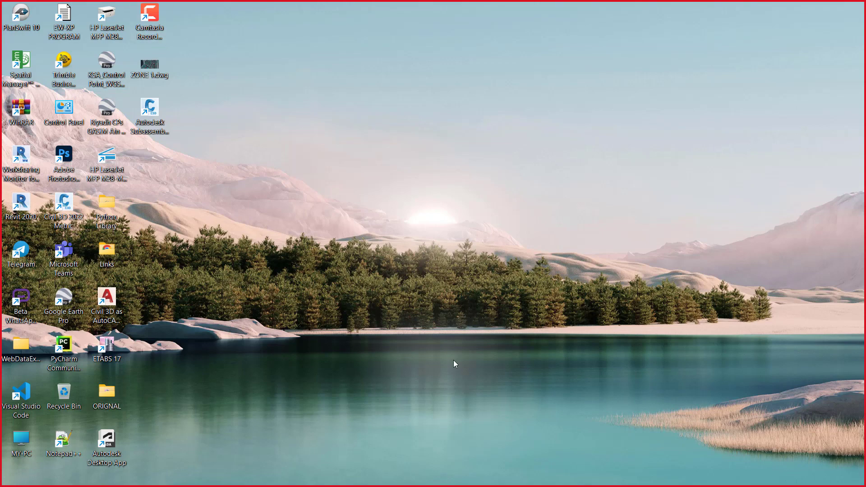
# Switch to Autodesk Subassembly Composer and create a new, empty subassembly packet file
pyautogui.moveTo(497, 486)
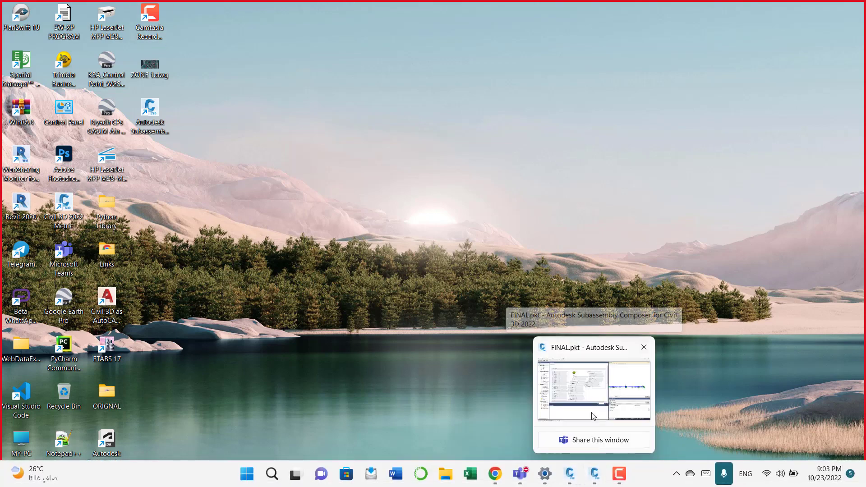
pyautogui.click(594, 479)
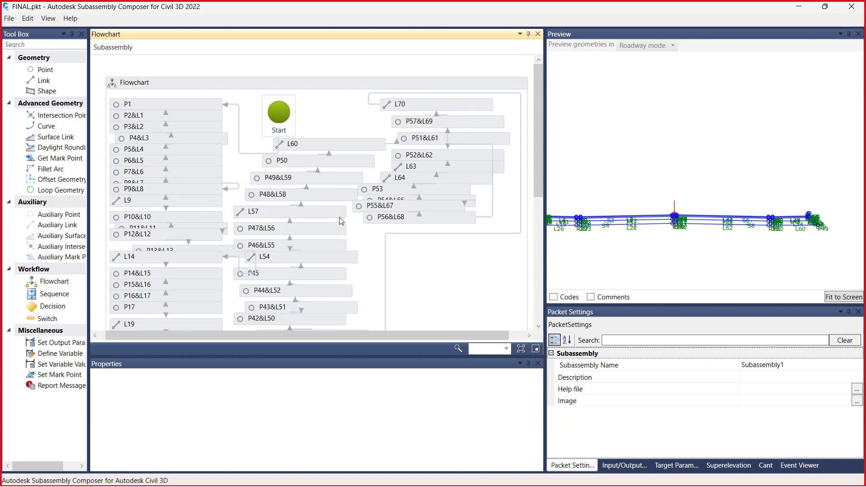
pyautogui.scroll(-10, 323, 218)
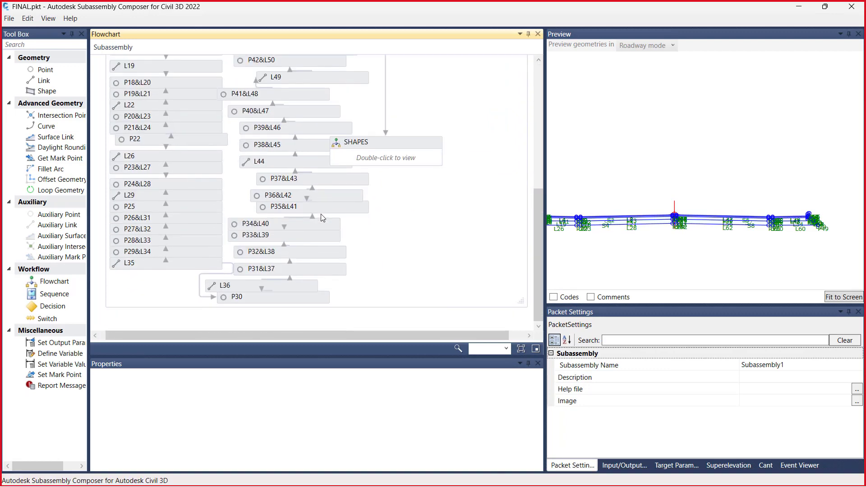
pyautogui.scroll(10, 310, 188)
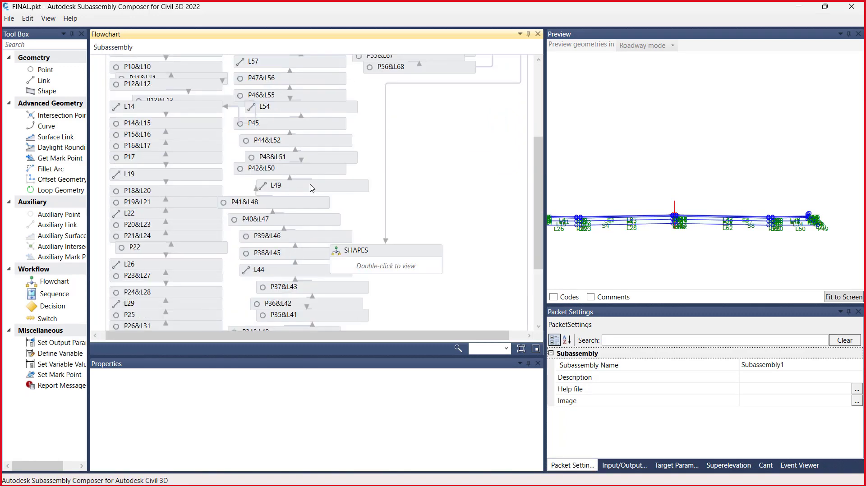
pyautogui.scroll(5, 704, 220)
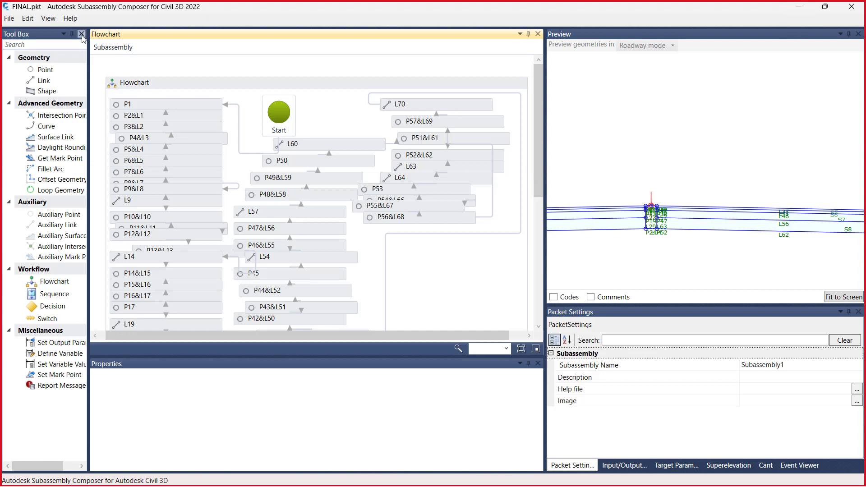
pyautogui.click(10, 19)
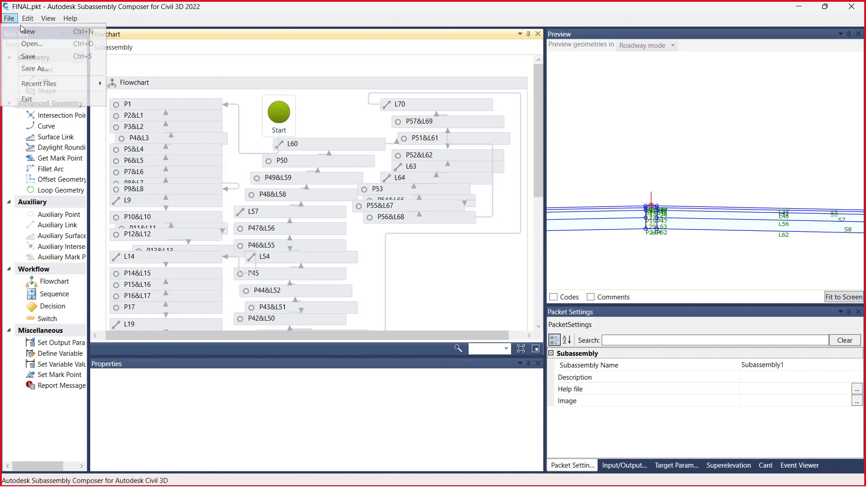
pyautogui.click(10, 19)
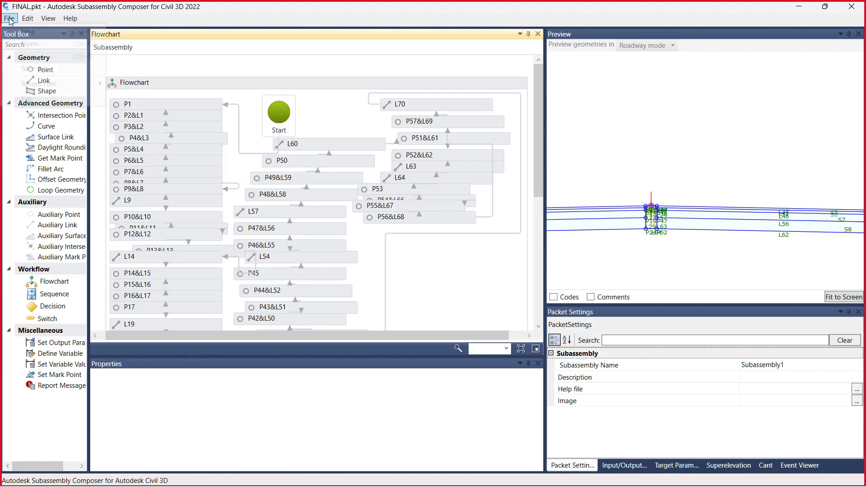
pyautogui.click(25, 30)
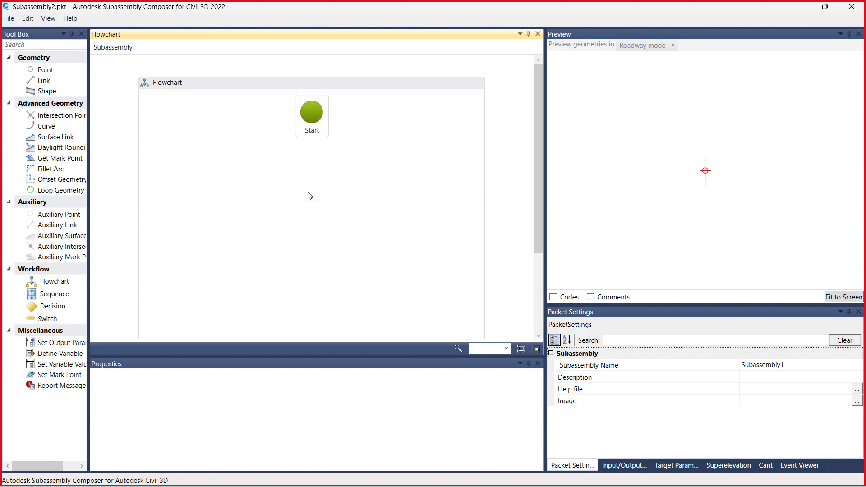
# Try to set the subassembly name in the packet settings to Day_8_Typical
pyautogui.click(801, 366)
pyautogui.doubleClick(762, 363)
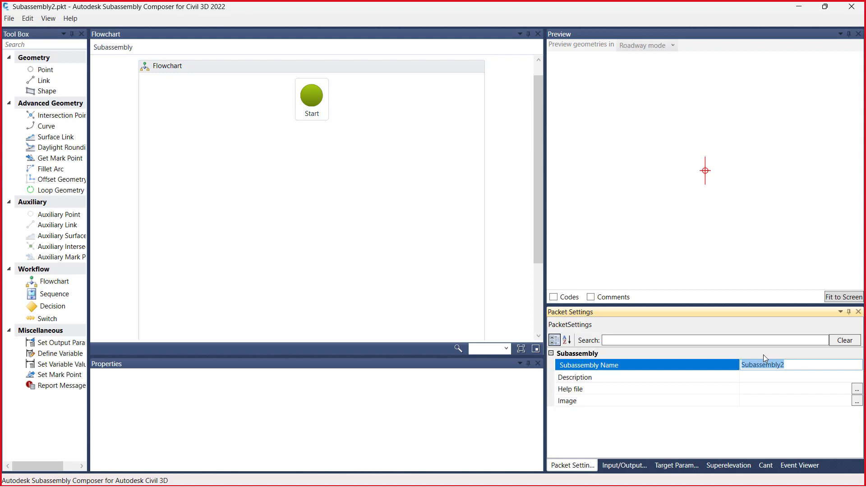
pyautogui.write('Da')
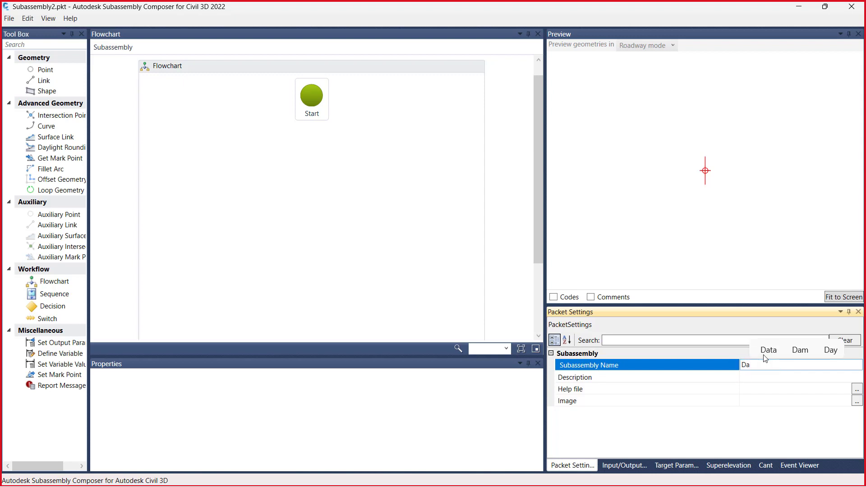
pyautogui.write('y')
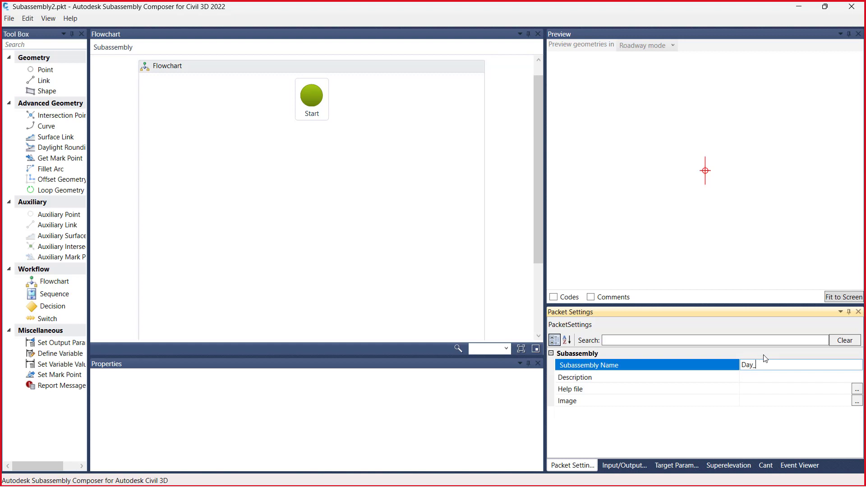
pyautogui.write('_8_Ty')
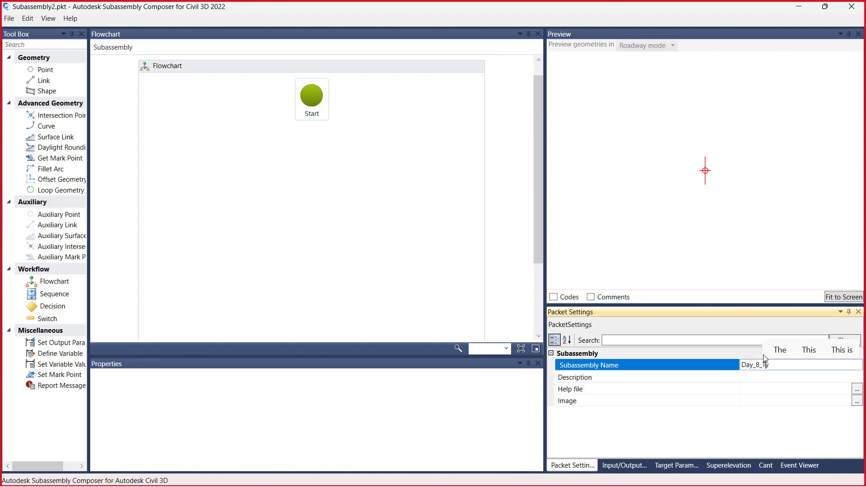
pyautogui.write('pical')
pyautogui.press('Return')
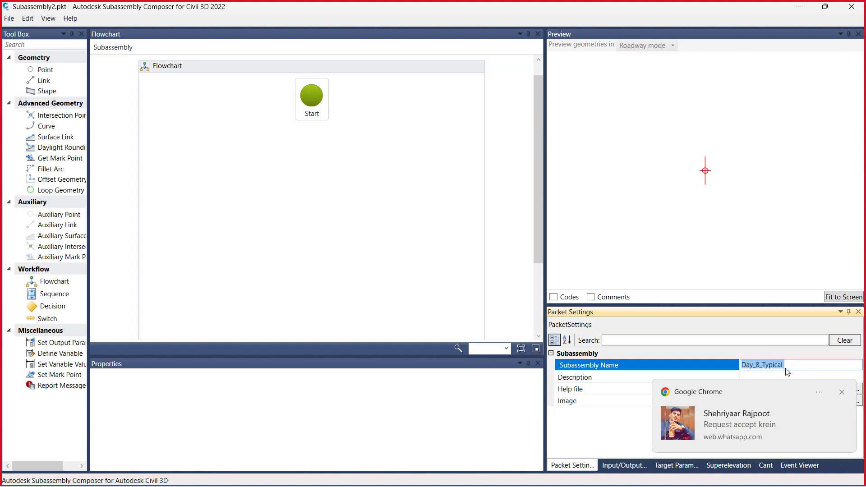
pyautogui.moveTo(748, 485)
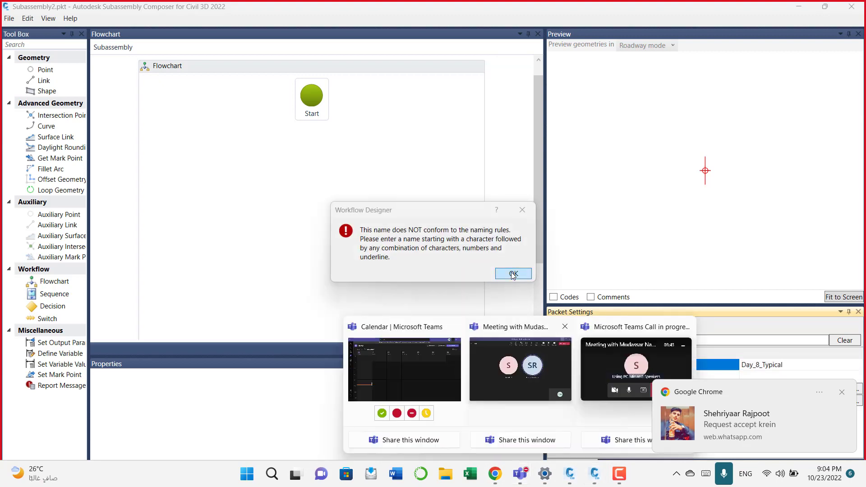
pyautogui.click(513, 274)
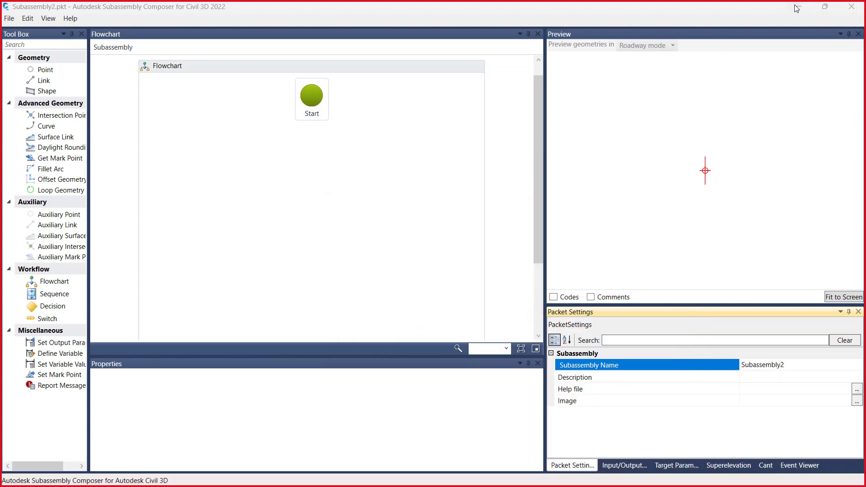
# Switch to the Microsoft Teams meeting, admit the guest waiting in the lobby, and minimize the meeting window
pyautogui.click(798, 8)
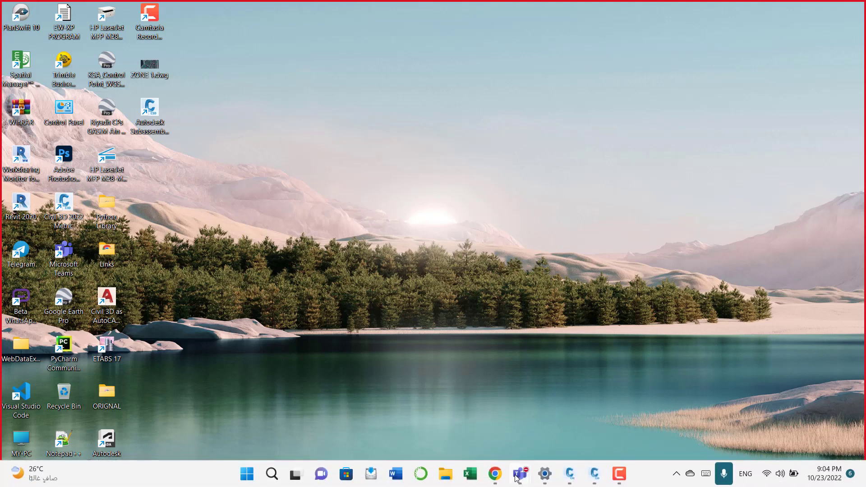
pyautogui.moveTo(519, 477)
pyautogui.click(551, 377)
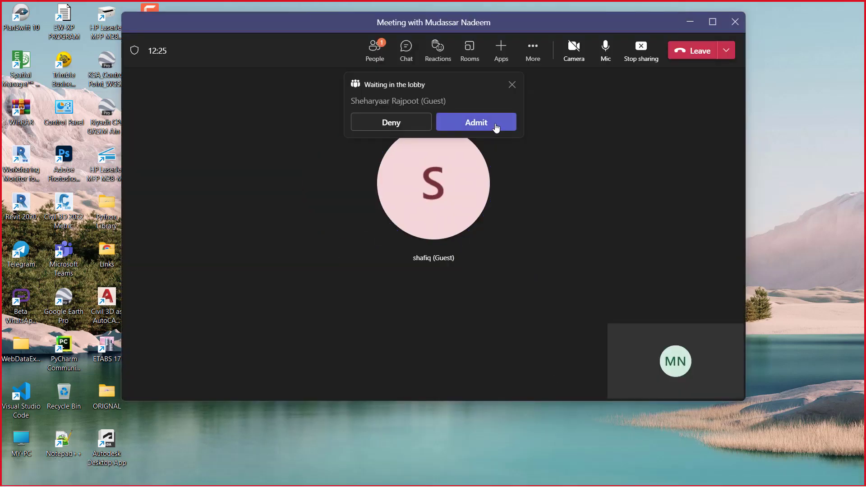
pyautogui.click(495, 126)
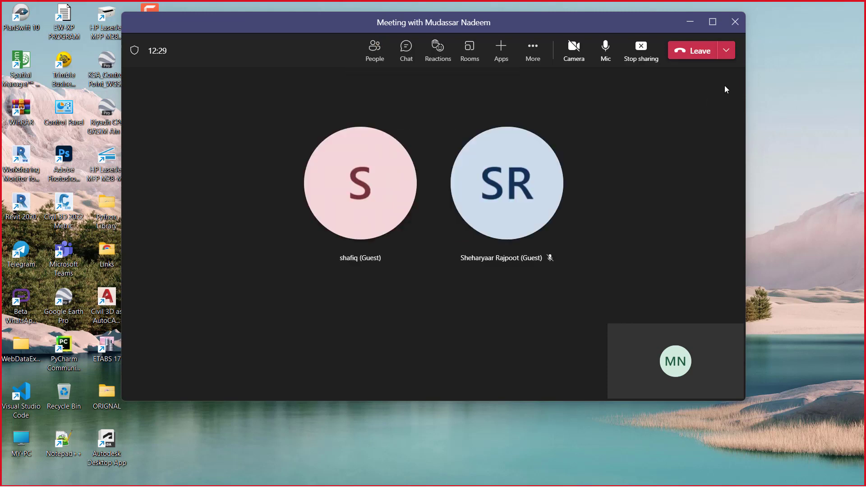
pyautogui.click(686, 21)
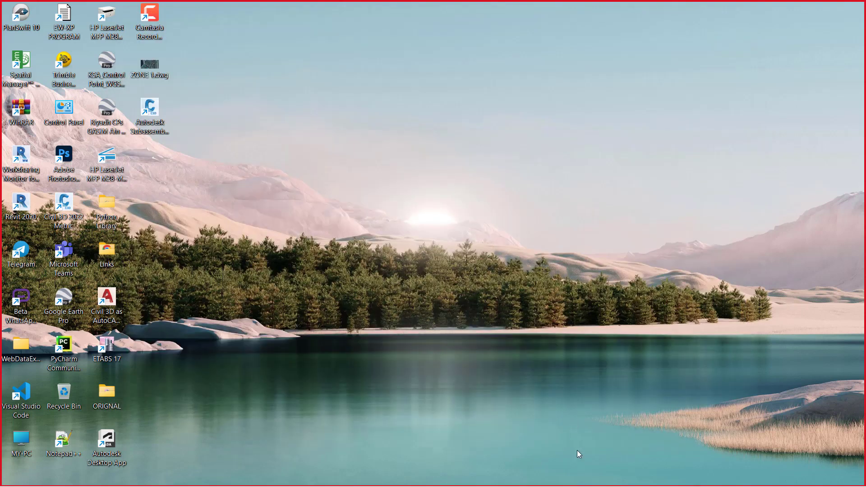
pyautogui.click(844, 400)
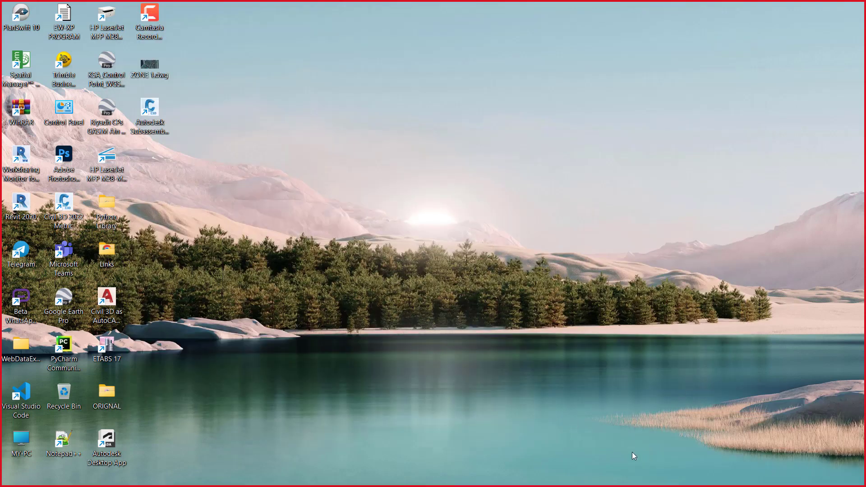
# Return to Autodesk Subassembly Composer and rename the subassembly as Day_8_Typical in the packet settings
pyautogui.click(594, 476)
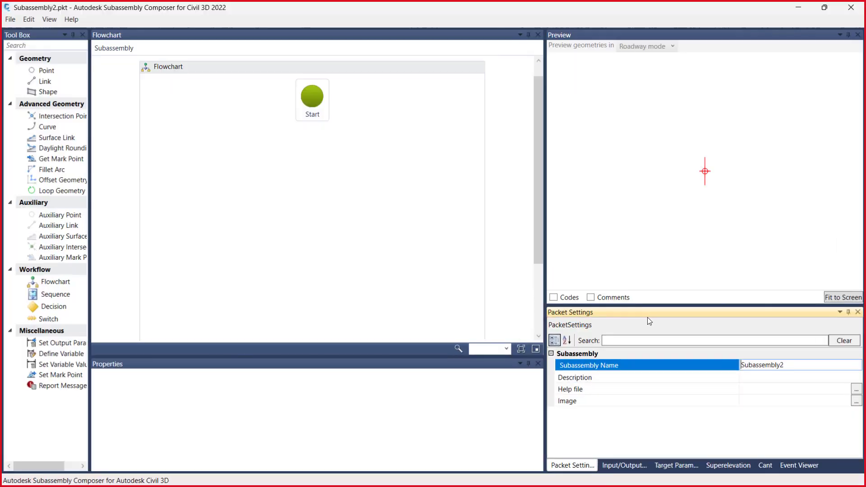
pyautogui.click(746, 370)
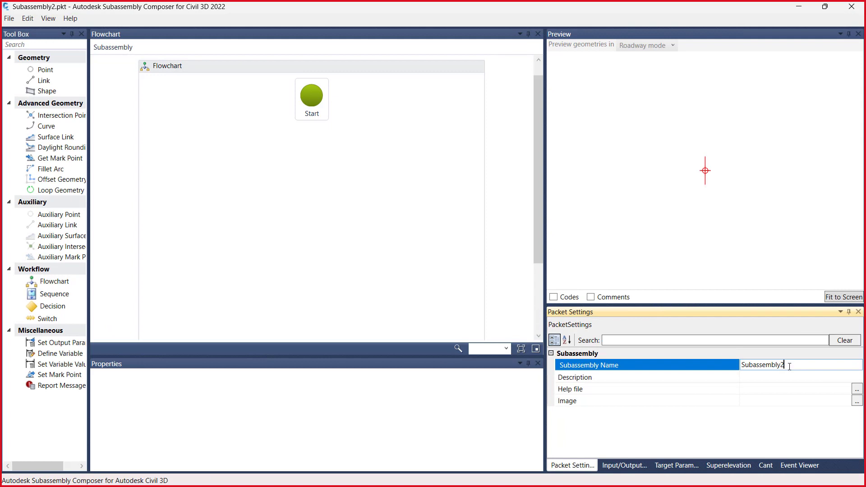
pyautogui.click(710, 364)
pyautogui.press('BackSpace')
pyautogui.write('Day')
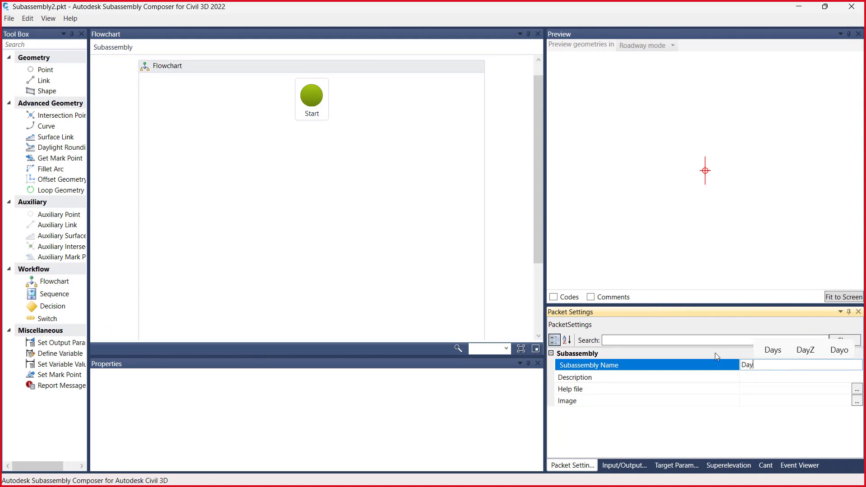
pyautogui.write('_')
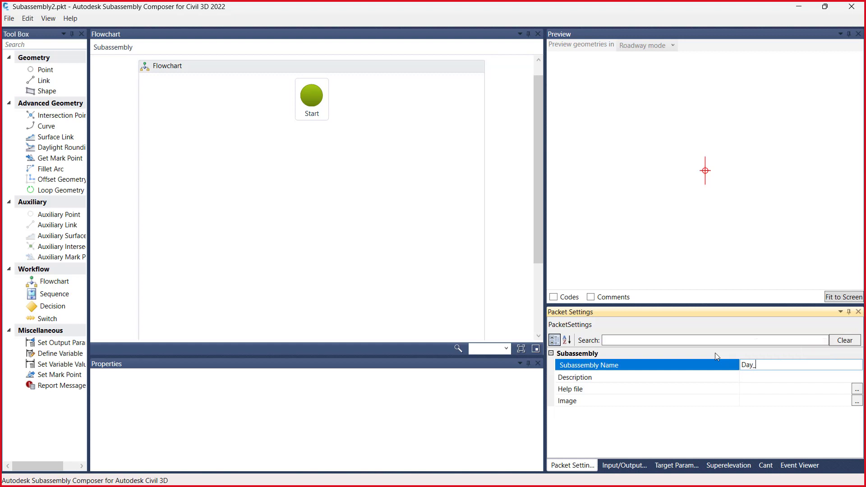
pyautogui.write('8_T')
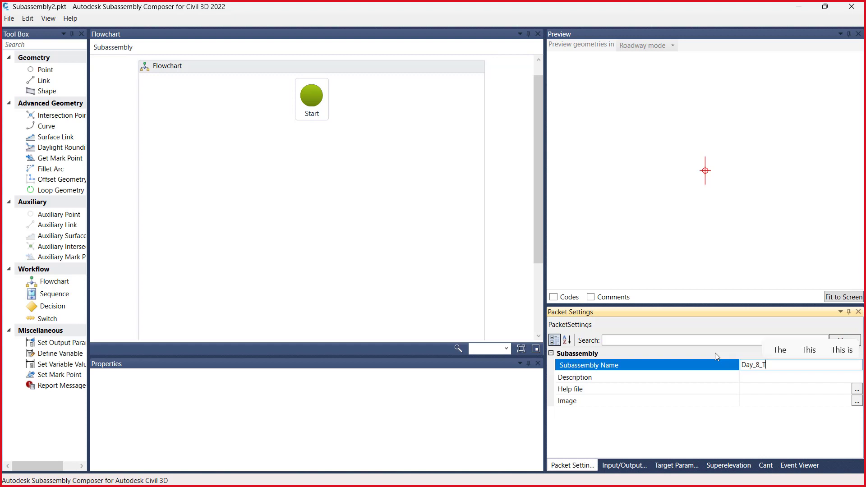
pyautogui.write('ypical')
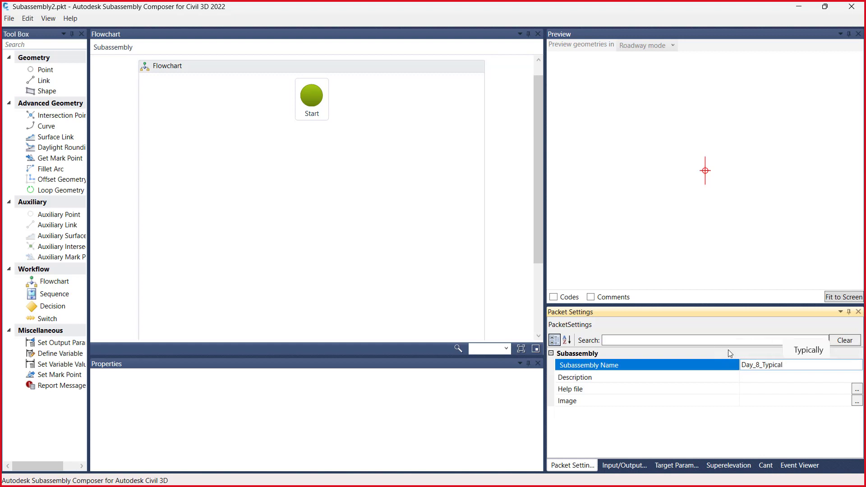
pyautogui.press('Return')
# Copy the subassembly name and use it as the file name, Day_8_Typical, for saving the packet as a new file
pyautogui.hotkey('ctrl', 'c')
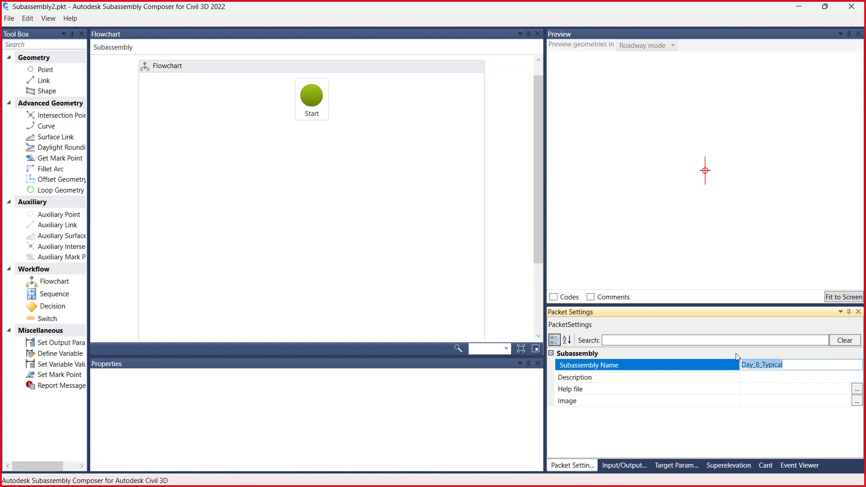
pyautogui.click(9, 18)
pyautogui.click(31, 68)
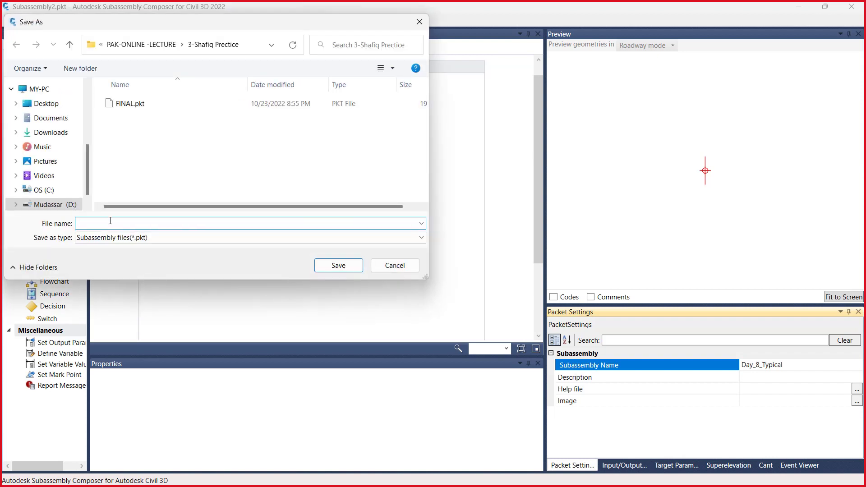
pyautogui.hotkey('ctrl', 'v')
# Save the packet file in the Day-8 folder under PAK-ONLINE -LECTURE, 1-Work
pyautogui.click(69, 44)
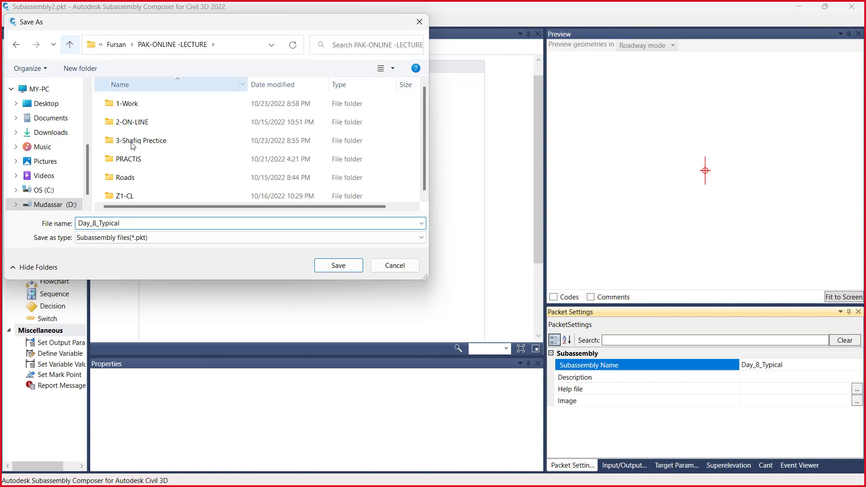
pyautogui.scroll(-1, 139, 185)
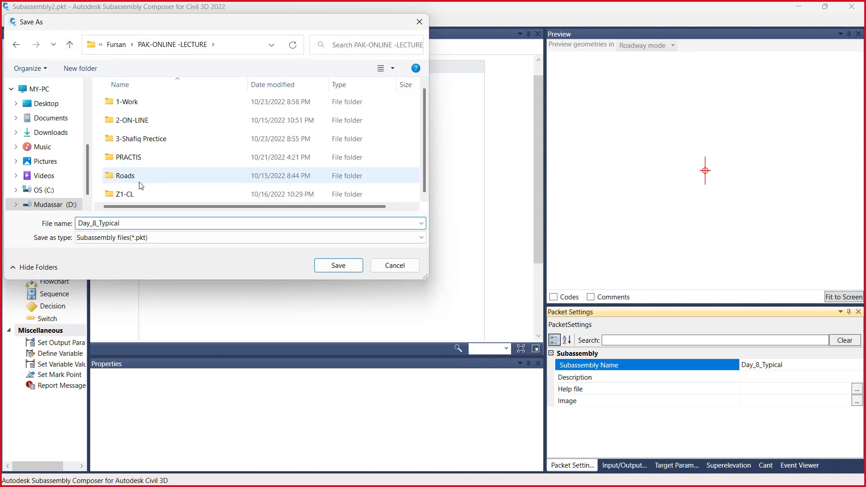
pyautogui.click(135, 103)
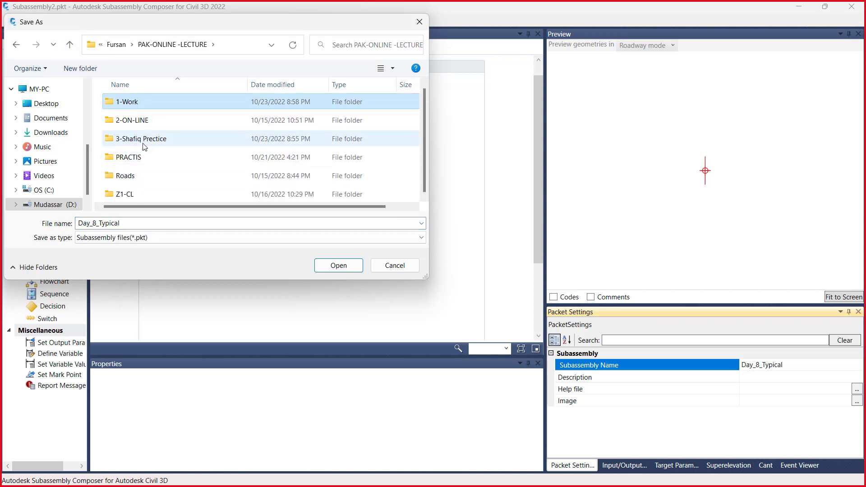
pyautogui.click(69, 44)
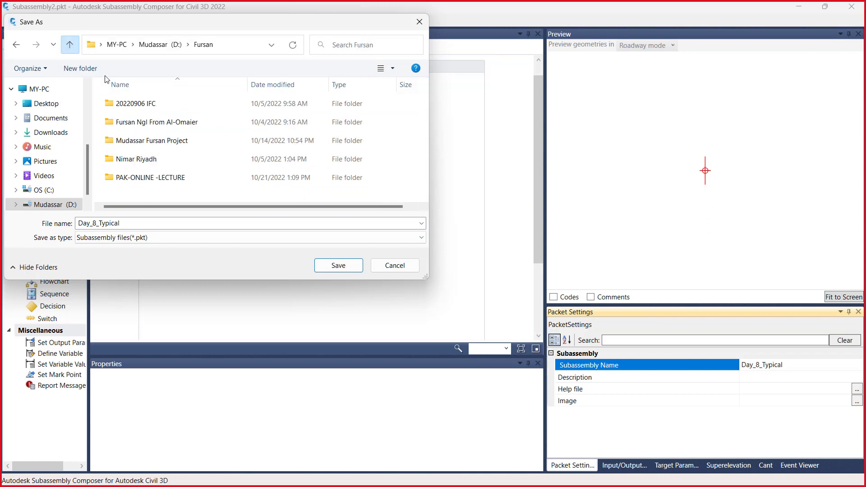
pyautogui.doubleClick(151, 177)
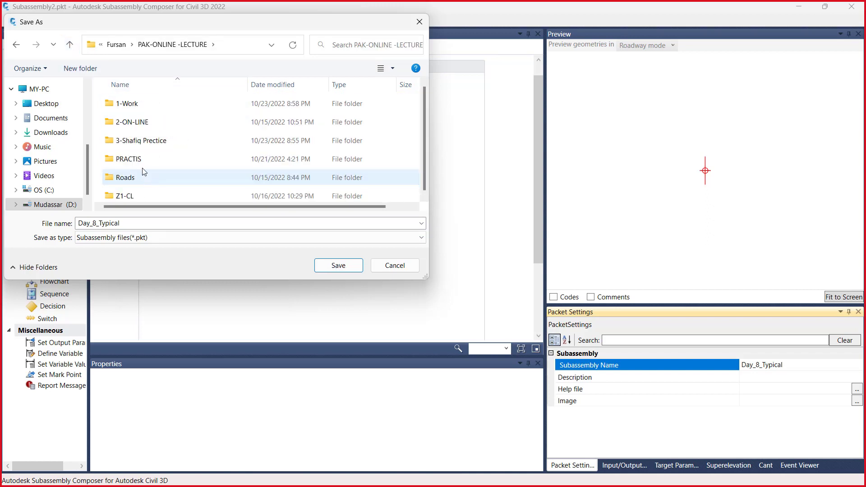
pyautogui.click(142, 109)
pyautogui.doubleClick(142, 108)
pyautogui.click(133, 143)
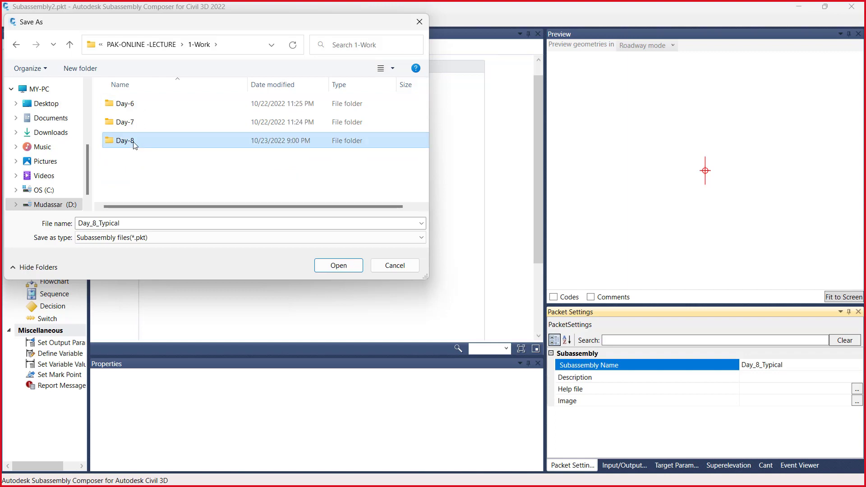
pyautogui.doubleClick(133, 143)
pyautogui.click(328, 266)
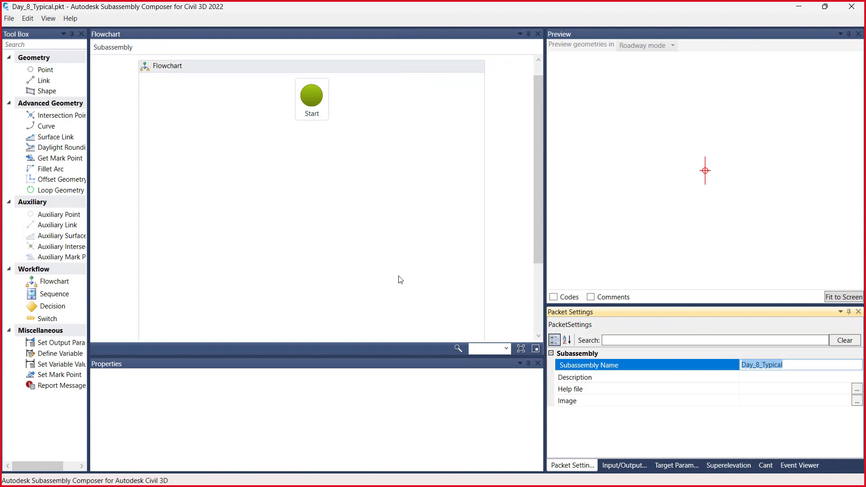
# Switch to Civil 3D and examine the lane subassembly's pavement layers and both of its ends in the Day-8 drawing
pyautogui.moveTo(582, 483)
pyautogui.click(297, 172)
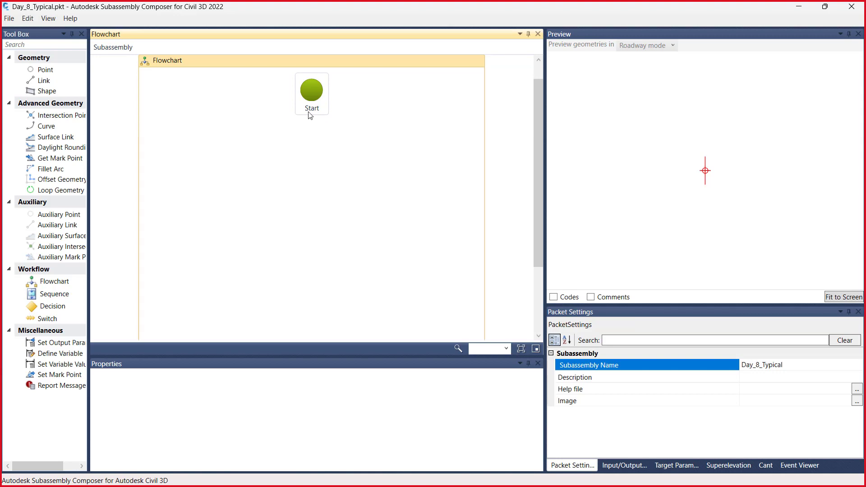
pyautogui.click(799, 7)
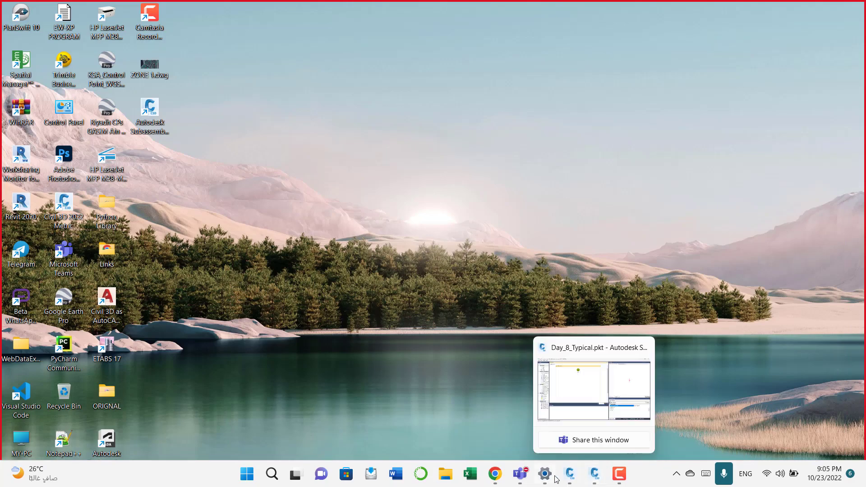
pyautogui.click(569, 475)
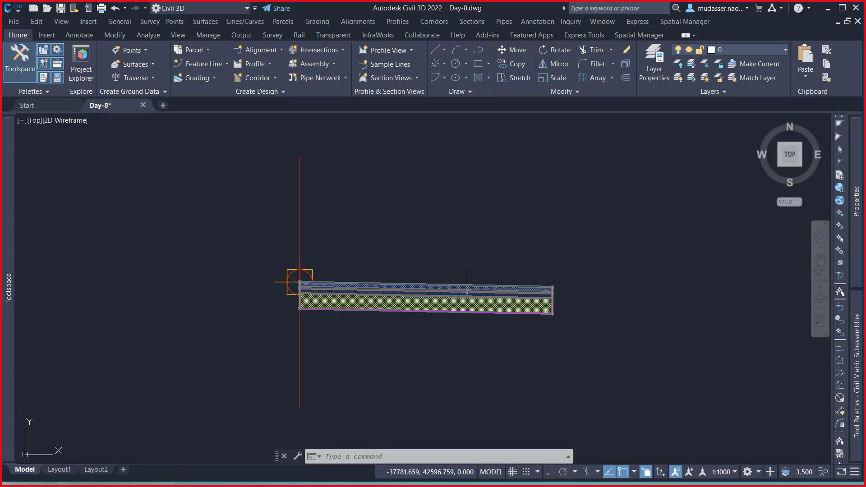
pyautogui.scroll(-2, 433, 303)
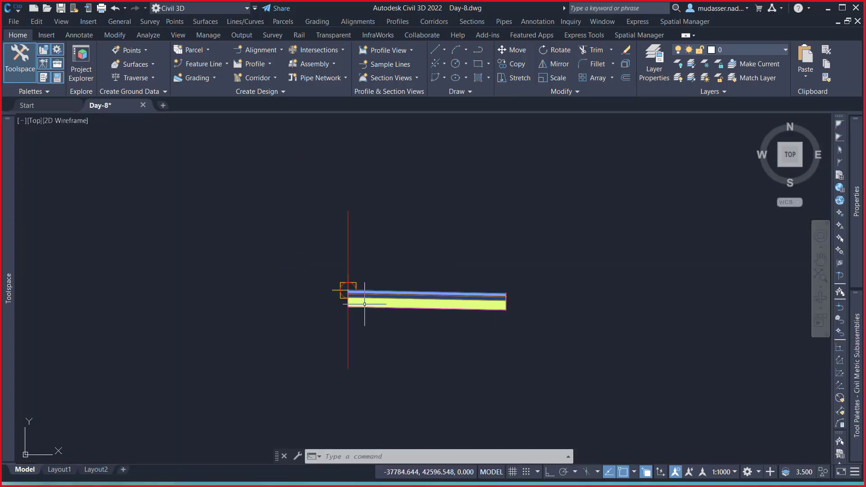
pyautogui.scroll(6, 516, 293)
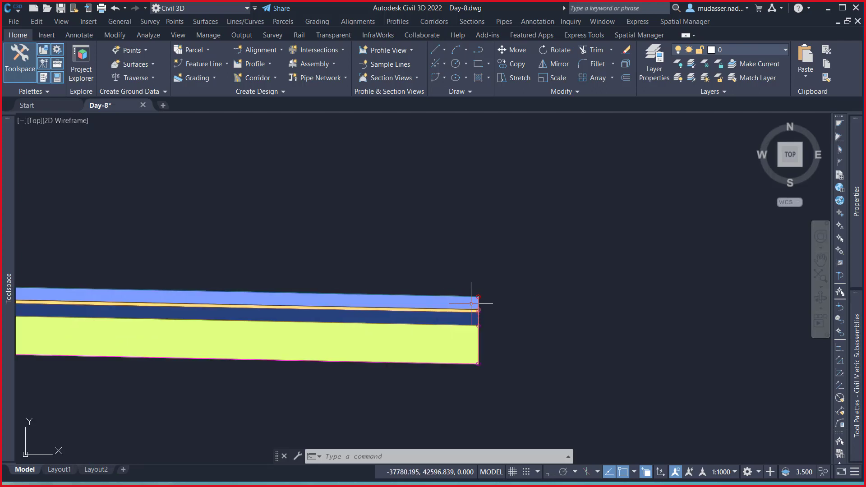
pyautogui.moveTo(478, 316); pyautogui.dragTo(636, 289, button='middle')
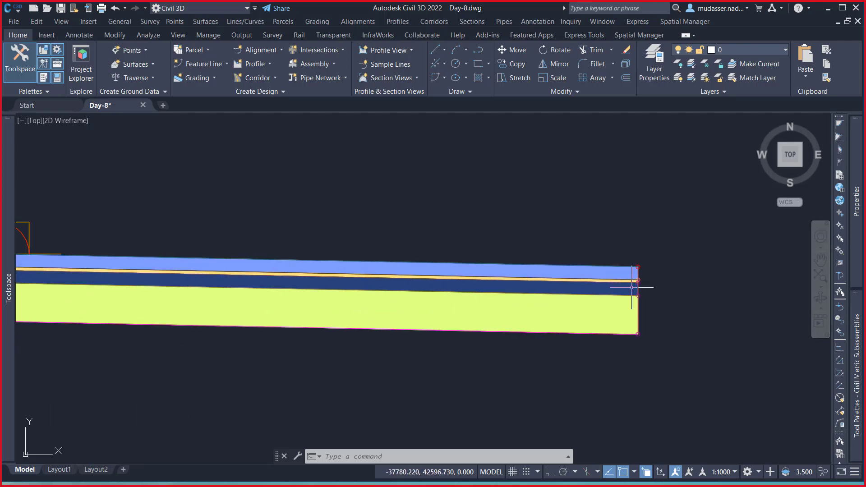
pyautogui.scroll(-4, 632, 286)
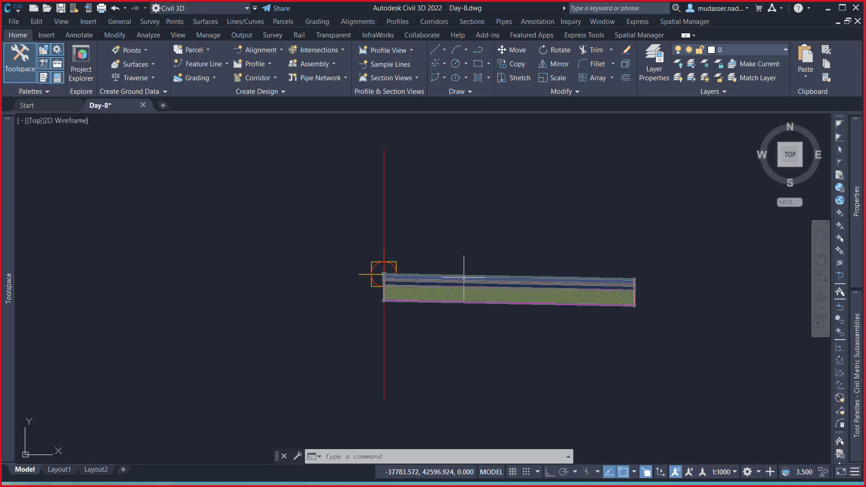
pyautogui.moveTo(464, 277)
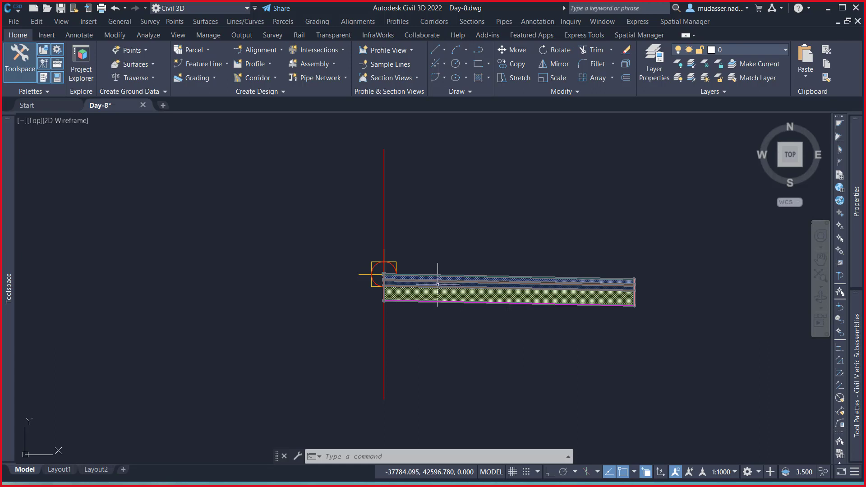
pyautogui.scroll(8, 379, 271)
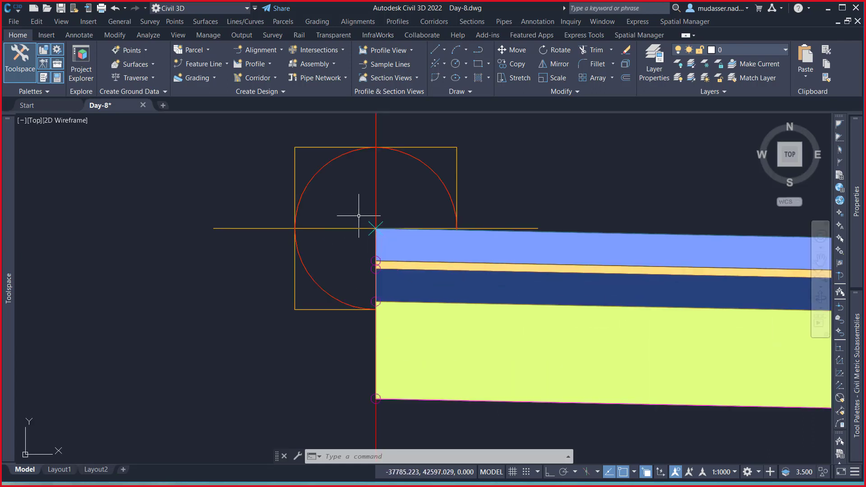
pyautogui.scroll(-6, 358, 222)
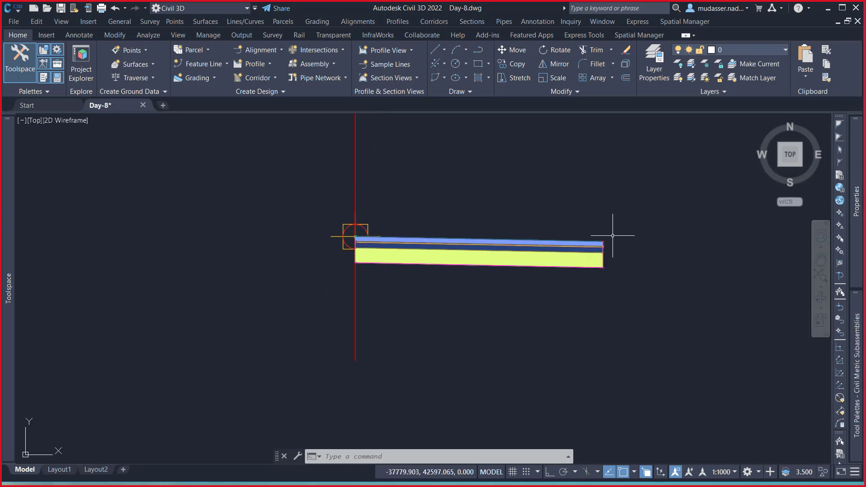
# Show the parameters in the lane subassembly's properties and open its subassembly help page
pyautogui.click(547, 239)
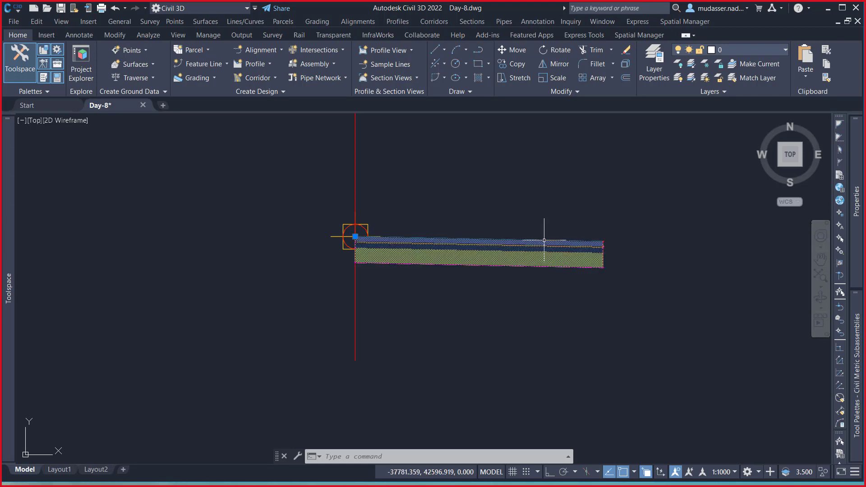
pyautogui.rightClick(533, 209)
pyautogui.click(593, 323)
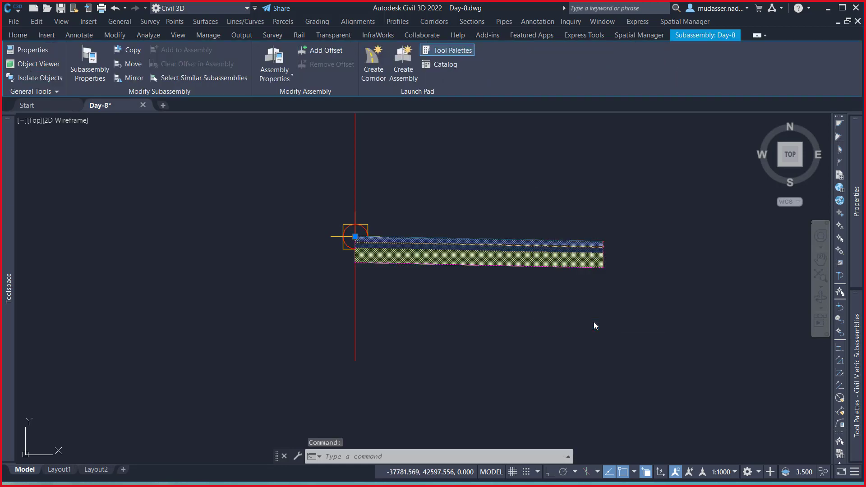
pyautogui.click(313, 134)
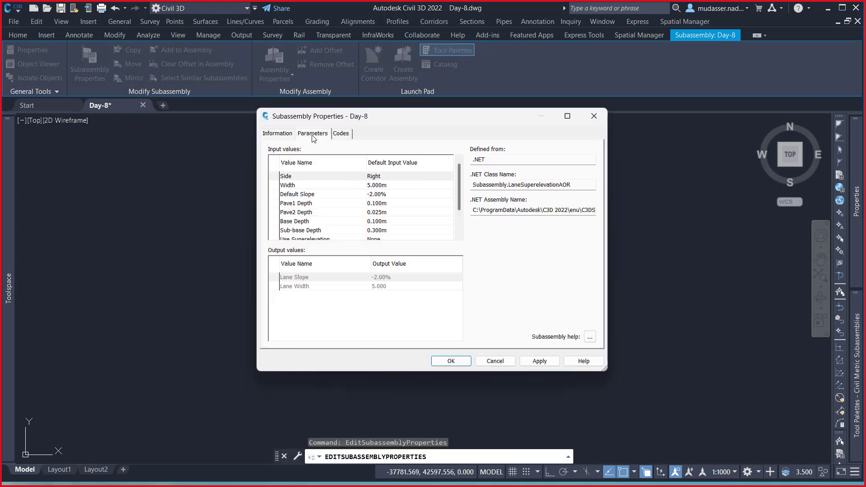
pyautogui.click(591, 337)
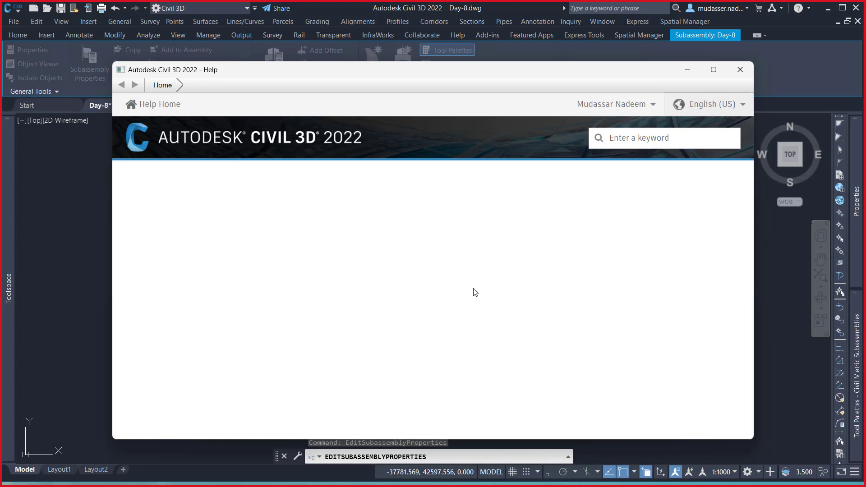
# Maximize the help window and read the LaneSuperelevationAOR page through to the Point, Link, and Shape Codes table
pyautogui.scroll(-20, 473, 290)
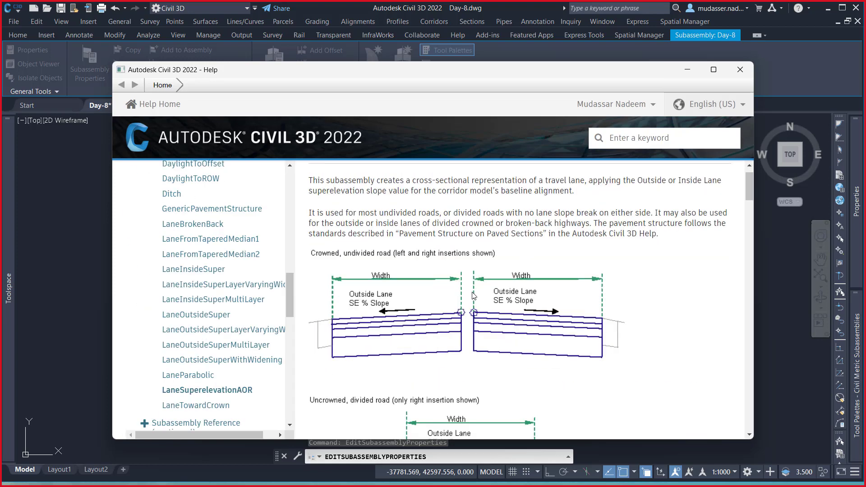
pyautogui.scroll(-5, 470, 296)
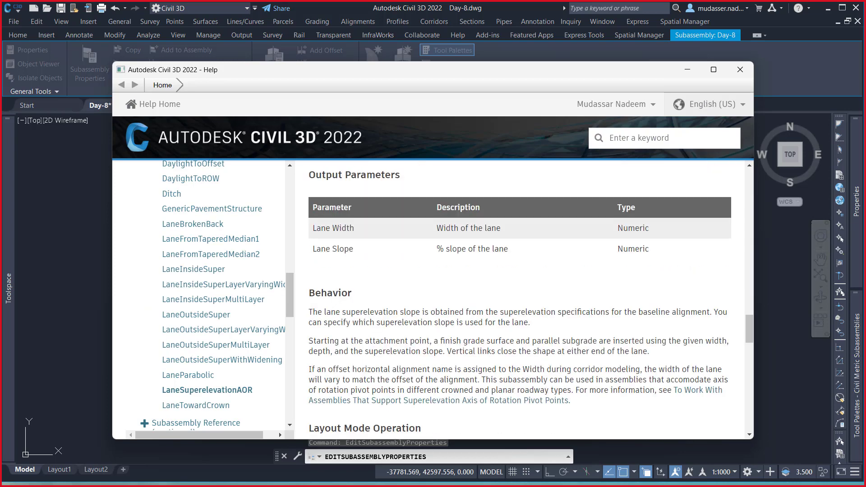
pyautogui.click(714, 70)
pyautogui.scroll(-7, 456, 307)
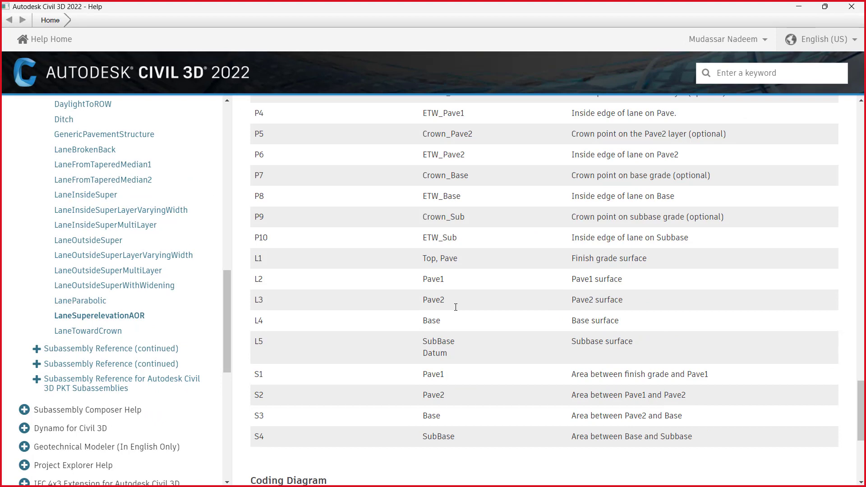
pyautogui.scroll(5, 249, 321)
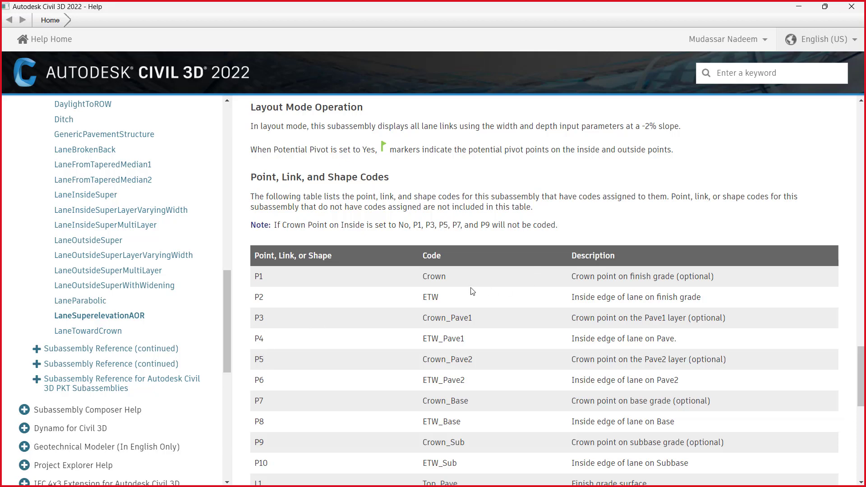
# Compare the LaneSuperelevationAOR point, link and shape codes with the Coding Diagram, and close the help and subassembly properties without changes
pyautogui.scroll(-8, 473, 290)
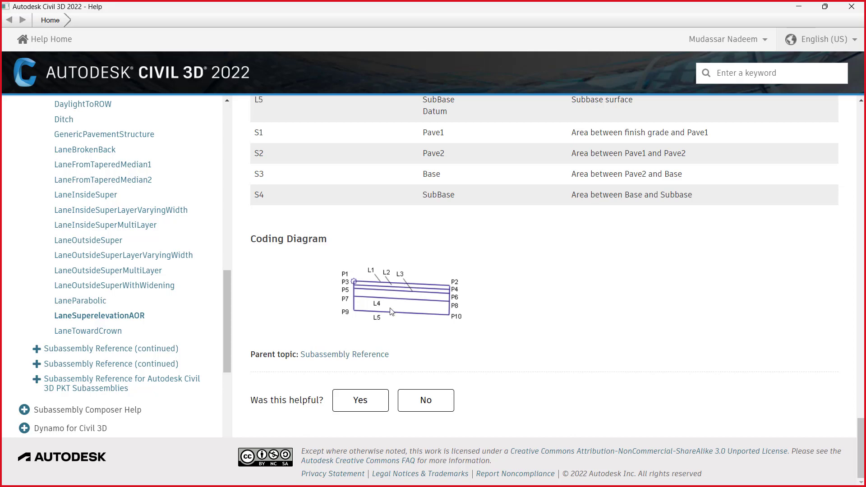
pyautogui.scroll(10, 382, 337)
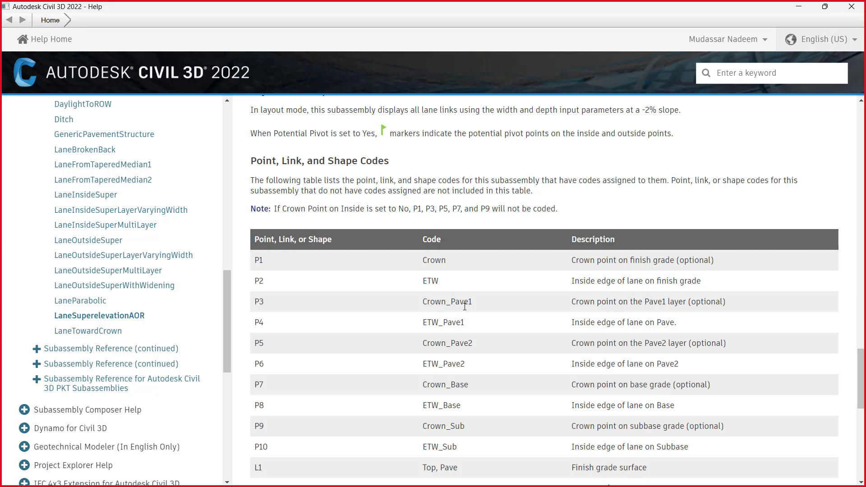
pyautogui.scroll(-10, 447, 291)
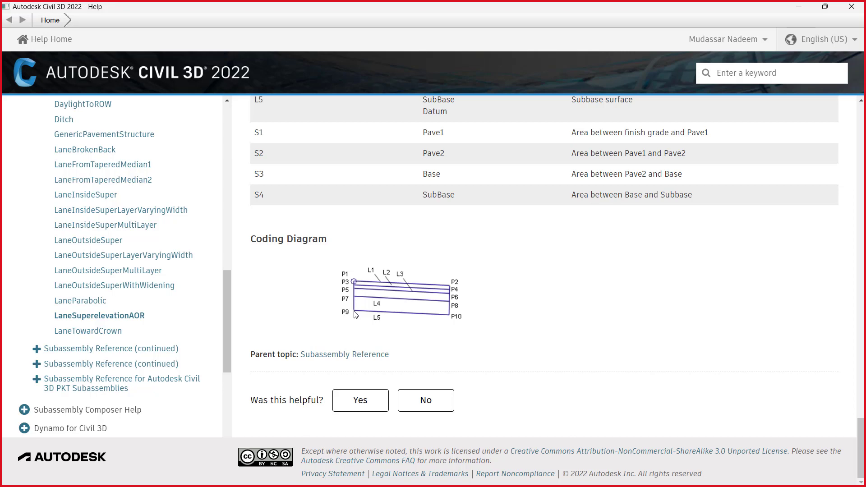
pyautogui.scroll(5, 358, 342)
pyautogui.scroll(-4, 359, 346)
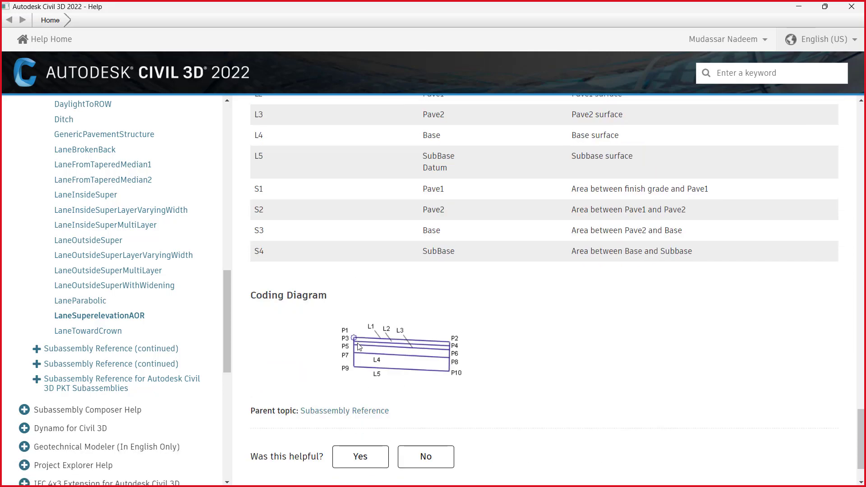
pyautogui.scroll(4, 358, 348)
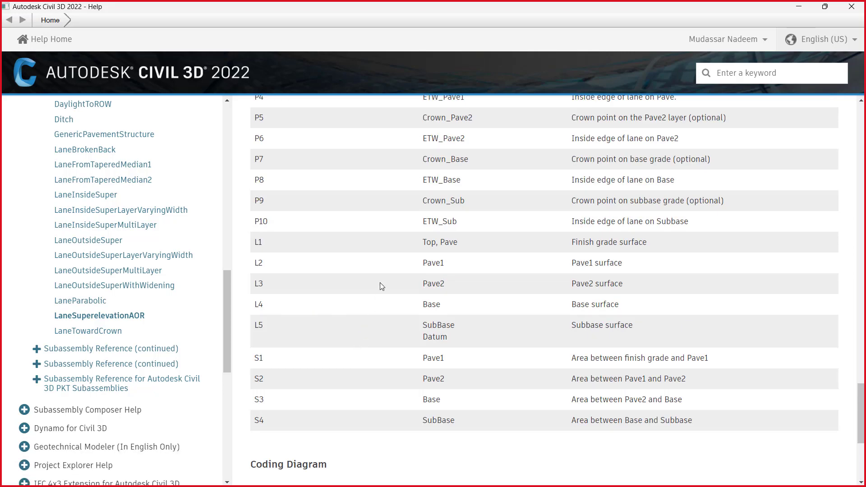
pyautogui.scroll(4, 381, 282)
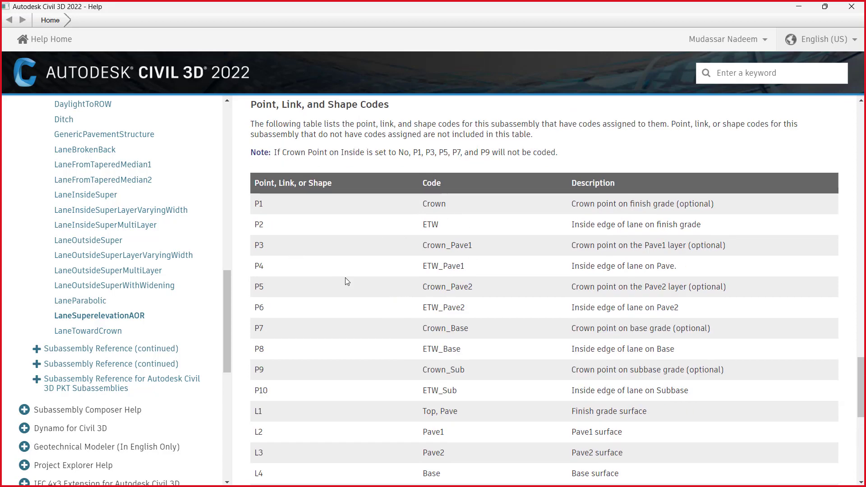
pyautogui.scroll(-6, 347, 280)
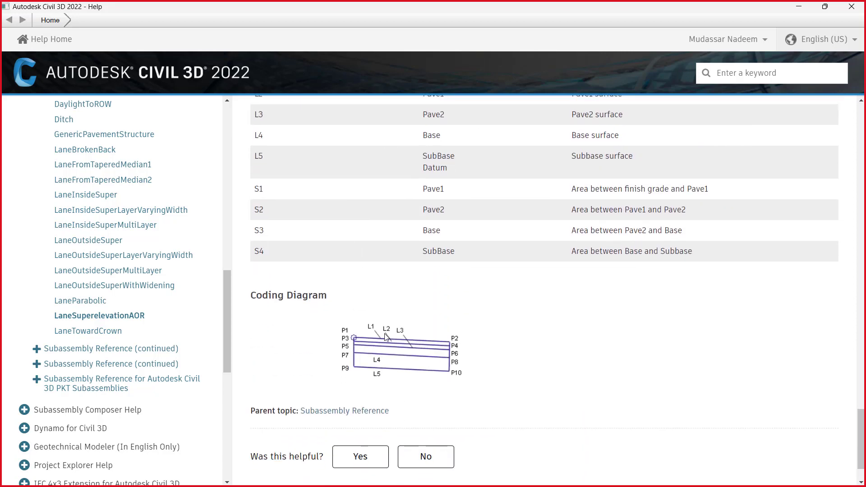
pyautogui.scroll(5, 389, 337)
pyautogui.scroll(1, 453, 170)
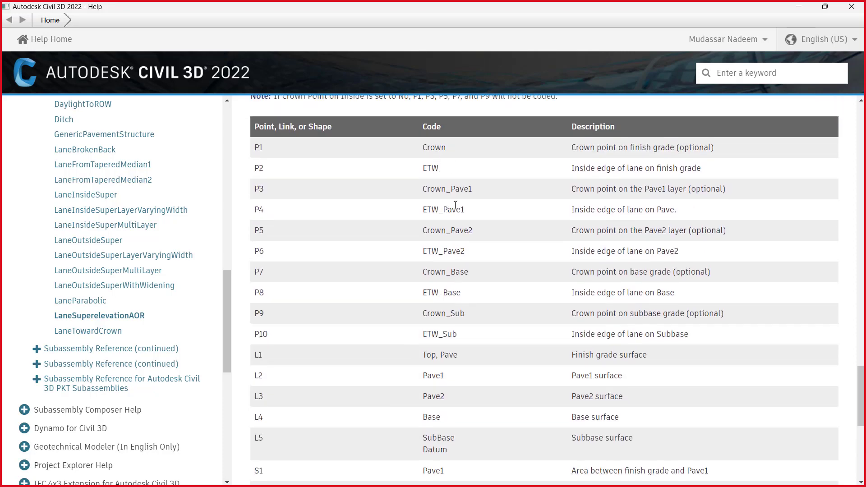
pyautogui.scroll(-7, 445, 216)
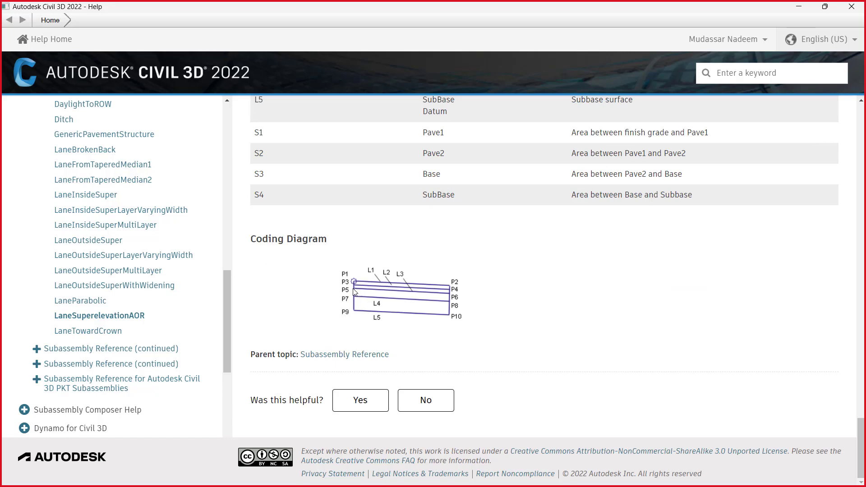
pyautogui.scroll(10, 397, 358)
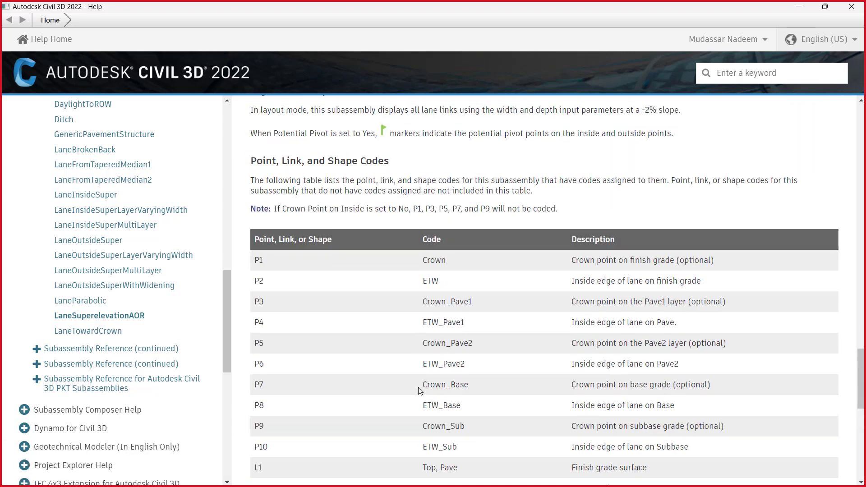
pyautogui.scroll(-7, 420, 390)
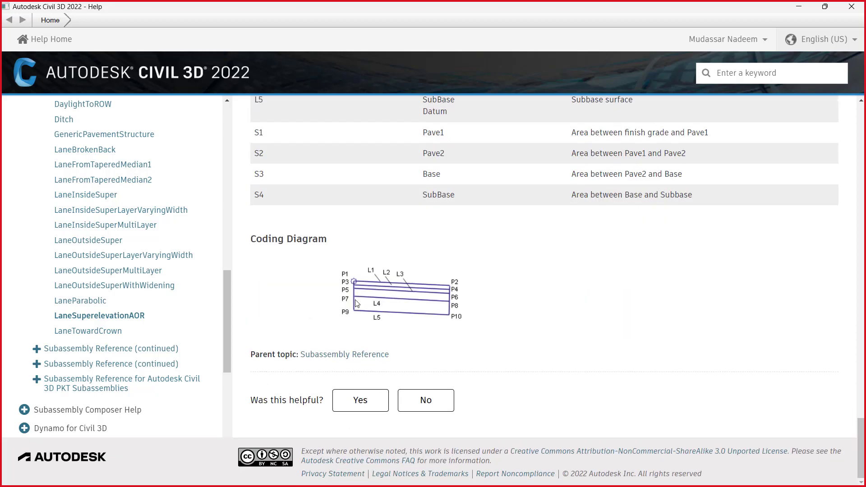
pyautogui.scroll(7, 379, 357)
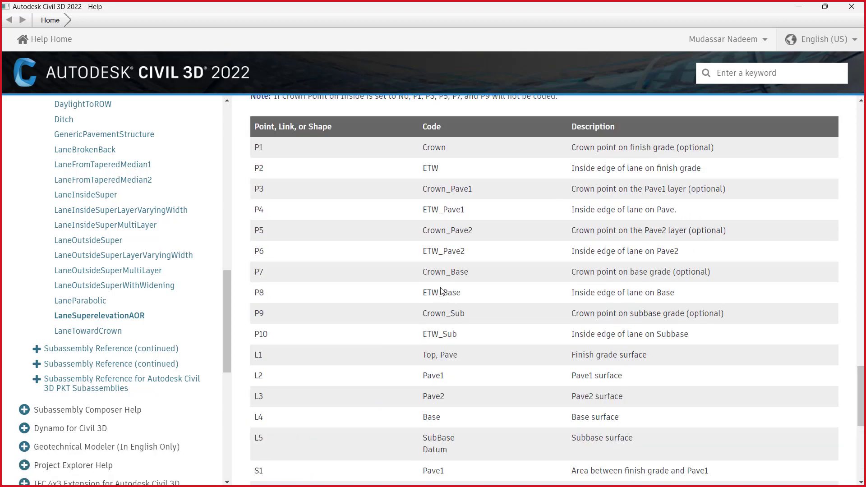
pyautogui.scroll(-7, 444, 293)
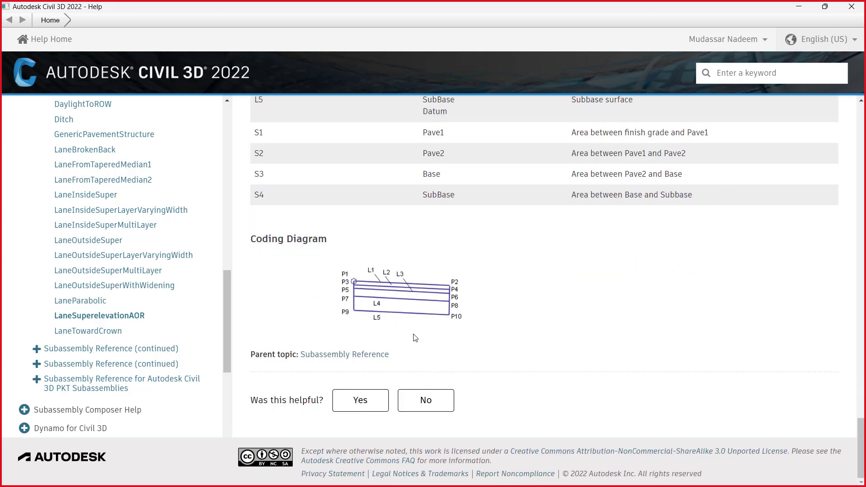
pyautogui.scroll(6, 460, 271)
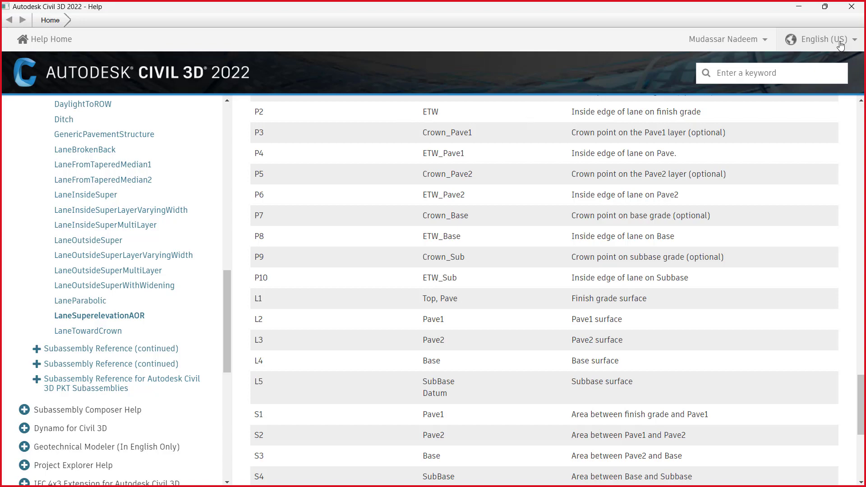
pyautogui.scroll(5, 310, 337)
pyautogui.scroll(-3, 310, 336)
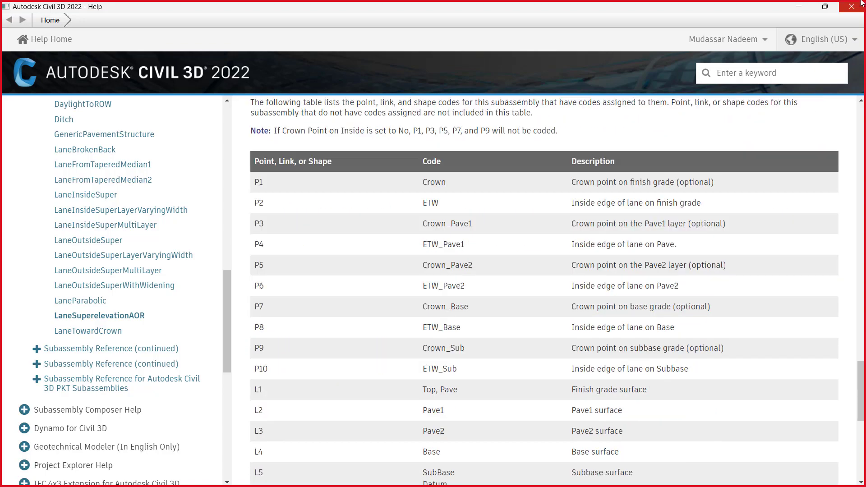
pyautogui.click(851, 6)
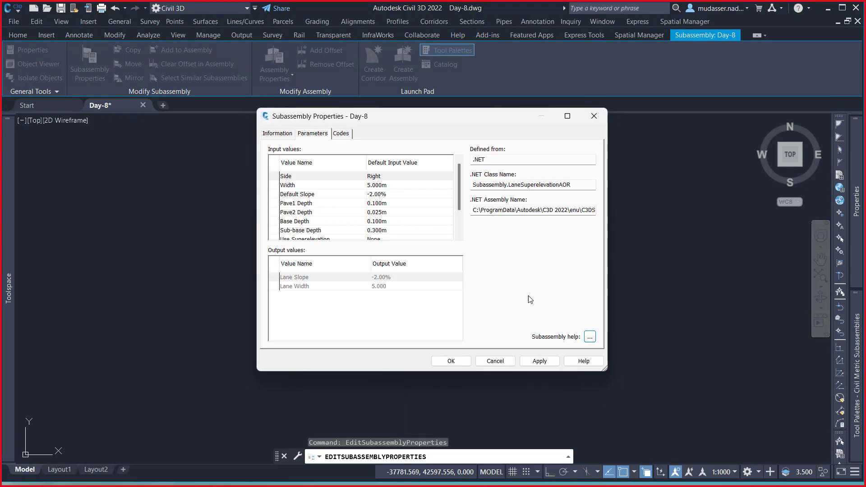
pyautogui.click(494, 361)
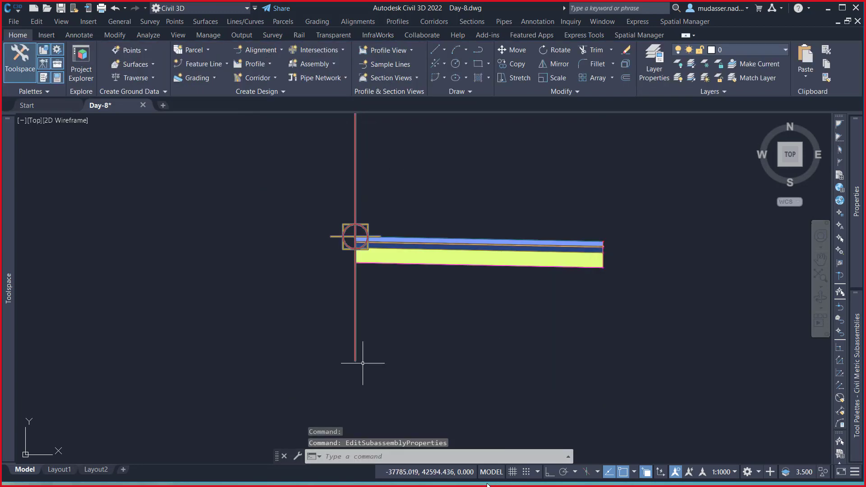
# Switch to Subassembly Composer, add a Flowchart element connected below Start, and name it Point
pyautogui.click(595, 474)
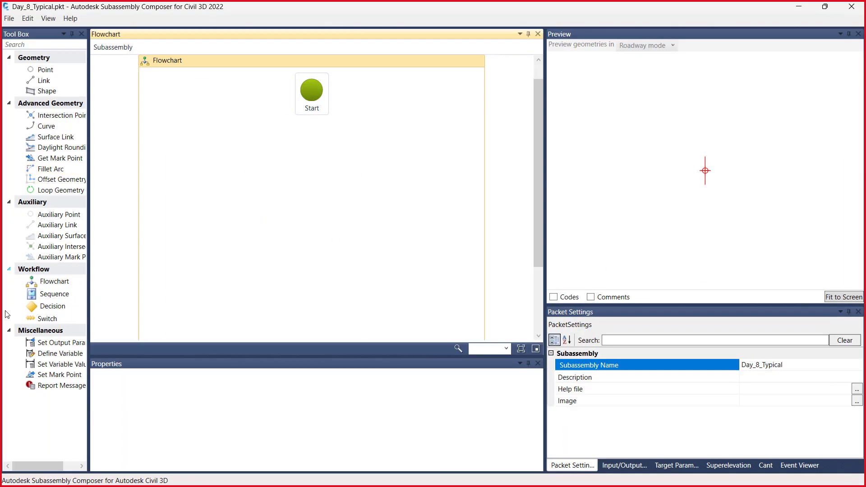
pyautogui.moveTo(54, 280); pyautogui.dragTo(309, 131)
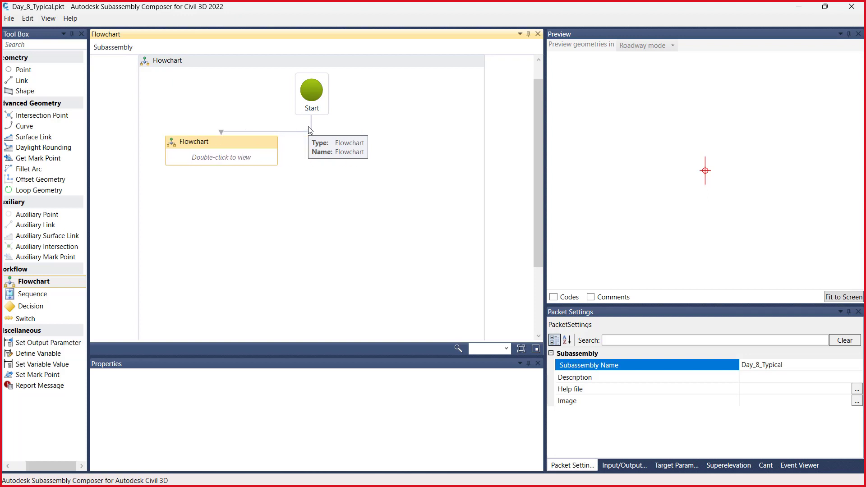
pyautogui.click(202, 142)
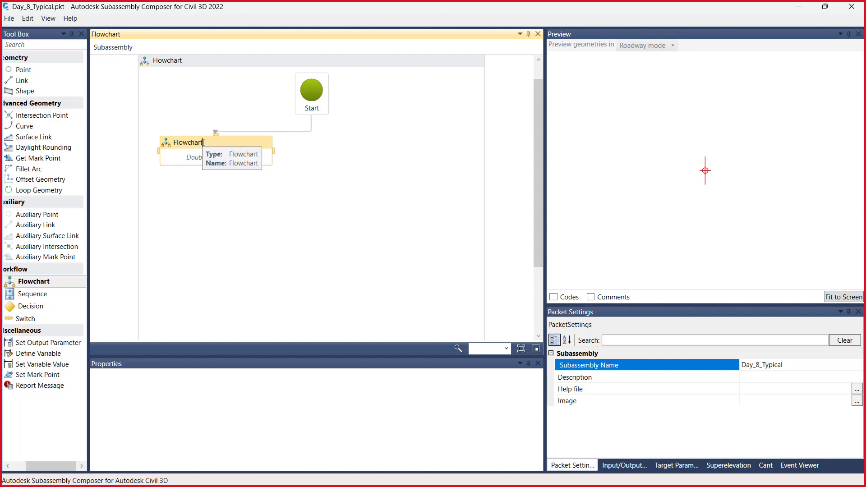
pyautogui.press('BackSpace')
pyautogui.press('BackSpace')
pyautogui.press('BackSpace')
pyautogui.press('BackSpace')
pyautogui.press('BackSpace')
pyautogui.press('BackSpace')
pyautogui.press('BackSpace')
pyautogui.press('BackSpace')
pyautogui.press('BackSpace')
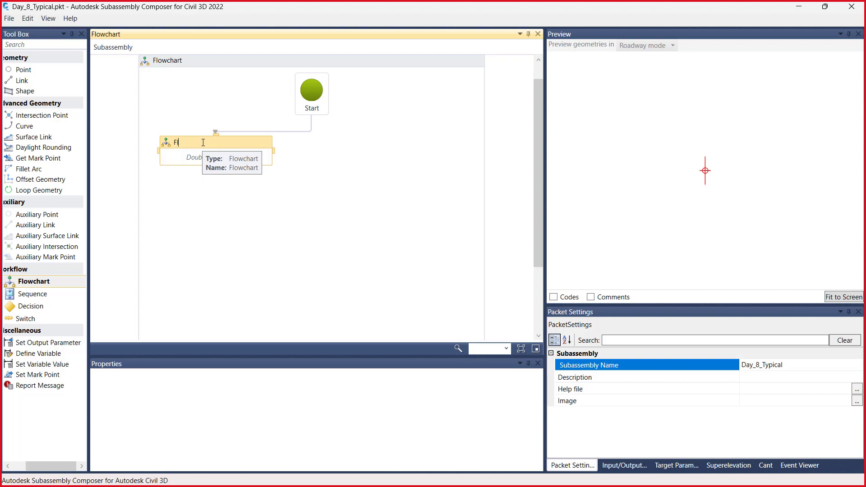
pyautogui.write('Point')
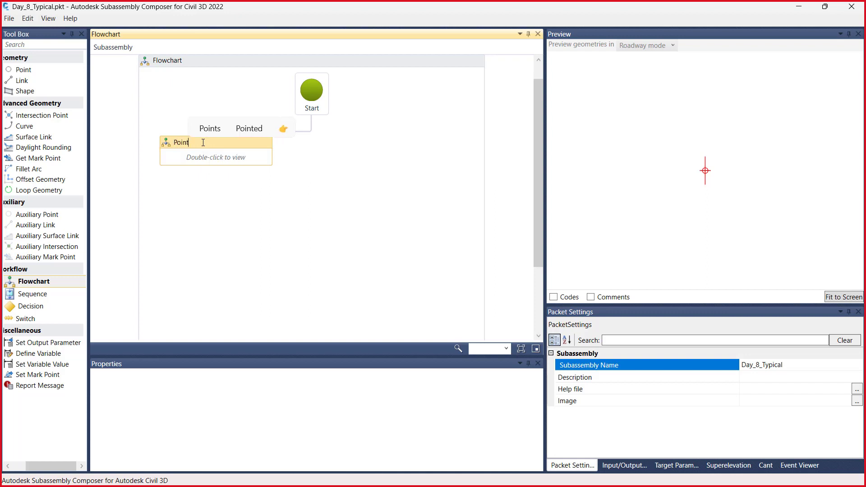
# Open the Point flowchart and add a first point connected below its Start element
pyautogui.click(216, 155)
pyautogui.doubleClick(216, 157)
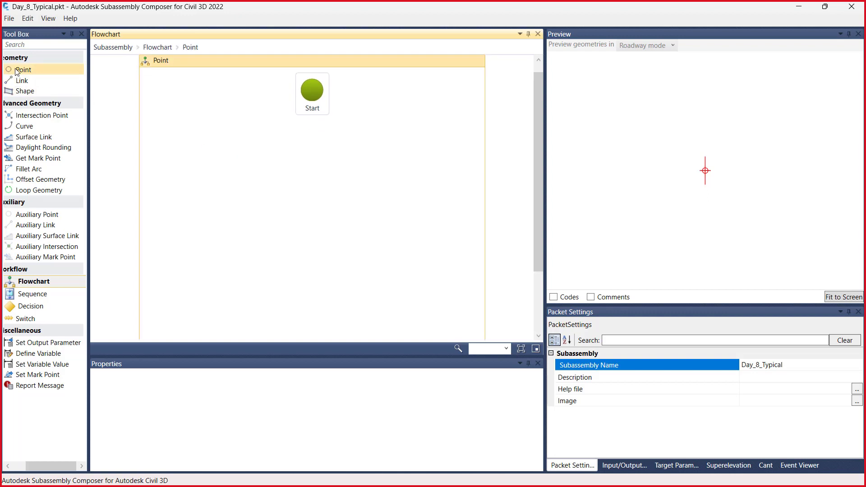
pyautogui.moveTo(17, 71); pyautogui.dragTo(307, 134)
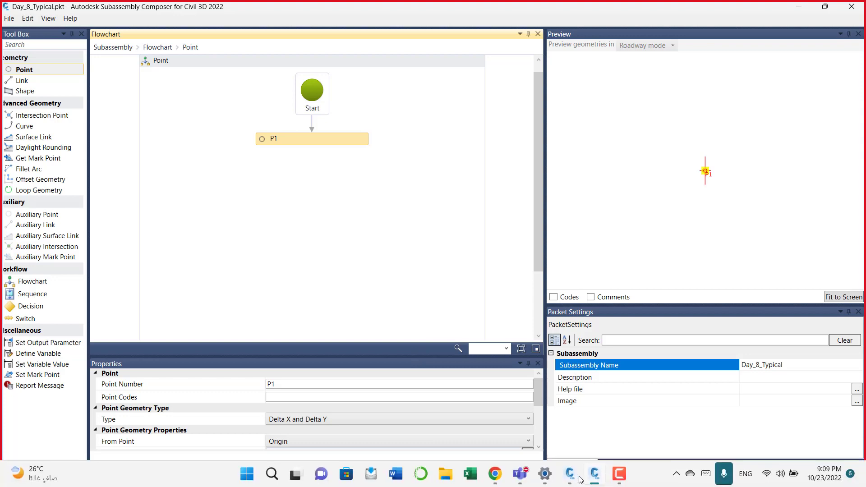
# Review the LaneSuperelevationAOR code table and Coding Diagram in Civil 3D Help, and return to Subassembly Composer
pyautogui.moveTo(596, 477)
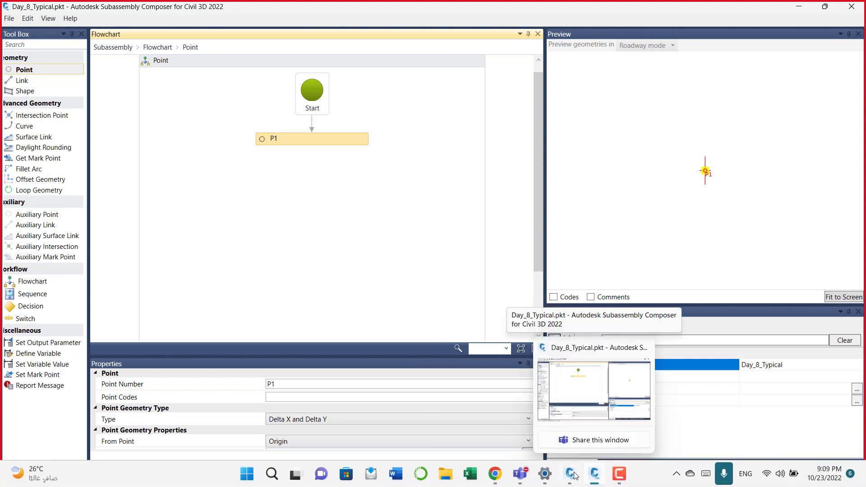
pyautogui.moveTo(570, 474)
pyautogui.click(617, 389)
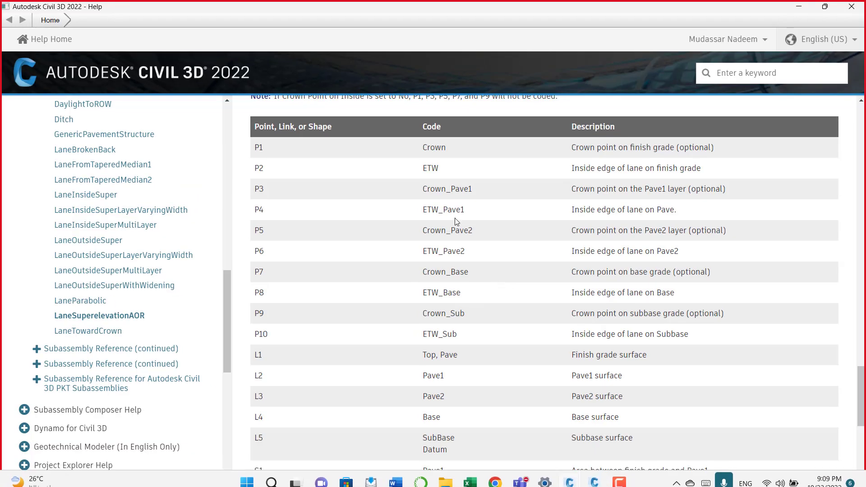
pyautogui.scroll(1, 353, 318)
pyautogui.scroll(-8, 355, 320)
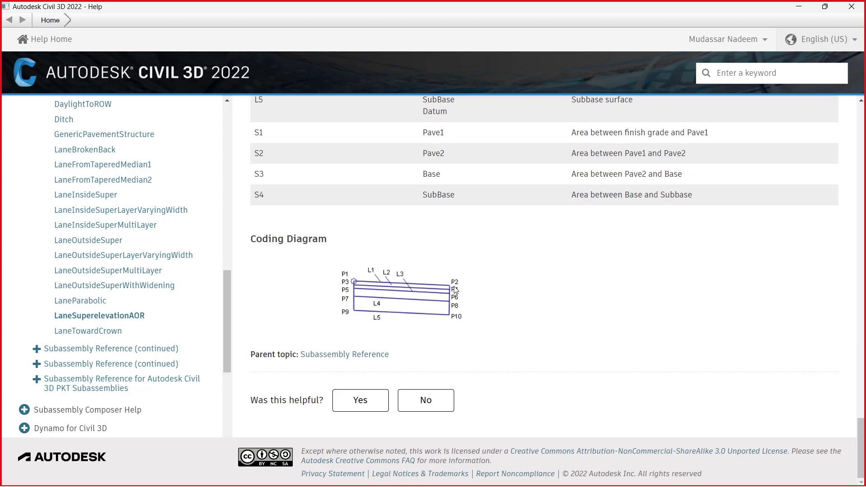
pyautogui.click(800, 8)
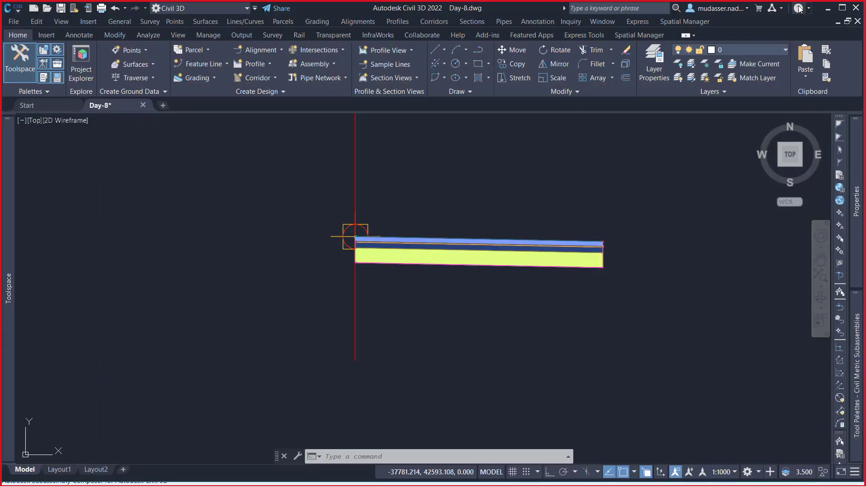
pyautogui.click(596, 478)
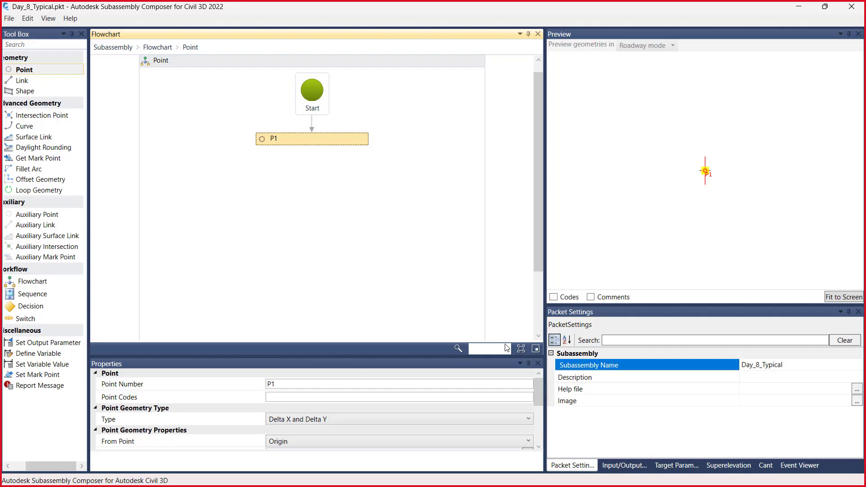
# Add a second point after P1 in the Point flowchart and set its geometry type to Slope and Delta X
pyautogui.moveTo(23, 70); pyautogui.dragTo(304, 185)
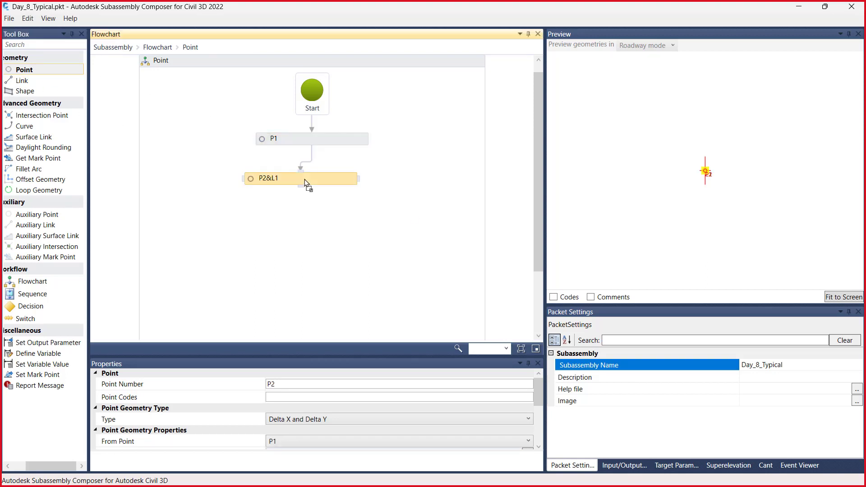
pyautogui.scroll(-2, 311, 186)
pyautogui.scroll(-1, 307, 397)
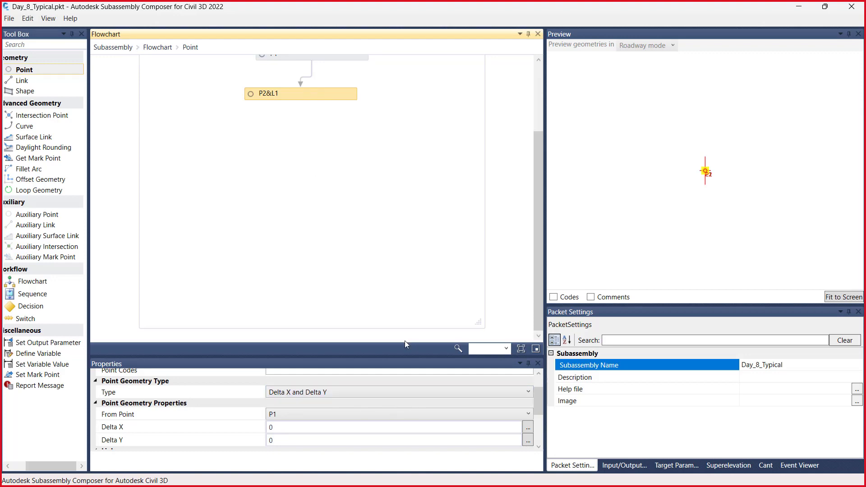
pyautogui.moveTo(395, 357); pyautogui.dragTo(397, 273)
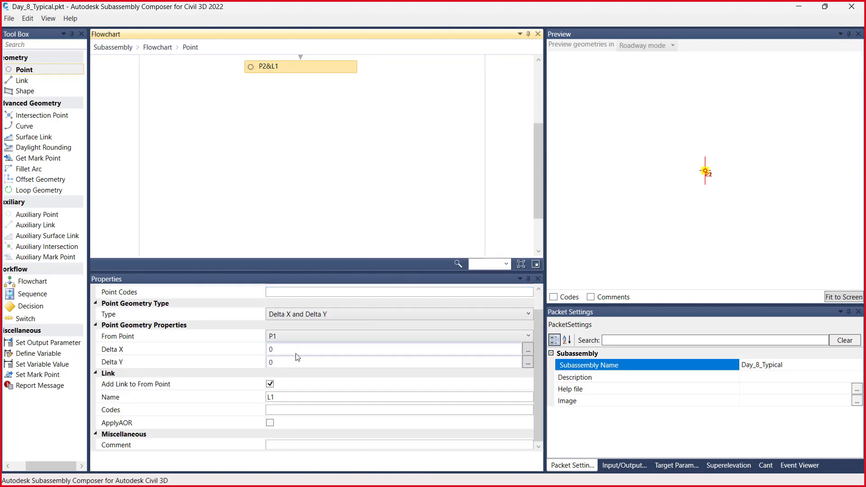
pyautogui.scroll(2, 358, 251)
pyautogui.click(334, 314)
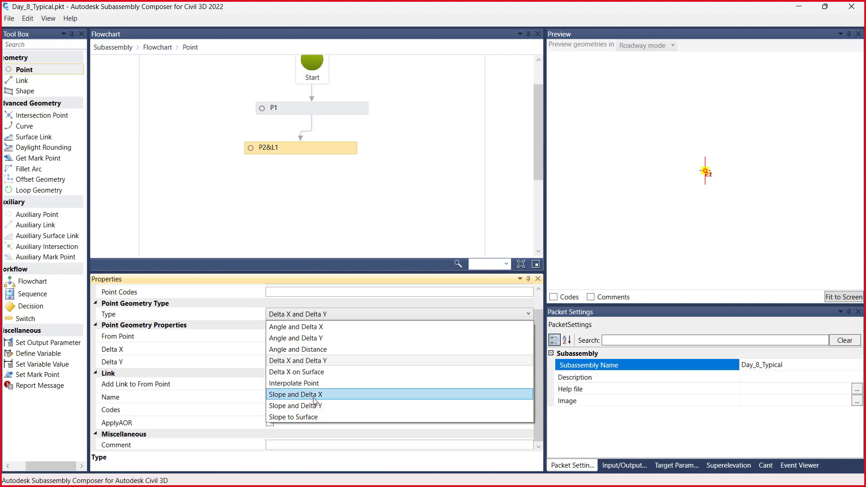
pyautogui.click(314, 396)
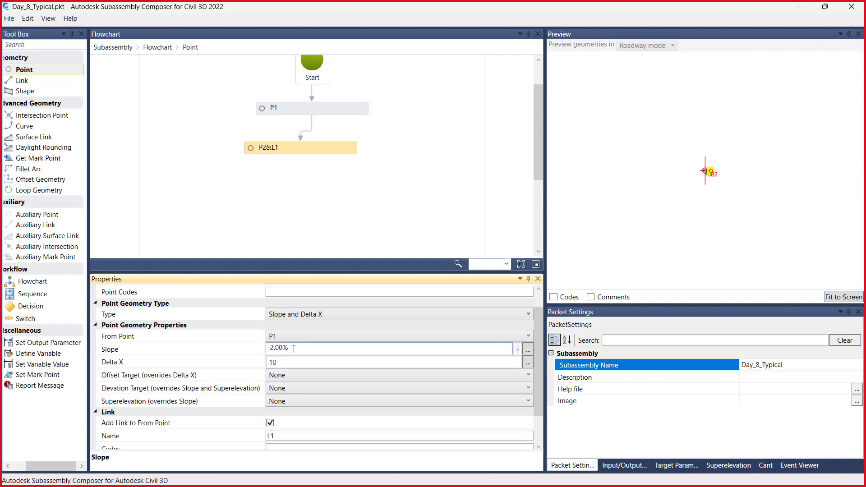
# Set P2's Delta X to 1 without a link to its from point, and align it directly below P1 in the flowchart
pyautogui.click(284, 363)
pyautogui.doubleClick(284, 364)
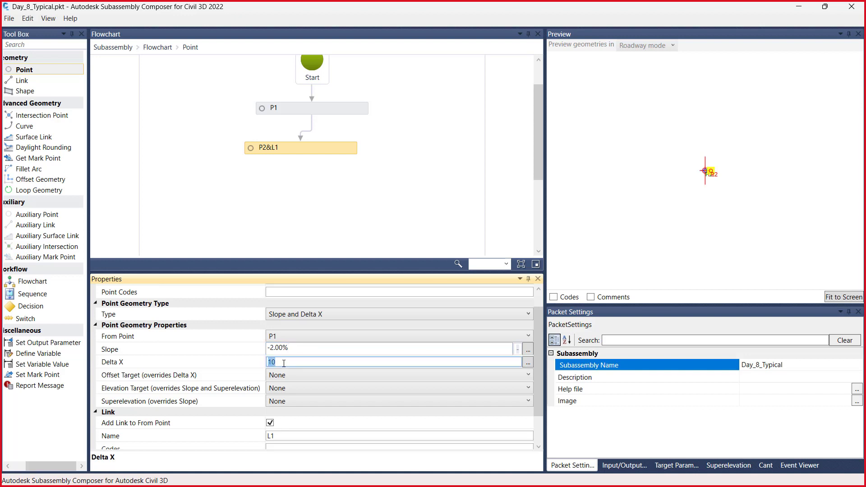
pyautogui.write('1')
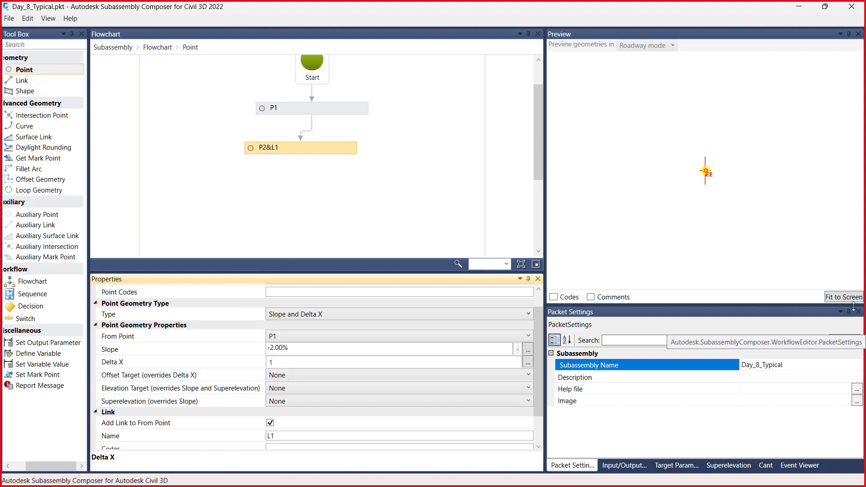
pyautogui.click(840, 298)
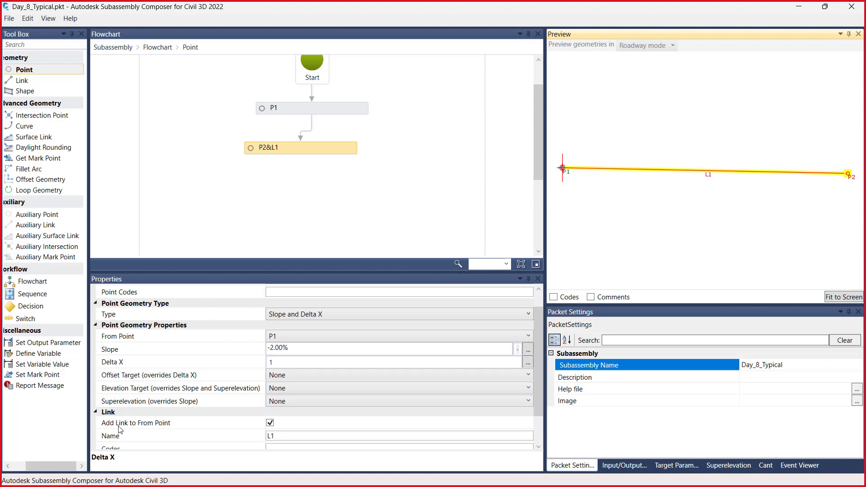
pyautogui.click(270, 422)
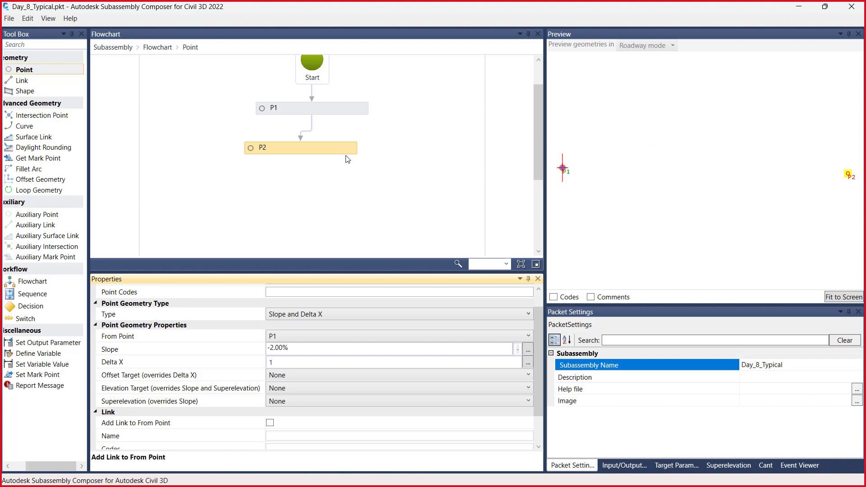
pyautogui.click(319, 154)
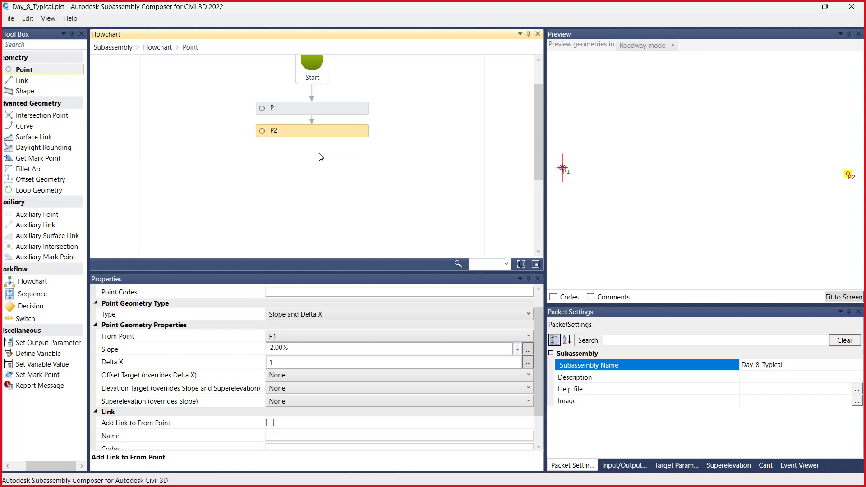
# Add a third point below P2 and check its place in the Coding Diagram in Civil 3D Help before returning to Subassembly Composer
pyautogui.moveTo(23, 73); pyautogui.dragTo(307, 155)
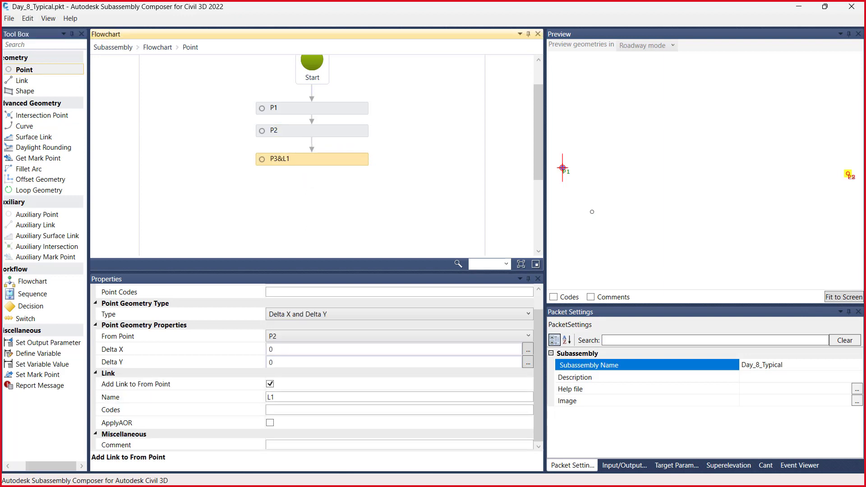
pyautogui.moveTo(600, 479)
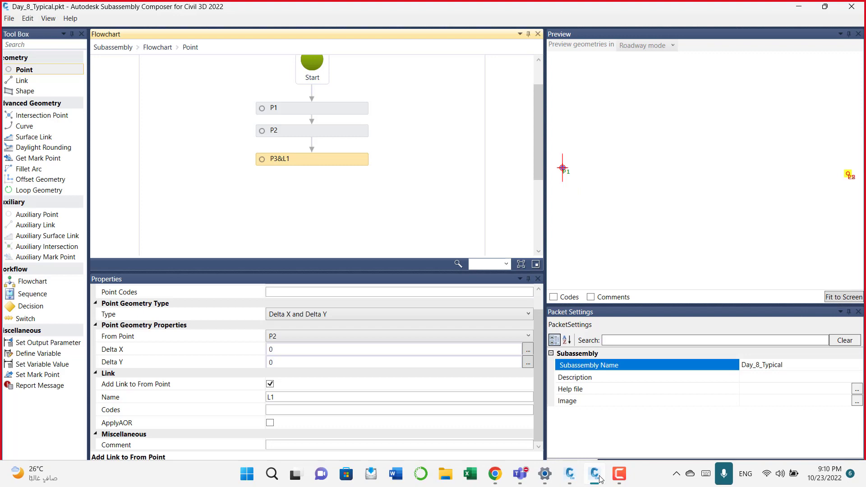
pyautogui.moveTo(569, 475)
pyautogui.click(605, 412)
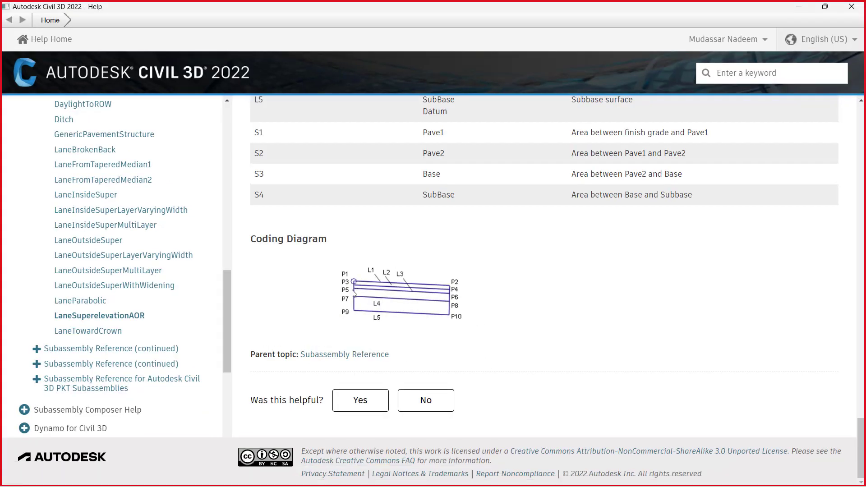
pyautogui.click(824, 7)
pyautogui.click(664, 41)
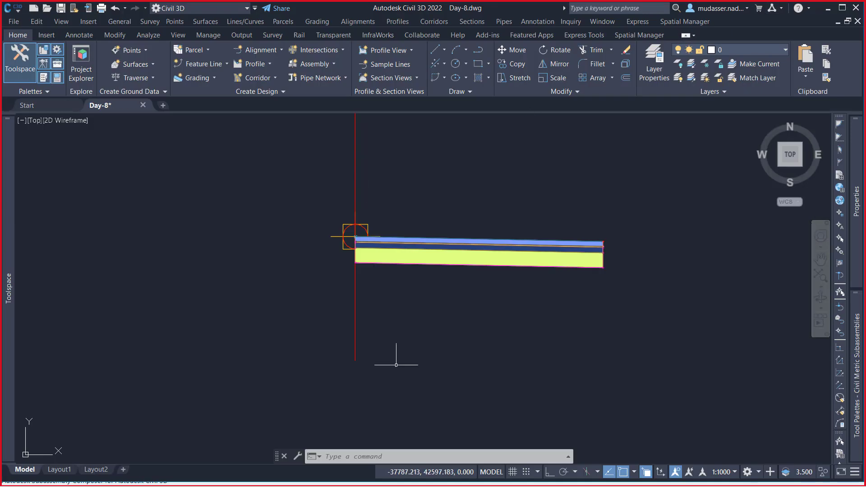
pyautogui.click(595, 474)
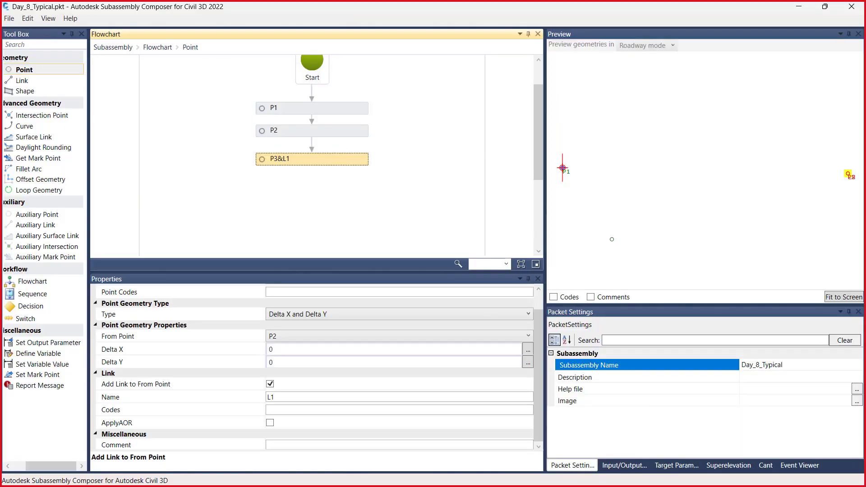
# Place P3 from point P1 with a Delta Y of -0.05 and no link to its from point
pyautogui.click(295, 337)
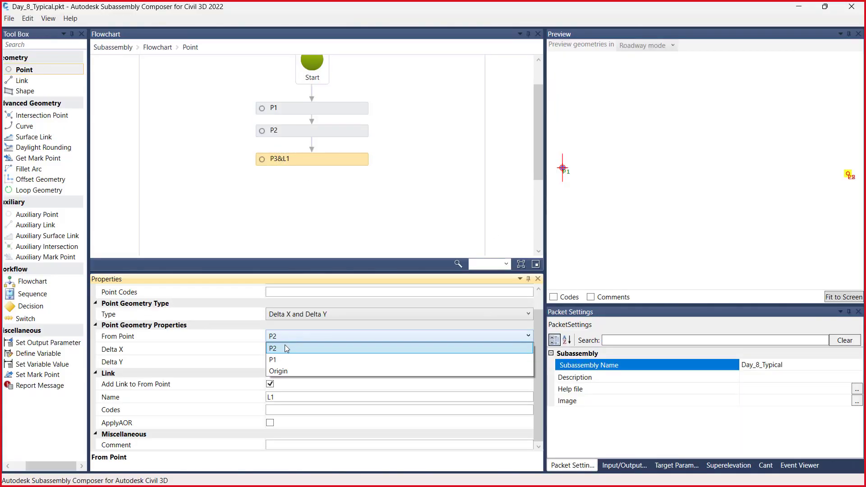
pyautogui.click(275, 360)
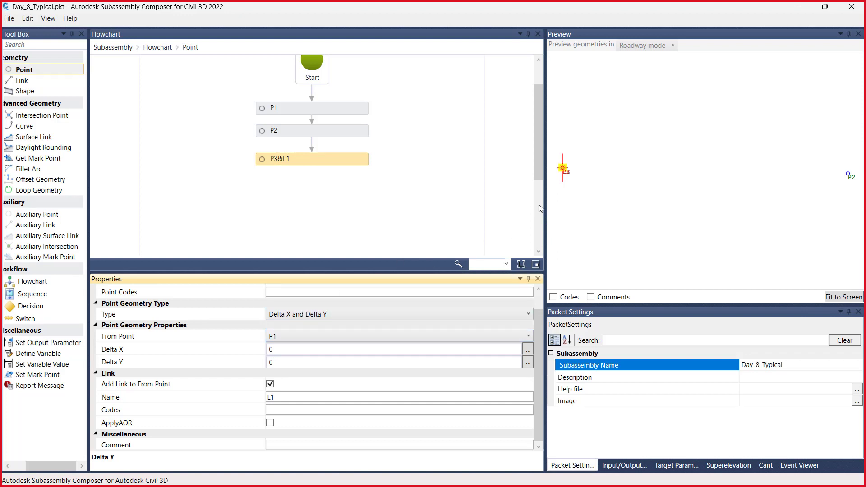
pyautogui.click(276, 363)
pyautogui.moveTo(258, 364); pyautogui.dragTo(258, 365)
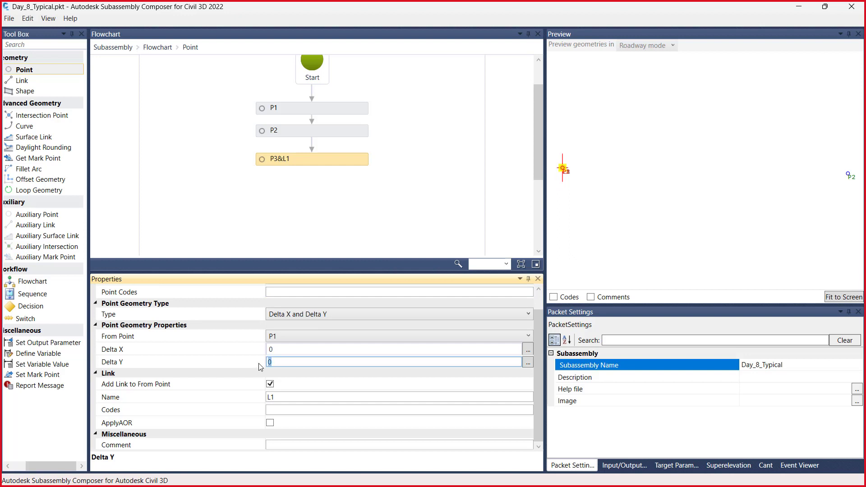
pyautogui.write('-')
pyautogui.write('.5')
pyautogui.write('05')
pyautogui.press('Return')
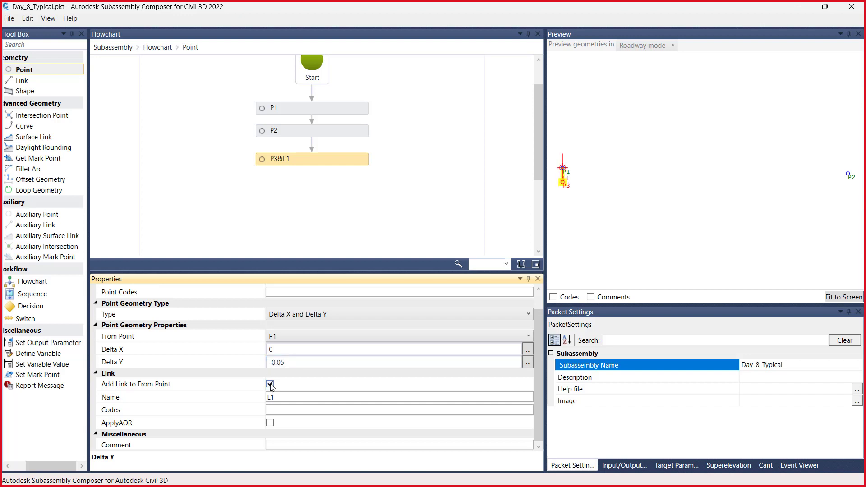
pyautogui.click(270, 384)
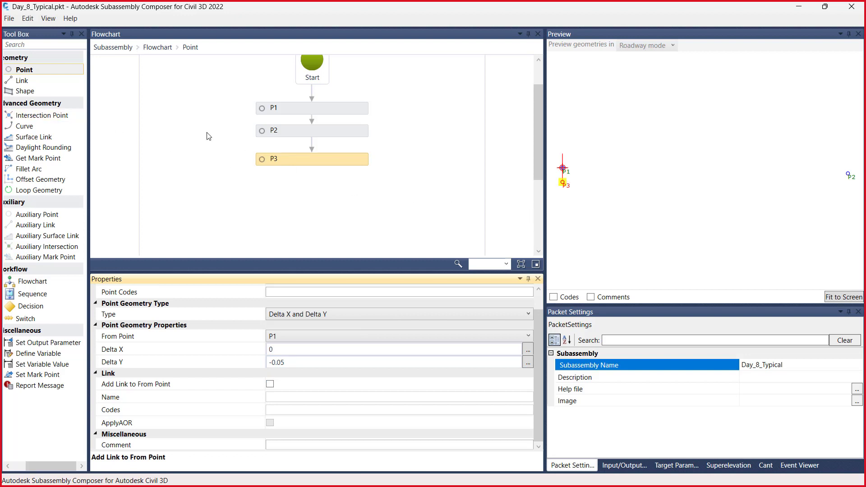
# Add a fourth point below P3, placed from P2 with a Delta Y of -0.05 and no link, and fit the preview
pyautogui.moveTo(26, 70); pyautogui.dragTo(302, 189)
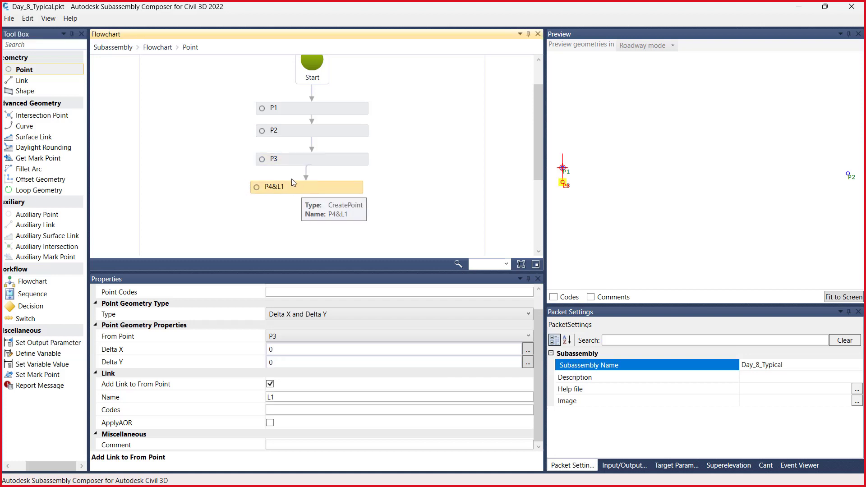
pyautogui.click(298, 336)
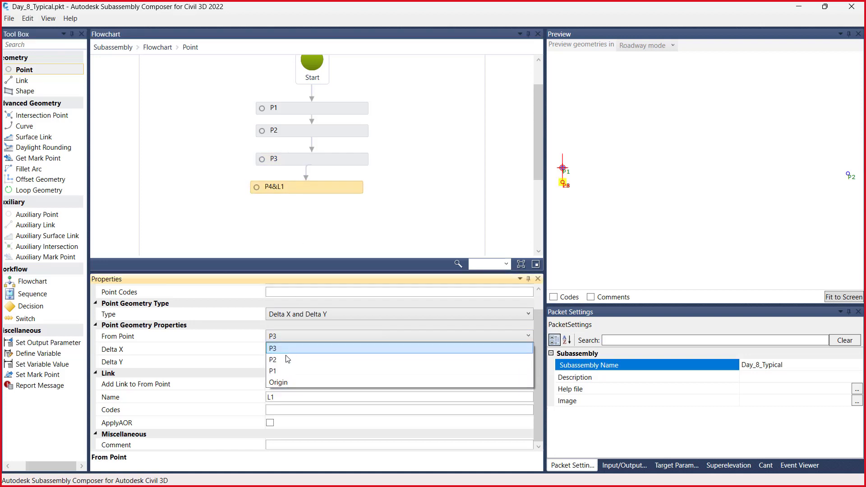
pyautogui.click(282, 360)
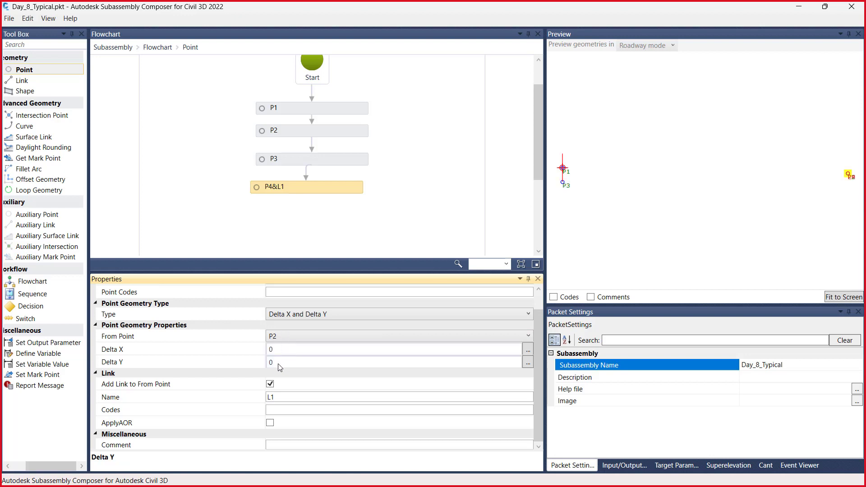
pyautogui.click(280, 364)
pyautogui.moveTo(275, 363); pyautogui.dragTo(252, 365)
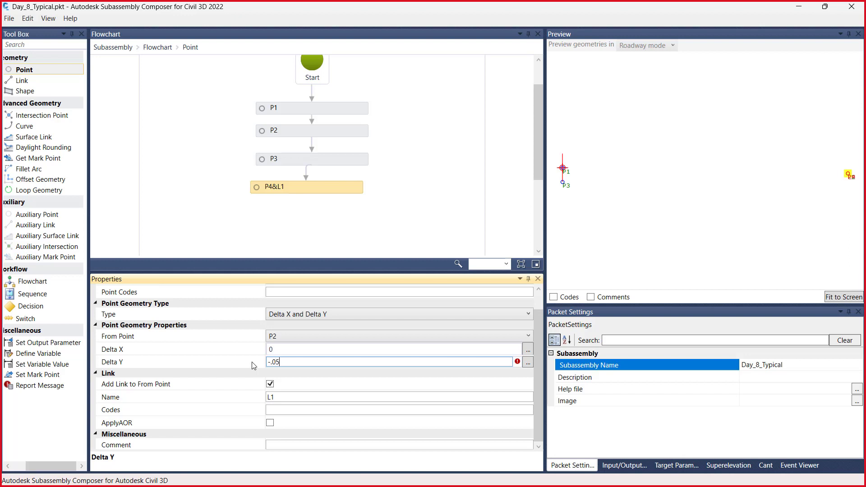
pyautogui.press('Return')
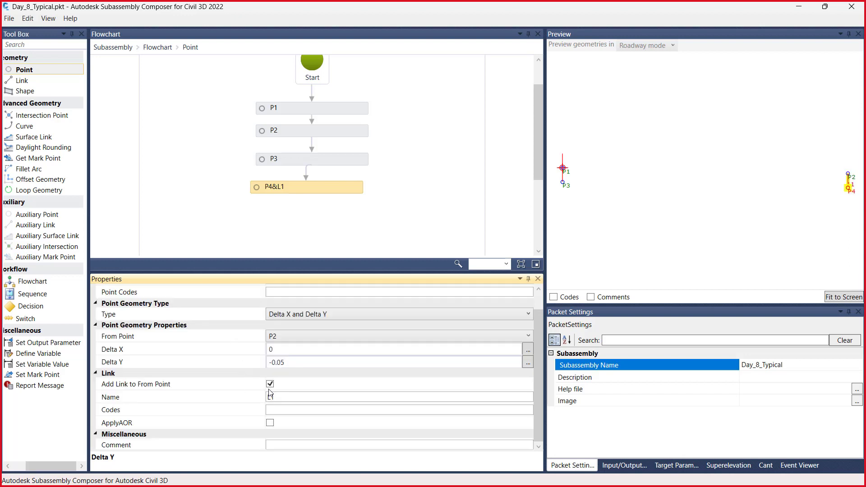
pyautogui.click(272, 385)
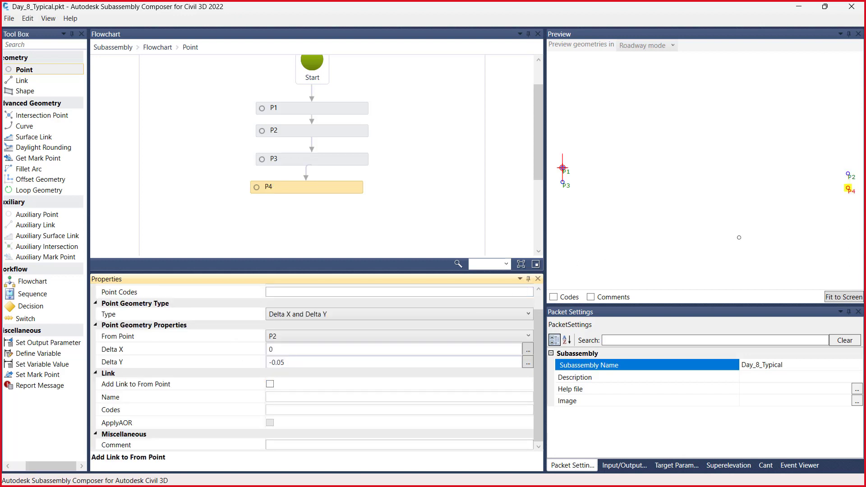
pyautogui.click(837, 298)
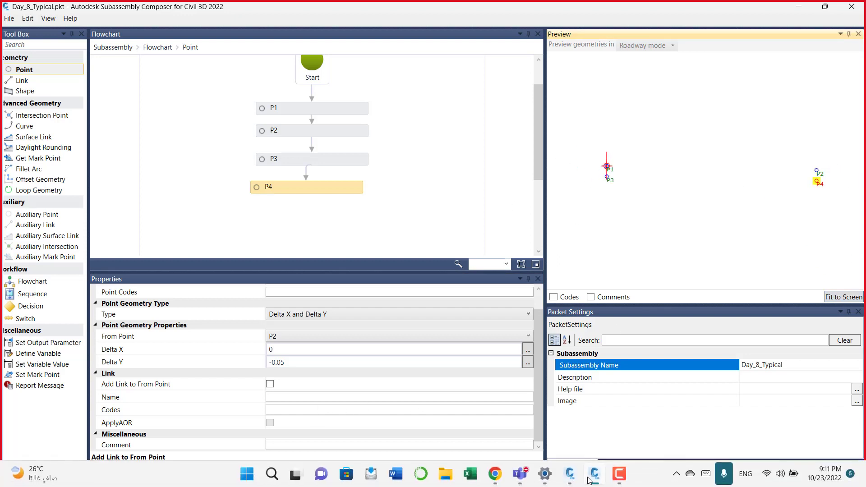
# Check the remaining points in the LaneSuperelevationAOR Coding Diagram in Civil 3D Help, and return to Subassembly Composer
pyautogui.moveTo(589, 481)
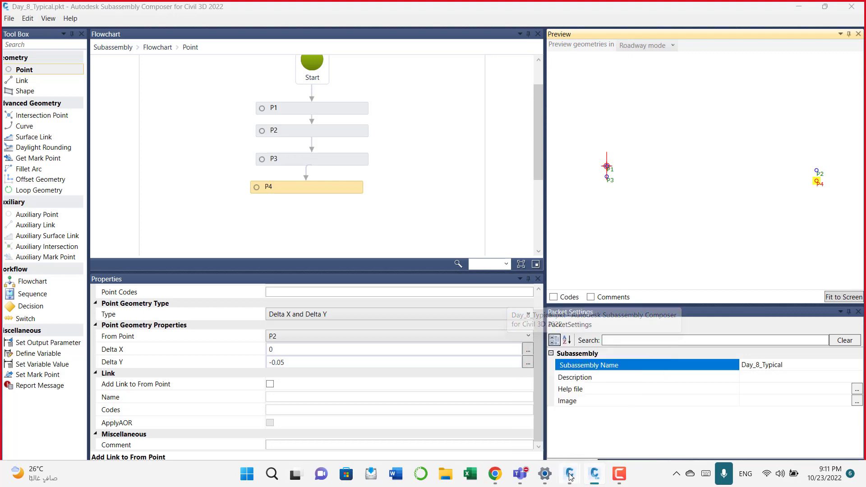
pyautogui.click(577, 424)
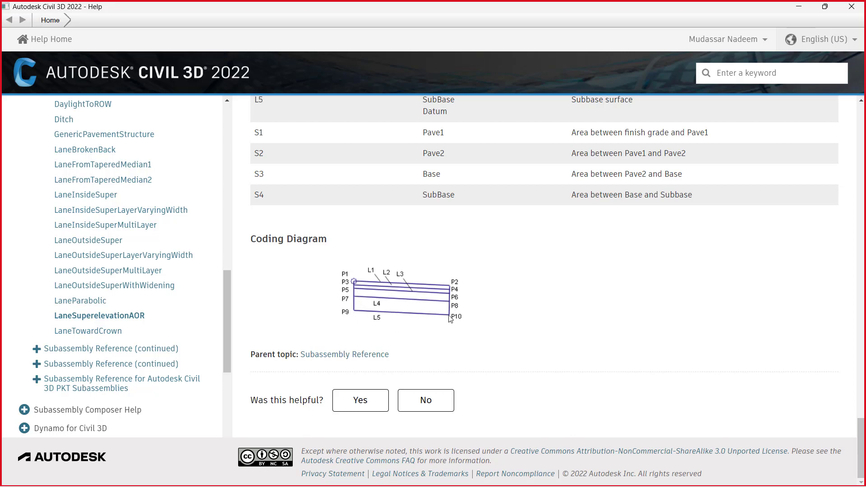
pyautogui.click(799, 7)
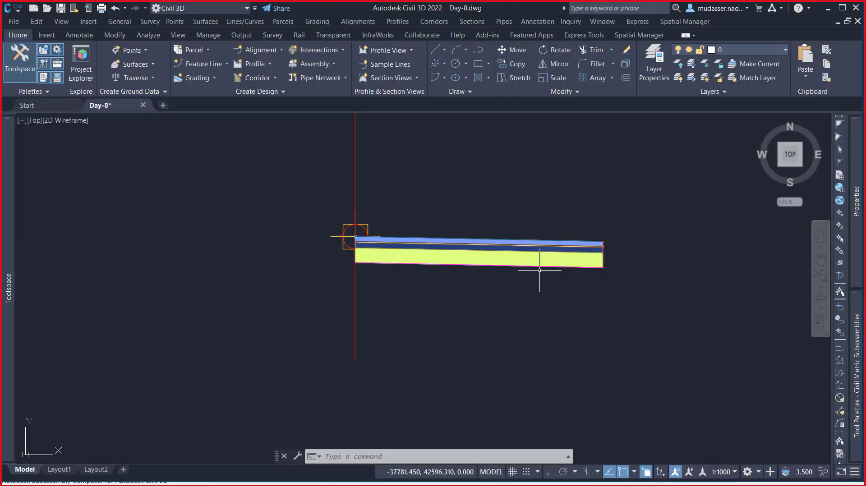
pyautogui.click(606, 476)
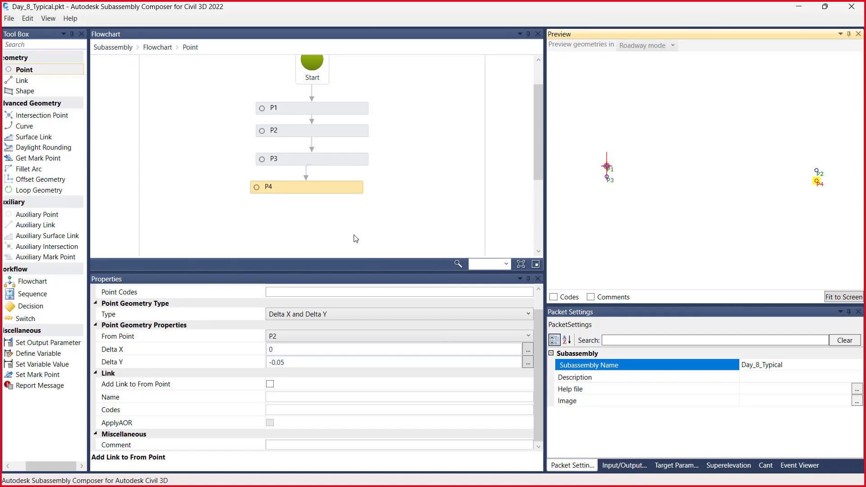
# Move P3 and P4 up in the flowchart to tighten the spacing below P2
pyautogui.click(302, 188)
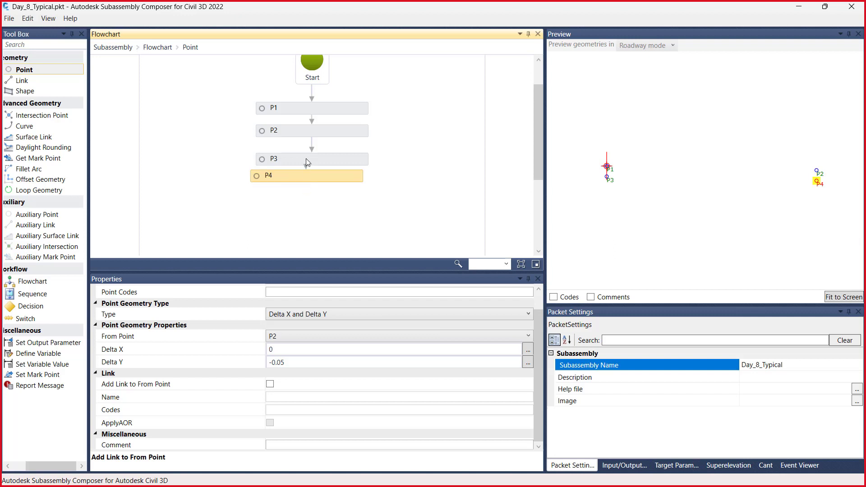
pyautogui.click(306, 159)
pyautogui.click(320, 179)
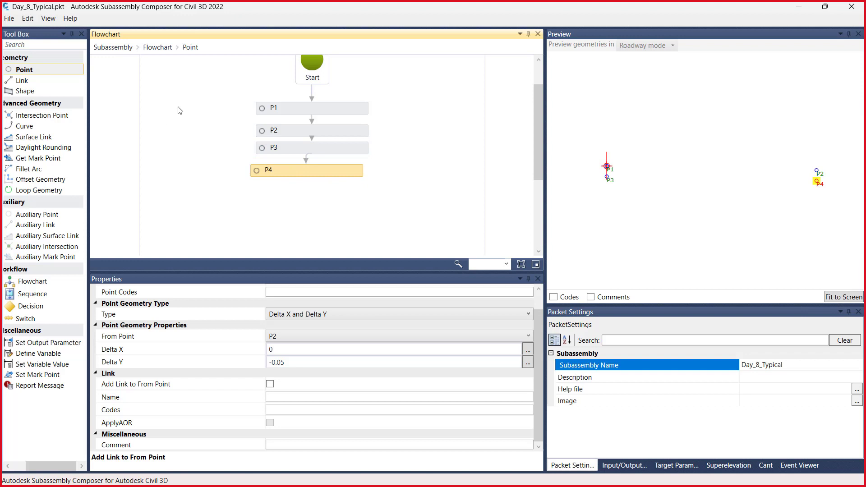
# Add a fifth point below P4, placed from P3 with a Delta Y of -0.1 and no link to its from point
pyautogui.moveTo(25, 70); pyautogui.dragTo(313, 201)
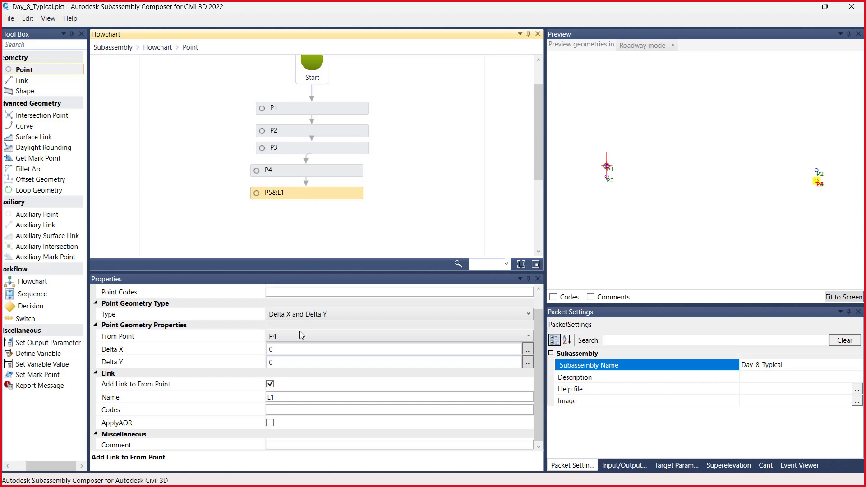
pyautogui.click(325, 341)
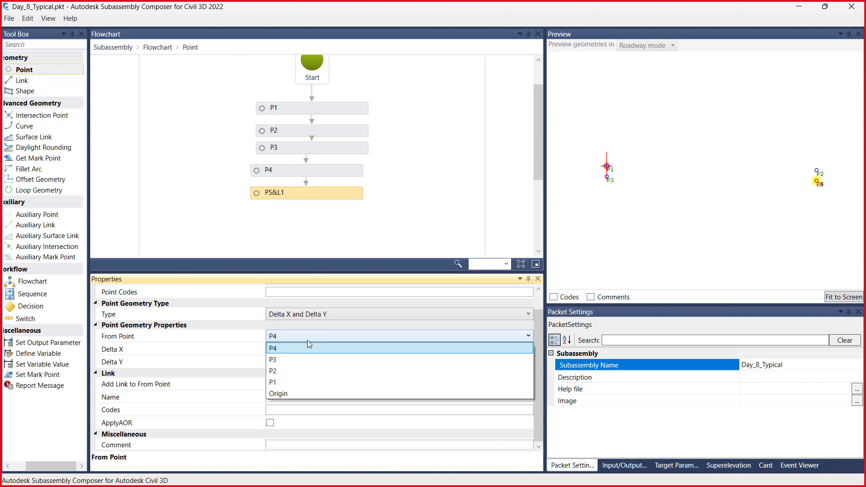
pyautogui.click(278, 364)
pyautogui.click(278, 367)
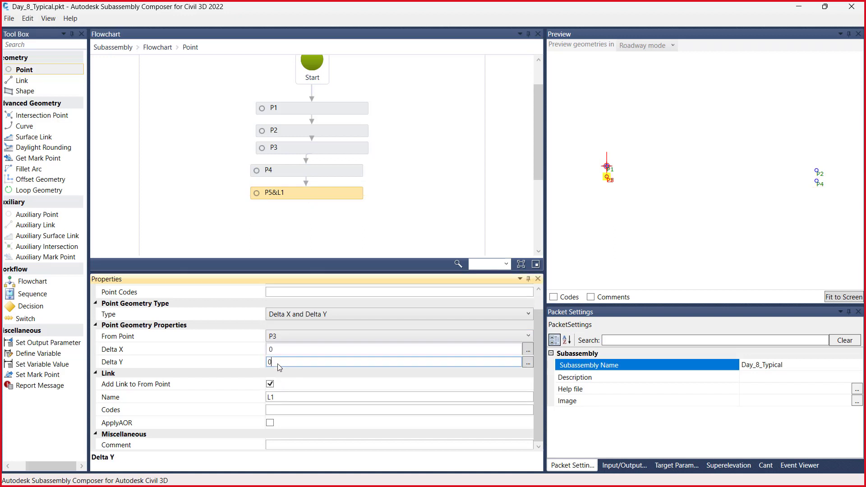
pyautogui.doubleClick(267, 363)
pyautogui.write('-0.')
pyautogui.write('1')
pyautogui.press('Return')
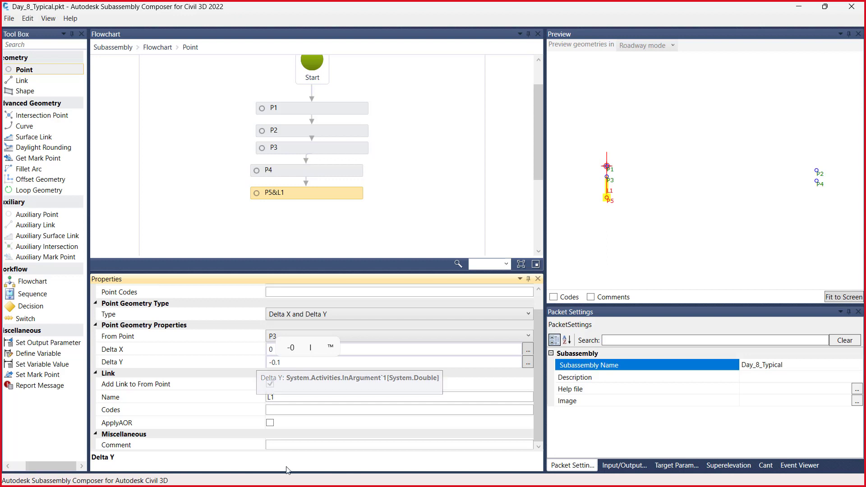
pyautogui.click(271, 385)
pyautogui.click(270, 385)
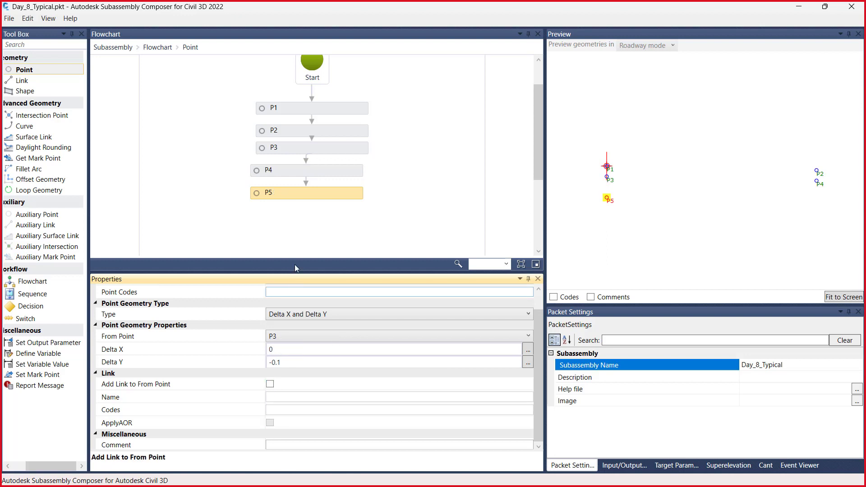
# Add a sixth point below P5, placed from P4 with a Delta Y of -0.1 and no link to its from point
pyautogui.scroll(-1, 304, 214)
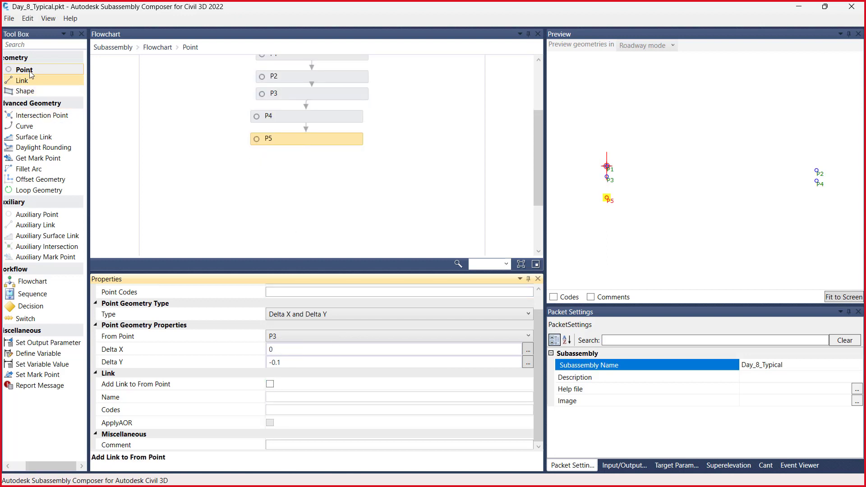
pyautogui.moveTo(30, 71); pyautogui.dragTo(304, 181)
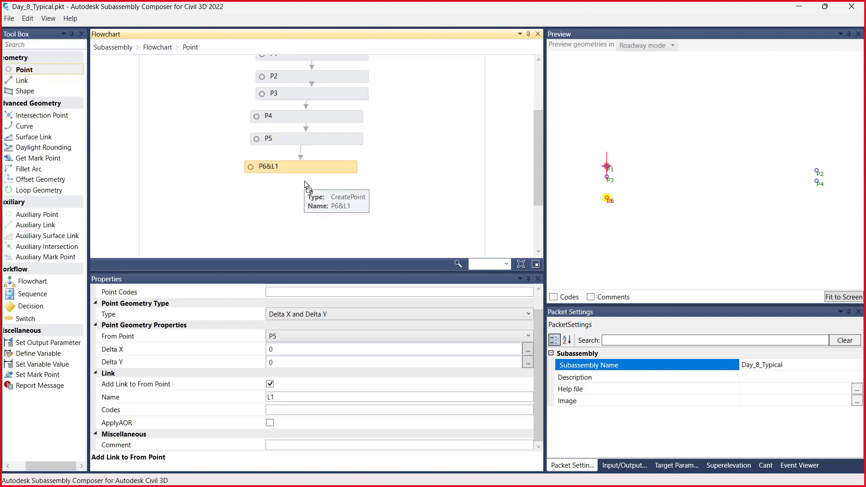
pyautogui.click(296, 337)
pyautogui.click(277, 360)
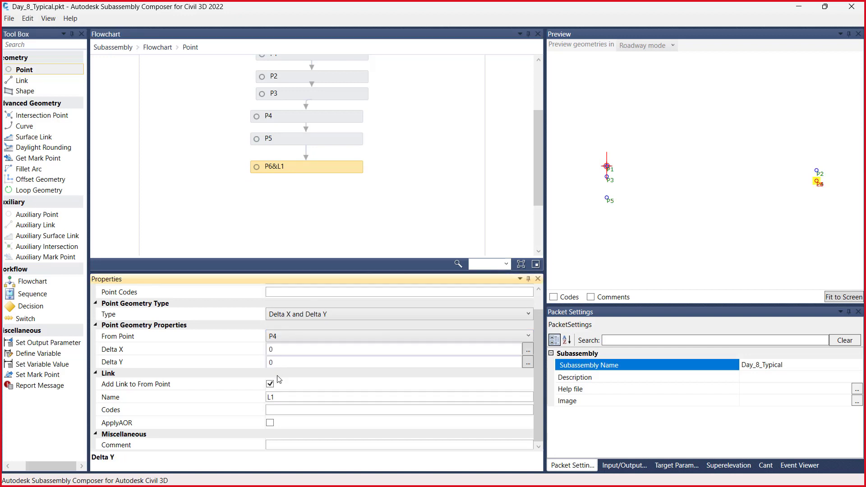
pyautogui.moveTo(276, 363); pyautogui.dragTo(267, 363)
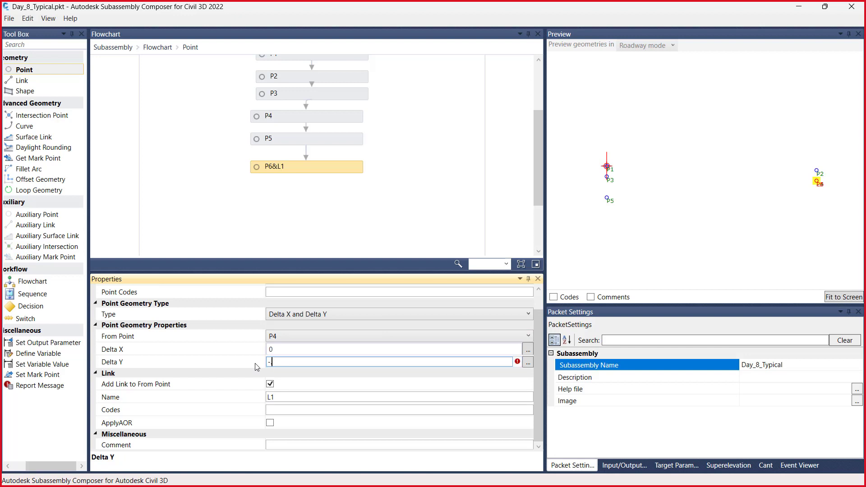
pyautogui.write('.1')
pyautogui.press('Return')
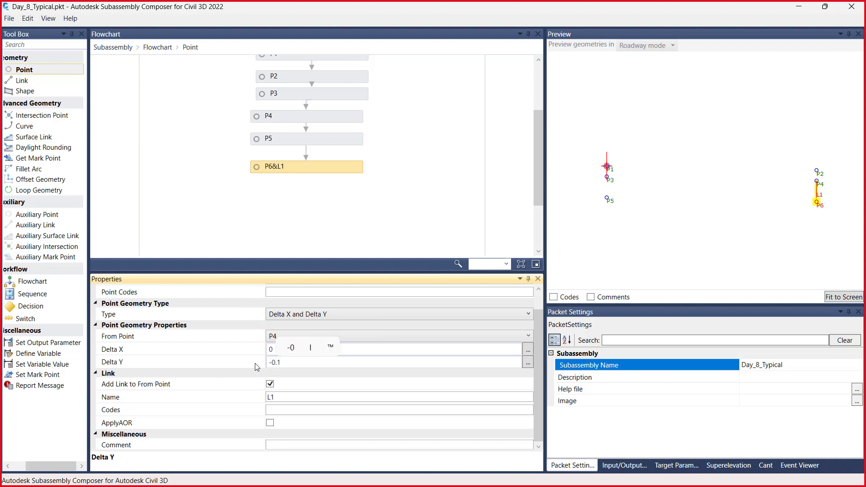
pyautogui.click(270, 384)
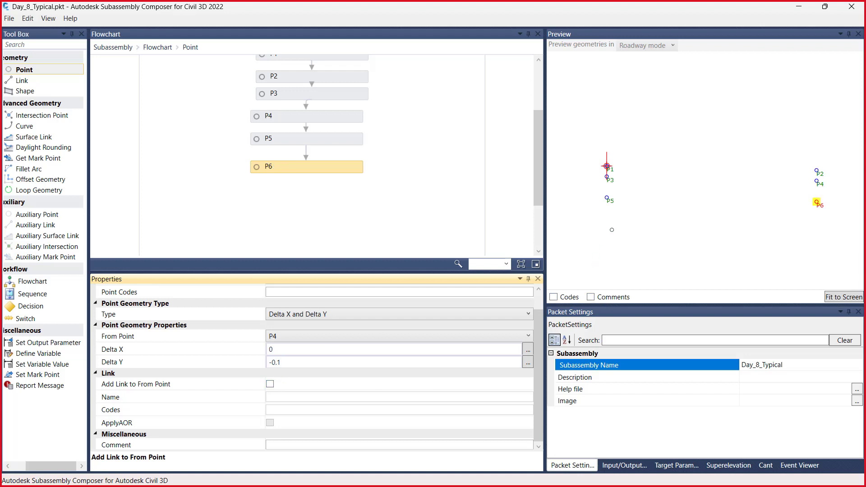
# Add a seventh point below P6, placed from P5 with a Delta Y of -0.2 and no link to its from point
pyautogui.scroll(-3, 308, 216)
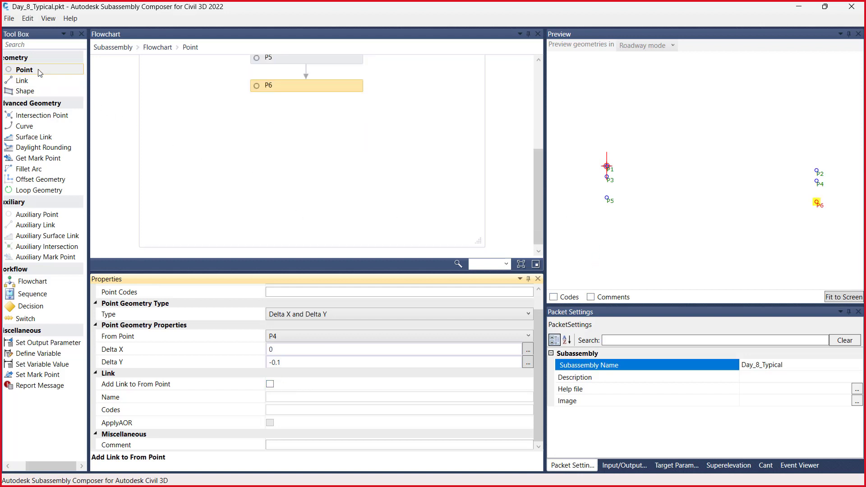
pyautogui.moveTo(41, 71); pyautogui.dragTo(305, 121)
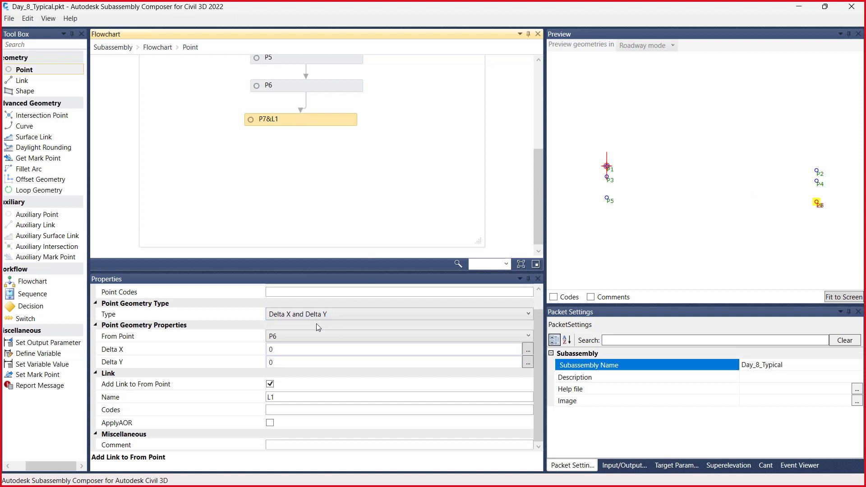
pyautogui.click(314, 336)
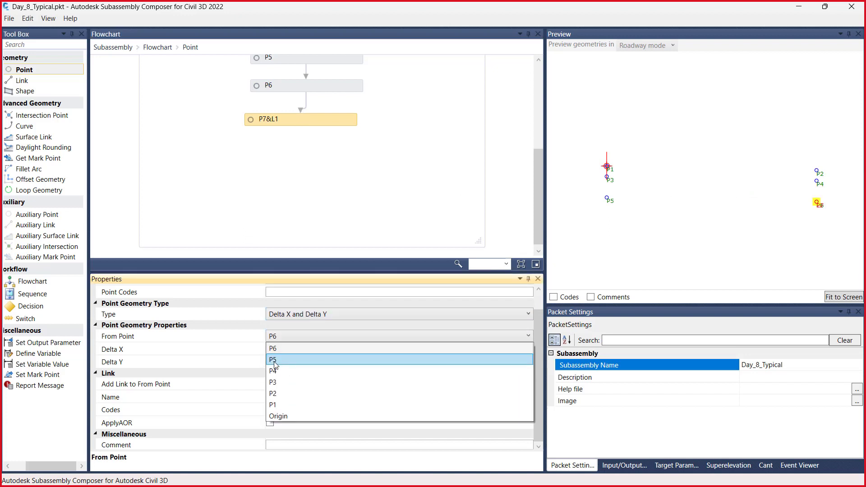
pyautogui.click(273, 360)
pyautogui.click(277, 362)
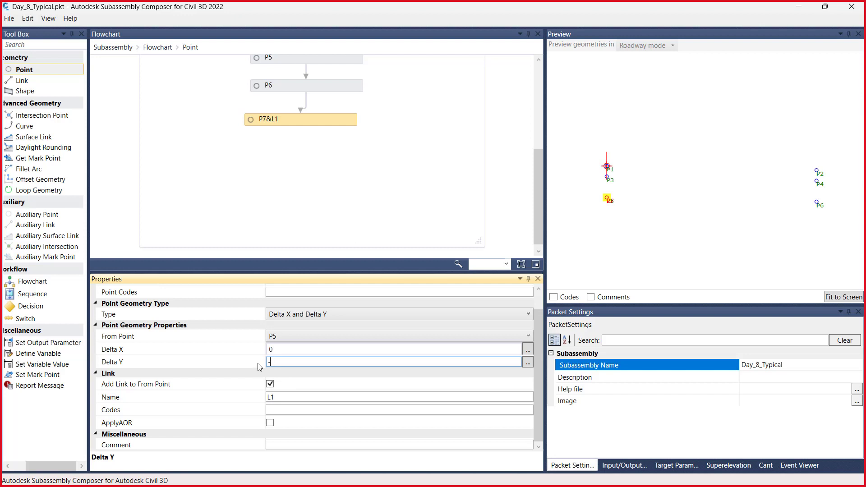
pyautogui.write('-.20')
pyautogui.press('Return')
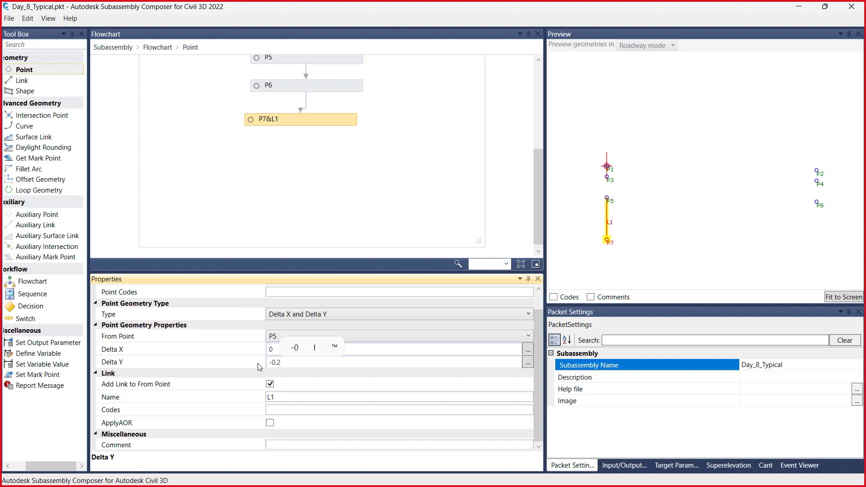
pyautogui.click(270, 384)
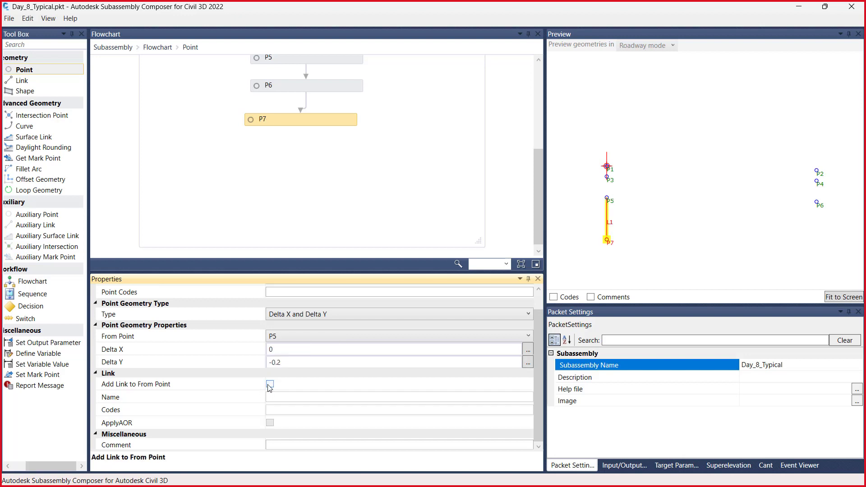
# Add an eighth point below P7, placed from P6 with a Delta Y of -0.2 and no link to its from point
pyautogui.moveTo(38, 71); pyautogui.dragTo(302, 172)
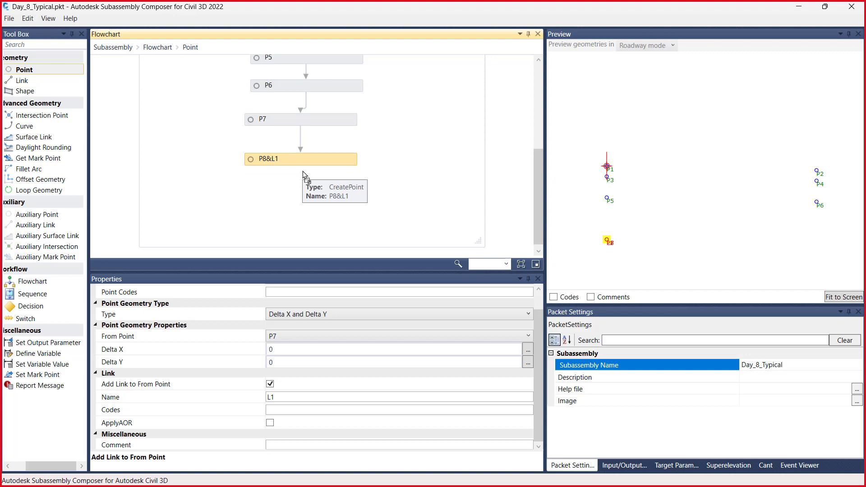
pyautogui.click(342, 340)
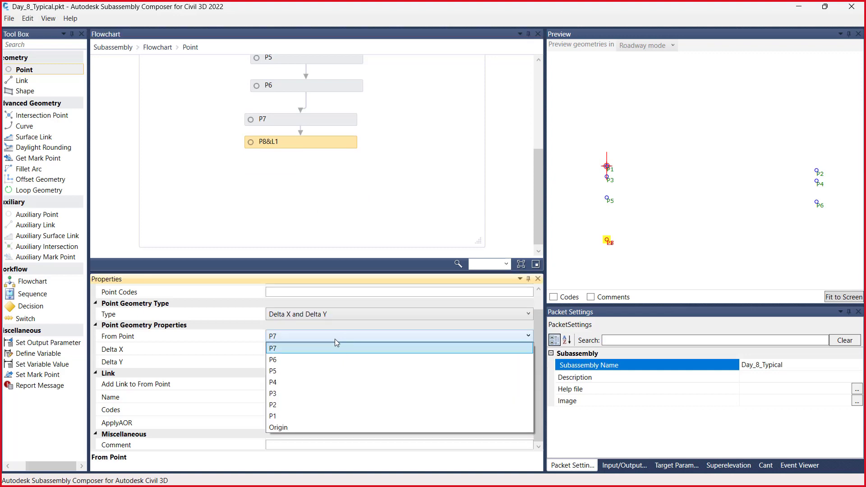
pyautogui.click(277, 363)
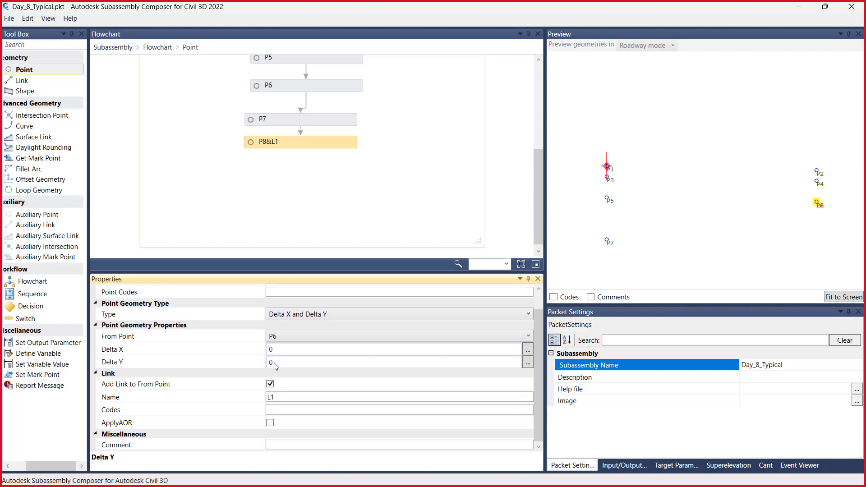
pyautogui.doubleClick(275, 365)
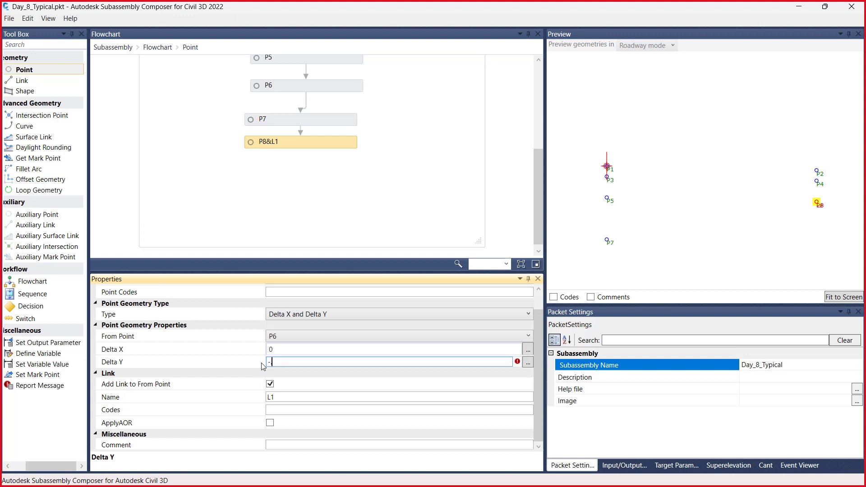
pyautogui.press('Return')
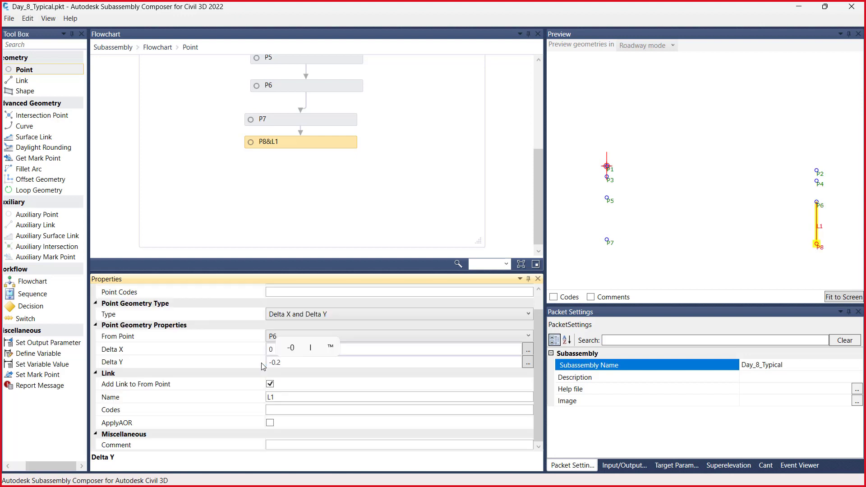
pyautogui.click(270, 385)
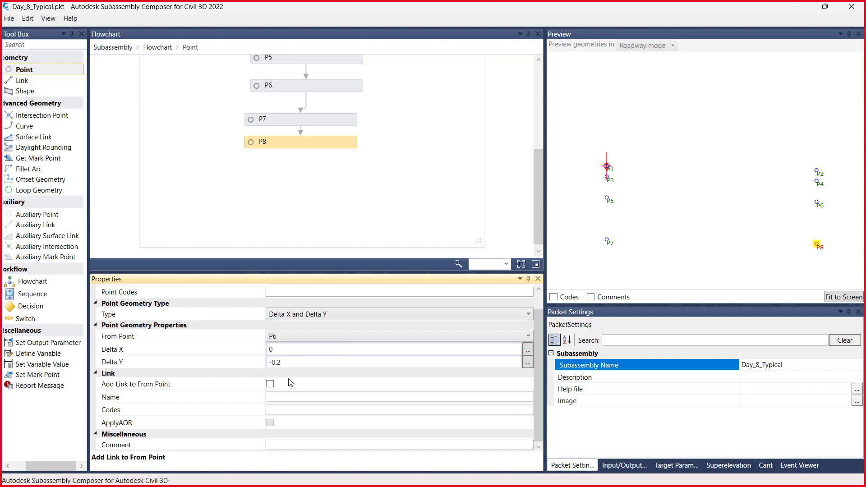
# Add a ninth point below P8, placed from P7 with a Delta Y of -0.3 and no link to its from point
pyautogui.scroll(-1, 306, 210)
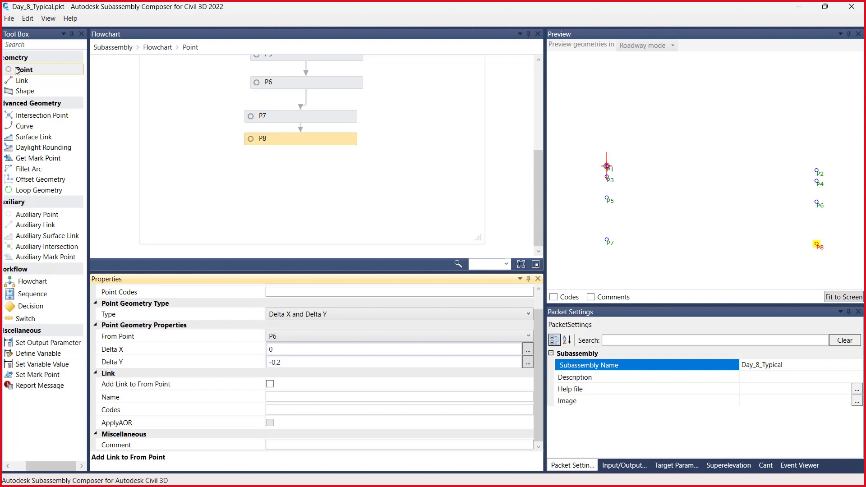
pyautogui.moveTo(18, 70); pyautogui.dragTo(292, 180)
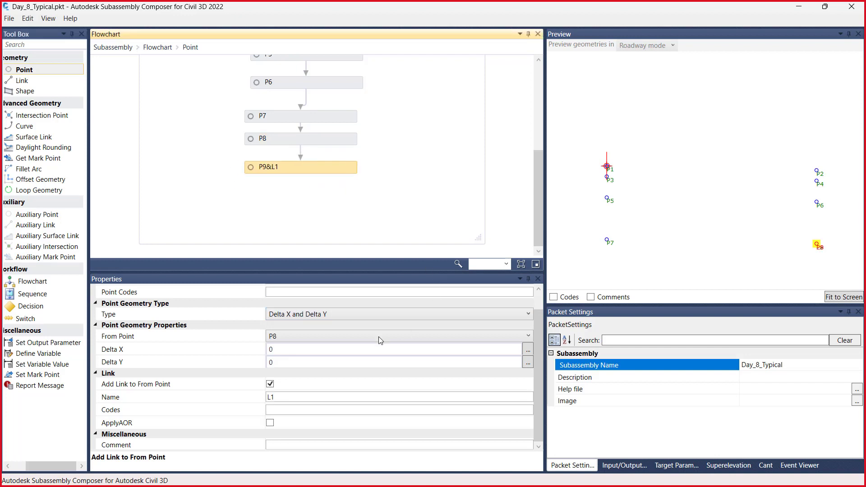
pyautogui.click(342, 341)
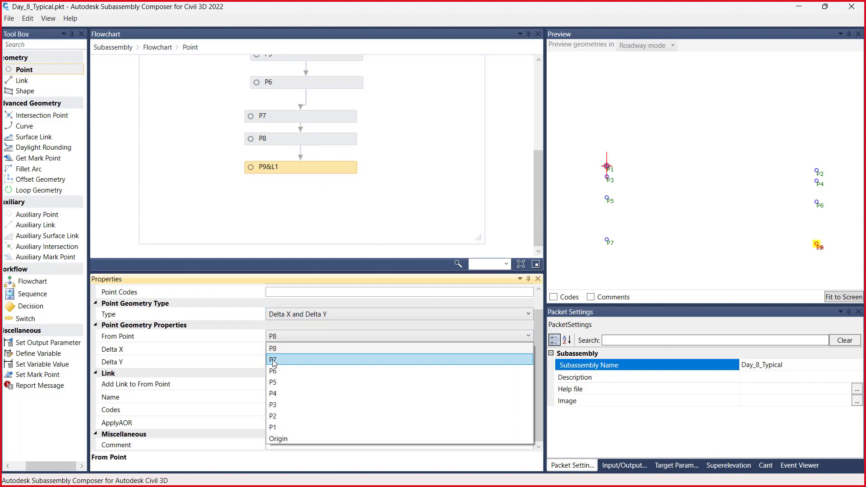
pyautogui.click(273, 362)
pyautogui.click(282, 362)
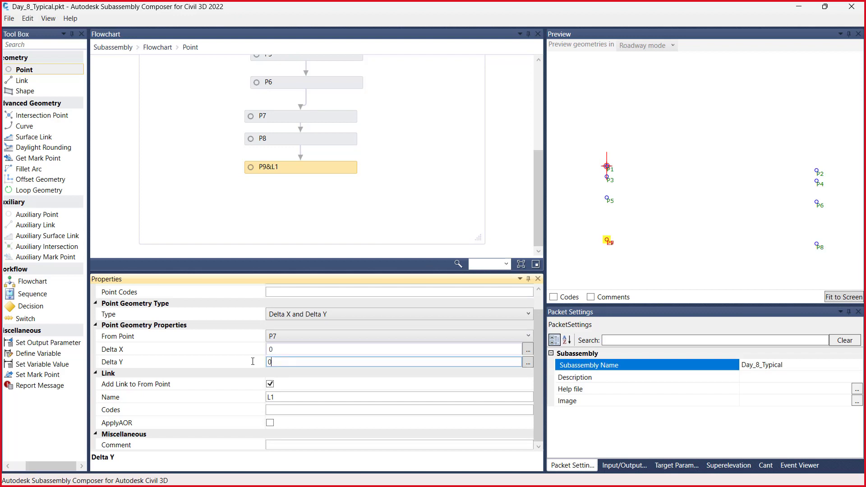
pyautogui.hotkey('ctrl', 'a')
pyautogui.write('-3')
pyautogui.press('Return')
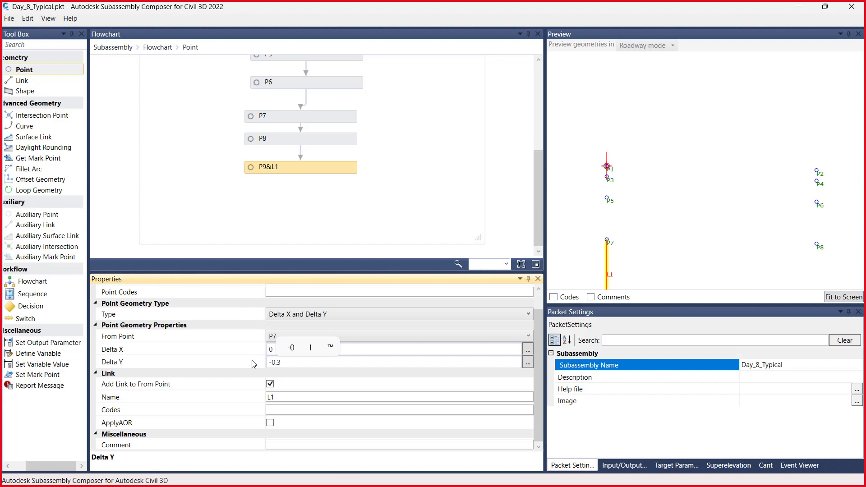
pyautogui.click(270, 384)
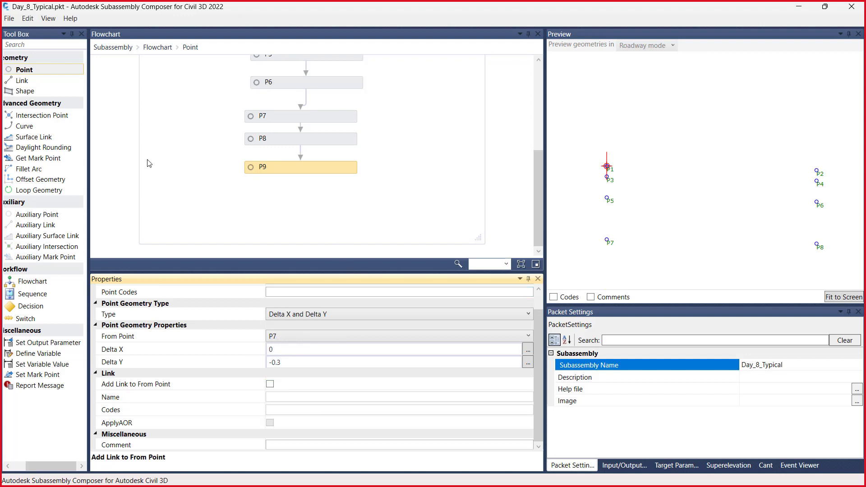
# Add a tenth point below P9, placed from P8 with a Delta Y of -0.3 and no link to its from point
pyautogui.moveTo(31, 75); pyautogui.dragTo(293, 214)
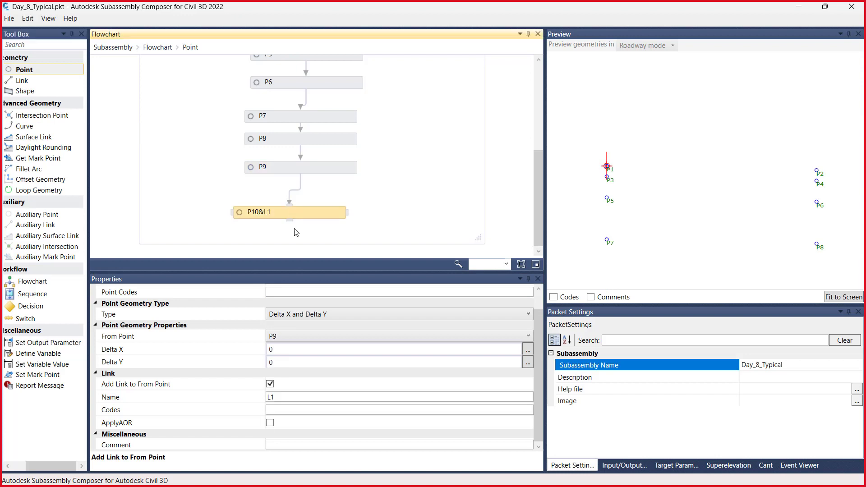
pyautogui.click(319, 320)
pyautogui.click(315, 319)
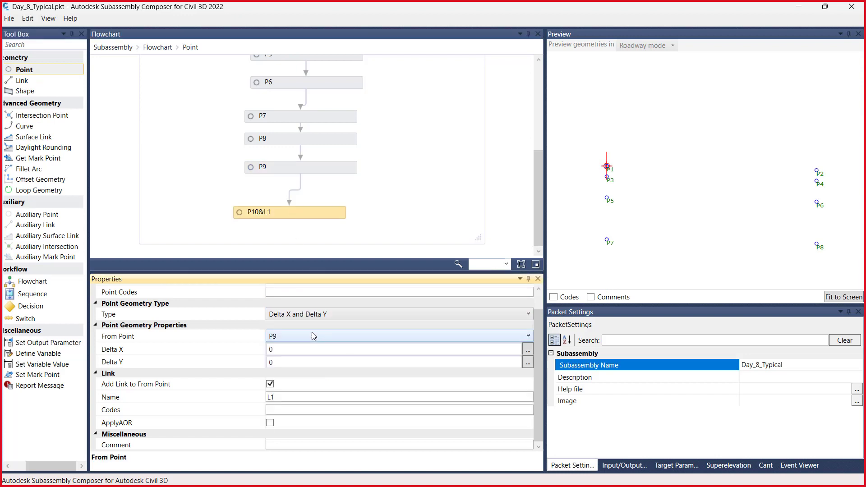
pyautogui.click(312, 335)
pyautogui.click(304, 359)
pyautogui.click(279, 362)
pyautogui.moveTo(279, 362); pyautogui.dragTo(242, 363)
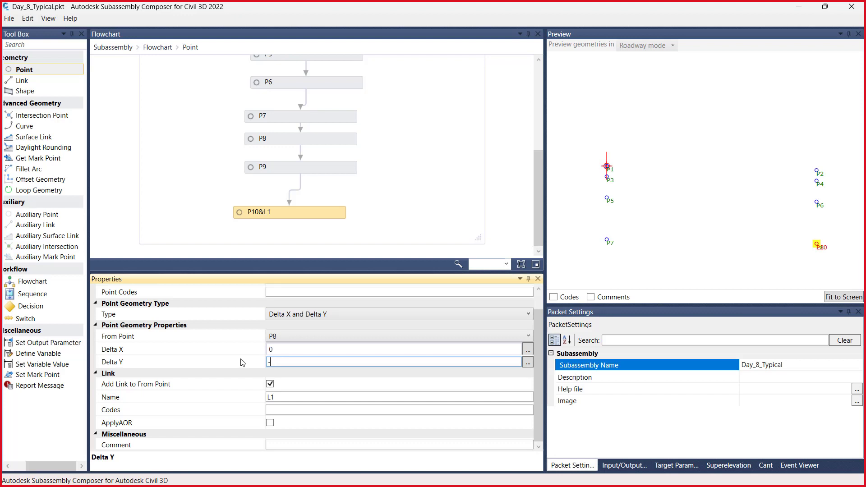
pyautogui.write('-0.3')
pyautogui.press('Return')
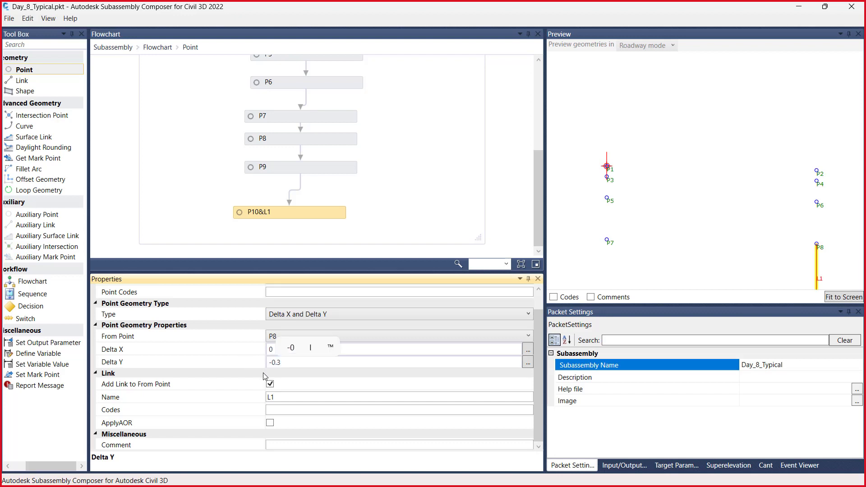
pyautogui.click(271, 384)
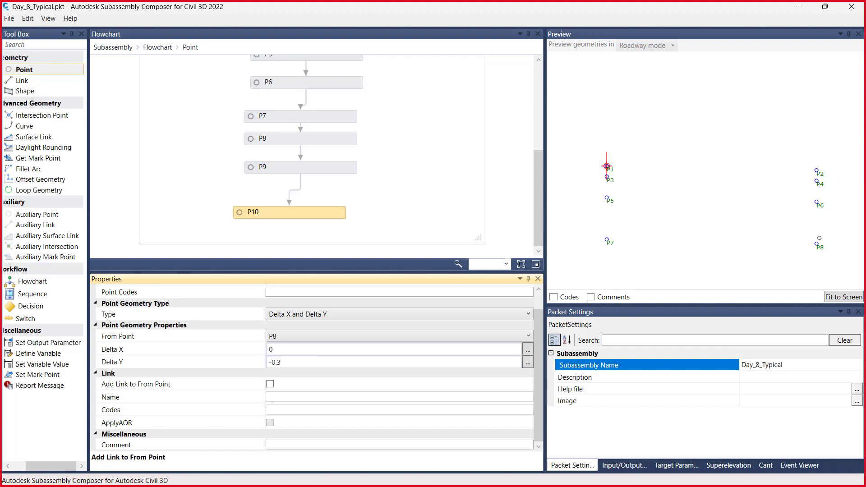
# Check the LaneSuperelevationAOR coding diagram in the Civil 3D Help, then return to Subassembly Composer
pyautogui.moveTo(549, 485)
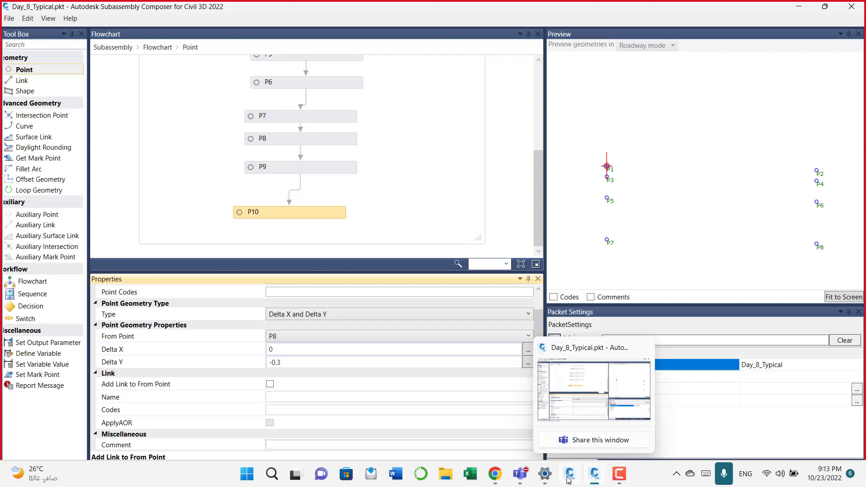
pyautogui.click(621, 399)
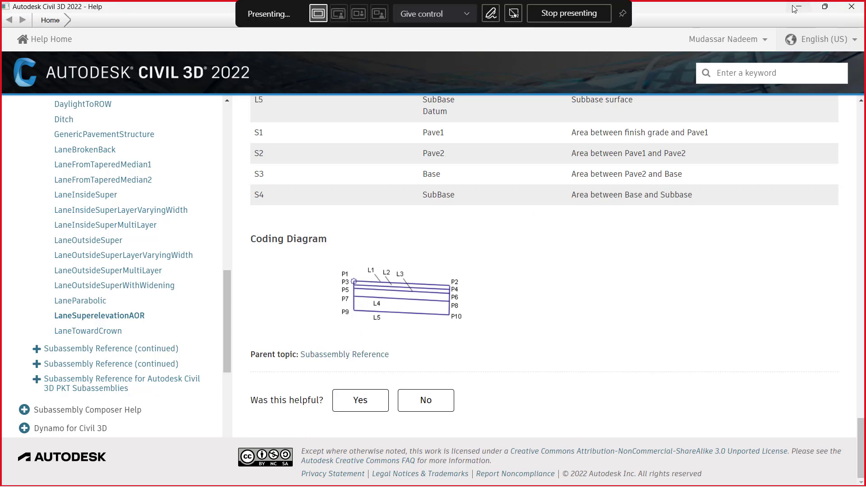
pyautogui.click(859, 5)
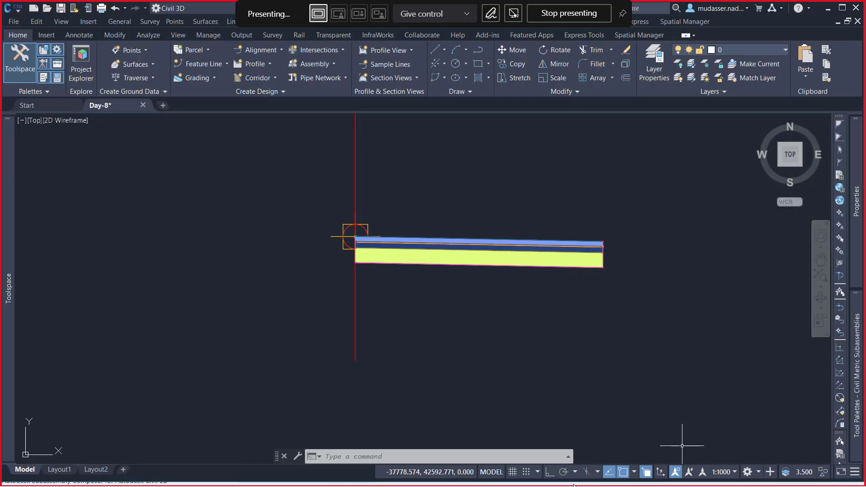
pyautogui.click(590, 479)
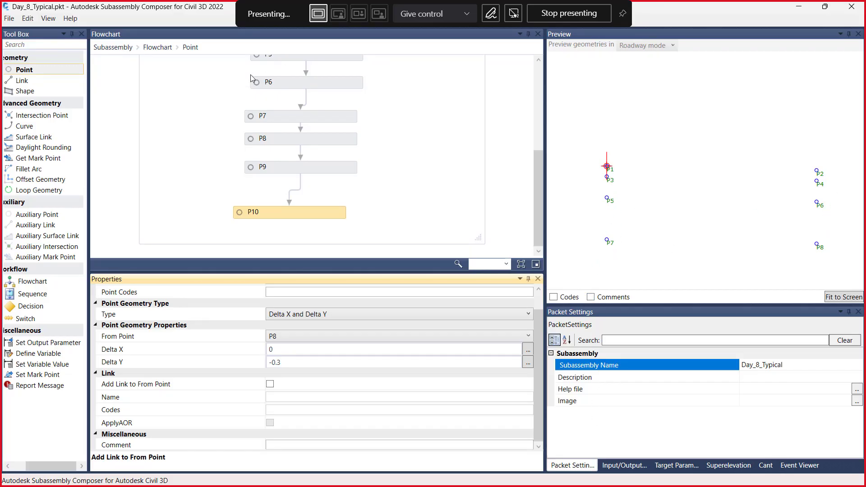
# Add a second flowchart below Point in the parent flowchart and delete the looping connector between them
pyautogui.scroll(5, 186, 132)
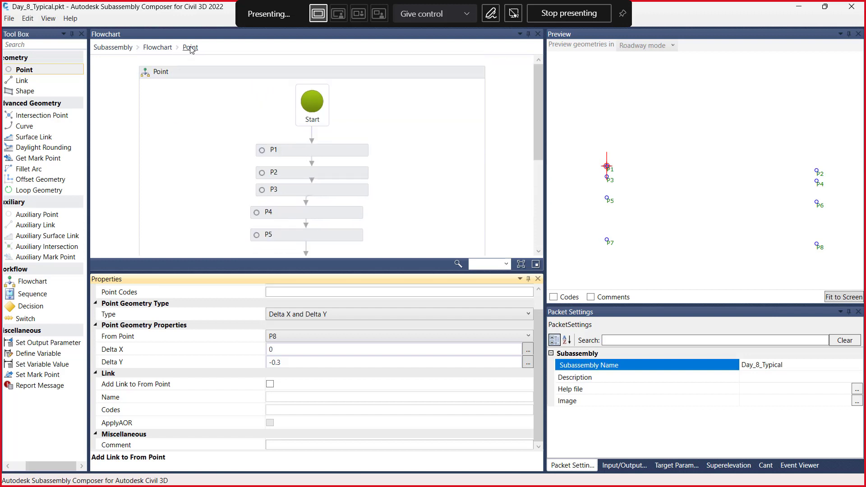
pyautogui.click(158, 48)
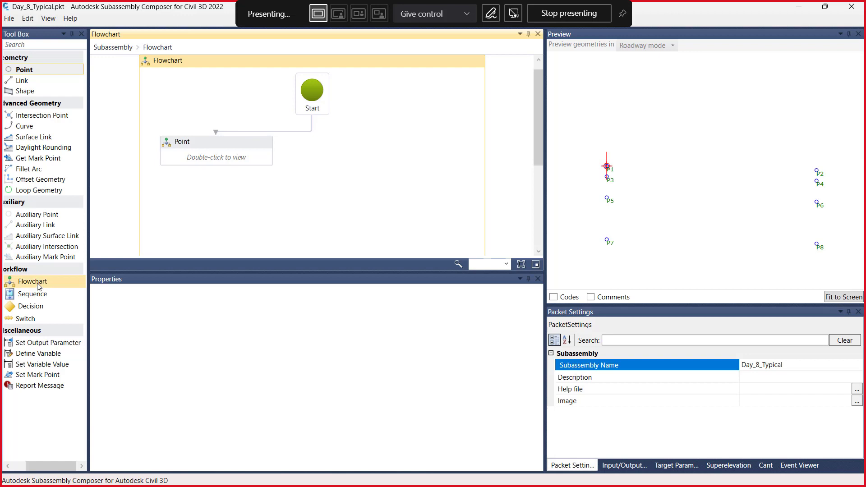
pyautogui.moveTo(32, 281); pyautogui.dragTo(354, 146)
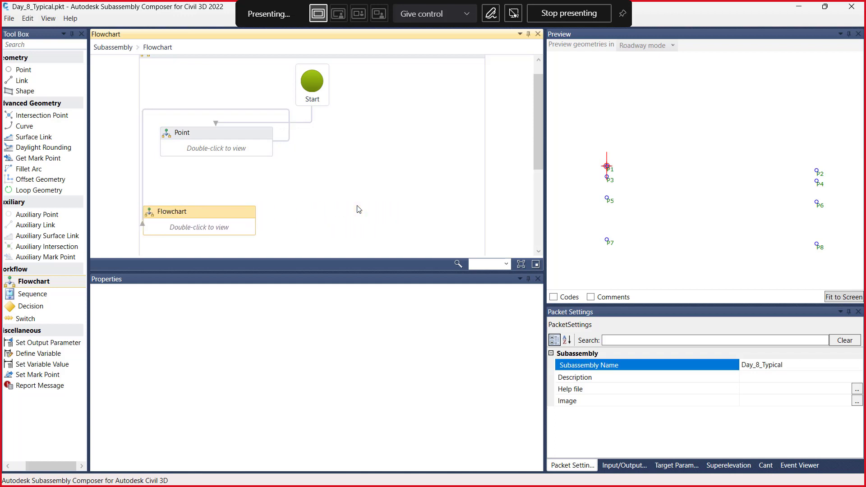
pyautogui.click(163, 109)
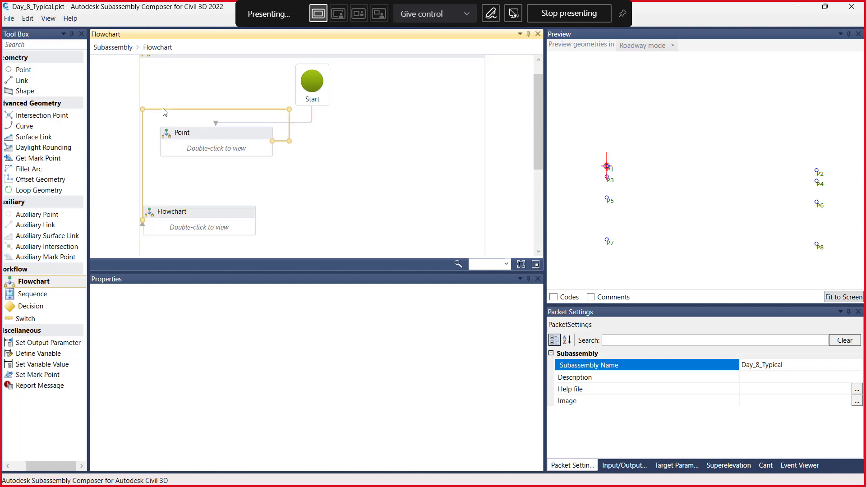
# Align the new flowchart directly beneath Point and connect Point to it
pyautogui.click(193, 211)
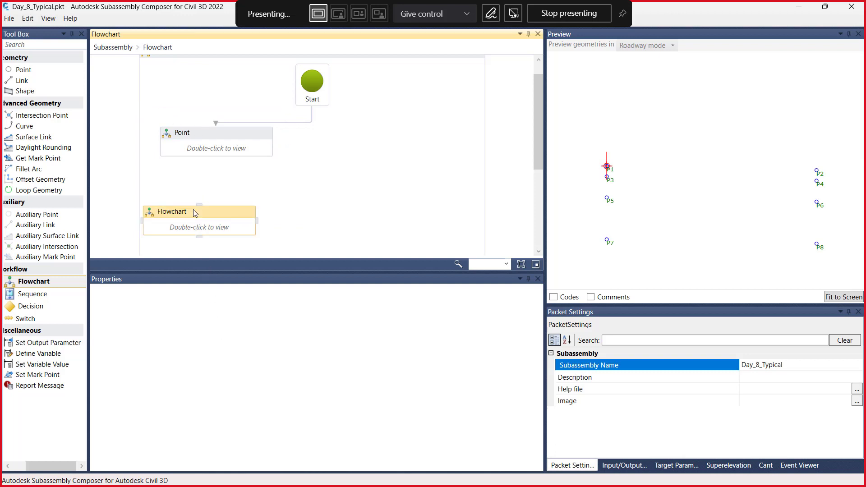
pyautogui.press('Up')
pyautogui.press('Up')
pyautogui.press('Up')
pyautogui.press('Up')
pyautogui.press('Up')
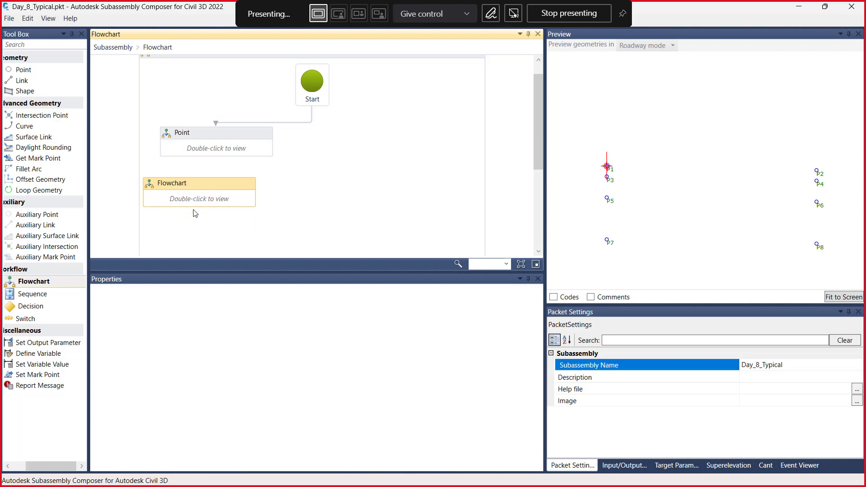
pyautogui.press('Right')
pyautogui.press('Right')
pyautogui.press('Right')
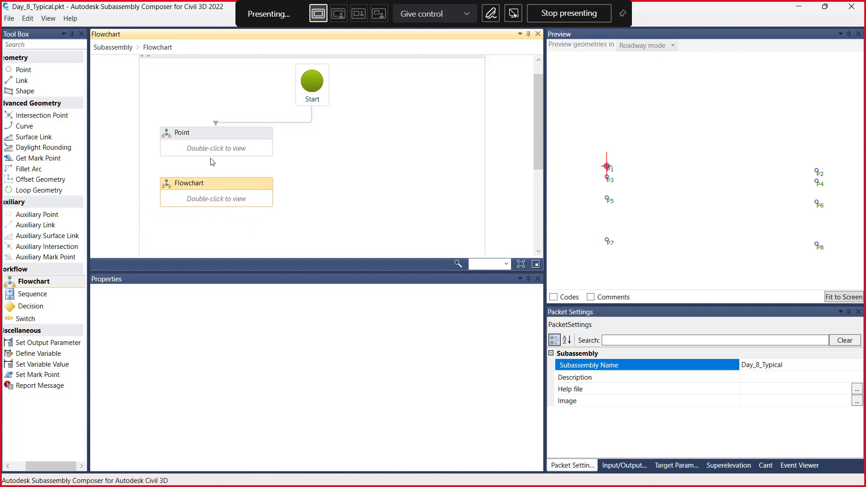
pyautogui.moveTo(215, 158); pyautogui.dragTo(218, 181)
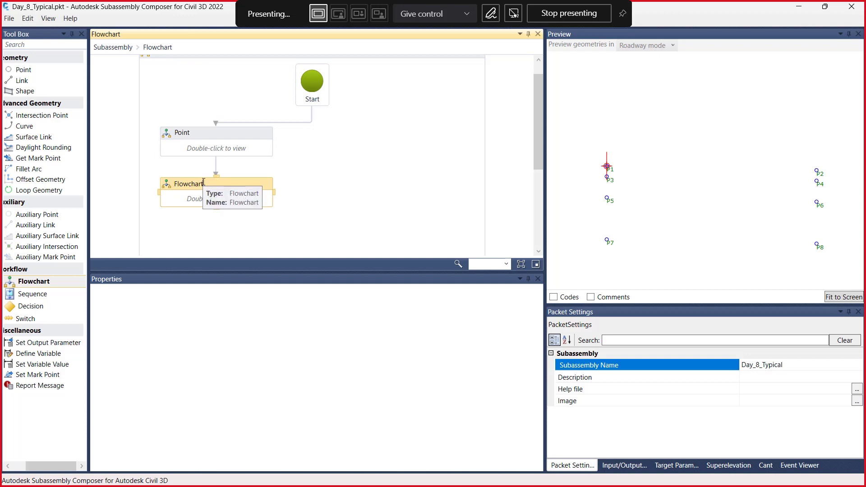
# Rename the new flowchart below Point as Links
pyautogui.press('BackSpace')
pyautogui.press('BackSpace')
pyautogui.press('BackSpace')
pyautogui.press('BackSpace')
pyautogui.press('BackSpace')
pyautogui.press('BackSpace')
pyautogui.press('BackSpace')
pyautogui.press('BackSpace')
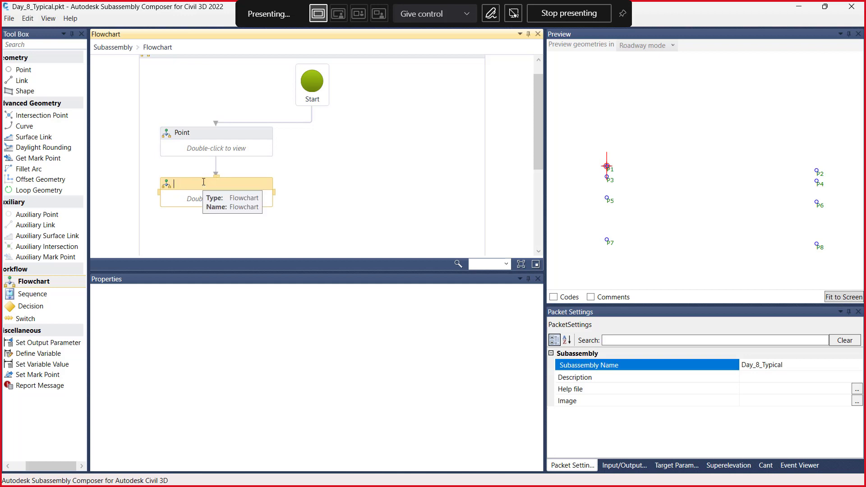
pyautogui.write('Kinks')
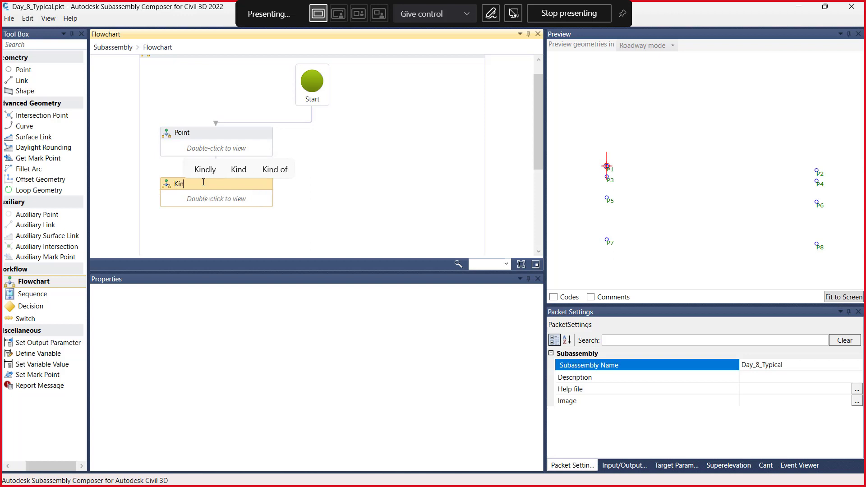
pyautogui.press('Return')
pyautogui.click(178, 183)
pyautogui.press('BackSpace')
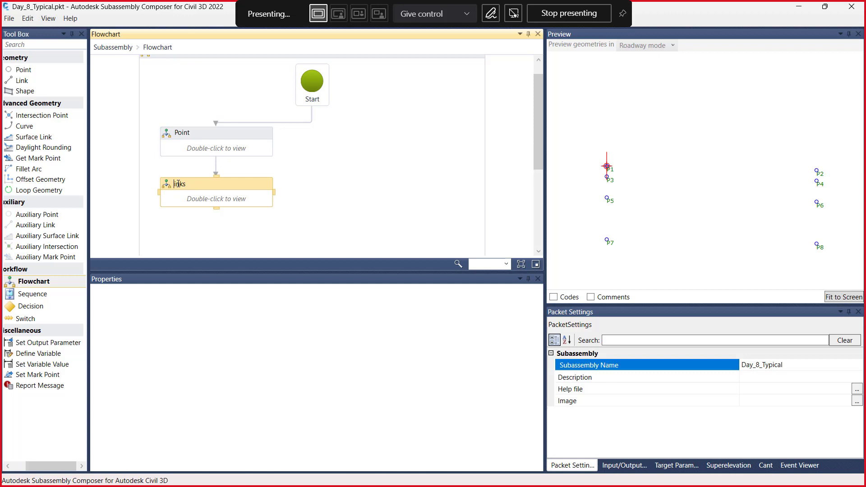
pyautogui.write('L')
pyautogui.click(221, 243)
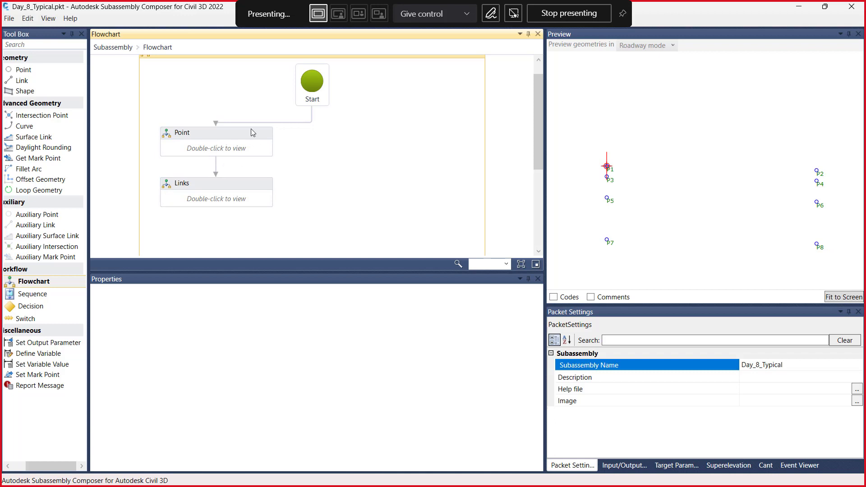
# Open the Links flowchart and add a first link below Start
pyautogui.click(214, 203)
pyautogui.doubleClick(213, 202)
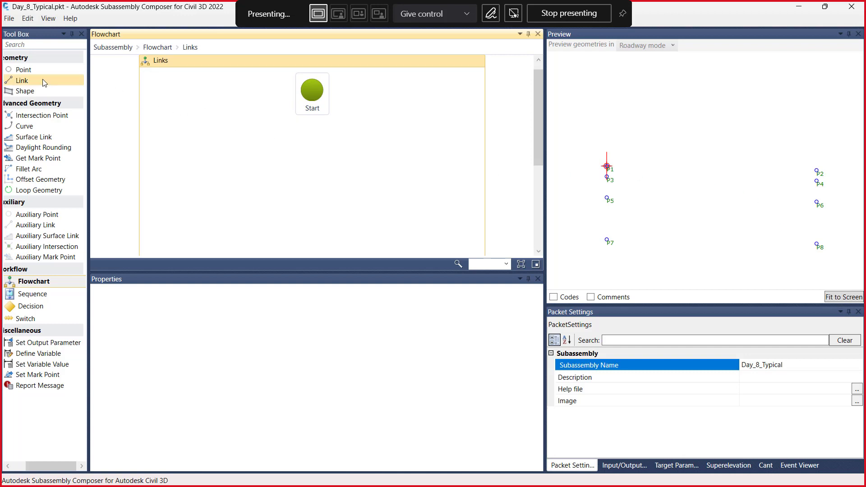
pyautogui.moveTo(25, 82); pyautogui.dragTo(307, 145)
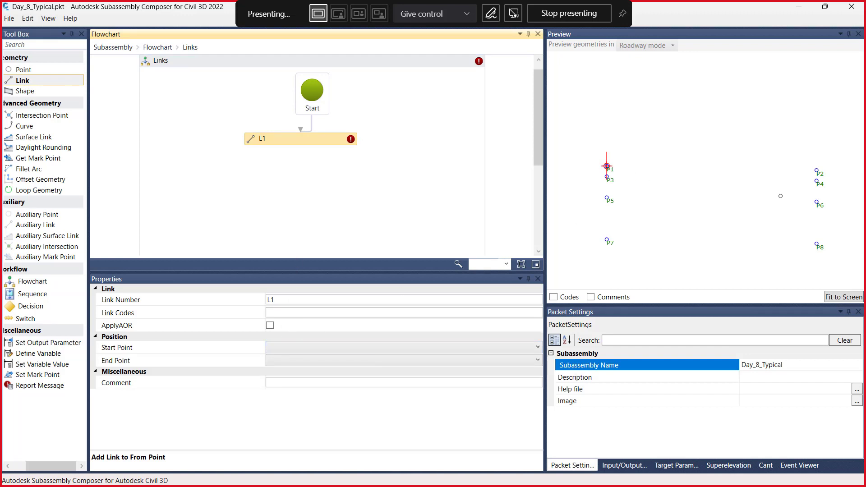
# Check the link layout in the LaneSuperelevationAOR coding diagram in the Civil 3D Help, then return to Subassembly Composer
pyautogui.moveTo(544, 486)
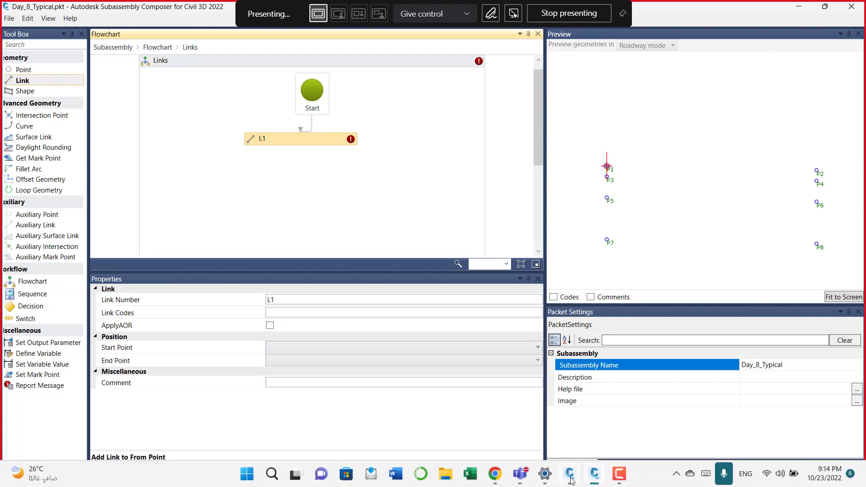
pyautogui.click(570, 481)
pyautogui.click(605, 406)
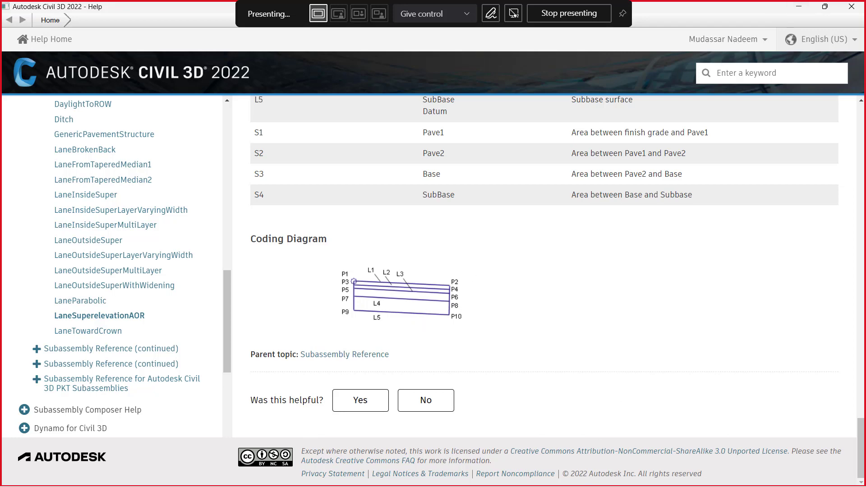
pyautogui.click(596, 474)
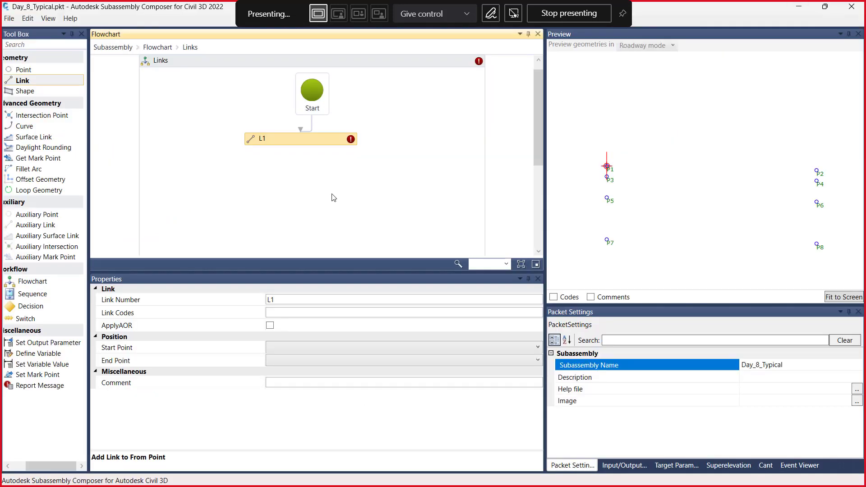
# Set link L1 to start at point P1 and end at point P2
pyautogui.click(280, 348)
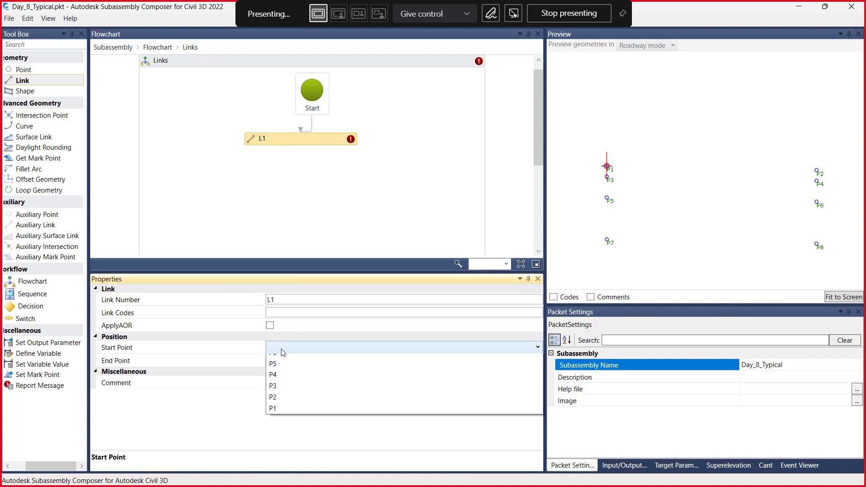
pyautogui.click(280, 462)
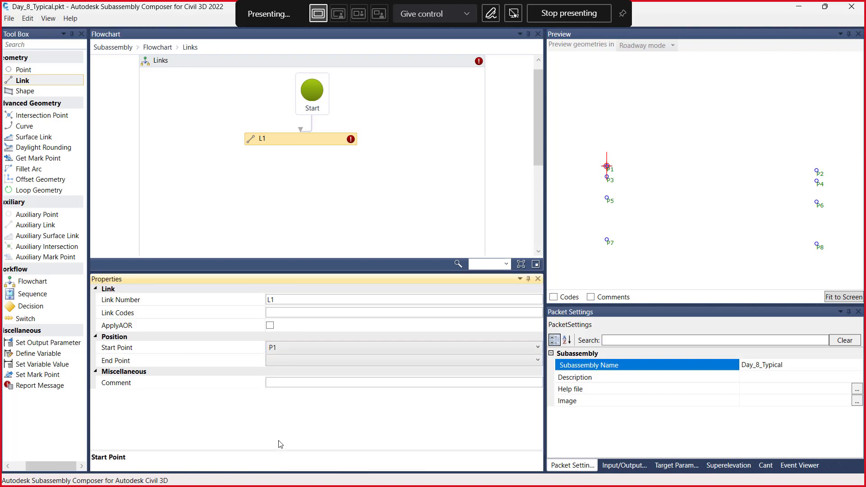
pyautogui.click(282, 364)
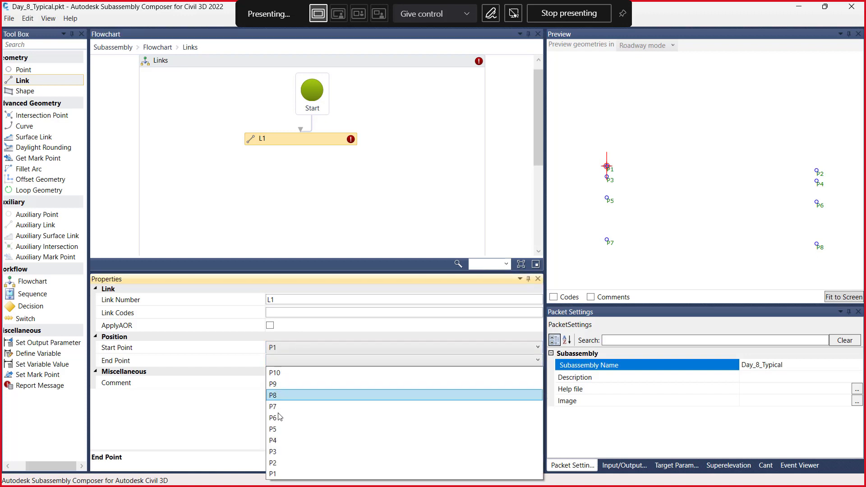
pyautogui.click(276, 464)
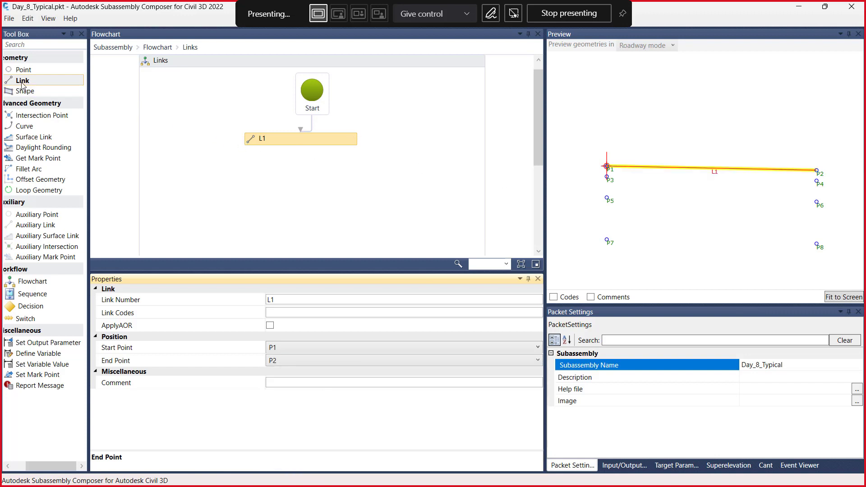
# Add a second link below L1 with start point P3 and end point P4
pyautogui.moveTo(23, 84); pyautogui.dragTo(293, 189)
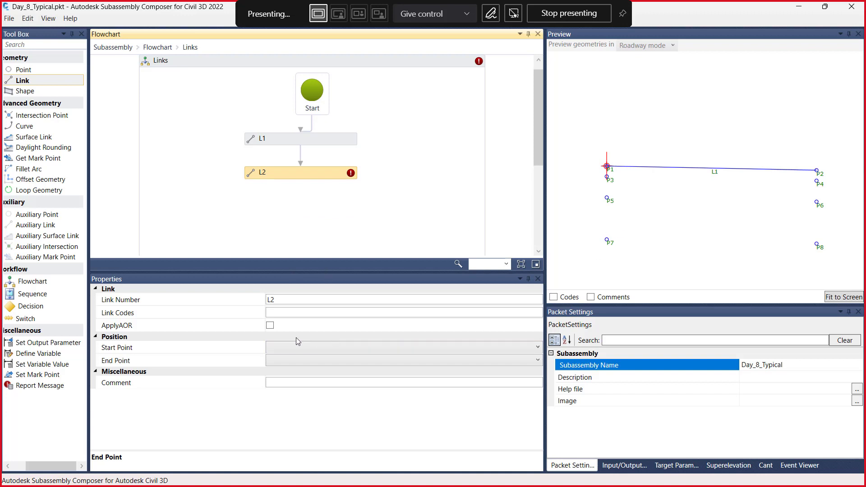
pyautogui.click(276, 348)
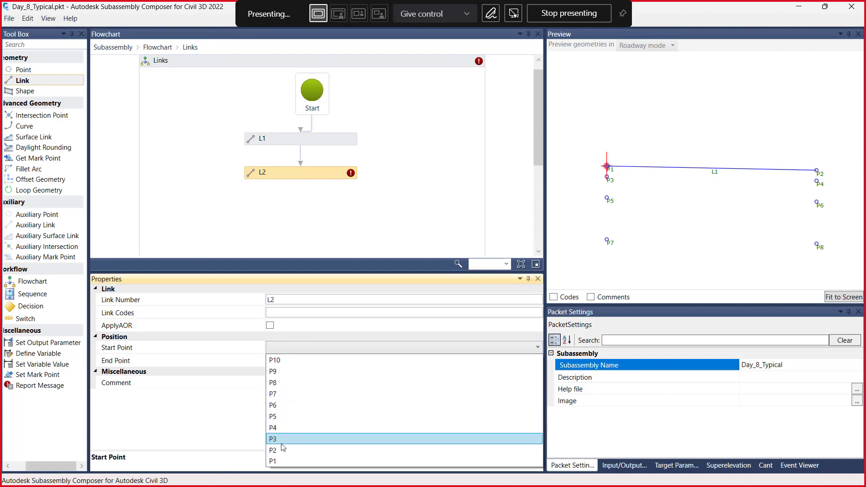
pyautogui.click(276, 439)
pyautogui.click(270, 364)
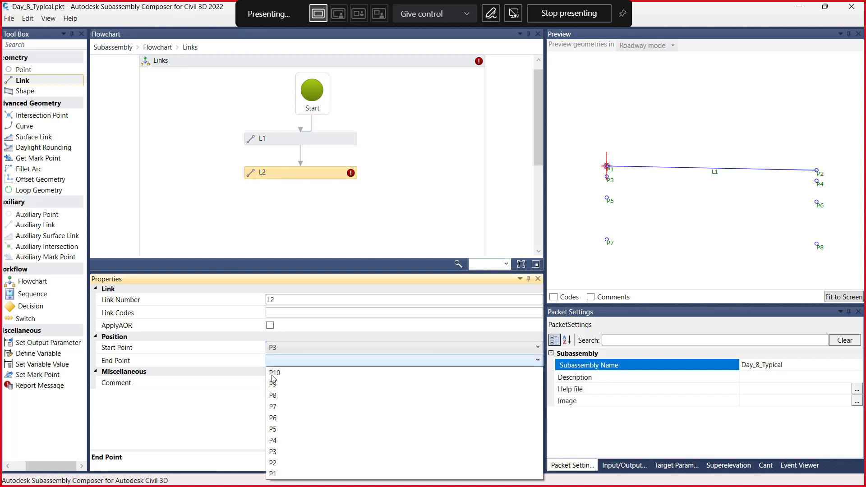
pyautogui.click(274, 441)
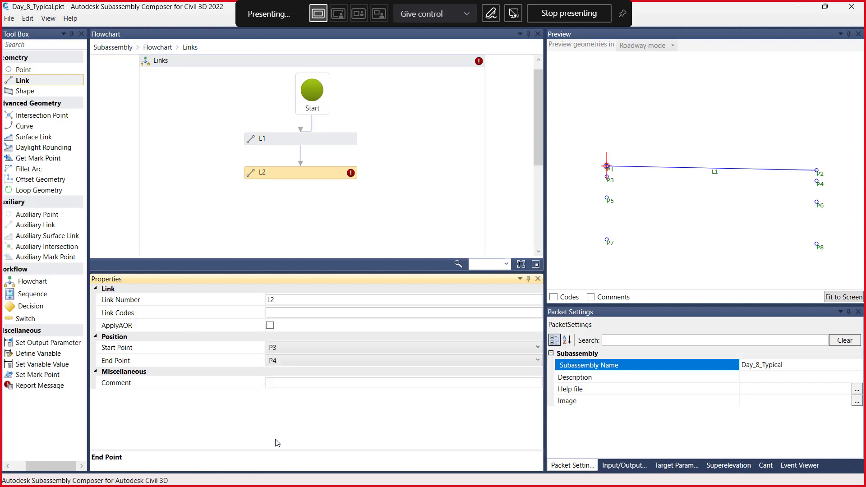
# Add a third link below L2 with start point P5 and end point P6
pyautogui.scroll(-3, 289, 185)
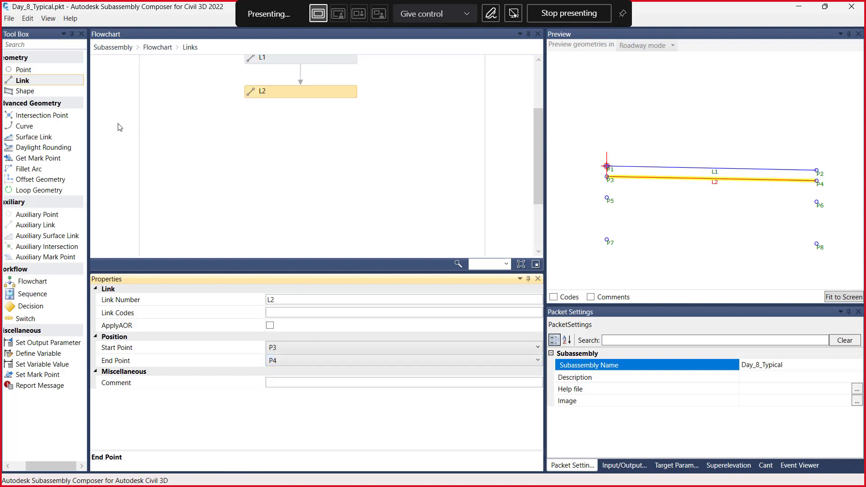
pyautogui.moveTo(36, 84); pyautogui.dragTo(299, 140)
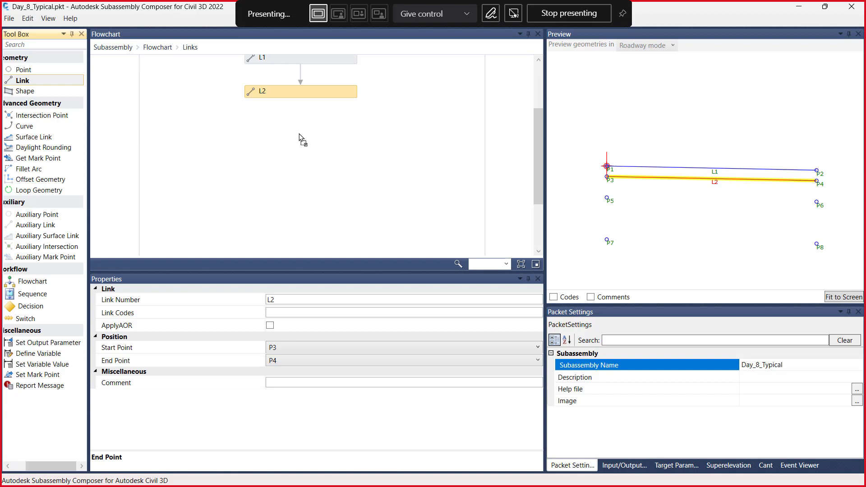
pyautogui.click(285, 347)
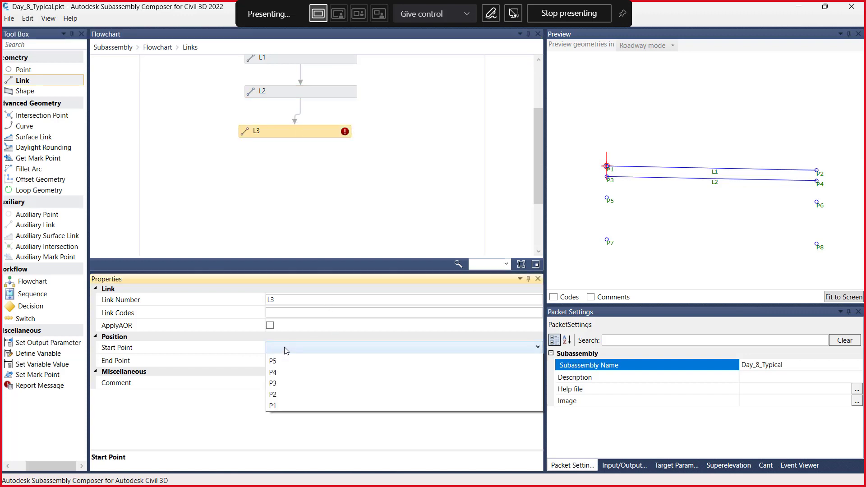
pyautogui.click(278, 419)
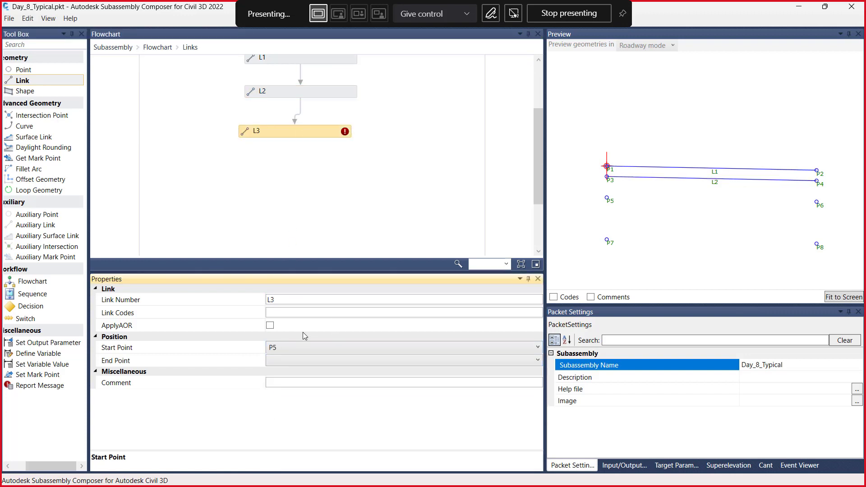
pyautogui.click(287, 361)
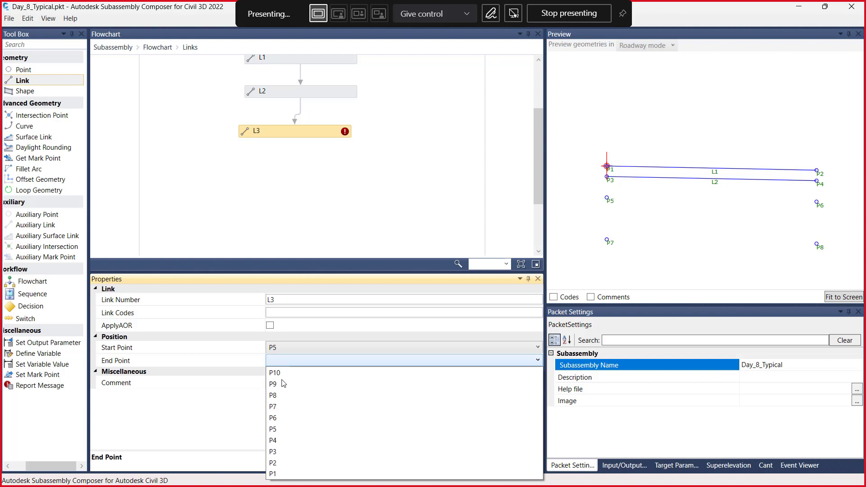
pyautogui.click(278, 418)
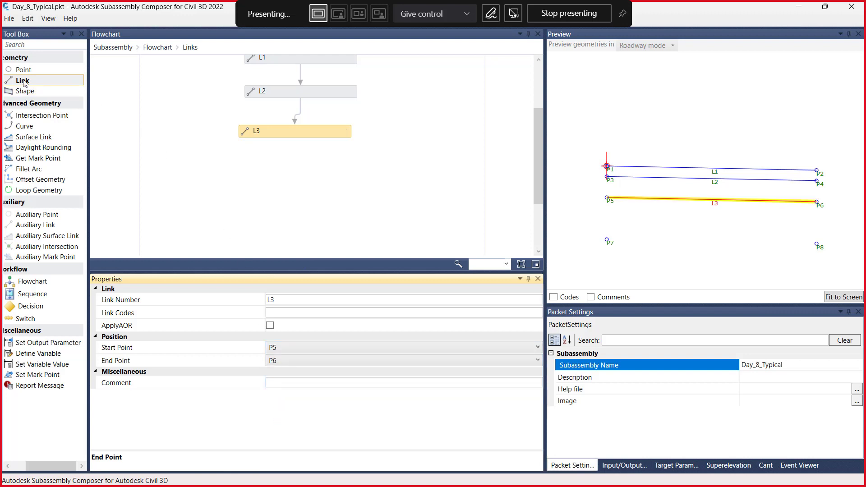
# Add a fourth link below L3 with start point P7 and end point P8
pyautogui.moveTo(23, 82); pyautogui.dragTo(297, 169)
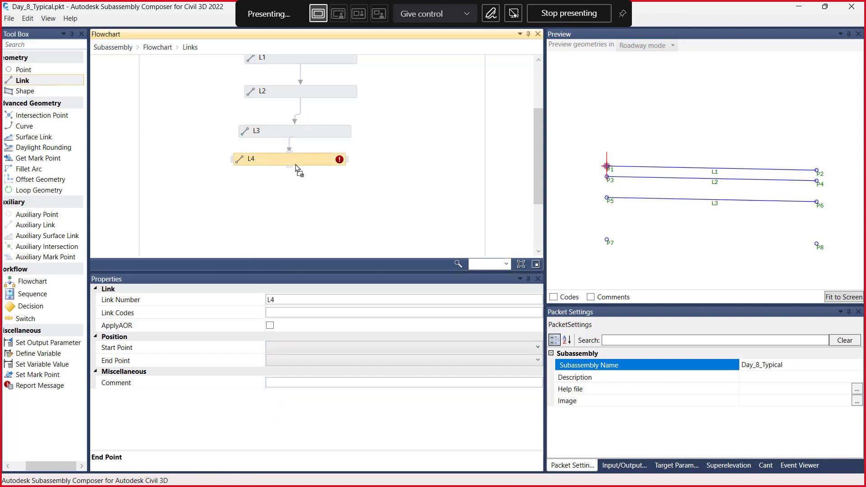
pyautogui.scroll(-1, 322, 207)
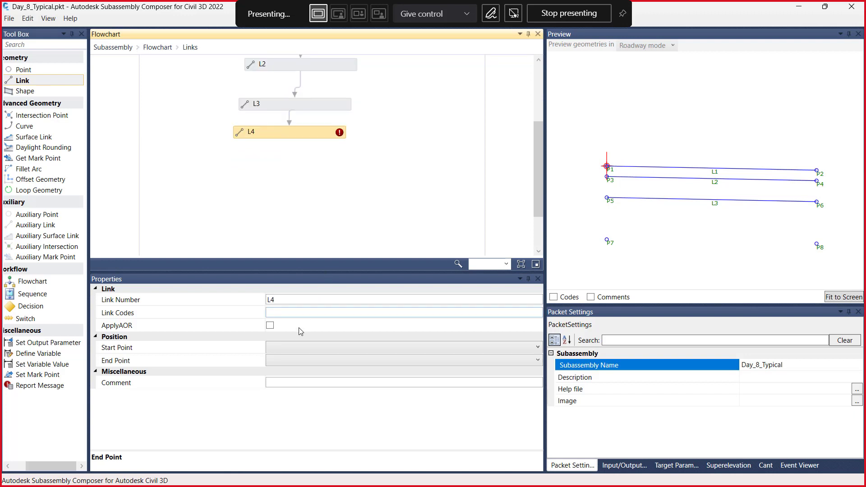
pyautogui.click(277, 350)
pyautogui.click(278, 393)
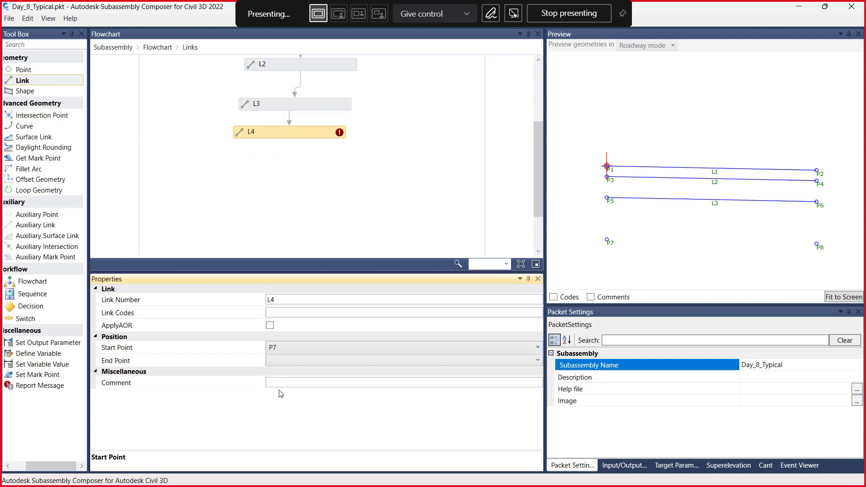
pyautogui.click(278, 361)
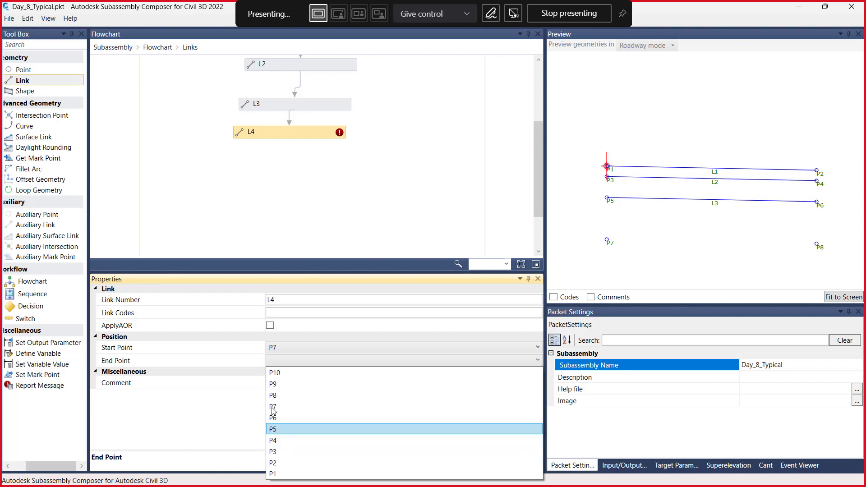
pyautogui.click(274, 395)
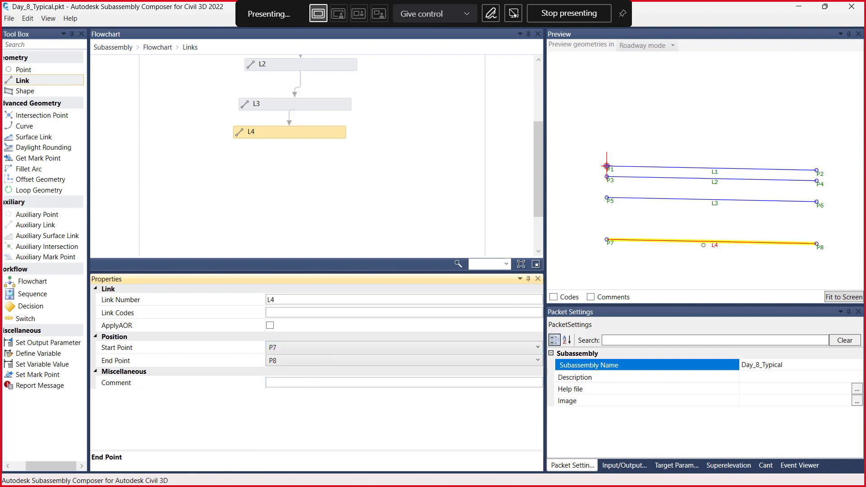
# Add a fifth link below L4 with start point P9 and end point P10
pyautogui.scroll(-5, 666, 209)
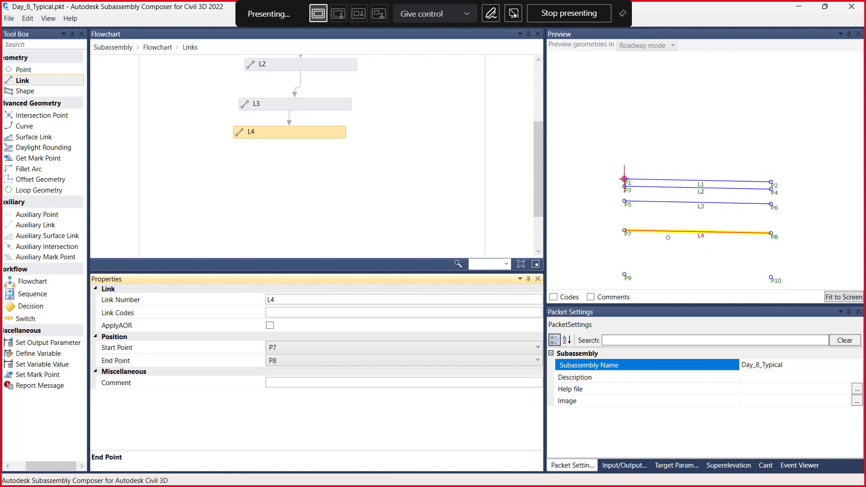
pyautogui.moveTo(669, 238); pyautogui.dragTo(673, 159, button='middle')
pyautogui.scroll(-1, 672, 159)
pyautogui.scroll(1, 673, 159)
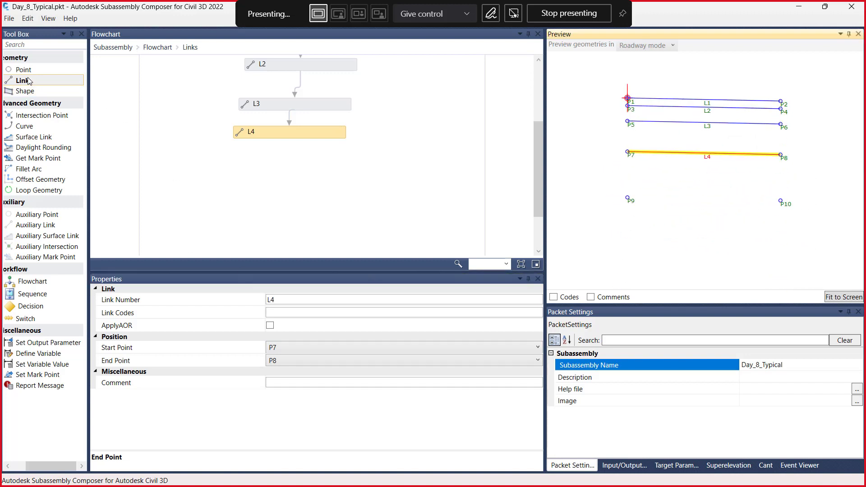
pyautogui.moveTo(27, 81); pyautogui.dragTo(275, 169)
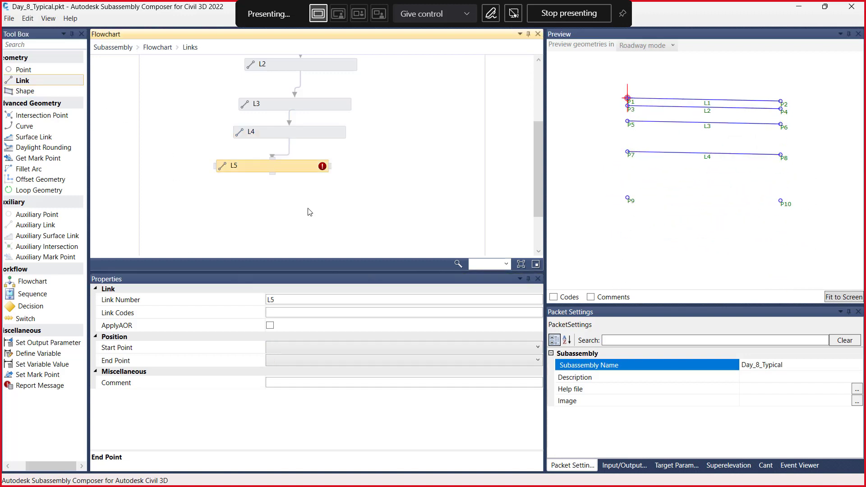
pyautogui.click(313, 349)
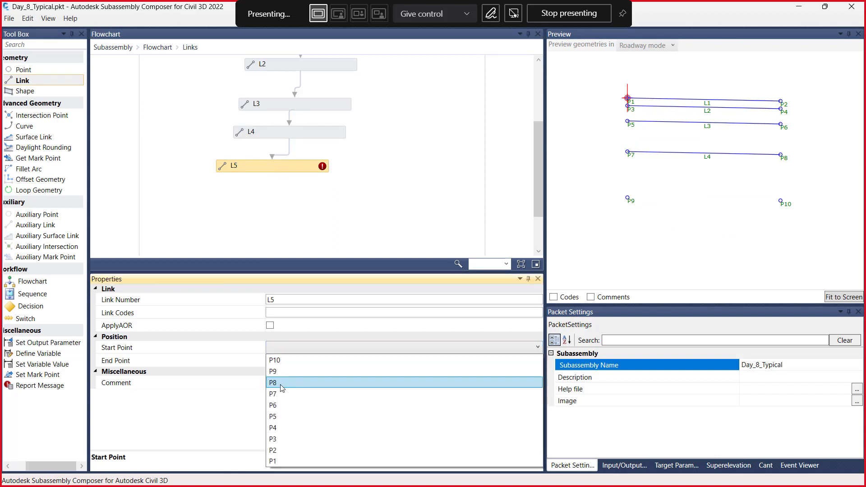
pyautogui.click(277, 372)
pyautogui.click(276, 361)
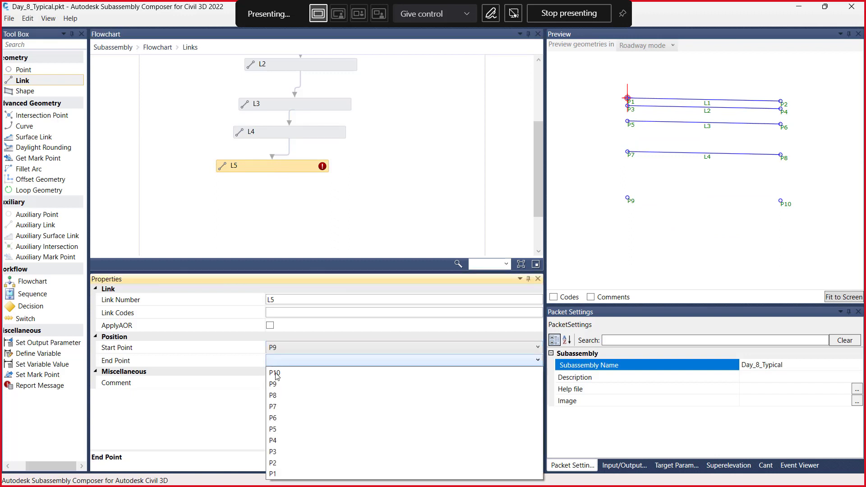
pyautogui.click(280, 397)
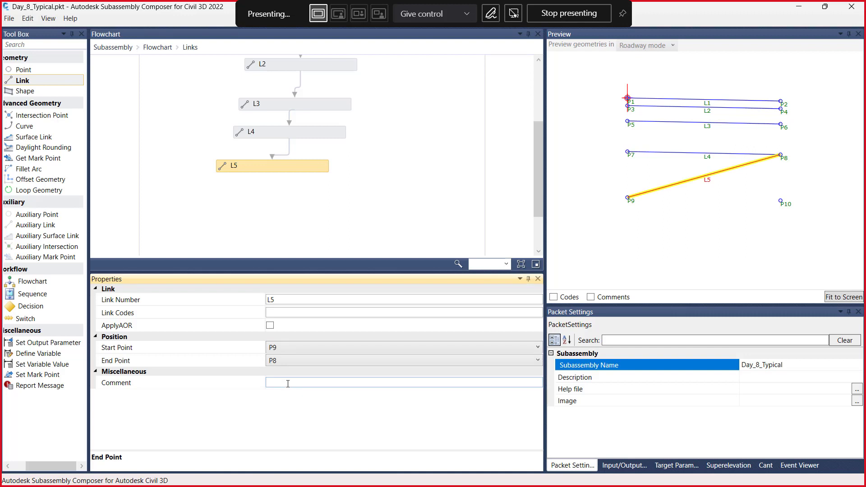
pyautogui.click(294, 364)
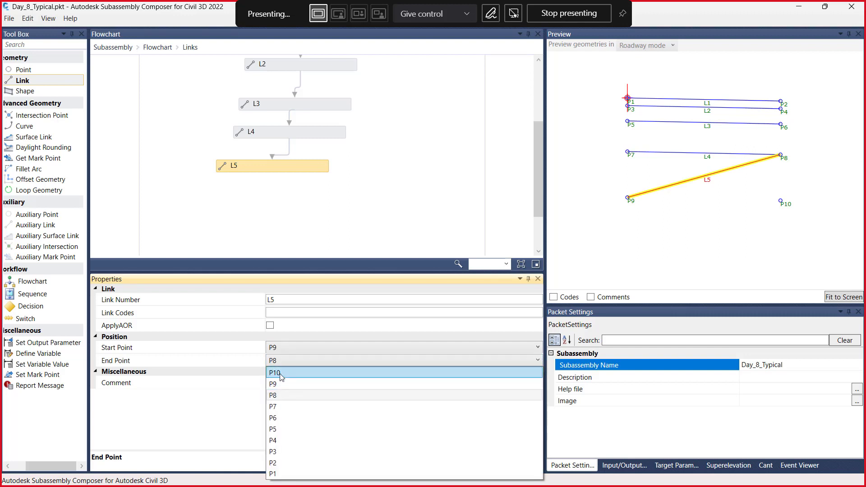
pyautogui.click(281, 373)
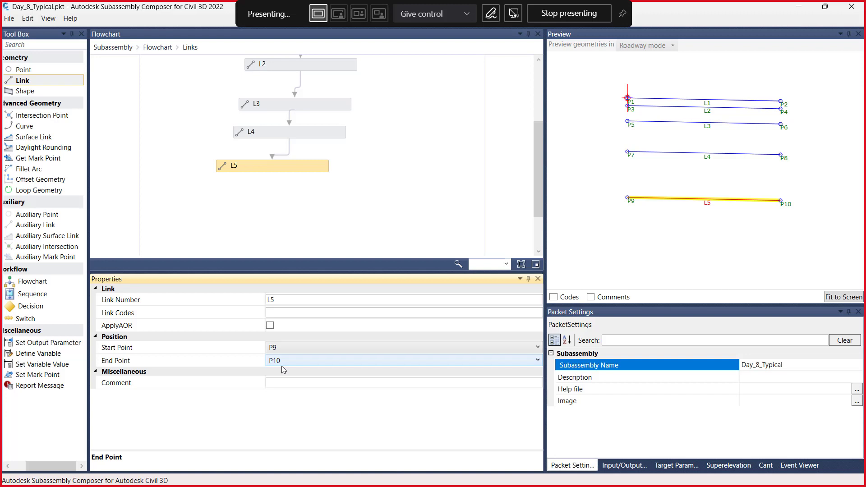
# Compare the five links with the LaneSuperelevationAOR coding diagram in the Civil 3D Help, then switch back to Subassembly Composer
pyautogui.moveTo(433, 486)
pyautogui.moveTo(570, 482)
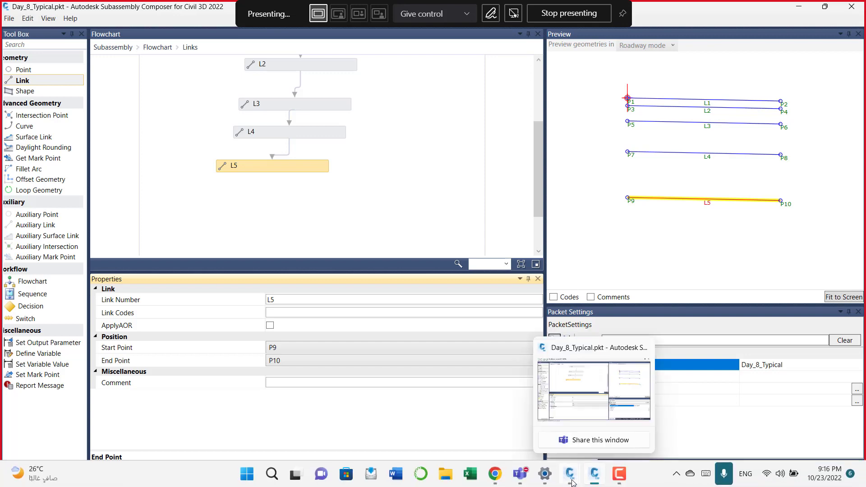
pyautogui.click(598, 415)
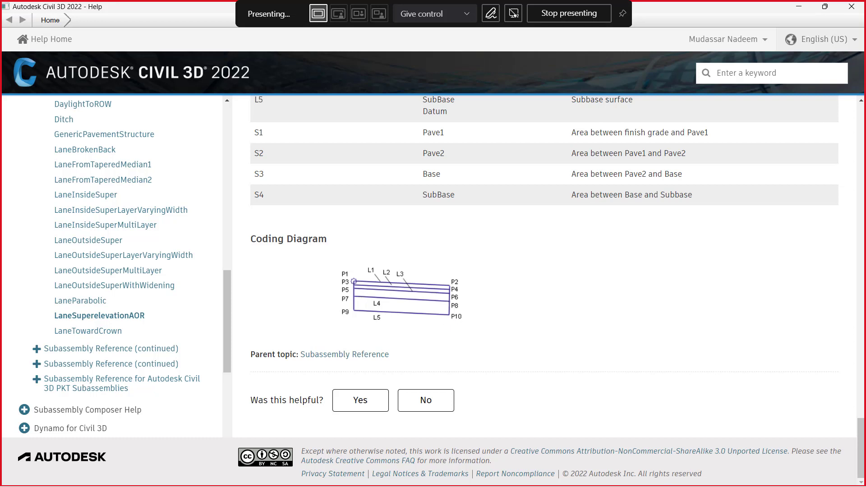
pyautogui.click(595, 475)
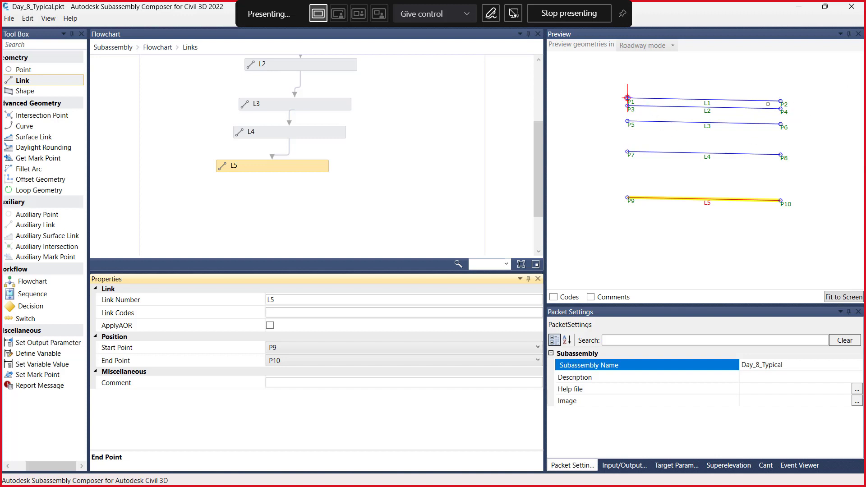
# Move the L2, L3, L4 and L5 nodes closer together beneath L1 in the Links flowchart
pyautogui.scroll(3, 641, 92)
pyautogui.scroll(-5, 640, 138)
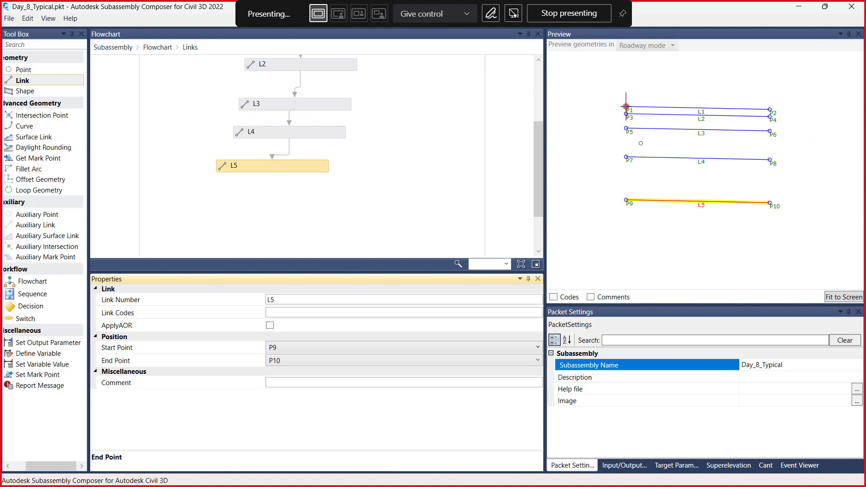
pyautogui.scroll(-1, 684, 148)
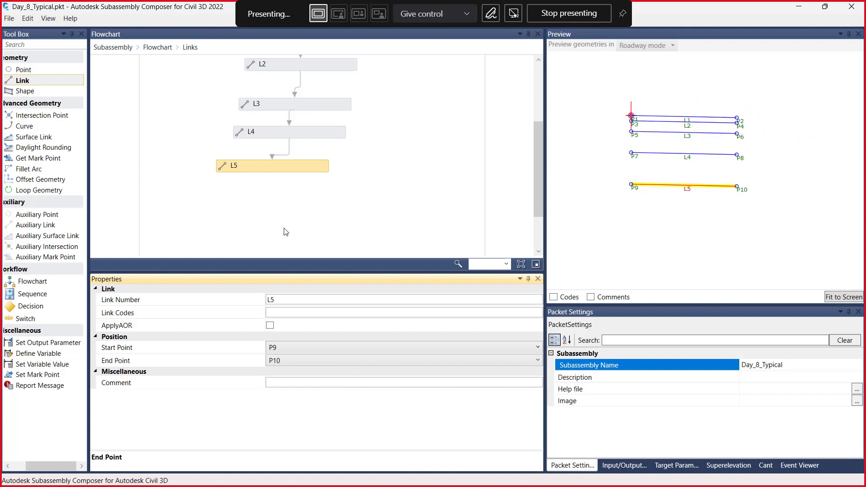
pyautogui.scroll(3, 299, 177)
pyautogui.click(302, 184)
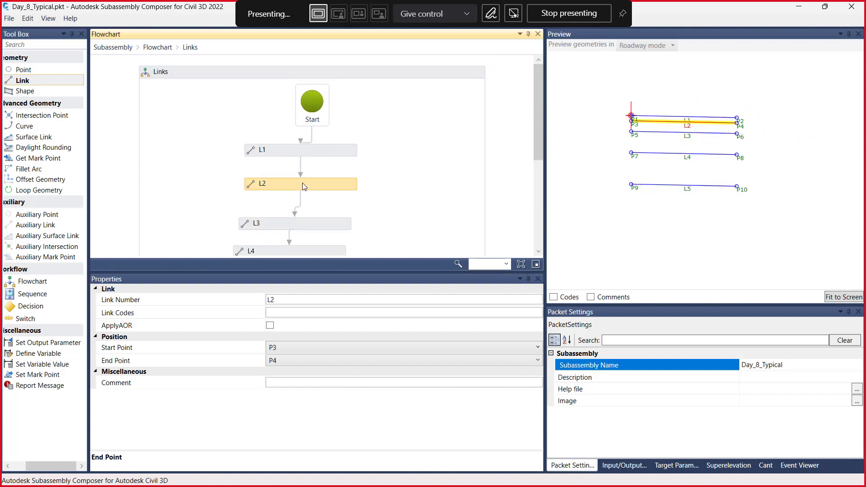
pyautogui.moveTo(303, 182); pyautogui.dragTo(303, 166)
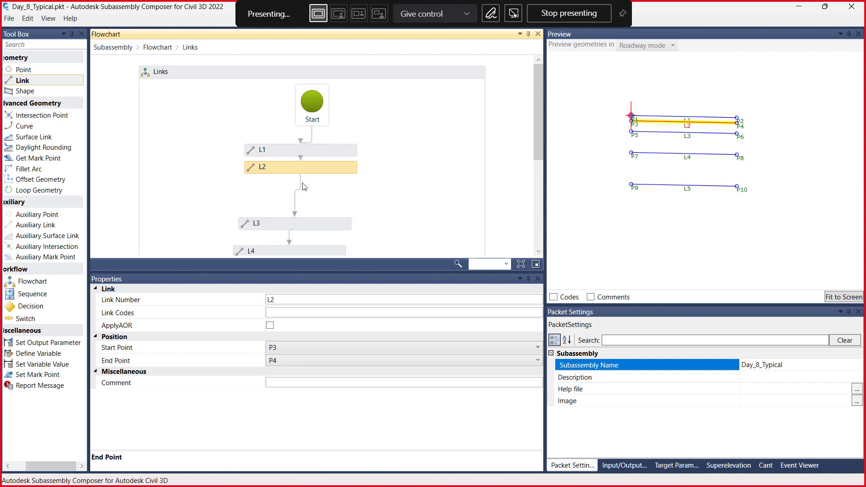
pyautogui.click(293, 230)
pyautogui.moveTo(294, 230); pyautogui.dragTo(291, 211)
pyautogui.scroll(-2, 291, 214)
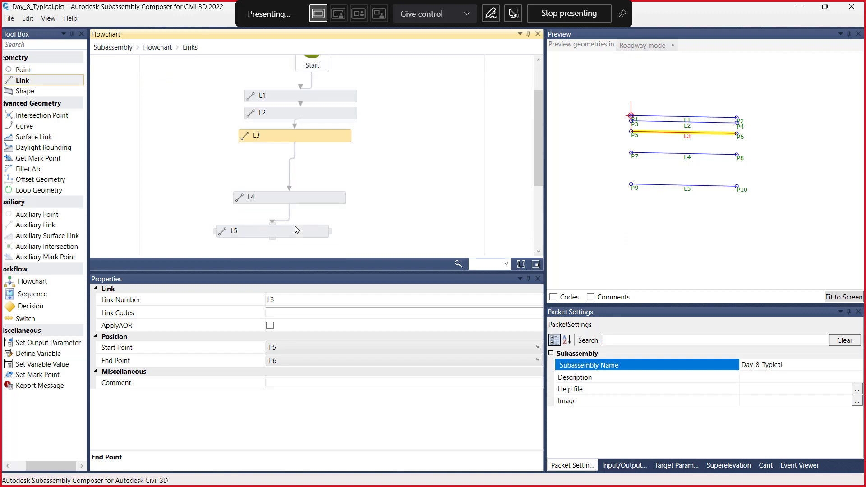
pyautogui.click(294, 200)
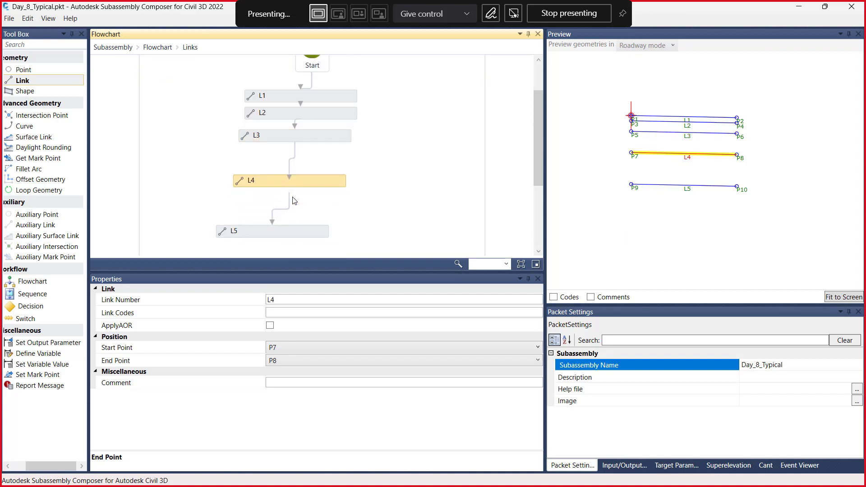
pyautogui.click(295, 233)
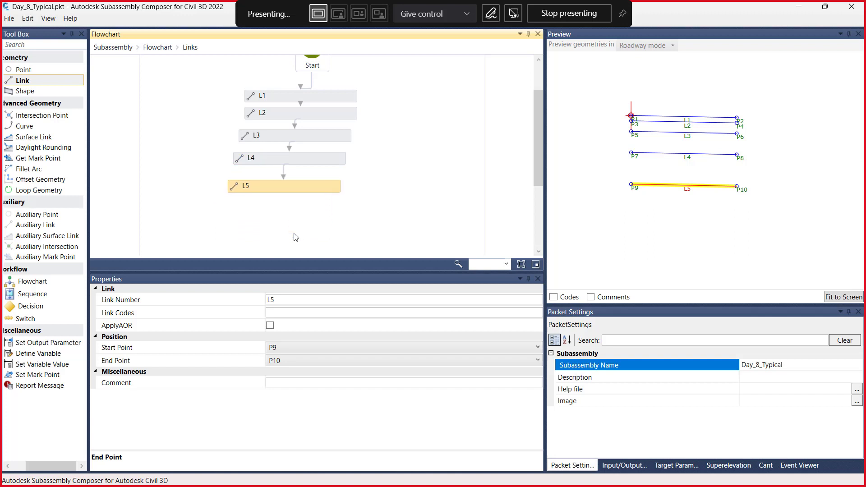
# Review the link chain and the parent flowchart's Point and Links nodes, then reopen the Links flowchart
pyautogui.scroll(-5, 387, 160)
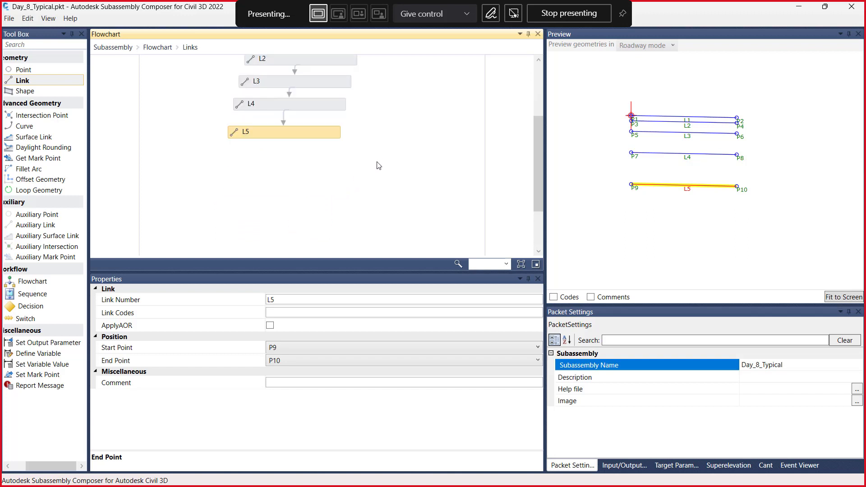
pyautogui.scroll(4, 392, 165)
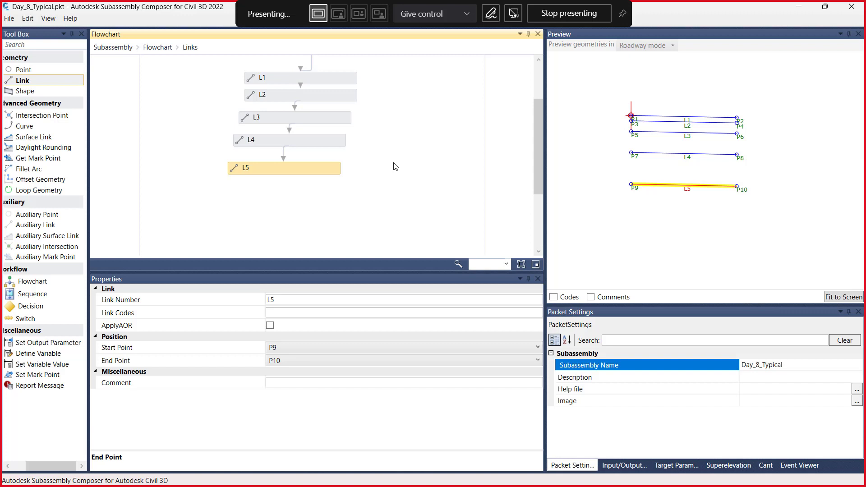
pyautogui.scroll(-4, 372, 162)
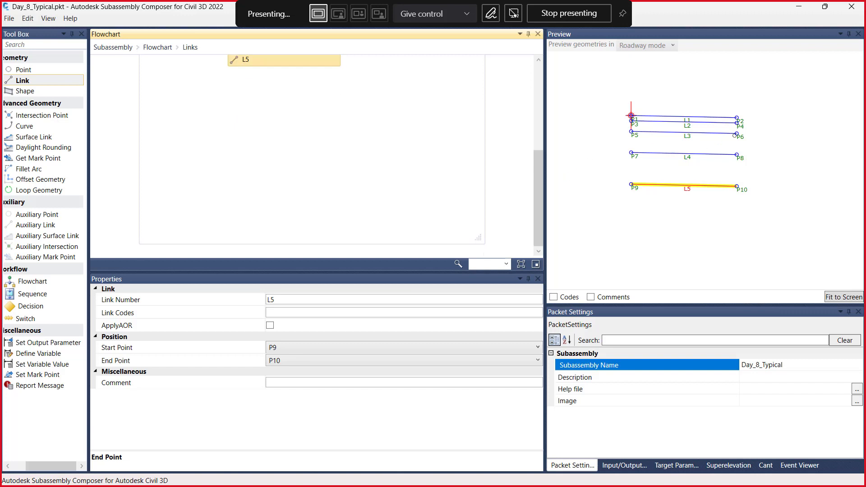
pyautogui.scroll(4, 251, 180)
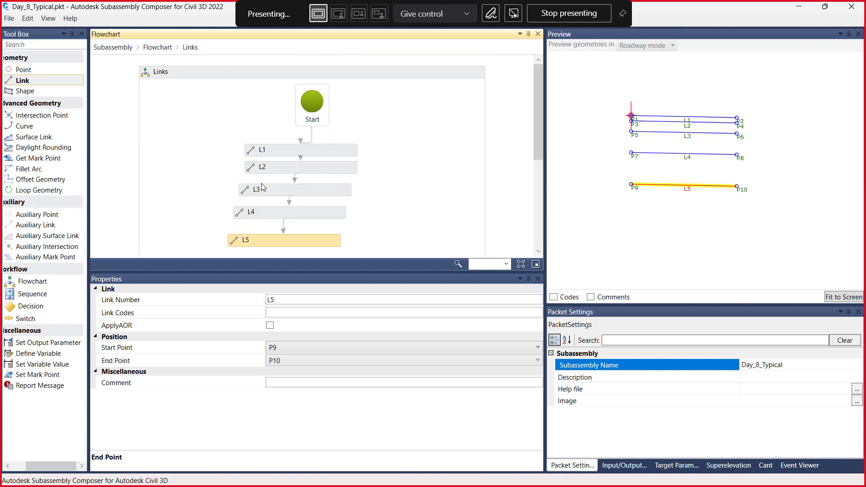
pyautogui.click(160, 49)
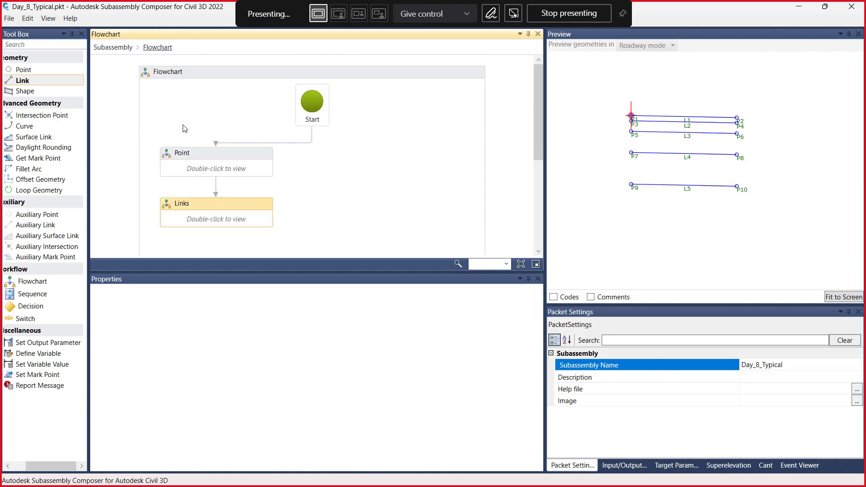
pyautogui.scroll(-2, 211, 174)
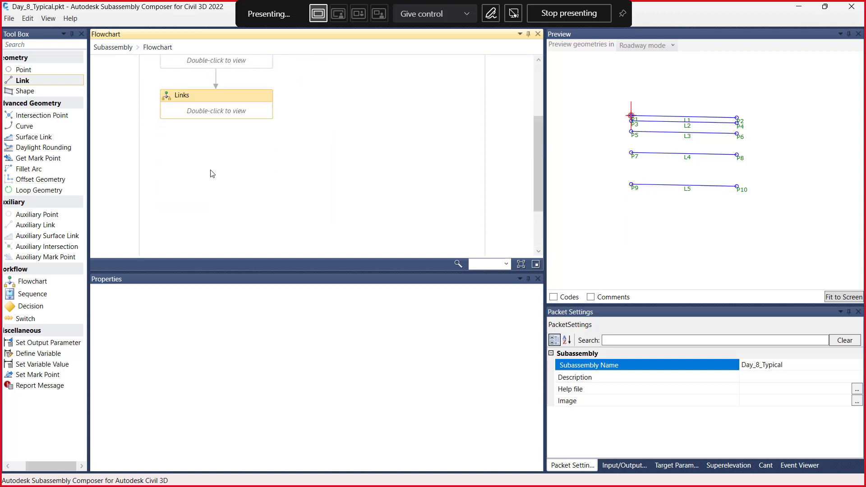
pyautogui.doubleClick(213, 110)
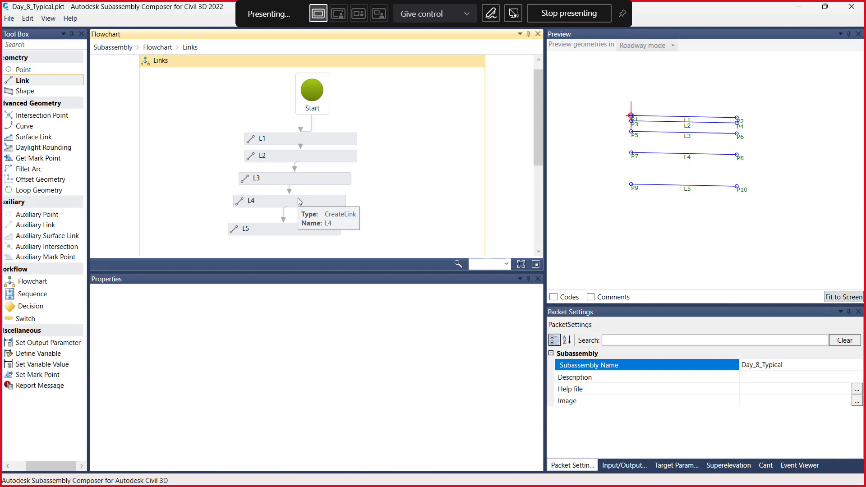
# Add a sixth link below L5 with start point P1 and end point P3
pyautogui.scroll(-3, 324, 182)
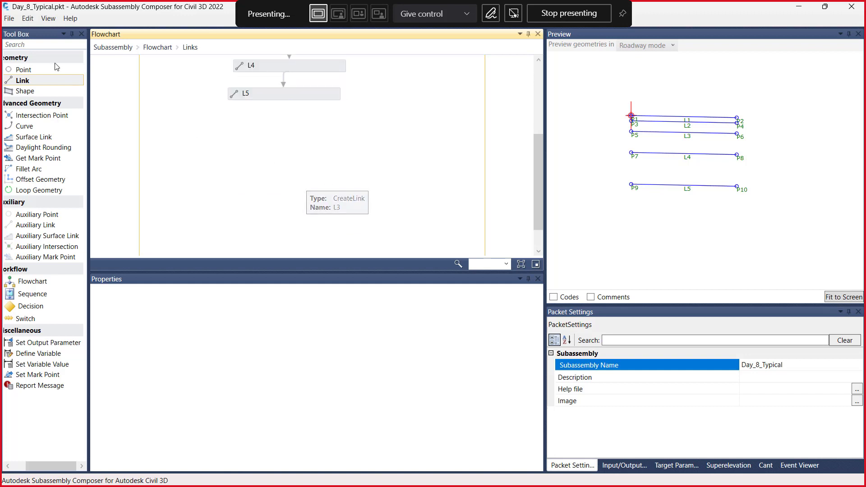
pyautogui.moveTo(33, 82); pyautogui.dragTo(285, 139)
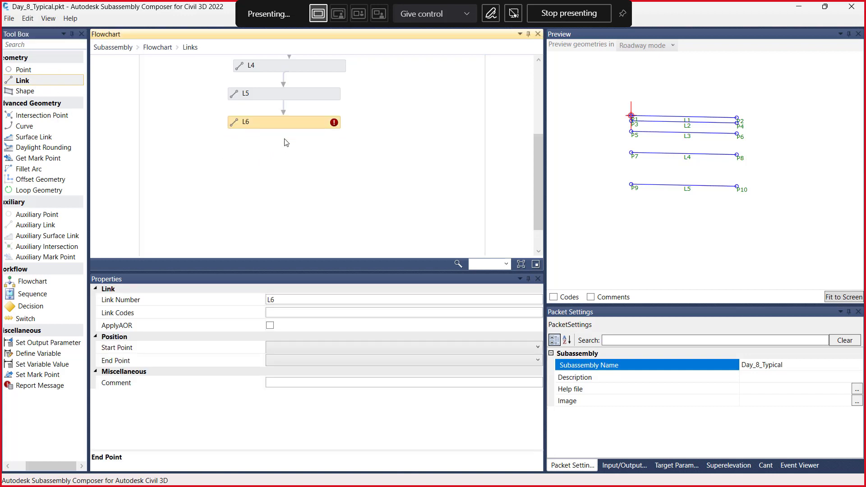
pyautogui.scroll(7, 633, 122)
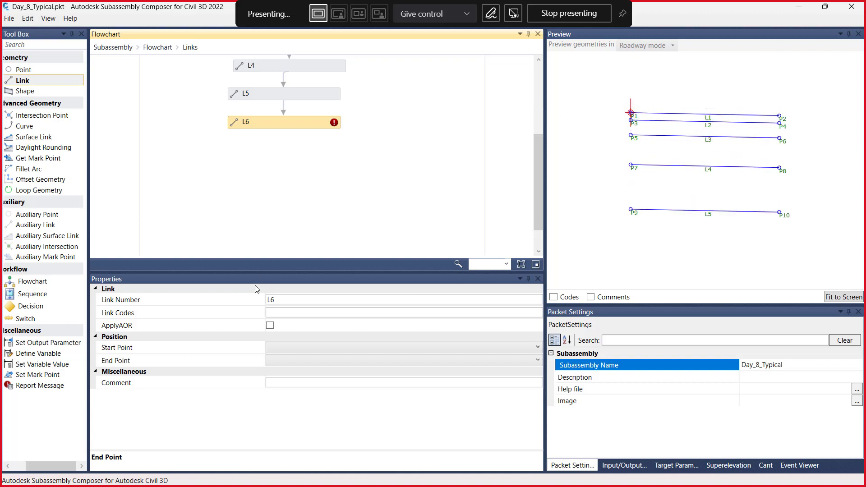
pyautogui.click(295, 352)
pyautogui.click(274, 464)
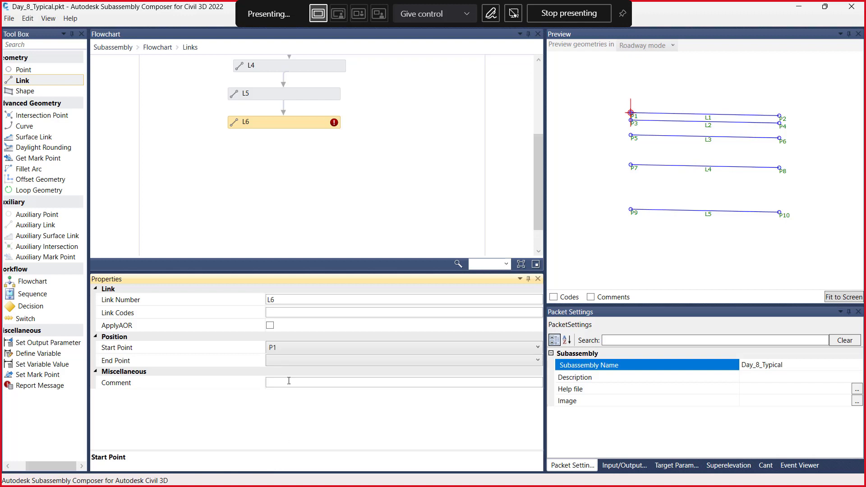
pyautogui.click(286, 365)
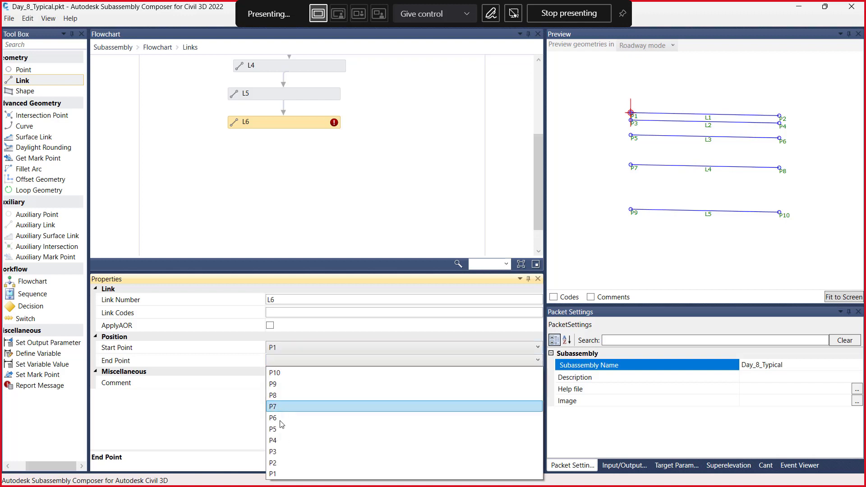
pyautogui.click(276, 451)
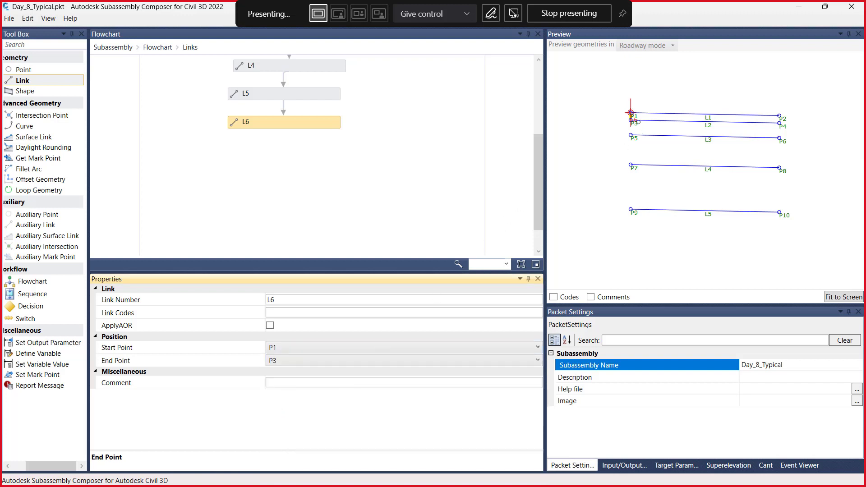
pyautogui.scroll(5, 636, 121)
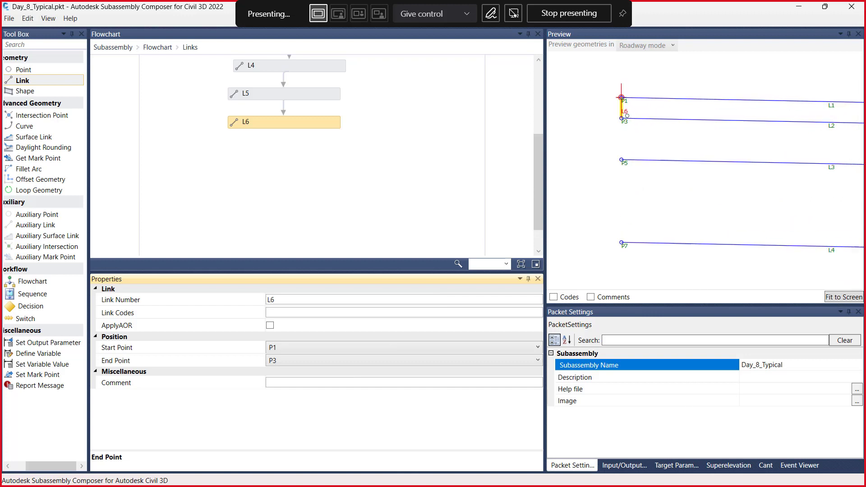
pyautogui.scroll(-5, 627, 116)
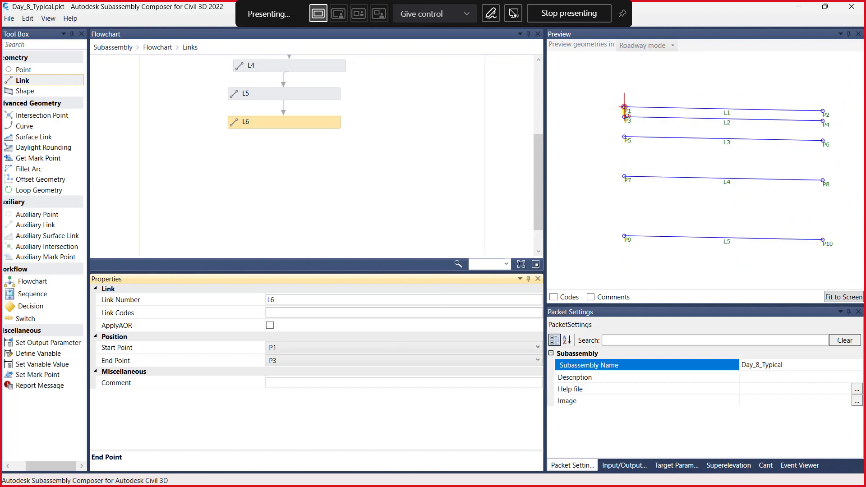
pyautogui.scroll(-1, 631, 118)
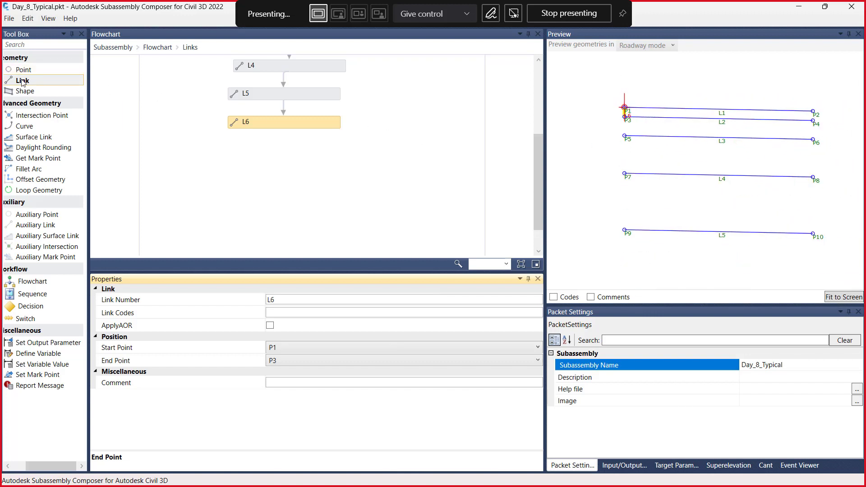
# Add a seventh link below L6 with start point P2 and end point P4
pyautogui.moveTo(22, 80); pyautogui.dragTo(286, 153)
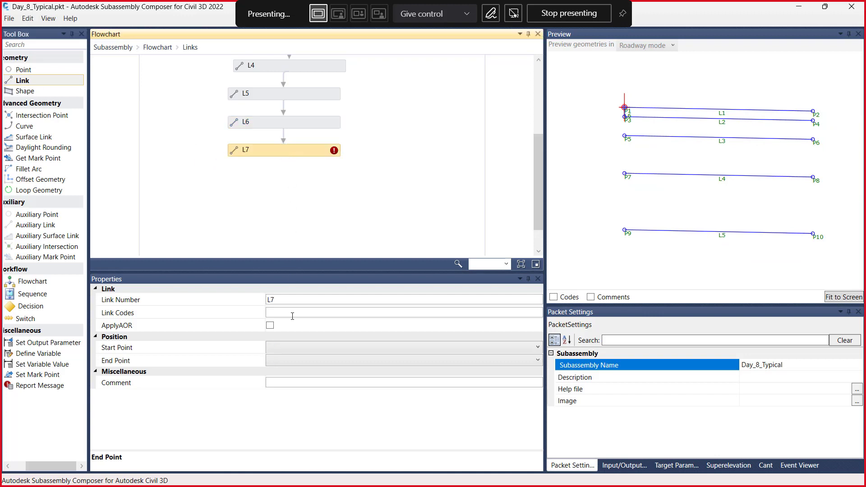
pyautogui.click(292, 348)
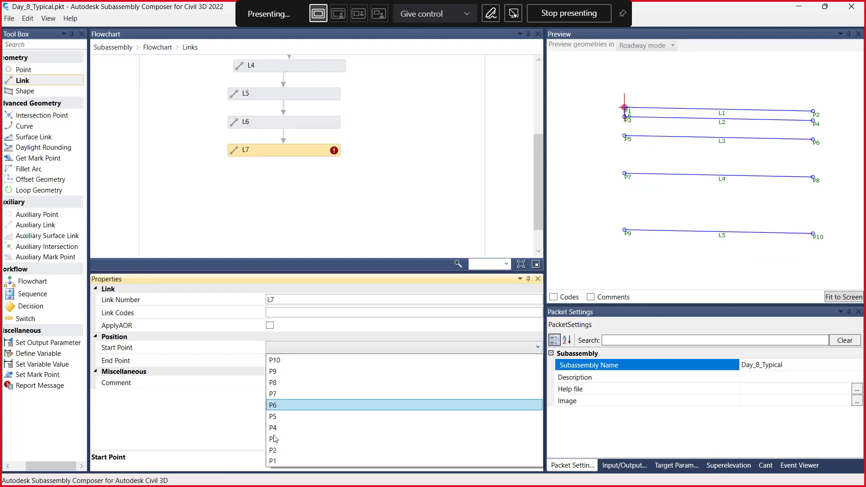
pyautogui.click(276, 450)
pyautogui.click(292, 361)
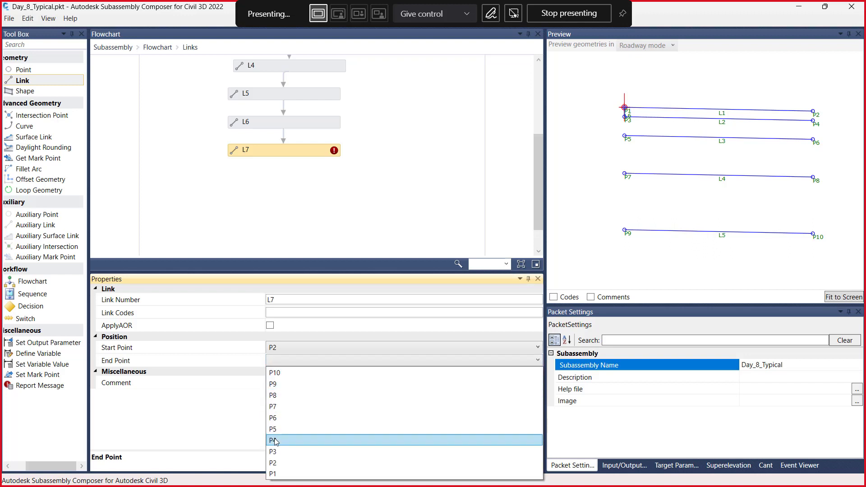
pyautogui.click(276, 442)
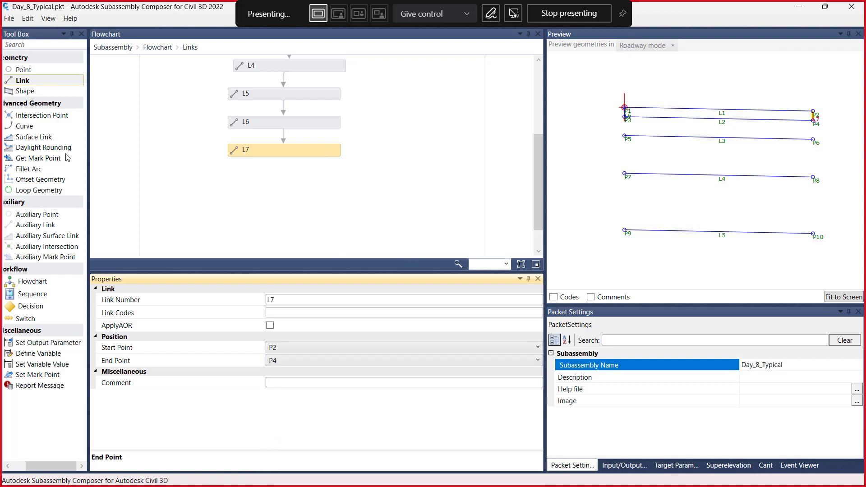
# Add an eighth link below L7 with start point P3 and end point P5
pyautogui.moveTo(31, 81); pyautogui.dragTo(284, 188)
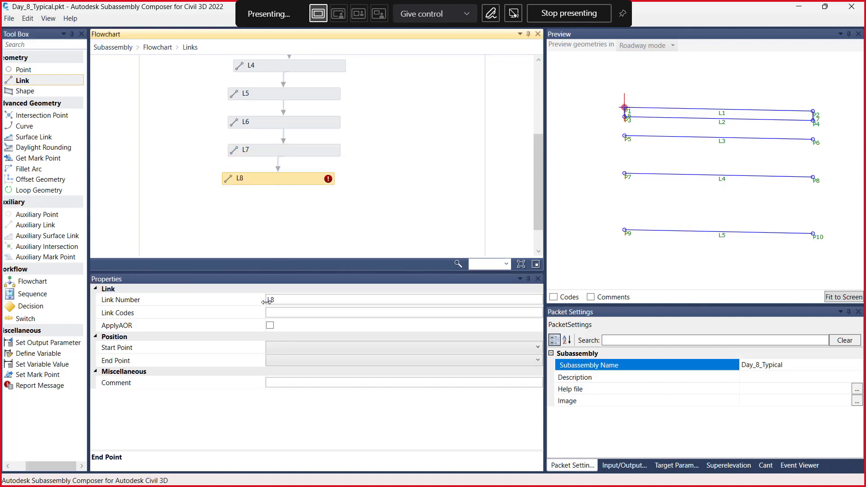
pyautogui.click(287, 348)
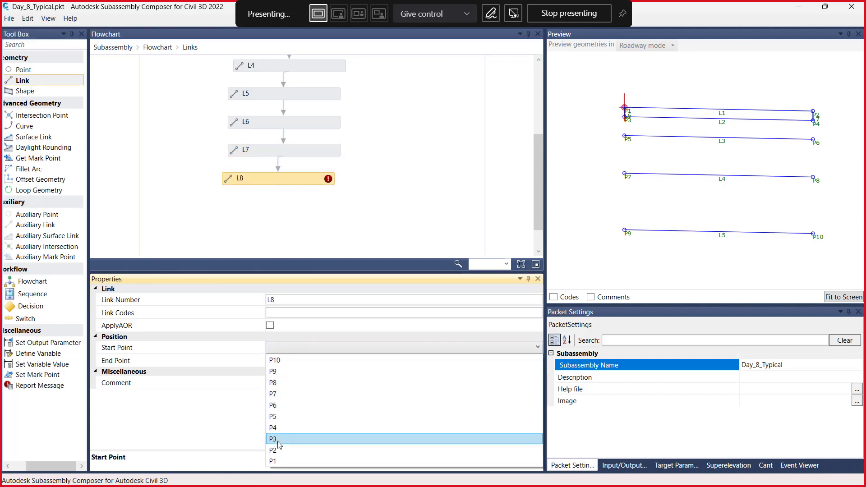
pyautogui.click(278, 439)
pyautogui.click(287, 361)
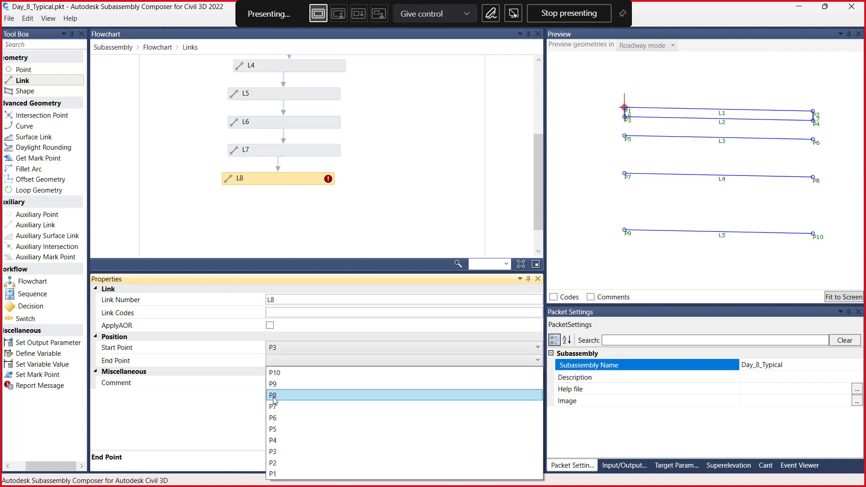
pyautogui.click(277, 430)
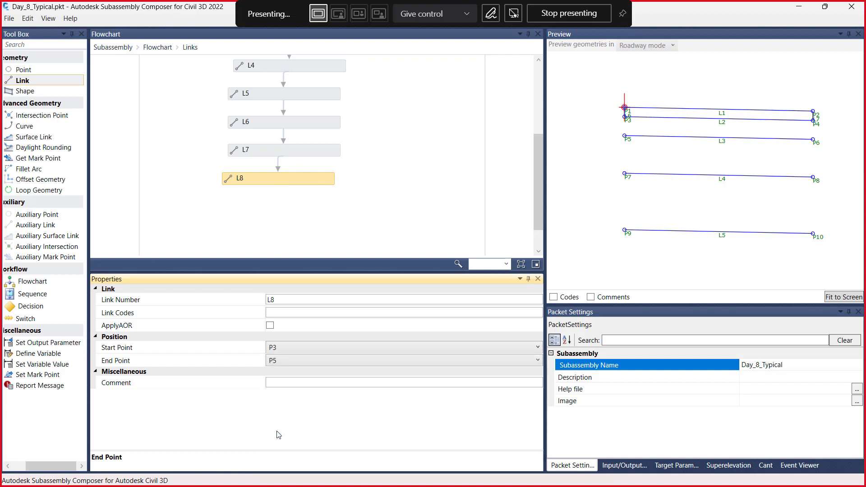
# Add a ninth link below L8 with start point P4 and end point P6
pyautogui.click(18, 82)
pyautogui.moveTo(18, 82); pyautogui.dragTo(272, 211)
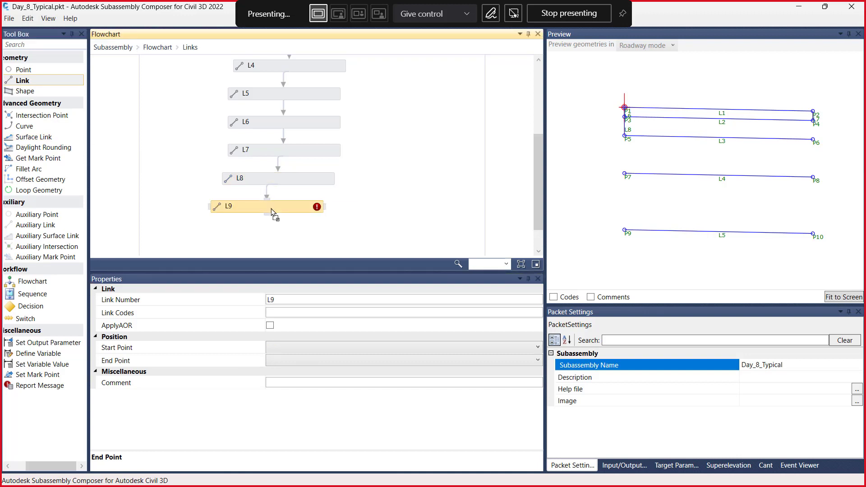
pyautogui.click(313, 348)
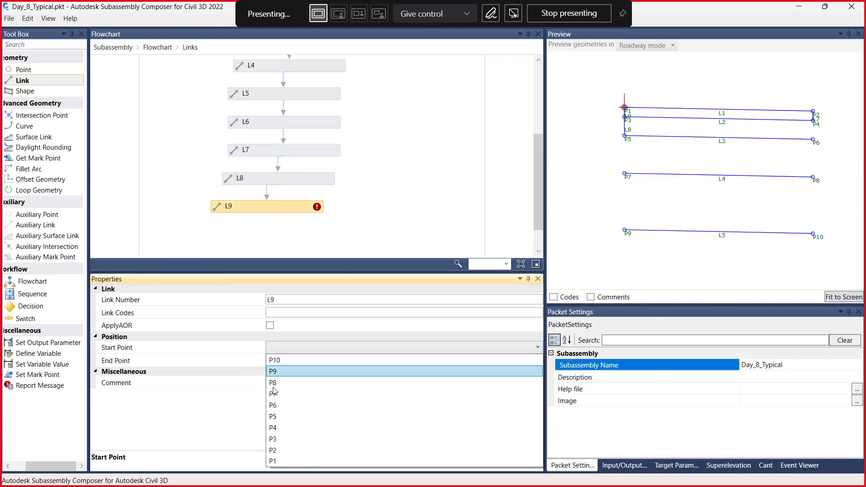
pyautogui.click(276, 427)
pyautogui.click(288, 361)
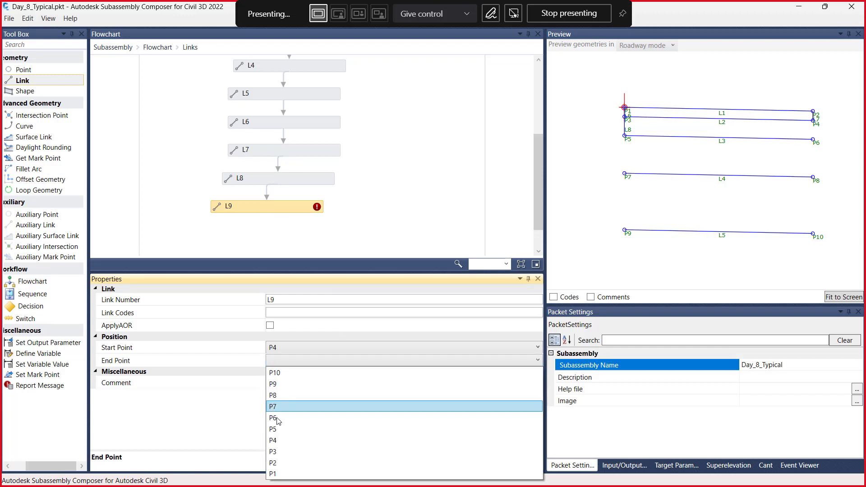
pyautogui.click(276, 417)
pyautogui.scroll(-1, 342, 166)
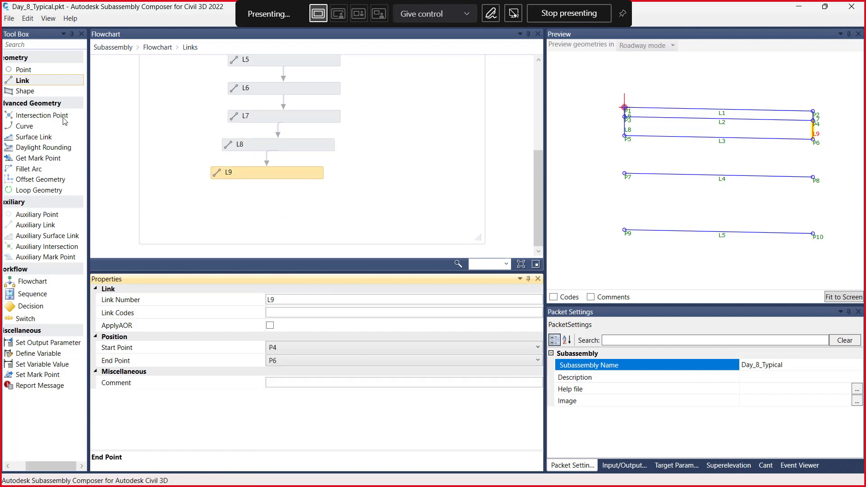
# Add a tenth link below L9 with start point P5 and end point P7
pyautogui.moveTo(28, 83); pyautogui.dragTo(257, 206)
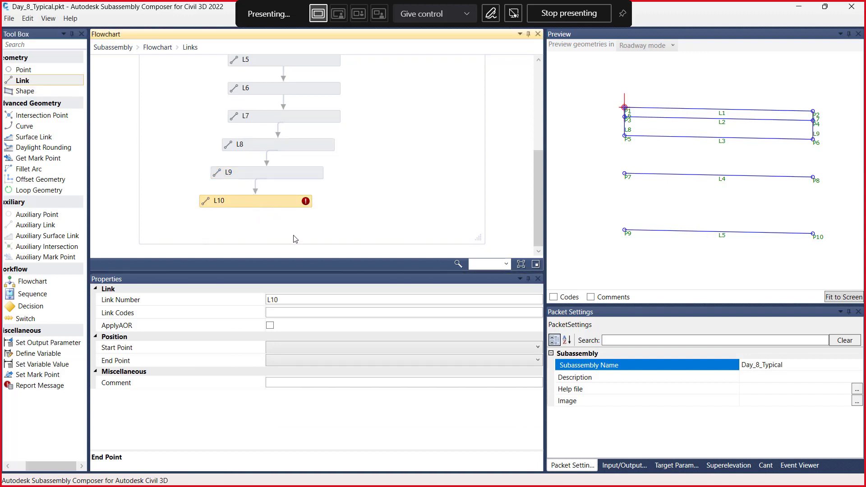
pyautogui.click(286, 348)
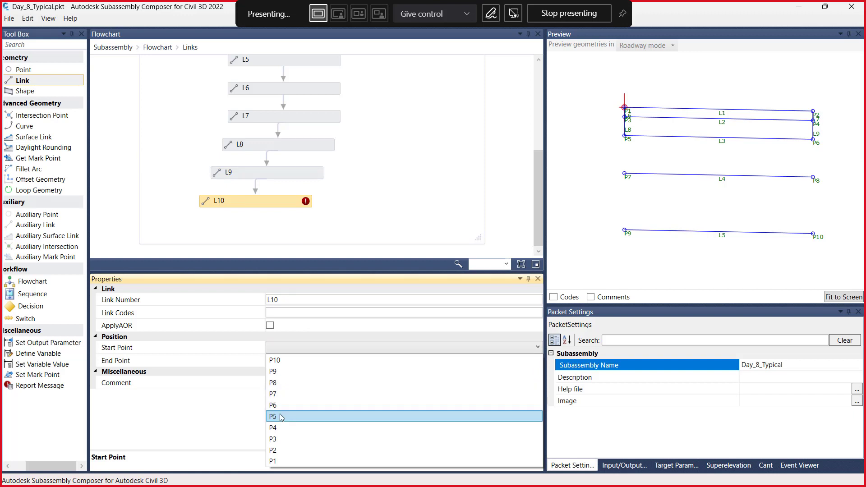
pyautogui.click(279, 417)
pyautogui.click(295, 361)
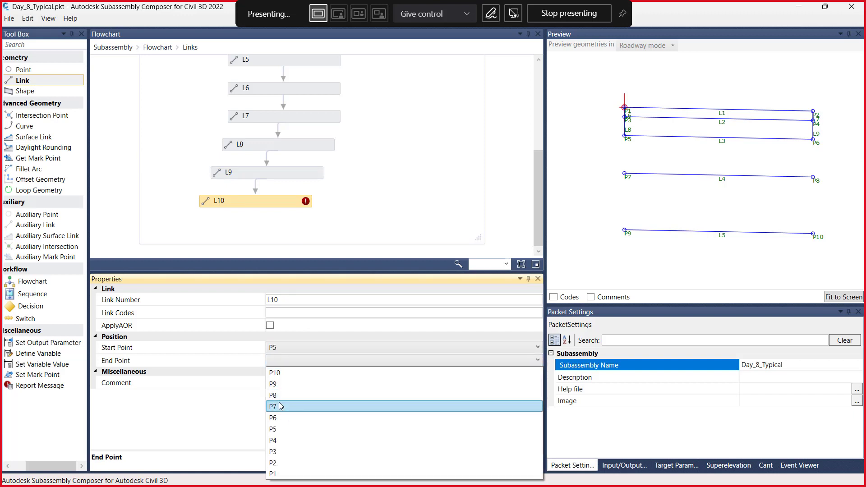
pyautogui.click(275, 407)
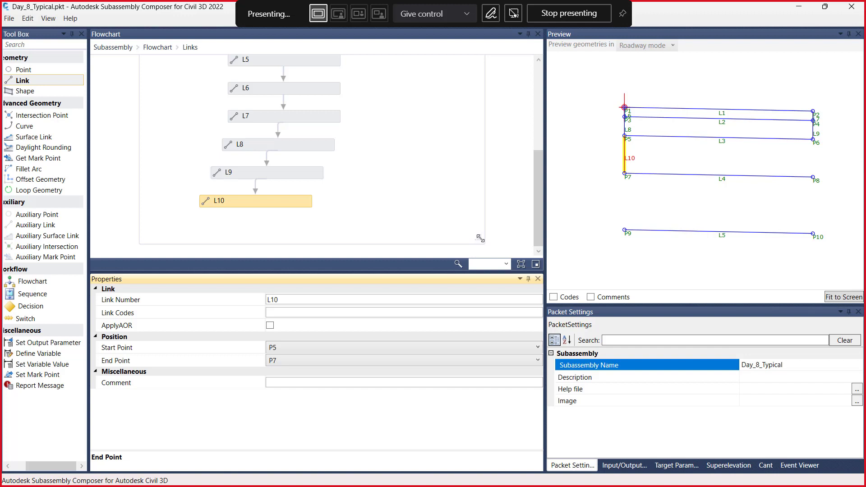
# Enlarge the Links flowchart canvas to make room for more links below L10
pyautogui.moveTo(481, 238); pyautogui.dragTo(503, 258)
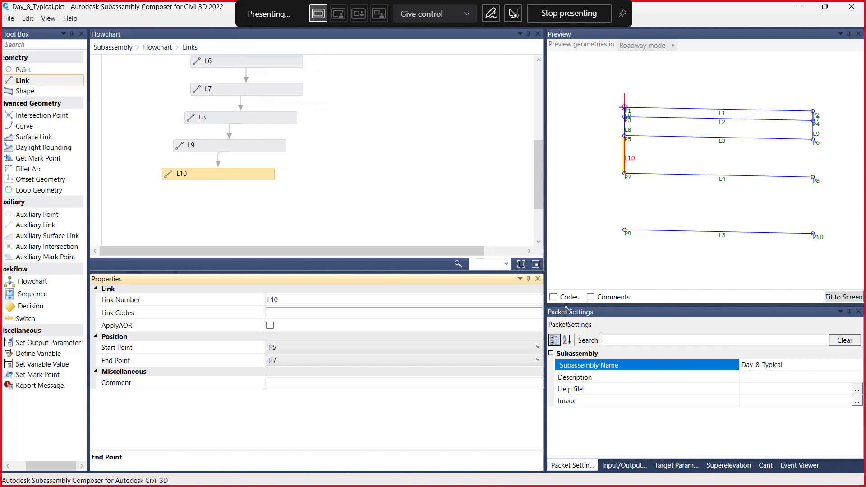
pyautogui.moveTo(606, 341); pyautogui.dragTo(758, 443)
pyautogui.scroll(3, 204, 178)
pyautogui.scroll(-6, 269, 173)
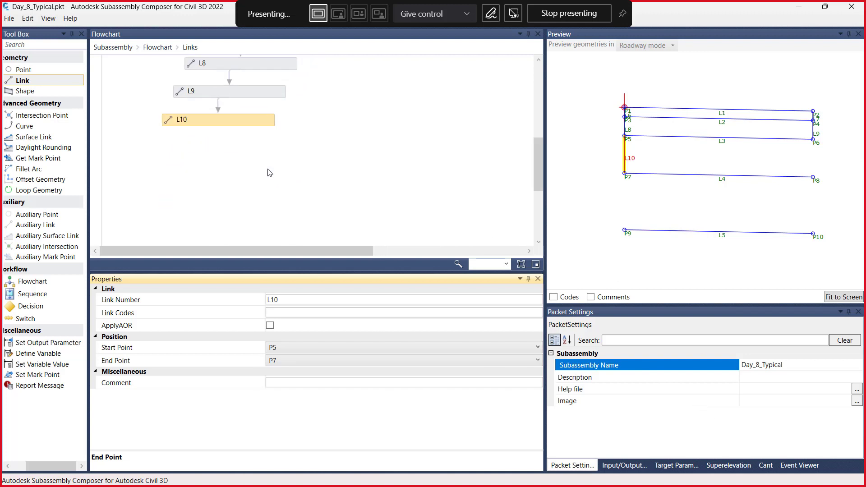
pyautogui.scroll(5, 270, 173)
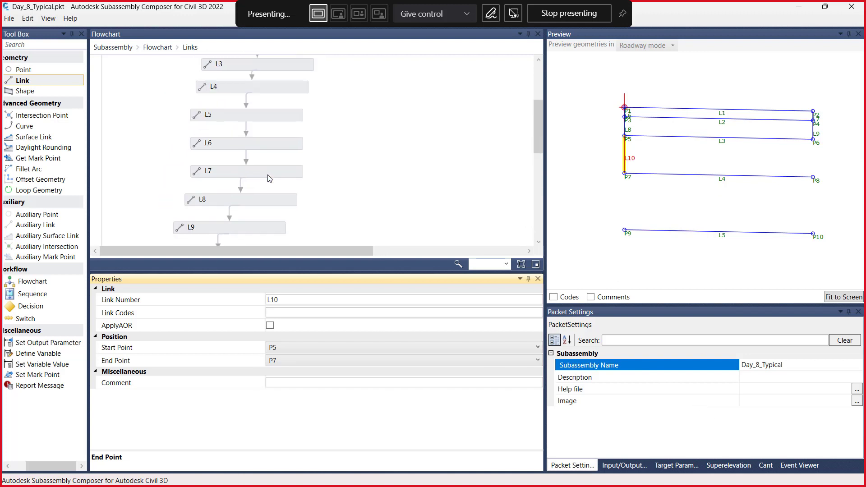
pyautogui.scroll(-4, 270, 179)
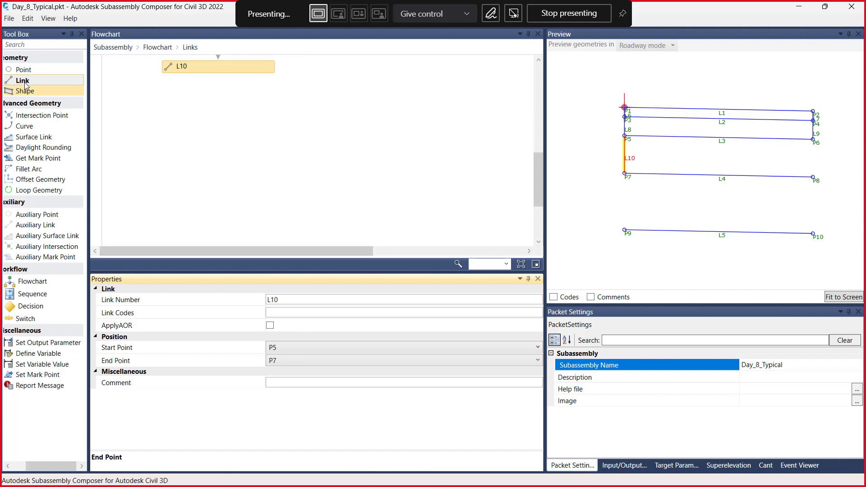
# Add an eleventh link below L10 with start point P6 and end point P8
pyautogui.moveTo(25, 91); pyautogui.dragTo(246, 116)
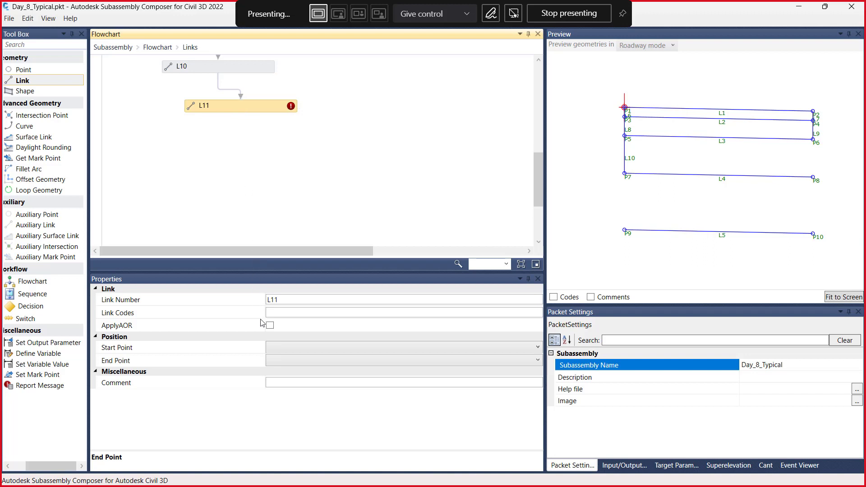
pyautogui.click(281, 350)
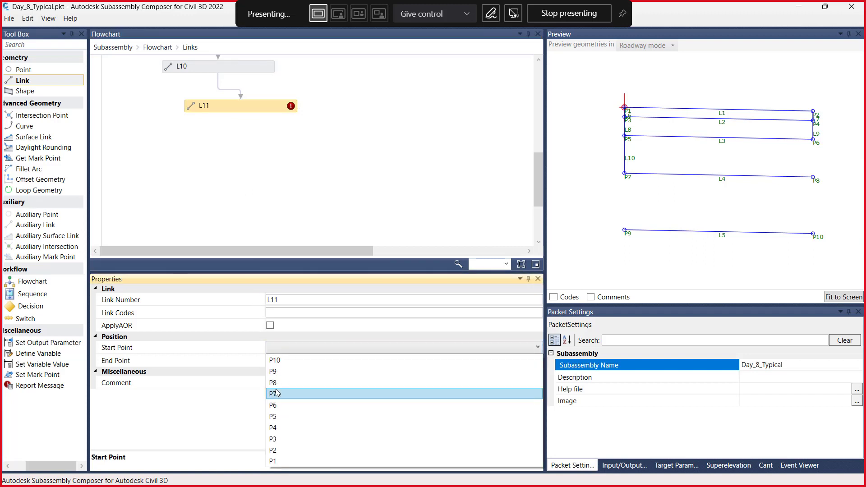
pyautogui.click(277, 409)
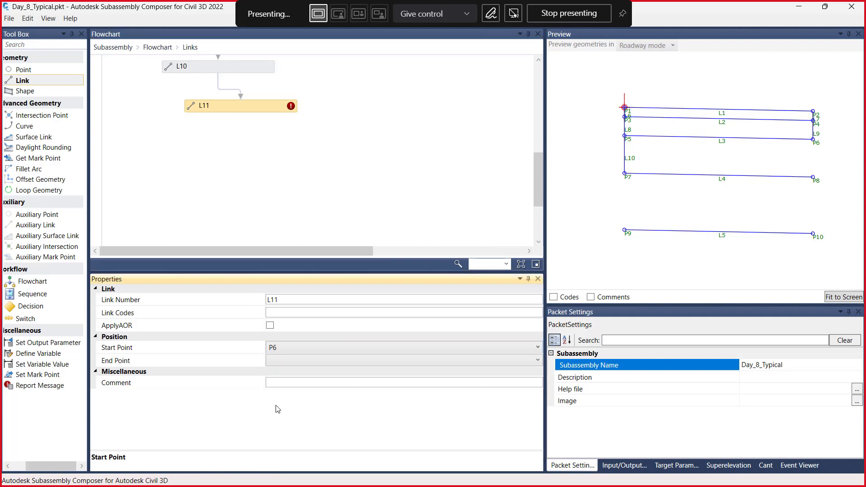
pyautogui.click(283, 361)
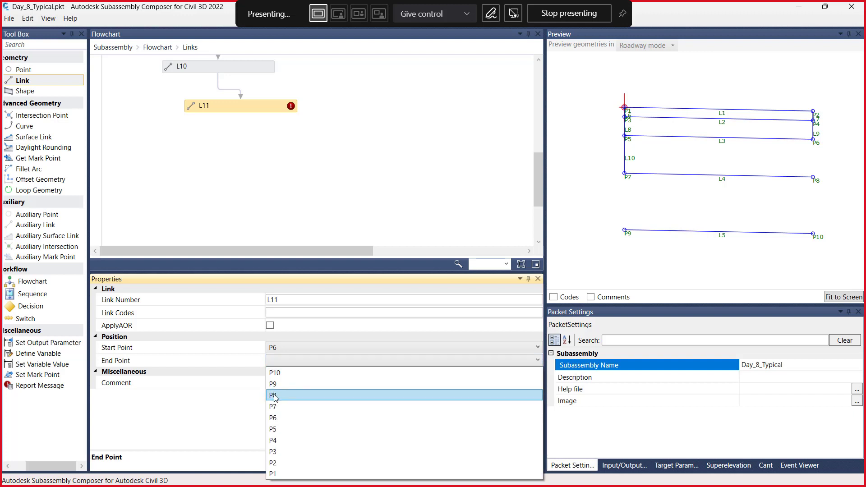
pyautogui.click(275, 396)
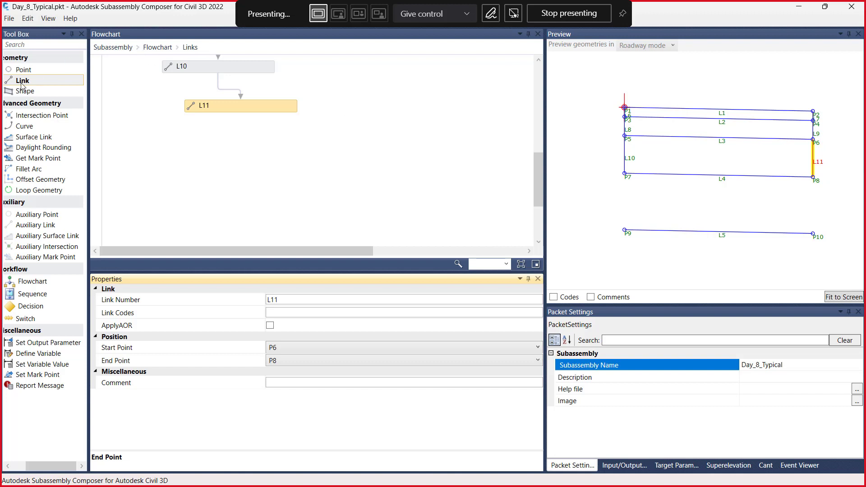
# Add a twelfth link below L11 with start point P7 and end point P9
pyautogui.moveTo(21, 83); pyautogui.dragTo(235, 143)
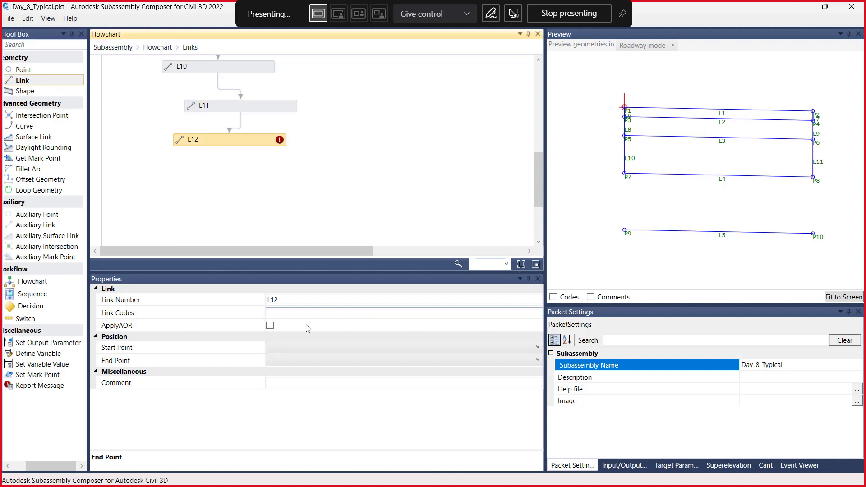
pyautogui.click(274, 351)
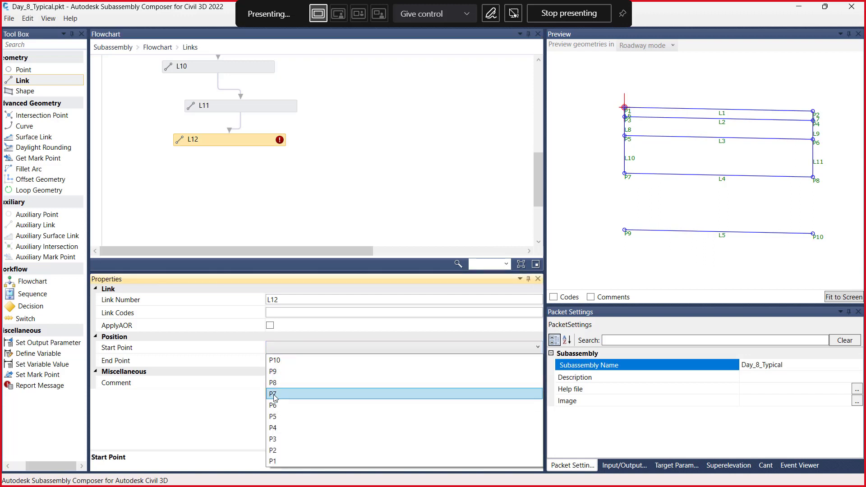
pyautogui.click(274, 395)
pyautogui.click(273, 361)
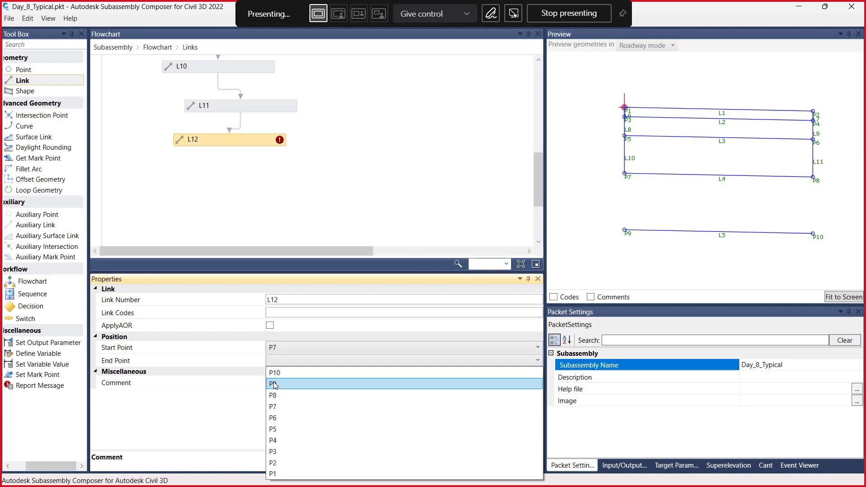
pyautogui.click(273, 383)
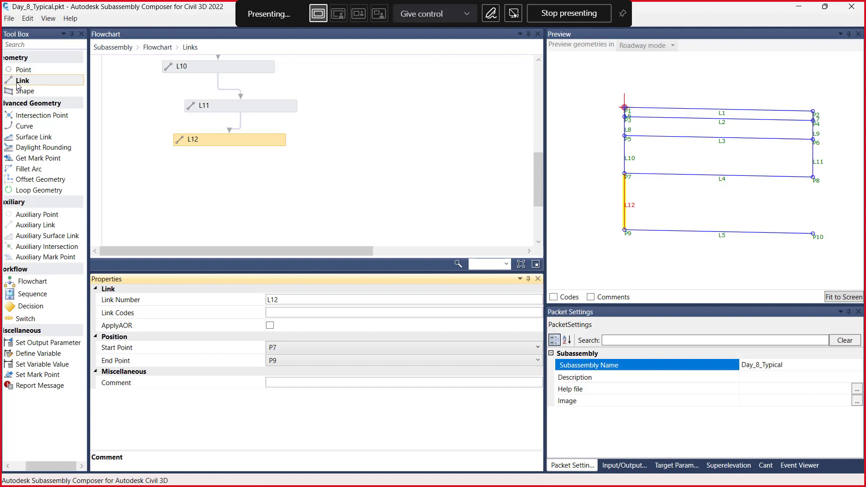
# Add a thirteenth link below L12 with start point P8 and end point P10
pyautogui.moveTo(20, 81); pyautogui.dragTo(225, 180)
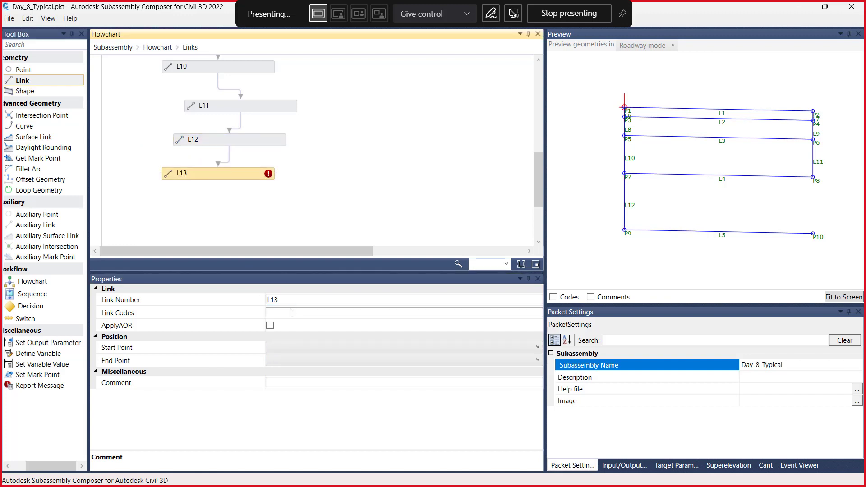
pyautogui.click(283, 351)
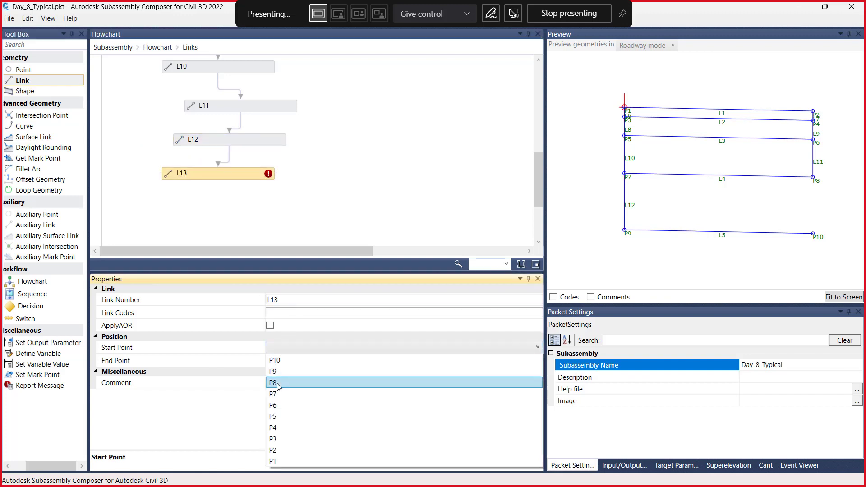
pyautogui.click(277, 388)
pyautogui.click(276, 361)
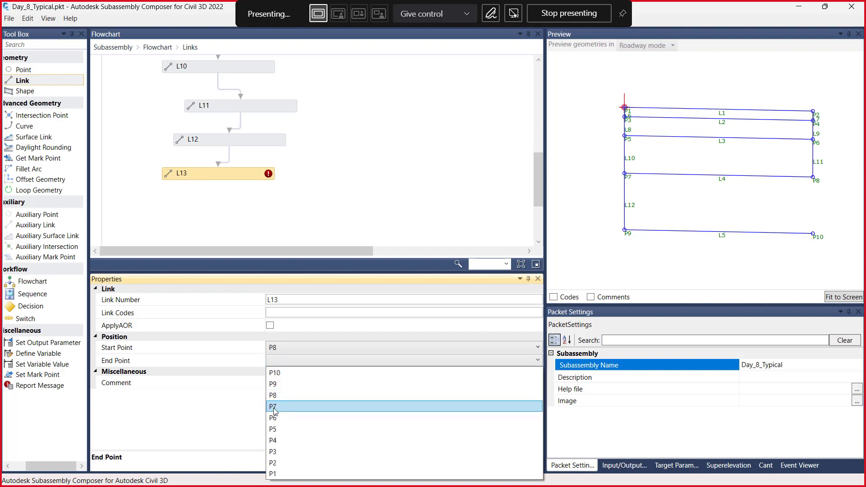
pyautogui.click(274, 373)
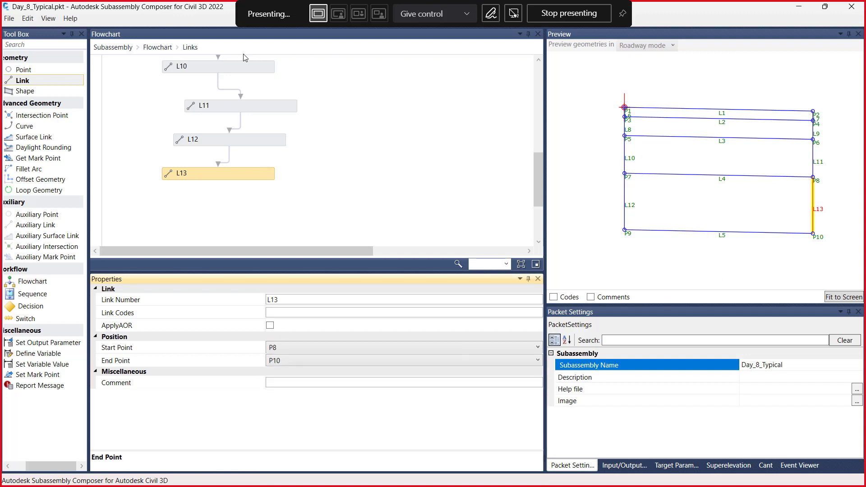
# Return to the parent flowchart that holds Point and Links and rename it Main_Window
pyautogui.click(156, 48)
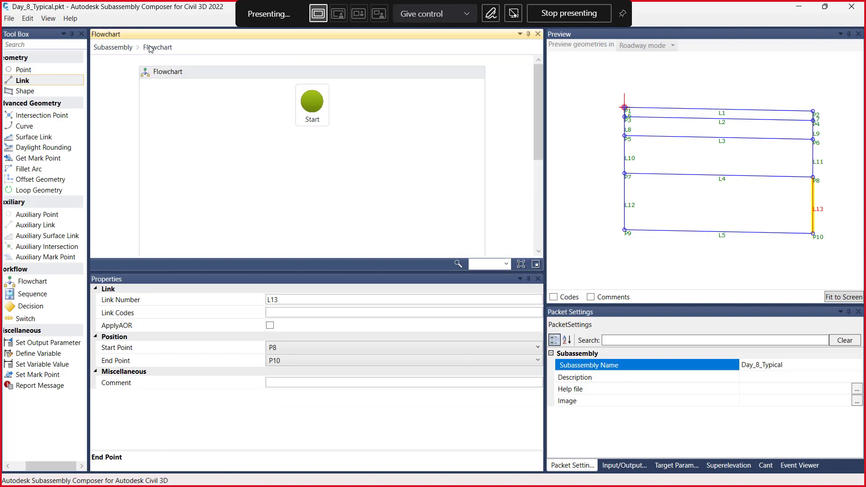
pyautogui.click(182, 73)
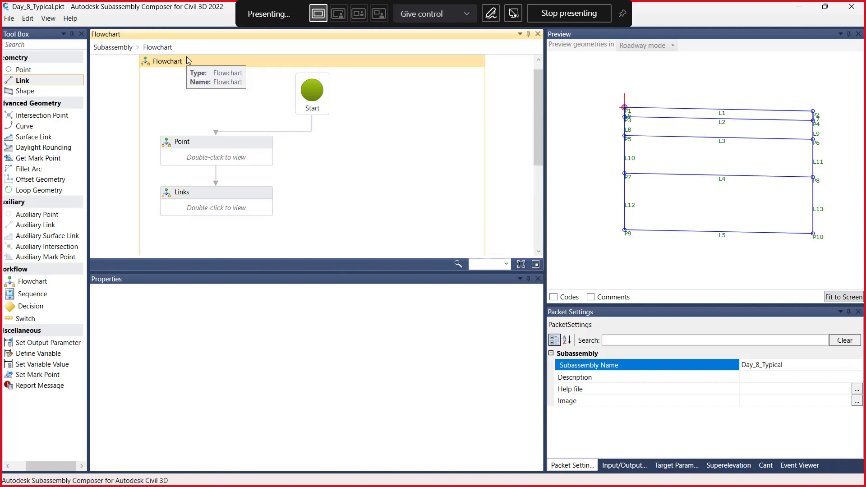
pyautogui.press('BackSpace')
pyautogui.press('BackSpace')
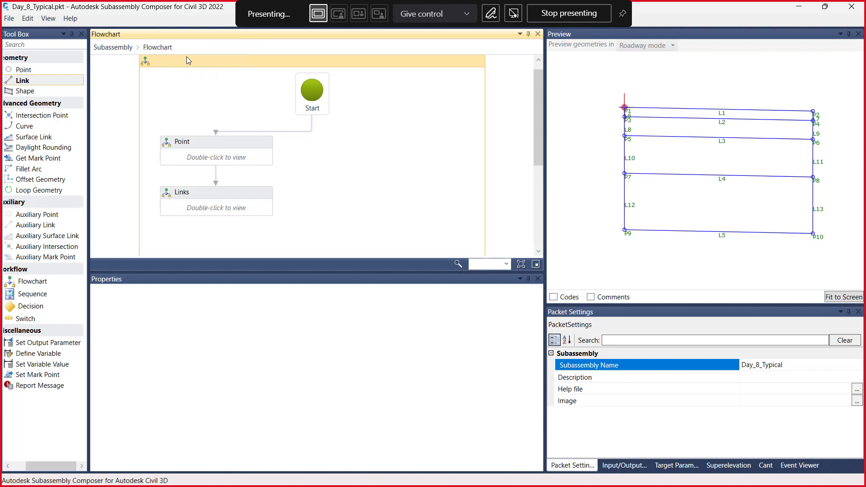
pyautogui.write('M')
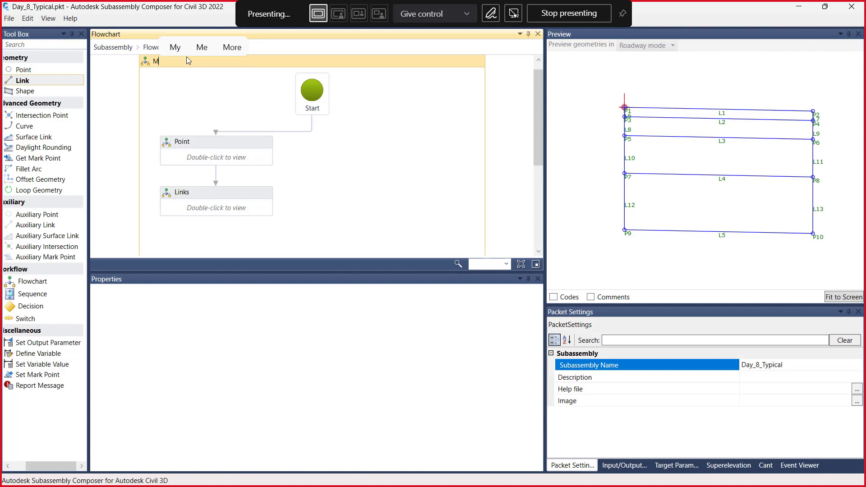
pyautogui.write('ain')
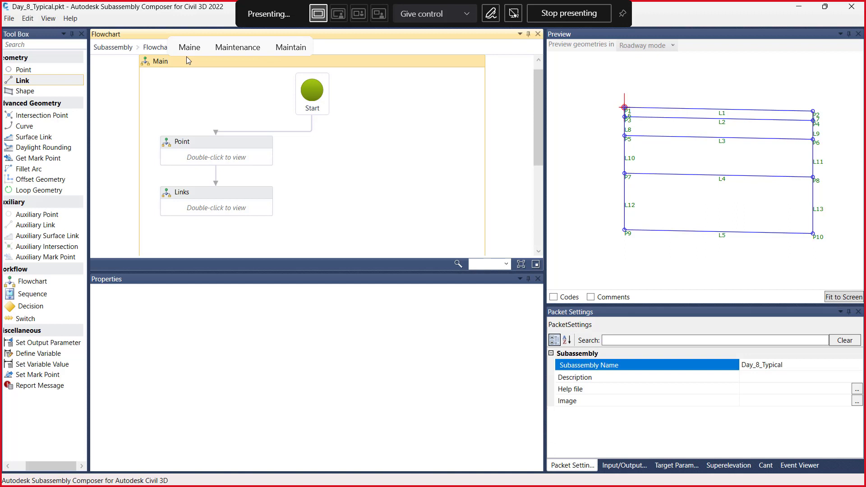
pyautogui.write('_')
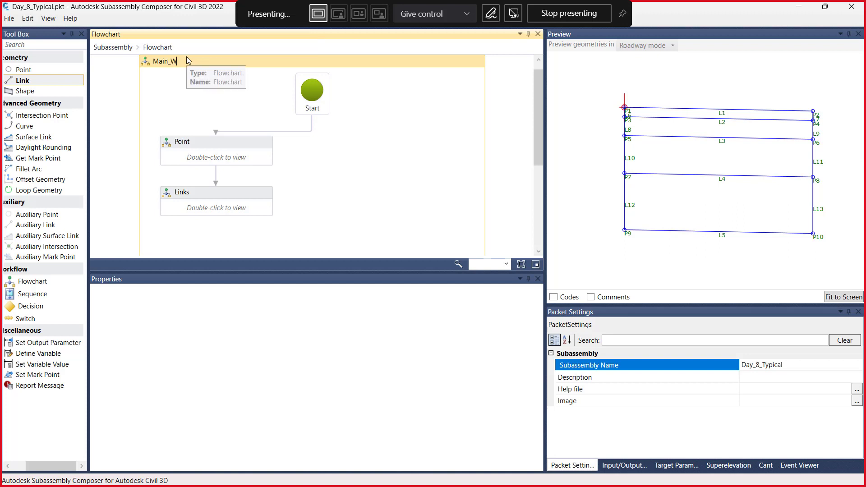
pyautogui.write('Window')
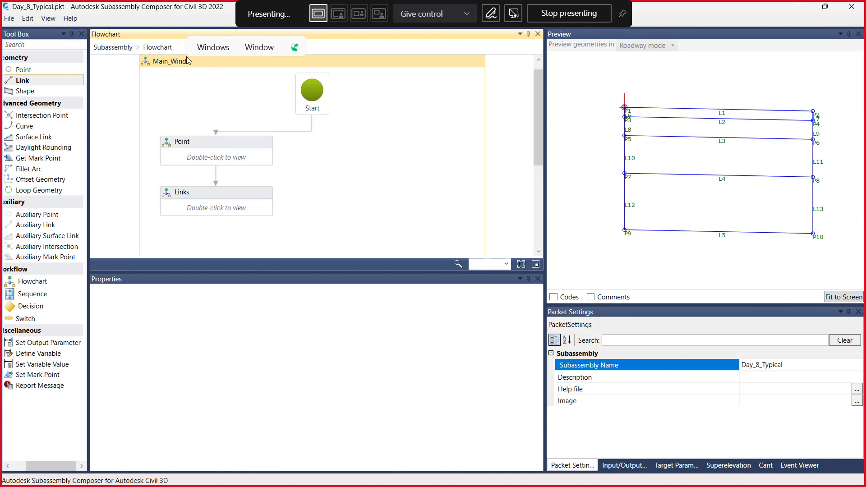
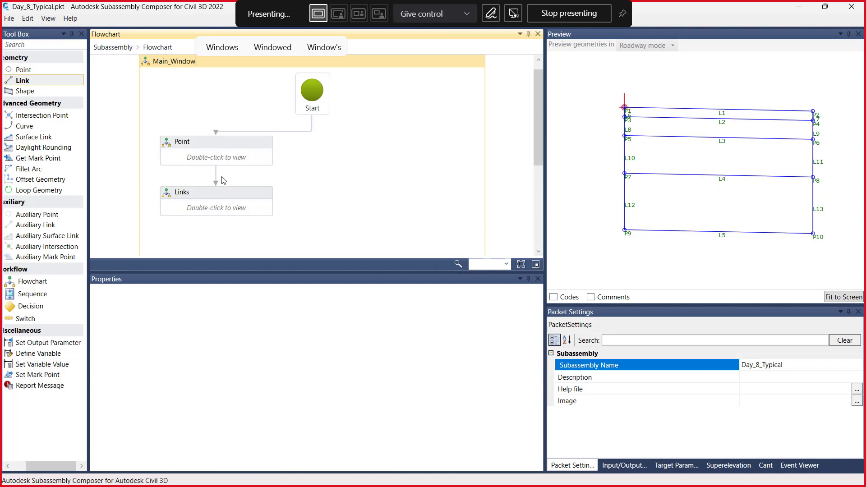
# Add a new flowchart element below Links, connected to it, in the Main_Window flowchart
pyautogui.scroll(-3, 221, 198)
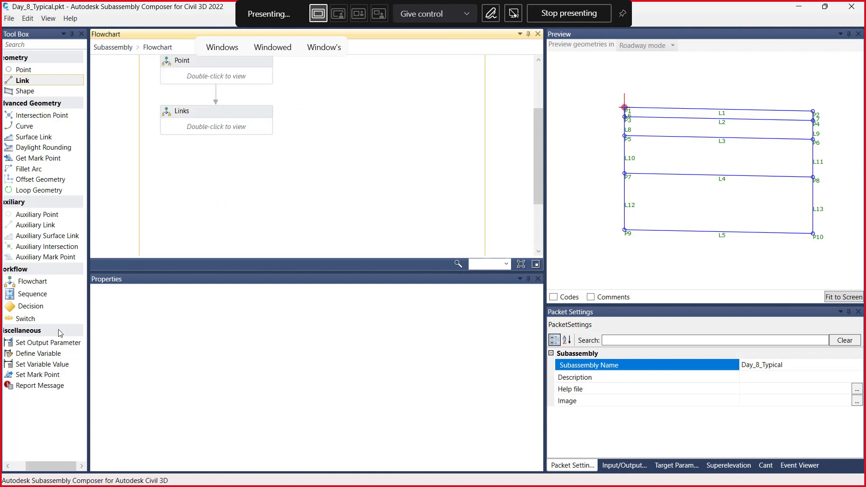
pyautogui.moveTo(26, 288); pyautogui.dragTo(221, 161)
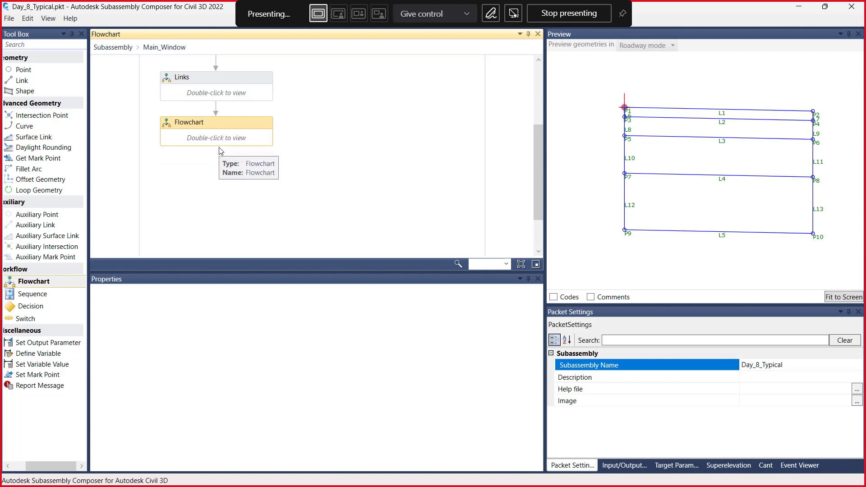
pyautogui.click(220, 159)
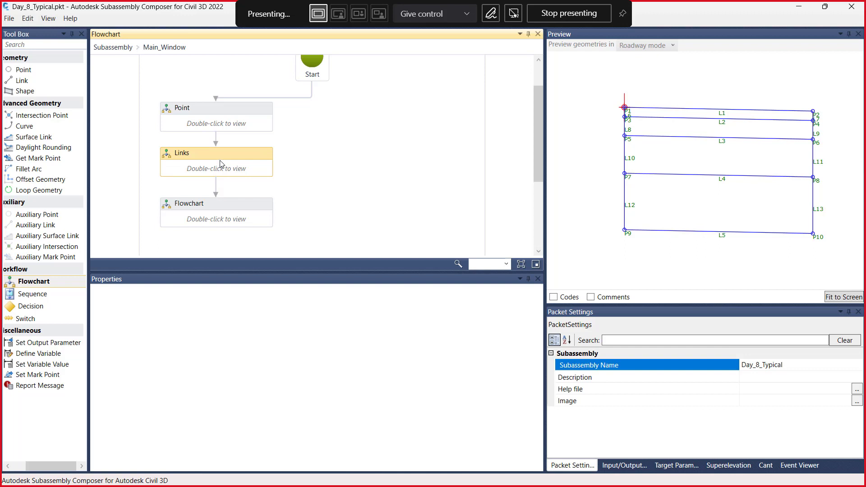
# Rename the new flowchart element below Links as Shape
pyautogui.click(202, 203)
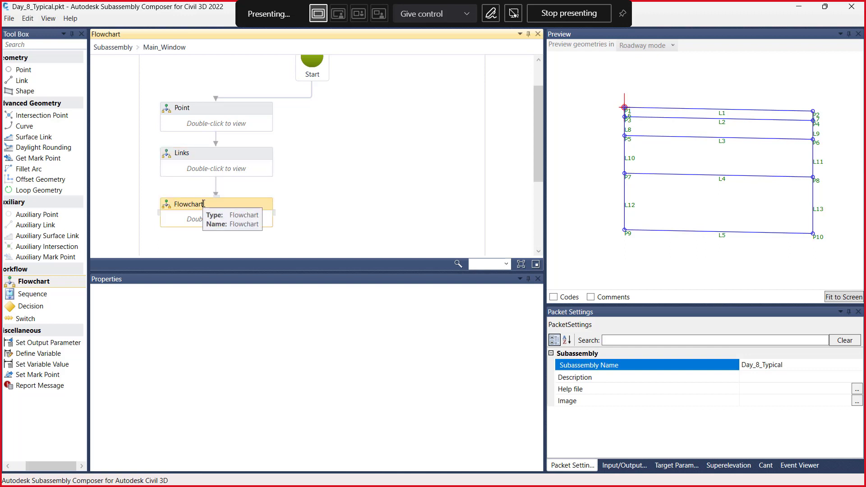
pyautogui.press('BackSpace')
pyautogui.press('BackSpace')
pyautogui.press('BackSpace')
pyautogui.press('BackSpace')
pyautogui.press('BackSpace')
pyautogui.press('BackSpace')
pyautogui.press('BackSpace')
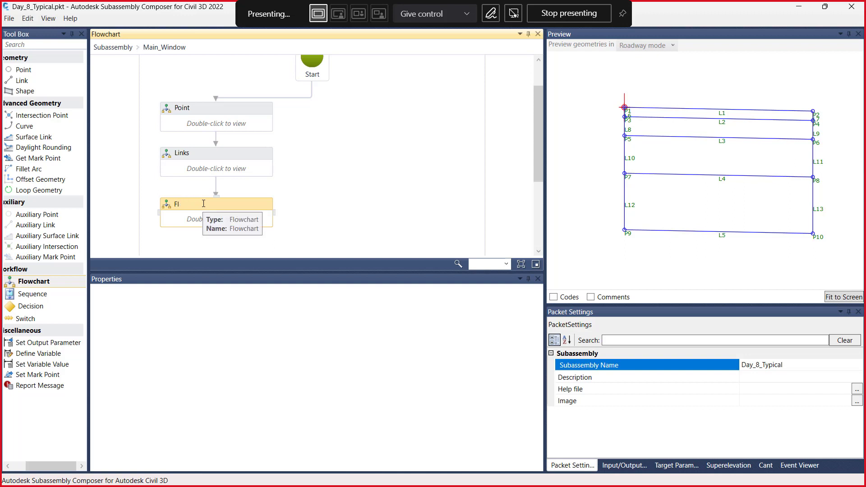
pyautogui.press('BackSpace')
pyautogui.write('Shap')
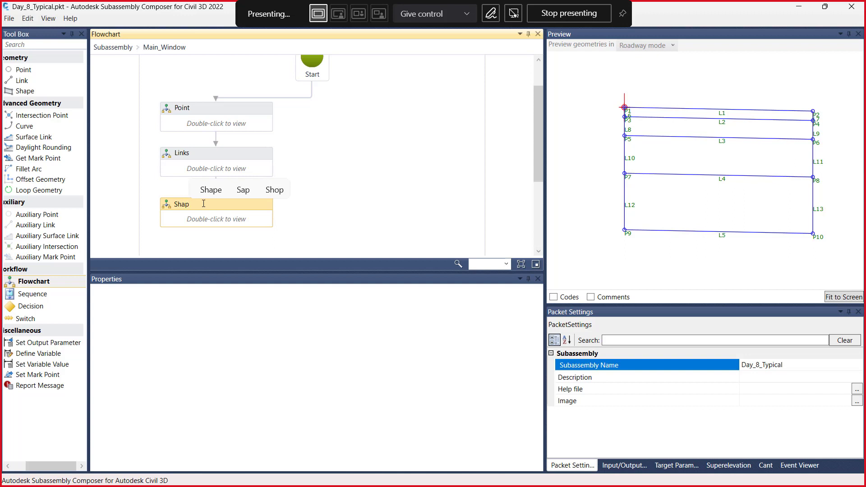
pyautogui.click(208, 191)
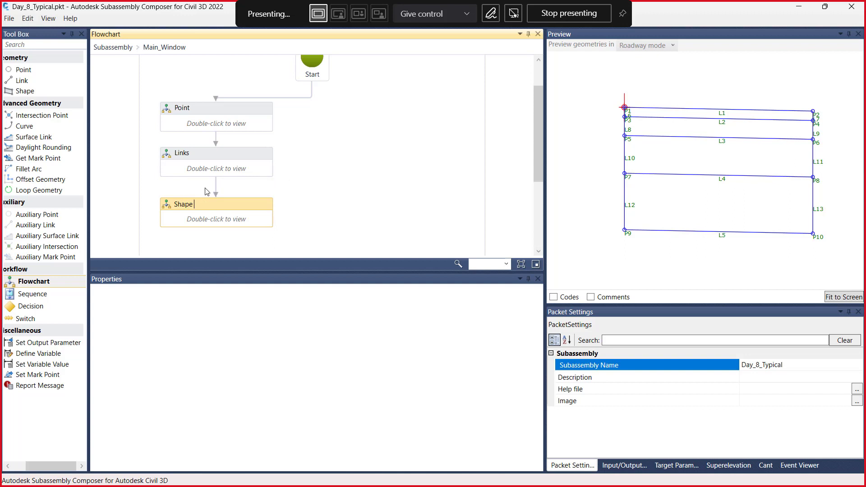
# Open the Shape flowchart and add a shape element connected below Start
pyautogui.doubleClick(214, 221)
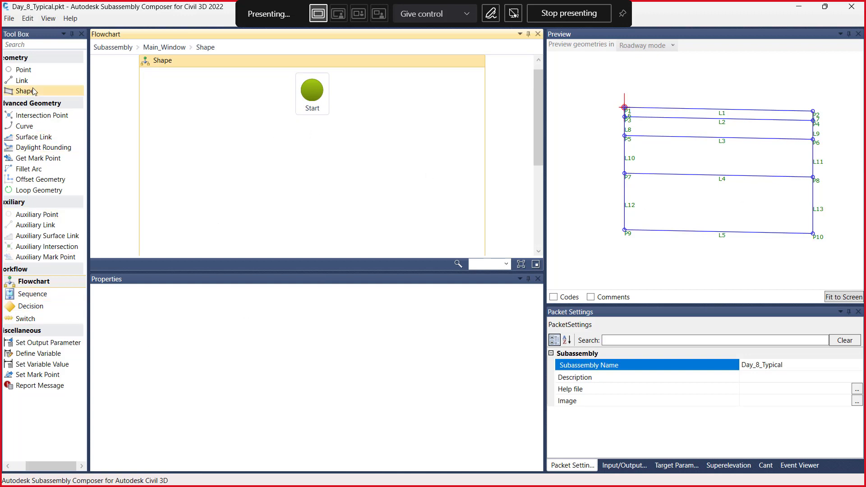
pyautogui.moveTo(30, 91); pyautogui.dragTo(311, 135)
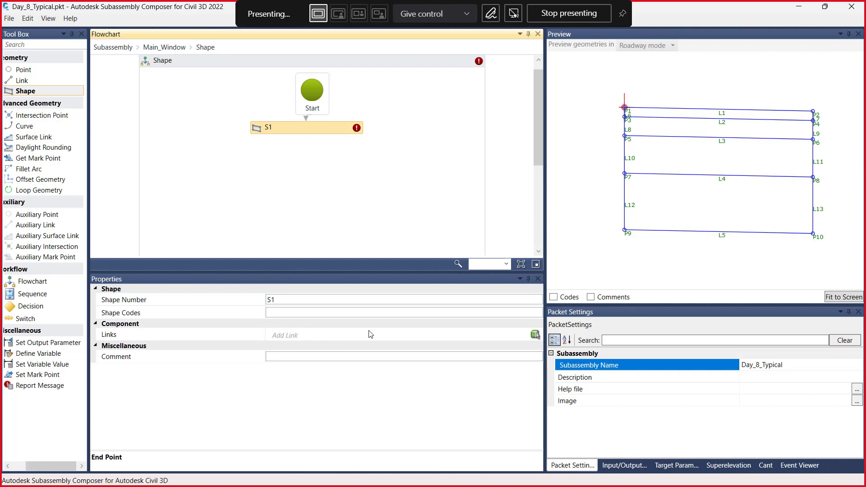
pyautogui.scroll(3, 722, 113)
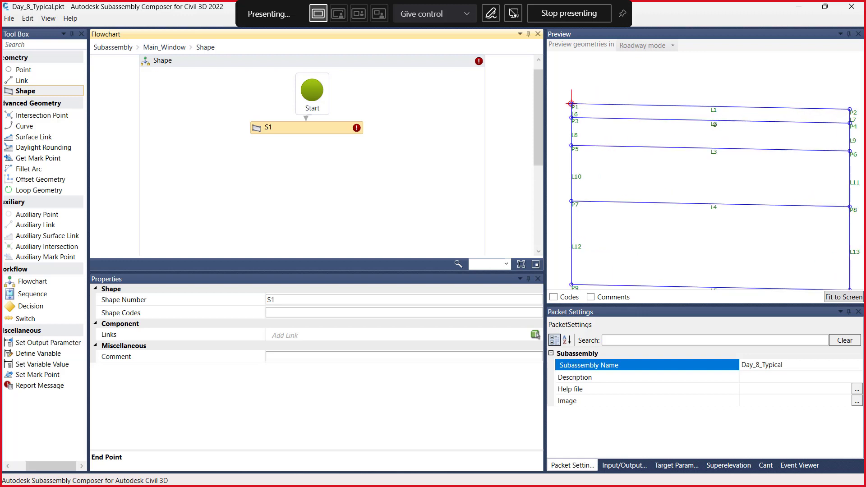
pyautogui.scroll(-2, 572, 104)
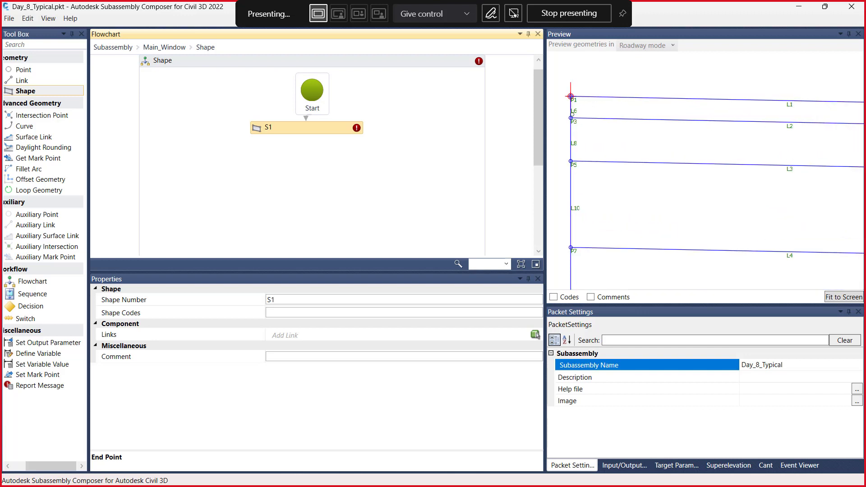
pyautogui.scroll(3, 780, 118)
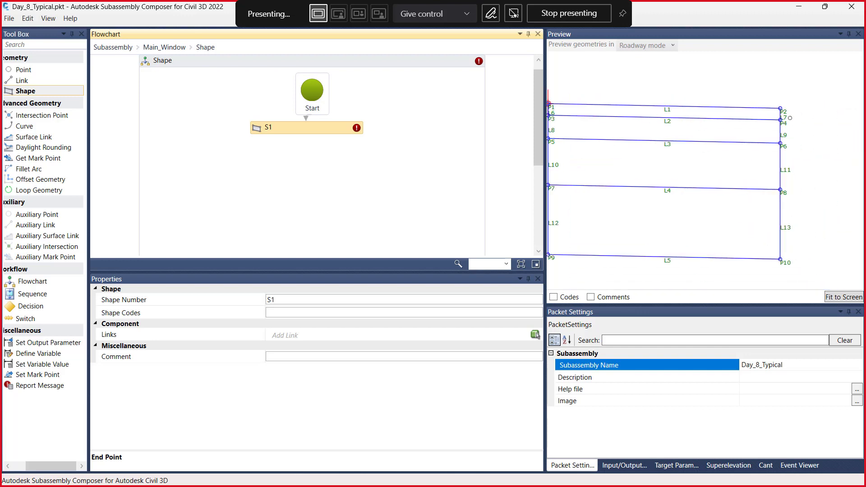
pyautogui.scroll(-2, 780, 117)
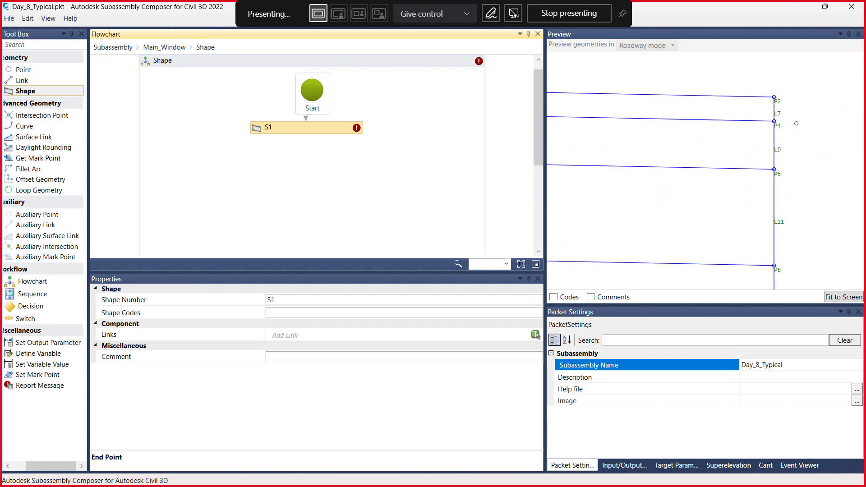
pyautogui.scroll(-2, 800, 129)
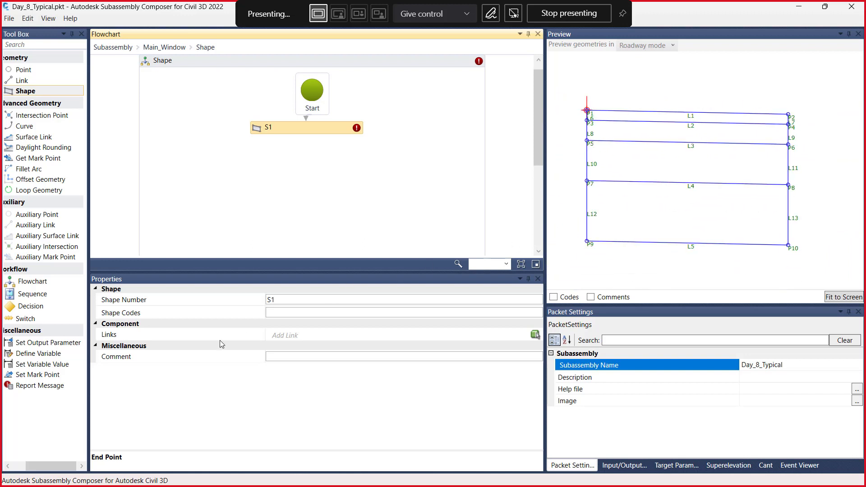
# Add links L1 and L2 as the first components of shape S1
pyautogui.click(278, 337)
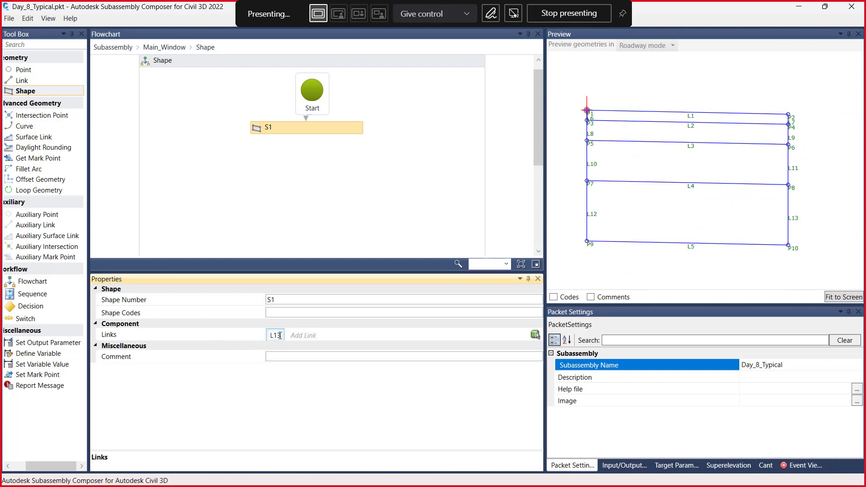
pyautogui.click(284, 356)
pyautogui.press('BackSpace')
pyautogui.click(293, 336)
pyautogui.press('BackSpace')
pyautogui.press('BackSpace')
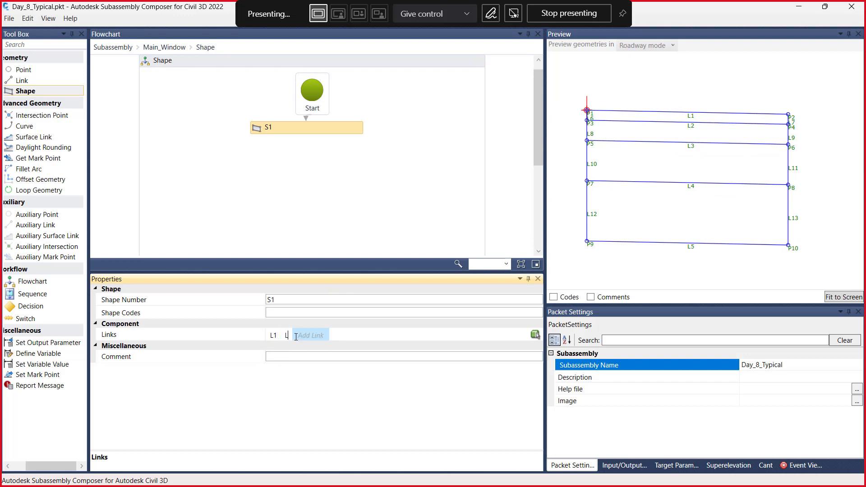
pyautogui.write('2')
# Add side links L6 and L7 to shape S1 to close the uppermost layer
pyautogui.click(296, 336)
pyautogui.write('L13')
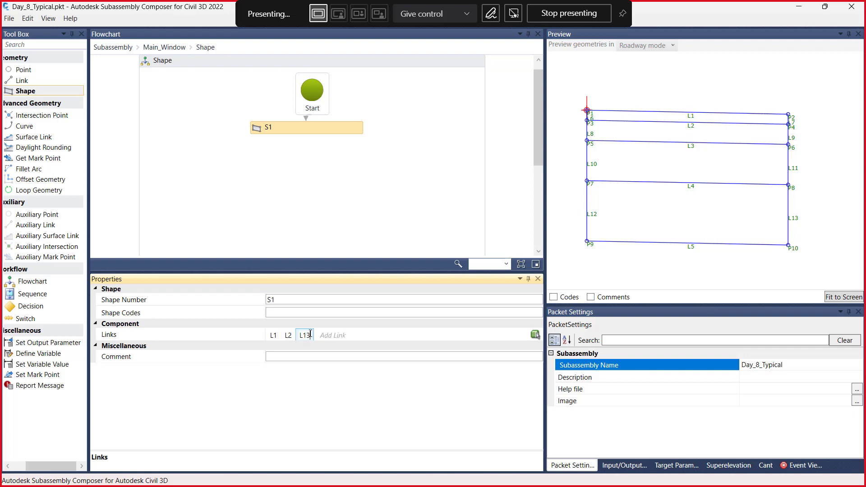
pyautogui.press('BackSpace')
pyautogui.press('BackSpace')
pyautogui.write('6')
pyautogui.click(322, 334)
pyautogui.press('BackSpace')
pyautogui.press('BackSpace')
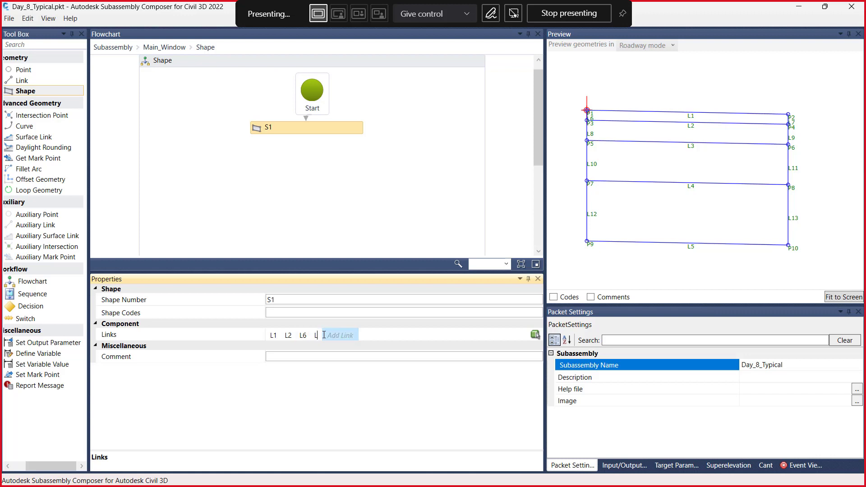
pyautogui.write('7')
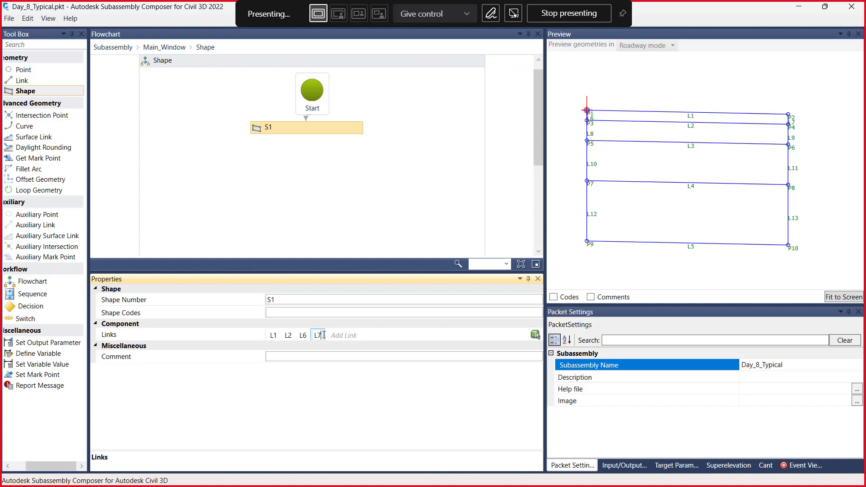
pyautogui.click(311, 357)
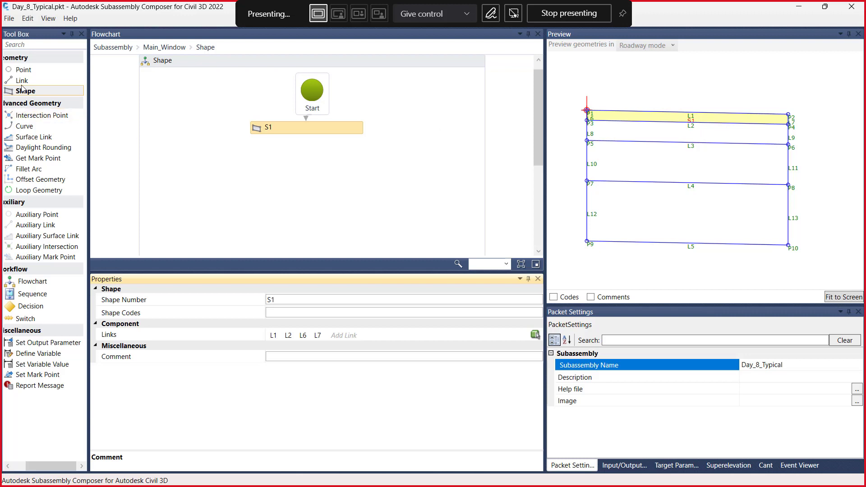
# Add a second shape below S1 and assign it the enclosed area between L2 and L3 in the preview
pyautogui.moveTo(22, 95); pyautogui.dragTo(302, 166)
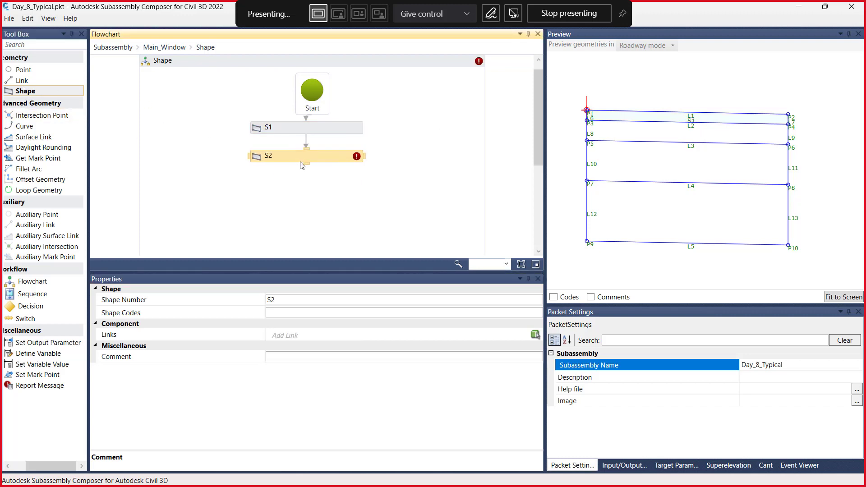
pyautogui.click(535, 335)
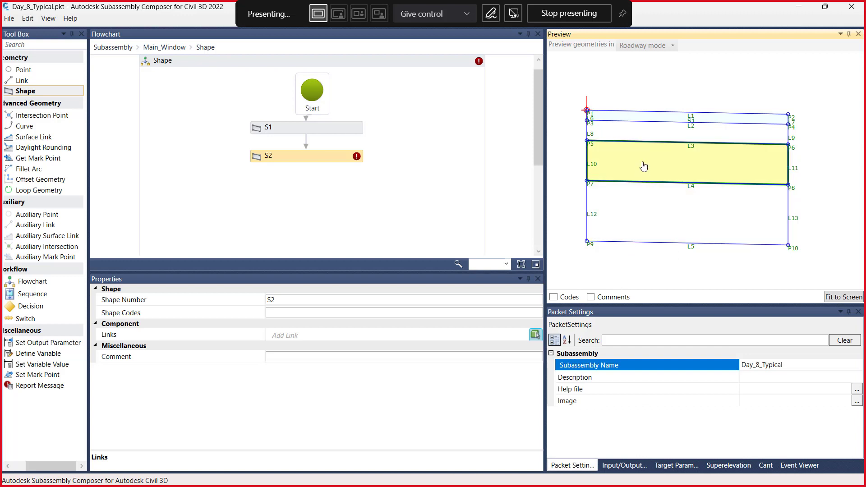
pyautogui.click(655, 141)
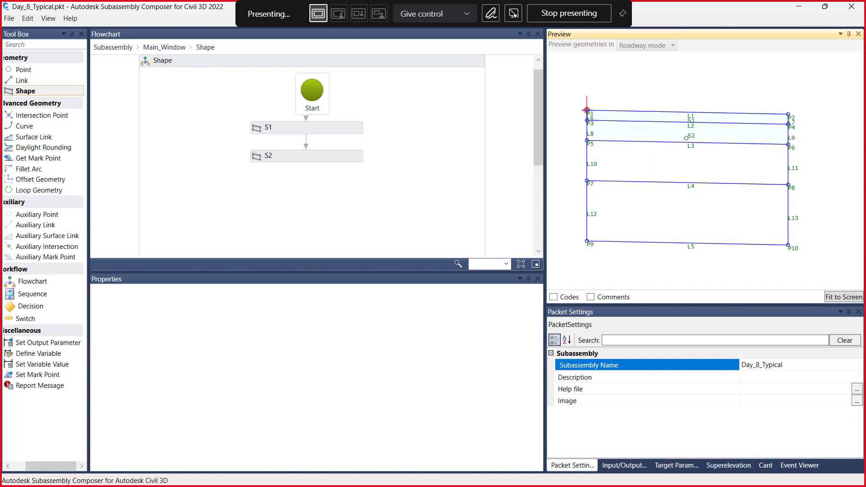
# Add a third shape below S2 and enter links L3 and L4 as its components
pyautogui.moveTo(28, 94); pyautogui.dragTo(302, 200)
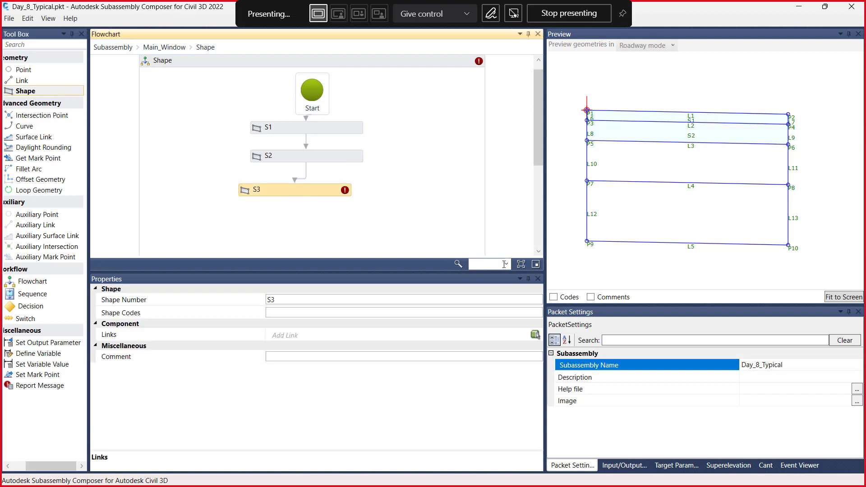
pyautogui.click(535, 335)
pyautogui.click(277, 336)
pyautogui.write('L13')
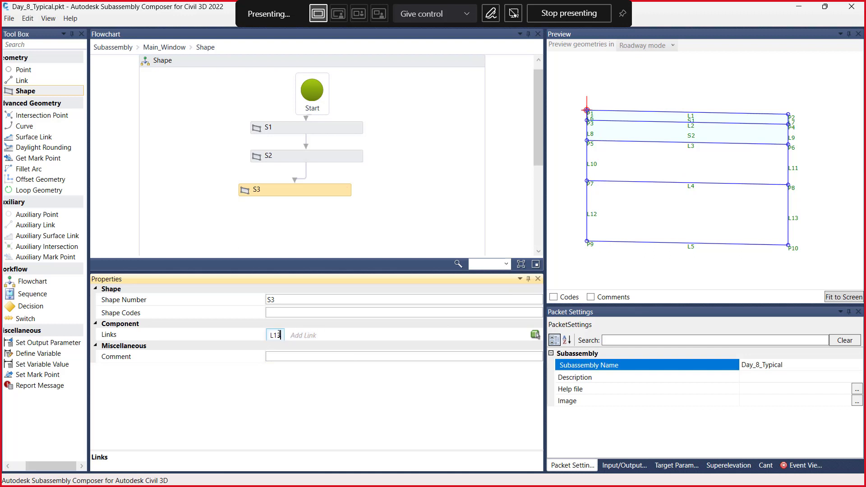
pyautogui.click(277, 357)
pyautogui.press('BackSpace')
pyautogui.click(303, 339)
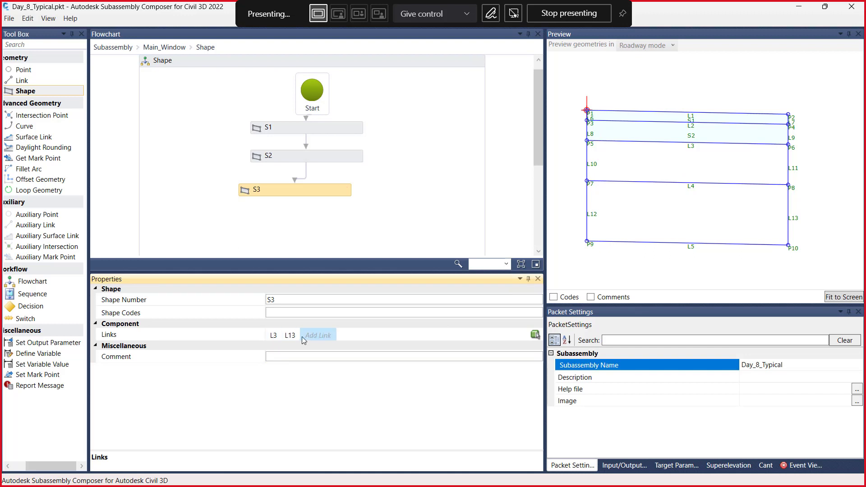
pyautogui.click(296, 337)
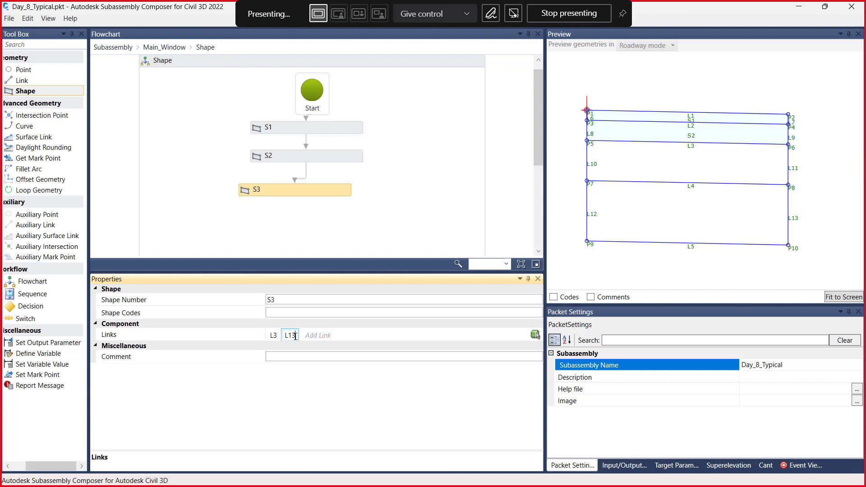
pyautogui.press('BackSpace')
pyautogui.press('BackSpace')
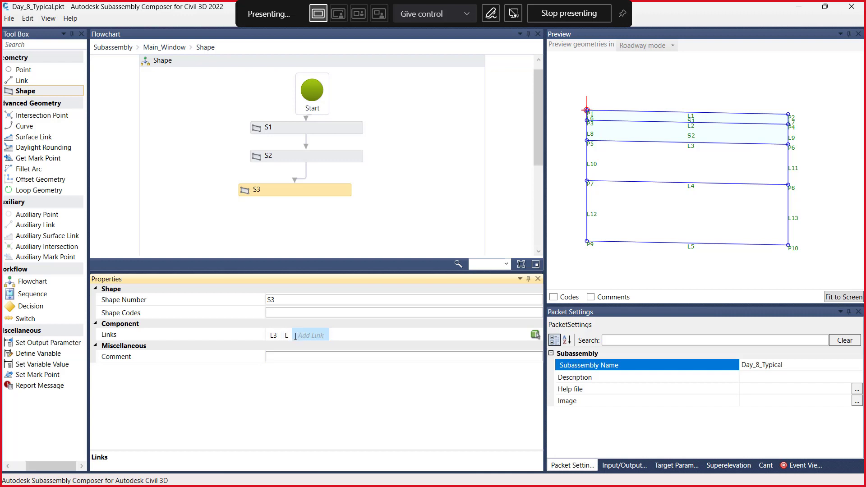
pyautogui.write('4')
# Add side links L10 and L11 to shape S3 to close the layer between L3 and L4
pyautogui.click(313, 339)
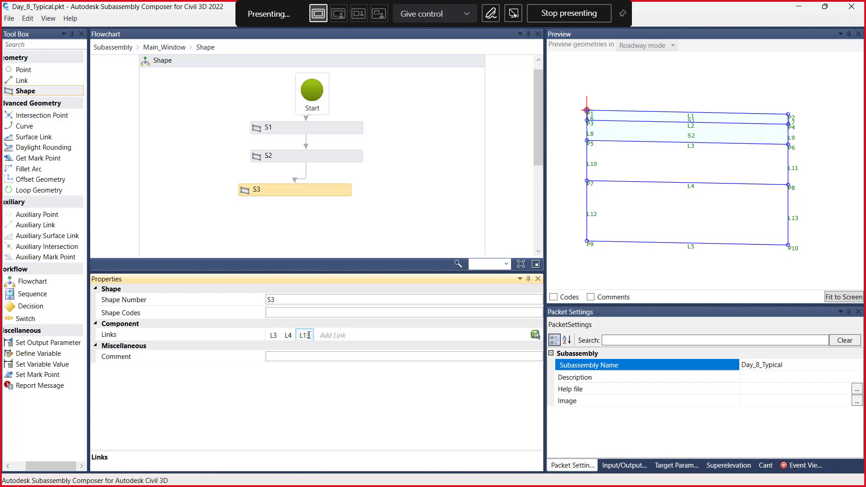
pyautogui.press('BackSpace')
pyautogui.write('0')
pyautogui.click(323, 342)
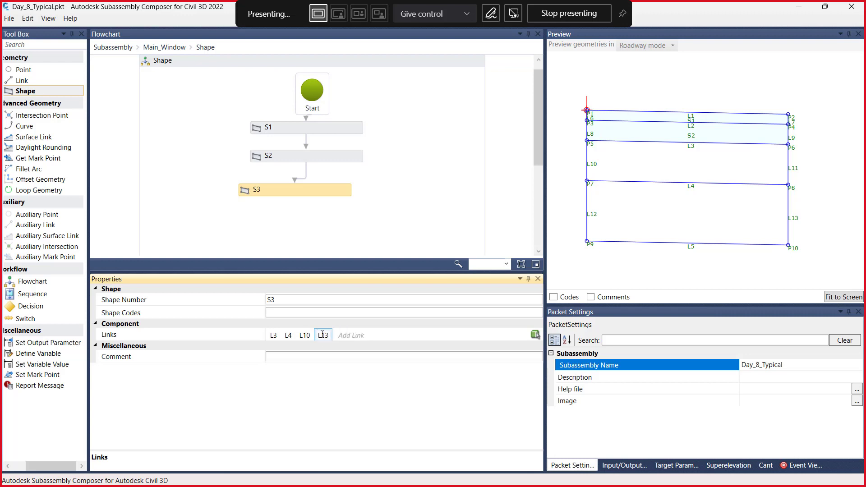
pyautogui.press('BackSpace')
pyautogui.write('1')
pyautogui.press('Return')
pyautogui.click(313, 356)
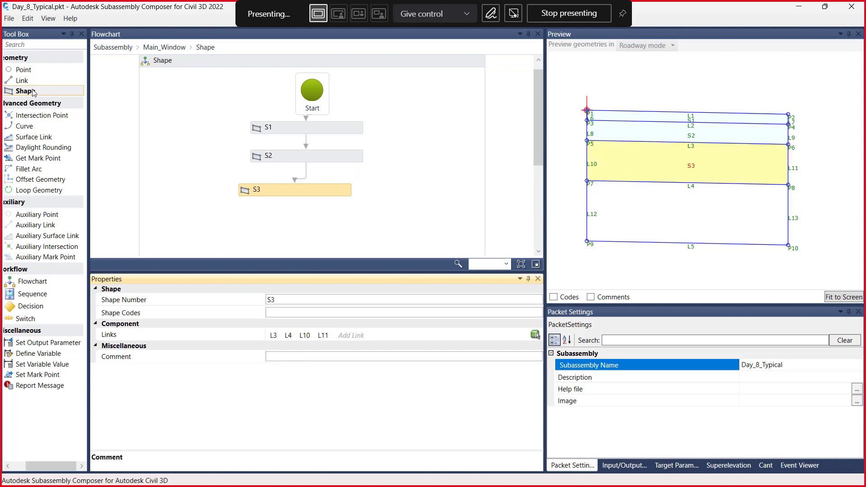
# Add a fourth shape below S3 and assign it the enclosed area between L4 and L5 in the preview
pyautogui.moveTo(38, 91); pyautogui.dragTo(299, 225)
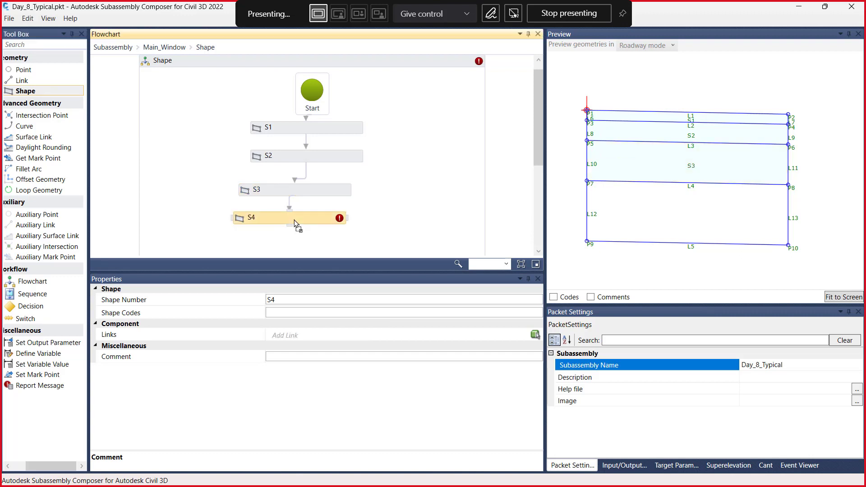
pyautogui.click(535, 334)
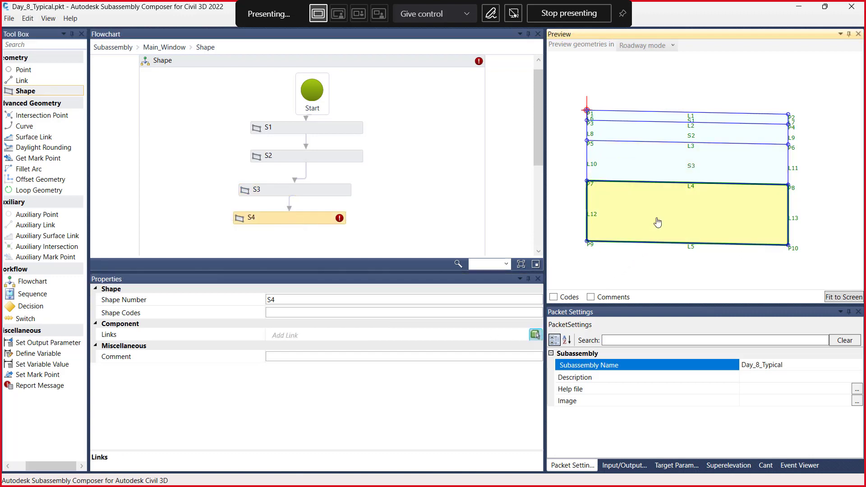
pyautogui.click(656, 217)
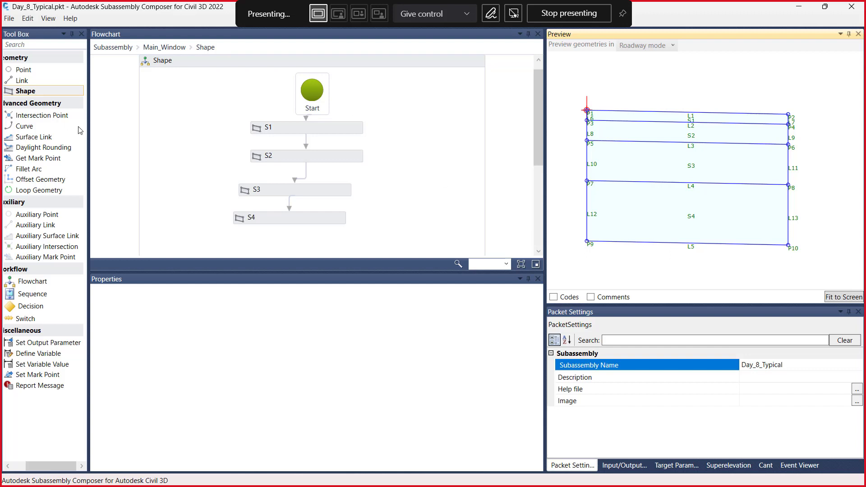
# Return to the Main_Window flowchart that holds Point, Links and Shape
pyautogui.click(169, 51)
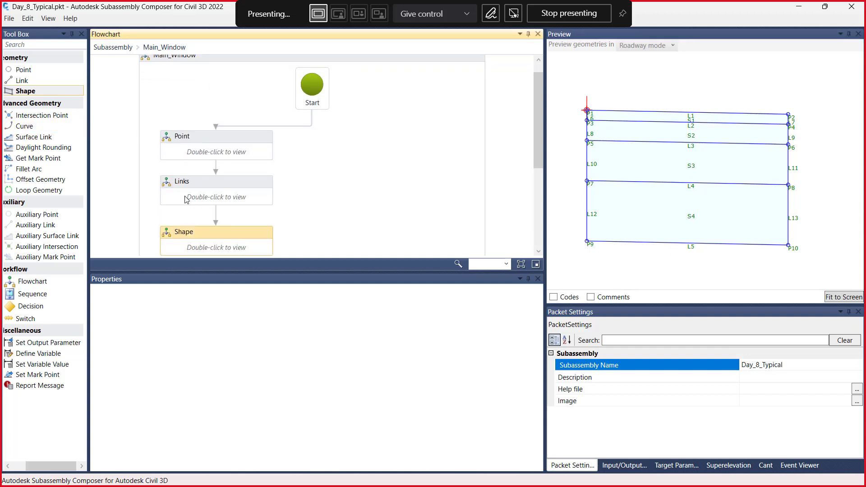
pyautogui.scroll(-1, 519, 135)
pyautogui.scroll(-2, 649, 235)
pyautogui.scroll(-2, 649, 233)
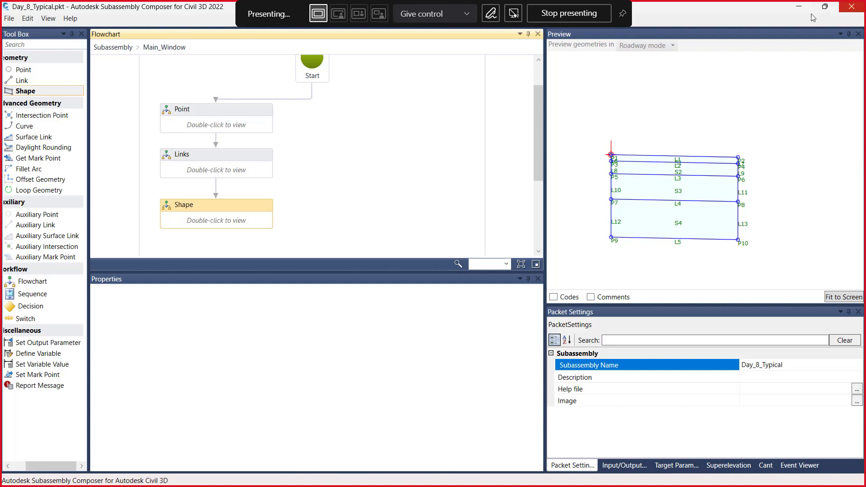
# Minimise the subassembly editor and the help window to switch to the Day-8 drawing in Civil 3D
pyautogui.click(798, 8)
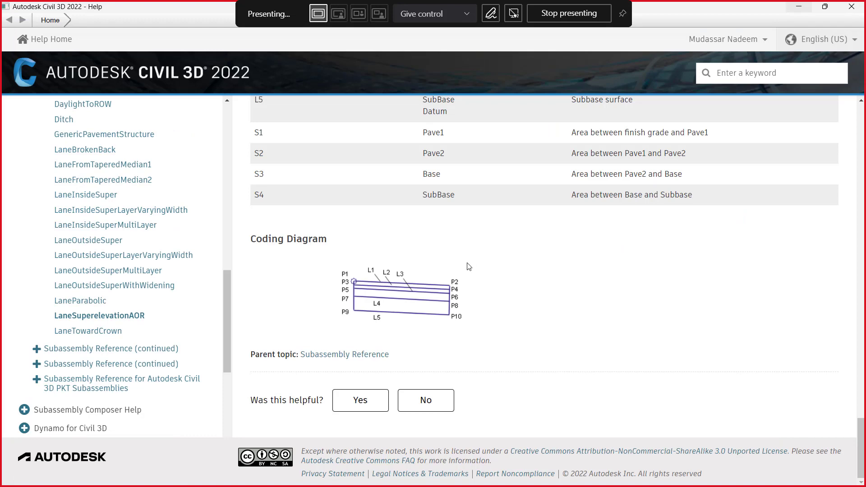
pyautogui.click(798, 7)
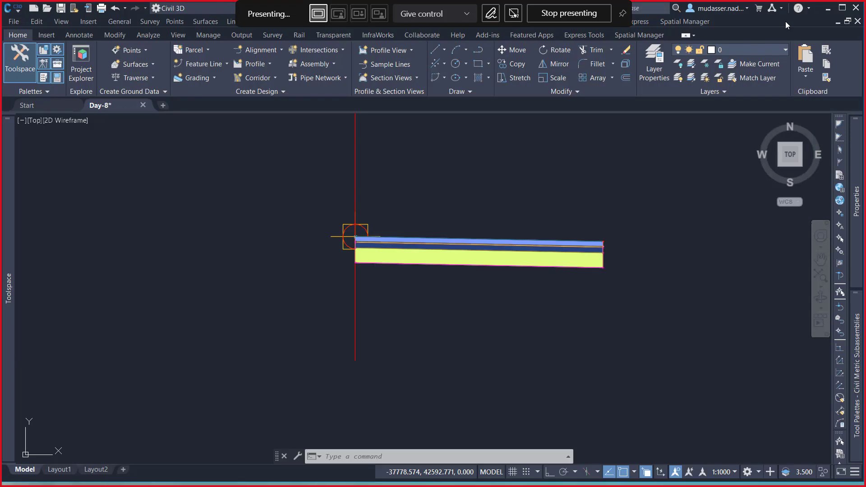
# Mirror the Day-8 subassembly onto the opposite side of the assembly, using the assembly's centreline marker point
pyautogui.scroll(3, 586, 261)
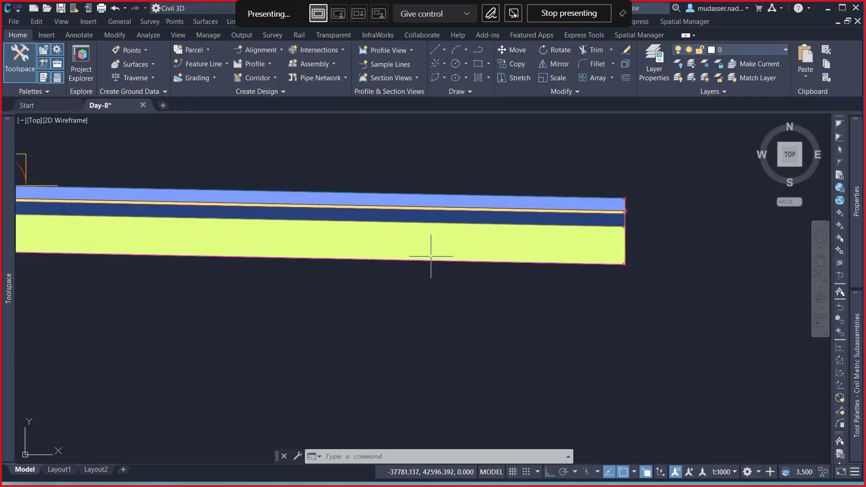
pyautogui.scroll(-3, 402, 256)
pyautogui.scroll(-5, 402, 256)
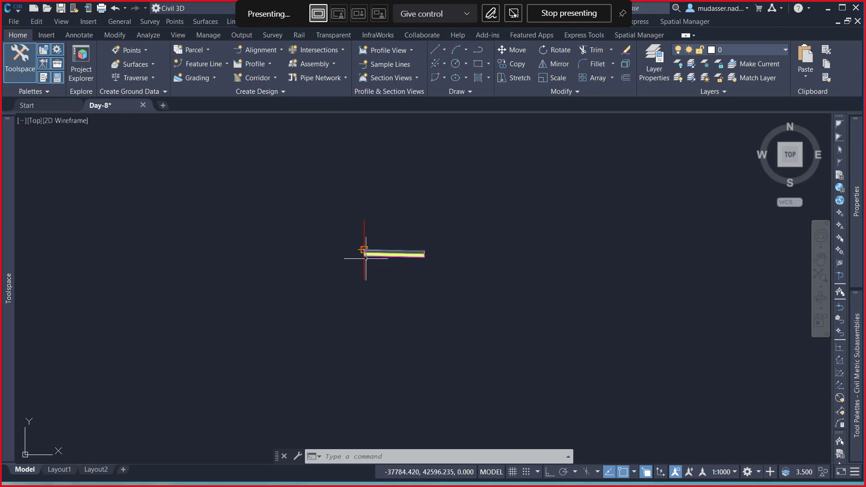
pyautogui.scroll(4, 351, 257)
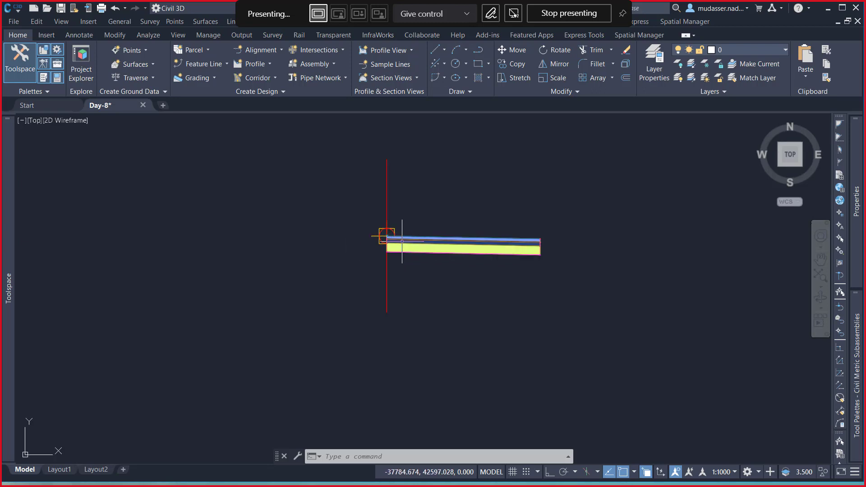
pyautogui.scroll(4, 383, 246)
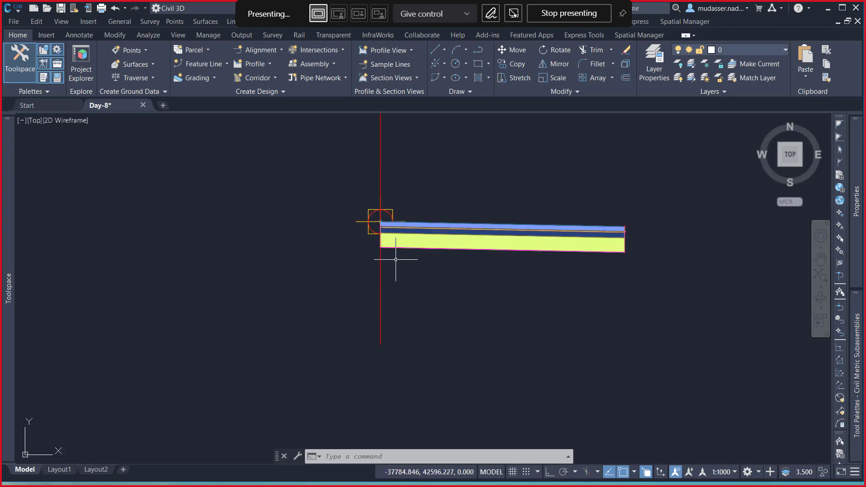
pyautogui.click(522, 180)
pyautogui.click(474, 299)
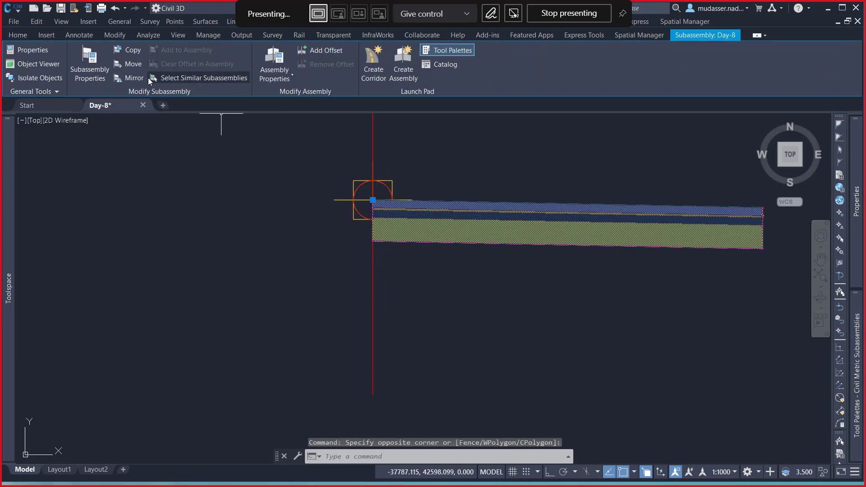
pyautogui.click(136, 78)
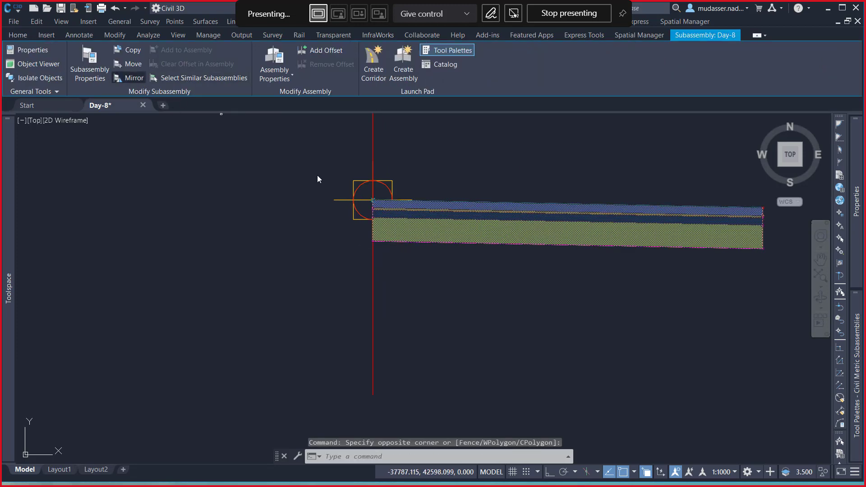
pyautogui.click(372, 200)
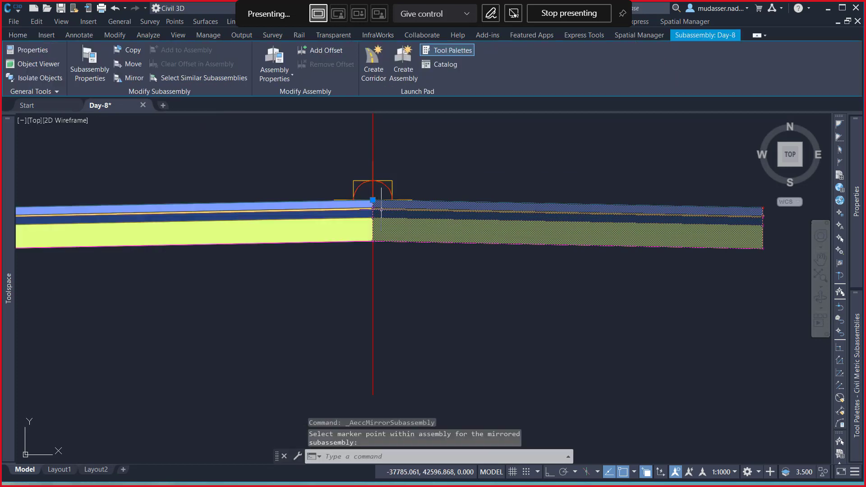
pyautogui.press('Escape')
# Examine the pavement layers of the mirrored road section at the centreline and at its outer edge
pyautogui.scroll(-4, 412, 232)
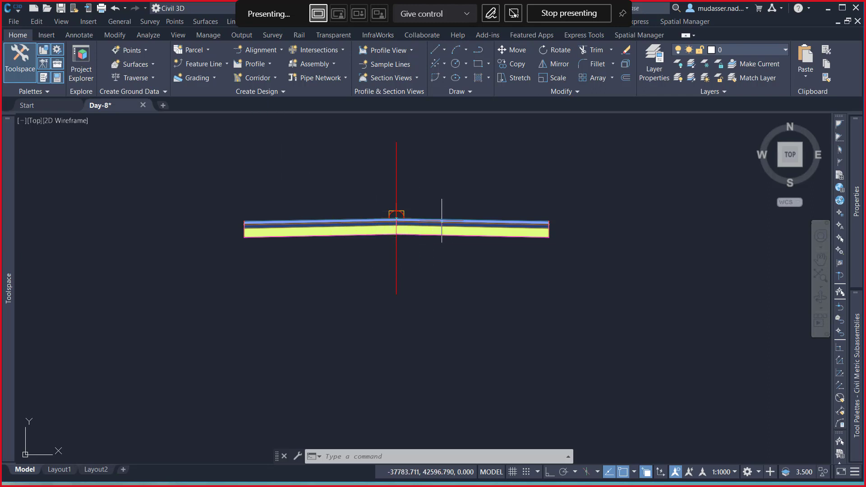
pyautogui.scroll(6, 403, 214)
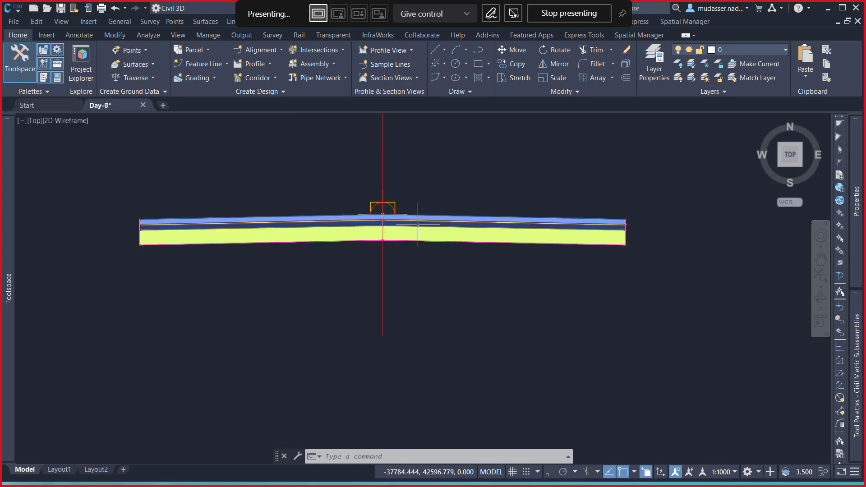
pyautogui.scroll(2, 403, 215)
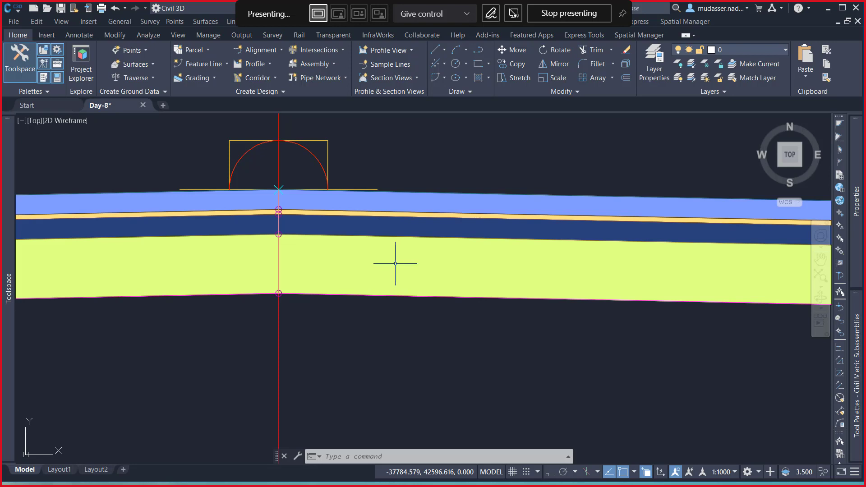
pyautogui.scroll(-8, 395, 263)
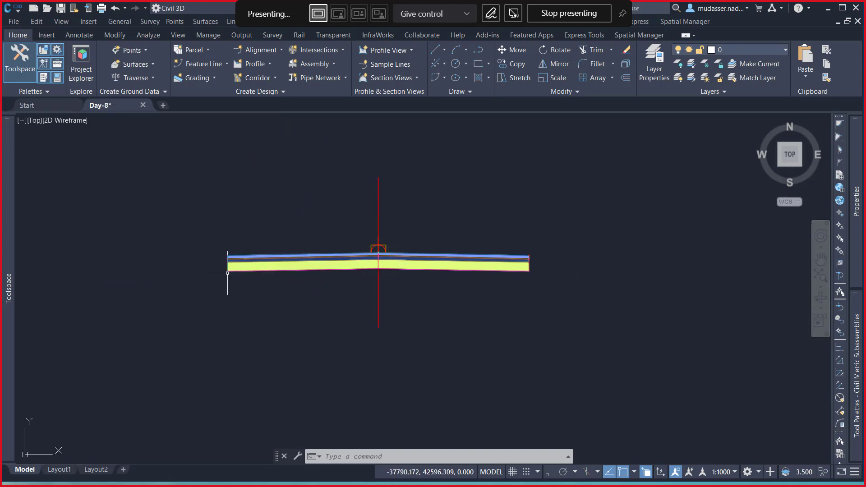
pyautogui.scroll(4, 227, 273)
pyautogui.scroll(3, 227, 273)
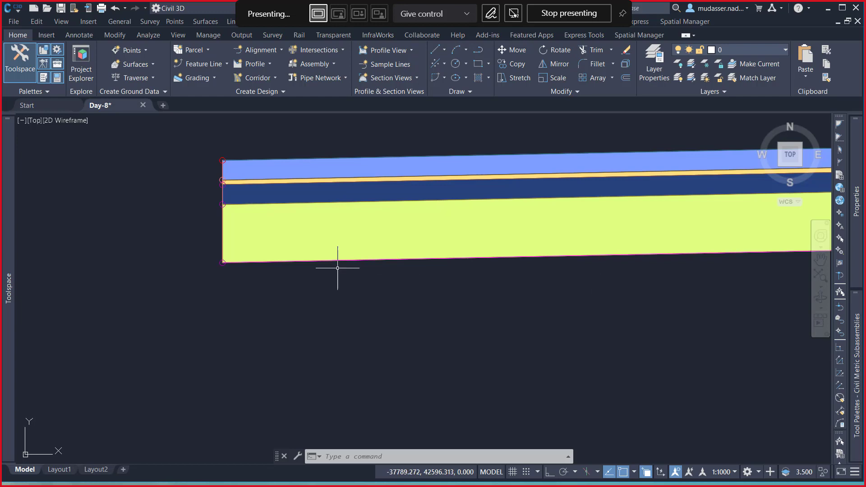
pyautogui.click(269, 262)
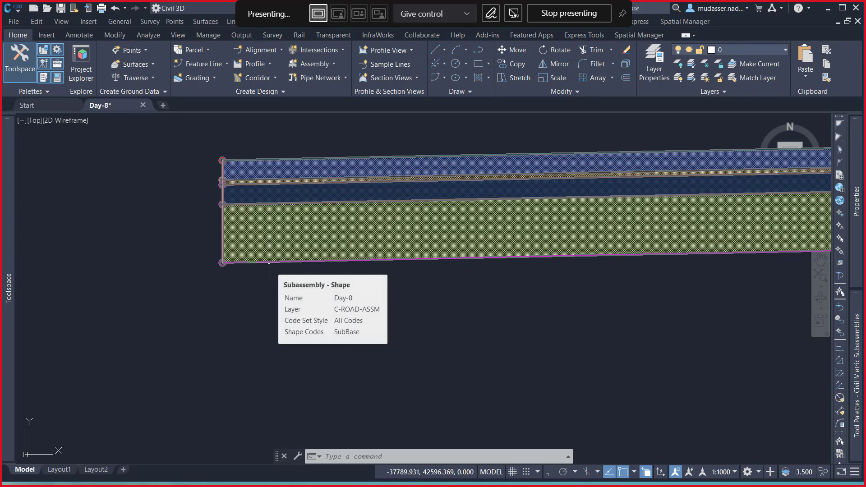
pyautogui.press('Escape')
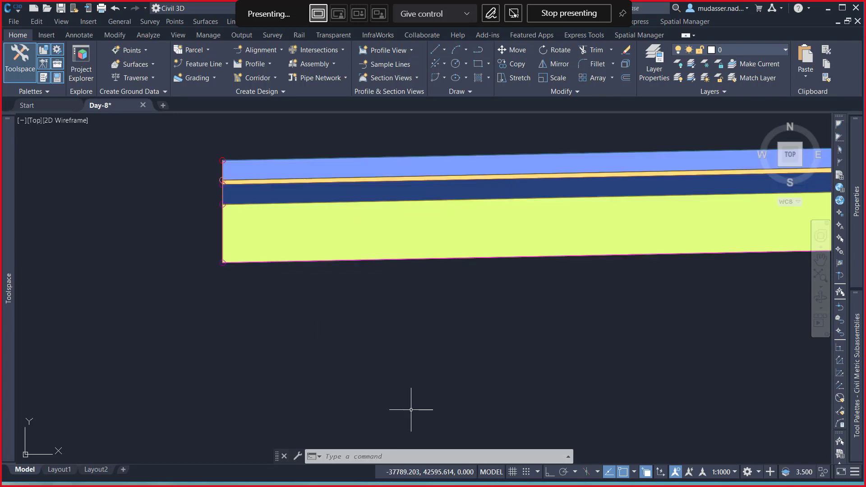
pyautogui.scroll(-5, 340, 274)
pyautogui.moveTo(468, 300); pyautogui.dragTo(356, 313, button='middle')
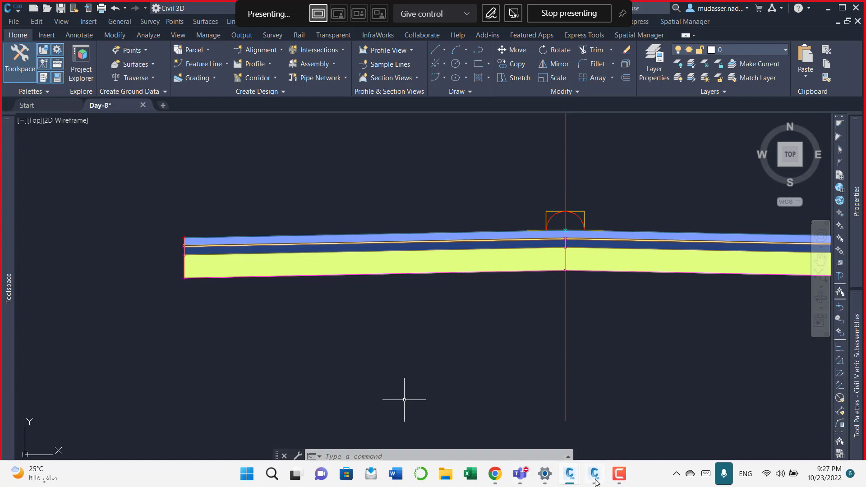
# Look at the flowchart in Subassembly Composer, return to Civil 3D and inspect the mirrored subassembly's Base and SubBase shapes
pyautogui.click(594, 479)
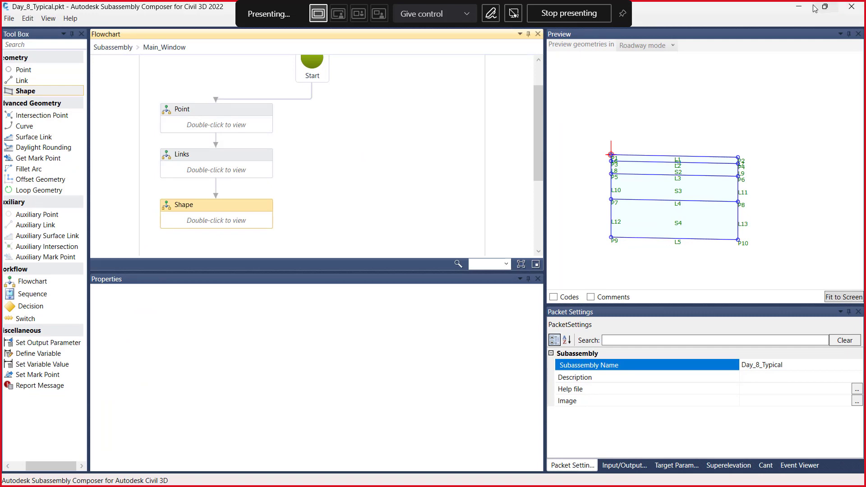
pyautogui.click(799, 7)
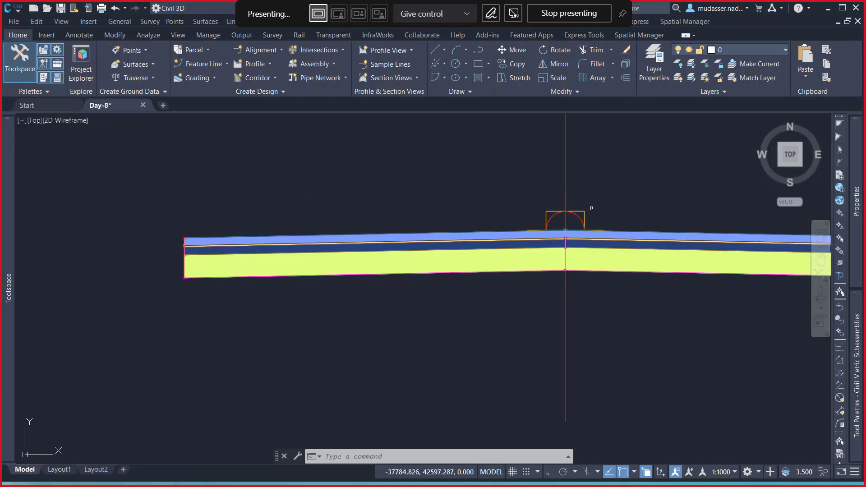
pyautogui.click(358, 274)
pyautogui.press('Escape')
pyautogui.click(338, 254)
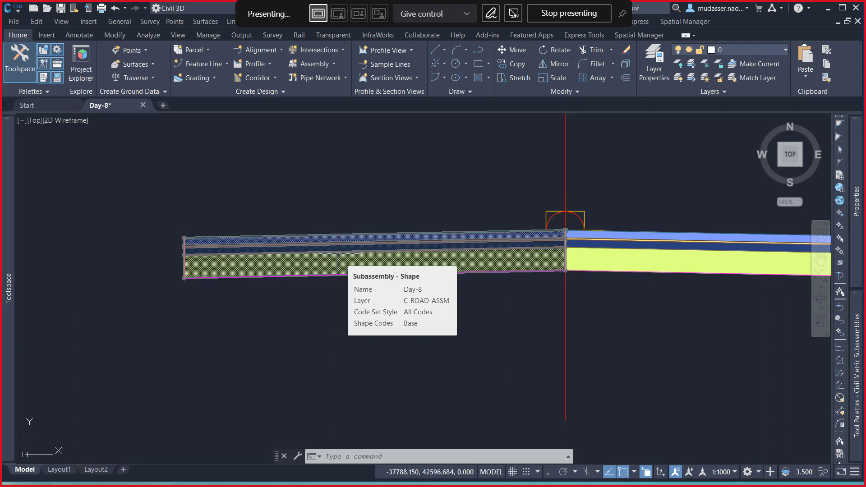
pyautogui.press('Escape')
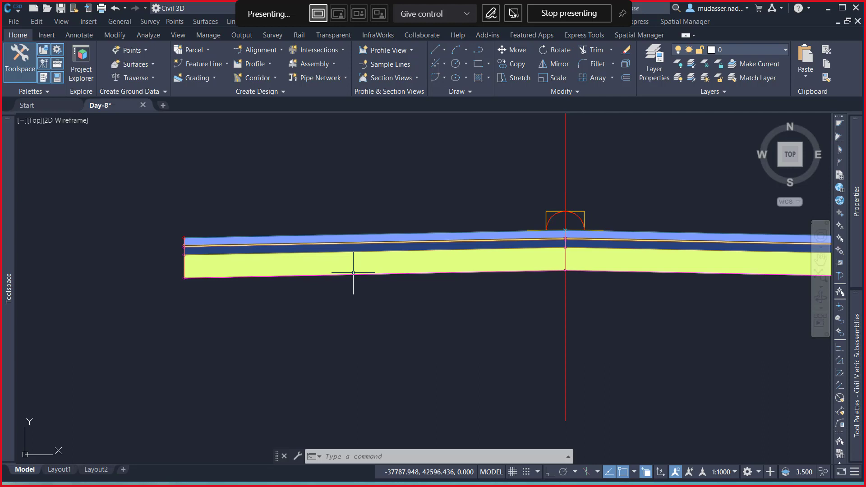
pyautogui.click(354, 273)
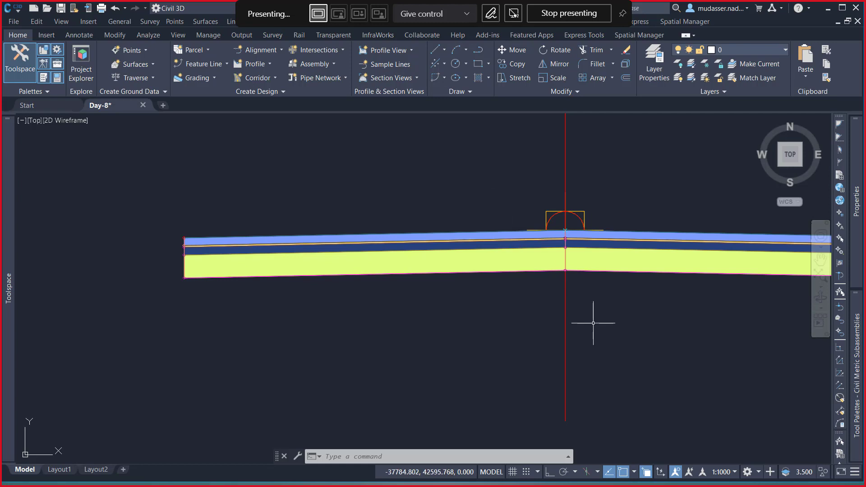
# Draw a polyline along the boundary between the Base and SubBase layers, from one outer edge through the centreline point to the other edge
pyautogui.moveTo(582, 323)
pyautogui.mouseDown(button='middle')
pyautogui.moveTo(417, 348)
pyautogui.moveTo(445, 346)
pyautogui.mouseUp(button='middle')
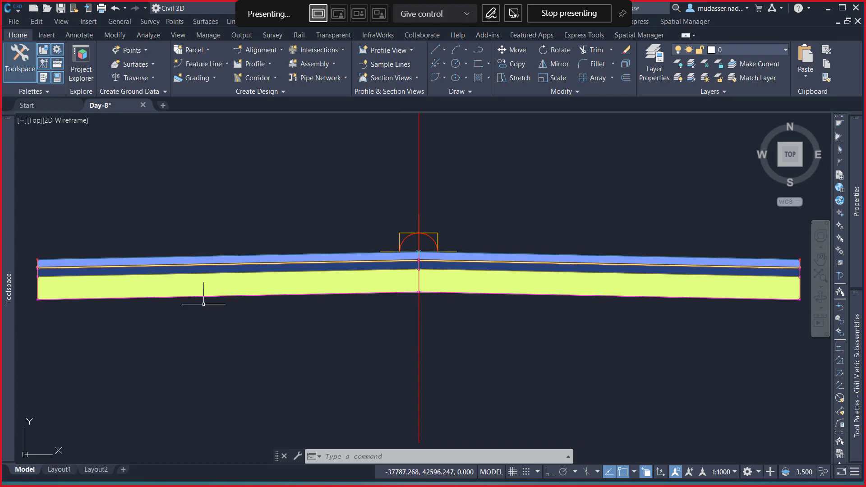
pyautogui.click(36, 276)
pyautogui.write('pl')
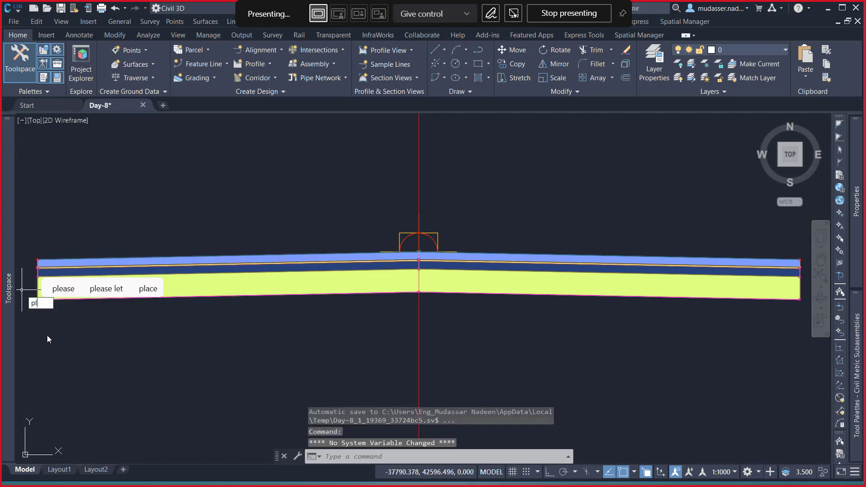
pyautogui.press('Return')
pyautogui.scroll(2, 31, 273)
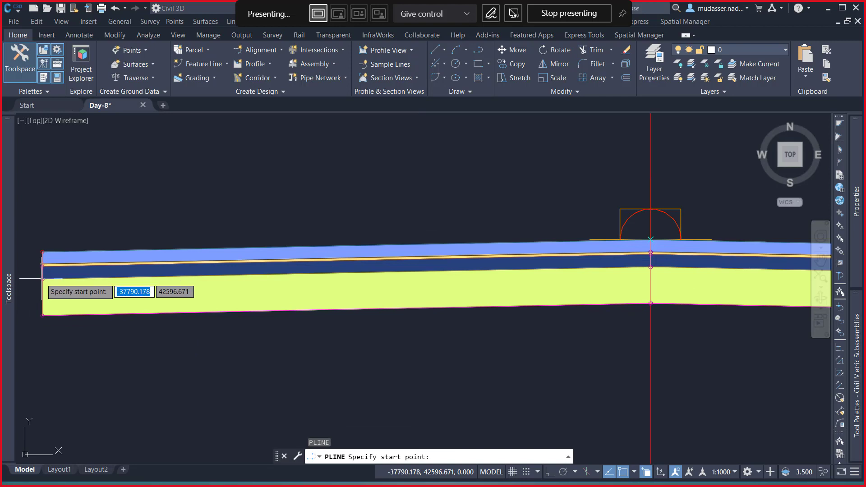
pyautogui.scroll(5, 41, 276)
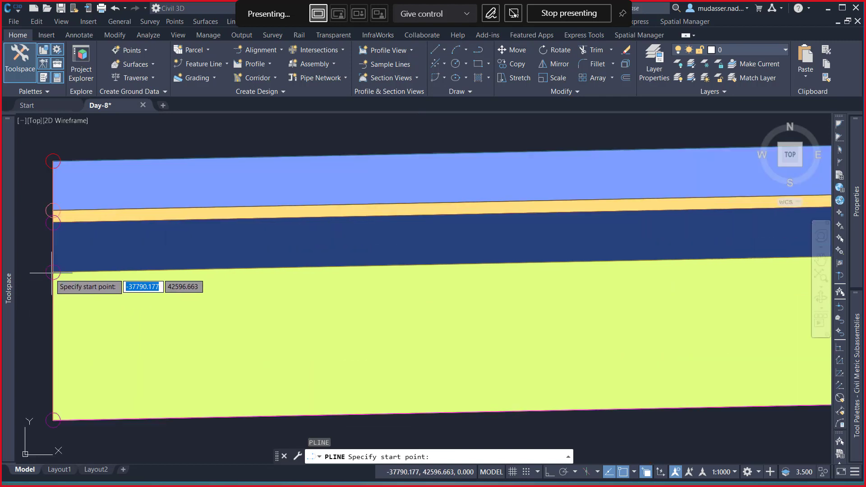
pyautogui.click(52, 271)
pyautogui.moveTo(9, 271)
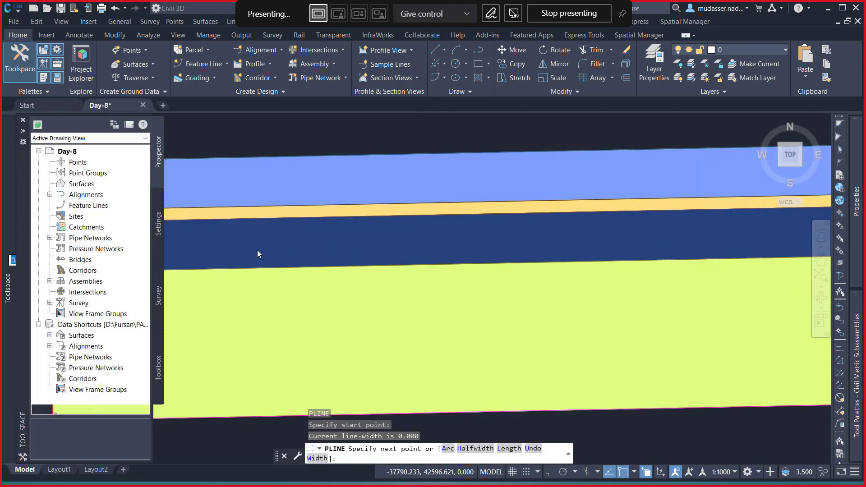
pyautogui.scroll(-6, 257, 250)
pyautogui.moveTo(598, 271); pyautogui.dragTo(437, 275, button='middle')
pyautogui.scroll(2, 438, 274)
pyautogui.scroll(-6, 440, 275)
pyautogui.scroll(5, 541, 260)
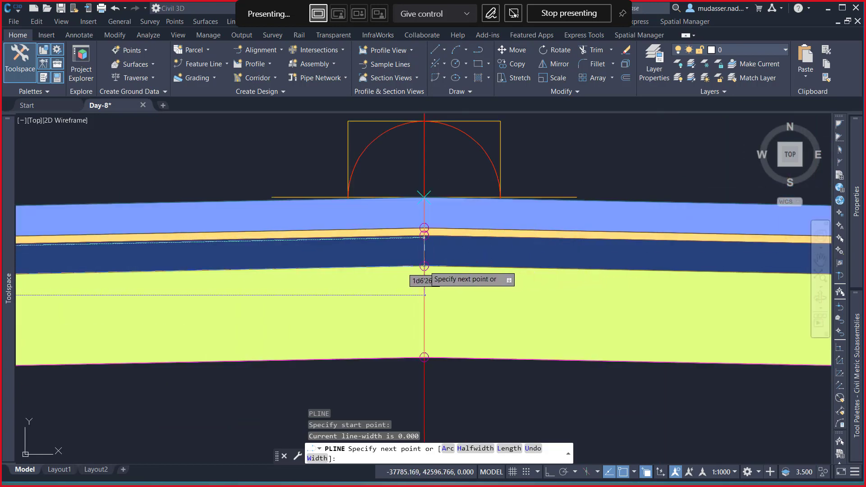
pyautogui.click(424, 267)
pyautogui.scroll(-6, 422, 266)
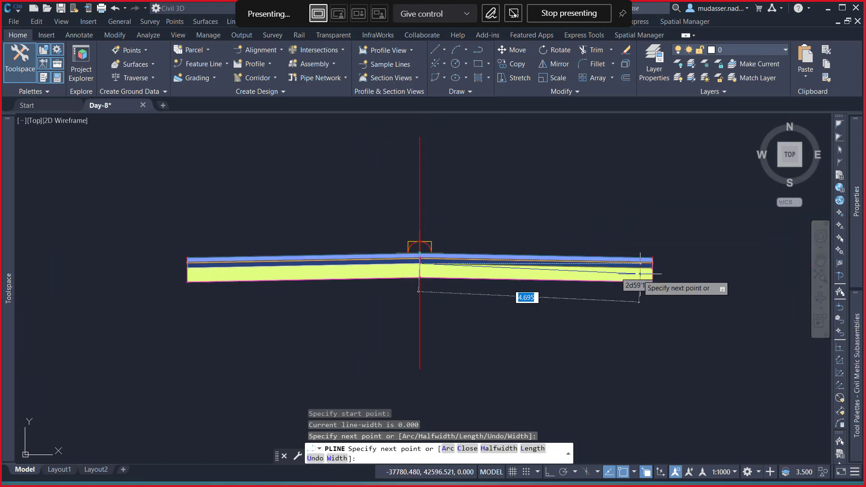
pyautogui.scroll(8, 638, 286)
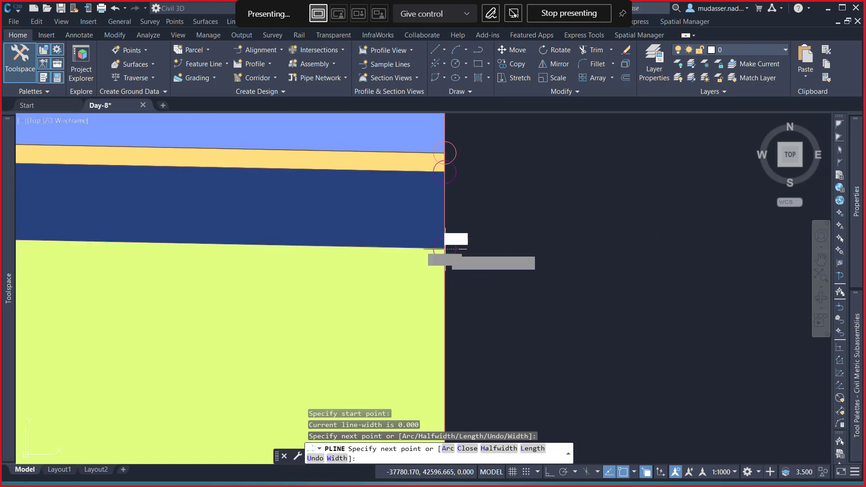
pyautogui.click(445, 249)
pyautogui.press('Return')
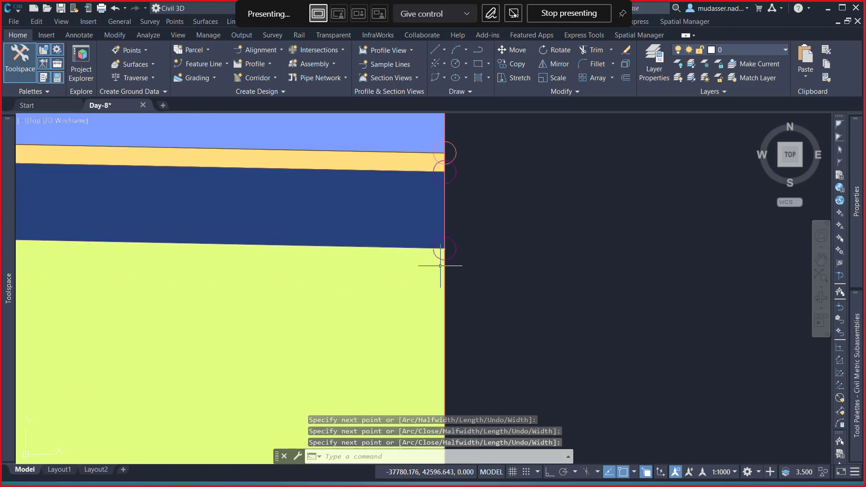
# Set the layer-boundary polyline's color to Red and its global width to 0.5
pyautogui.click(417, 247)
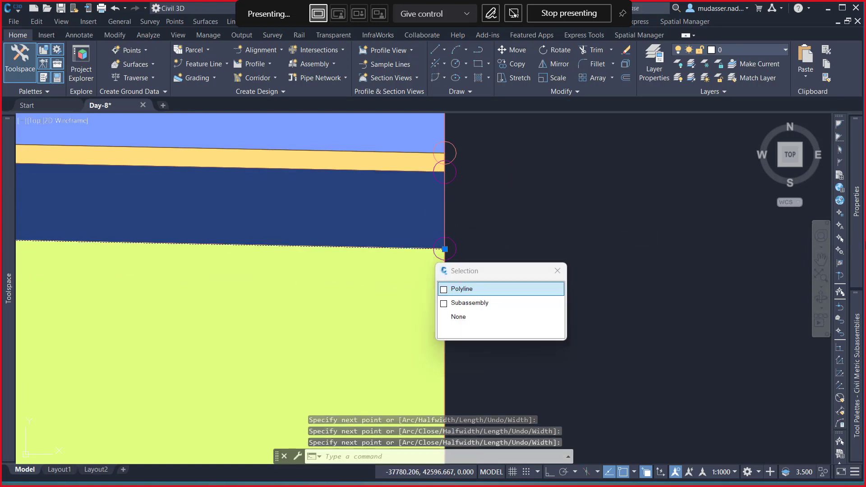
pyautogui.moveTo(860, 234)
pyautogui.click(764, 155)
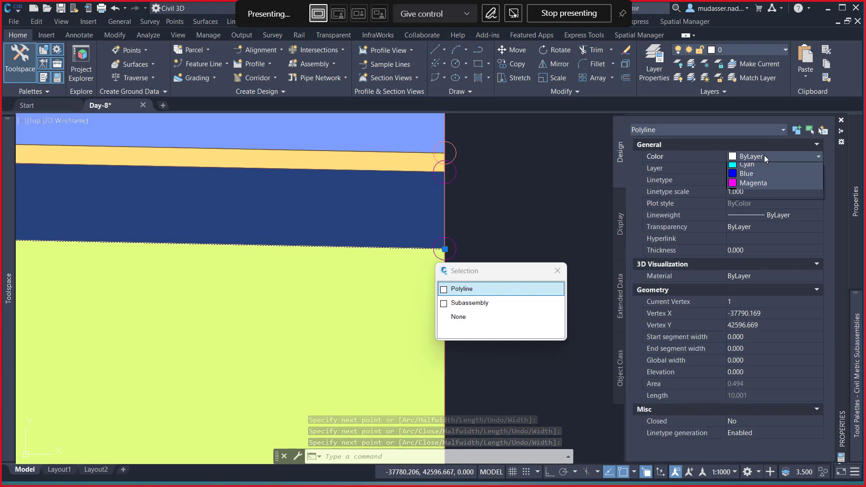
pyautogui.click(745, 186)
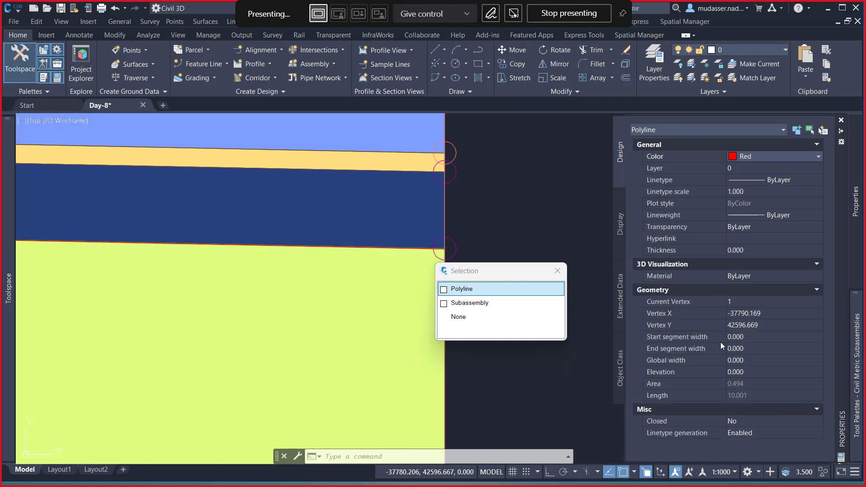
pyautogui.click(743, 361)
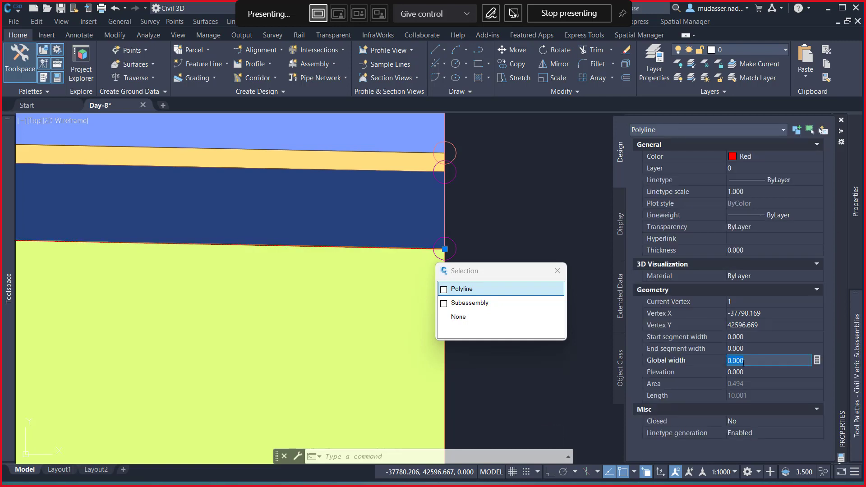
pyautogui.write('.5')
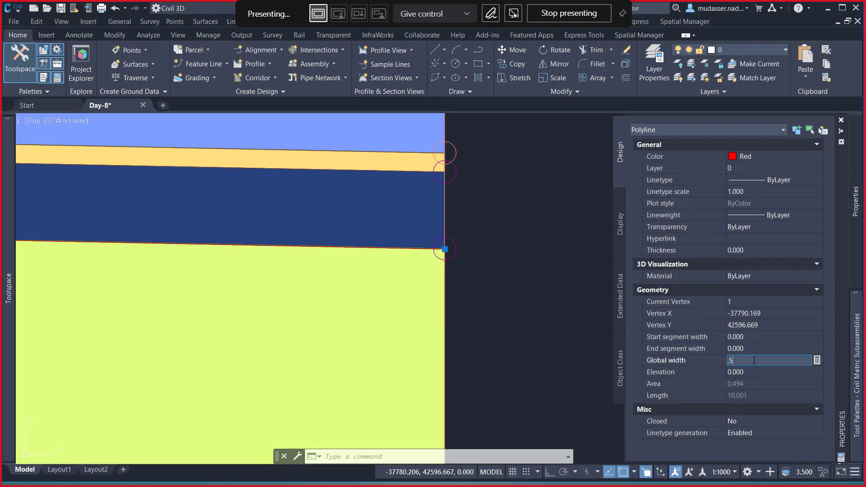
pyautogui.click(753, 373)
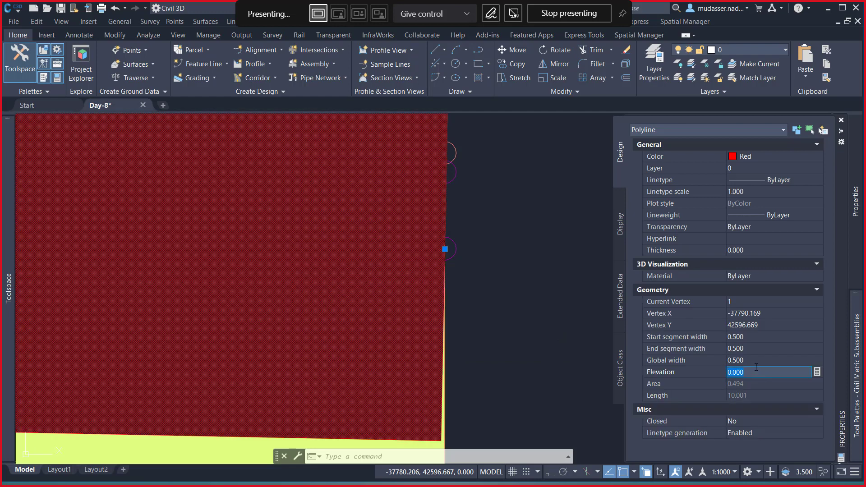
# Set the layer-boundary polyline's global width to 0.005
pyautogui.click(754, 360)
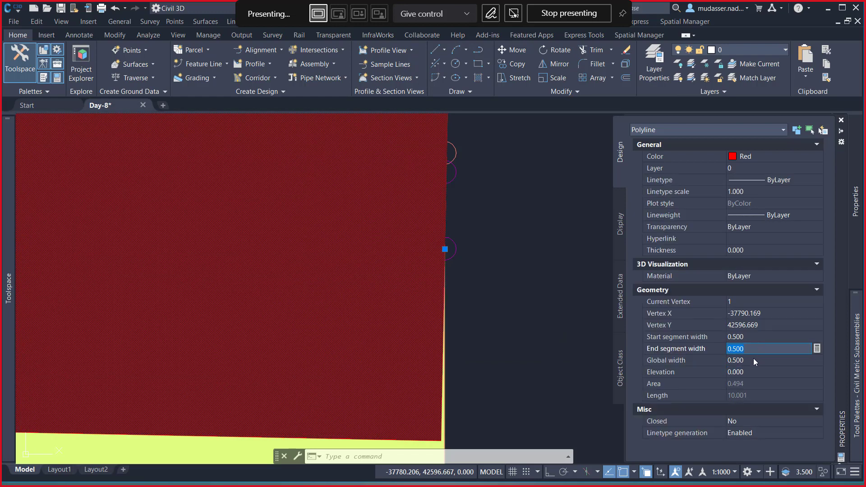
pyautogui.write('.0')
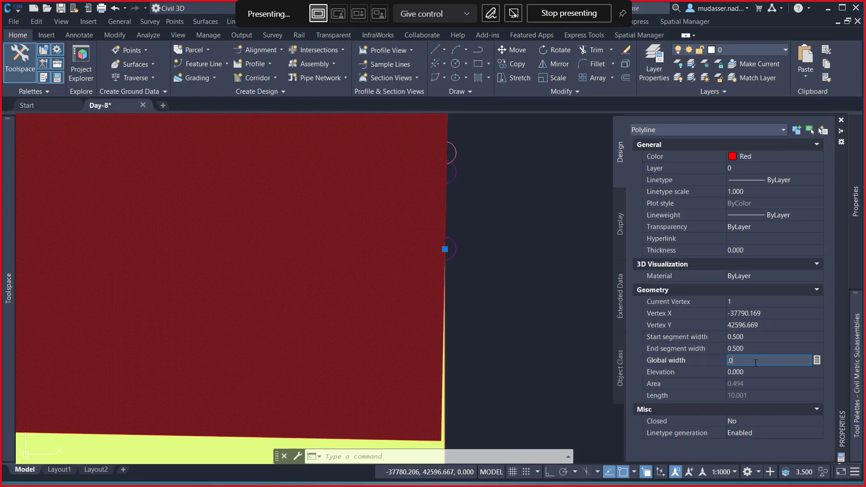
pyautogui.write('05')
pyautogui.press('Tab')
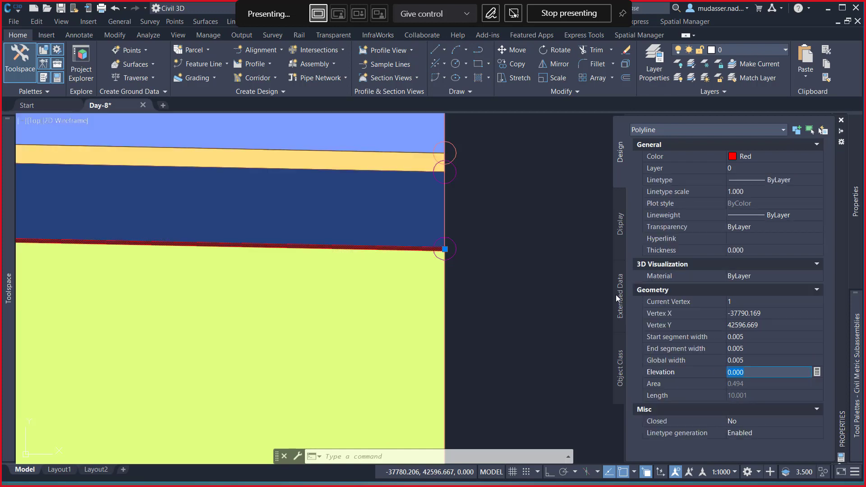
pyautogui.scroll(-4, 535, 284)
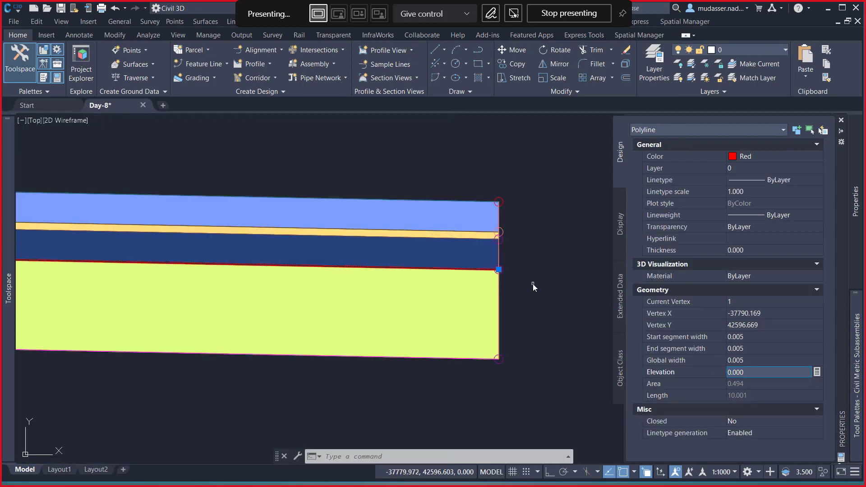
# Set the layer-boundary polyline's end segment width and global width to 0.025
pyautogui.moveTo(856, 200)
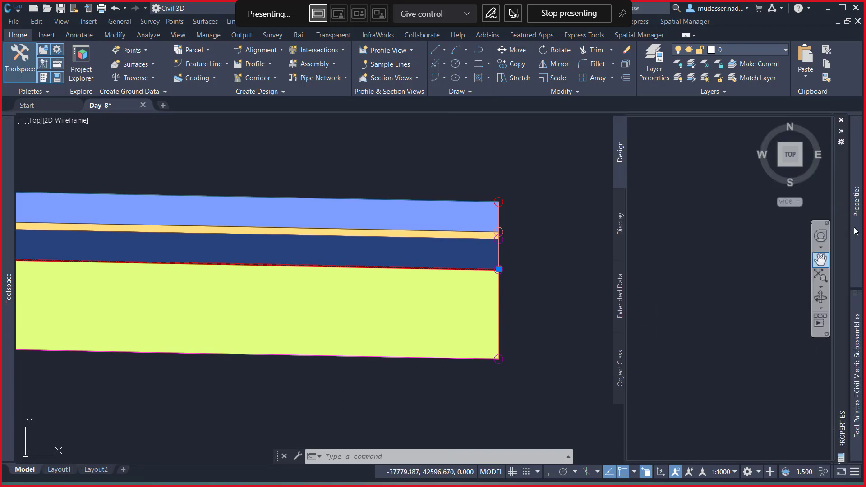
pyautogui.click(747, 348)
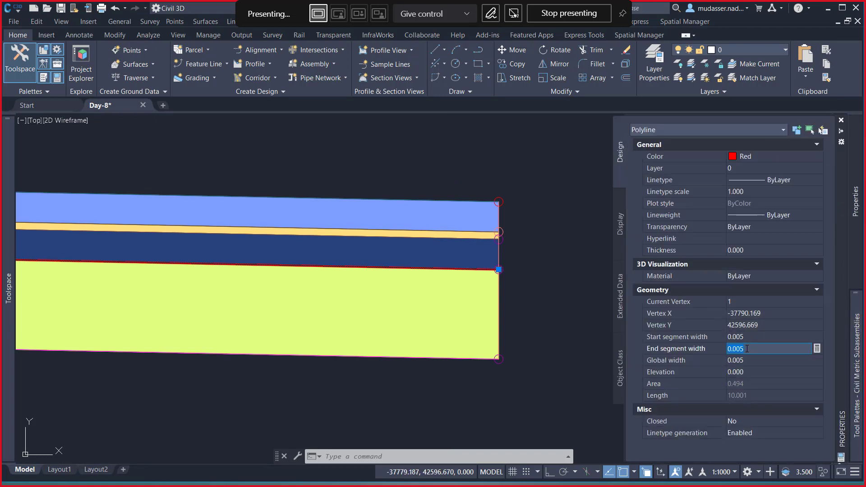
pyautogui.write('0.025')
pyautogui.press('Tab')
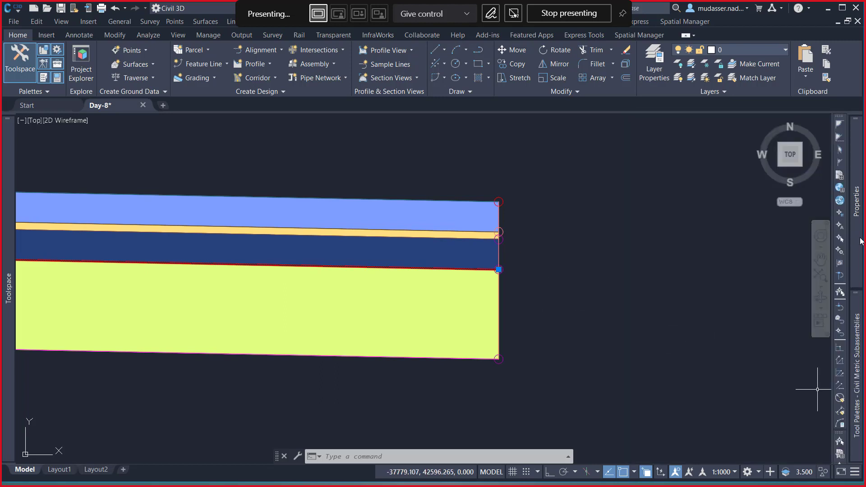
pyautogui.moveTo(857, 242)
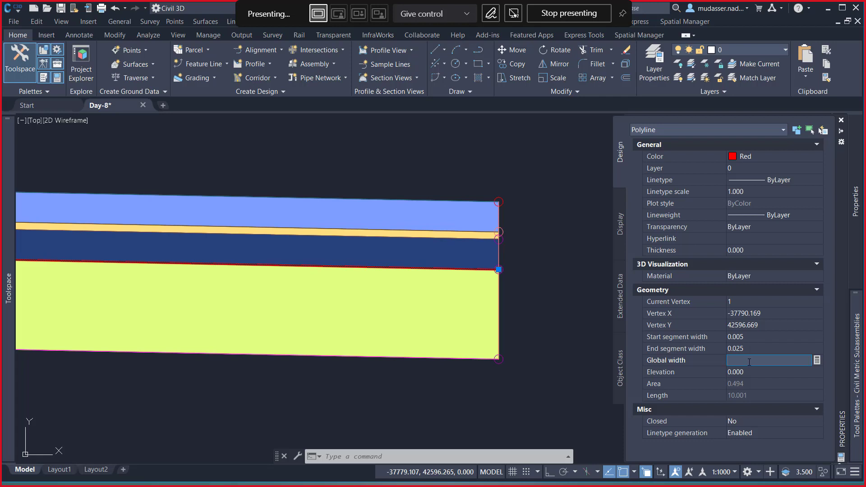
pyautogui.write('0.025')
pyautogui.press('Return')
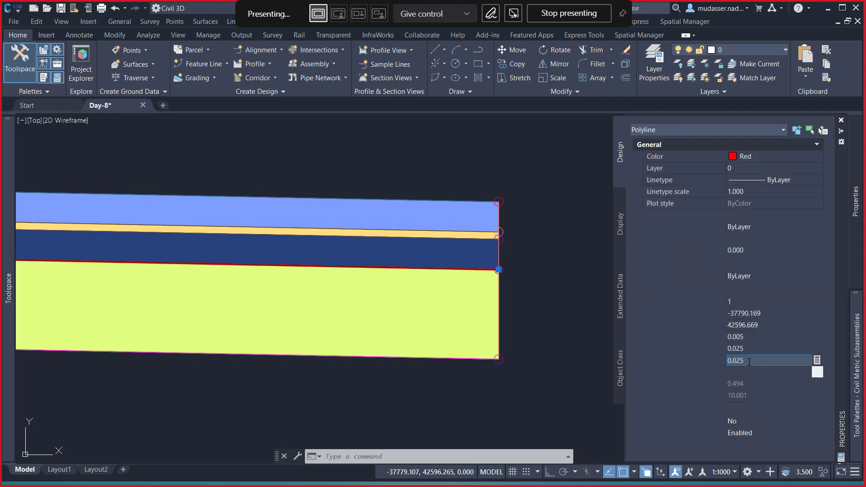
pyautogui.scroll(-5, 396, 243)
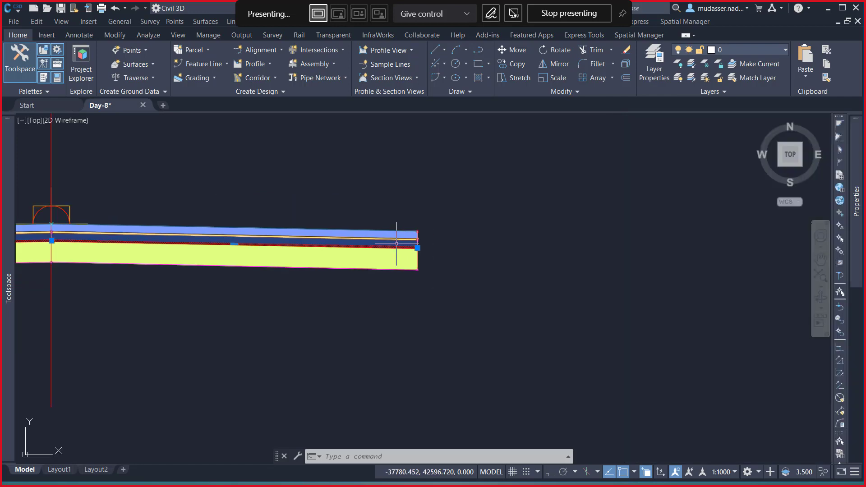
# Bring the red layer-boundary polyline to the front of the display order
pyautogui.scroll(8, 396, 244)
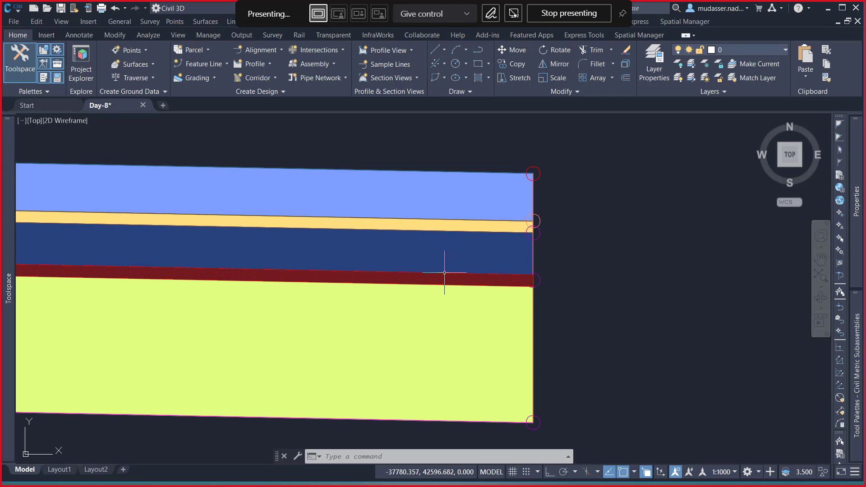
pyautogui.click(445, 273)
pyautogui.scroll(-4, 457, 248)
pyautogui.rightClick(547, 238)
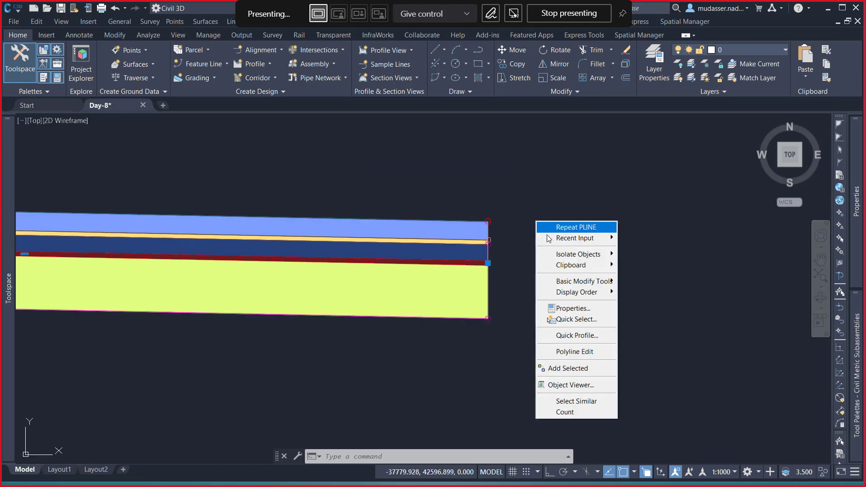
pyautogui.moveTo(582, 292)
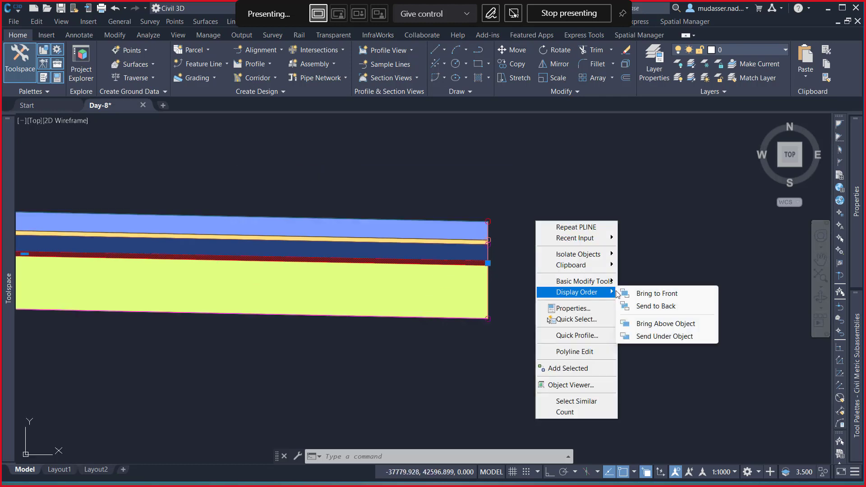
pyautogui.click(651, 294)
# Copy the red polyline from its outer end at the Base/SubBase boundary down to the bottom outer corner of the SubBase
pyautogui.scroll(4, 486, 261)
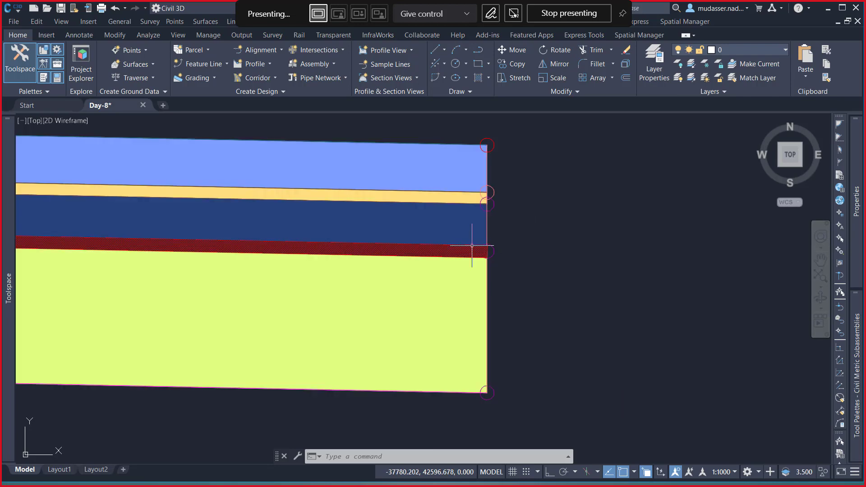
pyautogui.click(472, 245)
pyautogui.write('co')
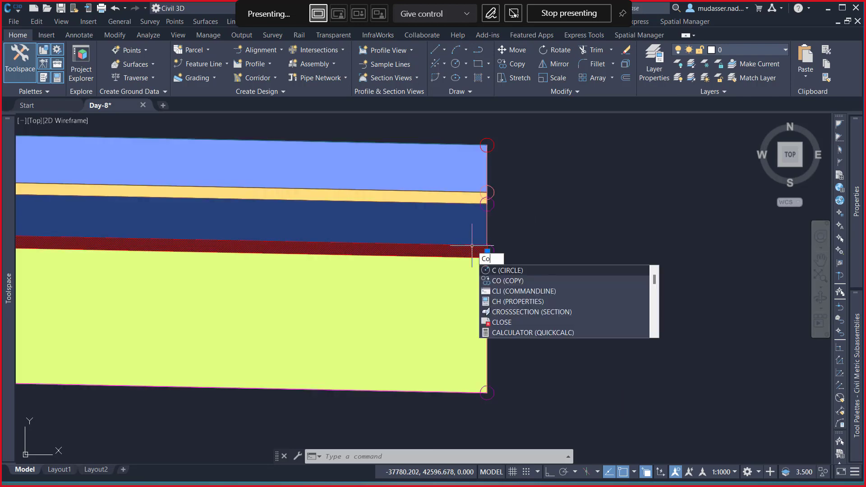
pyautogui.press('Return')
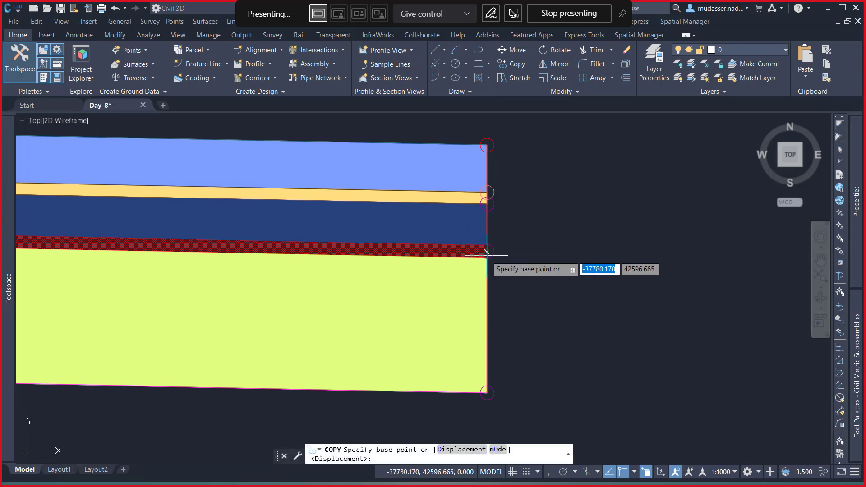
pyautogui.click(489, 258)
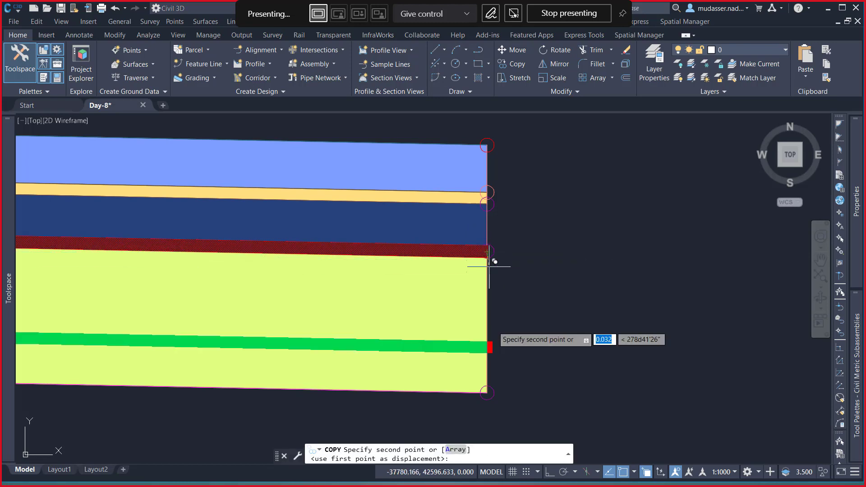
pyautogui.click(486, 392)
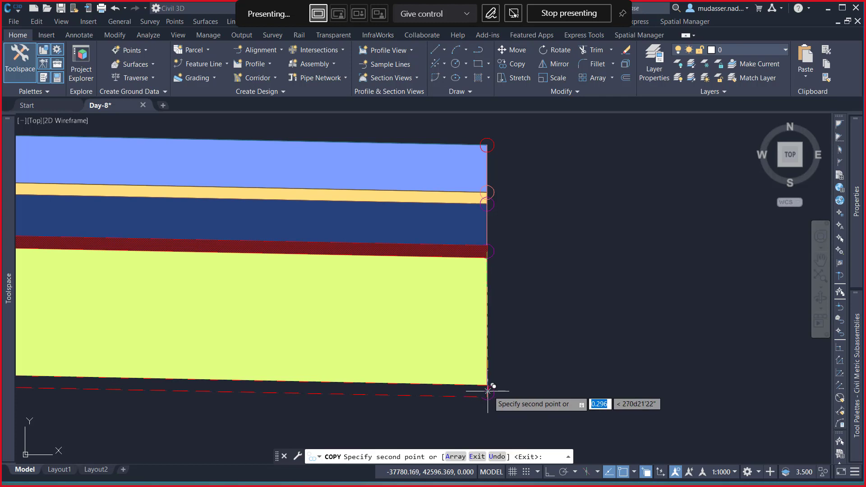
pyautogui.scroll(-2, 555, 331)
pyautogui.scroll(-2, 557, 330)
pyautogui.press('Escape')
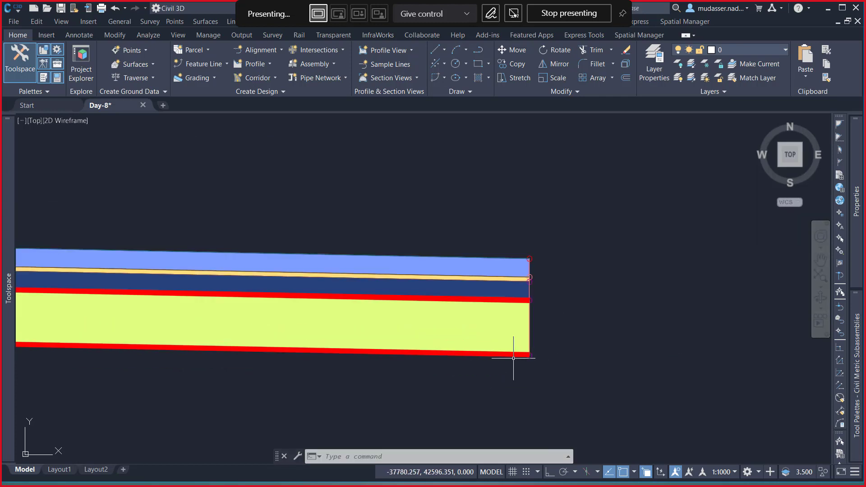
# Set the color of the copied polyline along the SubBase bottom to Blue
pyautogui.click(521, 355)
pyautogui.moveTo(856, 221)
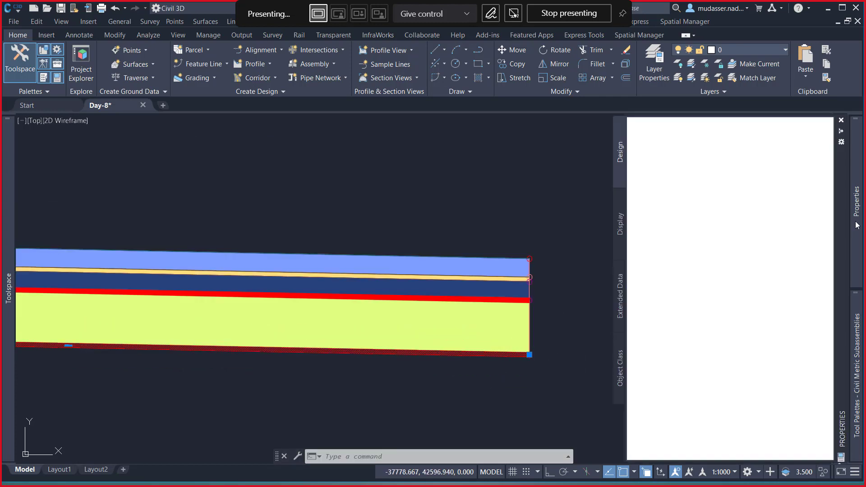
pyautogui.click(793, 159)
pyautogui.click(793, 158)
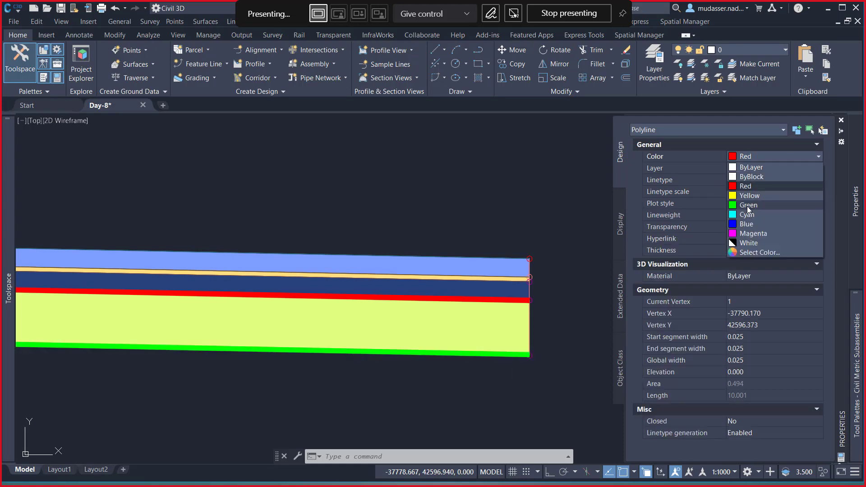
pyautogui.click(747, 224)
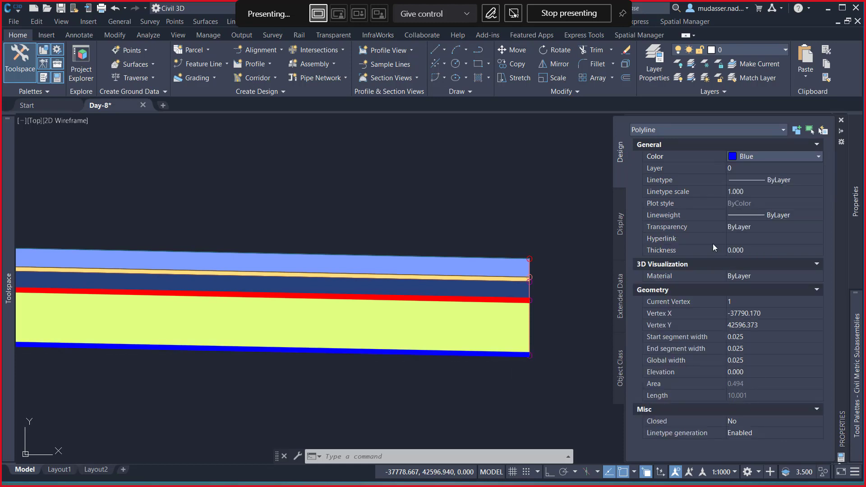
# Examine the red and blue boundary lines of the road section at the centreline and at the outer edge
pyautogui.scroll(-3, 637, 286)
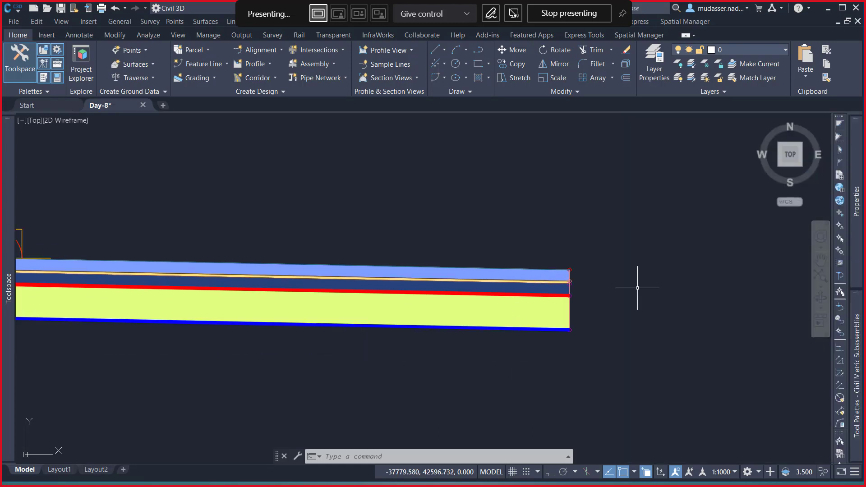
pyautogui.scroll(3, 311, 315)
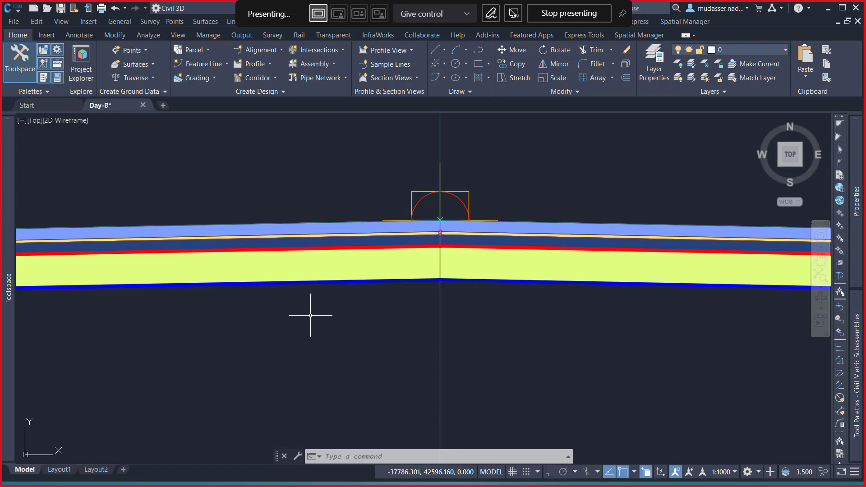
pyautogui.scroll(4, 456, 234)
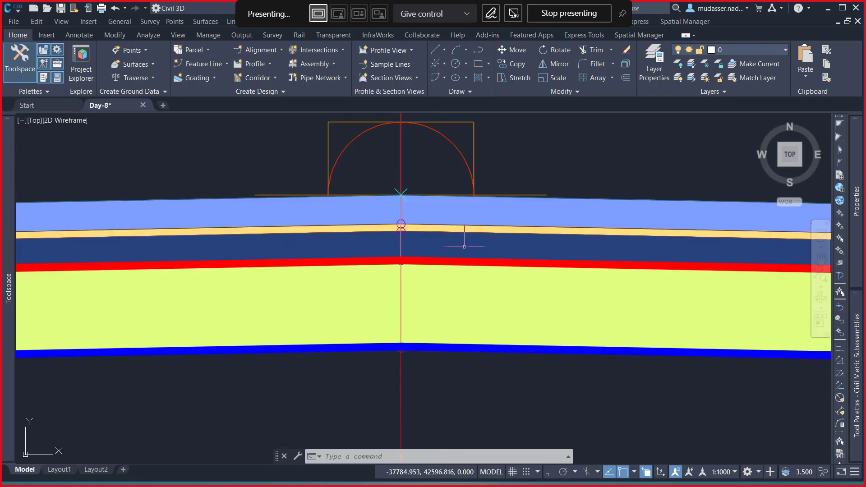
pyautogui.click(463, 259)
pyautogui.press('Escape')
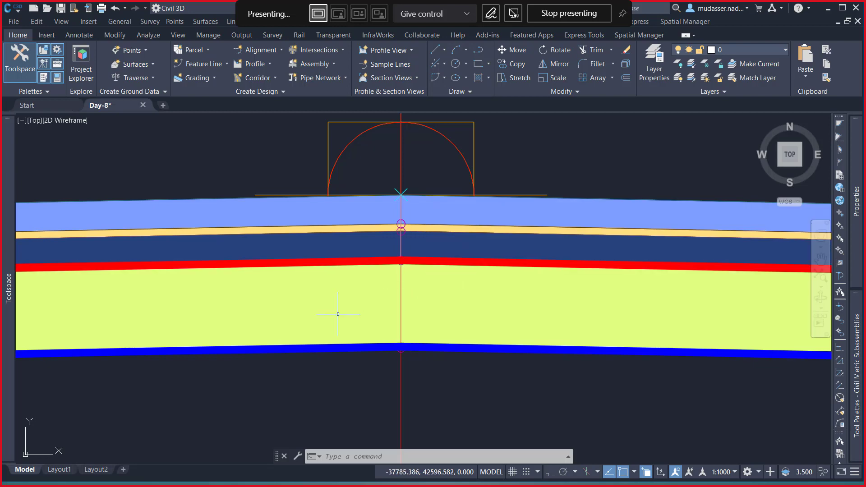
pyautogui.scroll(-3, 304, 255)
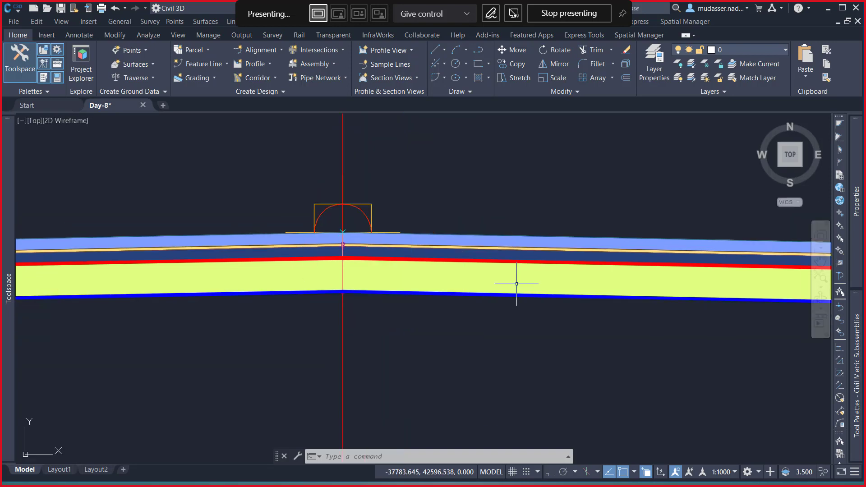
pyautogui.moveTo(605, 313); pyautogui.dragTo(243, 339, button='middle')
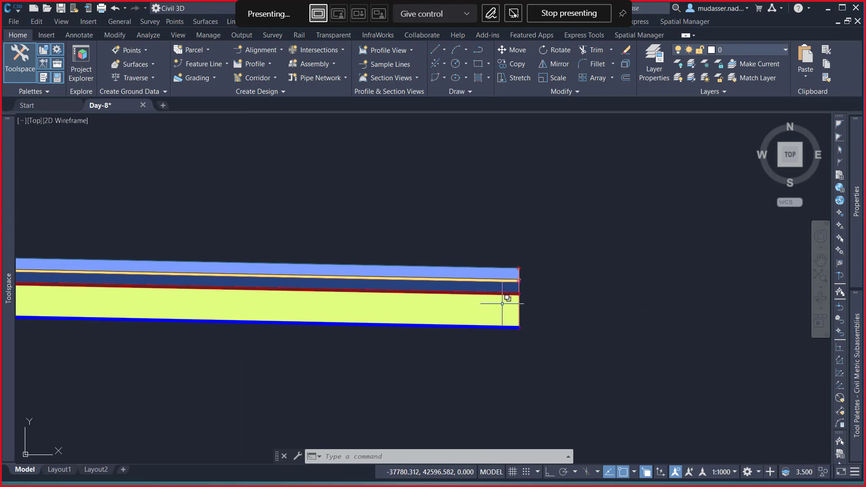
pyautogui.scroll(4, 504, 303)
pyautogui.scroll(-3, 489, 306)
pyautogui.scroll(3, 507, 300)
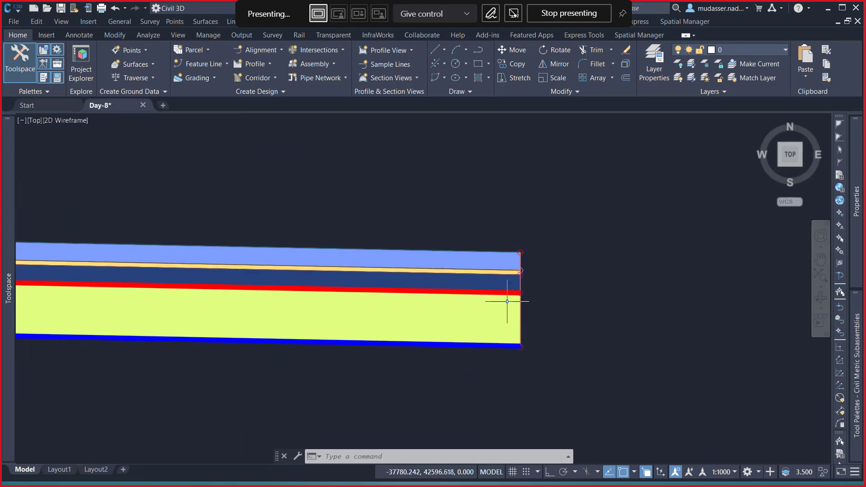
# Examine the stacked pavement layers and their edge points at the outer end of the assembly's right lane
pyautogui.scroll(4, 527, 287)
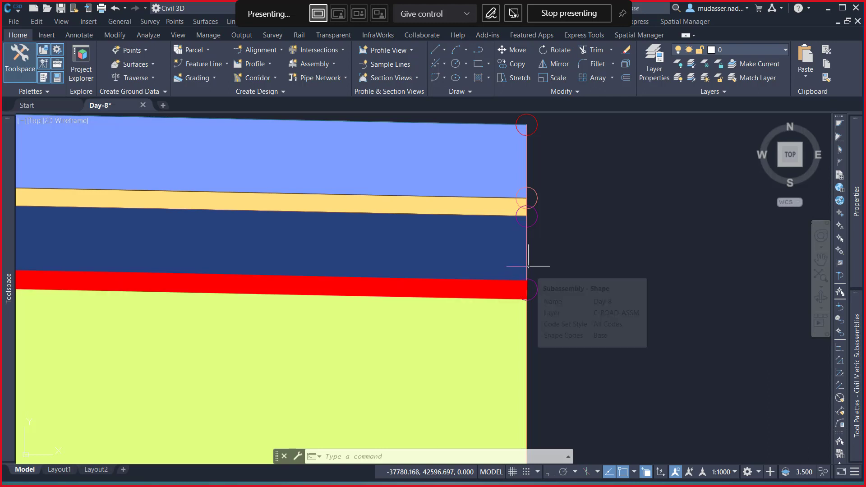
pyautogui.scroll(-4, 524, 144)
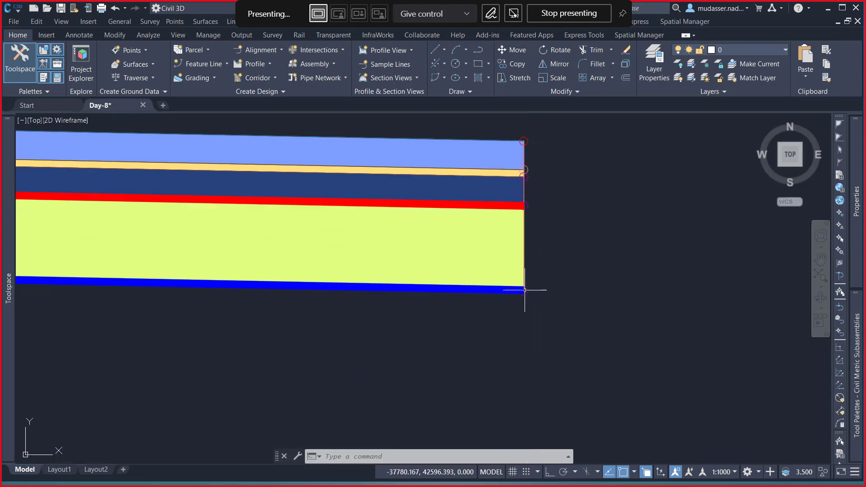
pyautogui.hotkey('ctrl', 'a')
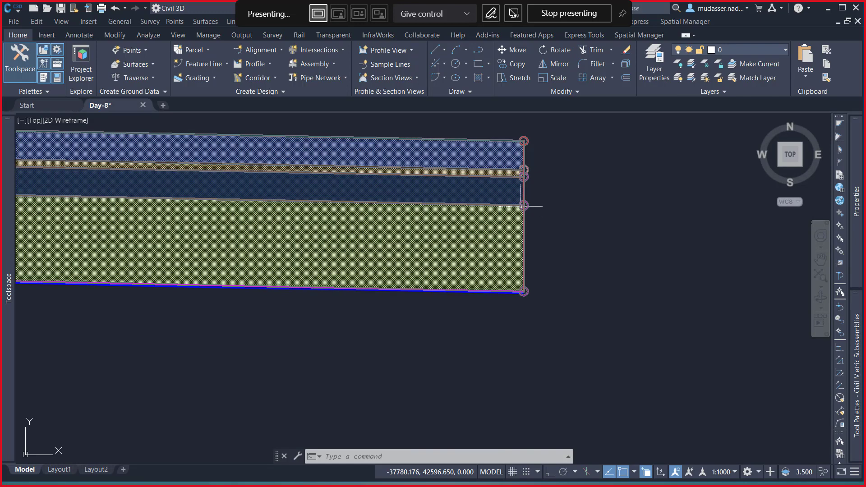
pyautogui.press('Escape')
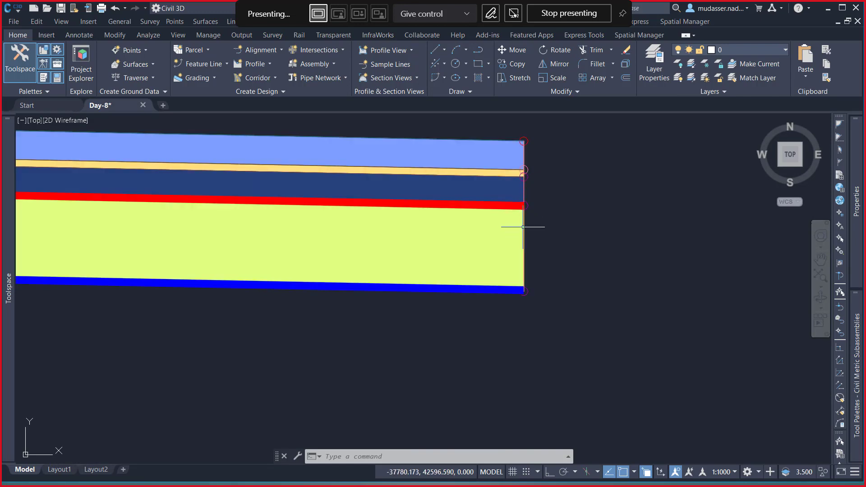
pyautogui.moveTo(522, 226); pyautogui.dragTo(527, 245, button='middle')
pyautogui.scroll(2, 526, 235)
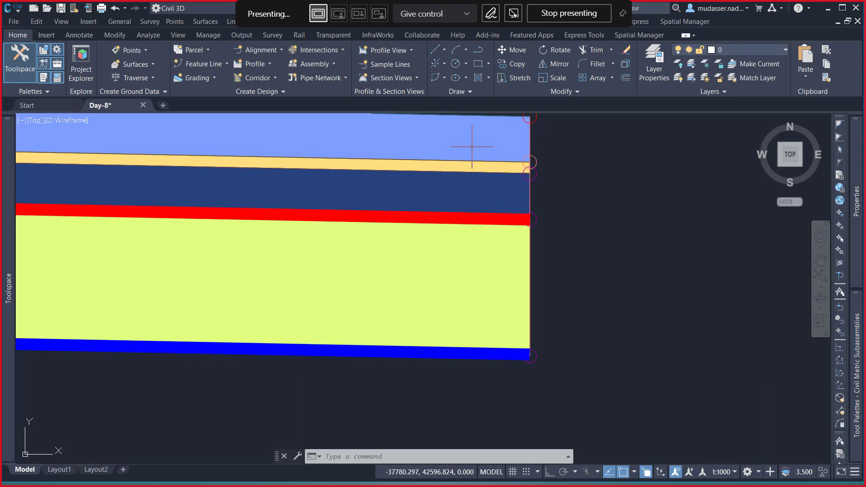
pyautogui.scroll(-3, 471, 142)
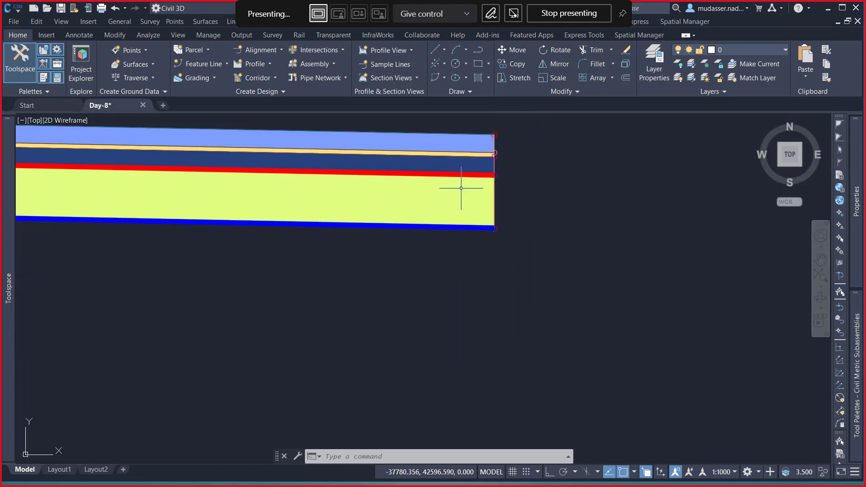
pyautogui.scroll(2, 460, 183)
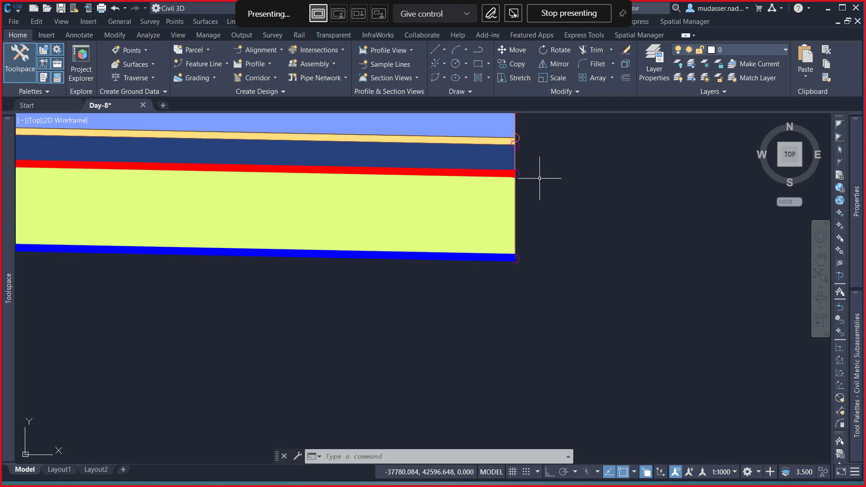
pyautogui.scroll(4, 510, 176)
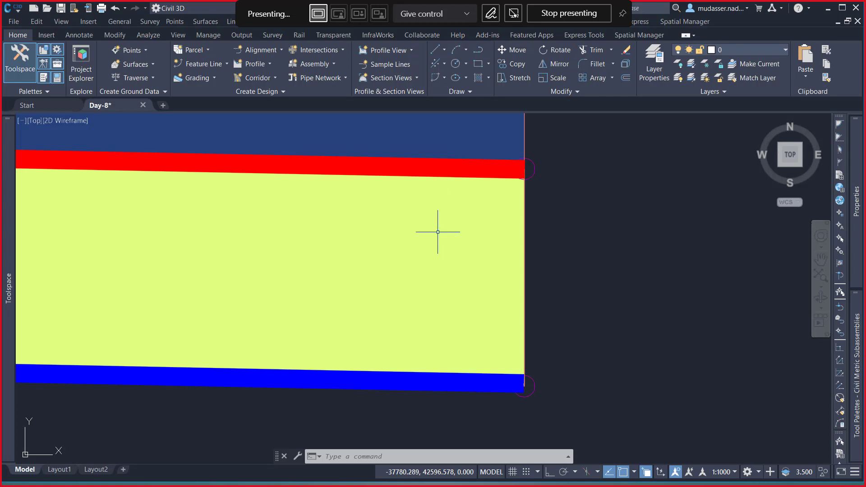
pyautogui.scroll(-4, 437, 232)
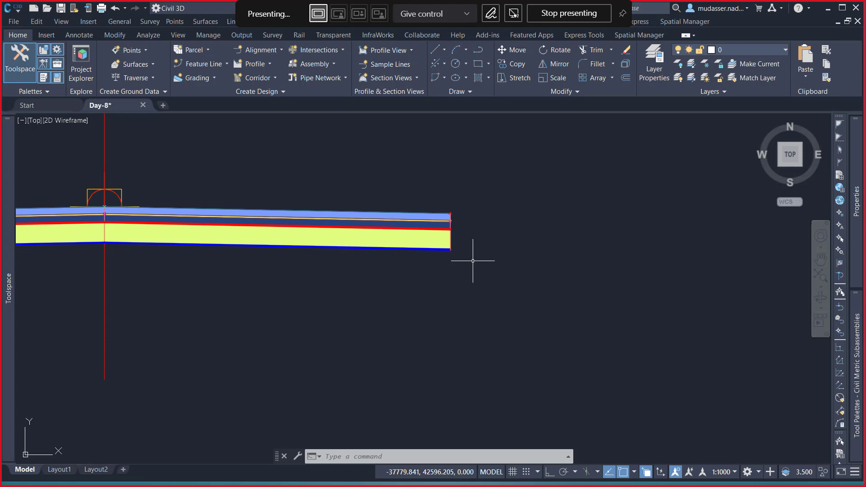
pyautogui.moveTo(474, 246); pyautogui.dragTo(585, 283, button='middle')
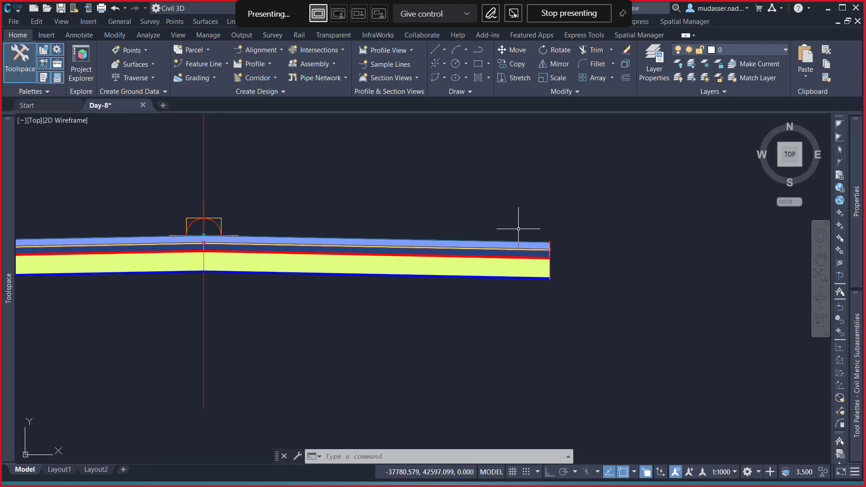
pyautogui.scroll(5, 539, 259)
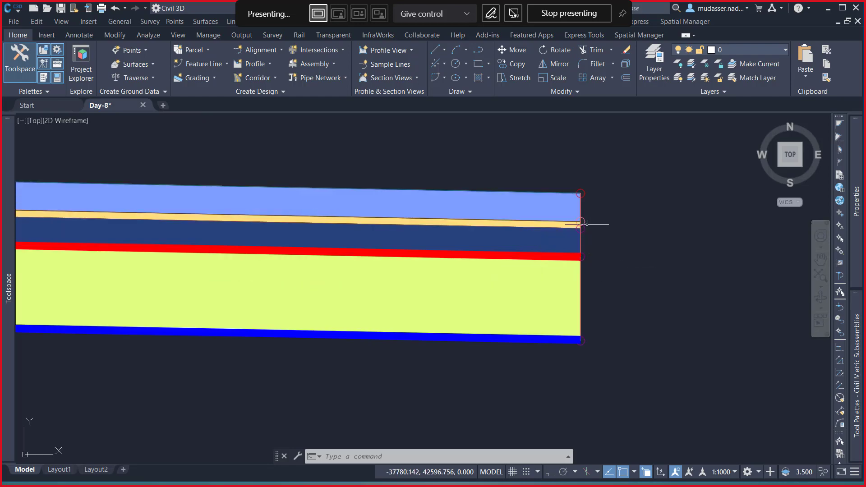
pyautogui.click(581, 195)
pyautogui.scroll(2, 581, 198)
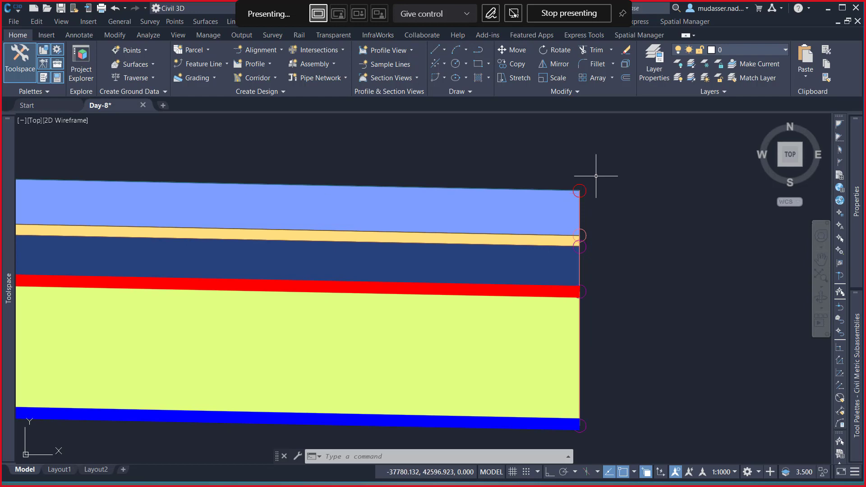
pyautogui.scroll(-5, 542, 246)
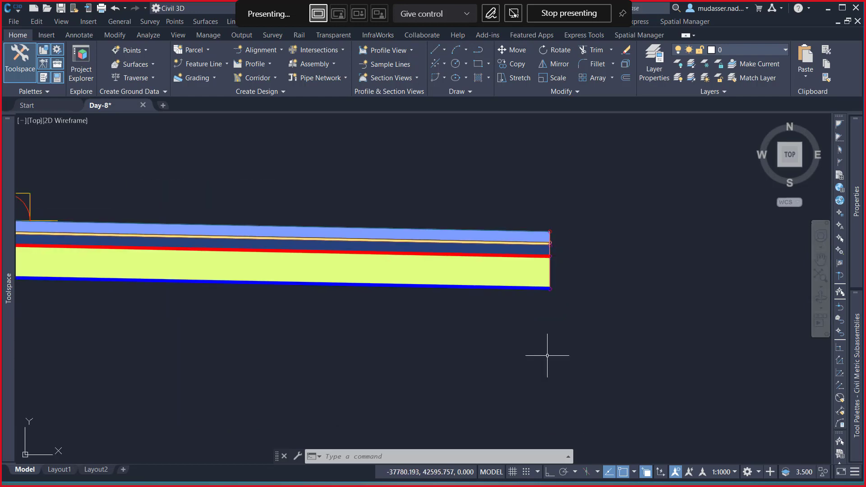
# Switch to Subassembly Composer to review the Day_8_Typical flowchart and geometry preview, and return to the Civil 3D drawing
pyautogui.click(596, 477)
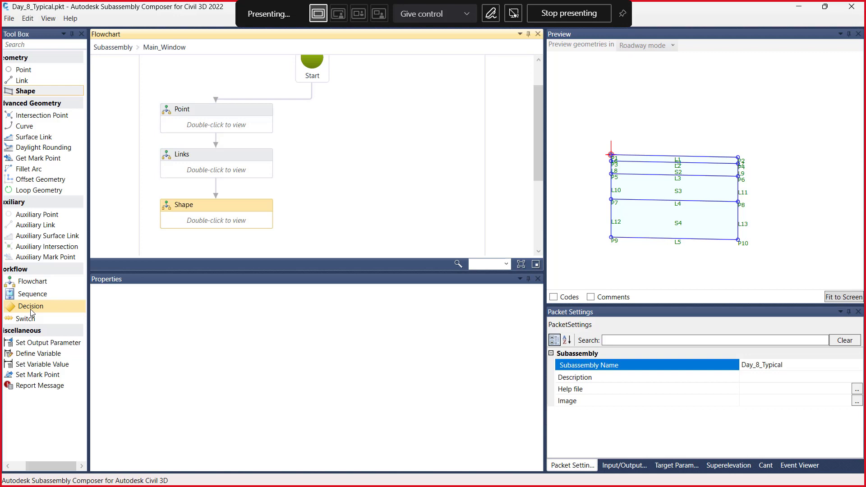
pyautogui.click(800, 9)
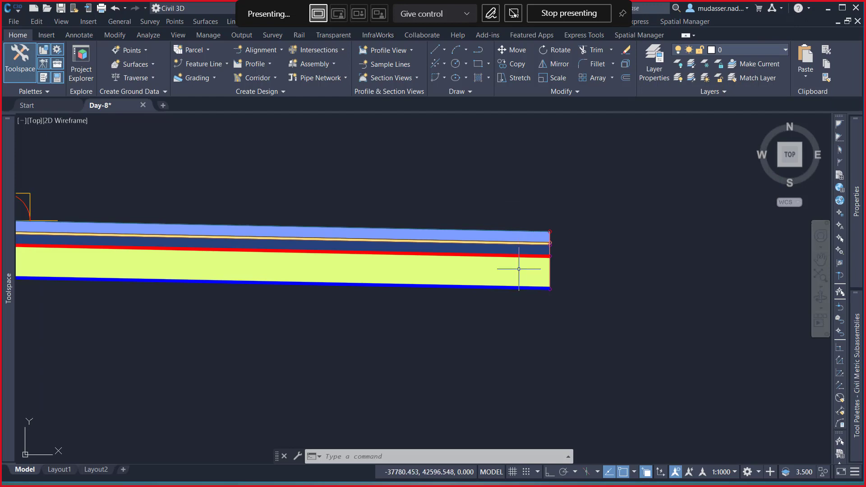
pyautogui.moveTo(570, 483)
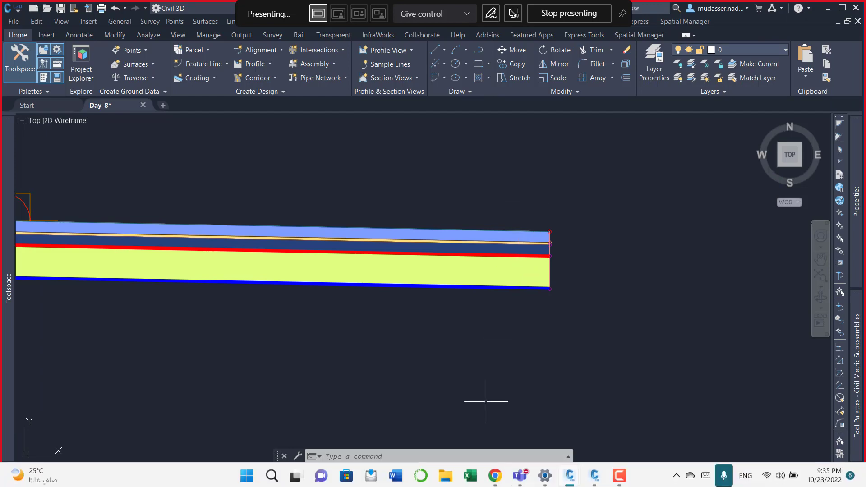
pyautogui.click(595, 477)
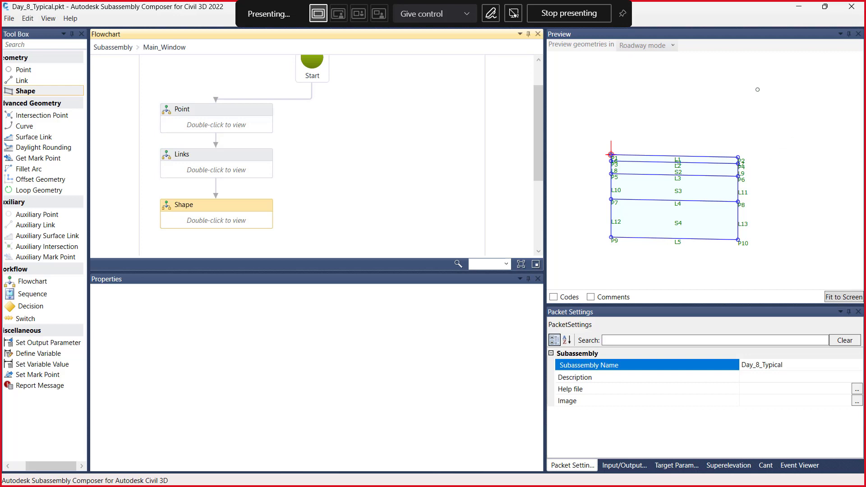
pyautogui.click(799, 7)
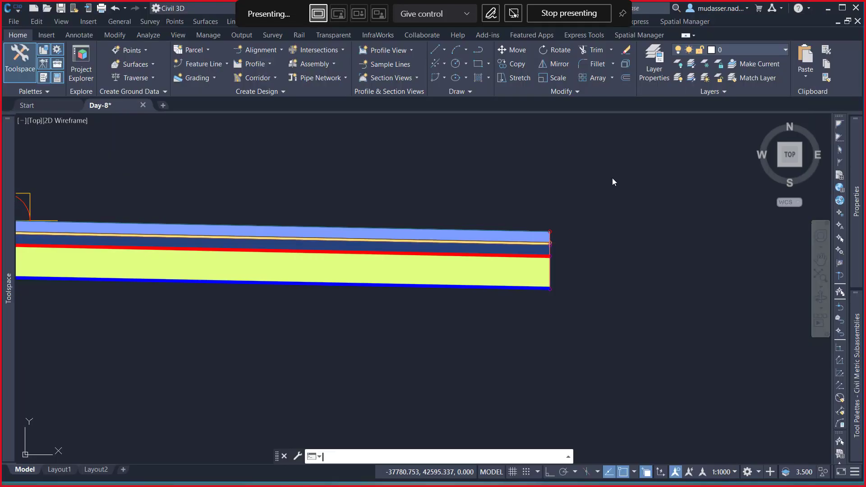
# Inspect the road assembly around its centreline, including the top pavement layer of the left-lane subassembly
pyautogui.moveTo(507, 290); pyautogui.dragTo(529, 291, button='middle')
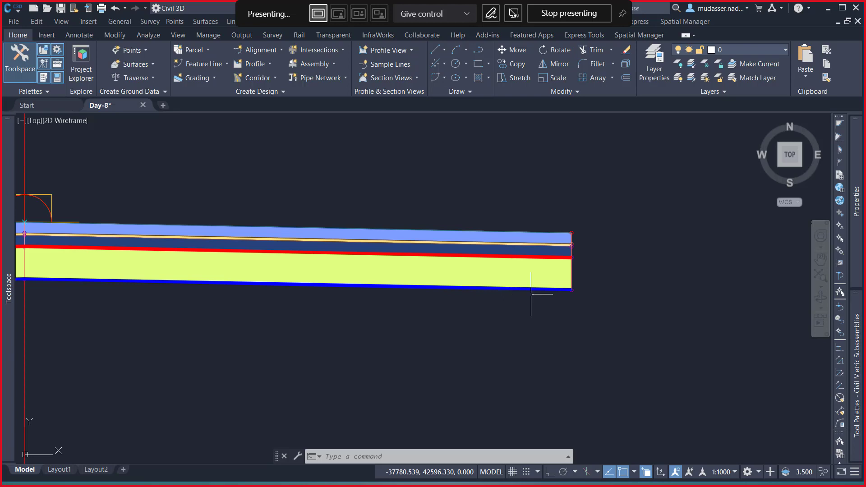
pyautogui.moveTo(510, 267); pyautogui.dragTo(657, 275, button='middle')
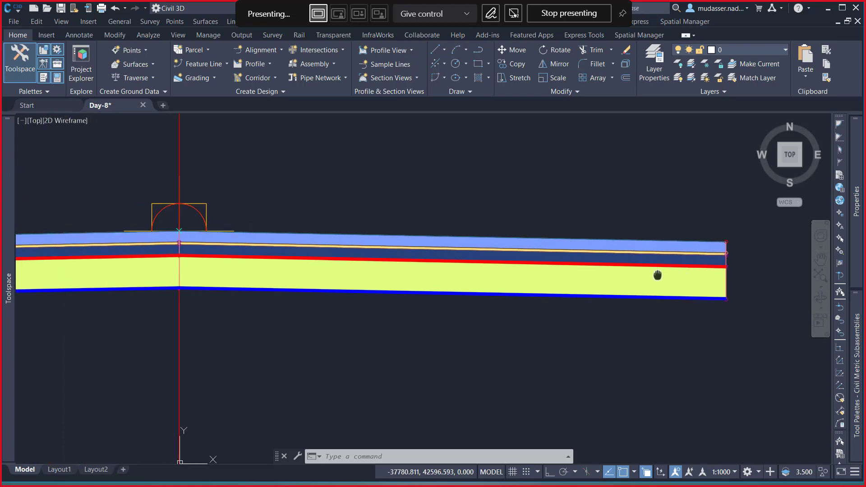
pyautogui.scroll(-4, 658, 257)
pyautogui.scroll(3, 444, 260)
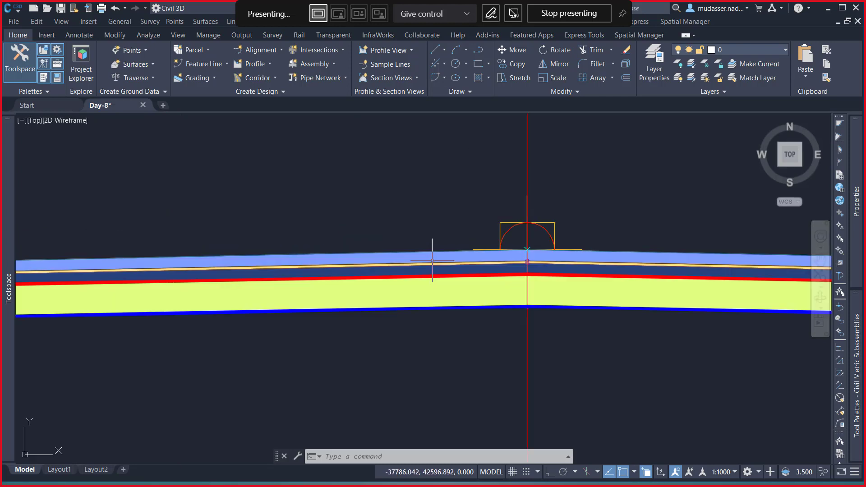
pyautogui.moveTo(432, 260)
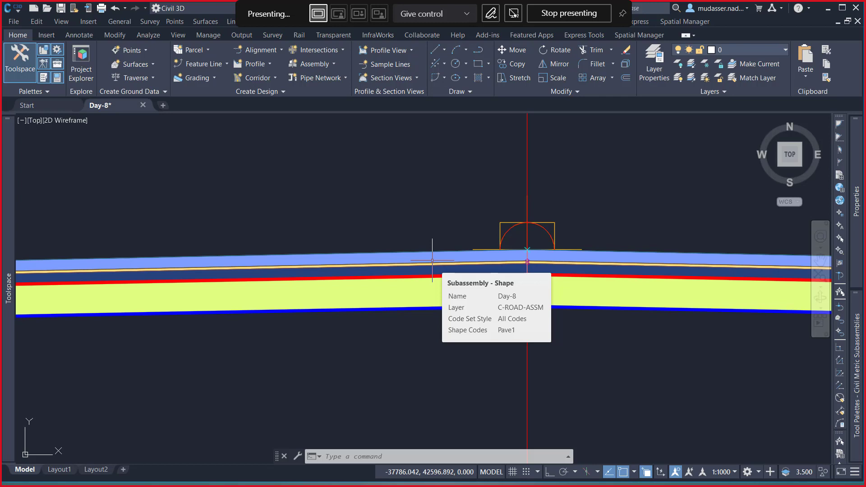
pyautogui.scroll(-3, 472, 297)
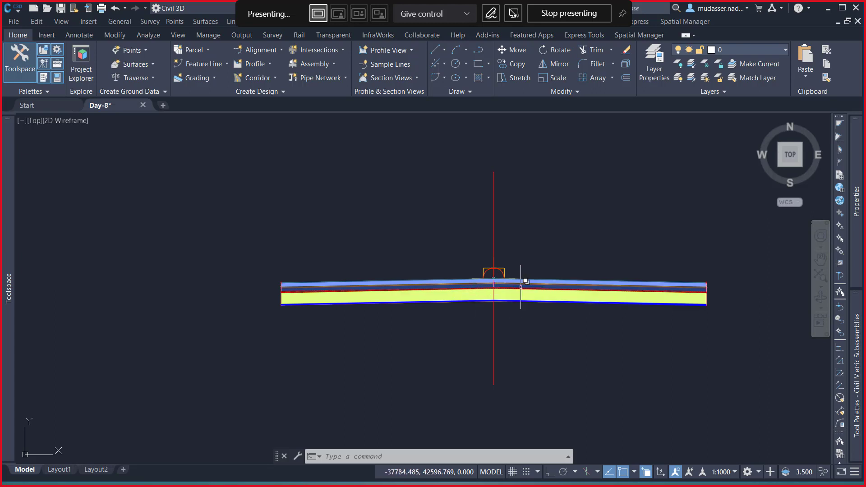
pyautogui.moveTo(522, 286); pyautogui.dragTo(453, 265, button='middle')
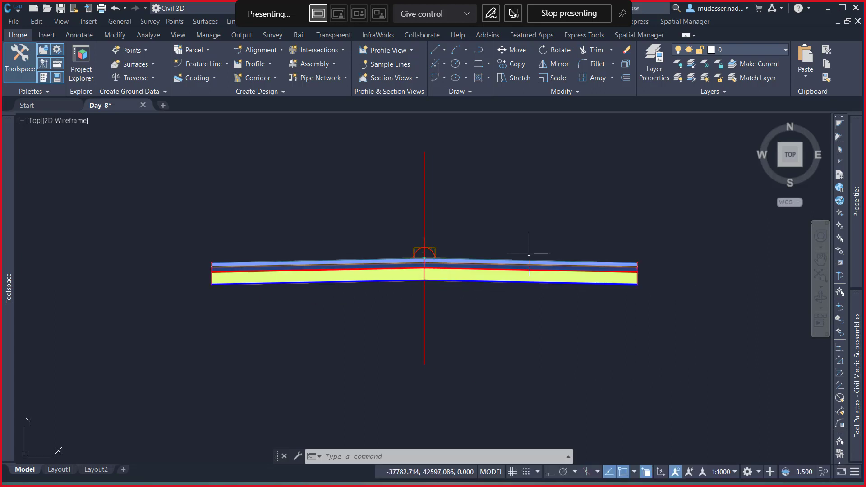
# Compare the pavement layers at the right edge, the crown and the left edge of the road assembly
pyautogui.scroll(10, 634, 257)
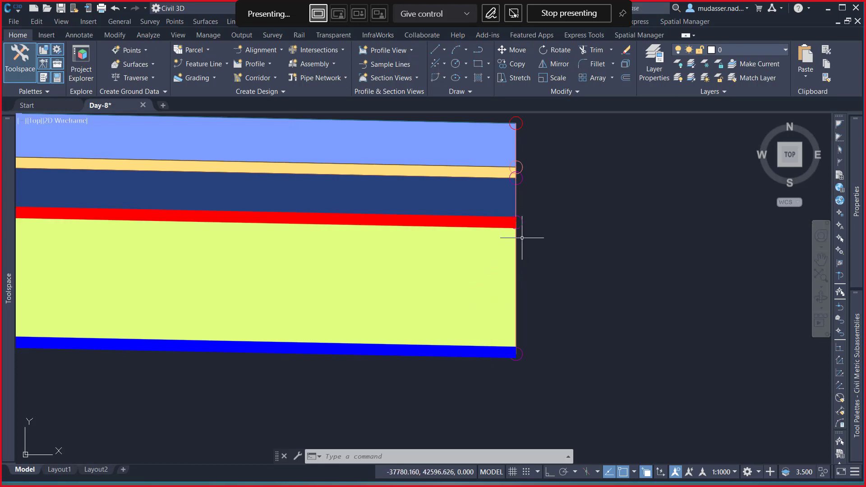
pyautogui.scroll(-2, 528, 232)
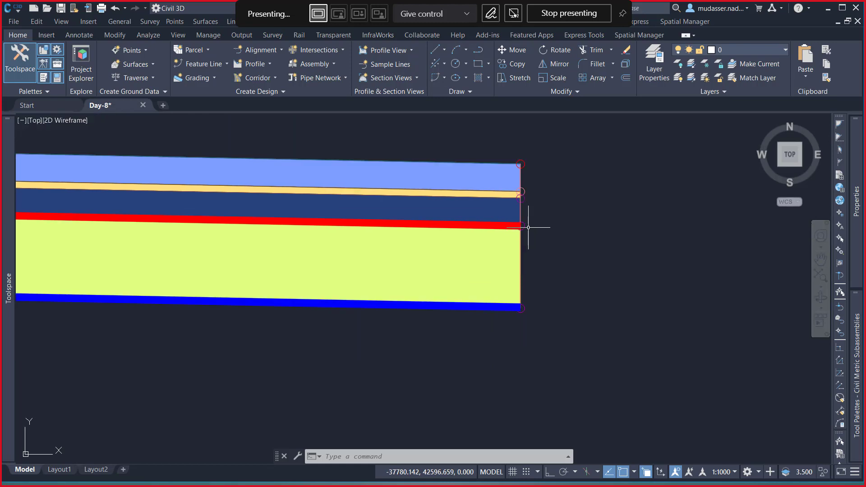
pyautogui.moveTo(521, 307); pyautogui.dragTo(722, 270, button='middle')
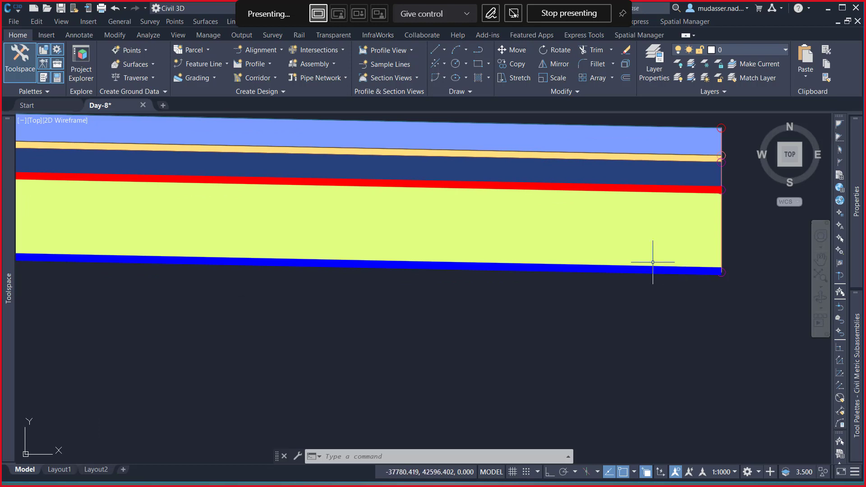
pyautogui.scroll(-5, 653, 255)
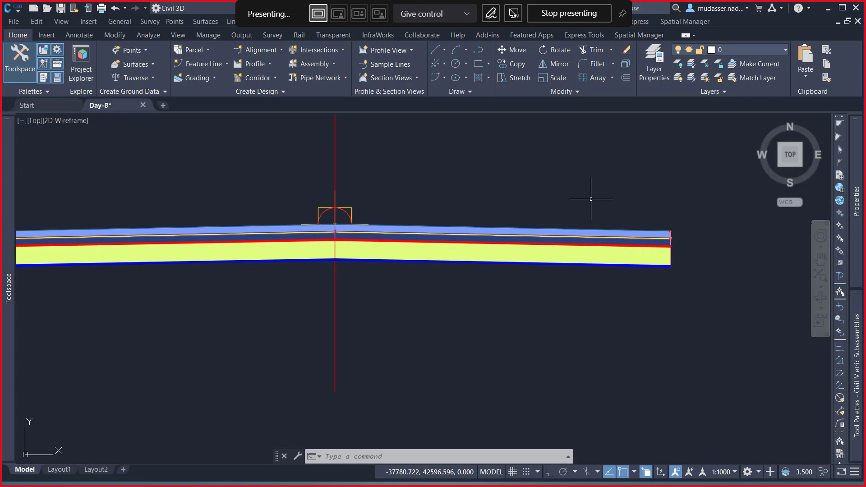
pyautogui.scroll(6, 327, 243)
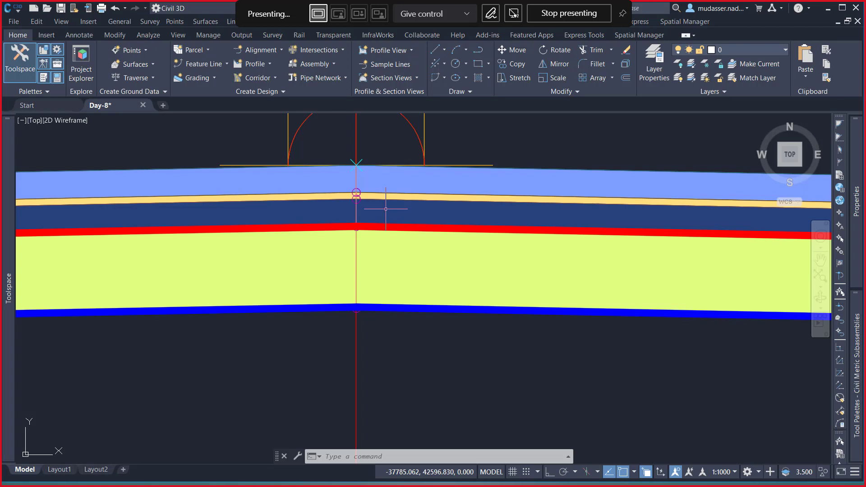
pyautogui.scroll(-6, 385, 209)
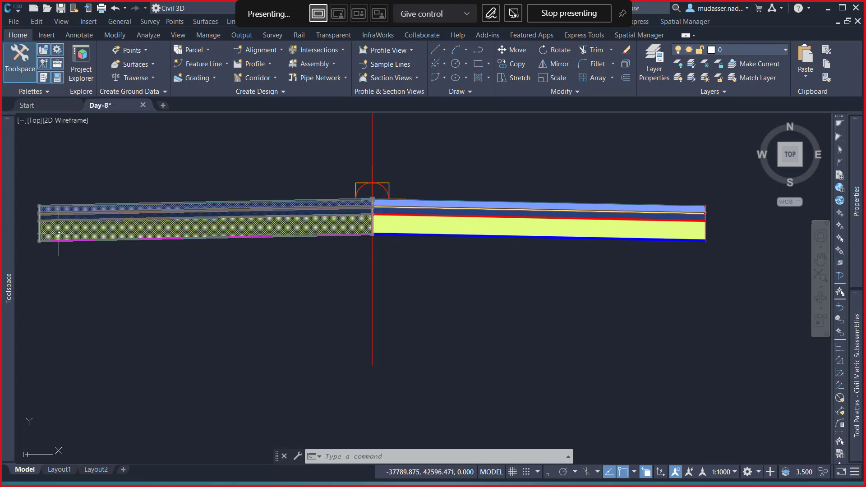
pyautogui.scroll(3, 41, 208)
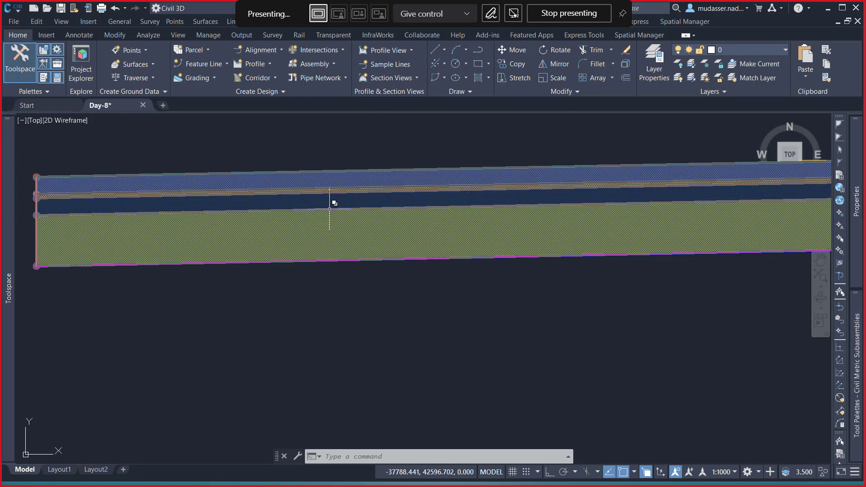
pyautogui.scroll(-5, 208, 221)
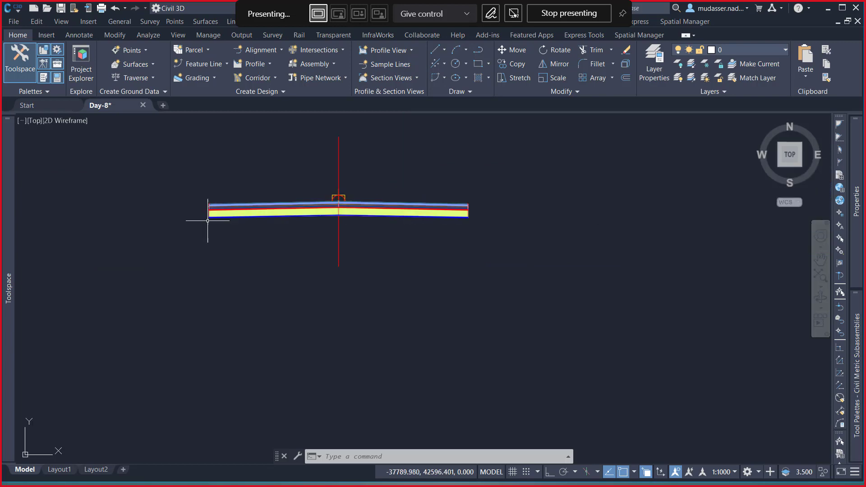
pyautogui.scroll(3, 484, 216)
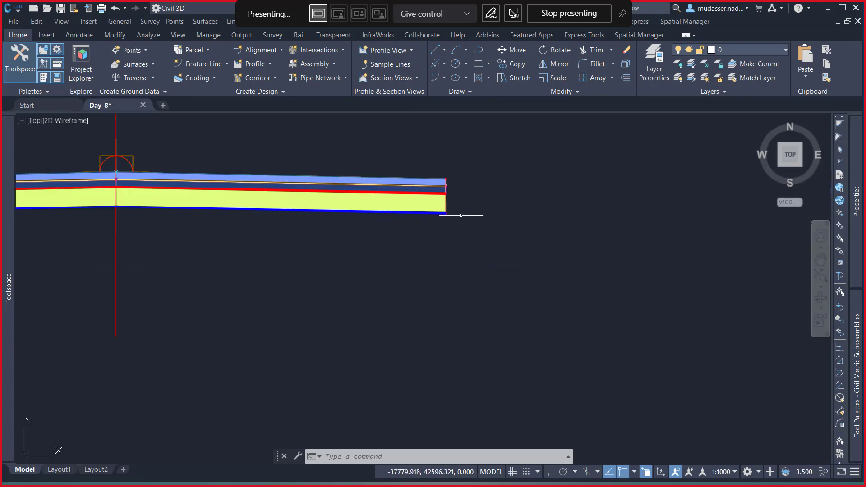
pyautogui.moveTo(450, 213); pyautogui.dragTo(503, 226, button='middle')
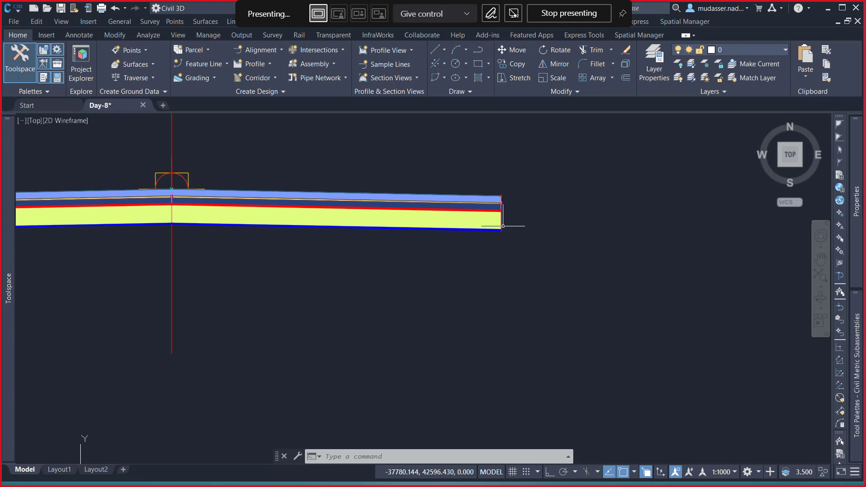
pyautogui.click(499, 195)
pyautogui.press('Escape')
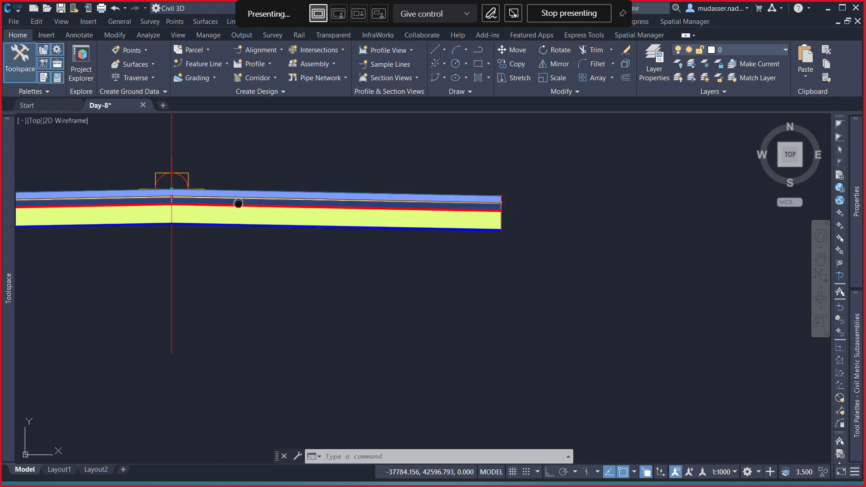
# Inspect the full width of the road assembly from both lane edges to the crown, including the left-lane subassembly
pyautogui.moveTo(238, 202); pyautogui.dragTo(665, 209, button='middle')
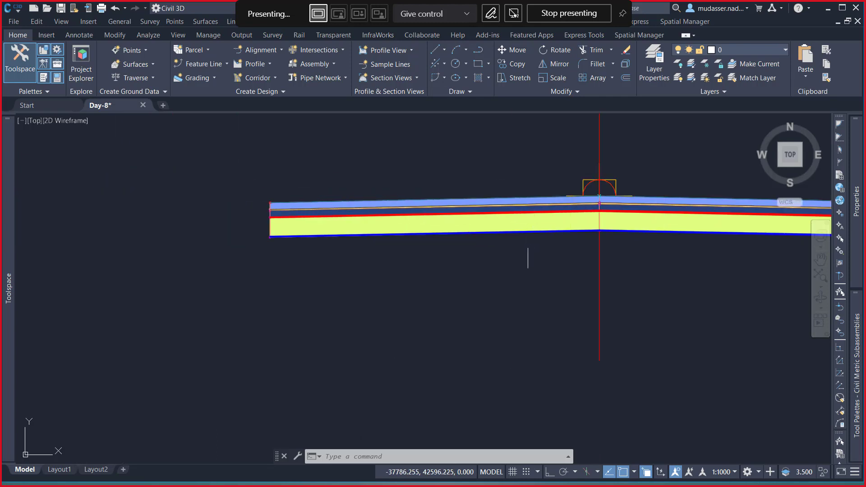
pyautogui.moveTo(528, 252); pyautogui.dragTo(401, 225, button='middle')
pyautogui.scroll(-2, 373, 212)
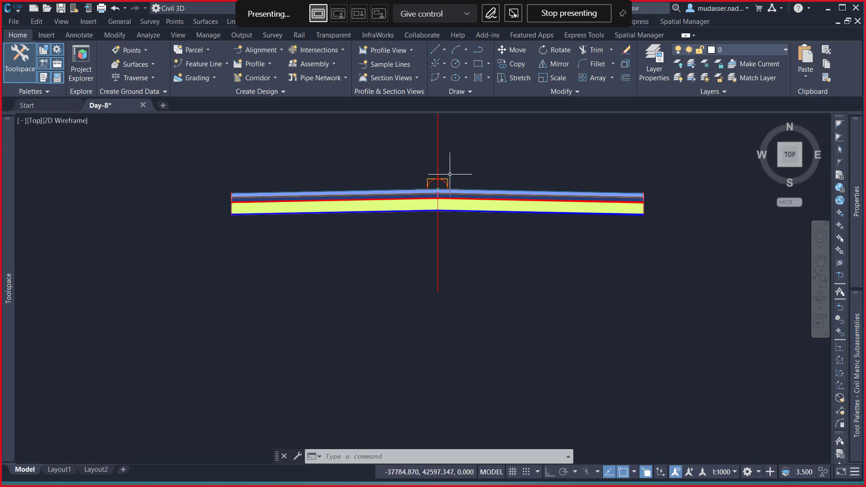
pyautogui.scroll(4, 449, 171)
pyautogui.scroll(-2, 450, 175)
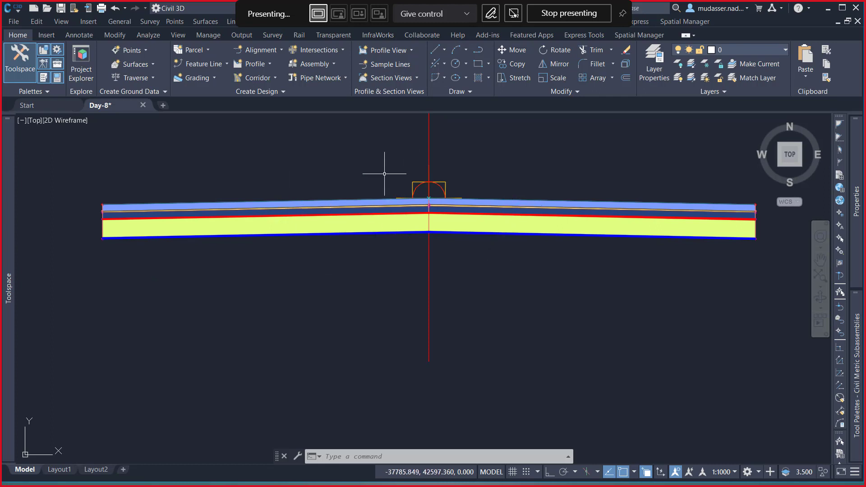
pyautogui.moveTo(449, 269); pyautogui.dragTo(445, 283, button='middle')
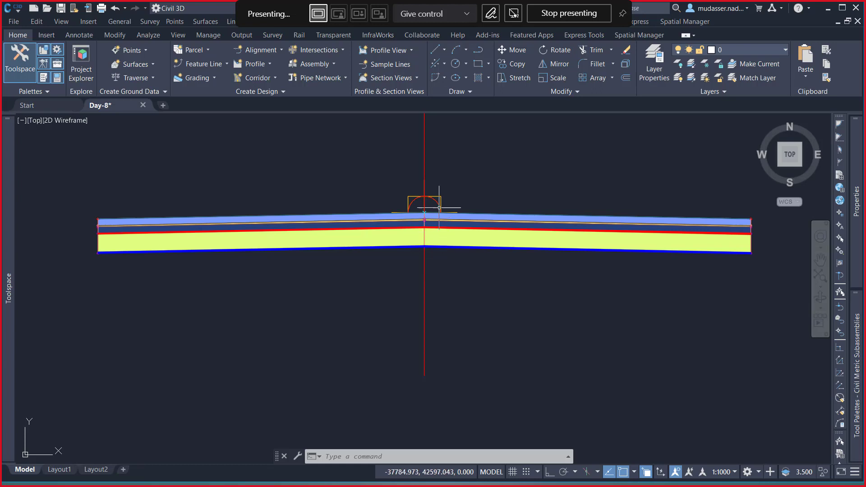
pyautogui.scroll(-2, 455, 202)
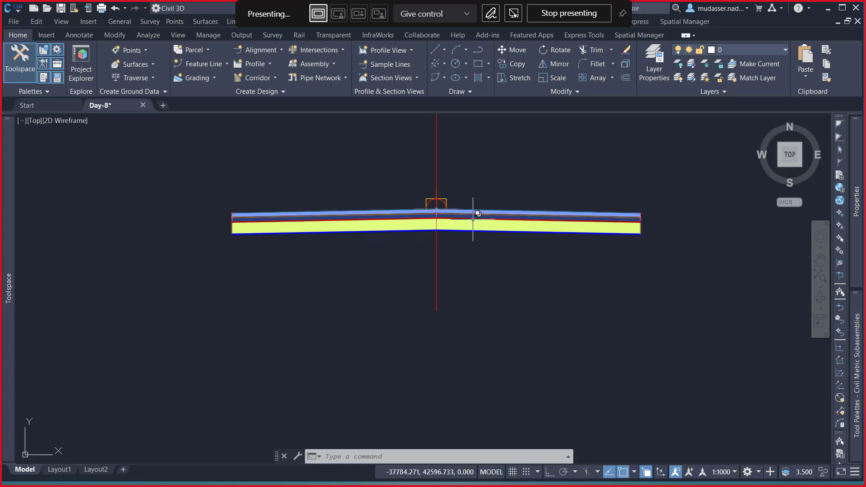
pyautogui.click(469, 211)
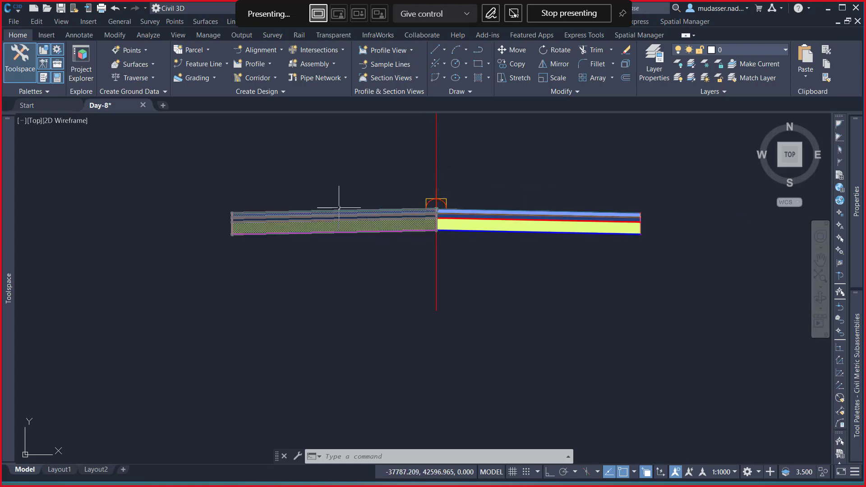
pyautogui.click(280, 211)
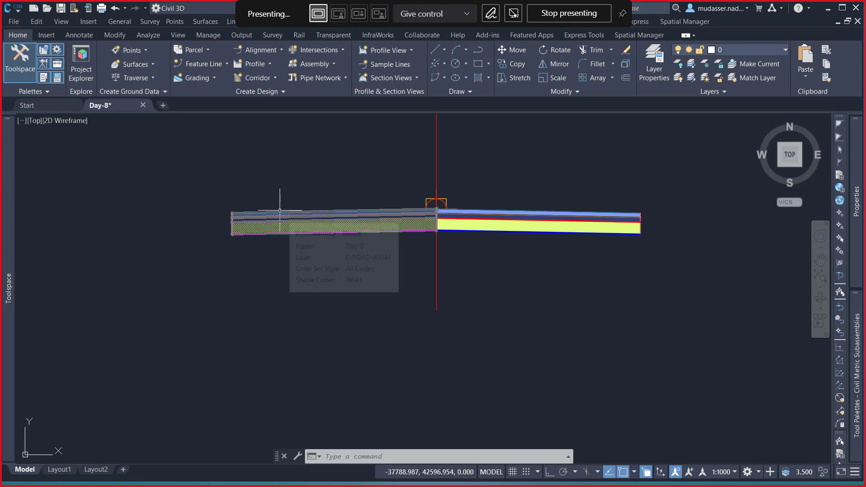
pyautogui.press('Escape')
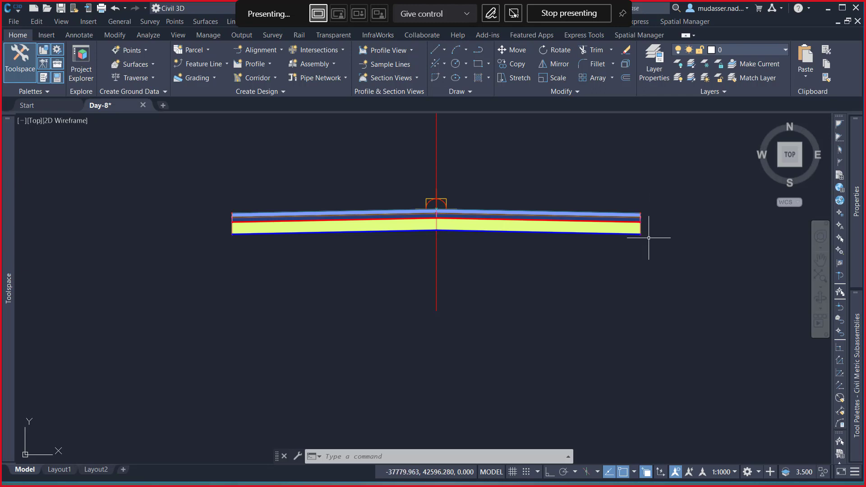
# Rename the right-lane subassembly to R-Day-8 in its properties and deselect it
pyautogui.moveTo(631, 242); pyautogui.dragTo(443, 271, button='middle')
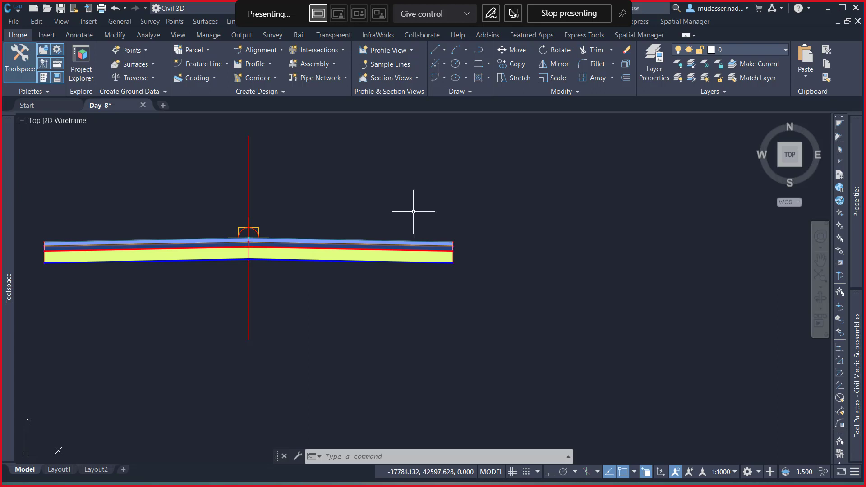
pyautogui.click(397, 242)
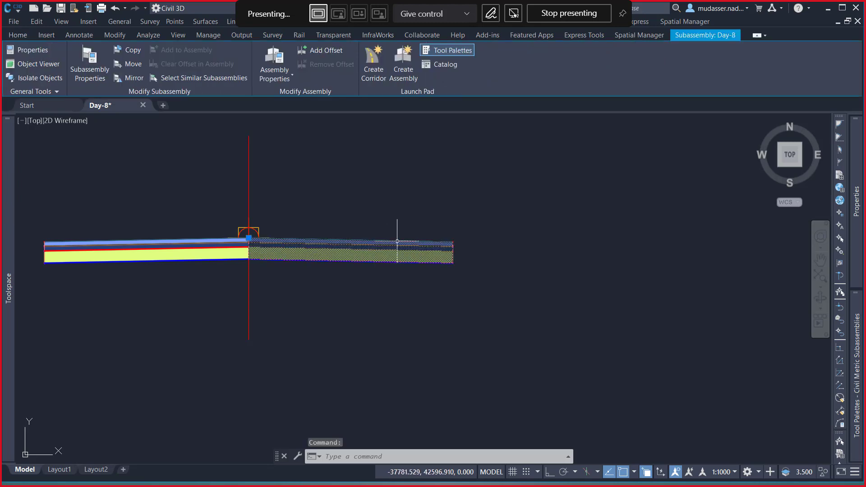
pyautogui.click(17, 35)
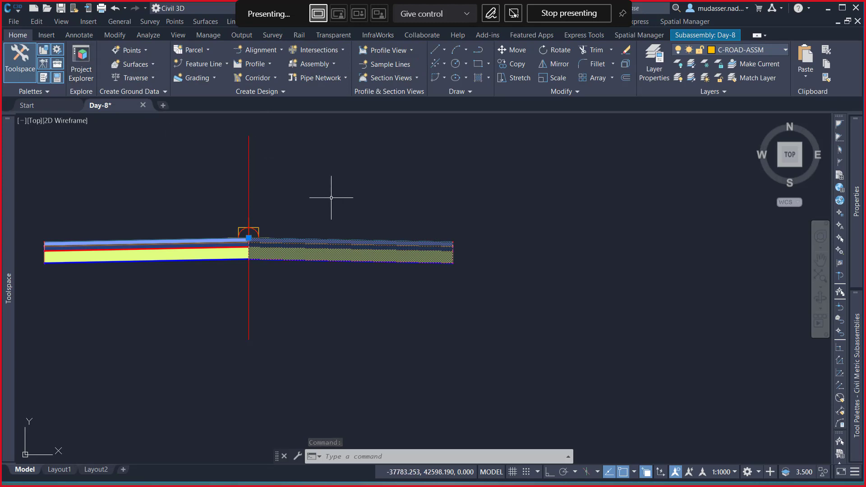
pyautogui.moveTo(856, 198)
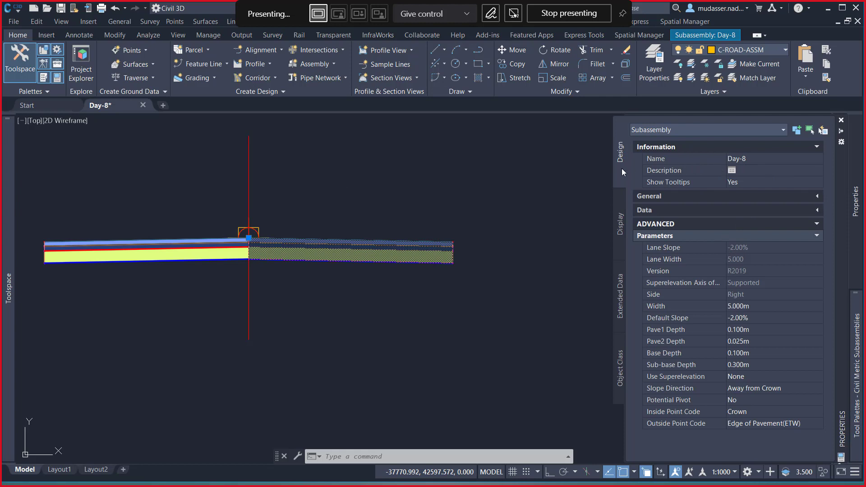
pyautogui.click(730, 160)
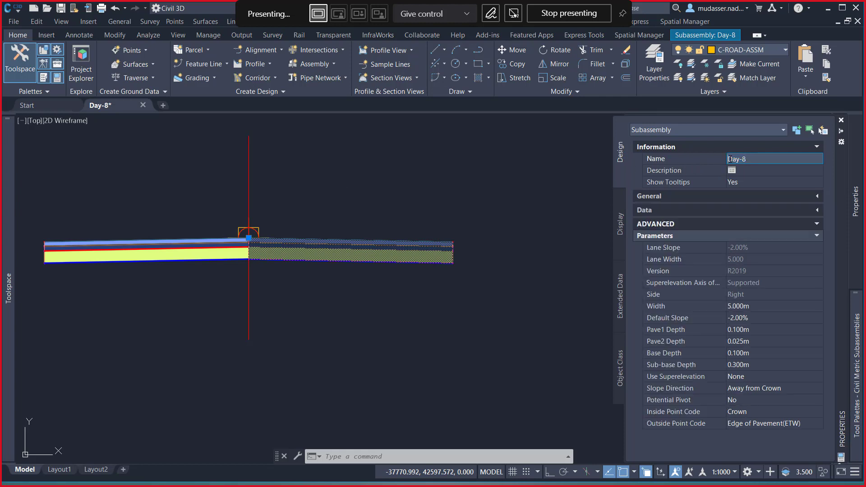
pyautogui.write('R-')
pyautogui.click(680, 168)
pyautogui.press('Escape')
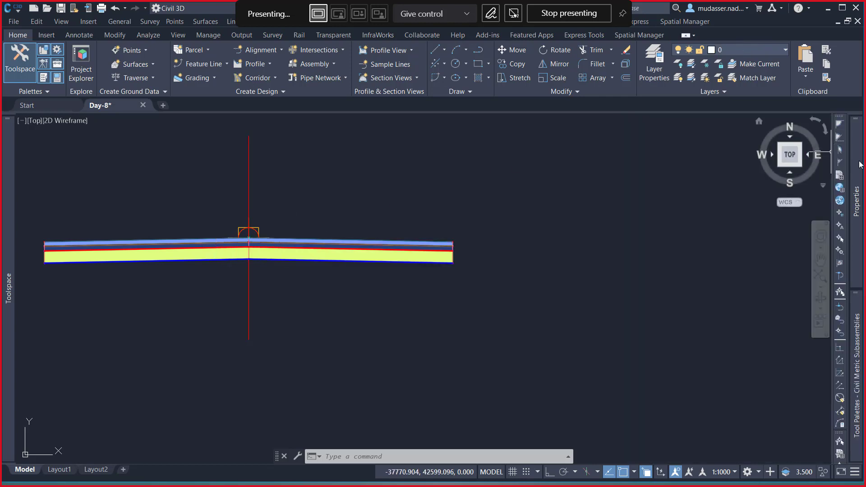
# Insert the word Lane into the right-lane subassembly's name so it reads R-Lane-Day-8
pyautogui.moveTo(860, 164)
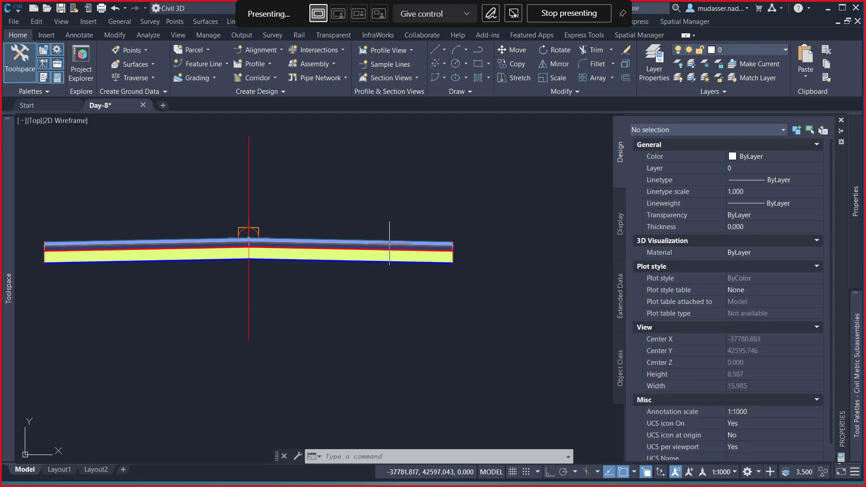
pyautogui.click(389, 246)
pyautogui.moveTo(854, 175)
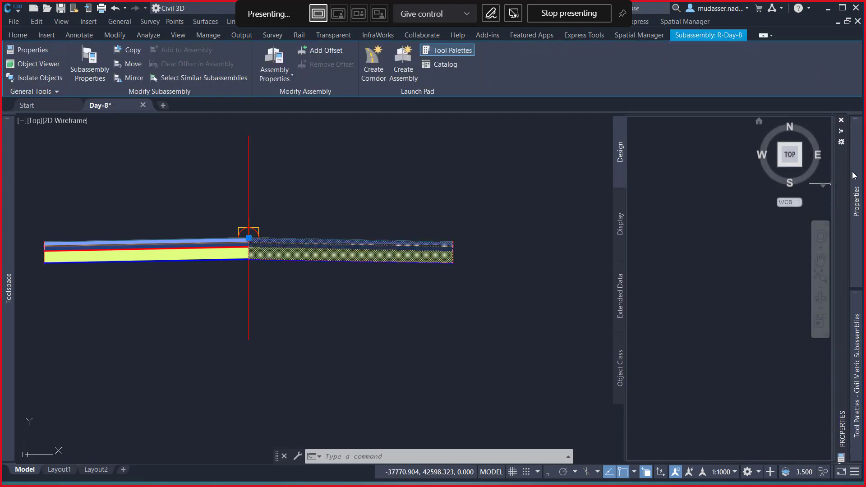
pyautogui.click(753, 160)
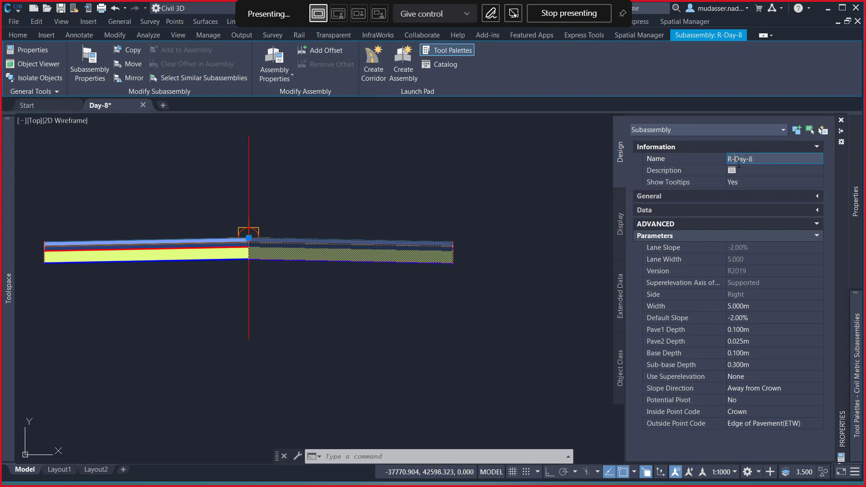
pyautogui.write('lANE')
pyautogui.press('BackSpace')
pyautogui.press('BackSpace')
pyautogui.press('BackSpace')
pyautogui.write('Lane')
pyautogui.press('Return')
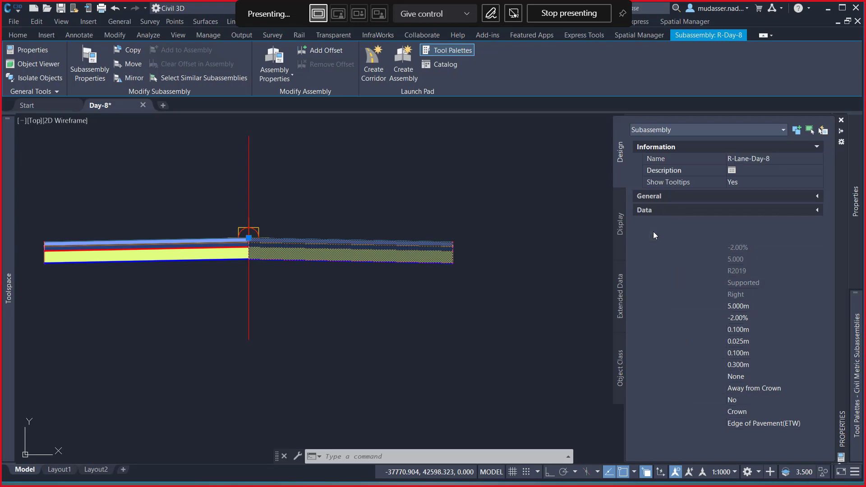
pyautogui.press('Escape')
# Copy the name R-Lane-Day-8 from the right-lane subassembly's properties
pyautogui.click(142, 246)
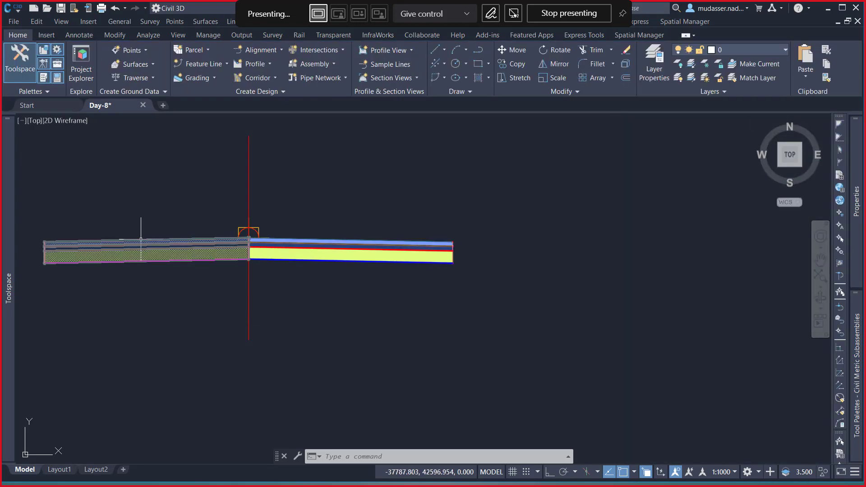
pyautogui.press('Escape')
pyautogui.click(316, 253)
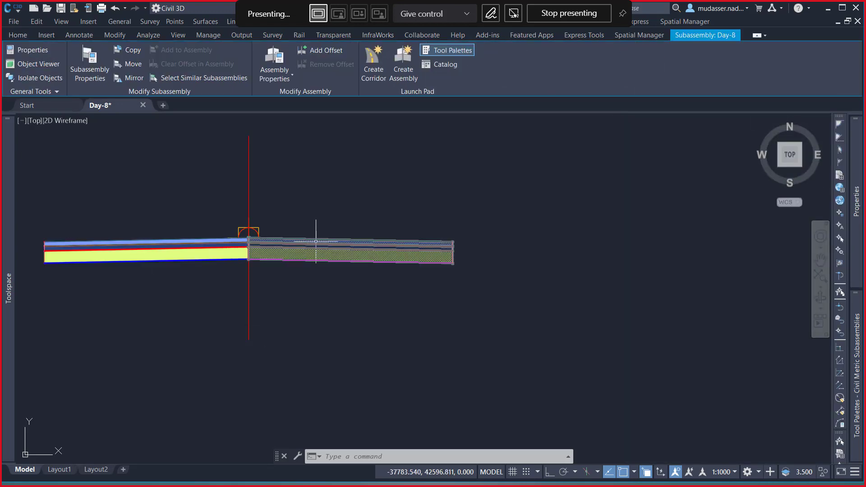
pyautogui.moveTo(864, 167)
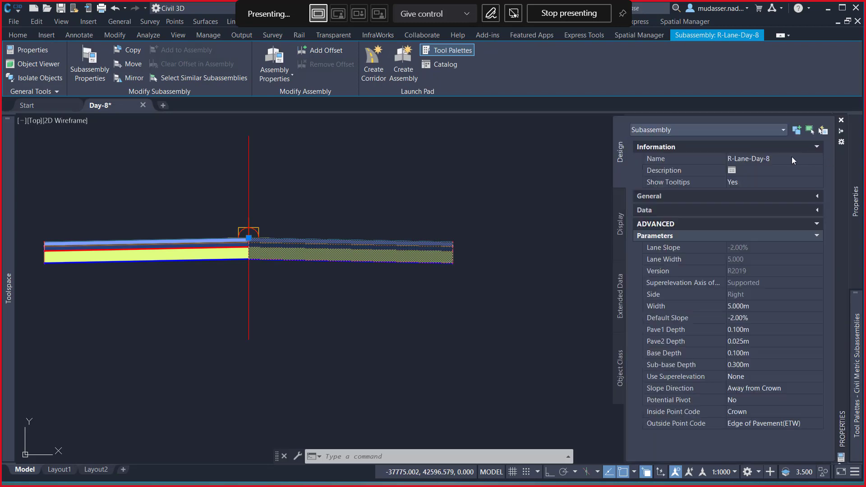
pyautogui.click(785, 156)
pyautogui.hotkey('ctrl', 'c')
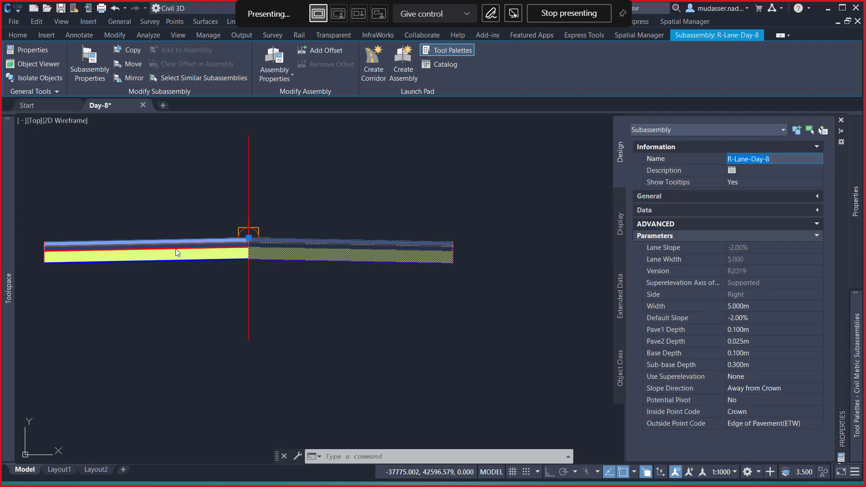
pyautogui.press('Escape')
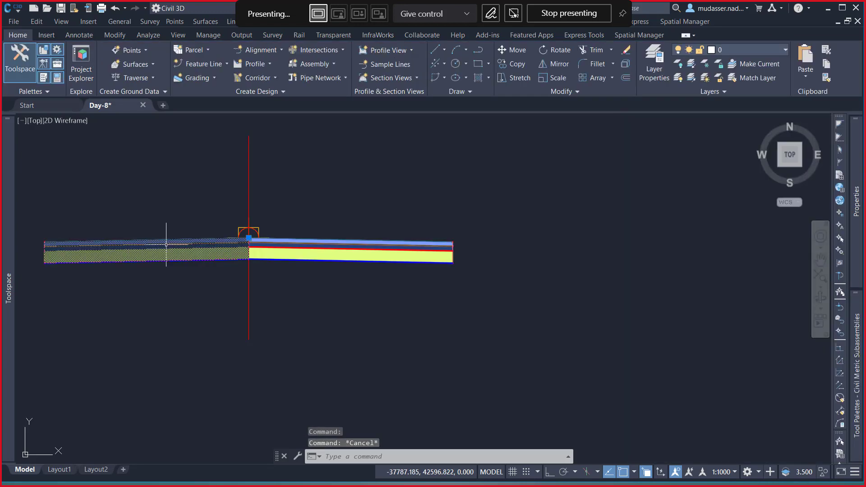
# Rename the left-lane subassembly to L-Lane-Day-8, reusing the copied right-lane name with its prefix changed to L
pyautogui.click(167, 246)
pyautogui.moveTo(856, 194)
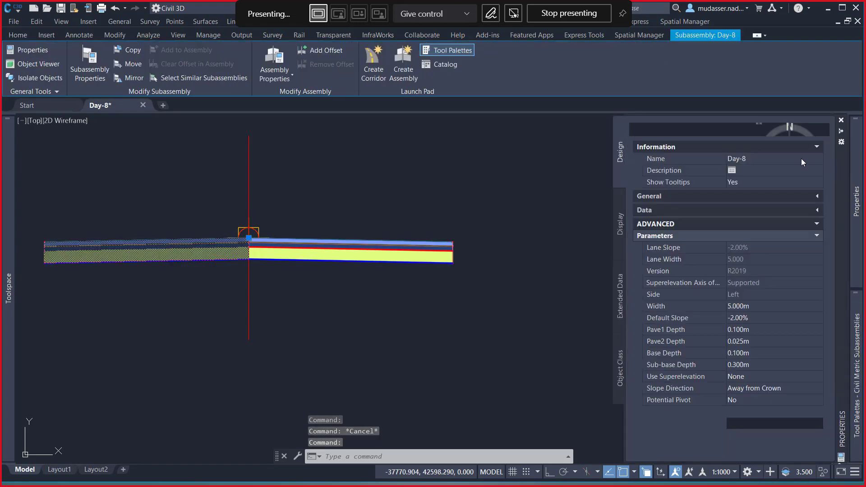
pyautogui.click(783, 158)
pyautogui.hotkey('ctrl', 'v')
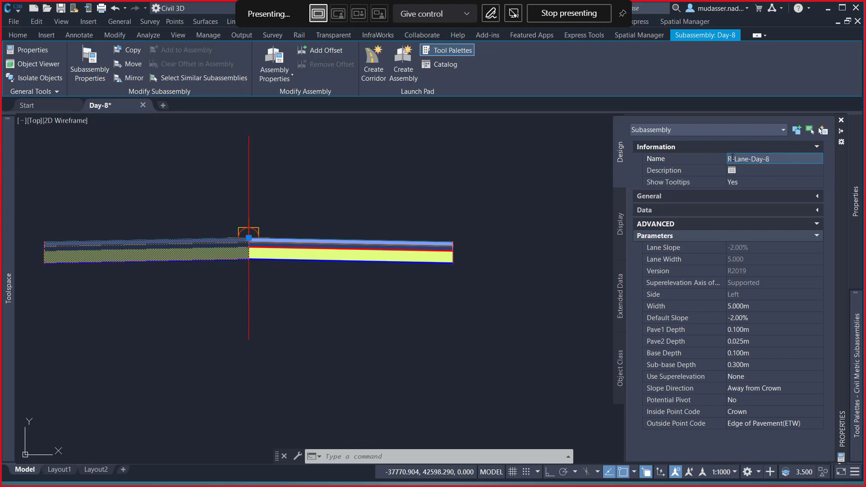
pyautogui.press('Delete')
pyautogui.write('L')
pyautogui.press('BackSpace')
pyautogui.press('Delete')
pyautogui.press('Delete')
pyautogui.press('Delete')
pyautogui.press('Delete')
pyautogui.press('Delete')
pyautogui.press('Delete')
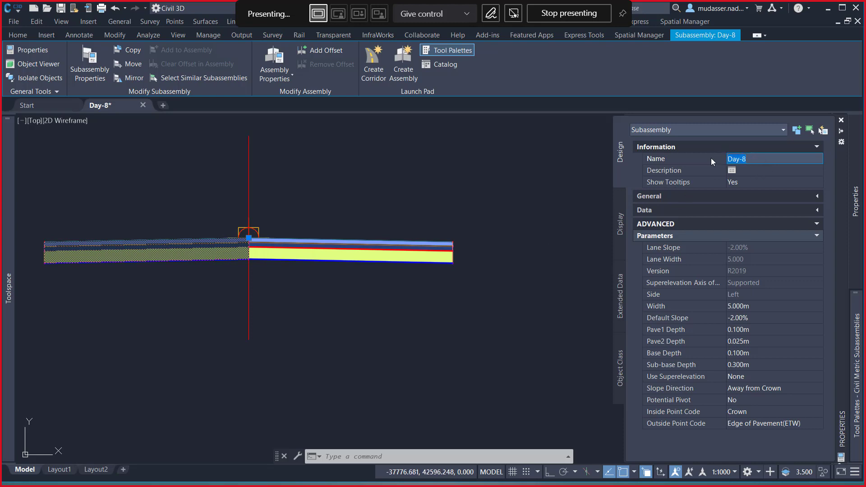
pyautogui.hotkey('ctrl', 'v')
pyautogui.press('BackSpace')
pyautogui.write('L')
pyautogui.press('Return')
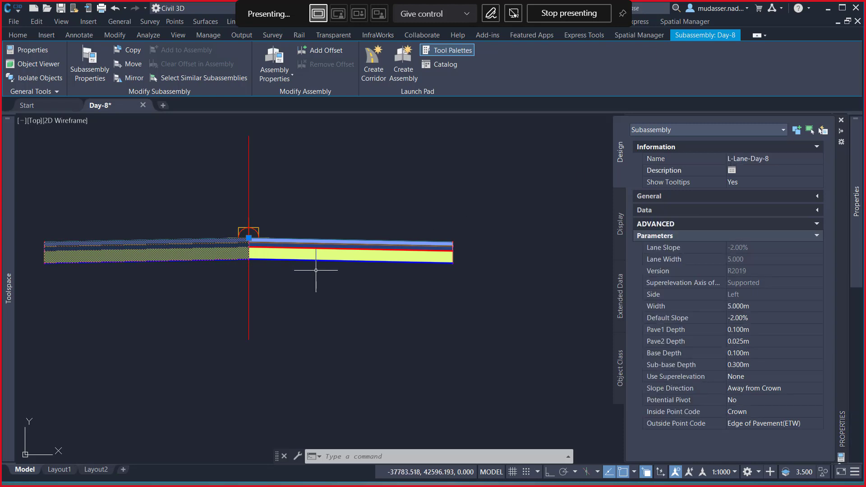
pyautogui.press('Escape')
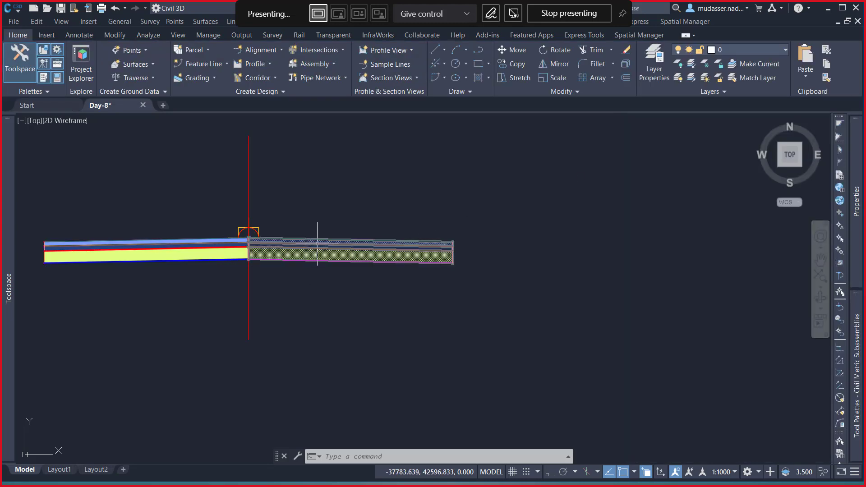
pyautogui.click(318, 244)
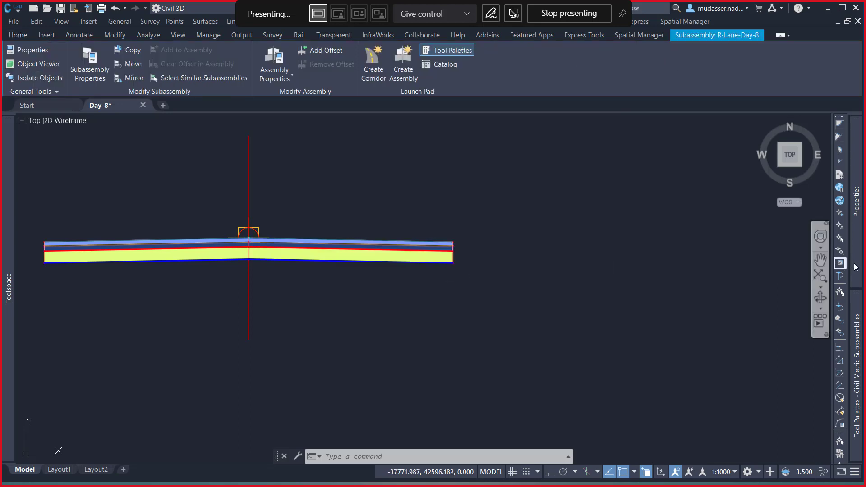
pyautogui.press('Escape')
# Attach a ShoulderExtendAll subassembly to the top outer edge marker of the right lane and end the placement
pyautogui.moveTo(854, 298)
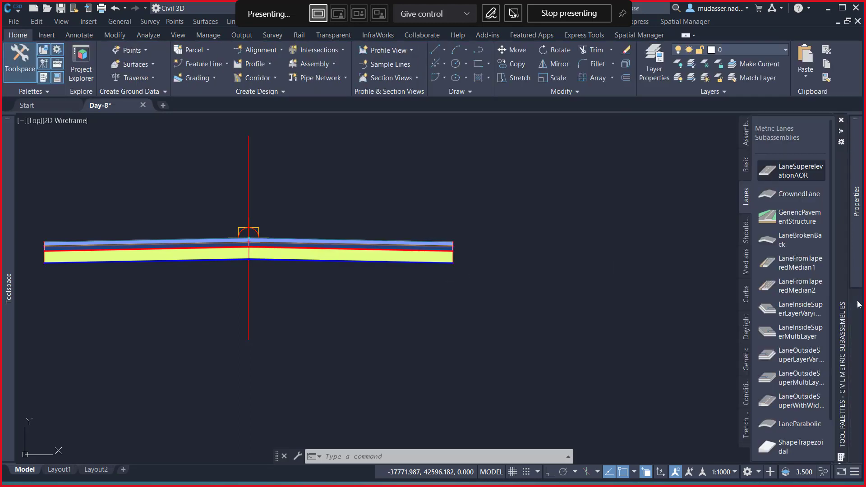
pyautogui.click(747, 233)
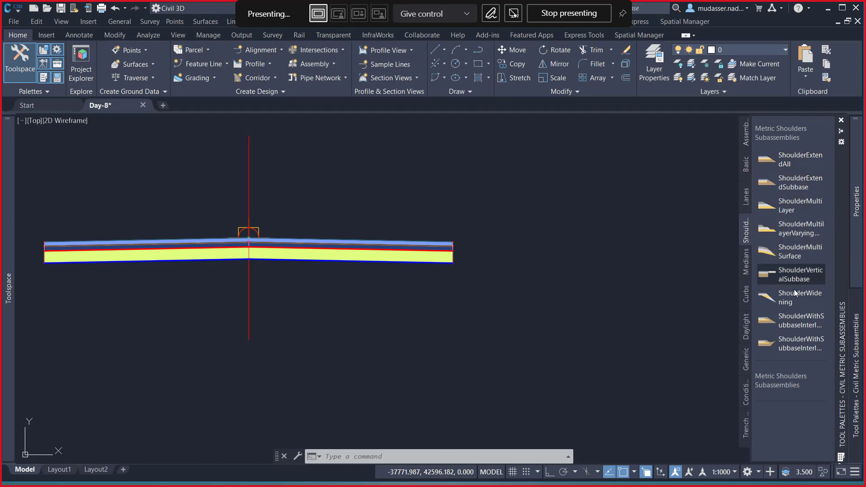
pyautogui.click(797, 157)
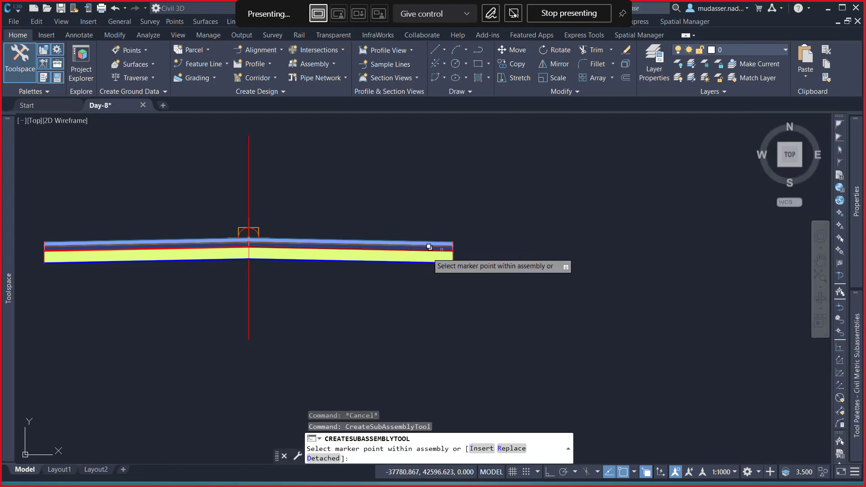
pyautogui.scroll(5, 429, 247)
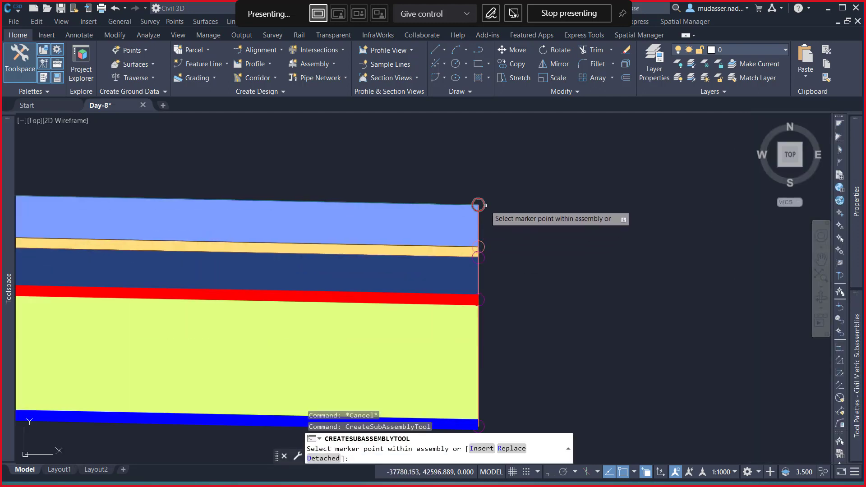
pyautogui.scroll(-5, 478, 207)
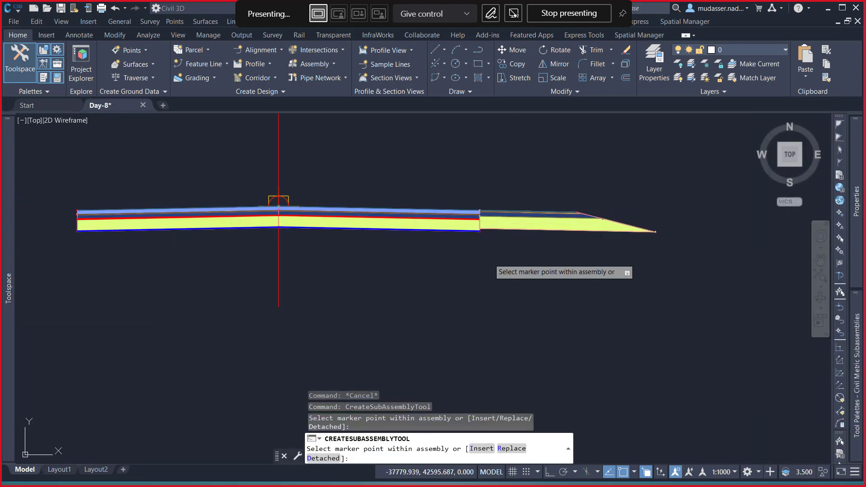
pyautogui.press('Escape')
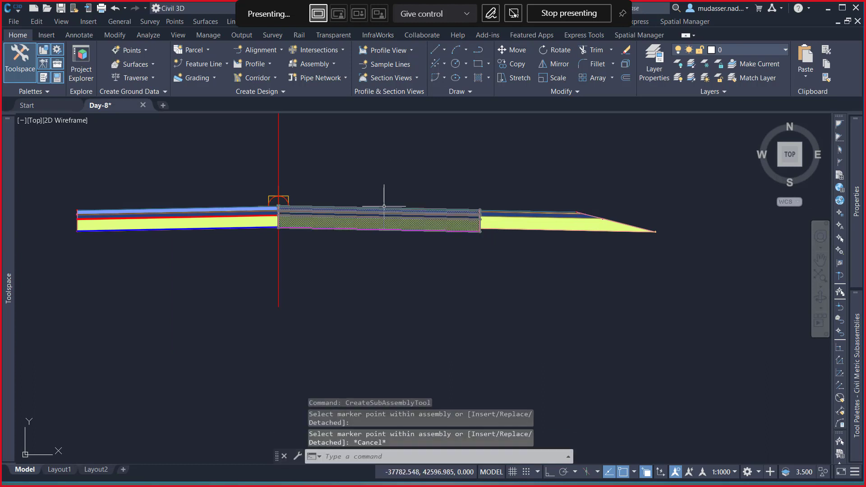
pyautogui.click(392, 198)
pyautogui.click(374, 241)
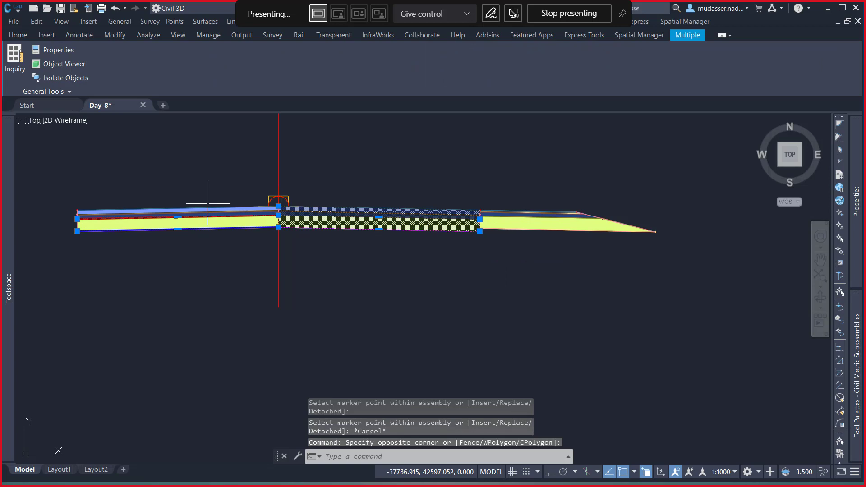
pyautogui.press('Escape')
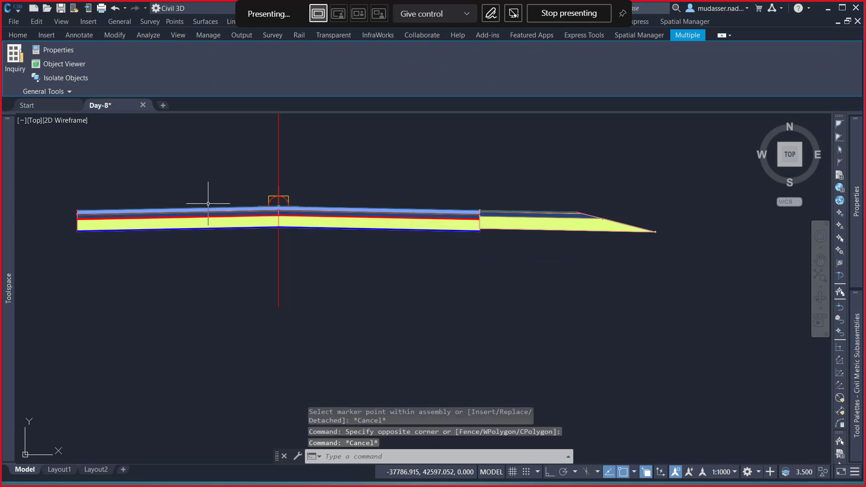
# Delete the two thick red and blue lines that run along the bottoms of the lanes' base and sub-base layers
pyautogui.scroll(5, 208, 204)
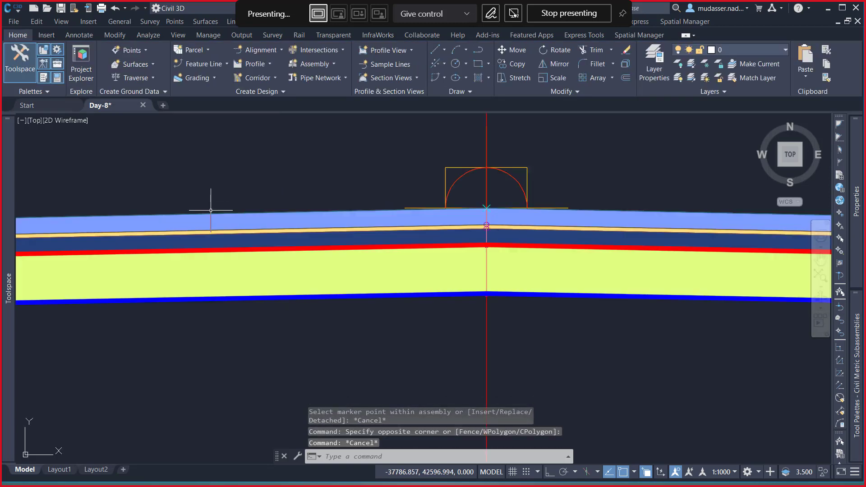
pyautogui.click(230, 250)
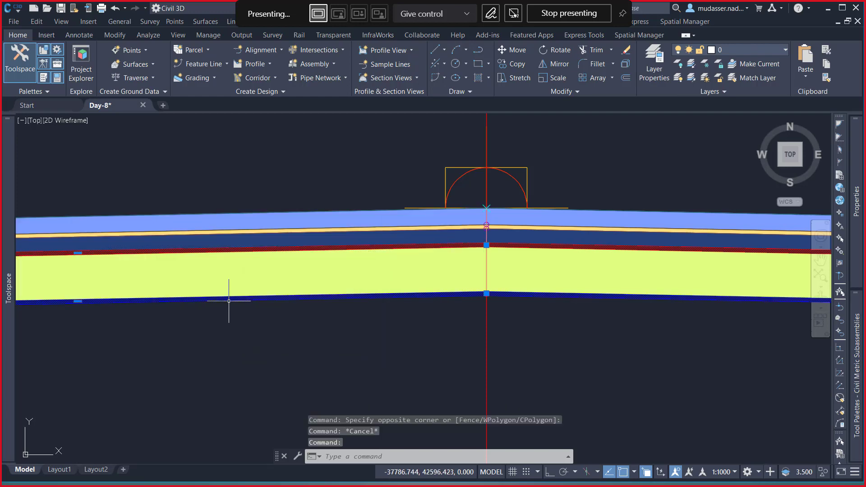
pyautogui.press('Delete')
pyautogui.scroll(-2, 230, 300)
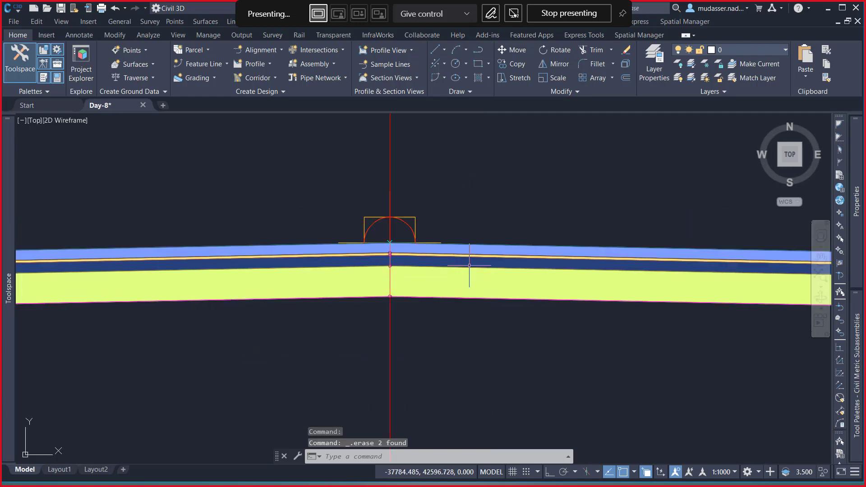
# Set the R-Lane-Day-8 subassembly's Pave1 depth to 0.05 m, Pave2 depth to 0.075 m and base depth to 0.2 m
pyautogui.scroll(-4, 468, 270)
pyautogui.click(421, 229)
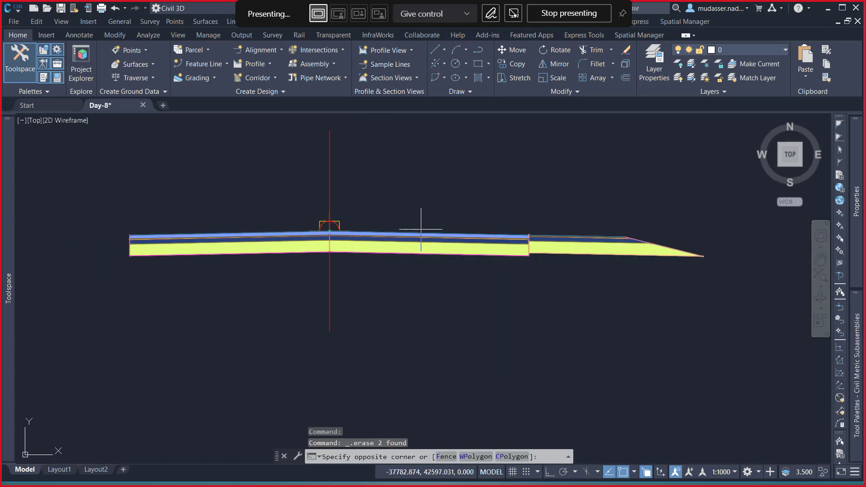
pyautogui.click(371, 306)
pyautogui.moveTo(863, 248)
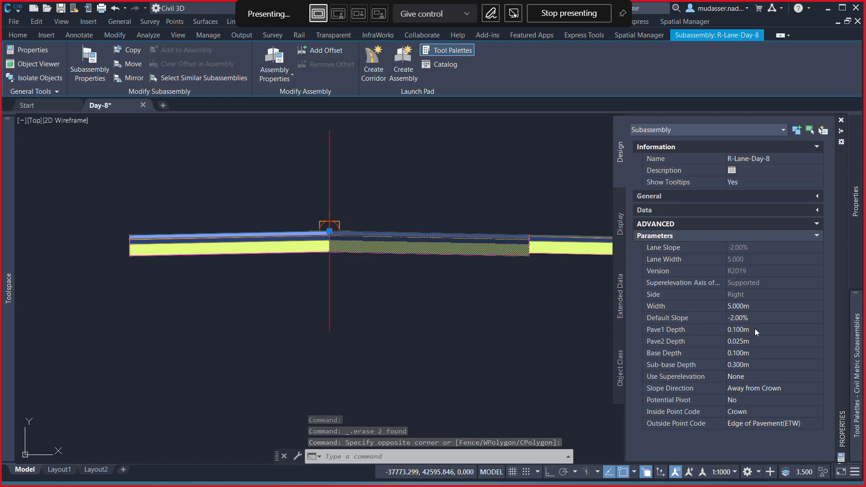
pyautogui.click(754, 329)
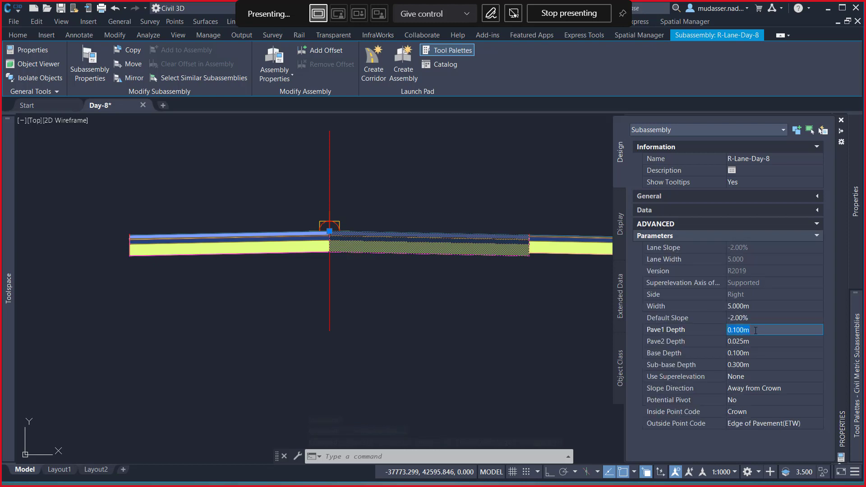
pyautogui.write('.05')
pyautogui.click(765, 342)
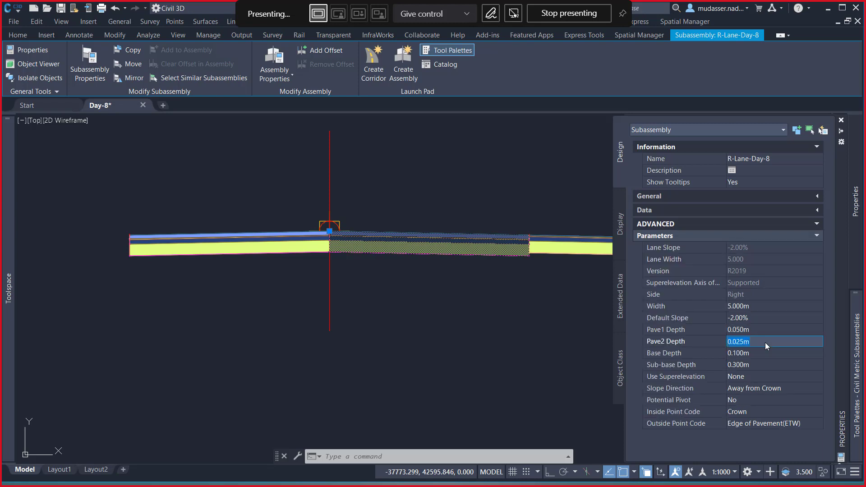
pyautogui.write('.07')
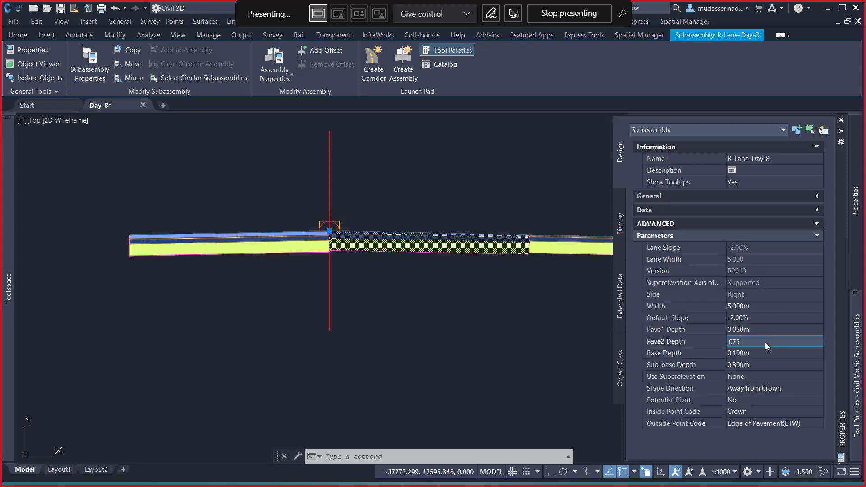
pyautogui.click(763, 353)
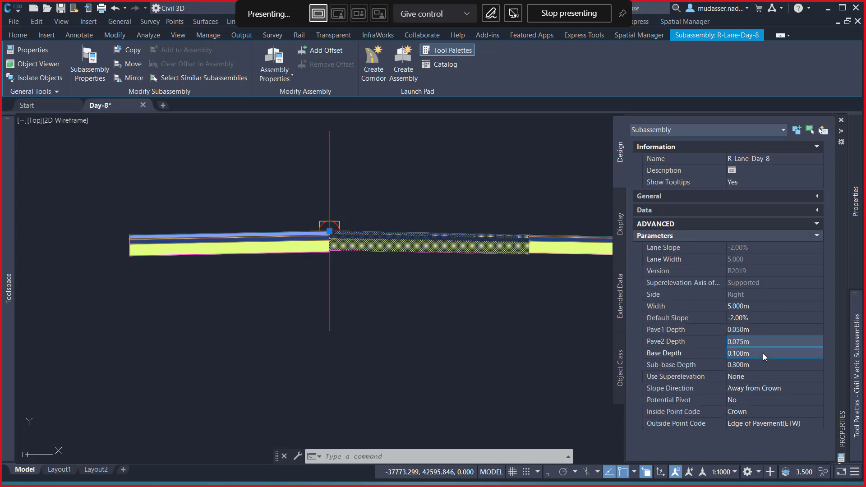
pyautogui.write('.2')
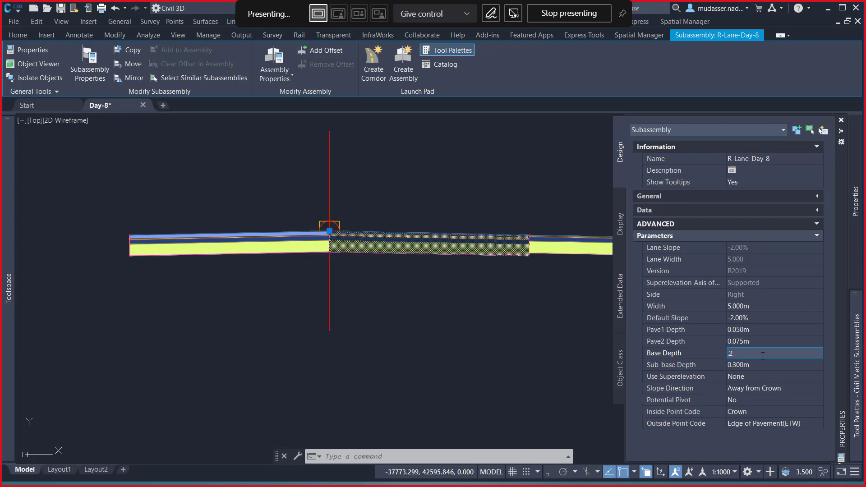
pyautogui.press('Return')
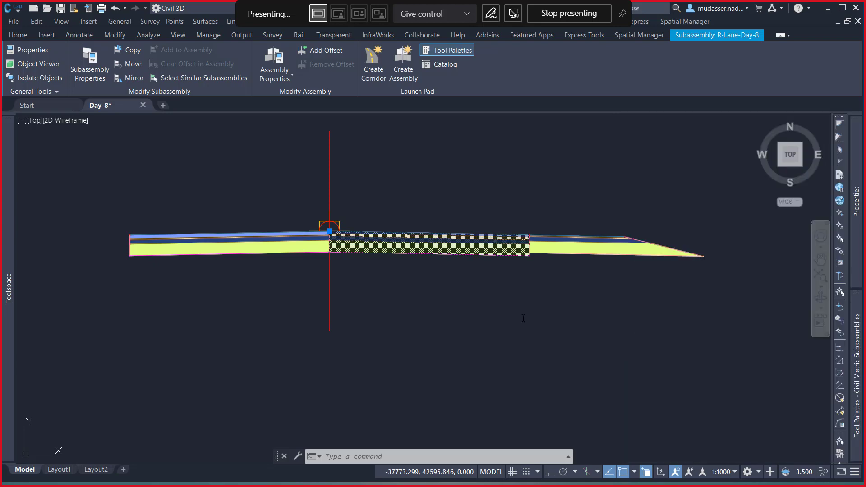
pyautogui.press('Escape')
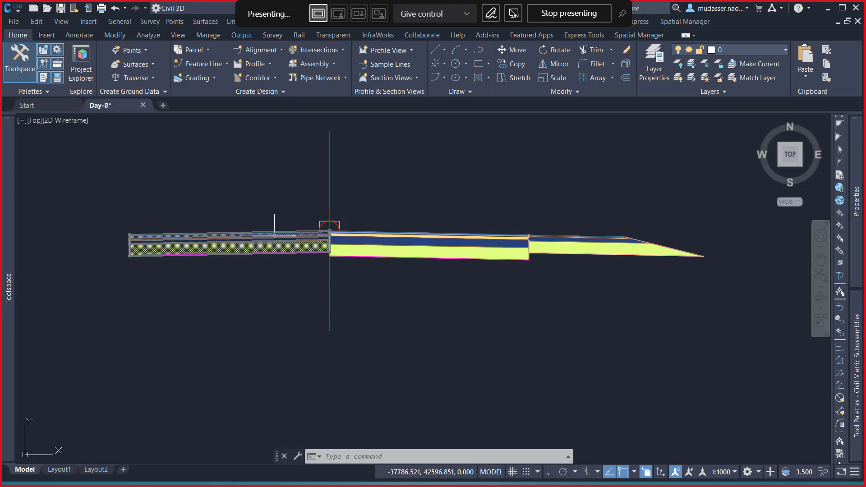
# Give the L-Lane-Day-8 subassembly a Pave1 depth of 0.05 m, Pave2 depth of 0.075 m and base depth of 0.2 m
pyautogui.click(274, 235)
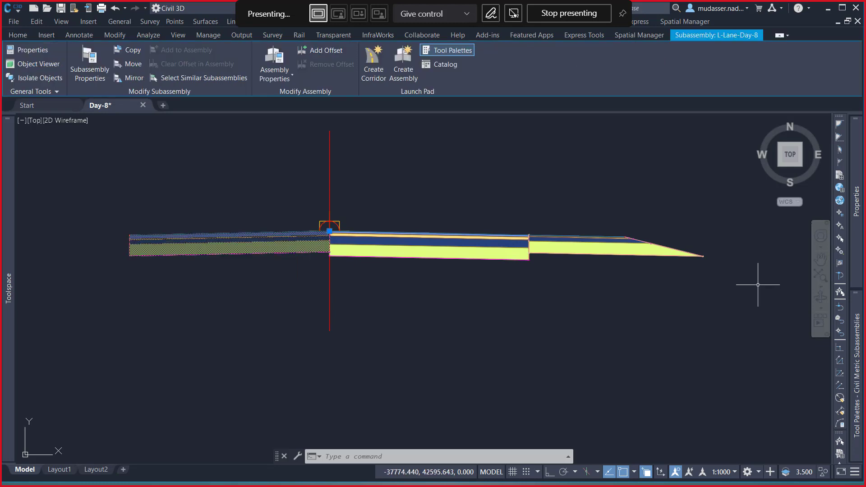
pyautogui.moveTo(856, 274)
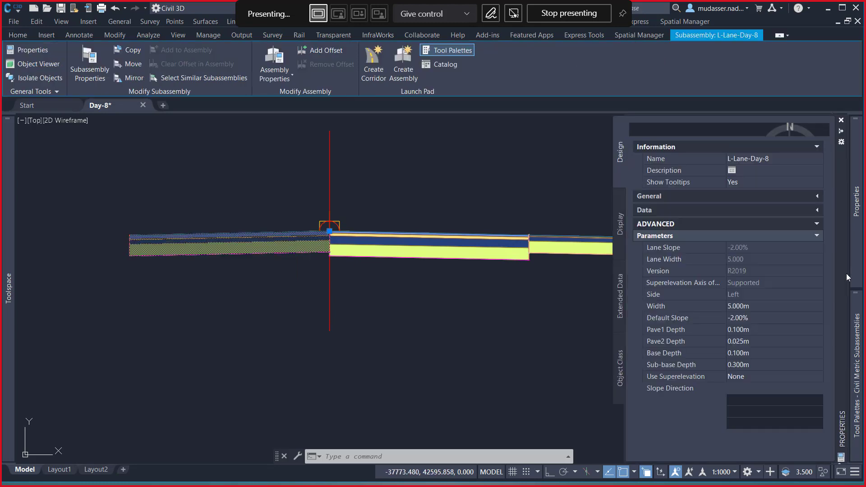
pyautogui.click(755, 330)
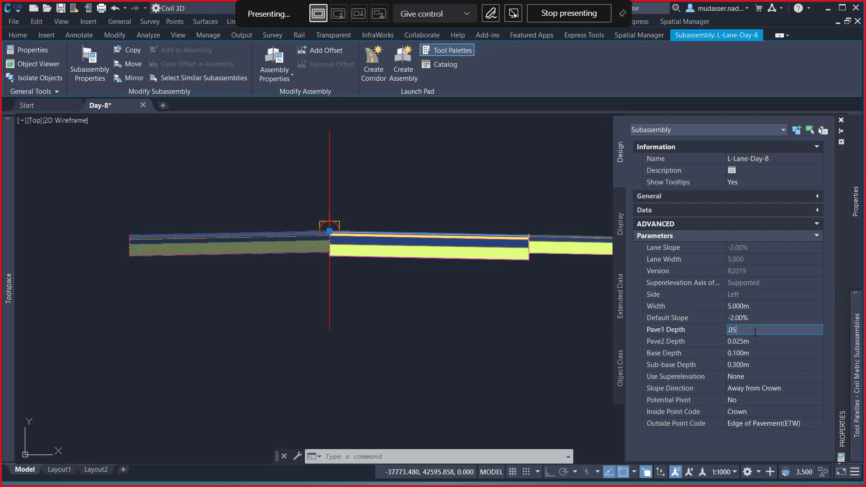
pyautogui.click(764, 341)
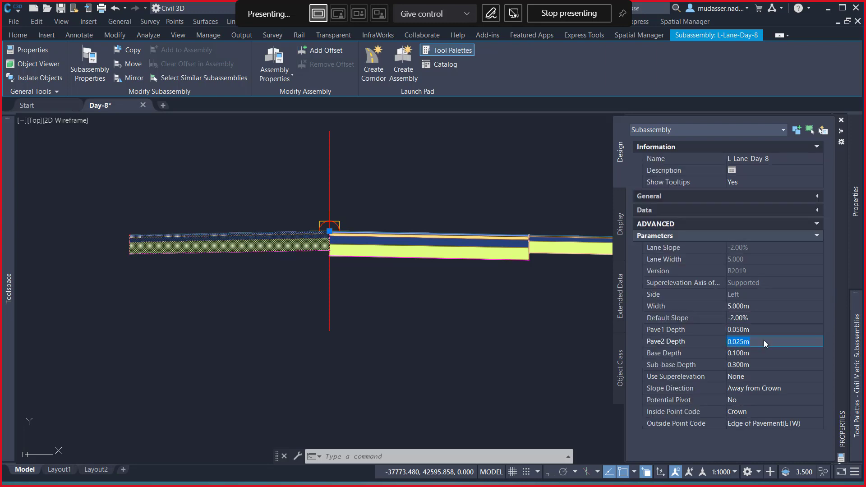
pyautogui.write('.07')
pyautogui.click(771, 356)
pyautogui.write('.2')
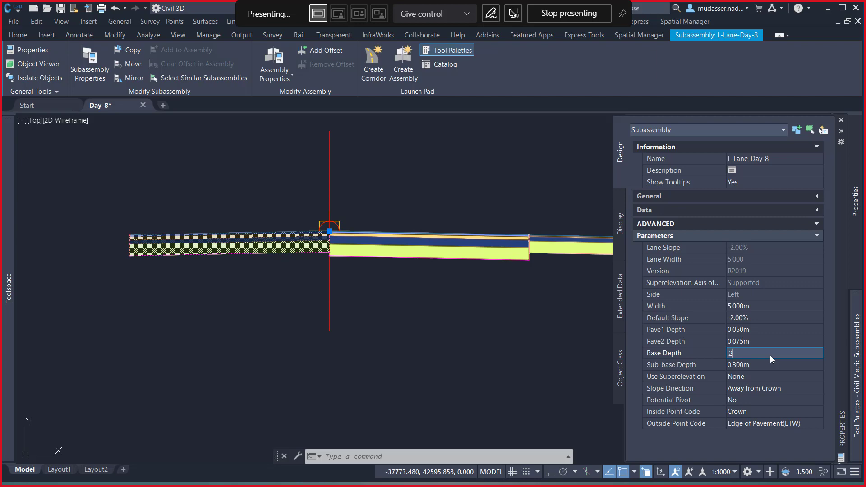
pyautogui.press('Tab')
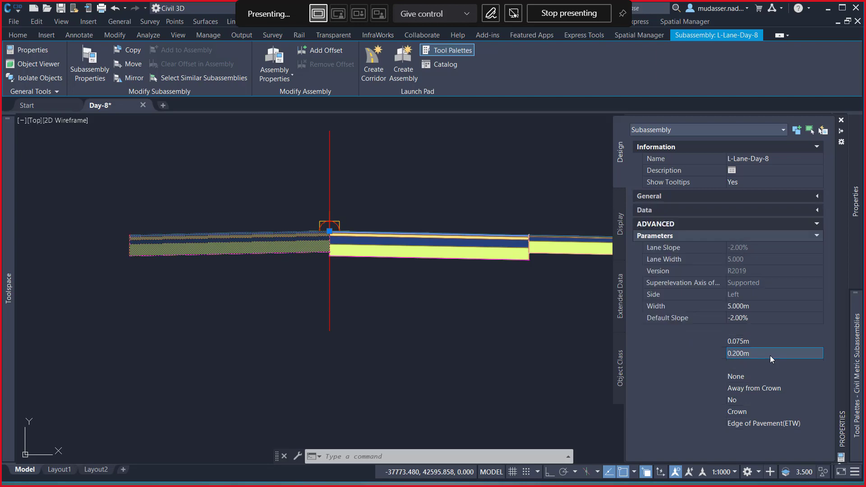
pyautogui.press('Escape')
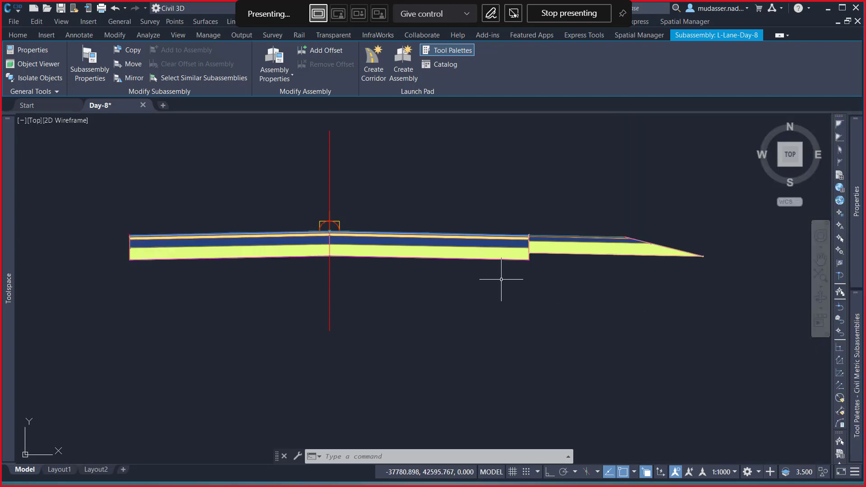
# Set the right ShoulderExtendAll subassembly's Pave1 depth to 0.05 m and Pave2 depth to 0.075 m
pyautogui.scroll(4, 620, 221)
pyautogui.click(579, 223)
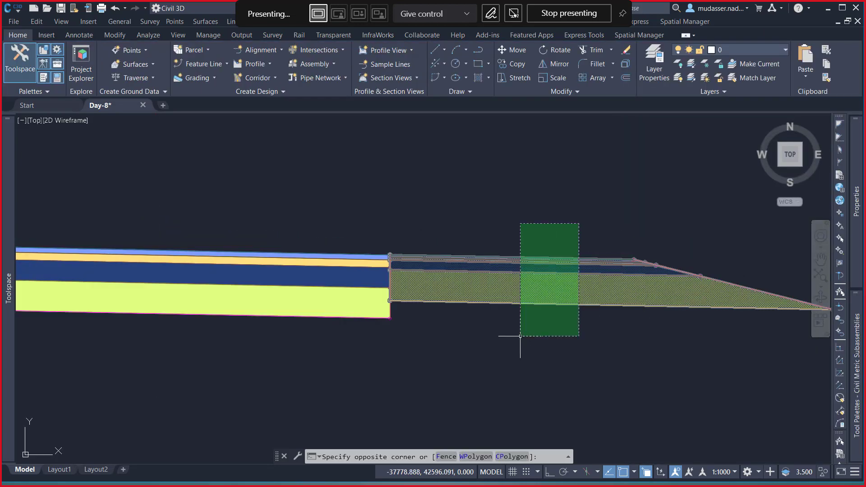
pyautogui.click(522, 366)
pyautogui.moveTo(857, 220)
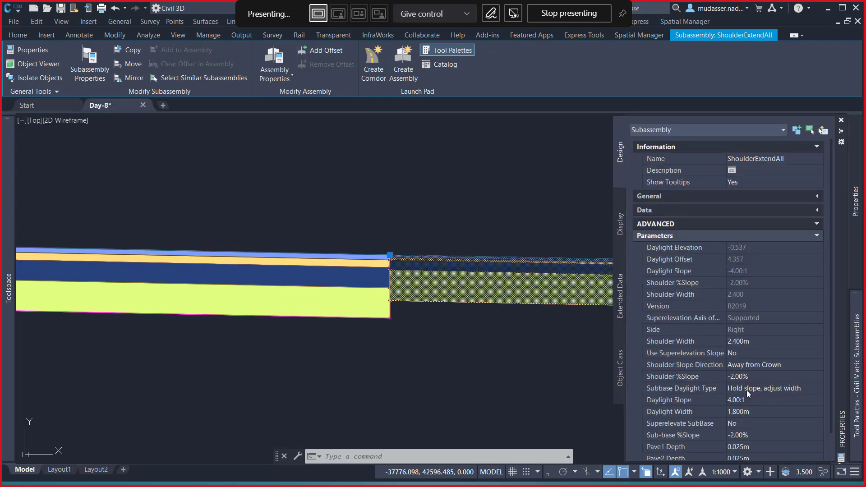
pyautogui.scroll(-3, 746, 390)
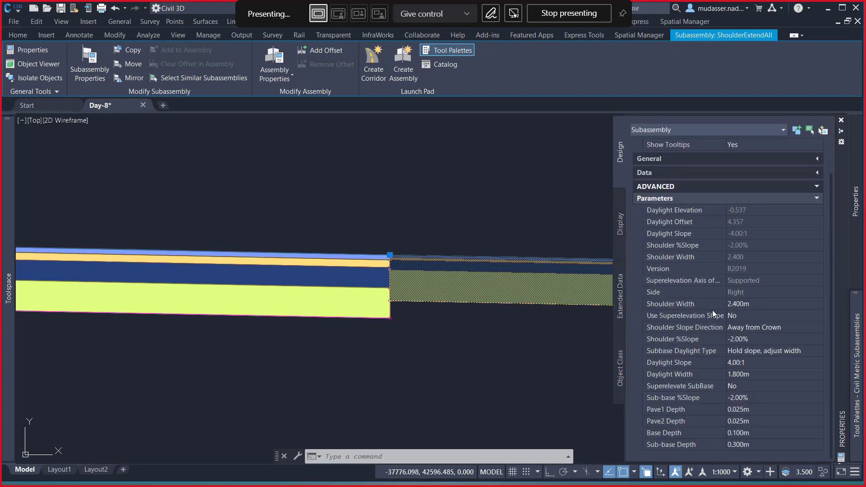
pyautogui.scroll(3, 713, 310)
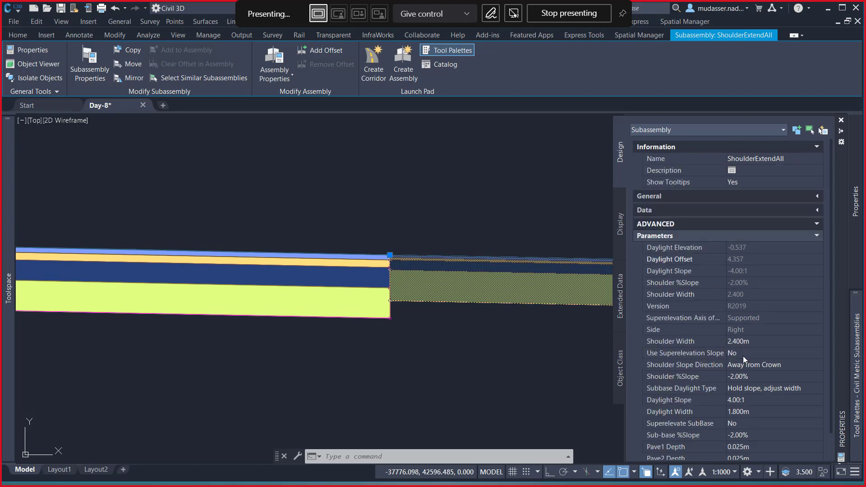
pyautogui.scroll(-3, 709, 397)
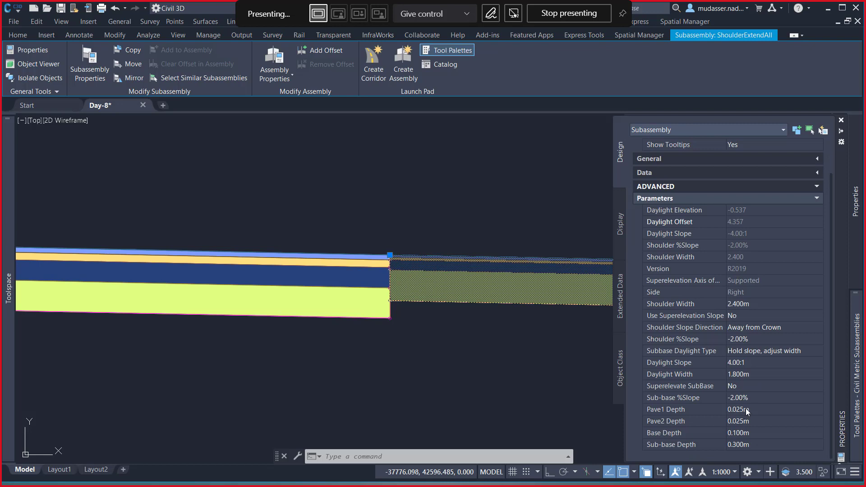
pyautogui.click(761, 410)
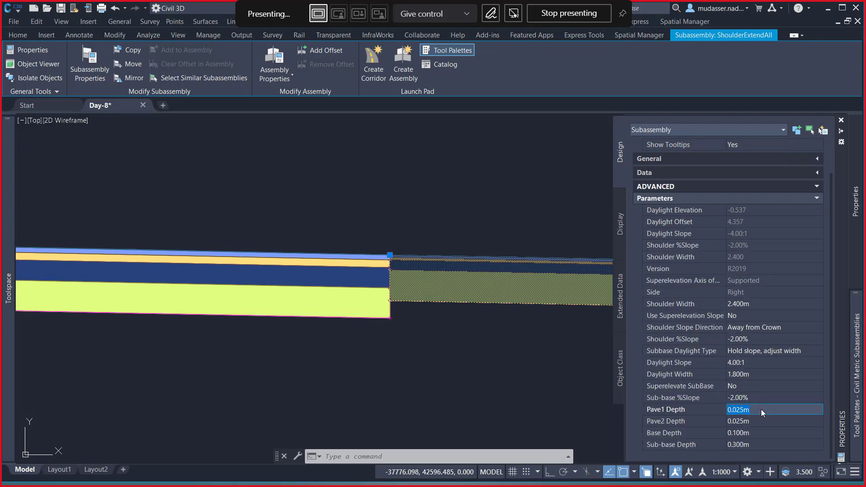
pyautogui.write('.05')
pyautogui.click(762, 426)
pyautogui.write('.')
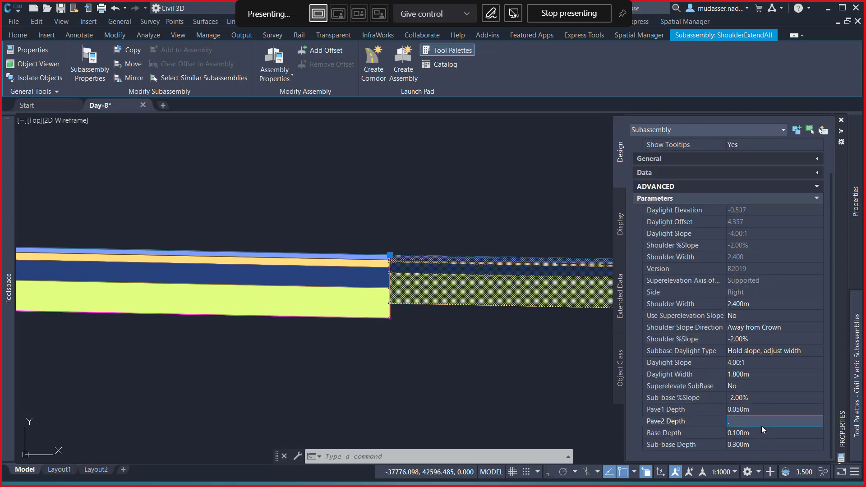
pyautogui.write('075')
pyautogui.press('Return')
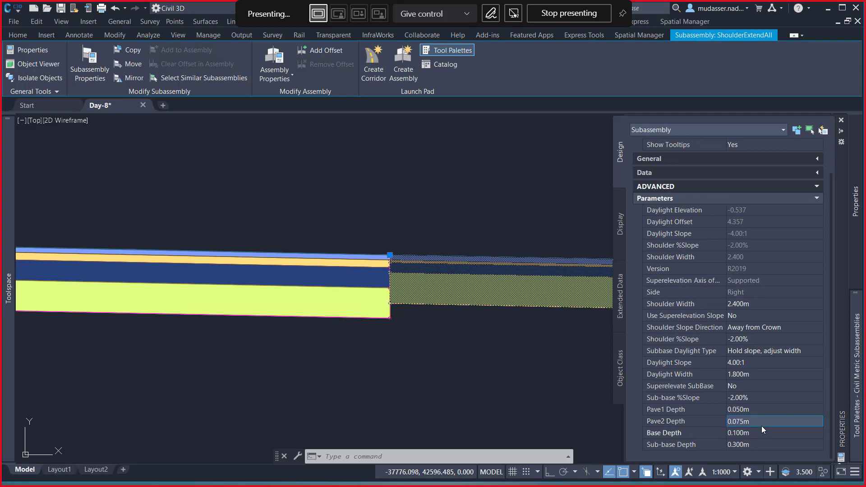
# Set the right shoulder's base depth to 0.2 m and deselect the subassembly
pyautogui.click(761, 427)
pyautogui.write('.')
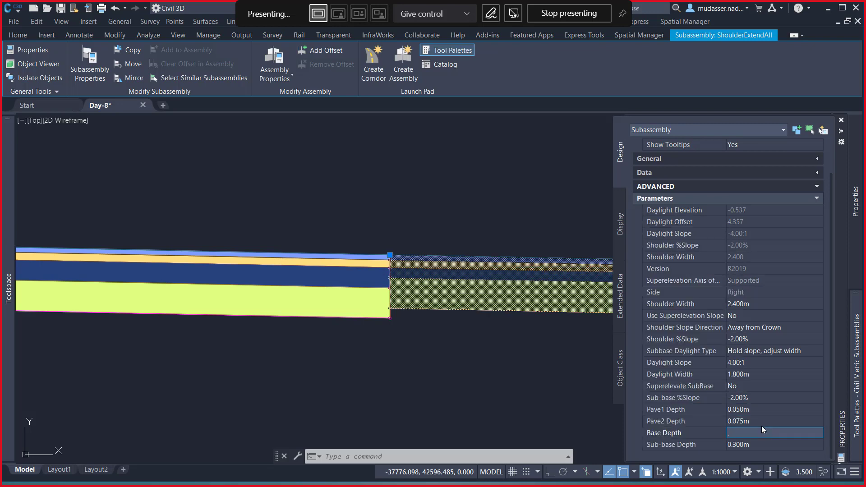
pyautogui.write('2')
pyautogui.press('Return')
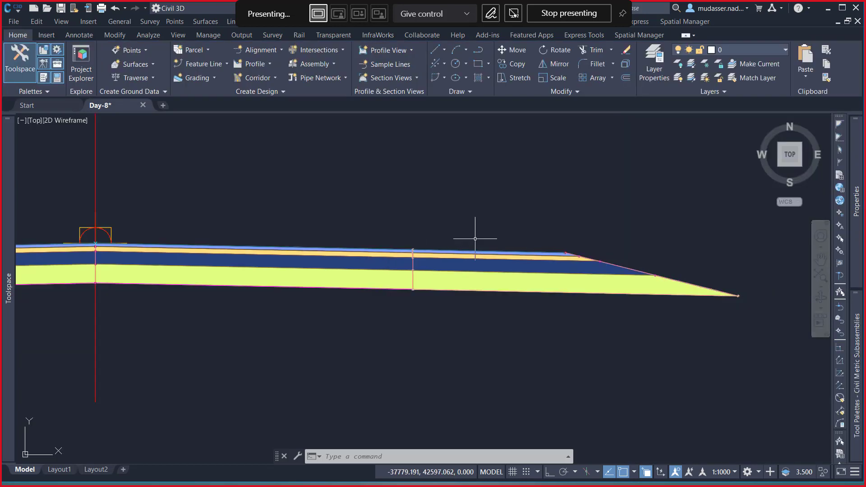
pyautogui.press('Escape')
# Mirror the right ShoulderExtendAll subassembly onto the top outer edge marker of the left lane
pyautogui.scroll(-2, 451, 240)
pyautogui.scroll(-4, 511, 227)
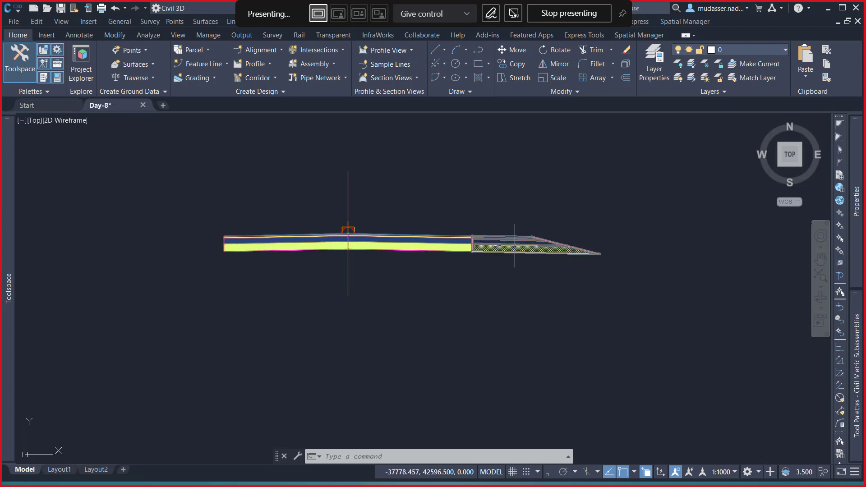
pyautogui.click(515, 246)
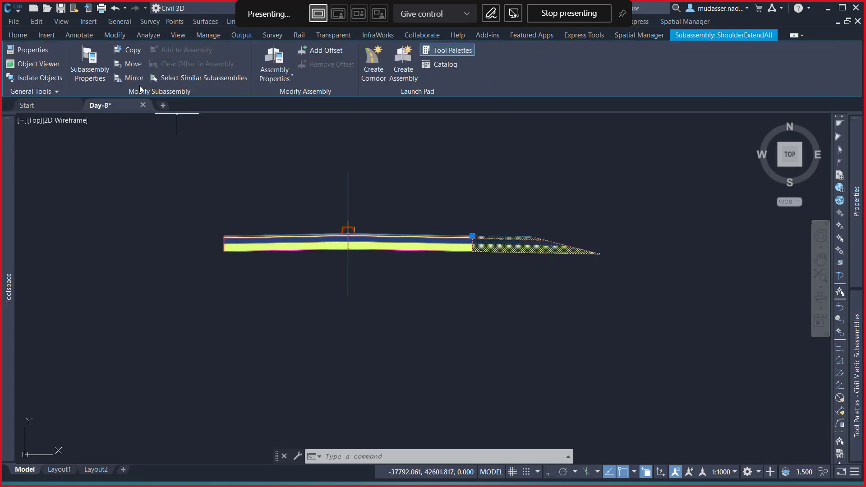
pyautogui.click(137, 82)
pyautogui.scroll(5, 240, 249)
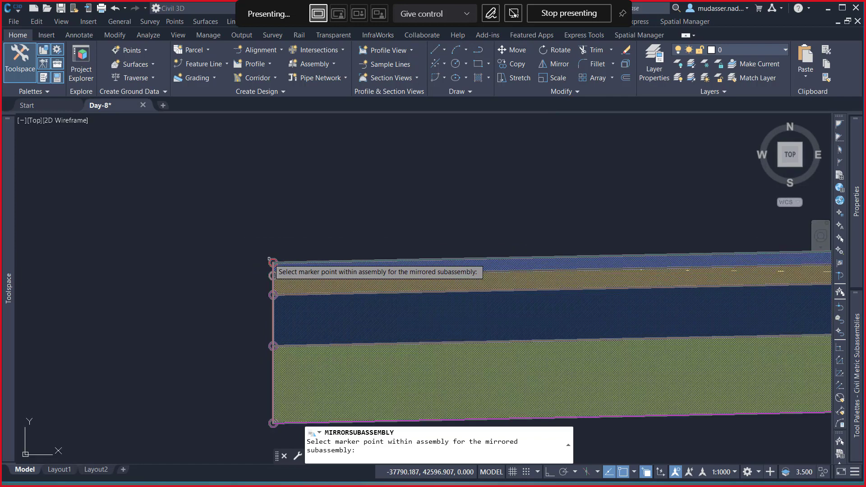
pyautogui.click(270, 259)
pyautogui.scroll(-8, 236, 201)
pyautogui.press('Escape')
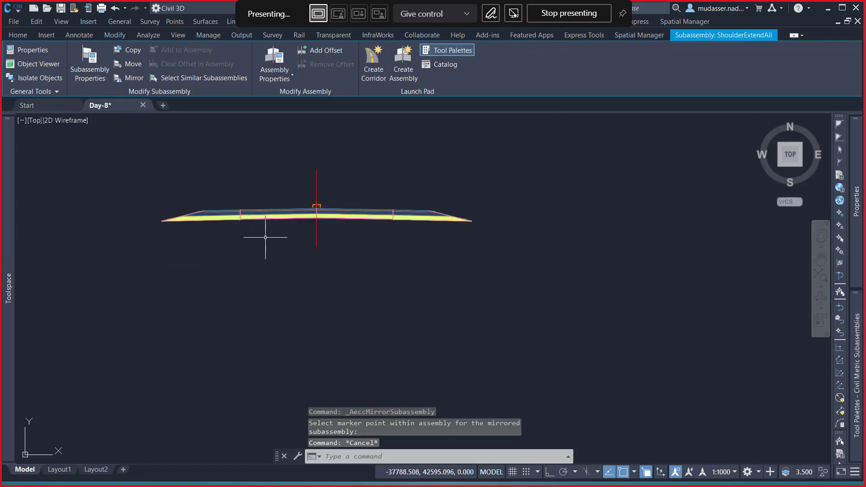
# Rename the right ShoulderExtendAll subassembly as R-SHOULDER and deselect it
pyautogui.scroll(2, 316, 208)
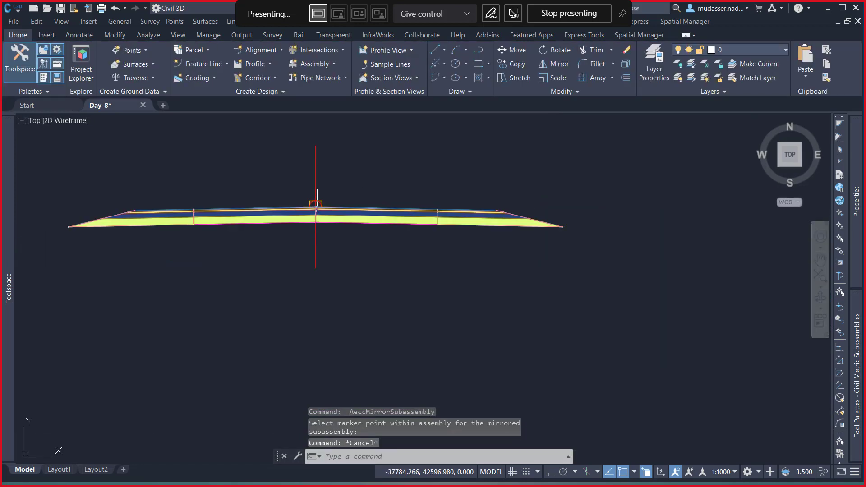
pyautogui.scroll(2, 525, 205)
pyautogui.click(522, 215)
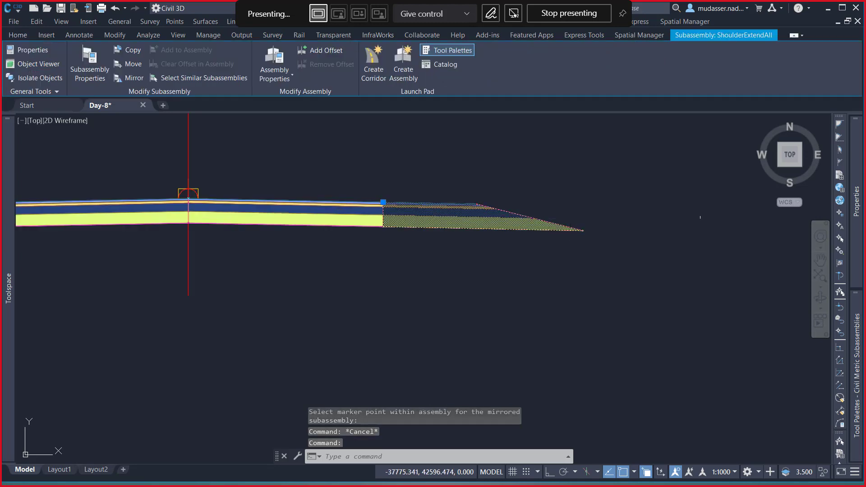
pyautogui.moveTo(857, 203)
pyautogui.click(795, 158)
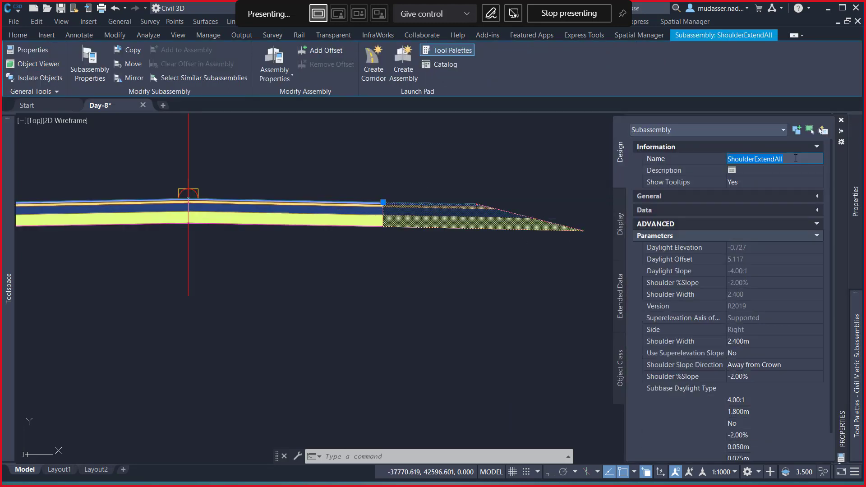
pyautogui.press('BackSpace')
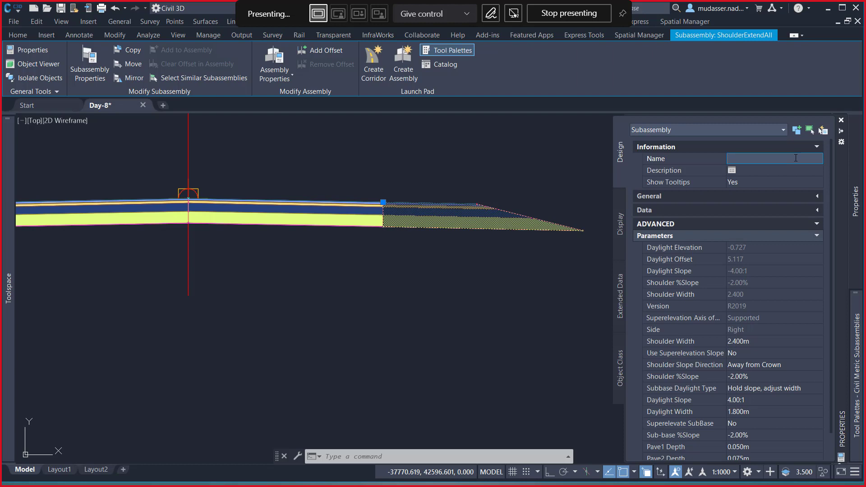
pyautogui.write('R-SHOULDER')
pyautogui.press('Return')
pyautogui.scroll(-4, 513, 242)
pyautogui.press('Escape')
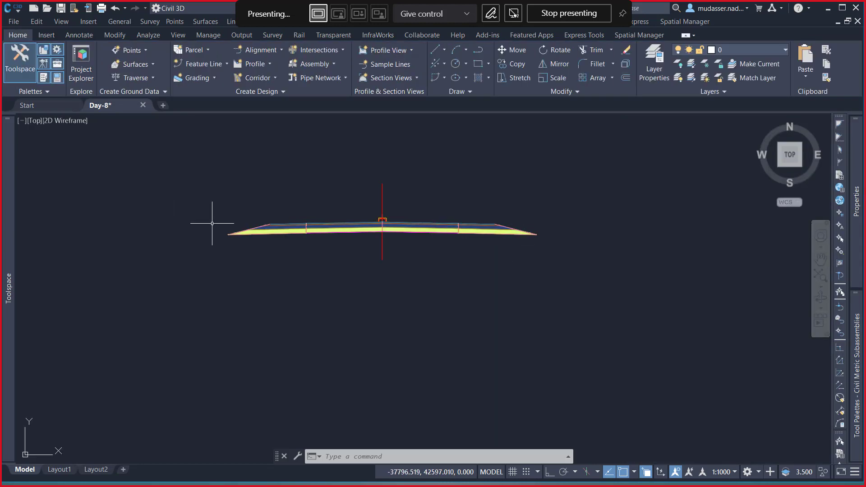
# Name the left ShoulderExtendAll subassembly R-SHOULDER as well and clear the selection
pyautogui.click(239, 233)
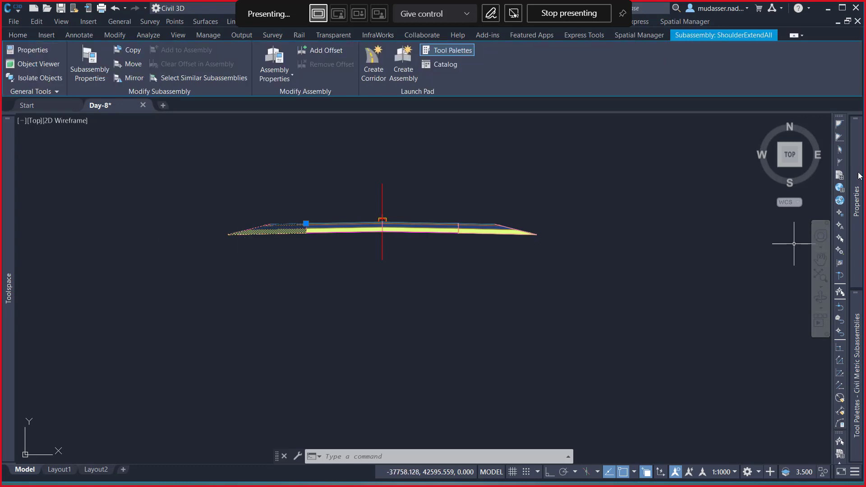
pyautogui.moveTo(855, 190)
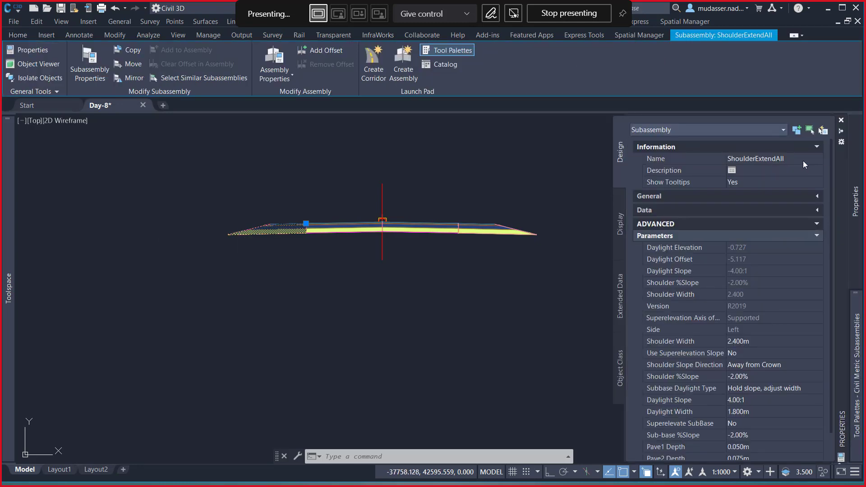
pyautogui.click(803, 160)
pyautogui.write('R-SHOULDER')
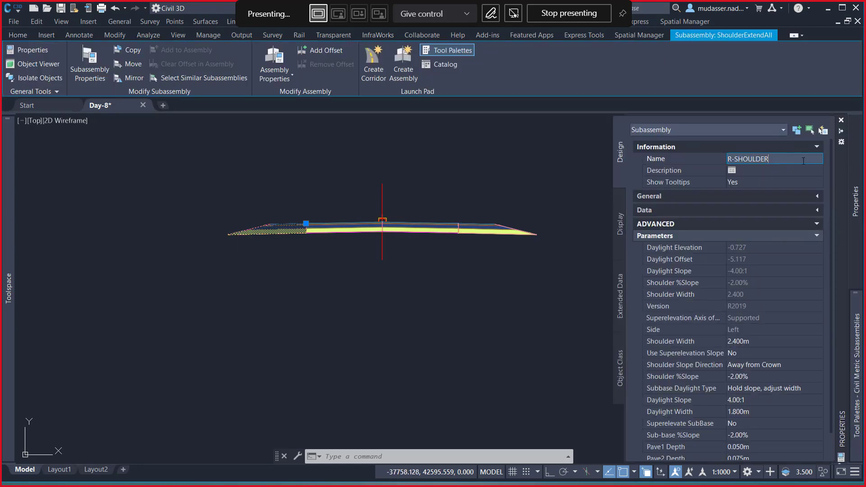
pyautogui.press('Return')
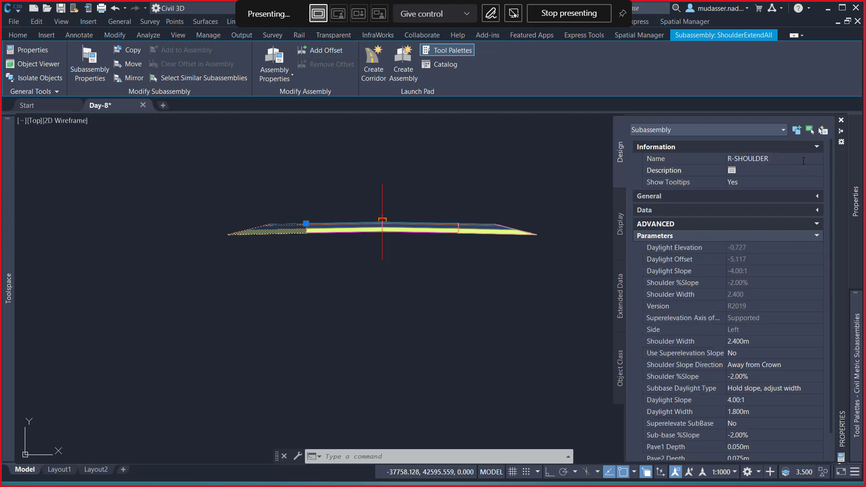
pyautogui.hotkey('ctrl', '1')
pyautogui.scroll(5, 298, 226)
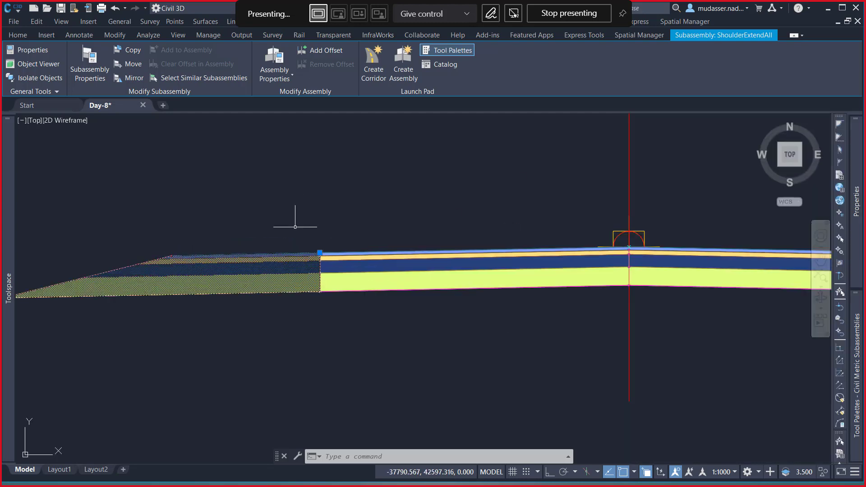
pyautogui.press('Escape')
pyautogui.scroll(-2, 298, 228)
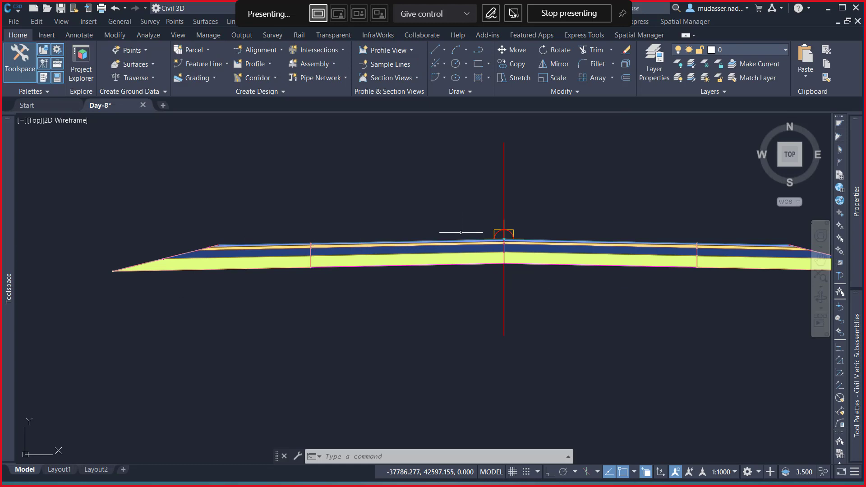
pyautogui.scroll(-5, 451, 223)
pyautogui.scroll(-2, 449, 220)
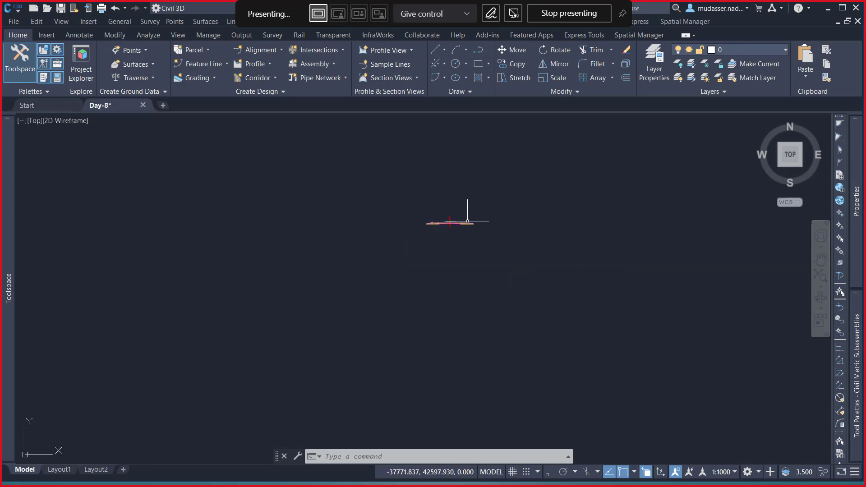
pyautogui.scroll(4, 451, 220)
pyautogui.scroll(4, 448, 222)
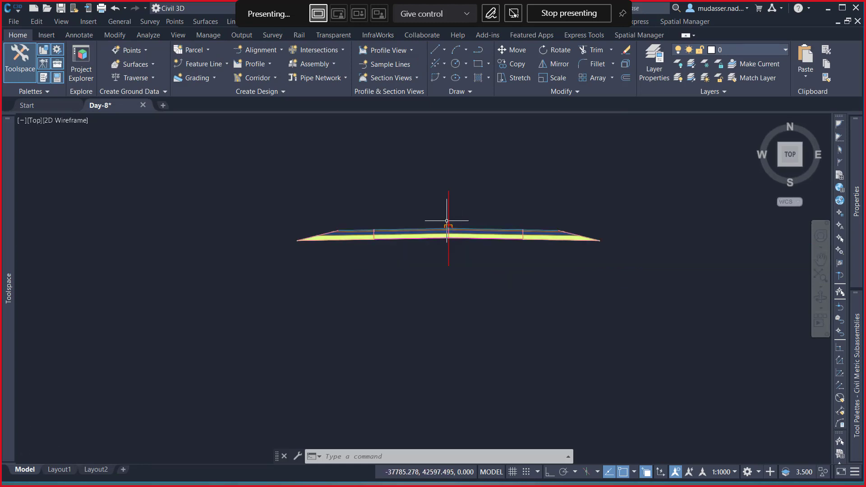
pyautogui.scroll(2, 449, 222)
pyautogui.scroll(-6, 453, 221)
pyautogui.scroll(-1, 456, 220)
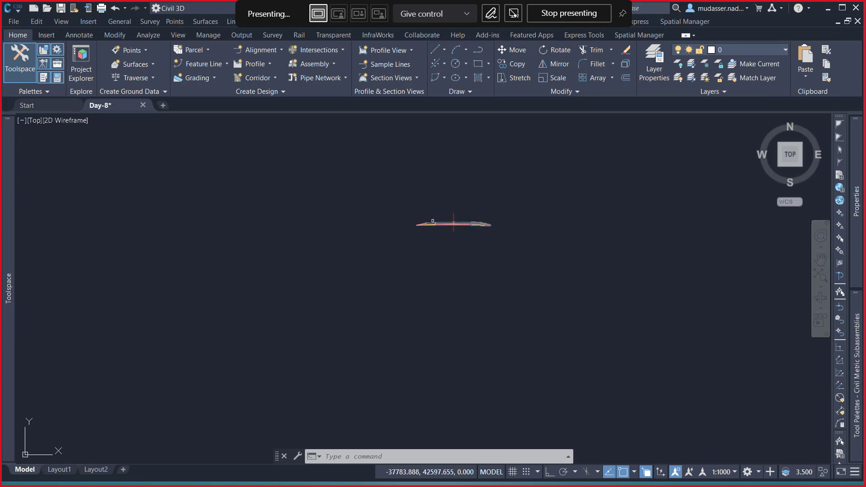
pyautogui.scroll(6, 456, 220)
pyautogui.scroll(-8, 457, 221)
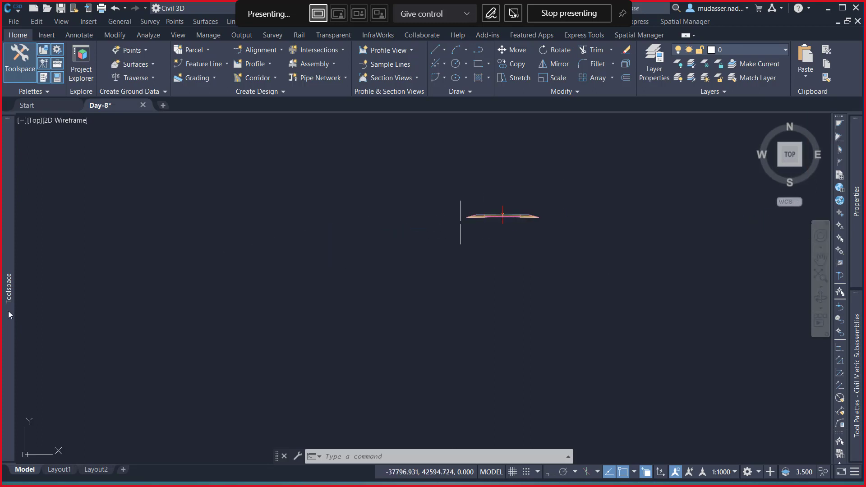
# Create a reference to the NGL surface from the data shortcuts, with the style Contours 2m and 10m (Background)
pyautogui.moveTo(8, 310)
pyautogui.click(36, 335)
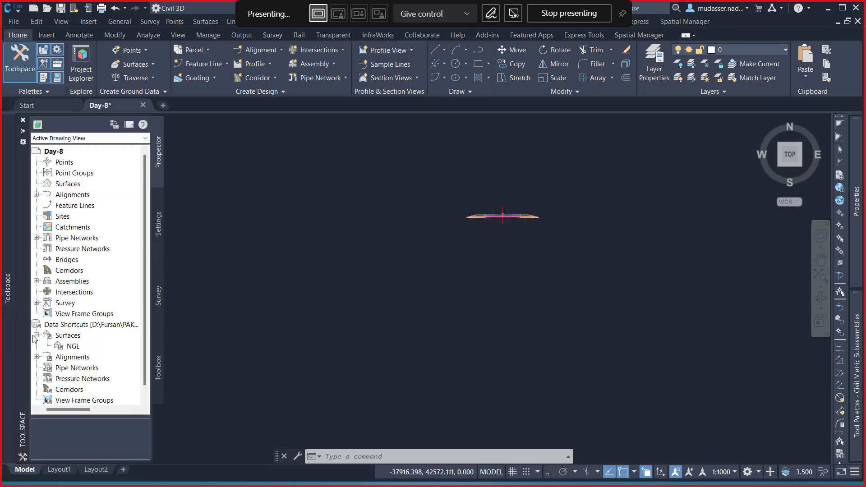
pyautogui.rightClick(76, 347)
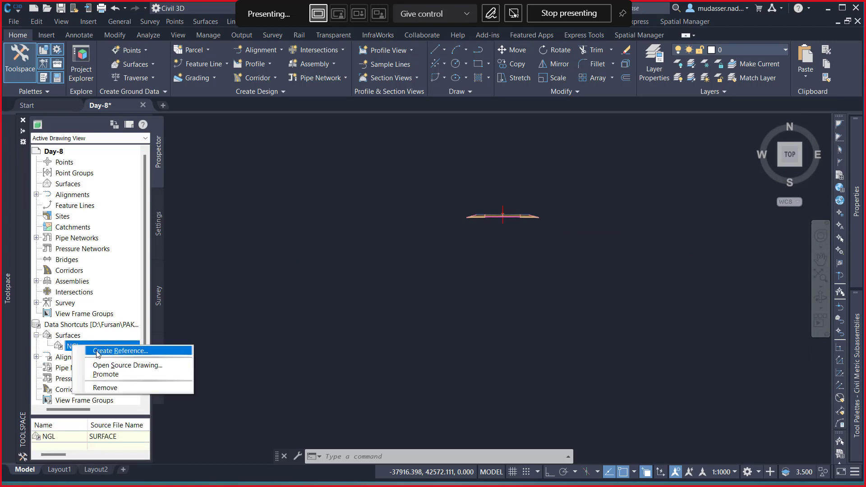
pyautogui.click(89, 342)
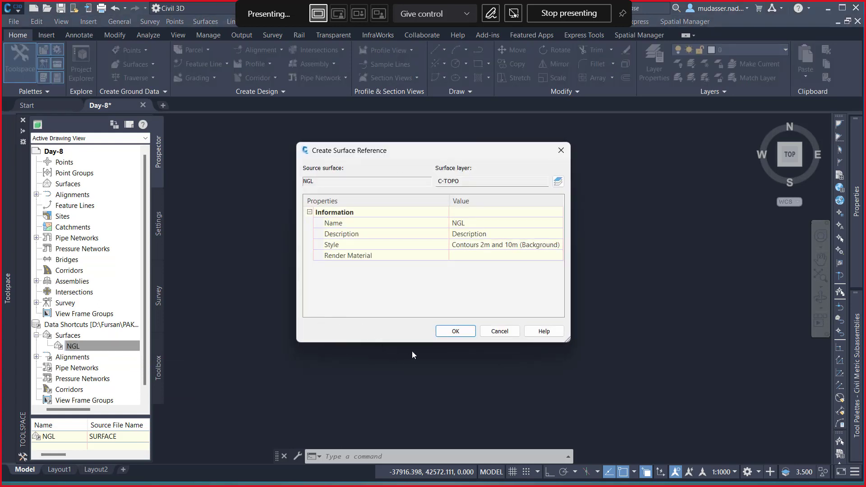
pyautogui.click(452, 331)
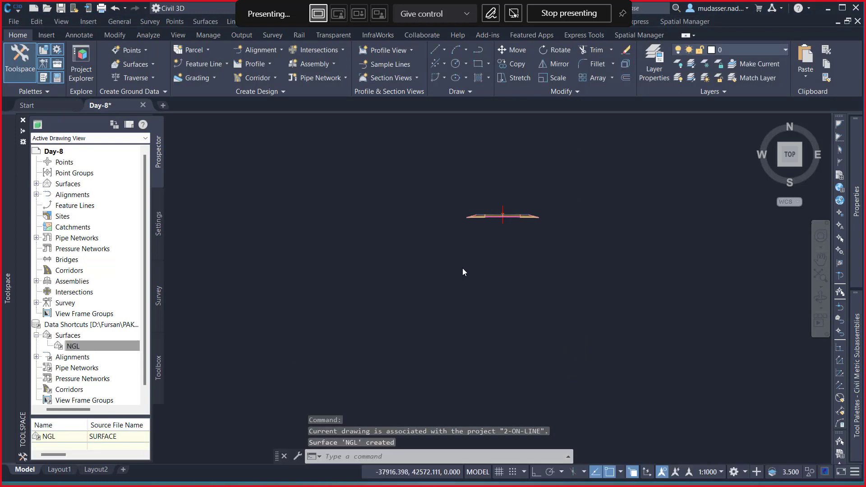
# Inspect the Day-8-Typical assembly's baseline and its attached lanes and shoulders
pyautogui.scroll(7, 510, 211)
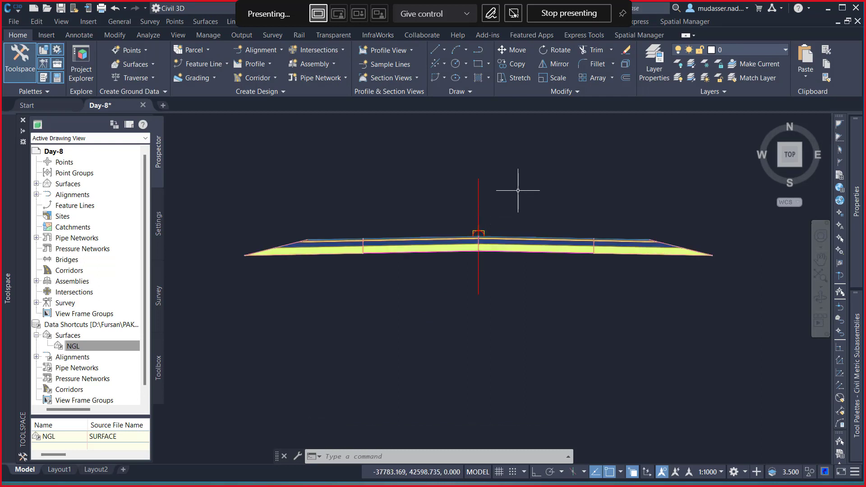
pyautogui.click(480, 181)
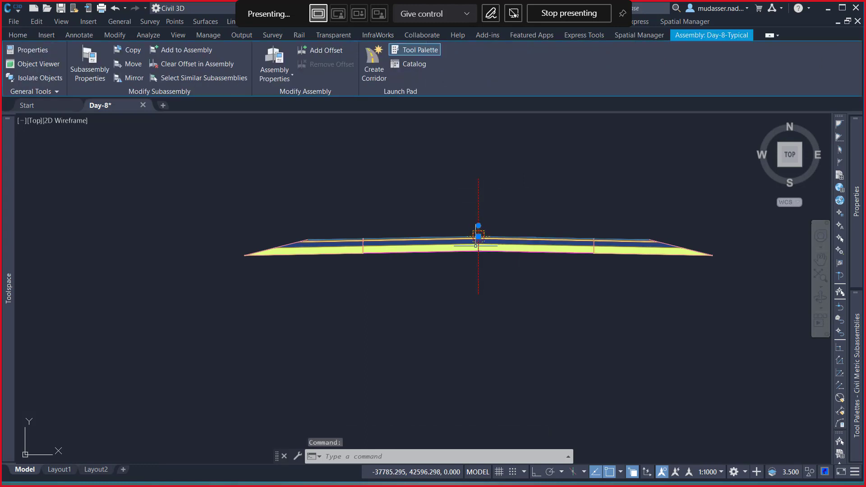
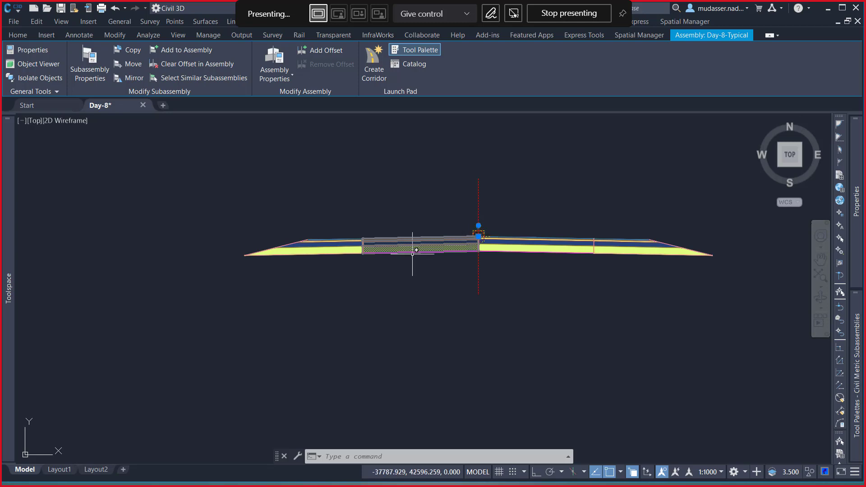
pyautogui.scroll(-3, 408, 274)
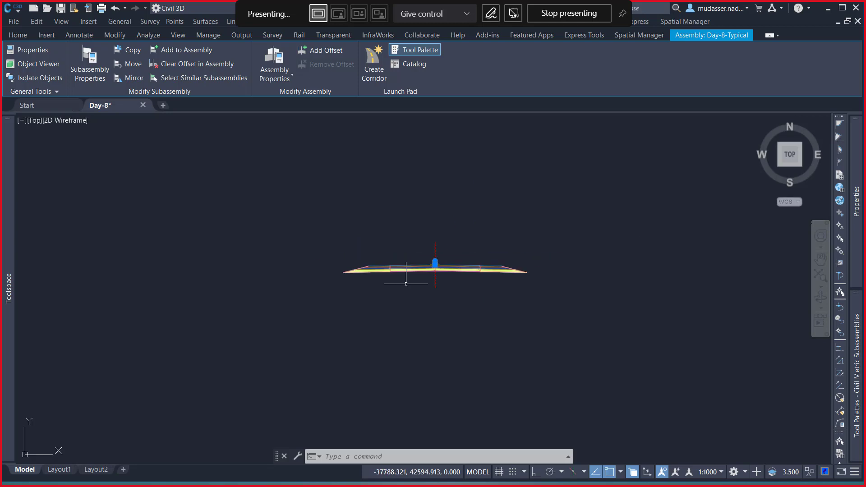
pyautogui.press('Escape')
# Zoom to the drawing extents and locate the referenced NGL surface
pyautogui.scroll(-2, 402, 284)
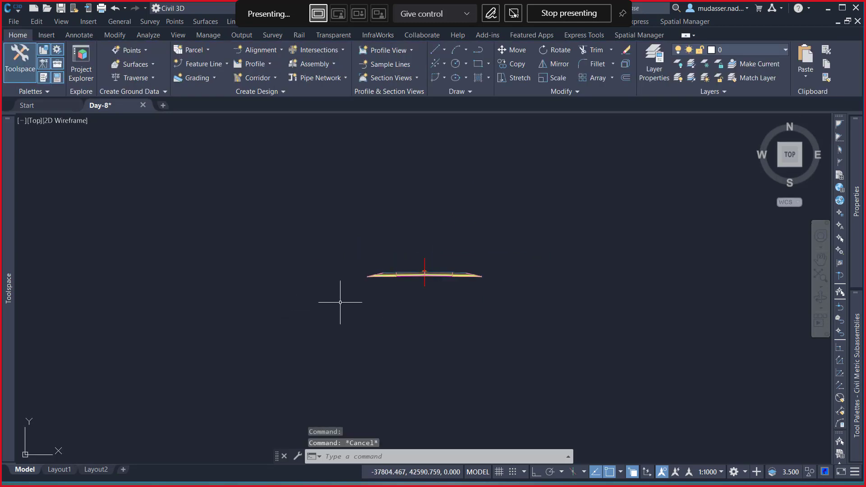
pyautogui.scroll(-2, 347, 301)
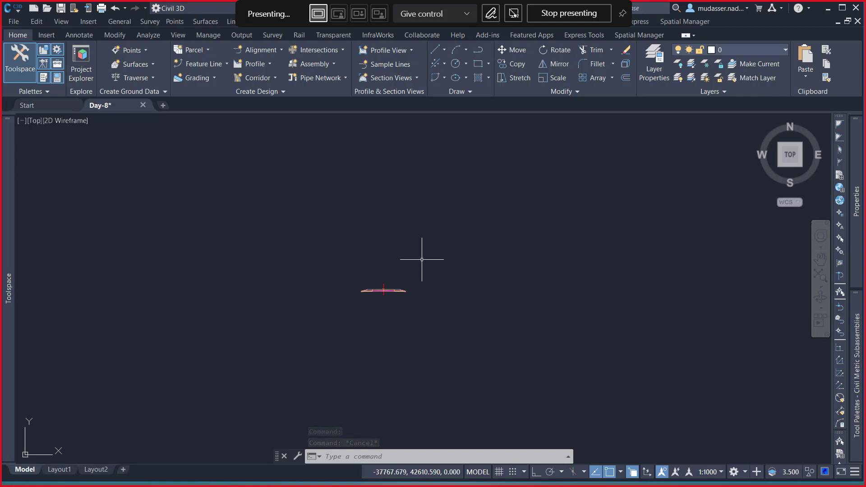
pyautogui.scroll(-2, 367, 276)
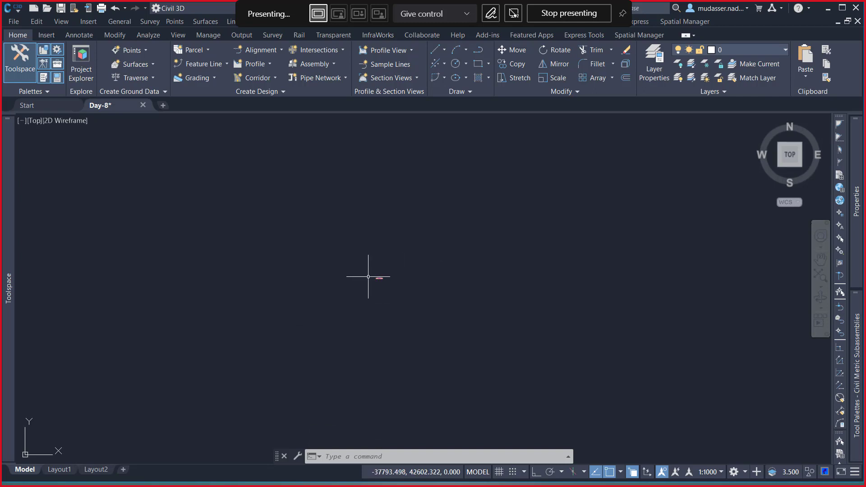
pyautogui.moveTo(361, 283); pyautogui.dragTo(231, 318, button='middle')
pyautogui.scroll(3, 233, 317)
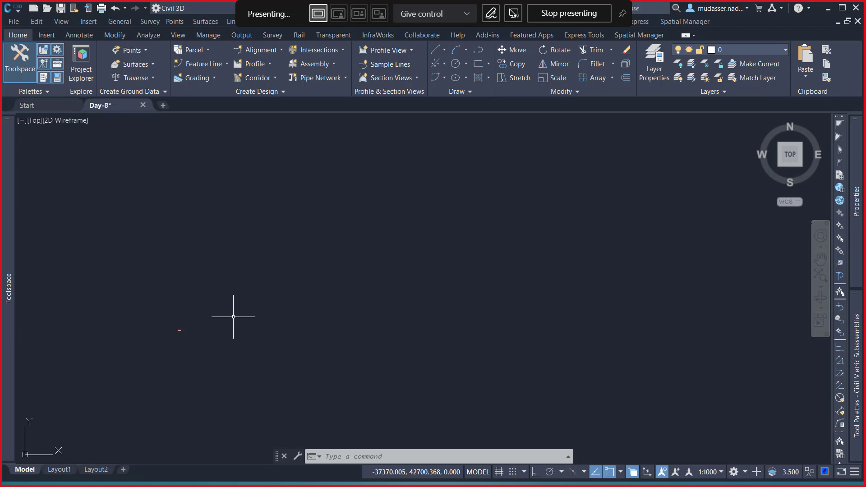
pyautogui.write('z')
pyautogui.press('Return')
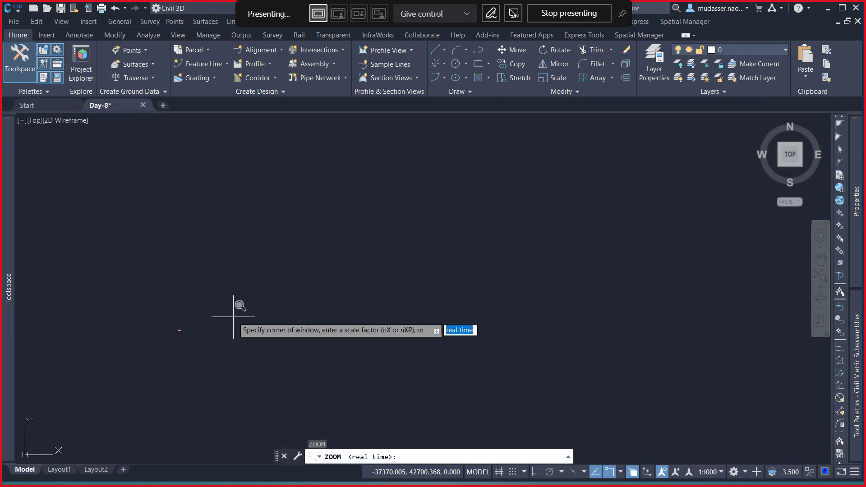
pyautogui.write('E')
pyautogui.press('Return')
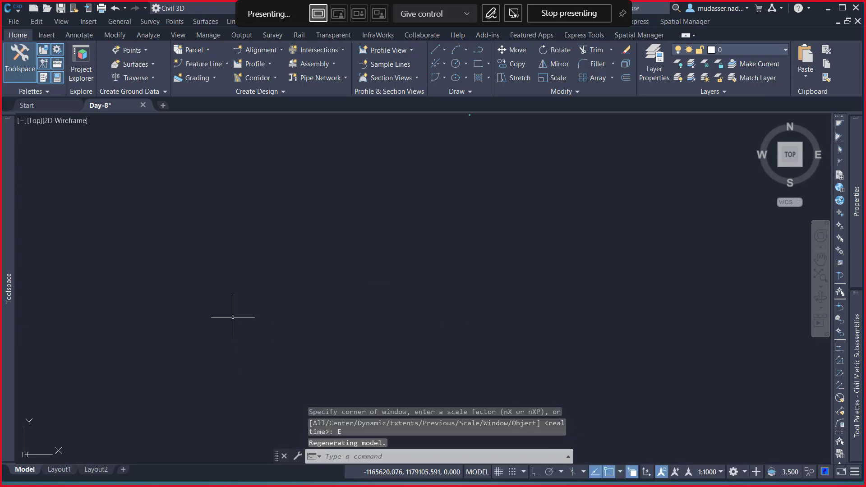
pyautogui.moveTo(408, 219); pyautogui.dragTo(405, 271, button='middle')
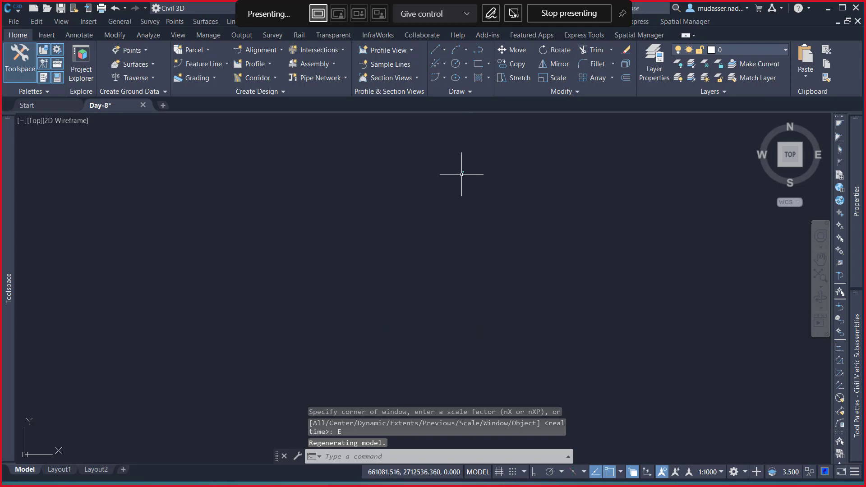
pyautogui.scroll(8, 465, 162)
pyautogui.scroll(6, 446, 249)
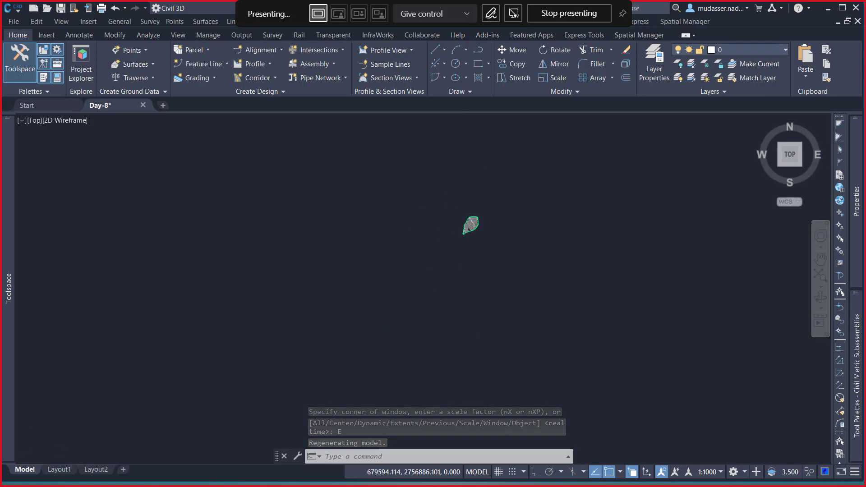
pyautogui.moveTo(504, 206); pyautogui.dragTo(476, 243, button='middle')
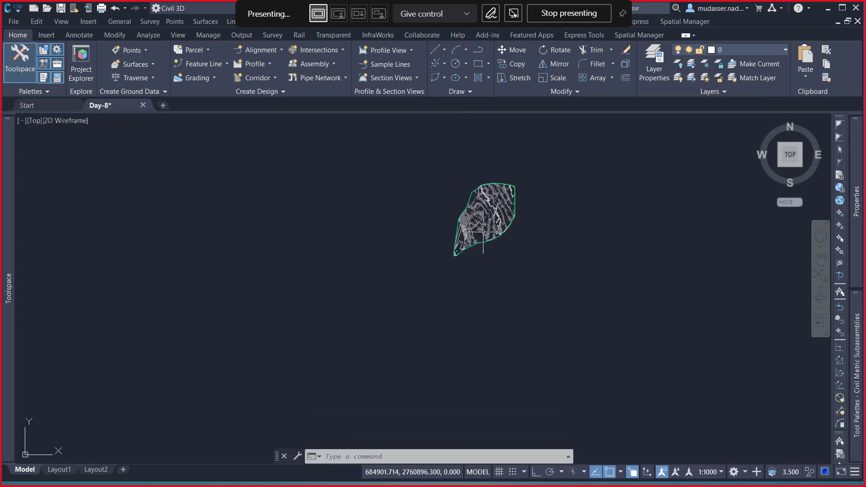
# Draw a guide line from the coordinates -35785.170,42596.990 to a point inside the NGL surface
pyautogui.write('L')
pyautogui.press('Return')
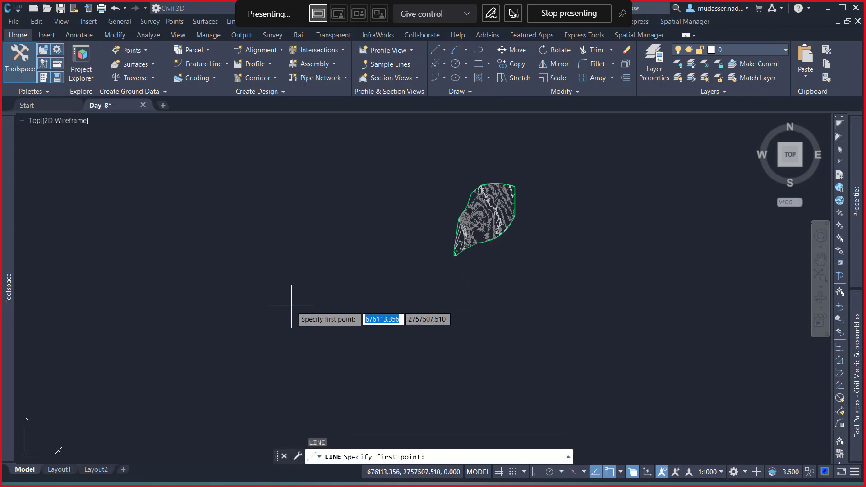
pyautogui.write('-')
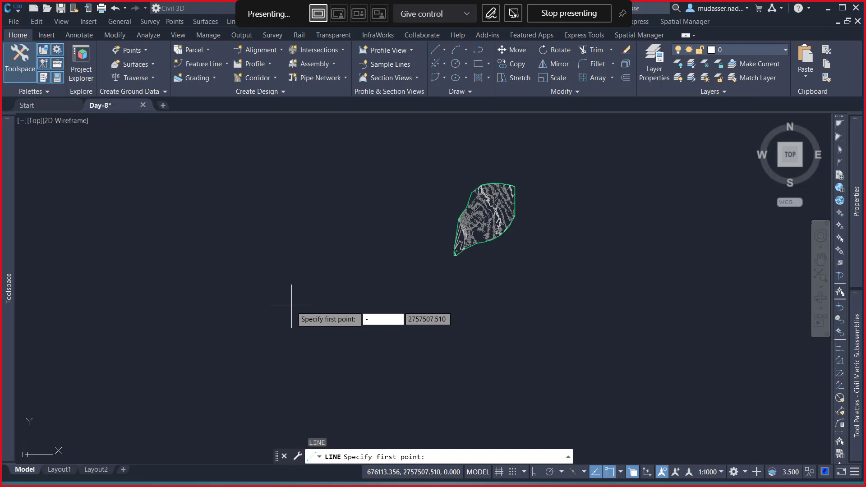
pyautogui.write('3578')
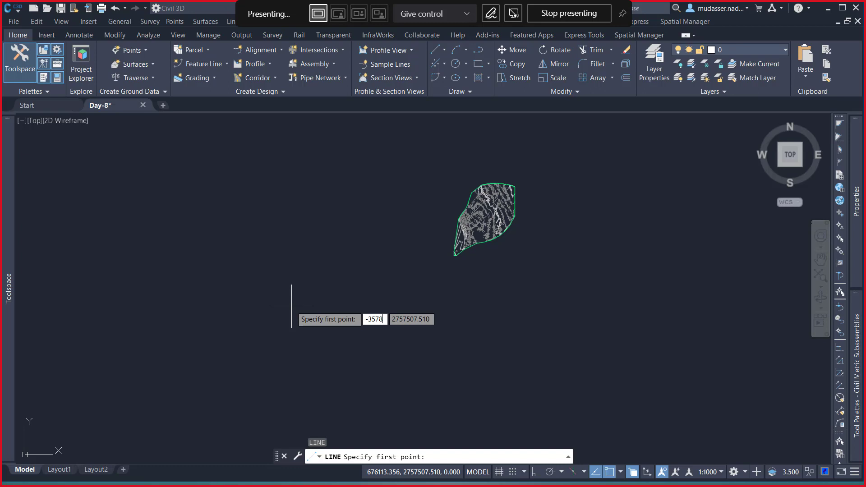
pyautogui.write('5.170')
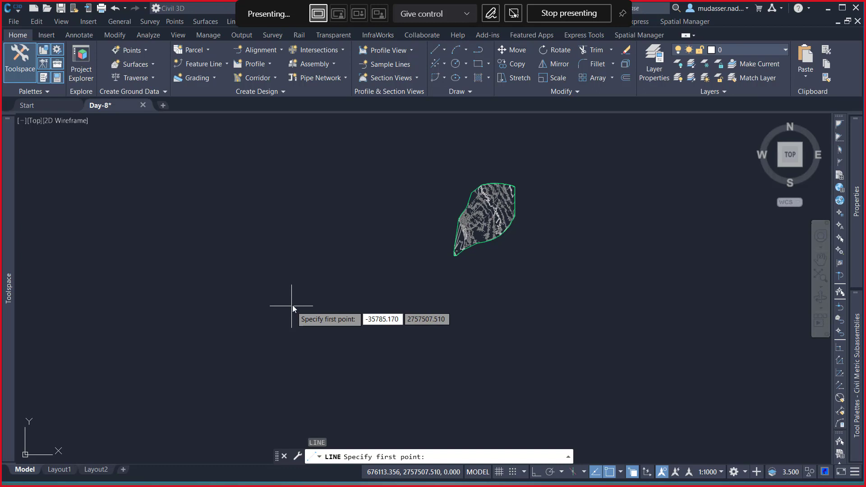
pyautogui.press('Tab')
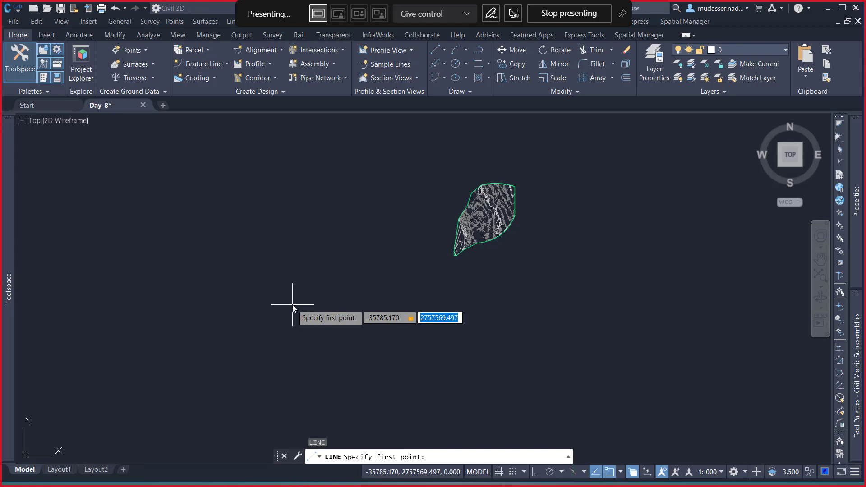
pyautogui.write('42596.')
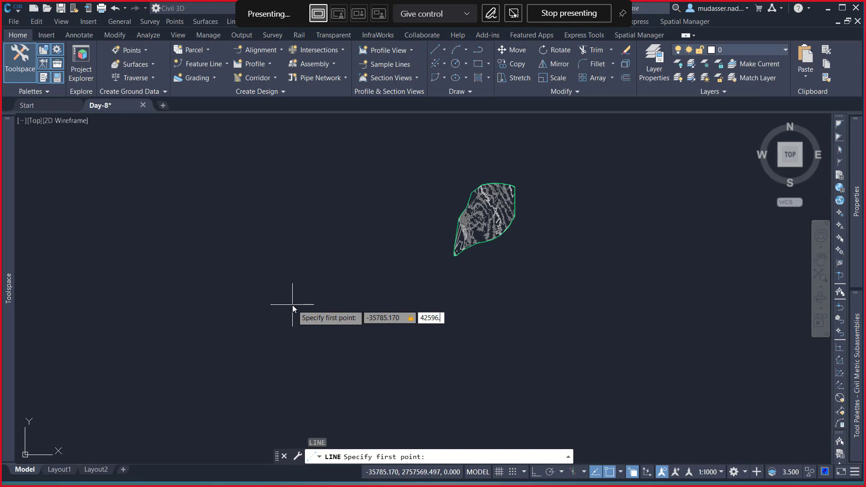
pyautogui.write('990')
pyautogui.press('Return')
pyautogui.moveTo(292, 305)
pyautogui.mouseDown(button='middle')
pyautogui.moveTo(261, 299)
pyautogui.moveTo(348, 189)
pyautogui.moveTo(360, 189)
pyautogui.mouseUp(button='middle')
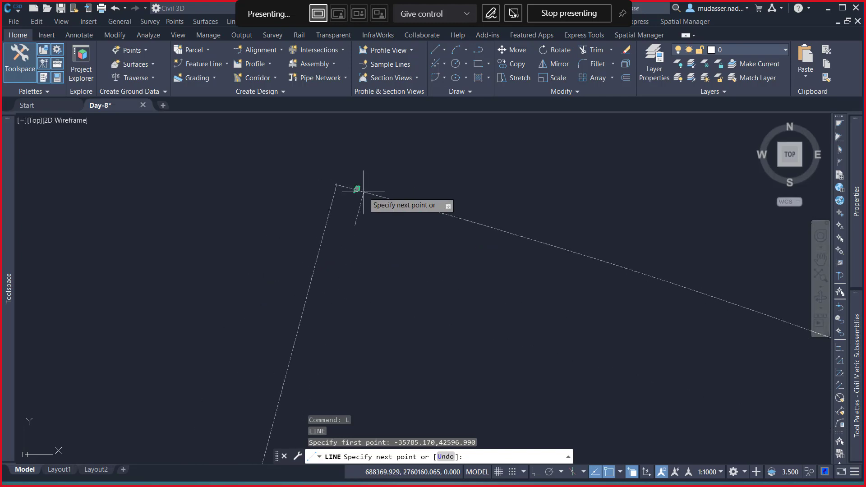
pyautogui.click(352, 187)
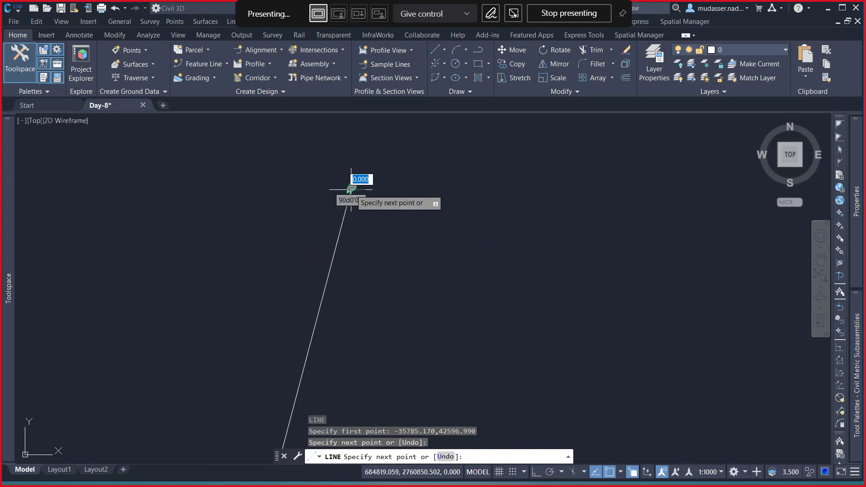
pyautogui.press('Return')
# Move the whole road assembly from near the guide line's start to just outside the east edge of the NGL surface
pyautogui.scroll(-5, 406, 157)
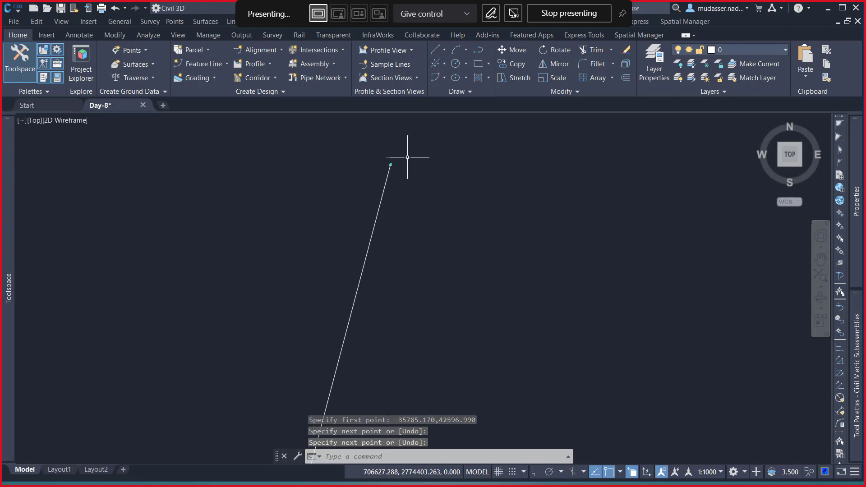
pyautogui.moveTo(390, 257); pyautogui.dragTo(446, 152, button='middle')
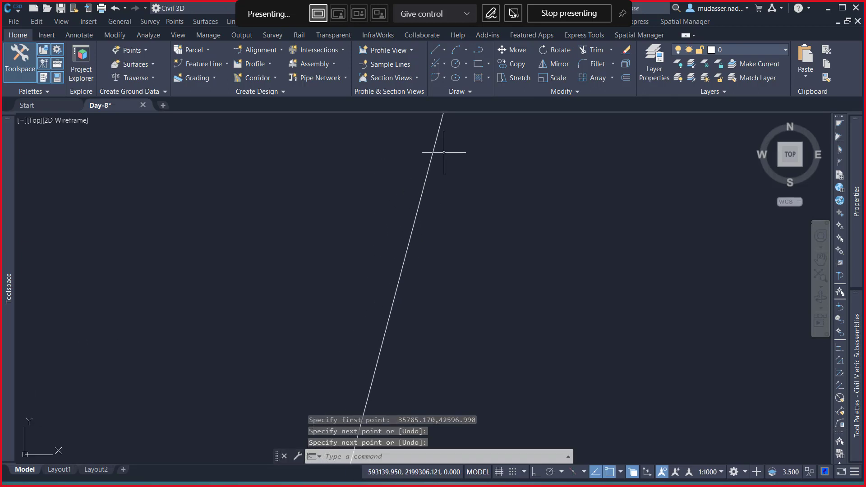
pyautogui.write('Z')
pyautogui.press('Return')
pyautogui.write('E')
pyautogui.press('Return')
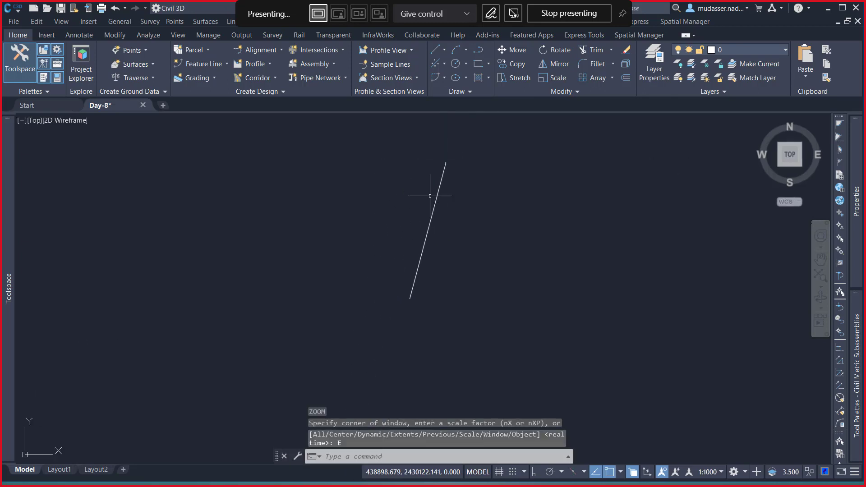
pyautogui.scroll(3, 419, 253)
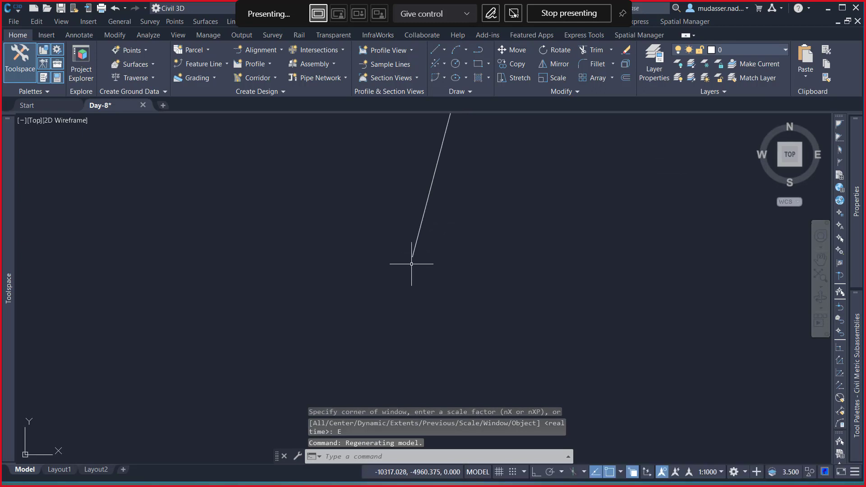
pyautogui.scroll(5, 405, 245)
pyautogui.scroll(4, 387, 194)
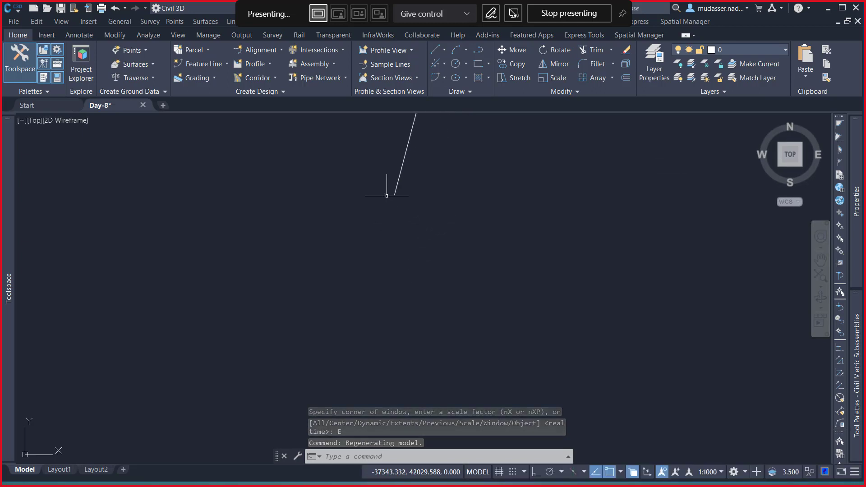
pyautogui.scroll(8, 379, 189)
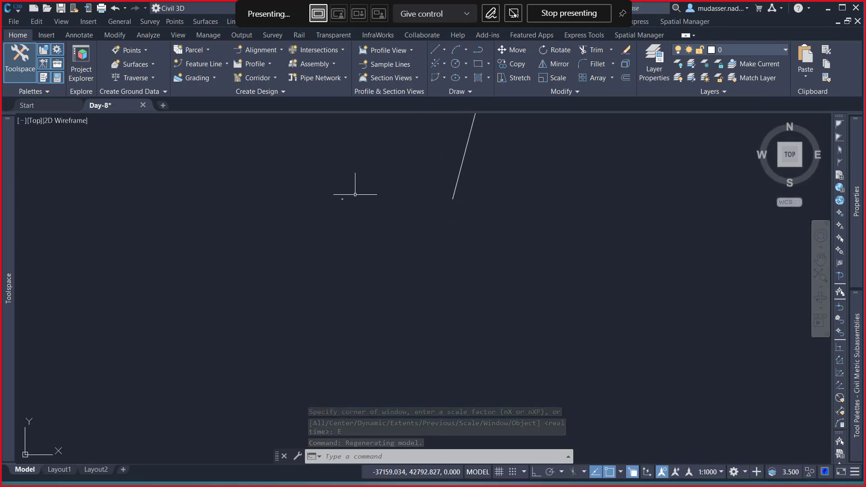
pyautogui.click(330, 202)
pyautogui.click(246, 278)
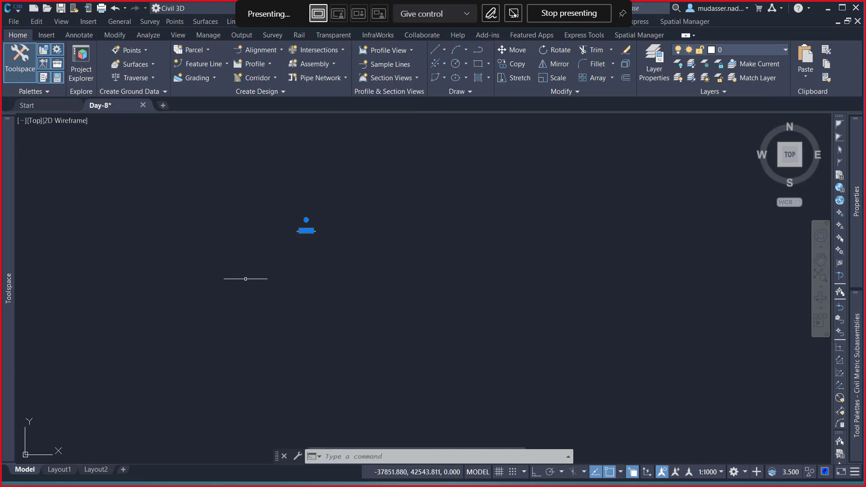
pyautogui.write('M')
pyautogui.press('Return')
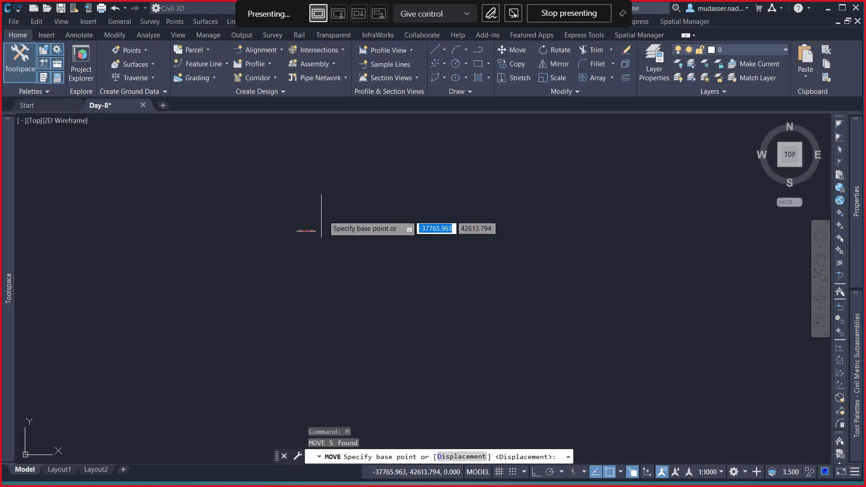
pyautogui.click(307, 232)
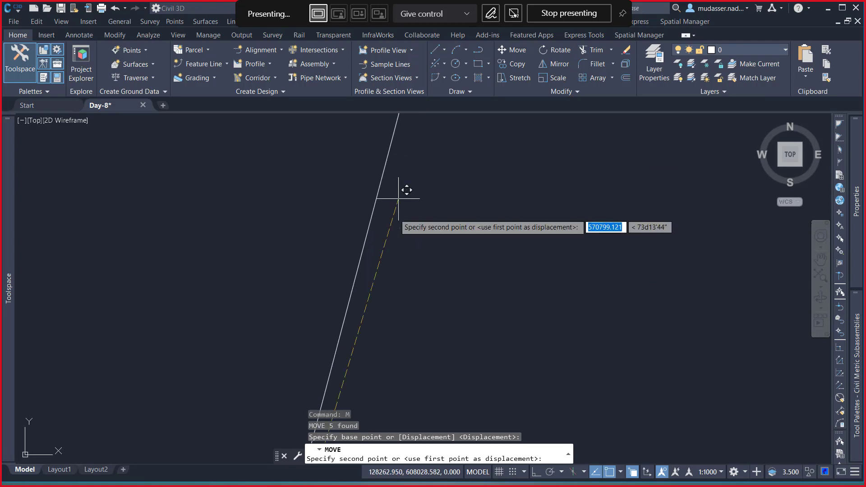
pyautogui.scroll(-8, 402, 248)
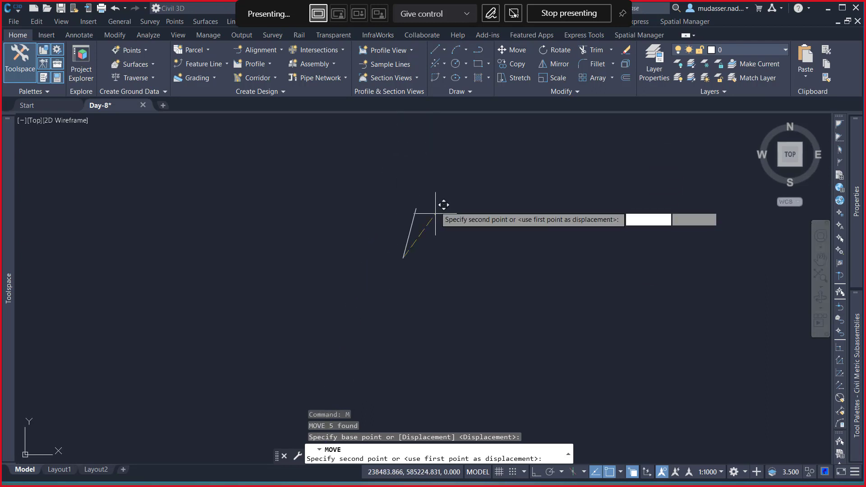
pyautogui.scroll(6, 435, 182)
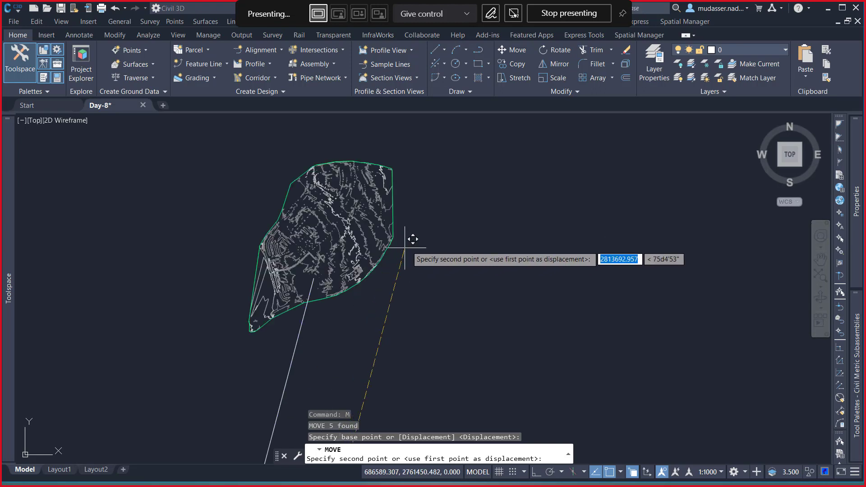
pyautogui.click(423, 221)
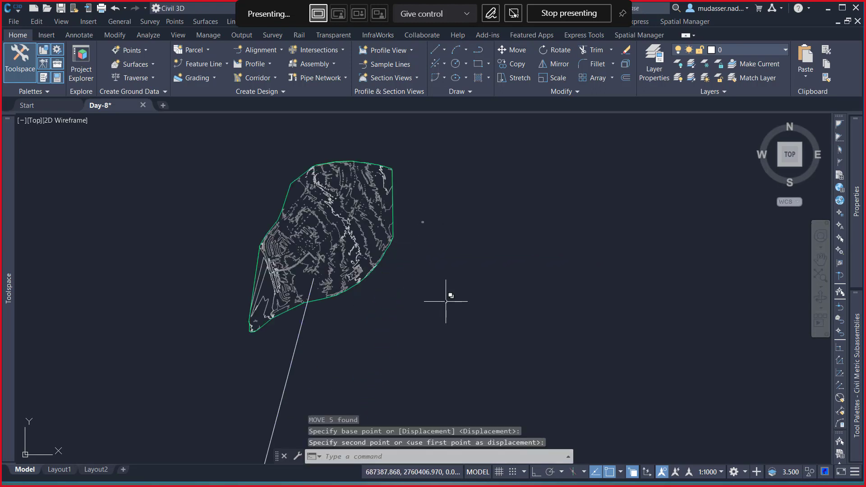
# Erase the guide line and check the moved assembly beside the surface
pyautogui.click(337, 337)
pyautogui.click(287, 358)
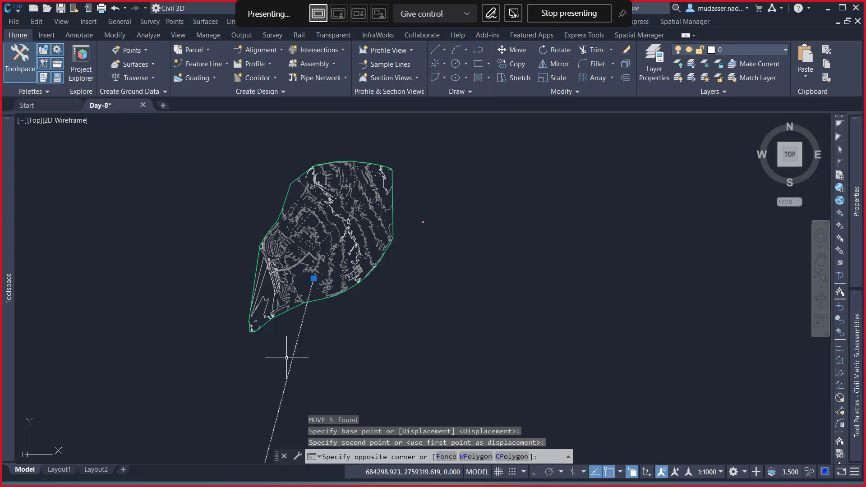
pyautogui.press('Delete')
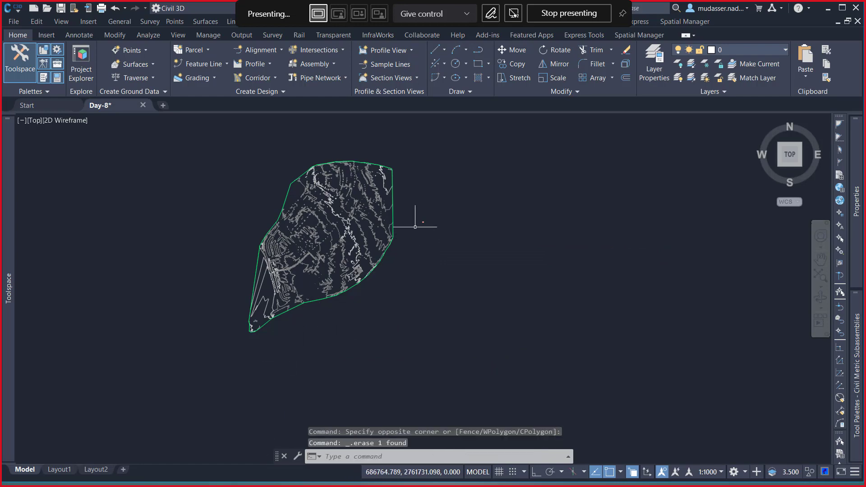
pyautogui.scroll(8, 425, 212)
pyautogui.scroll(5, 448, 230)
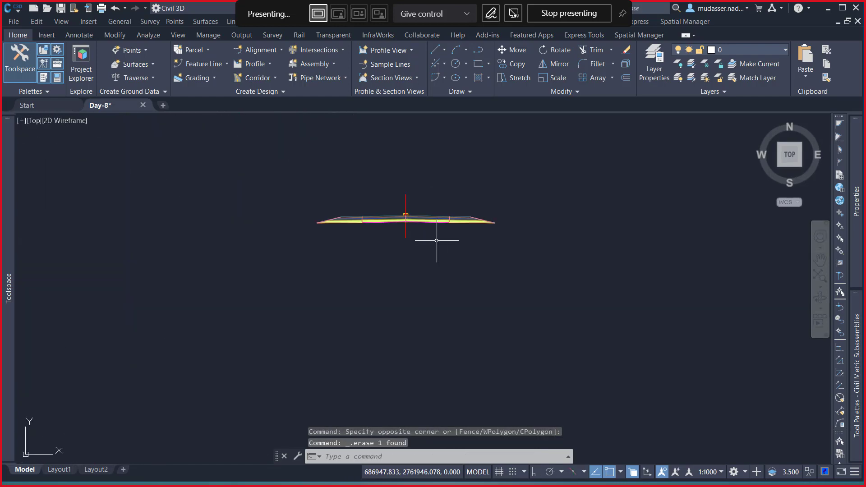
# Change the NGL surface's style to Border Only in its surface properties
pyautogui.scroll(-9, 459, 231)
pyautogui.scroll(-2, 464, 244)
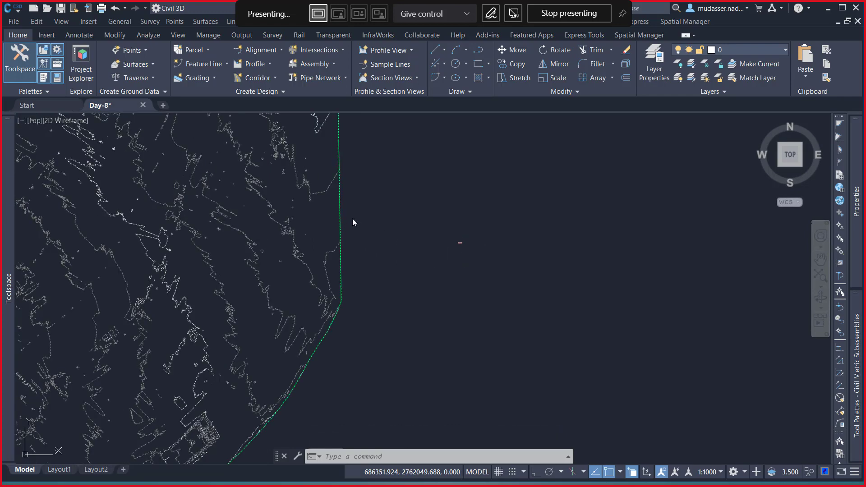
pyautogui.click(358, 215)
pyautogui.rightClick(358, 215)
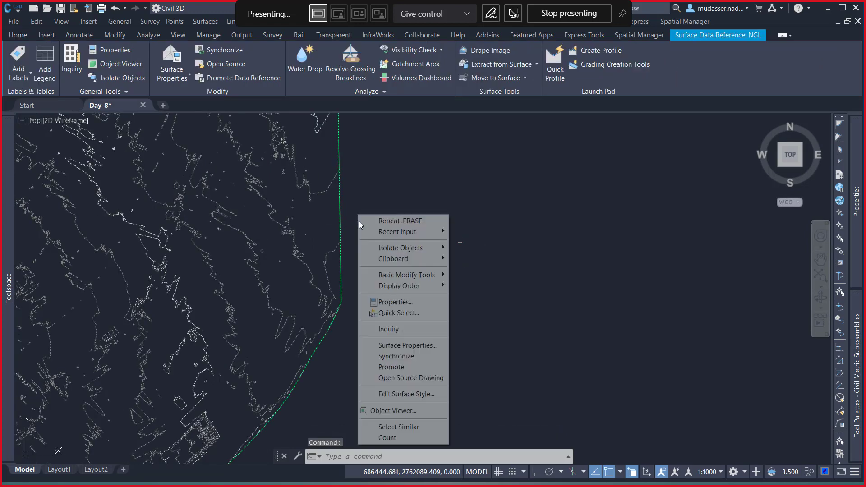
pyautogui.click(395, 348)
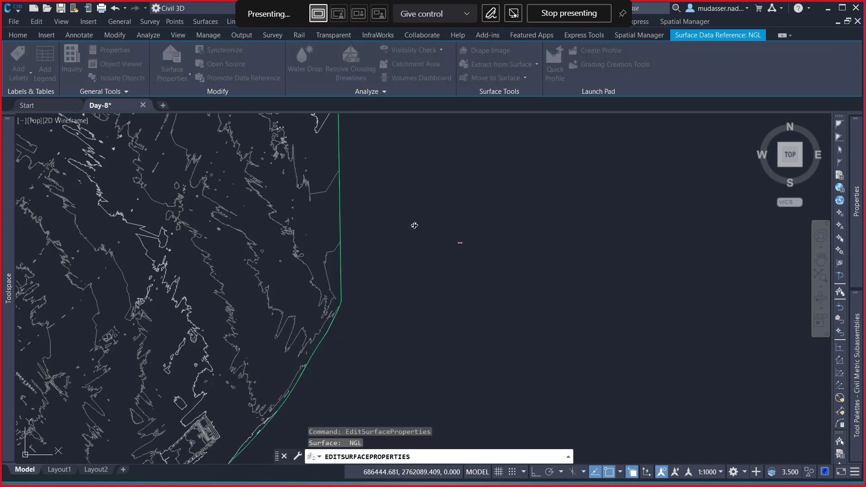
pyautogui.click(374, 254)
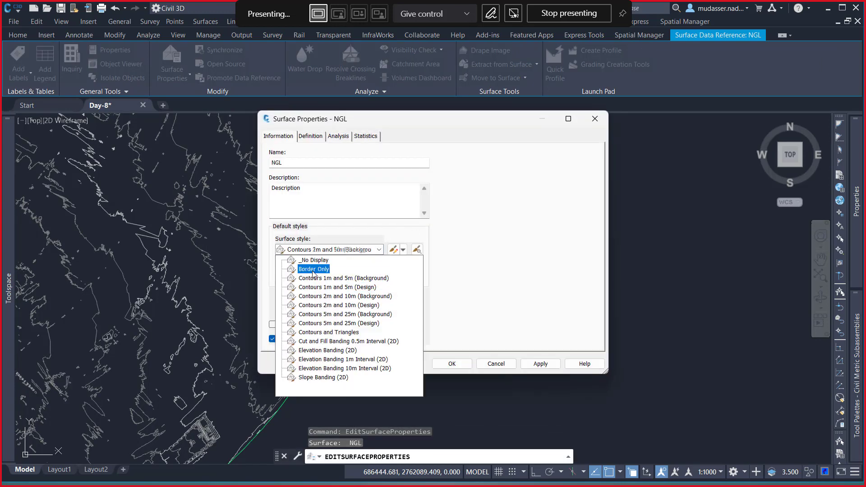
pyautogui.click(316, 265)
pyautogui.click(451, 364)
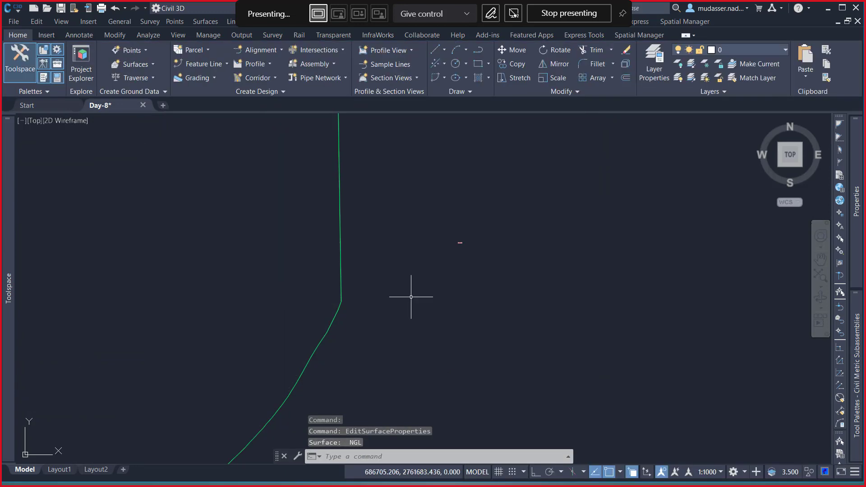
# Draw a three-segment open polyline inside the NGL border, from about 684076,2760803 to about 685894,2762744
pyautogui.scroll(-6, 465, 288)
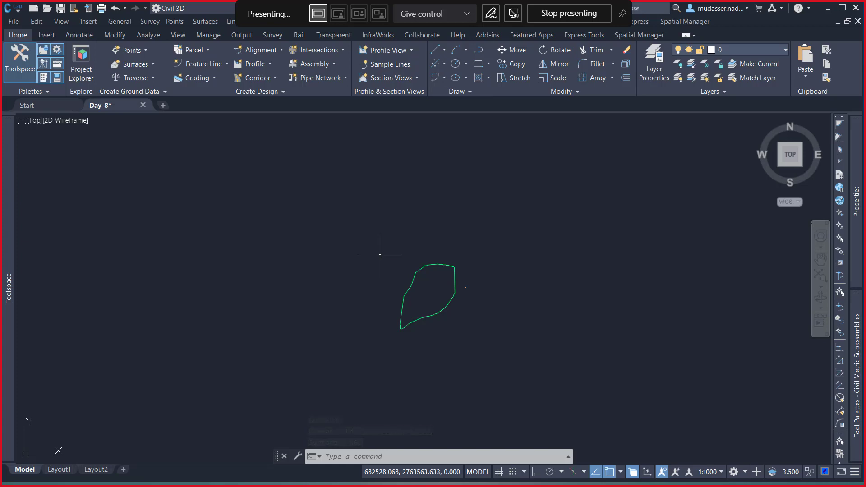
pyautogui.write('pl')
pyautogui.press('Return')
pyautogui.scroll(6, 409, 302)
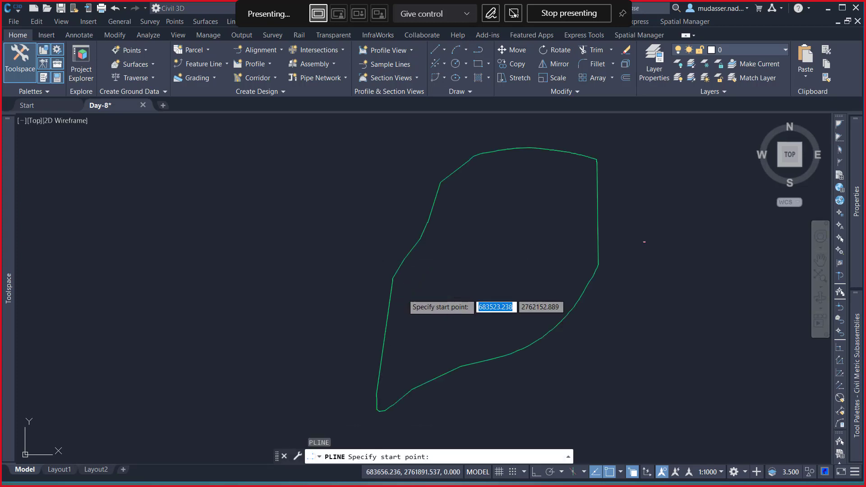
pyautogui.click(417, 332)
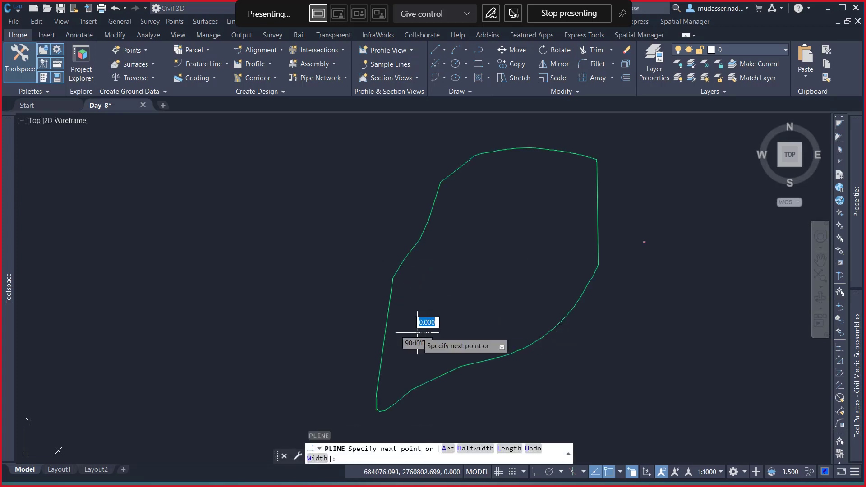
pyautogui.click(456, 264)
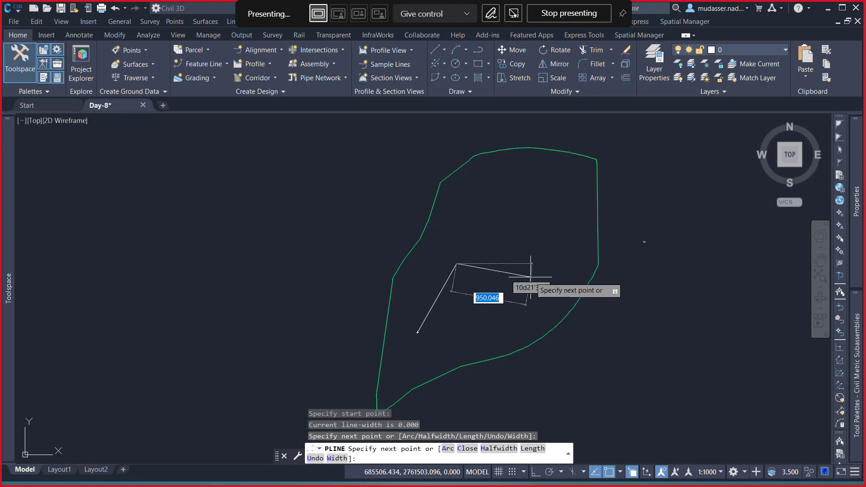
pyautogui.click(539, 261)
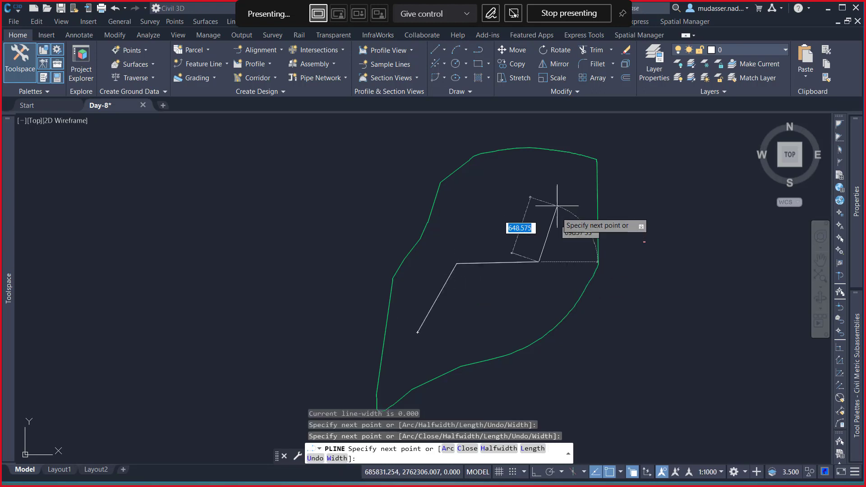
pyautogui.click(560, 179)
pyautogui.press('Escape')
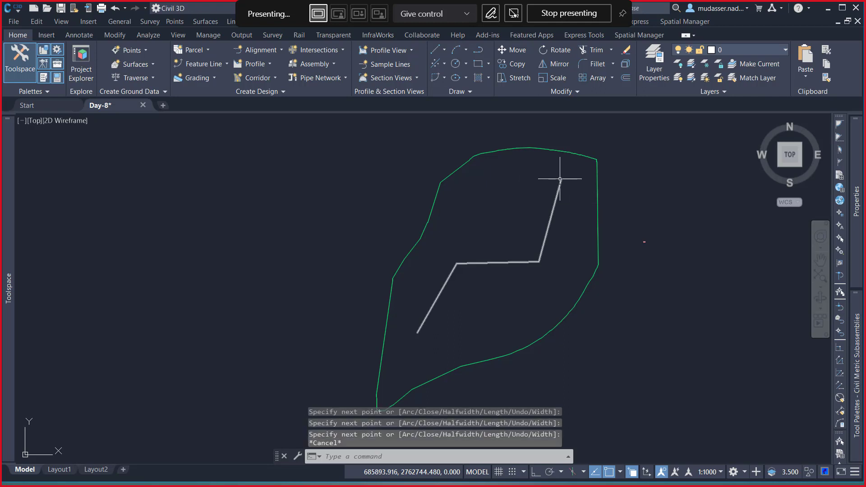
# Fillet the polyline's lower-west corner, between the first and middle segments, with a radius of 500
pyautogui.write('f')
pyautogui.press('Return')
pyautogui.write('r')
pyautogui.press('Return')
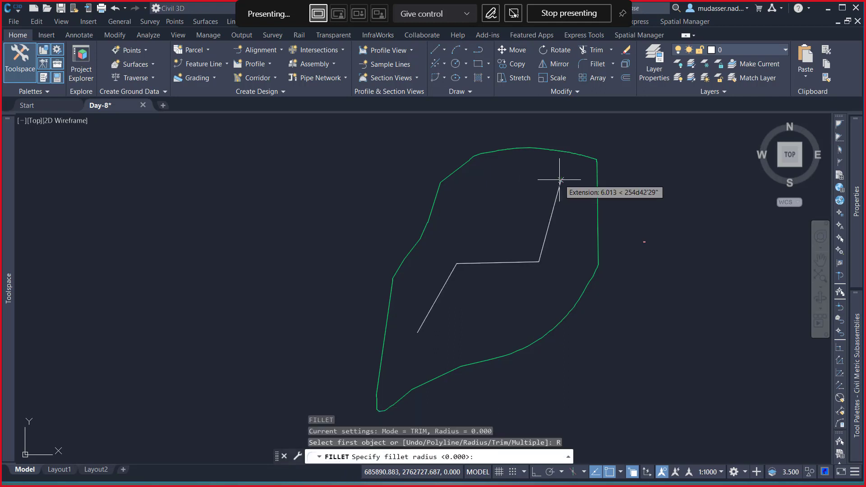
pyautogui.write('5')
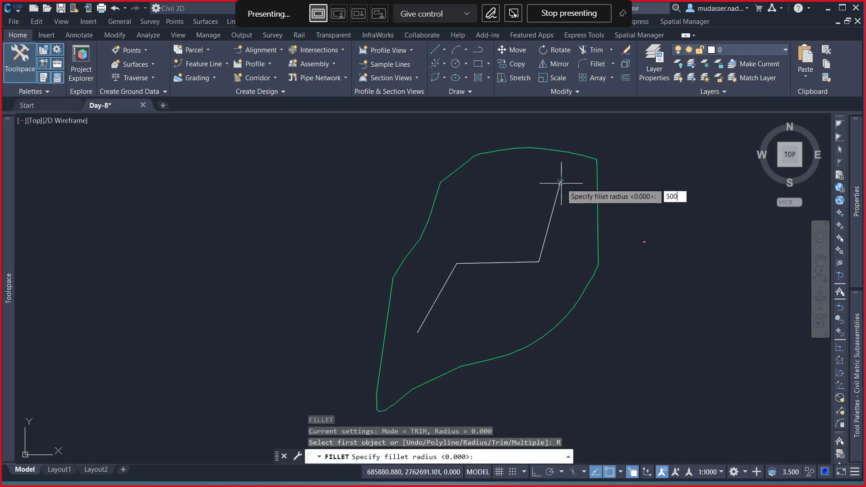
pyautogui.write('00')
pyautogui.press('Return')
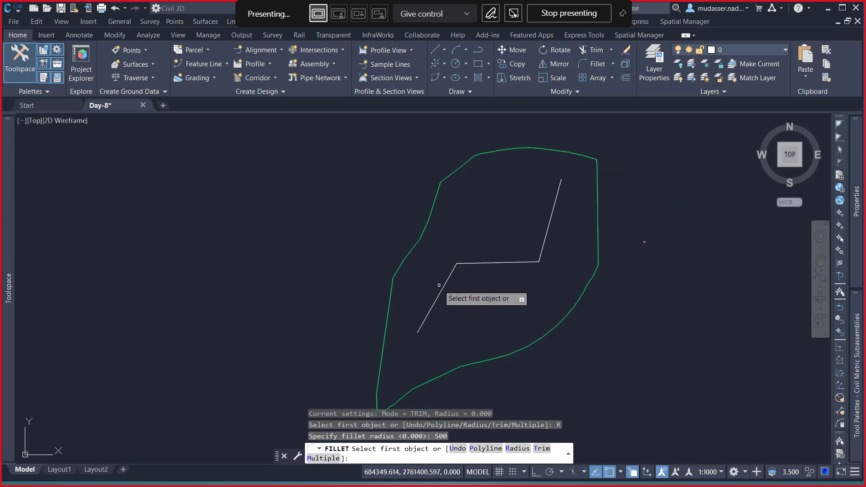
pyautogui.click(439, 286)
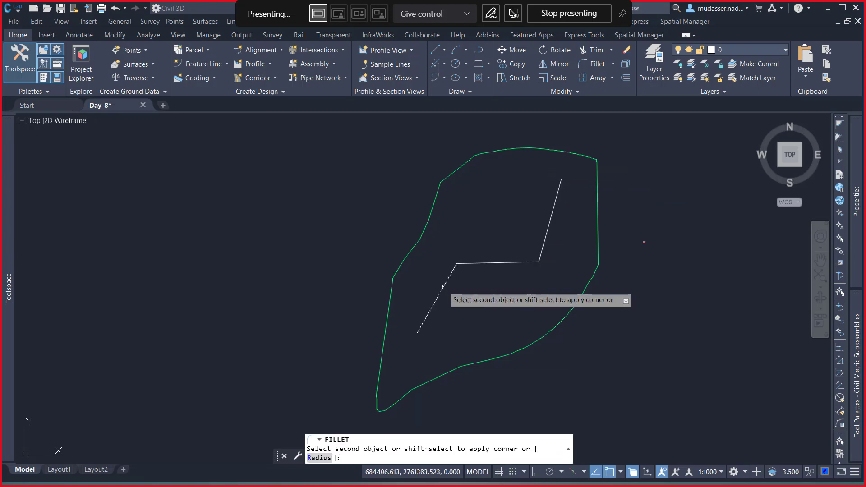
pyautogui.click(478, 264)
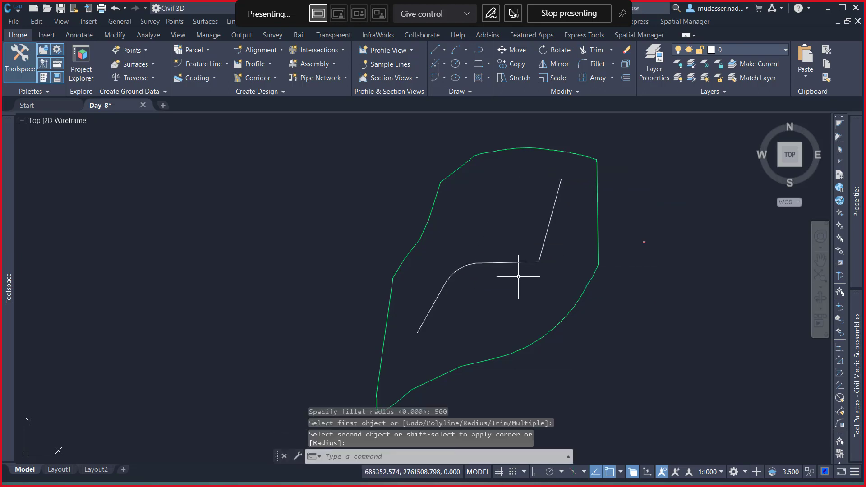
# Fillet the polyline's remaining corner, between the middle and north-east segments, with the same 500 radius
pyautogui.press('Return')
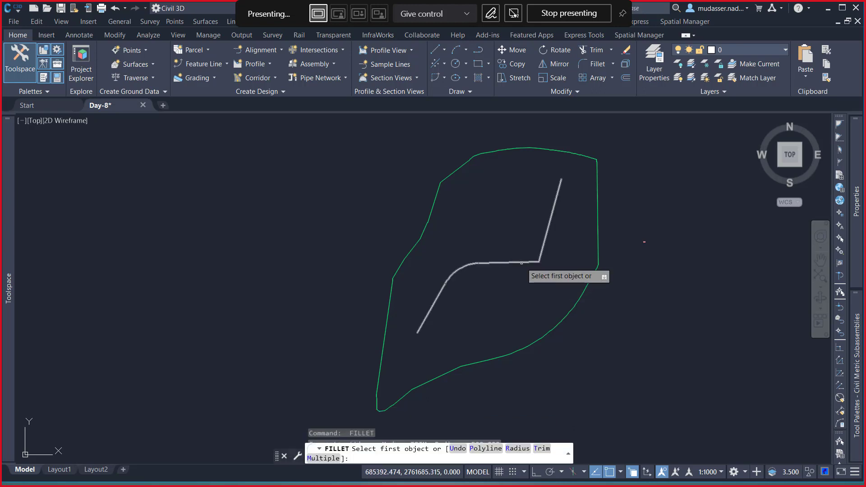
pyautogui.click(522, 263)
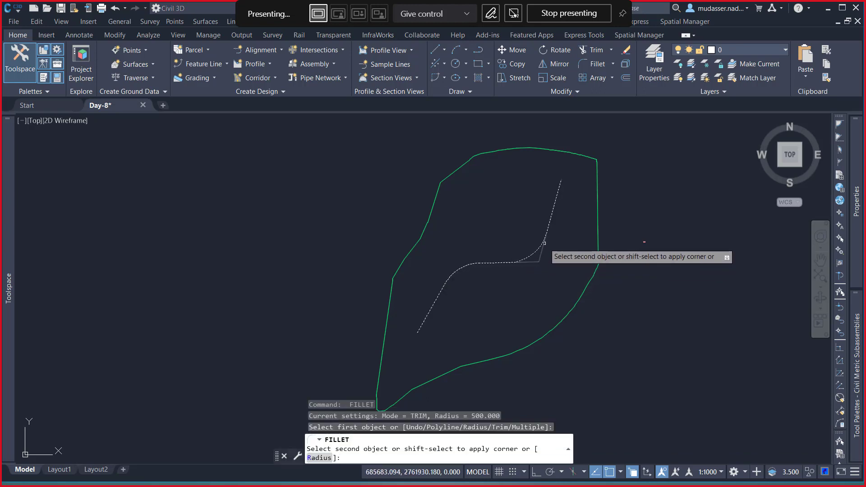
pyautogui.click(544, 242)
pyautogui.press('Escape')
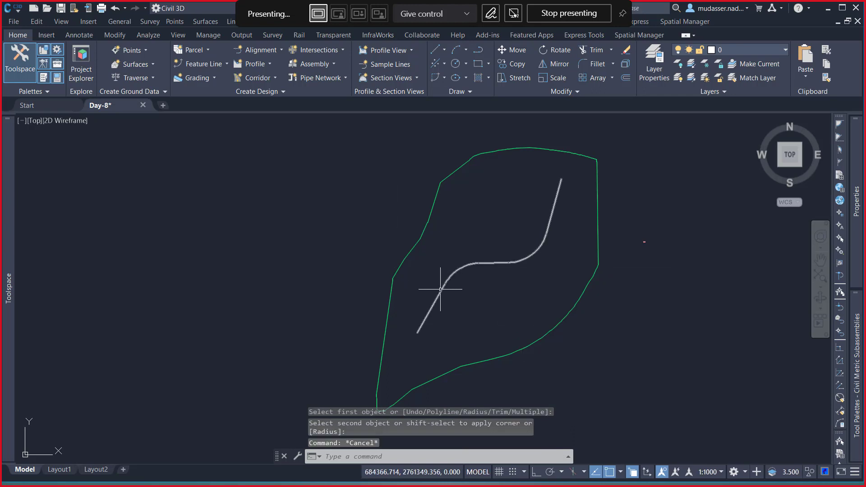
# Start creating an alignment from objects using the filleted polyline, and accept the proposed direction
pyautogui.click(280, 50)
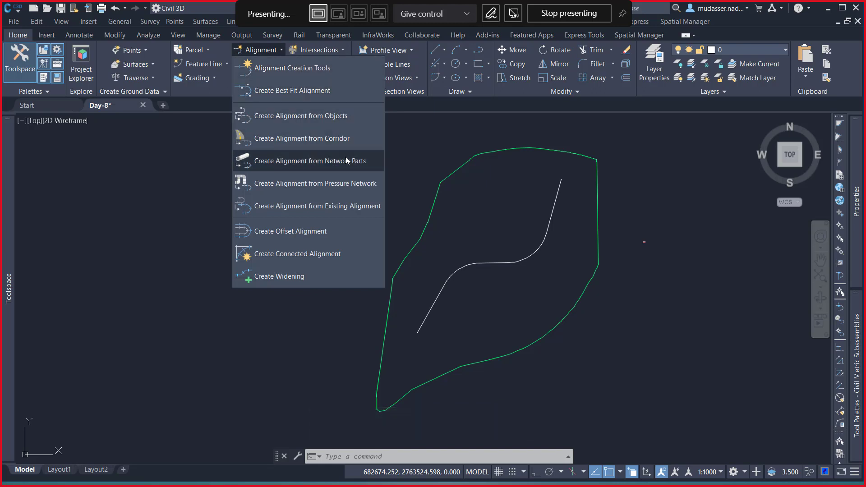
pyautogui.click(326, 117)
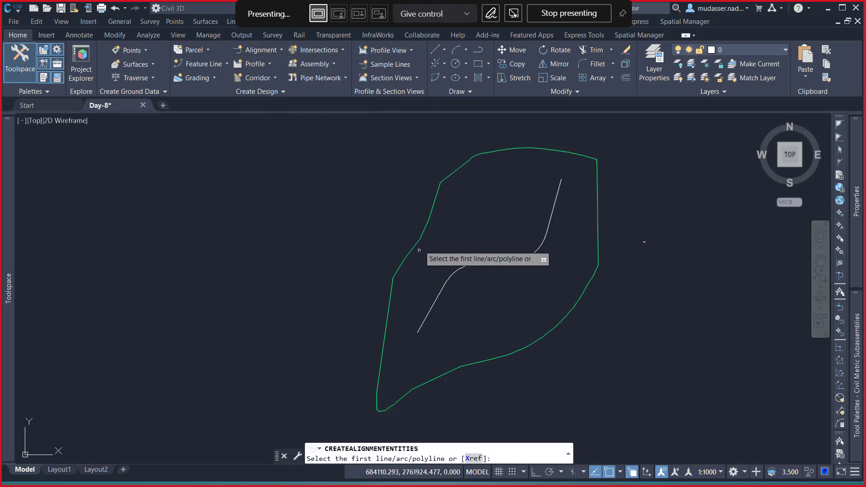
pyautogui.click(429, 310)
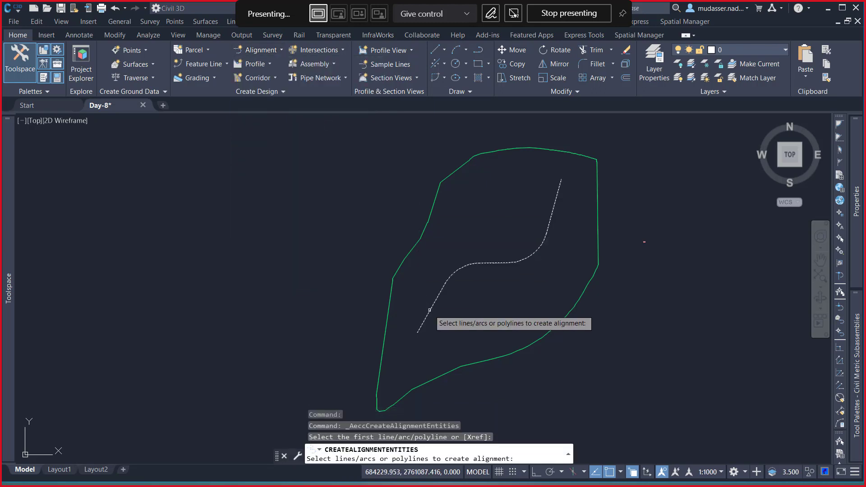
pyautogui.press('Return')
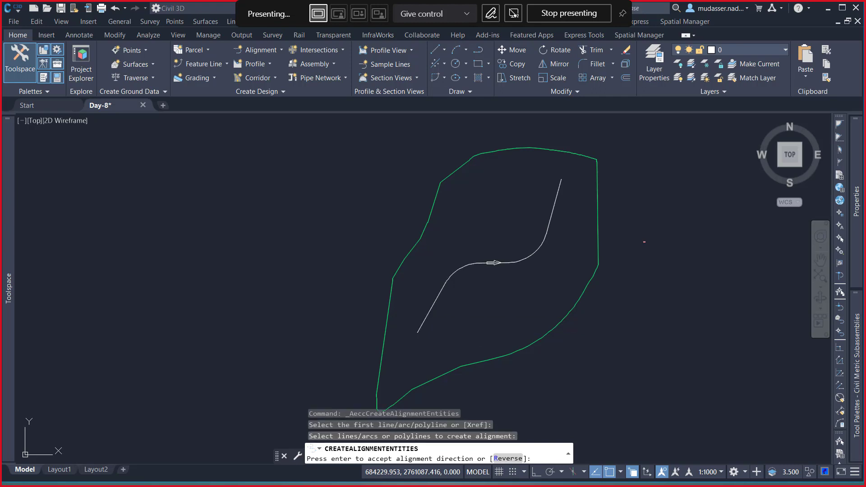
pyautogui.press('Return')
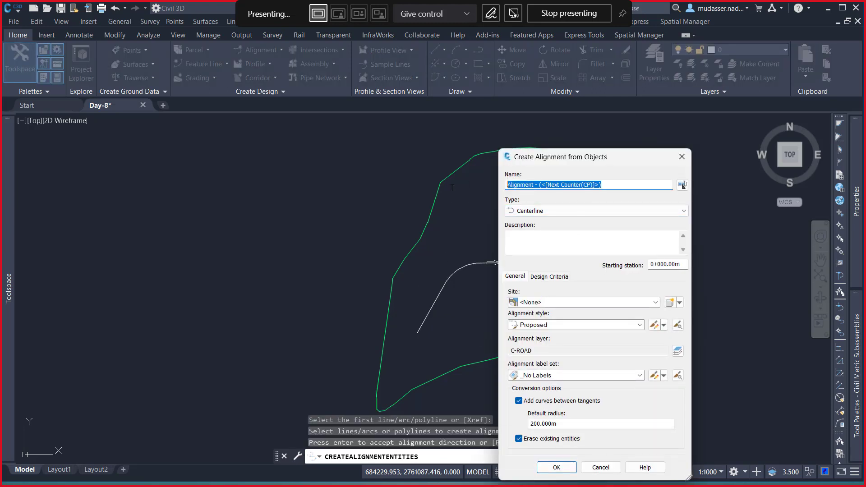
# Create the alignment as DAY-8 with the Major and Minor only label set, without adding curves between tangents or erasing existing entities
pyautogui.write('DAY')
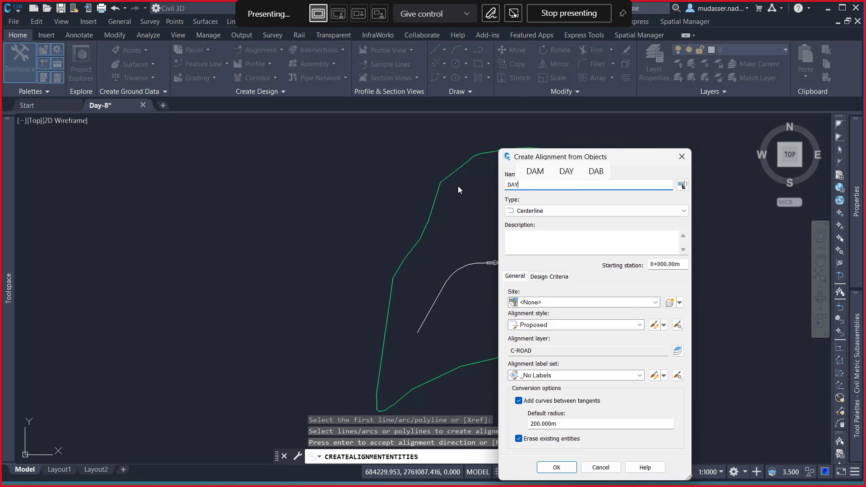
pyautogui.write('-8')
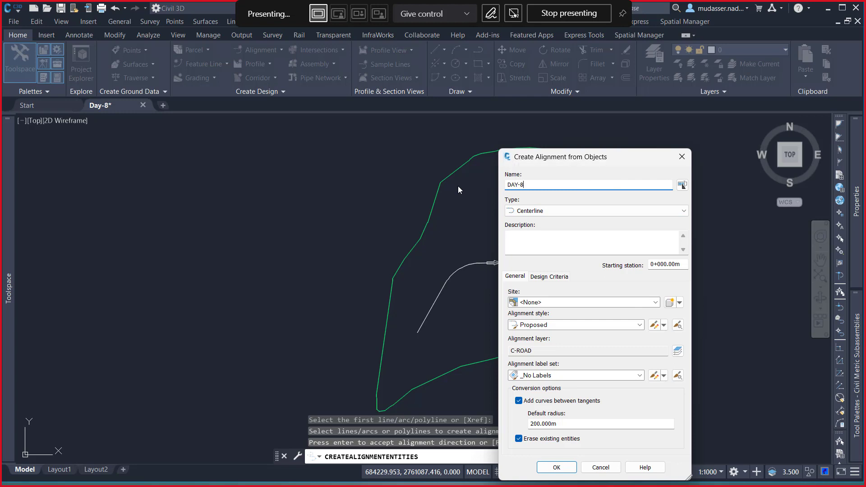
pyautogui.click(572, 379)
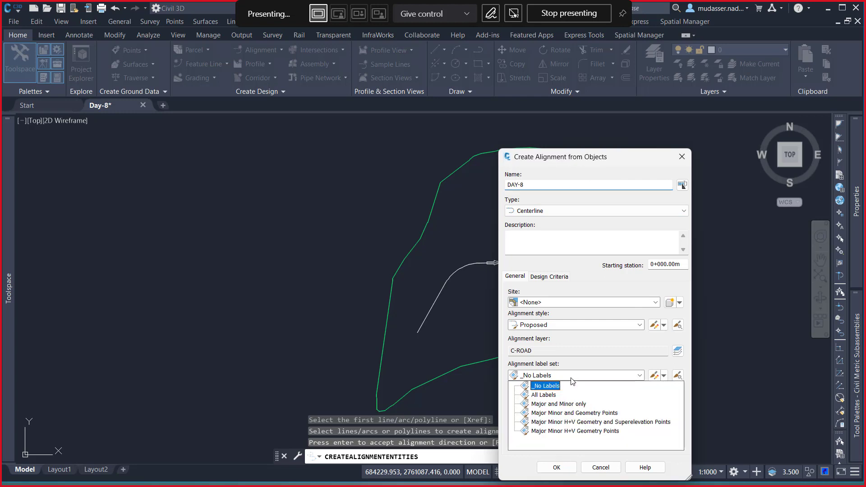
pyautogui.click(563, 406)
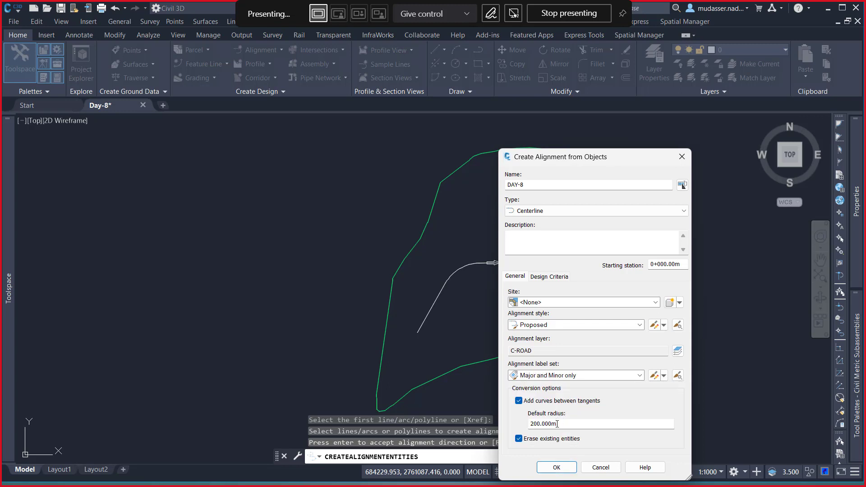
pyautogui.click(519, 401)
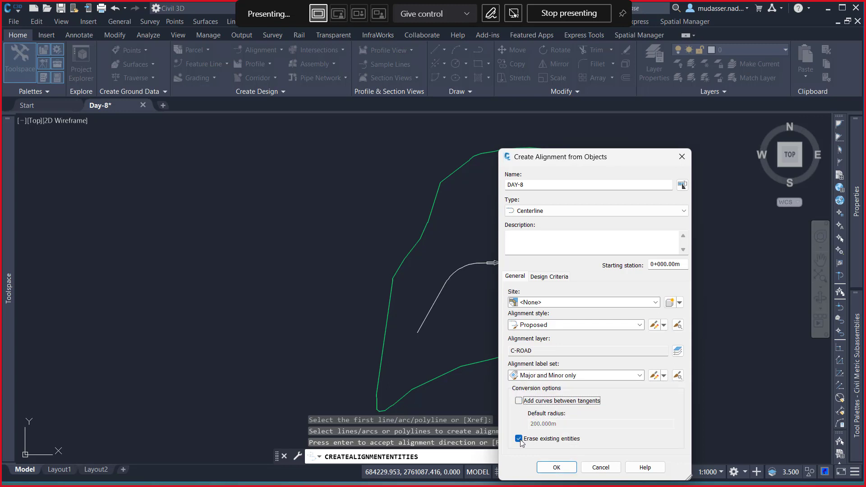
pyautogui.click(520, 439)
pyautogui.click(543, 469)
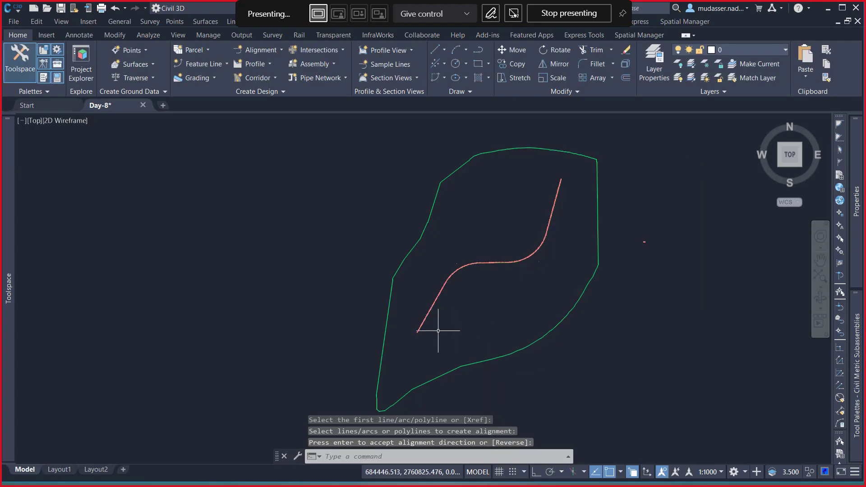
# Add a surface profile sampled from NGL along the full DAY-8 alignment
pyautogui.scroll(8, 440, 332)
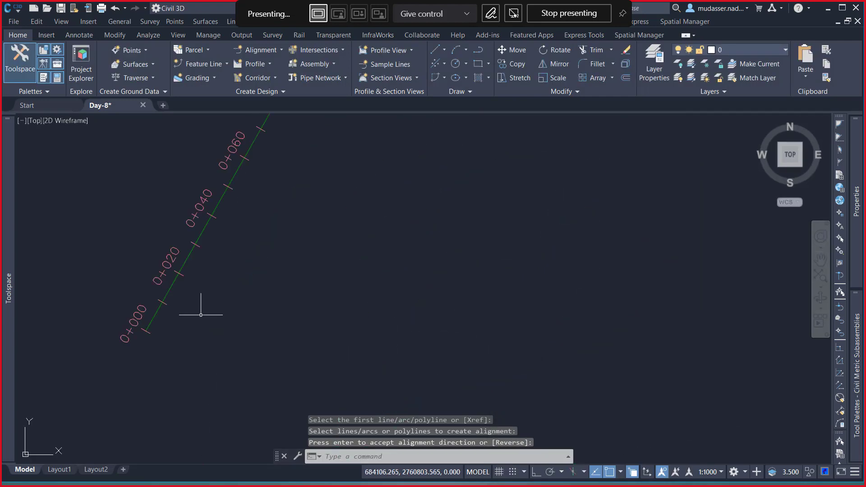
pyautogui.scroll(-10, 201, 309)
pyautogui.scroll(4, 305, 268)
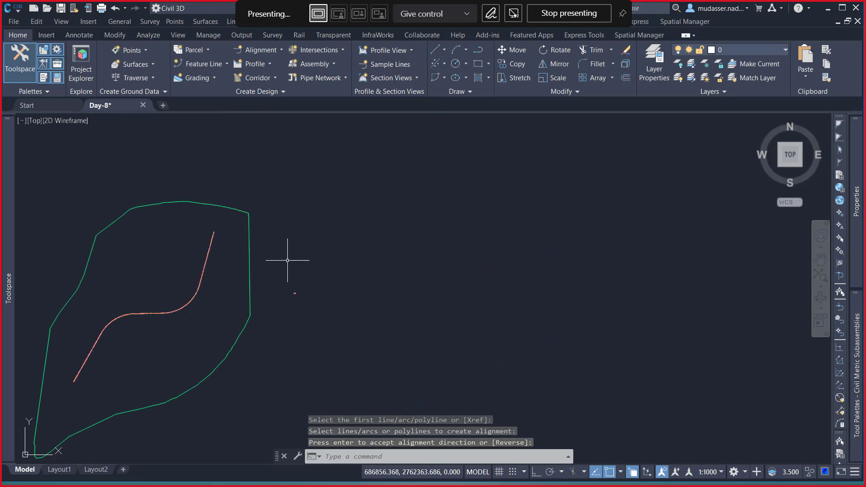
pyautogui.click(264, 66)
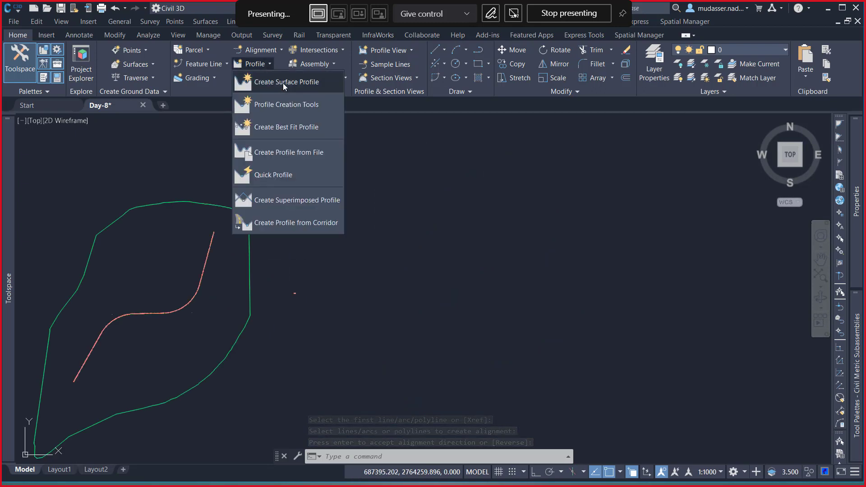
pyautogui.click(288, 83)
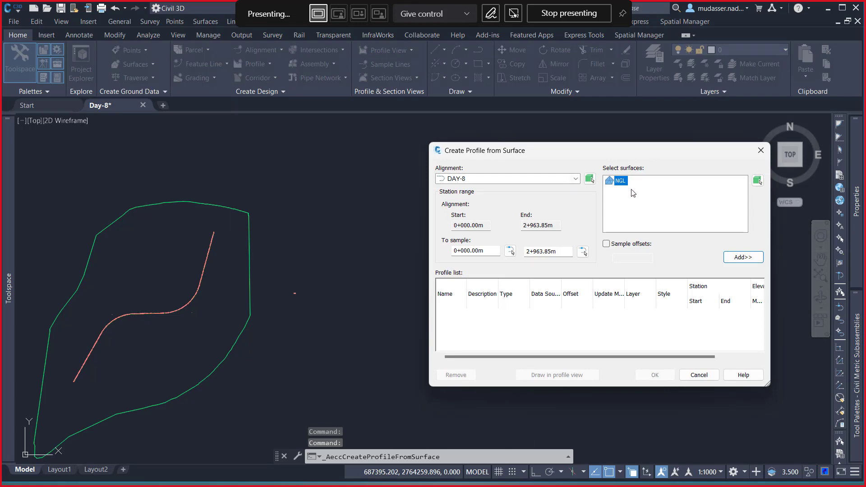
pyautogui.click(733, 258)
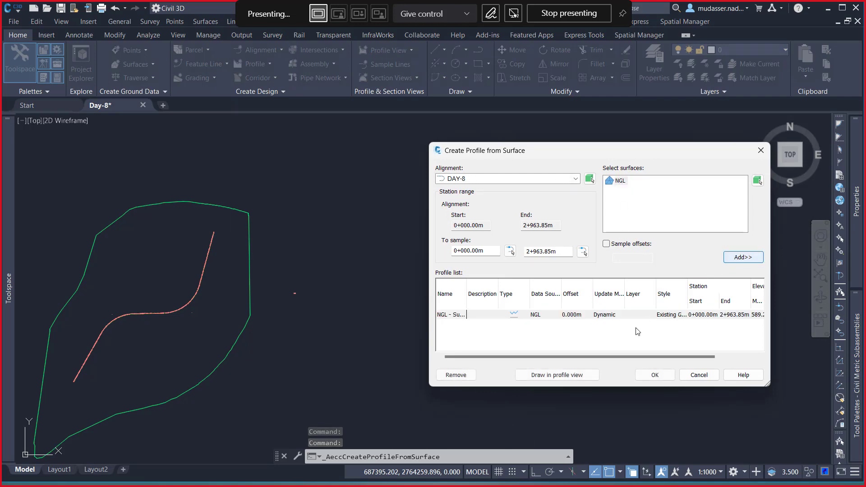
# Start drawing the sampled profile in a profile view and name the view EG-DAY-8
pyautogui.click(569, 377)
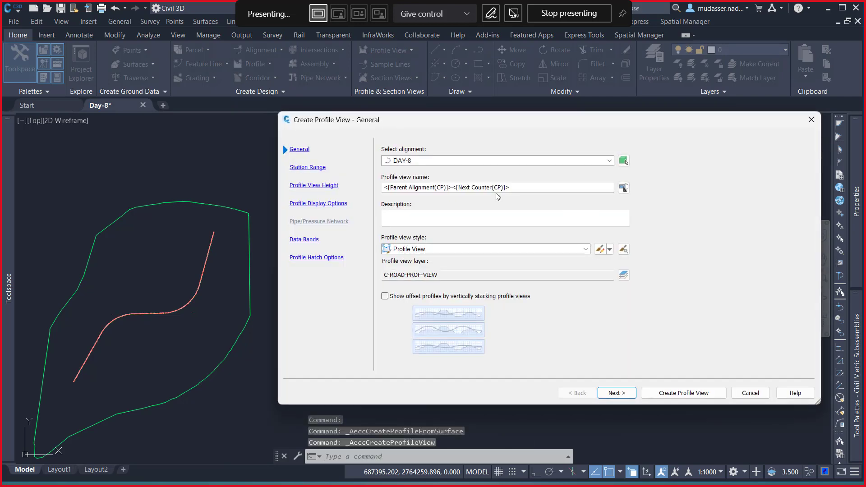
pyautogui.moveTo(513, 190); pyautogui.dragTo(299, 207)
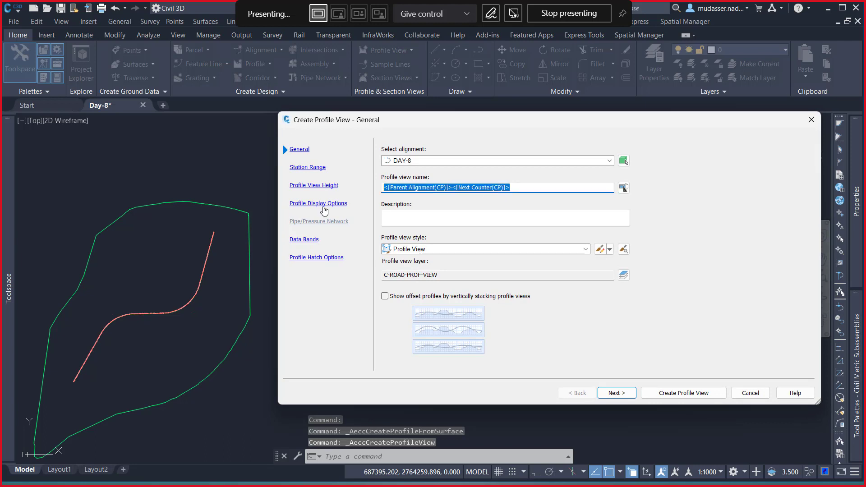
pyautogui.write('EF')
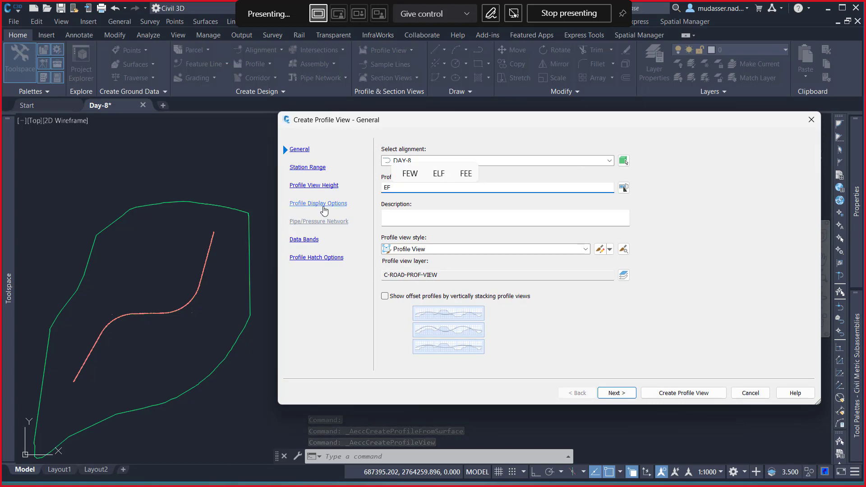
pyautogui.press('BackSpace')
pyautogui.write('G-DAY-8')
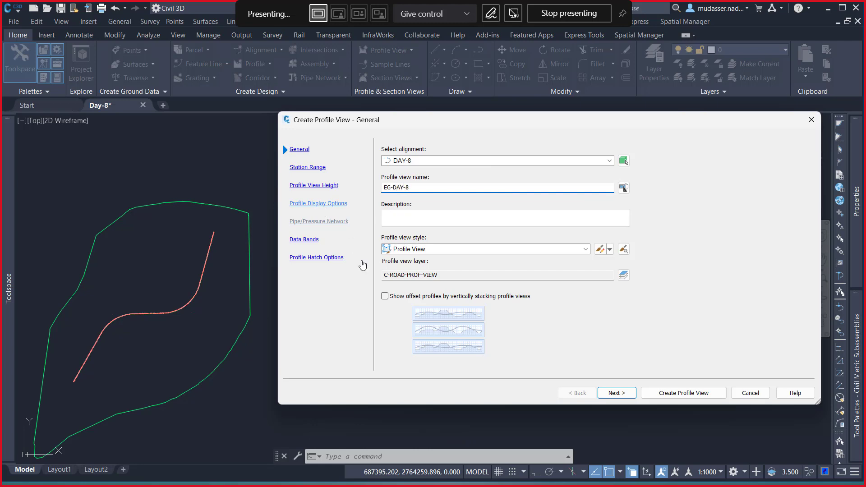
# Create the profile view with the automatic station range, place it in the empty area east of the NGL border, and save the drawing
pyautogui.click(616, 393)
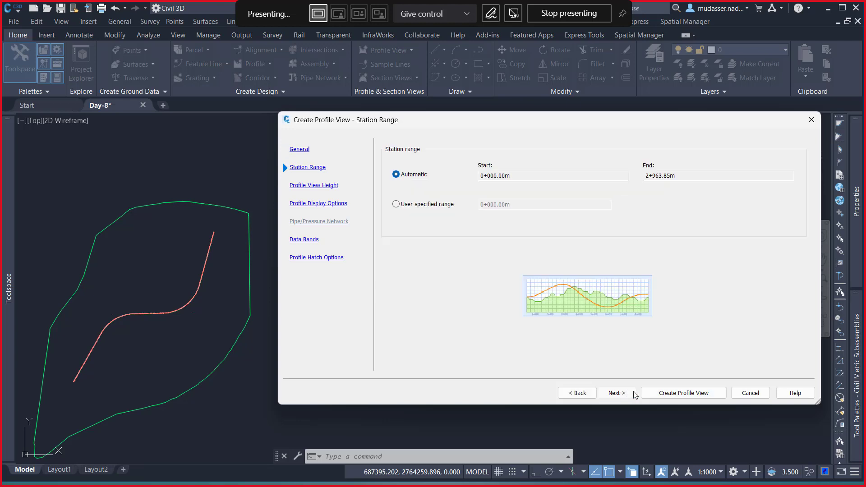
pyautogui.click(663, 393)
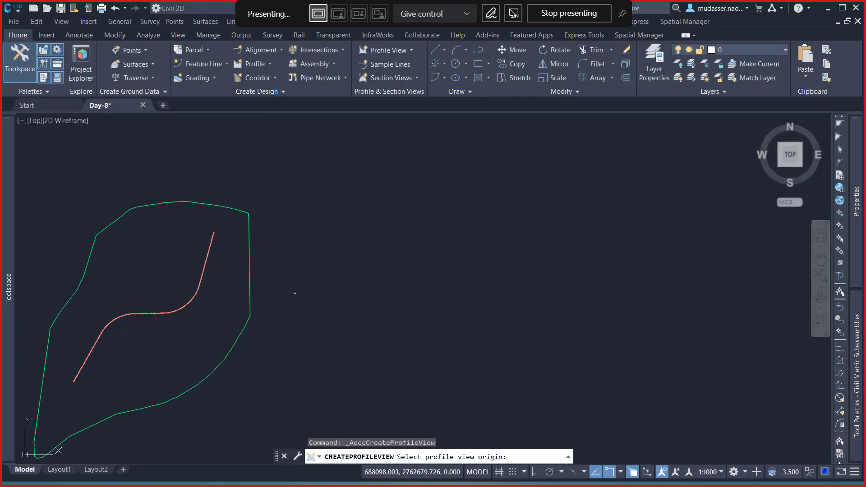
pyautogui.click(385, 237)
pyautogui.scroll(10, 406, 231)
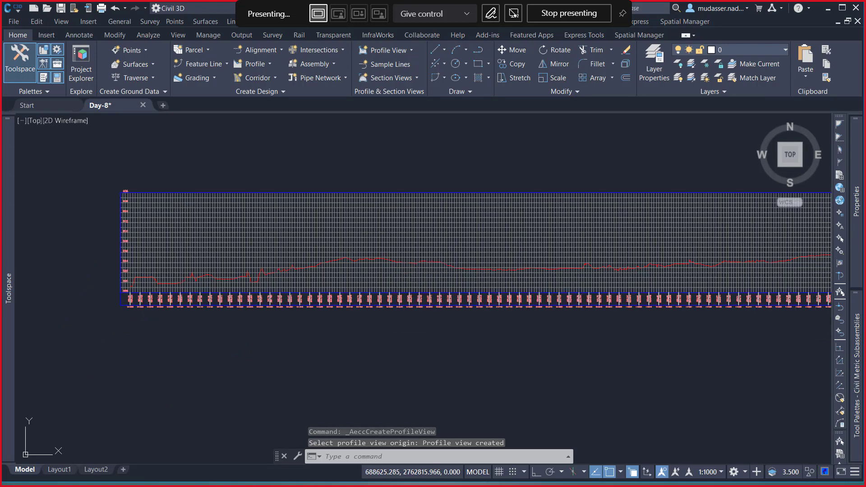
pyautogui.hotkey('ctrl', 's')
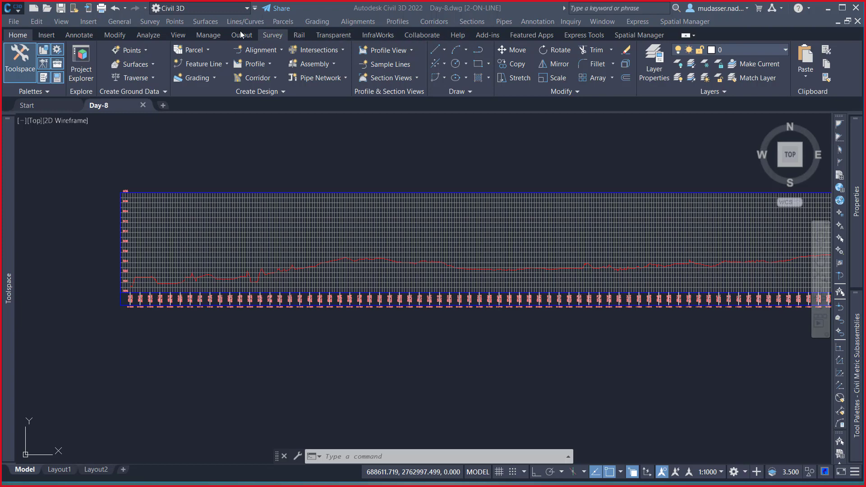
# Import all surface, profile and profile view styles plus settings from Daya-5-Profile Band.dwg in the 1-Work folder, allowing duplicates to be overwritten
pyautogui.click(209, 35)
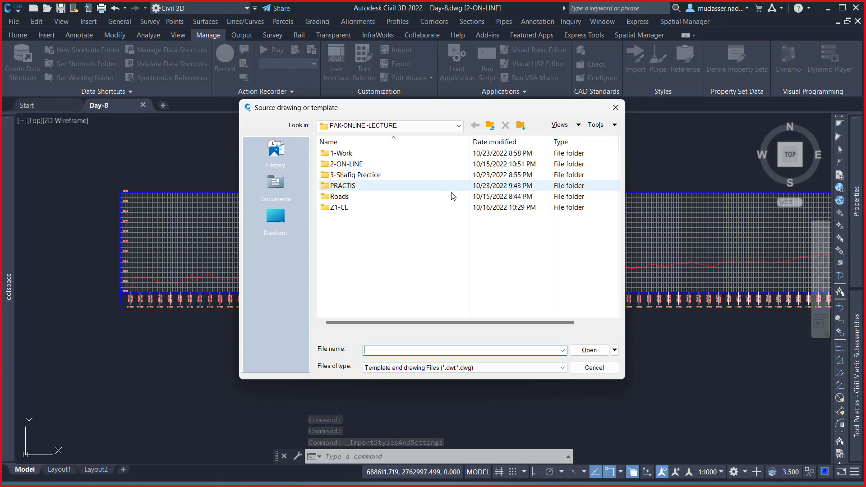
pyautogui.doubleClick(346, 154)
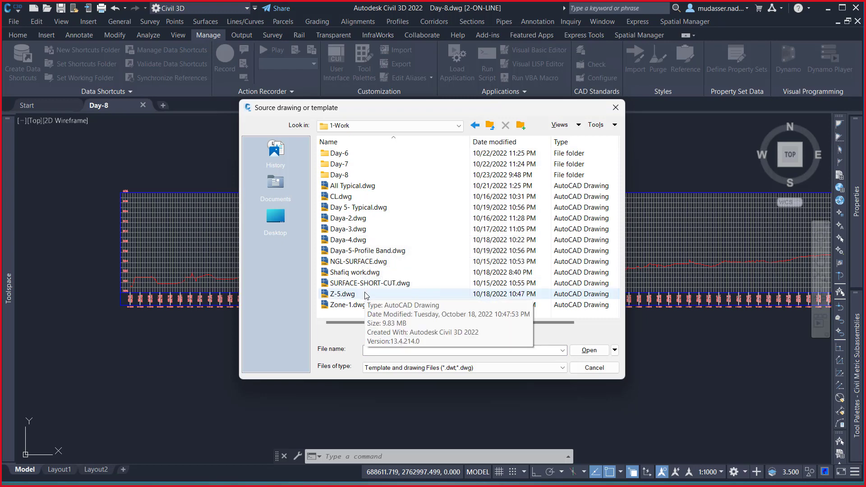
pyautogui.click(361, 252)
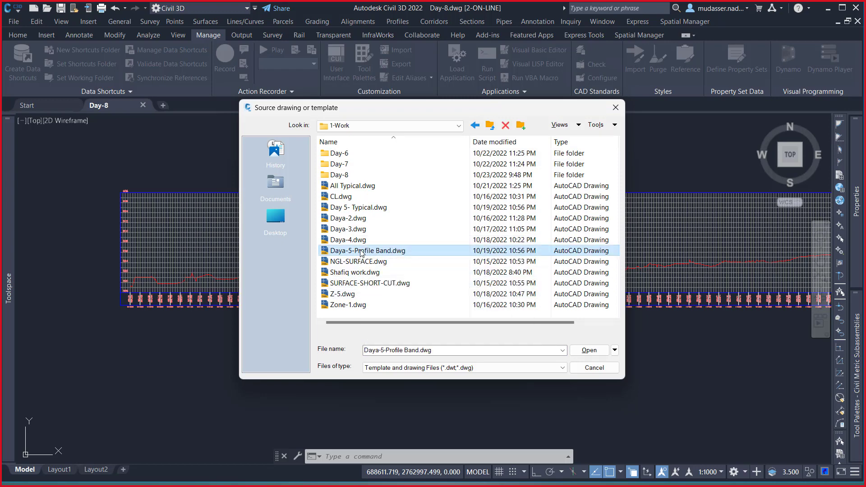
pyautogui.click(589, 351)
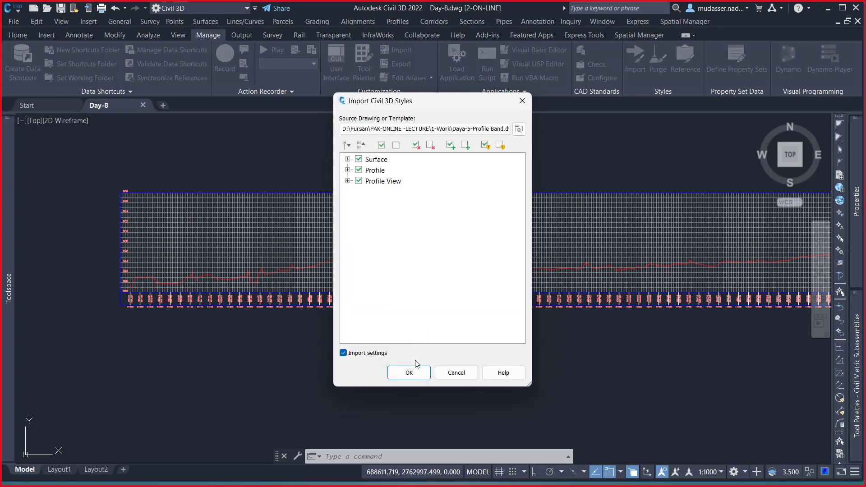
pyautogui.click(411, 372)
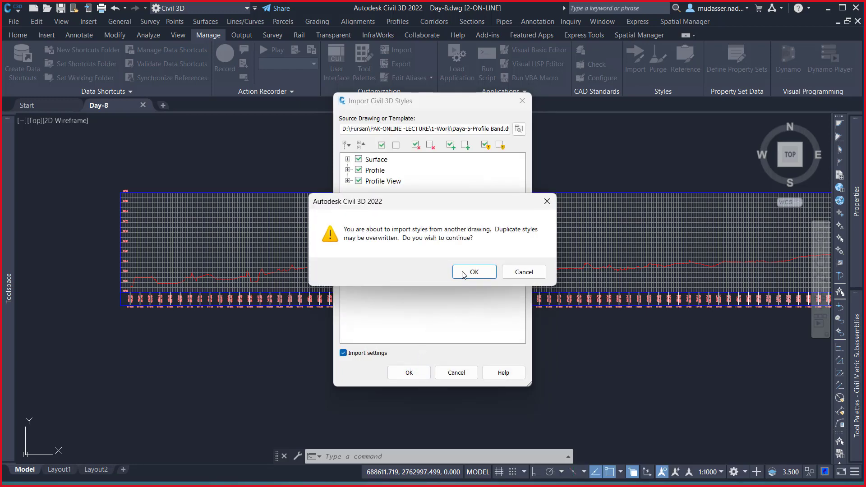
pyautogui.click(464, 273)
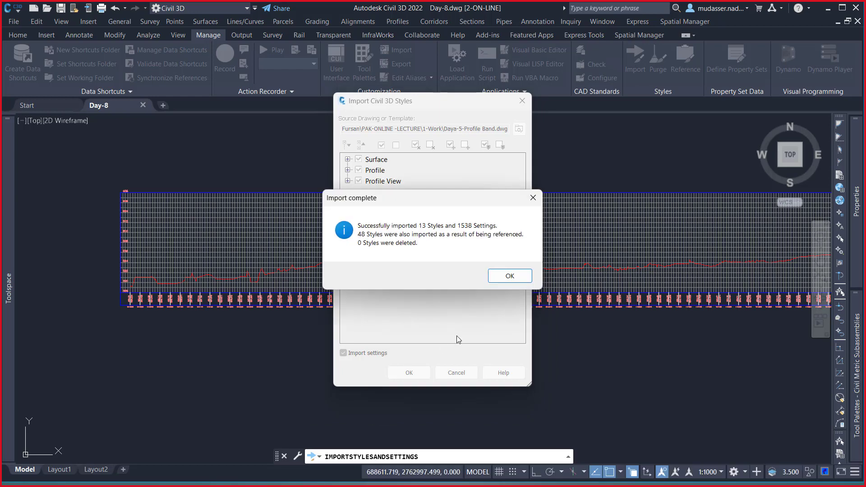
pyautogui.click(511, 277)
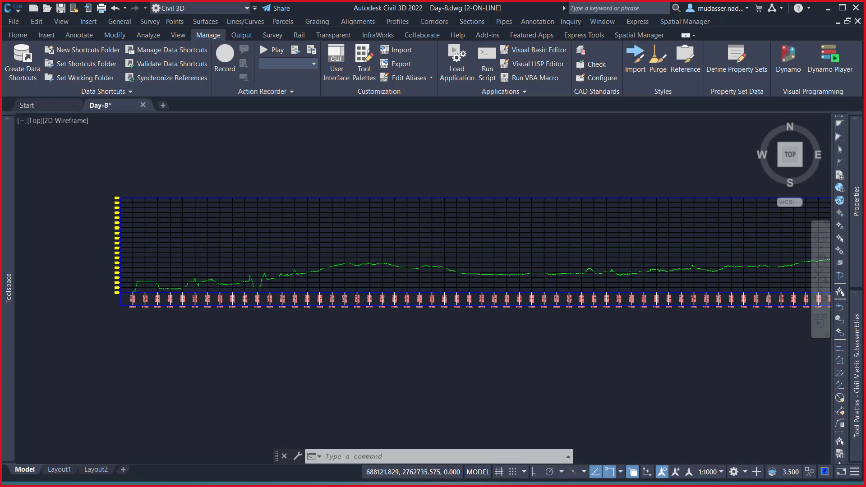
# Remove the existing elevations and stations band from the bottom of the EG-DAY-8 profile view in its properties
pyautogui.scroll(5, 113, 295)
pyautogui.scroll(-5, 113, 296)
pyautogui.scroll(5, 112, 295)
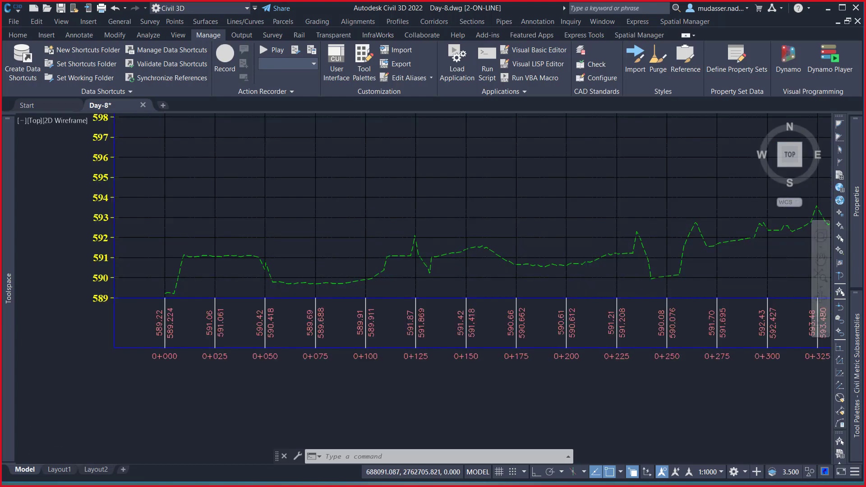
pyautogui.scroll(2, 103, 289)
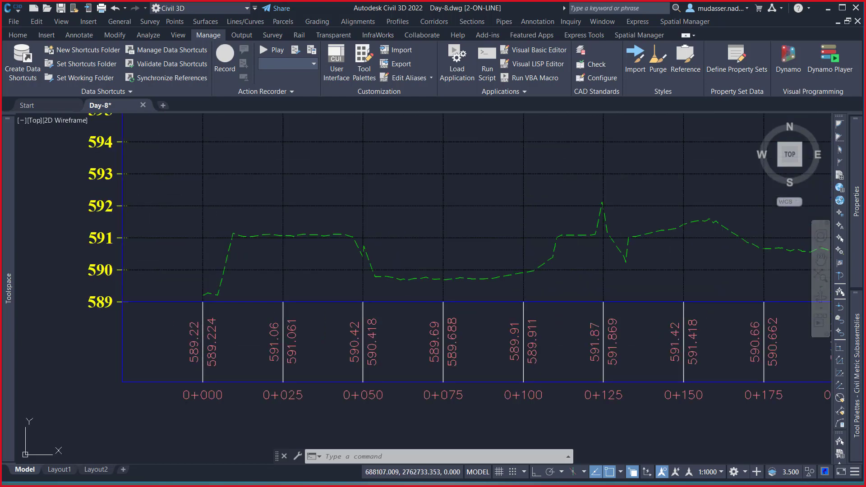
pyautogui.click(151, 205)
pyautogui.scroll(-9, 192, 219)
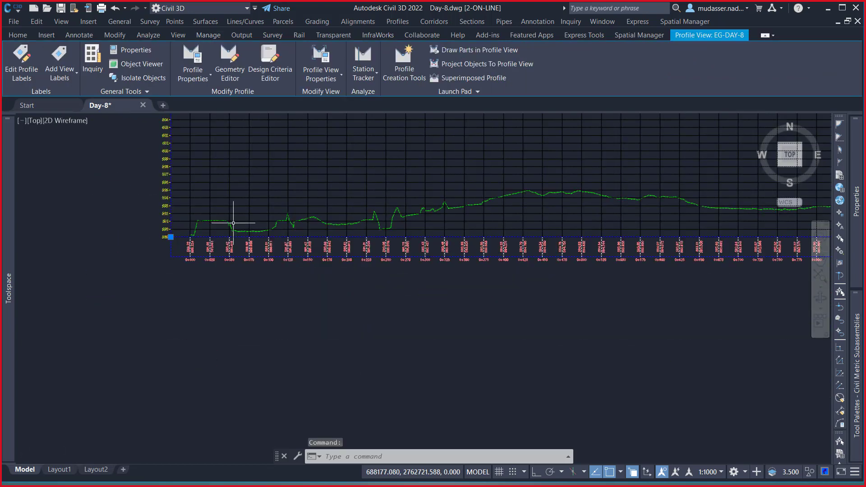
pyautogui.rightClick(277, 266)
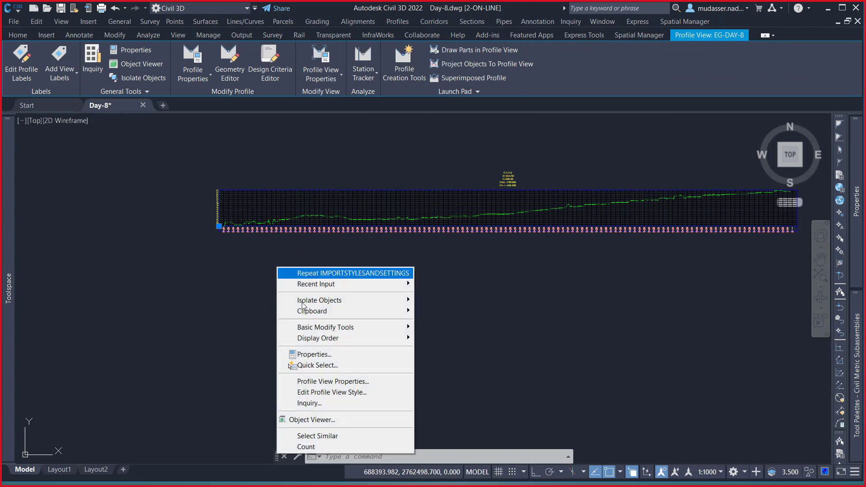
pyautogui.click(351, 383)
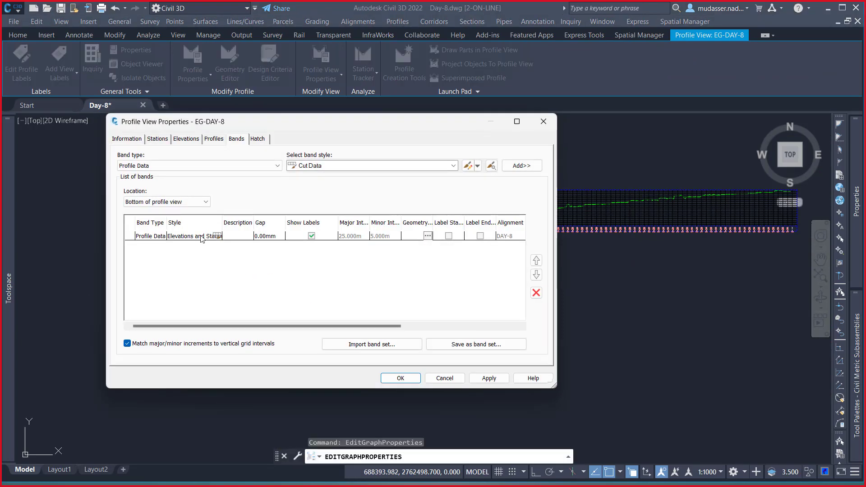
pyautogui.click(201, 236)
pyautogui.click(536, 294)
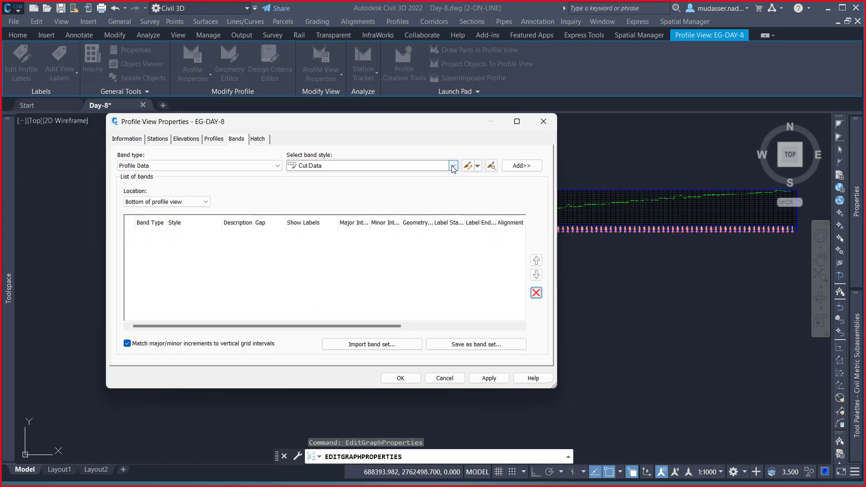
# Import the custom band set ending in "Band Style 18-10-22" into the profile view and apply it
pyautogui.click(453, 166)
pyautogui.click(453, 166)
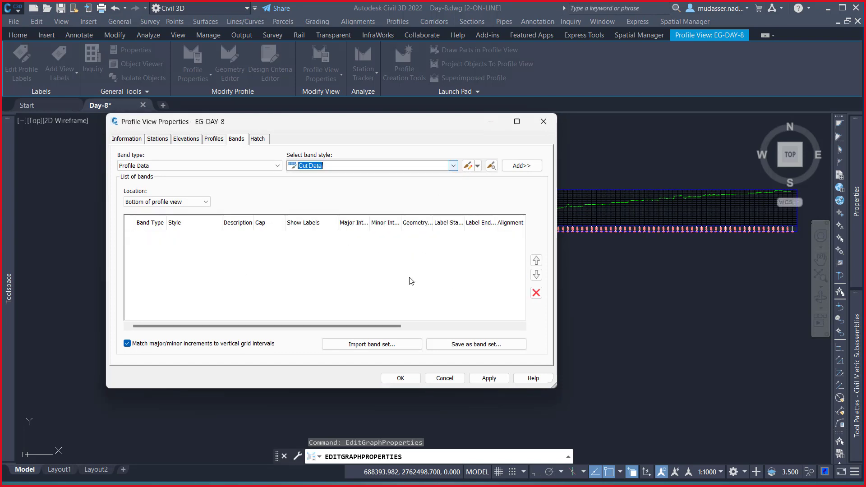
pyautogui.click(358, 345)
pyautogui.click(645, 249)
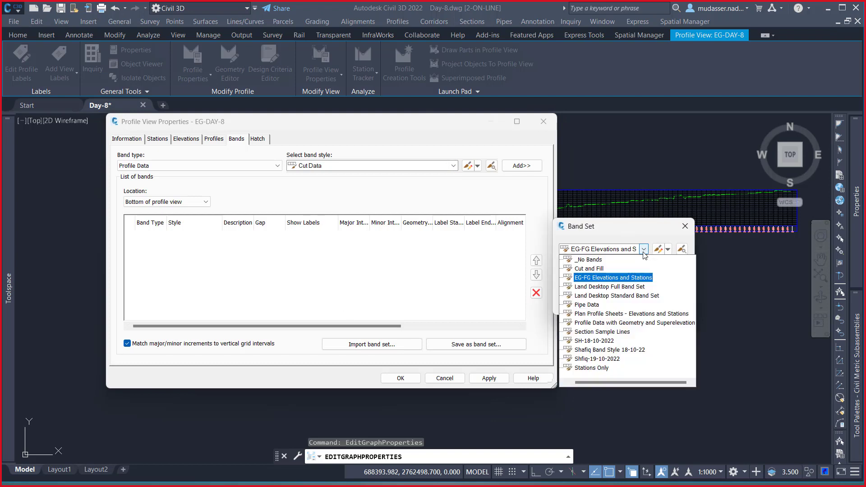
pyautogui.click(626, 351)
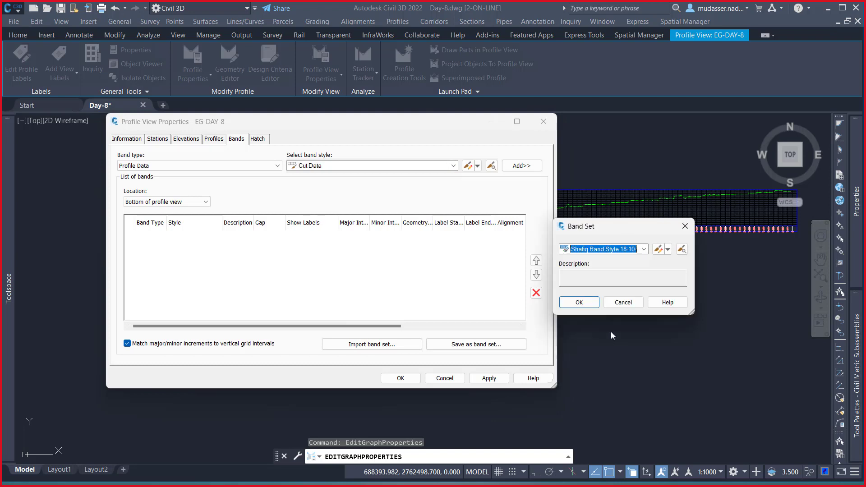
pyautogui.click(580, 302)
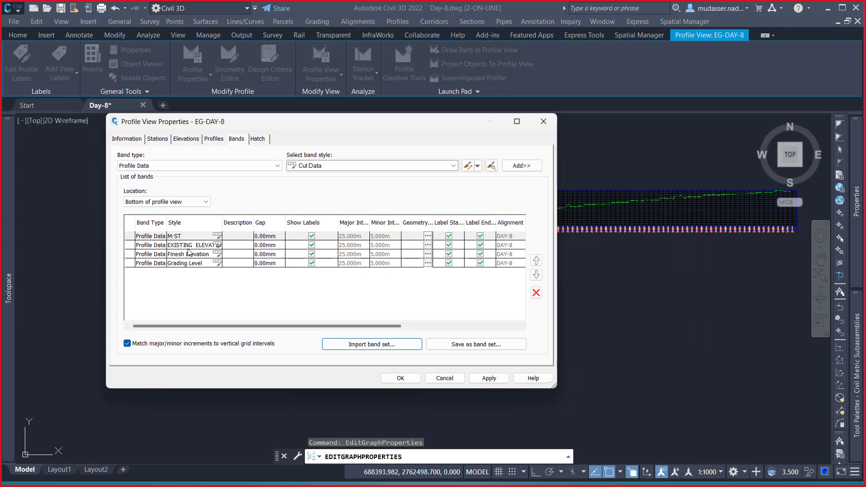
pyautogui.click(492, 378)
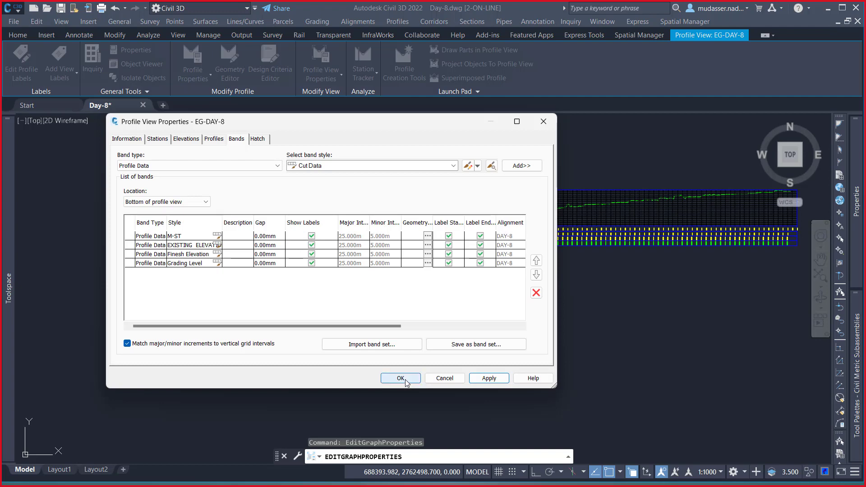
pyautogui.click(404, 381)
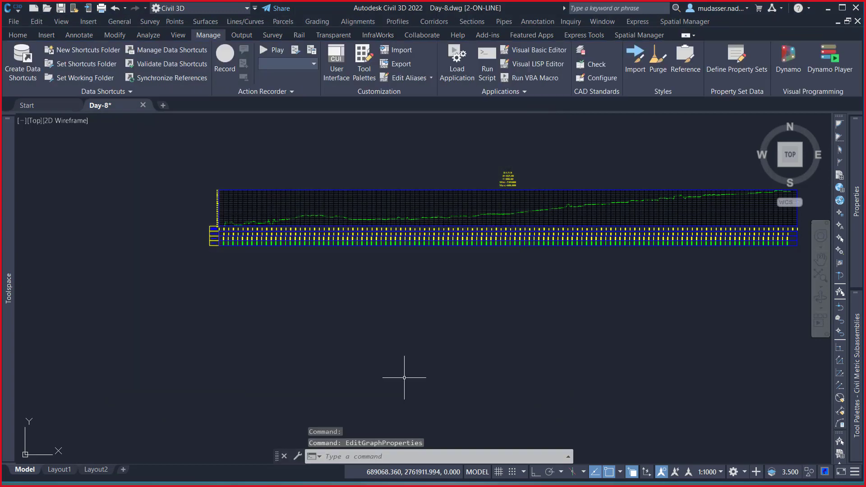
# Set the EG-DAY-8 profile view's elevation range to a user specified height from 585 m to 615 m
pyautogui.scroll(5, 250, 246)
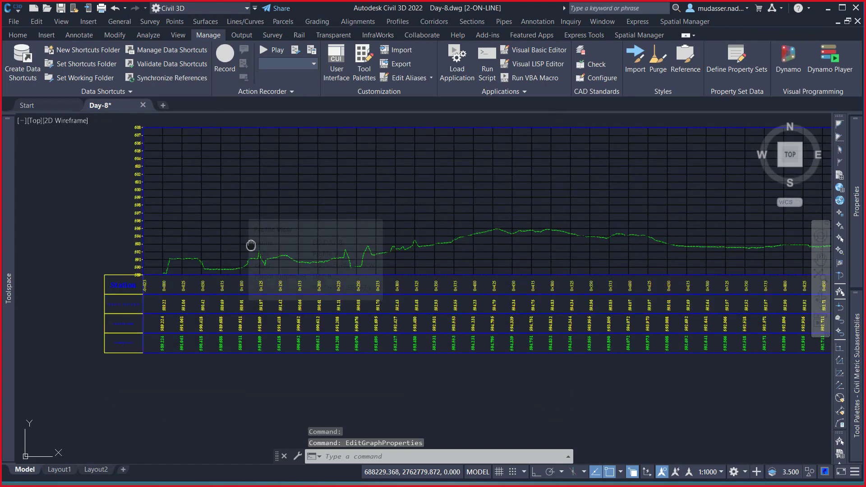
pyautogui.moveTo(251, 245); pyautogui.dragTo(271, 306, button='middle')
pyautogui.click(264, 179)
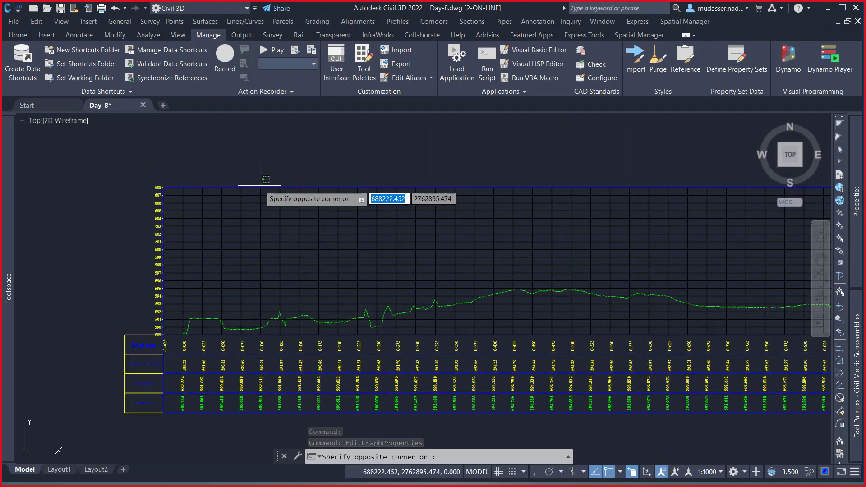
pyautogui.click(256, 188)
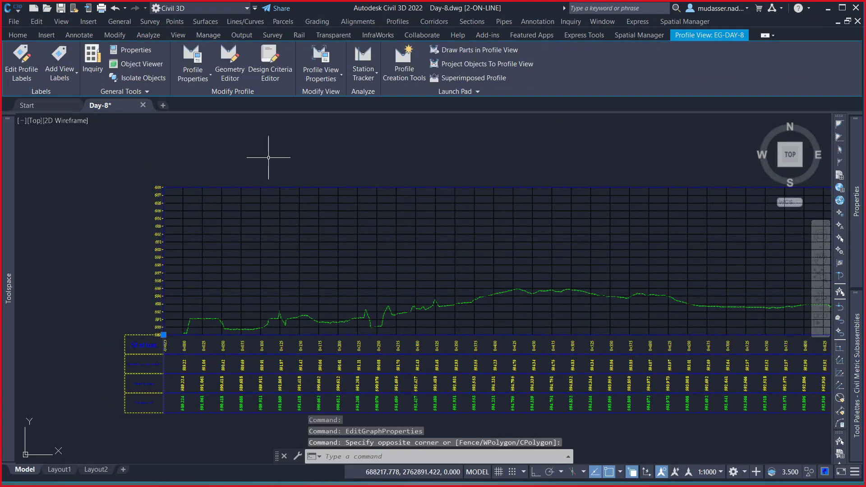
pyautogui.scroll(6, 160, 335)
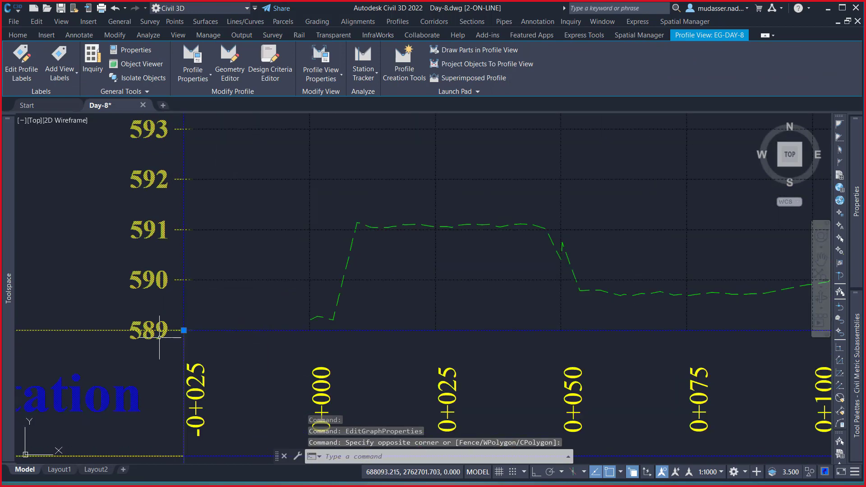
pyautogui.scroll(-6, 159, 336)
pyautogui.scroll(-5, 316, 336)
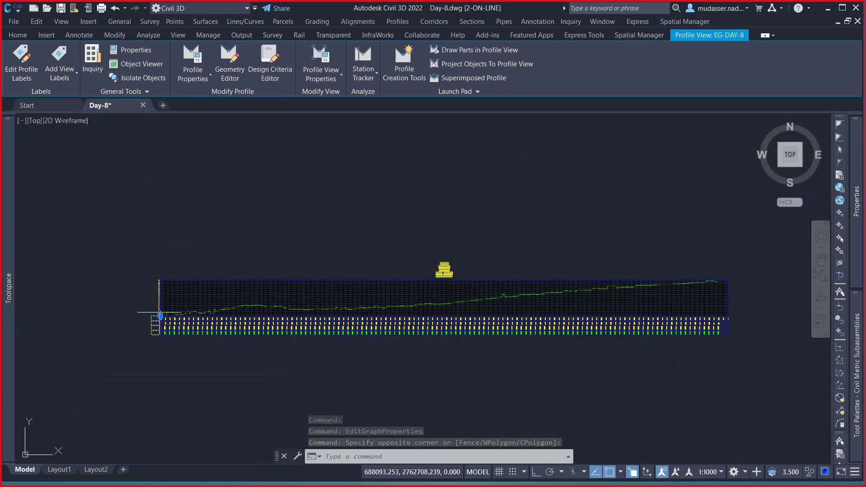
pyautogui.scroll(2, 356, 286)
pyautogui.scroll(8, 453, 286)
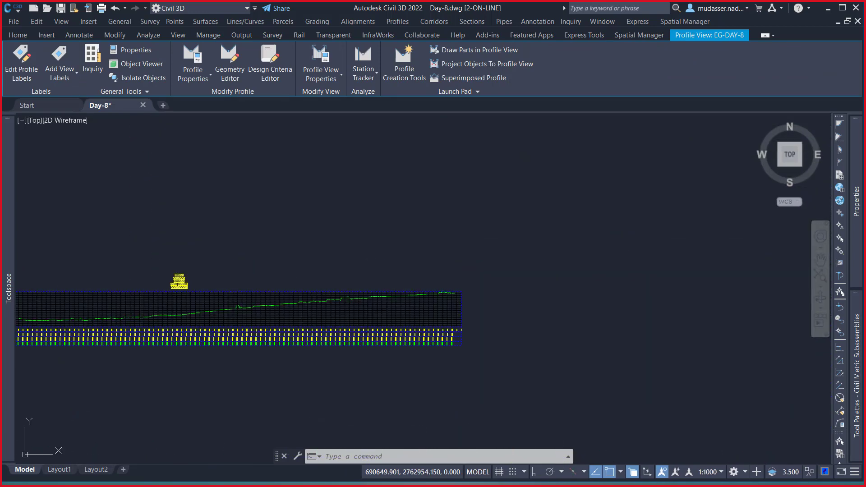
pyautogui.scroll(-6, 546, 299)
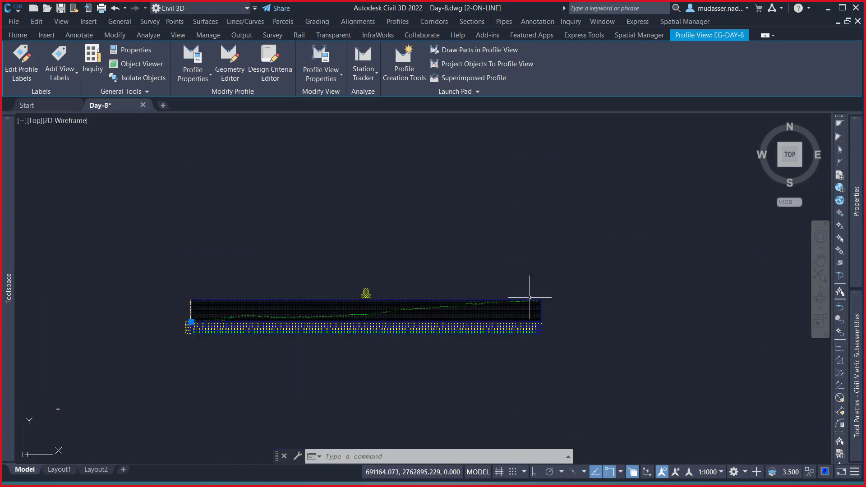
pyautogui.scroll(8, 206, 301)
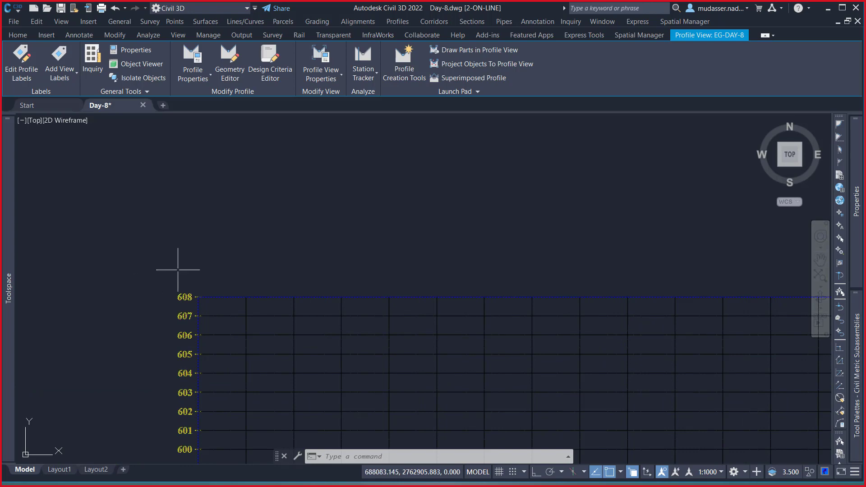
pyautogui.rightClick(227, 190)
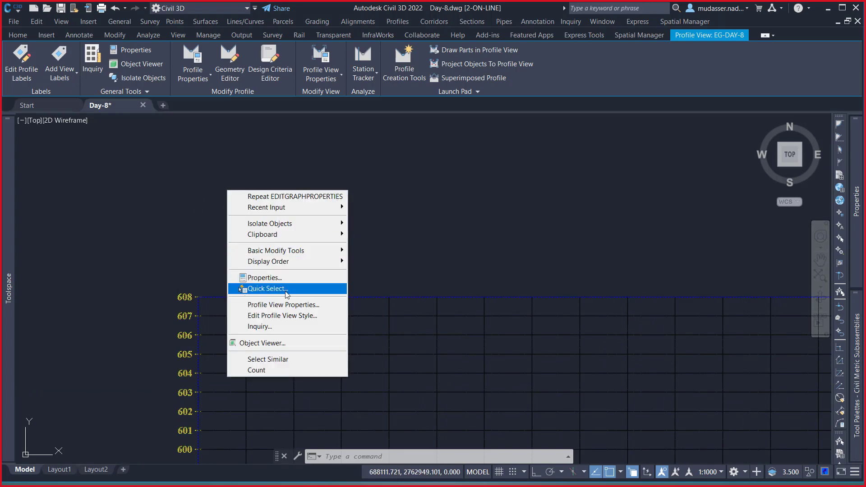
pyautogui.click(295, 305)
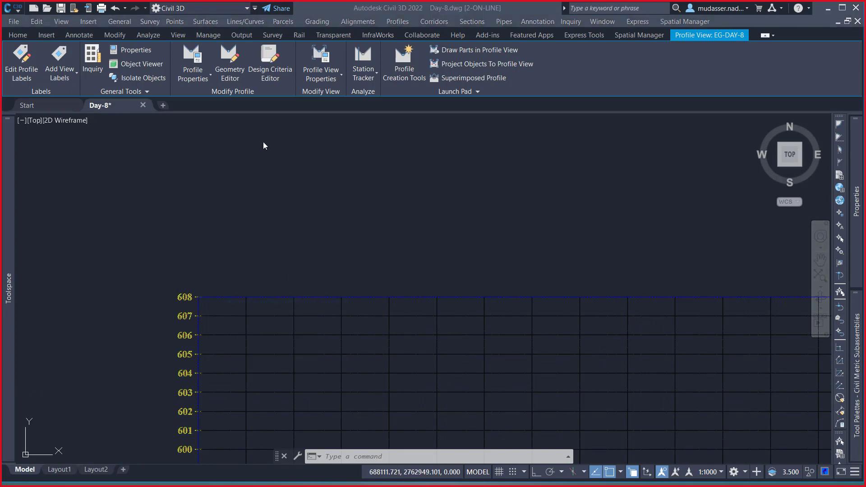
pyautogui.click(187, 140)
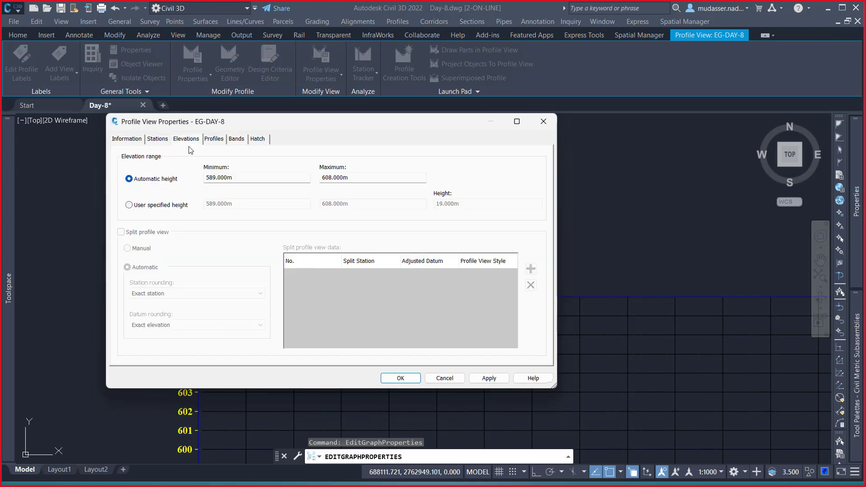
pyautogui.click(177, 207)
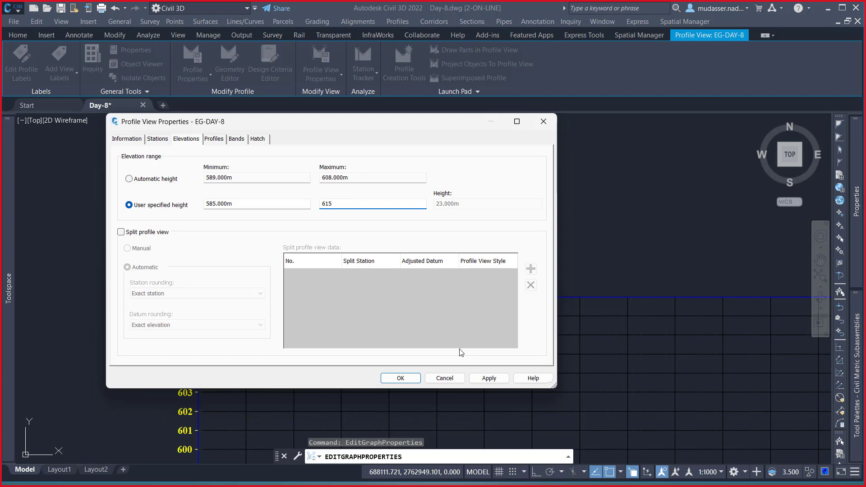
# Switch the profile view to a user specified station range starting at 0 and apply the property changes
pyautogui.click(157, 139)
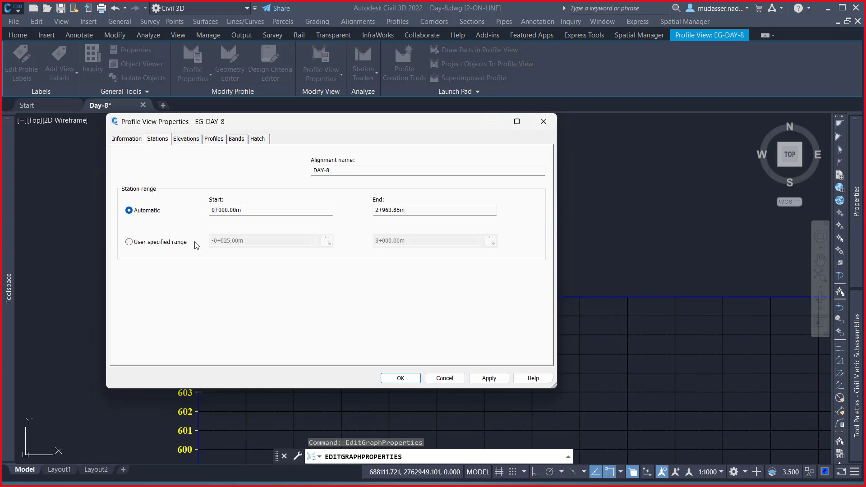
pyautogui.click(166, 242)
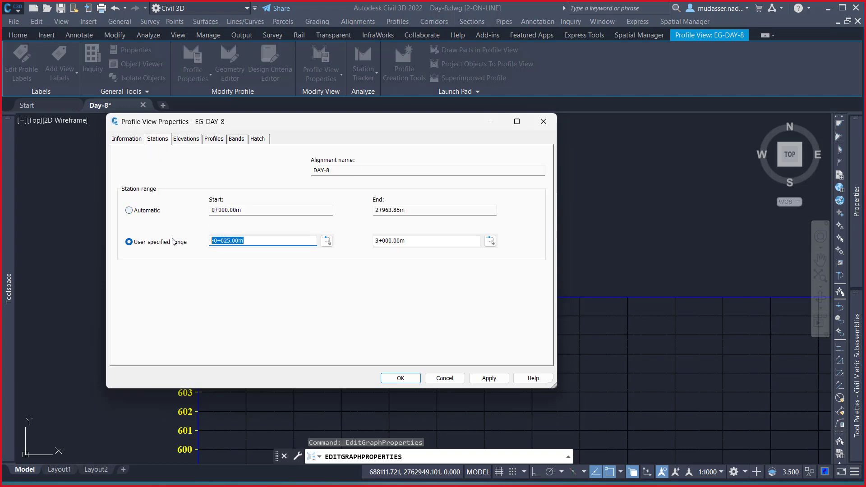
pyautogui.write('0')
pyautogui.click(484, 378)
pyautogui.click(400, 378)
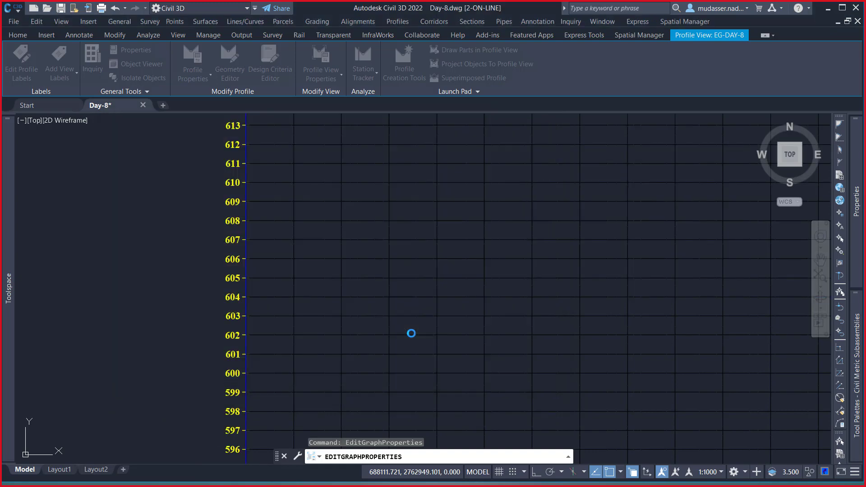
pyautogui.scroll(-10, 381, 282)
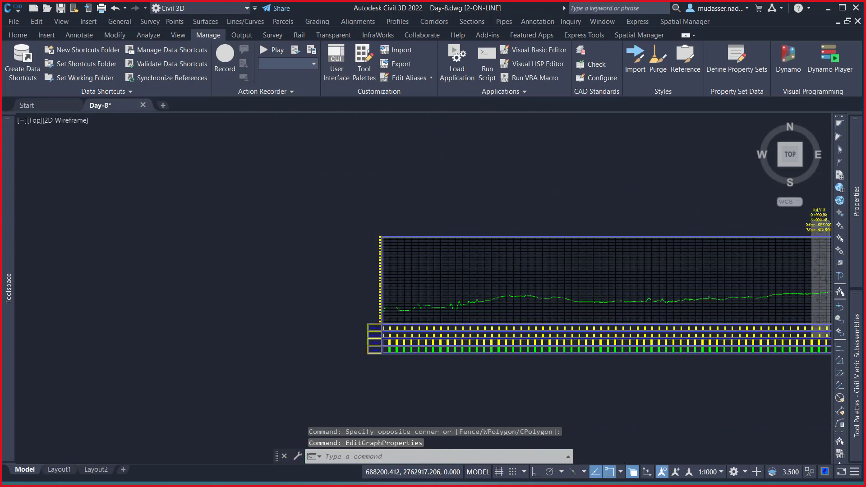
# Create a layout profile named DS-DAY-8-PROFILE in the DAY-8 profile view with the Design Profile style and Complete Label Set
pyautogui.moveTo(560, 289); pyautogui.dragTo(323, 258, button='middle')
pyautogui.scroll(-5, 282, 248)
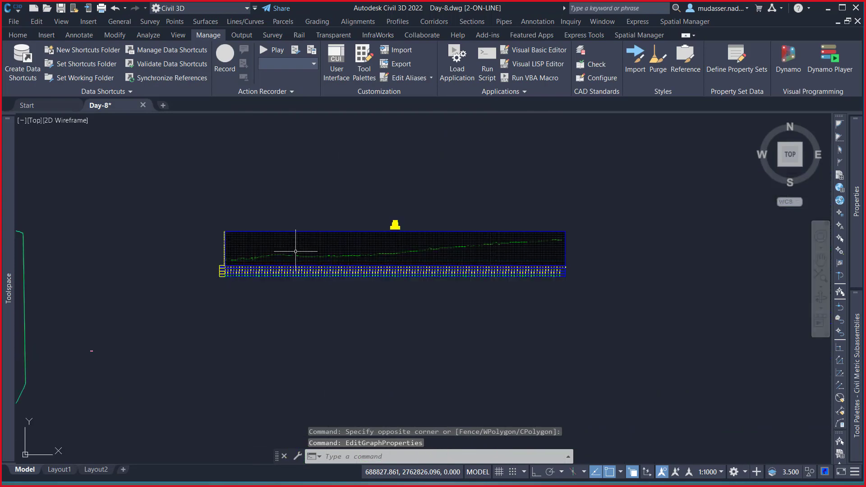
pyautogui.scroll(2, 491, 266)
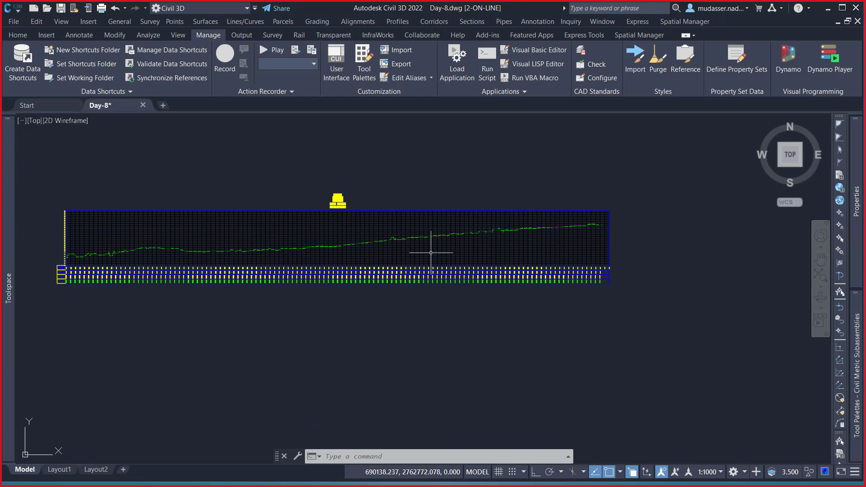
pyautogui.scroll(2, 67, 262)
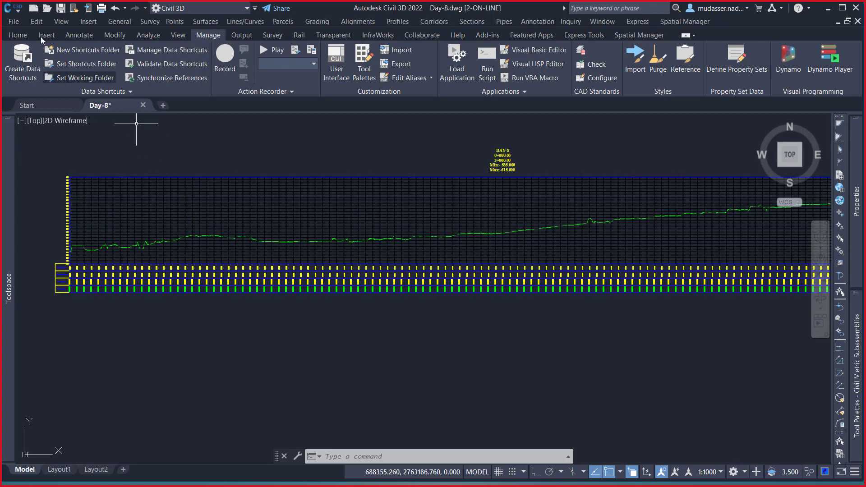
pyautogui.click(24, 34)
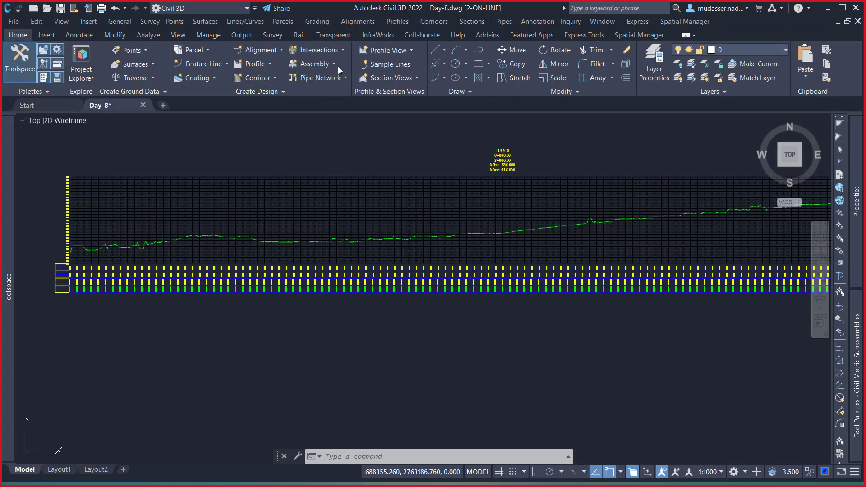
pyautogui.click(271, 64)
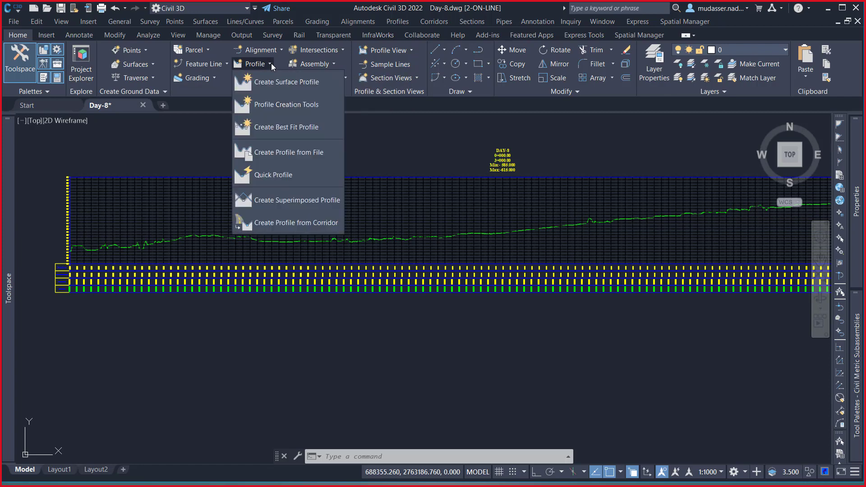
pyautogui.click(286, 107)
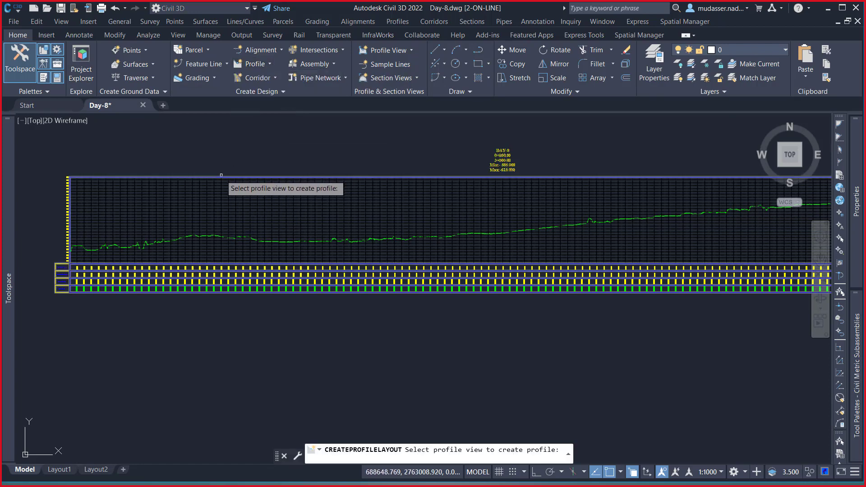
pyautogui.click(221, 177)
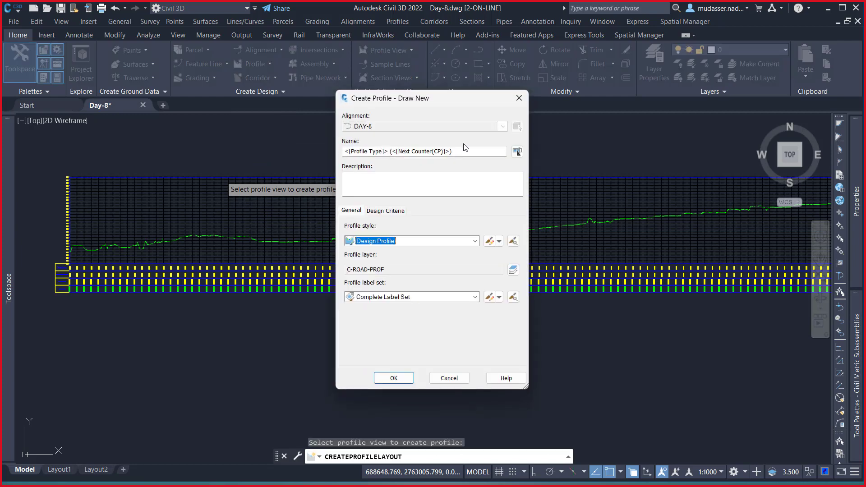
pyautogui.click(456, 152)
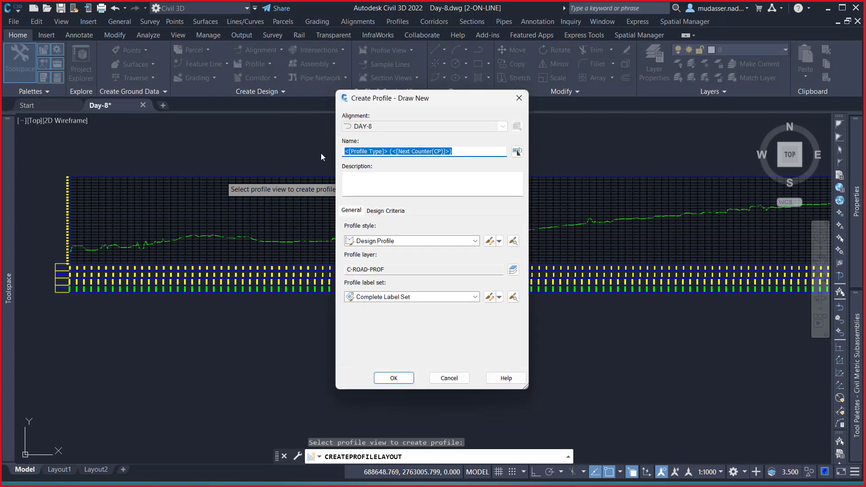
pyautogui.write('DS')
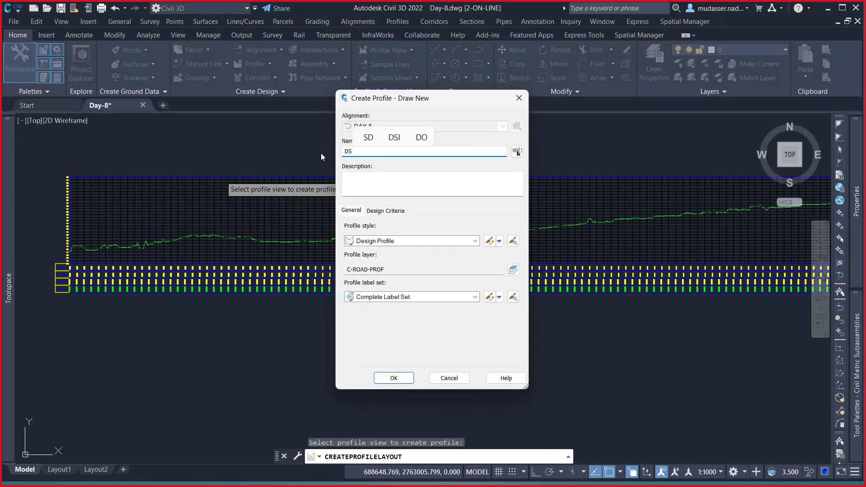
pyautogui.write('-DAY')
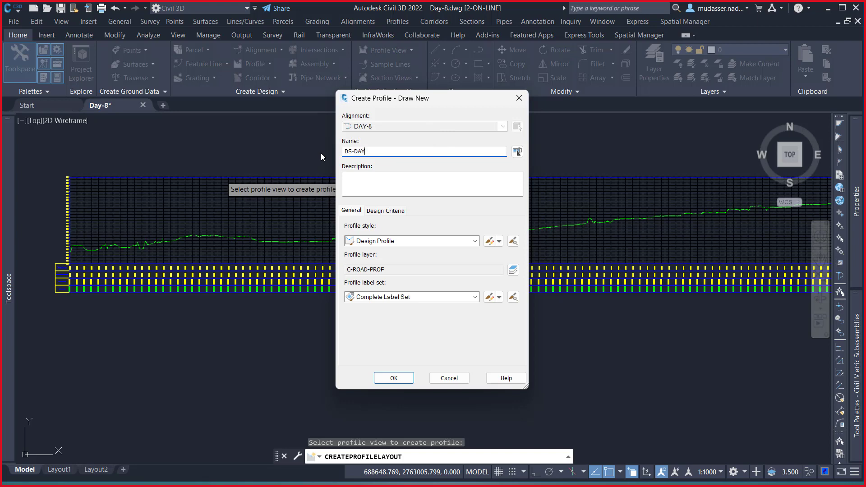
pyautogui.write('-8-PROFILE')
pyautogui.click(403, 382)
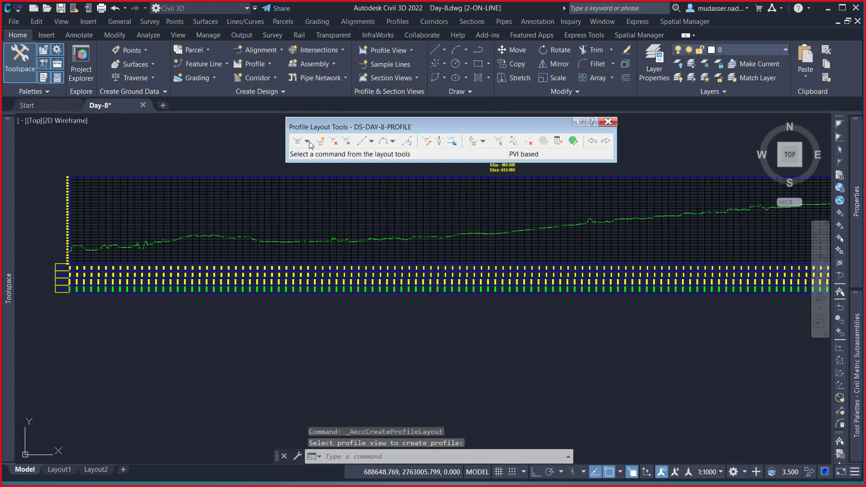
# Start Draw Tangents With Curves for the design profile and enable all object snap modes
pyautogui.click(309, 142)
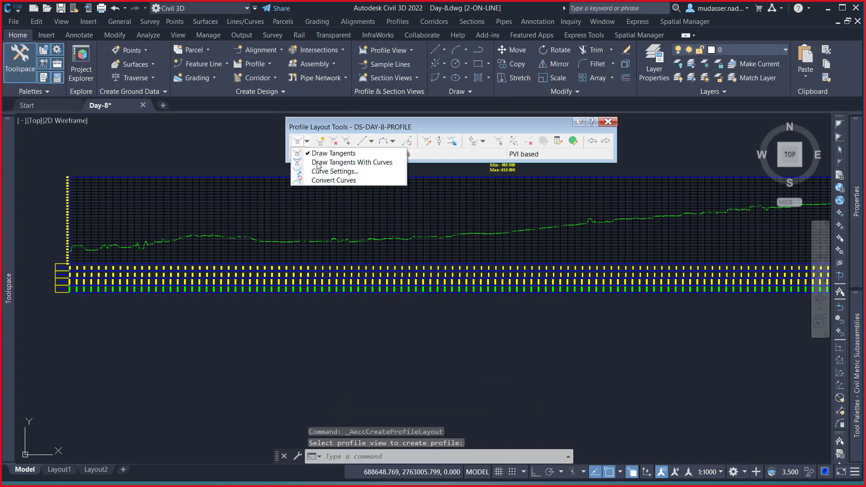
pyautogui.click(344, 164)
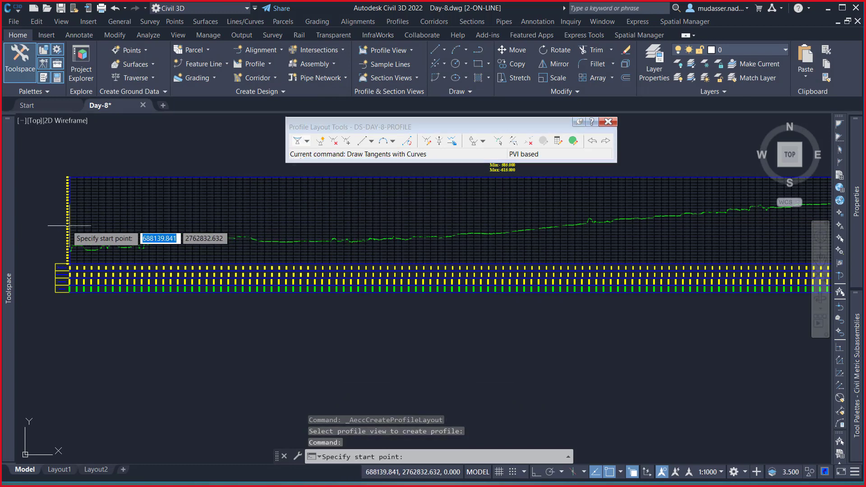
pyautogui.scroll(3, 72, 210)
pyautogui.scroll(4, 73, 210)
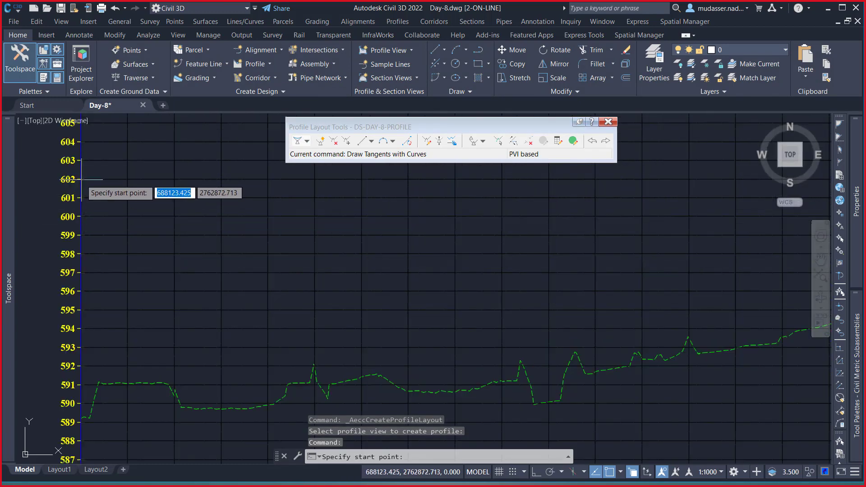
pyautogui.moveTo(155, 188); pyautogui.dragTo(149, 236, button='middle')
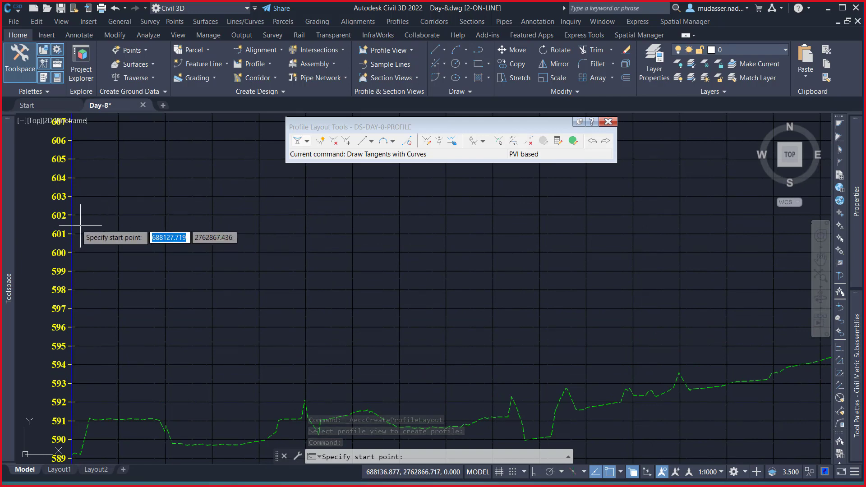
pyautogui.click(622, 472)
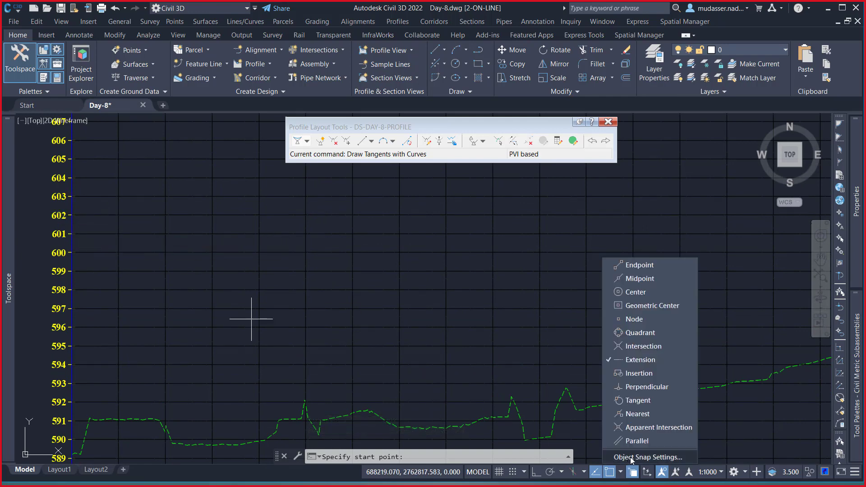
pyautogui.click(632, 458)
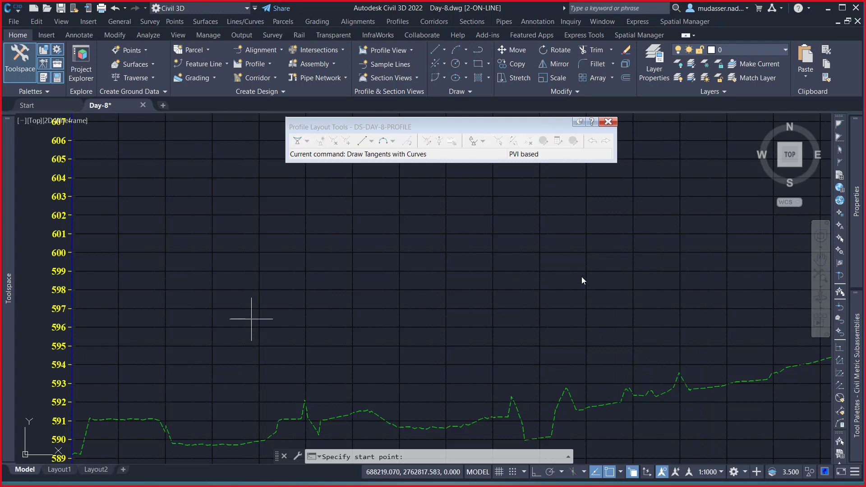
pyautogui.click(528, 170)
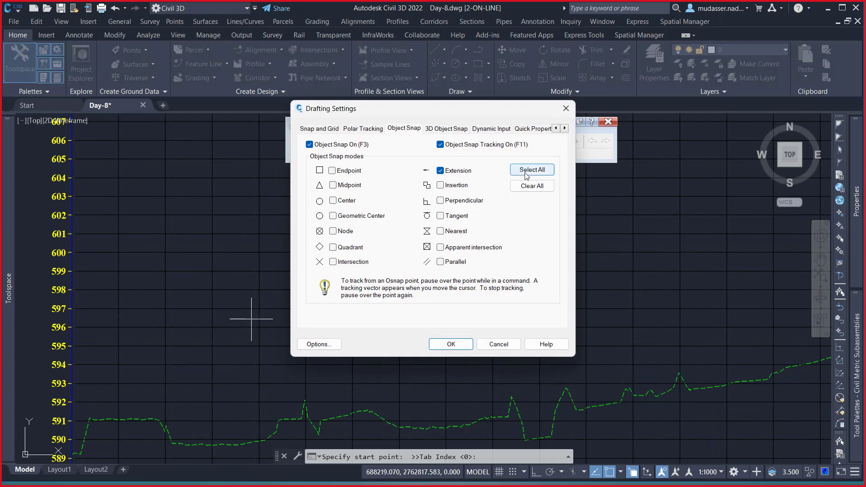
pyautogui.click(452, 344)
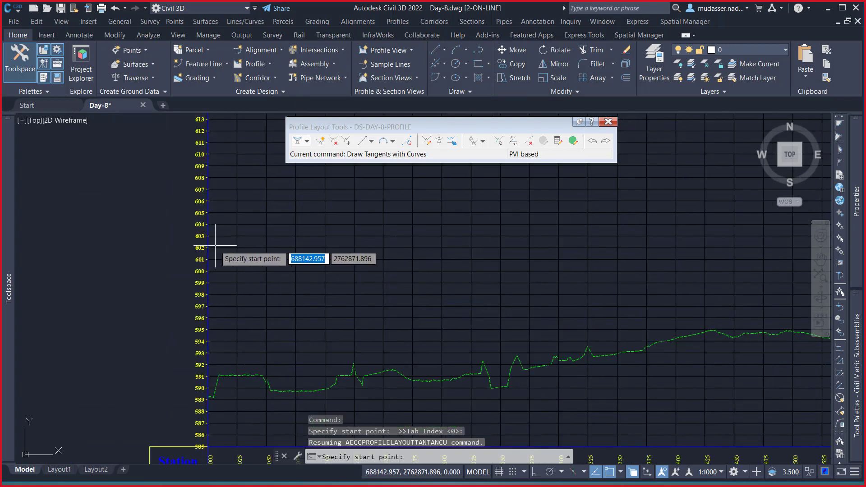
# Draw the first design tangents from about elevation 602 at station 0+000, down below the ground line near 0+550, then up to a crest
pyautogui.click(208, 247)
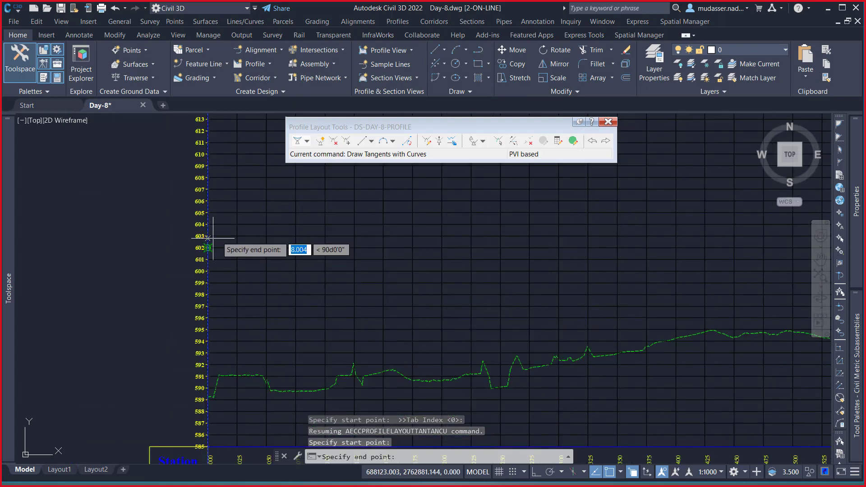
pyautogui.scroll(-3, 212, 246)
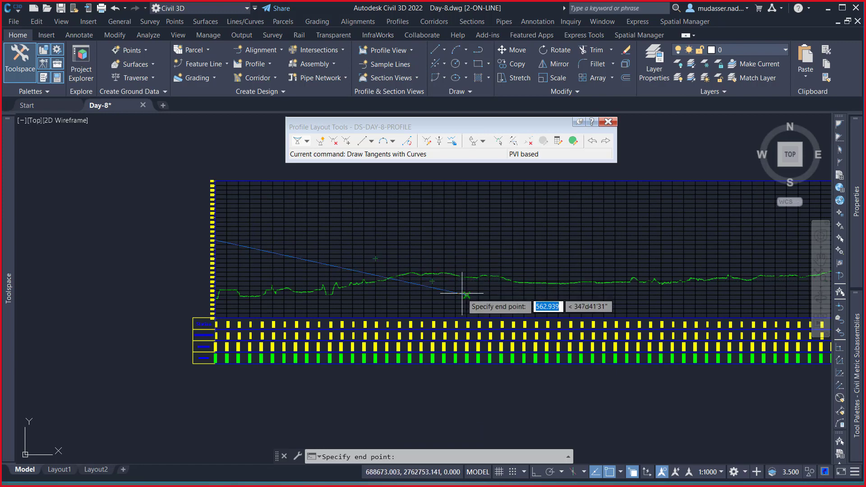
pyautogui.click(462, 294)
pyautogui.scroll(-2, 462, 294)
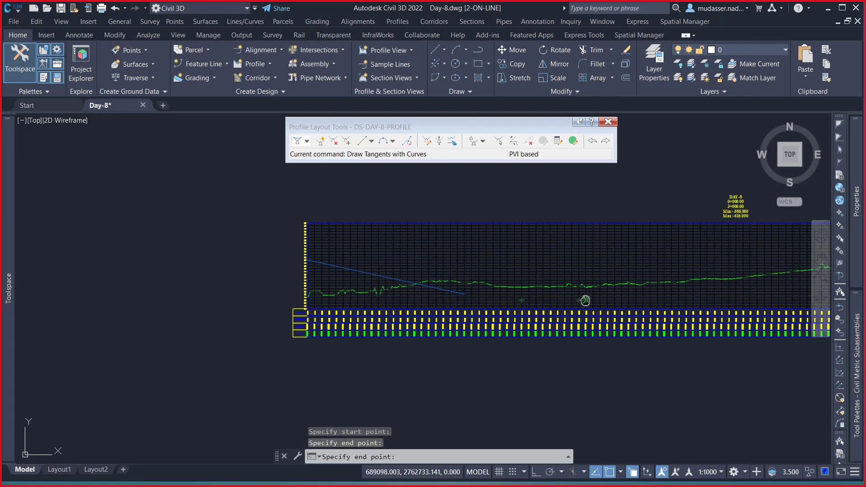
pyautogui.moveTo(587, 300); pyautogui.dragTo(434, 291, button='middle')
pyautogui.scroll(3, 435, 291)
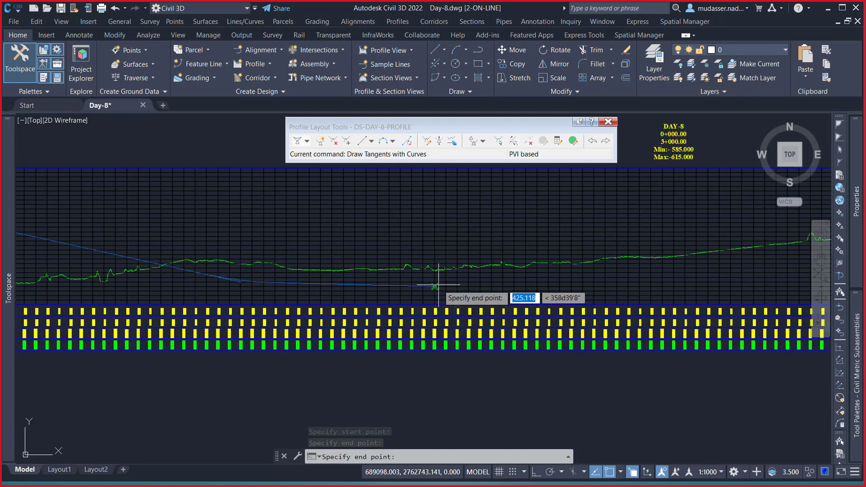
pyautogui.click(643, 223)
# Continue the design profile with a sag below the ground and a crest above it, ending at the end point of the ground profile
pyautogui.moveTo(694, 233); pyautogui.dragTo(324, 259, button='middle')
pyautogui.scroll(2, 324, 258)
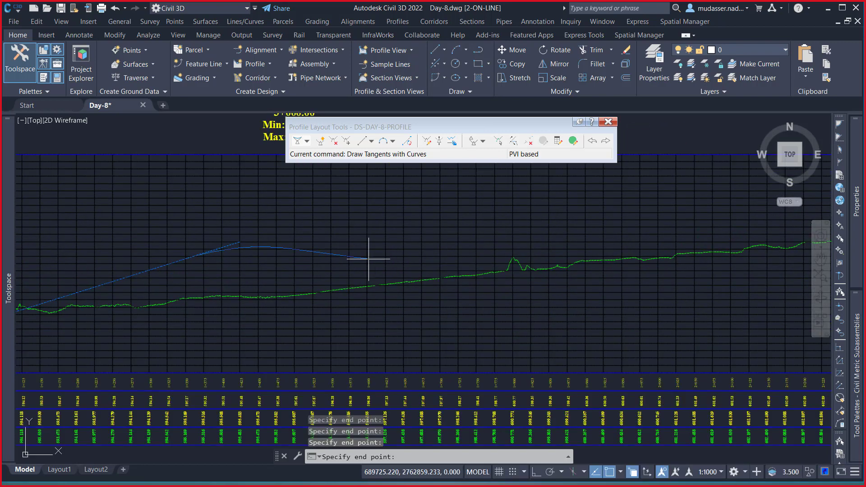
pyautogui.click(602, 329)
pyautogui.moveTo(664, 303); pyautogui.dragTo(291, 319, button='middle')
pyautogui.scroll(-4, 291, 319)
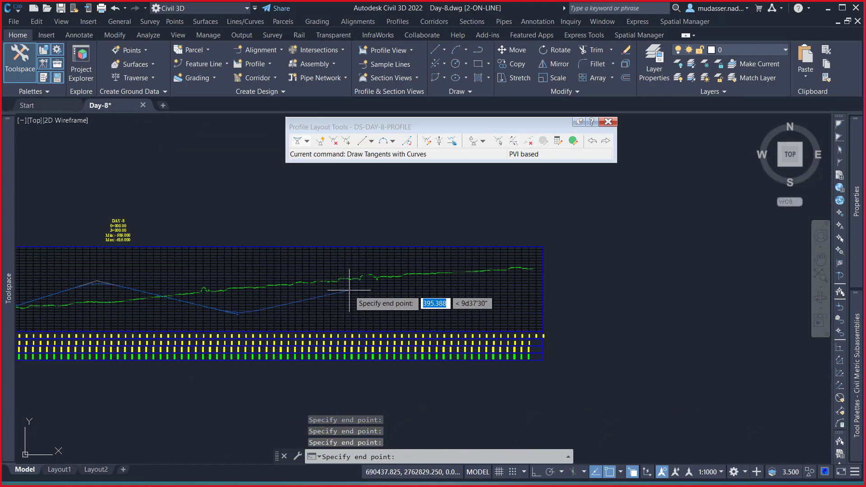
pyautogui.click(372, 262)
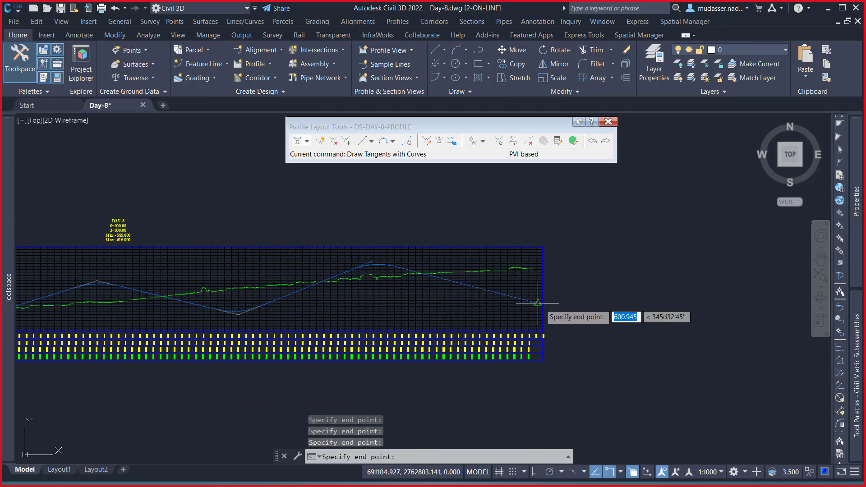
pyautogui.scroll(2, 538, 303)
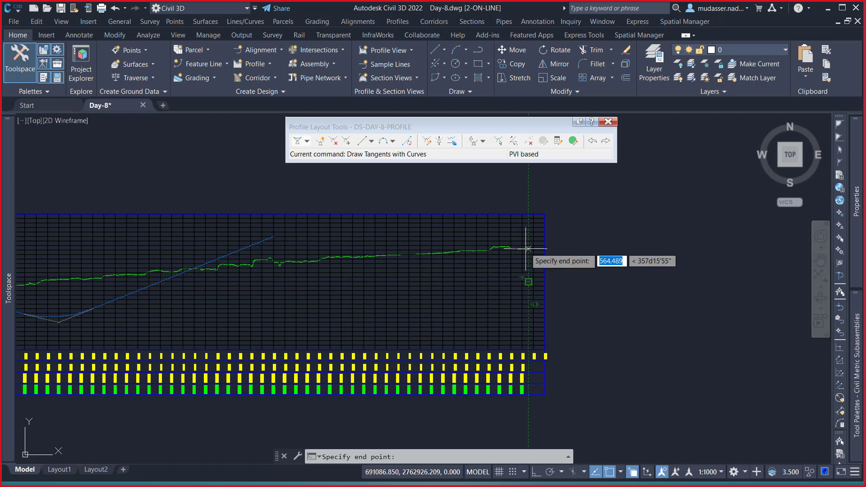
pyautogui.scroll(2, 526, 249)
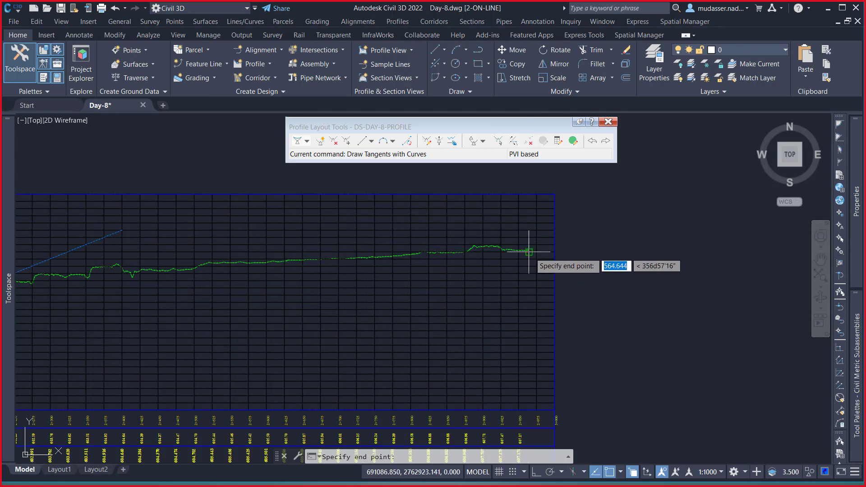
pyautogui.scroll(4, 528, 252)
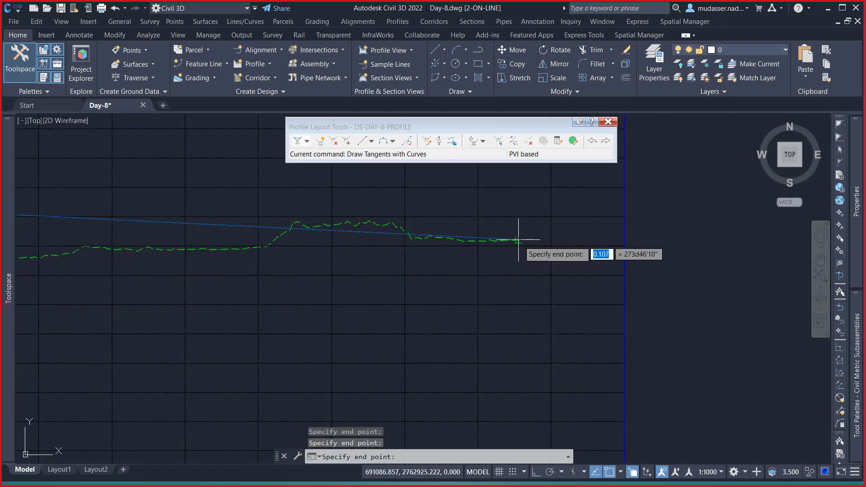
pyautogui.click(518, 240)
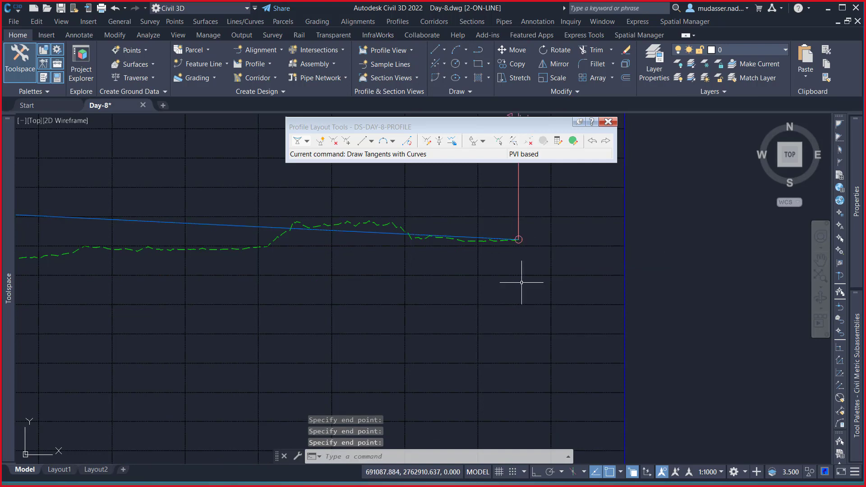
# Examine the finished design profile against the existing ground line, and the plan area beside the profile view
pyautogui.scroll(-8, 541, 288)
pyautogui.scroll(4, 410, 277)
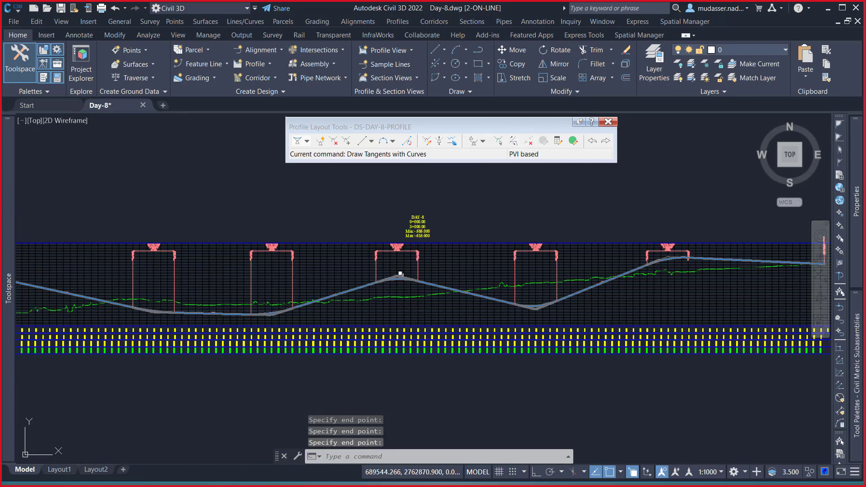
pyautogui.press('Escape')
pyautogui.moveTo(169, 303); pyautogui.dragTo(204, 311, button='middle')
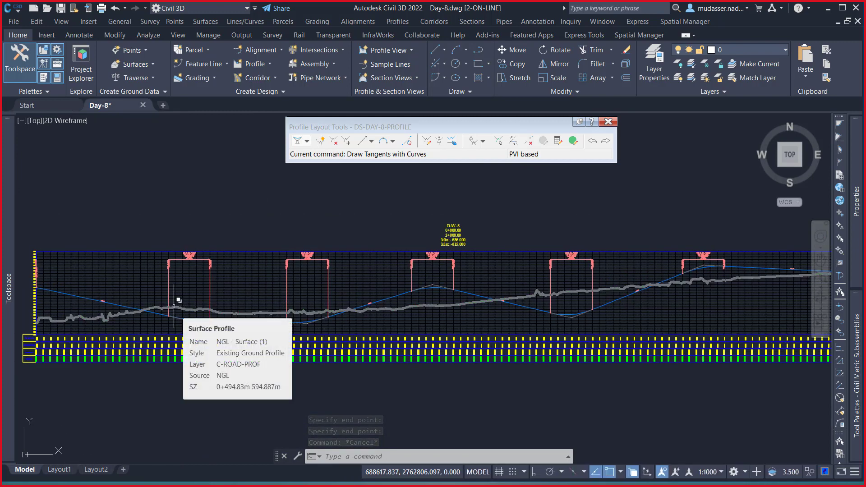
pyautogui.scroll(-4, 174, 306)
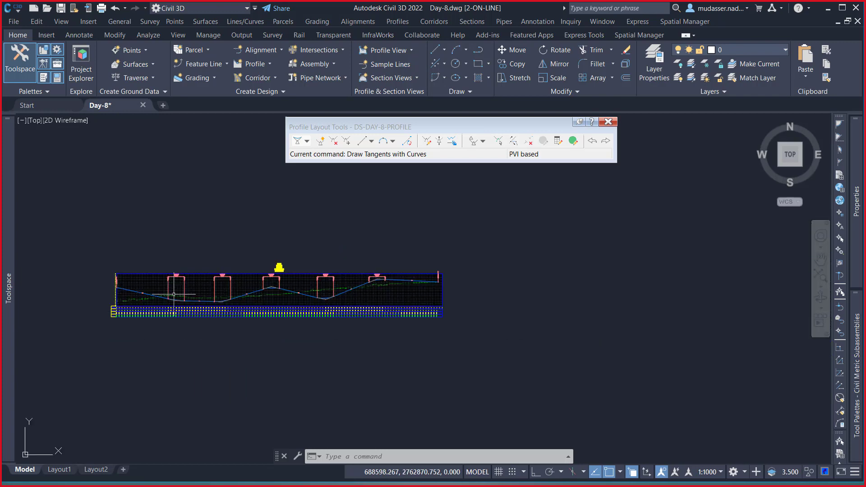
pyautogui.scroll(-4, 379, 275)
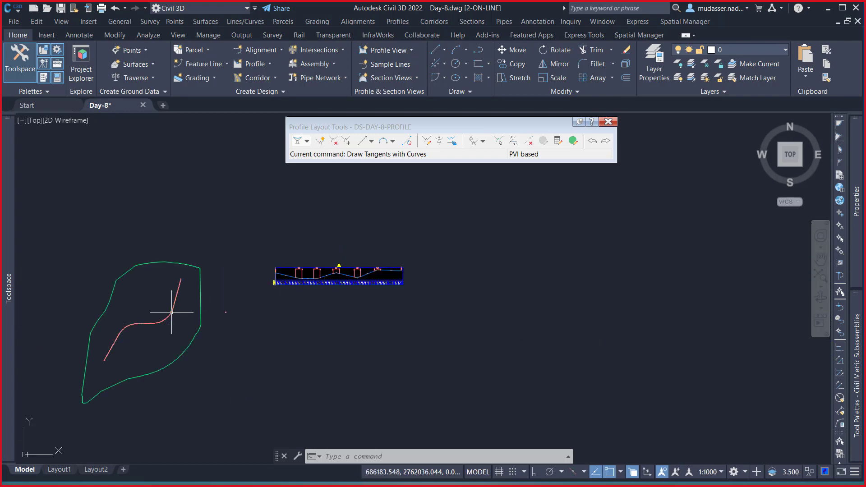
pyautogui.scroll(2, 227, 316)
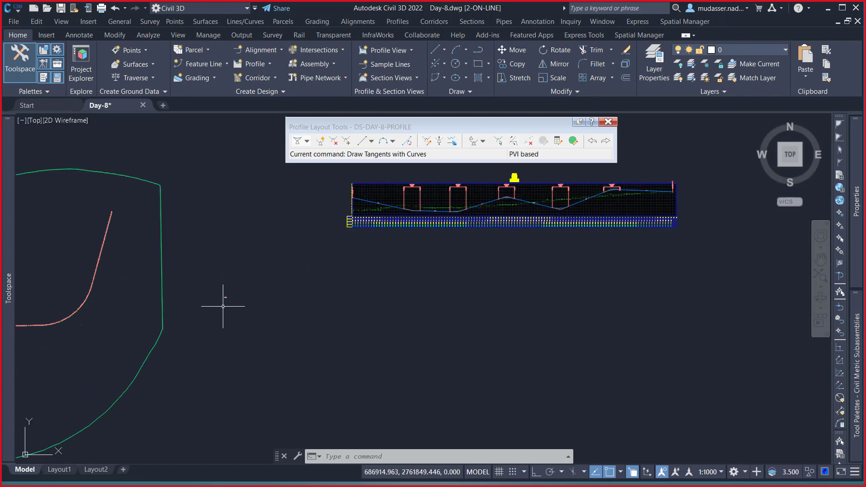
# Finish the profile layout session and start a new corridor named DAY-8
pyautogui.scroll(2, 228, 297)
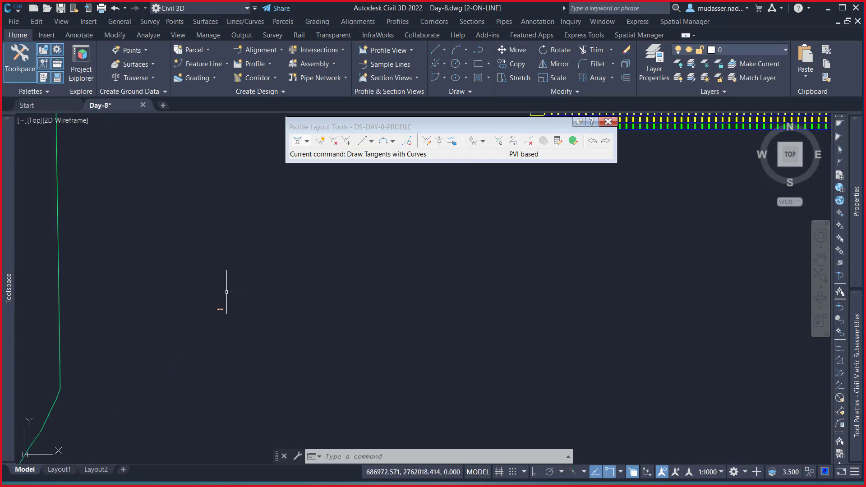
pyautogui.click(608, 122)
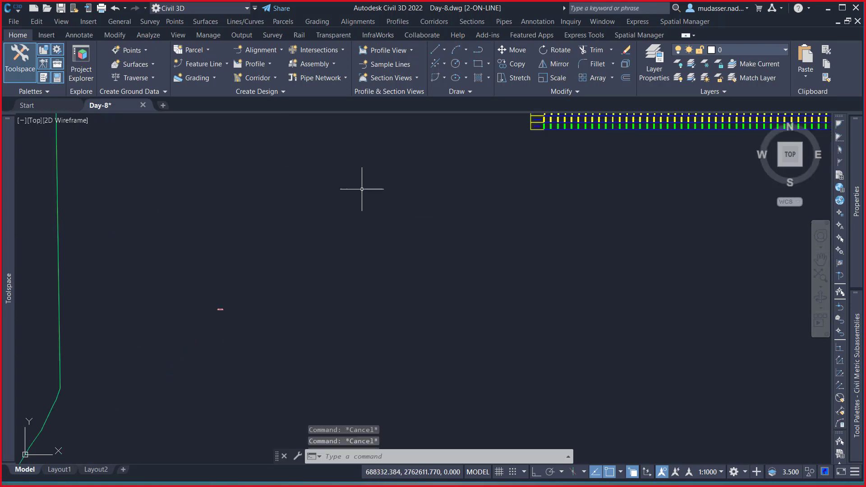
pyautogui.click(275, 79)
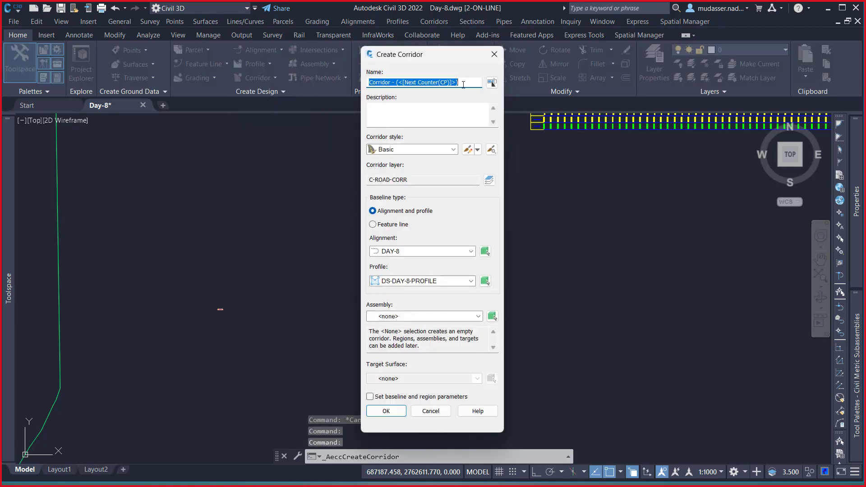
pyautogui.write('DA')
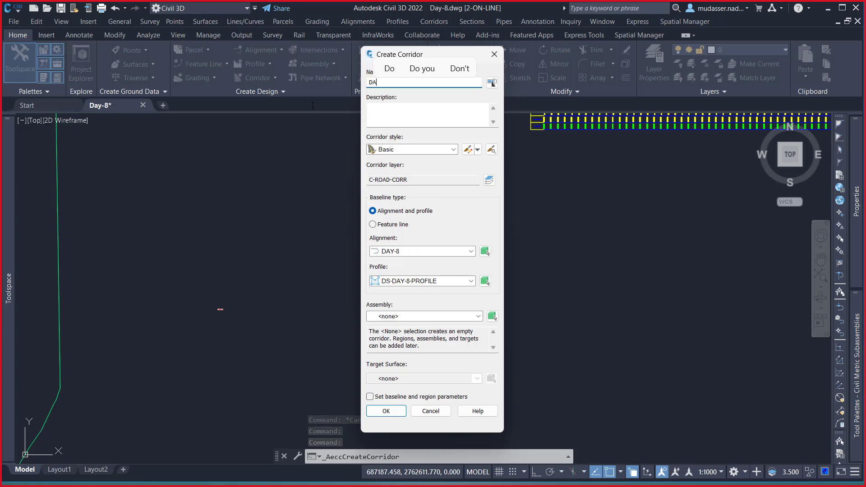
pyautogui.write('Y-8')
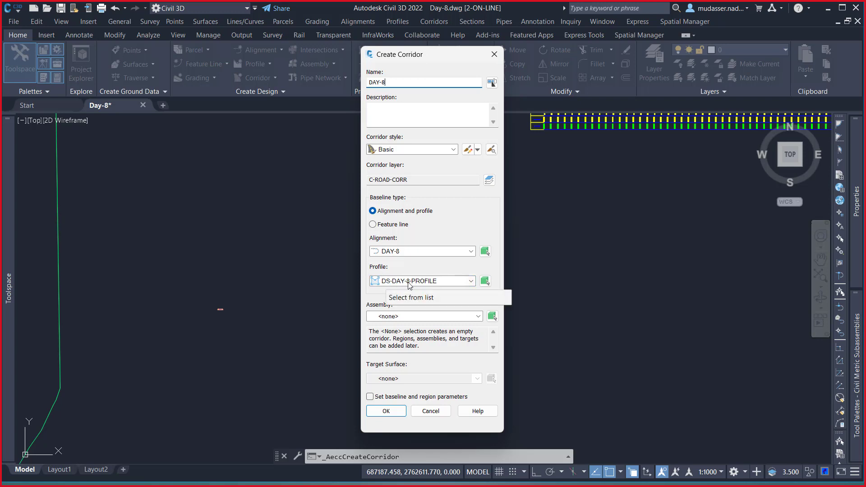
# Assign the Day-8-Typical assembly and the NGL target surface to the corridor, and accept its creation settings
pyautogui.click(477, 317)
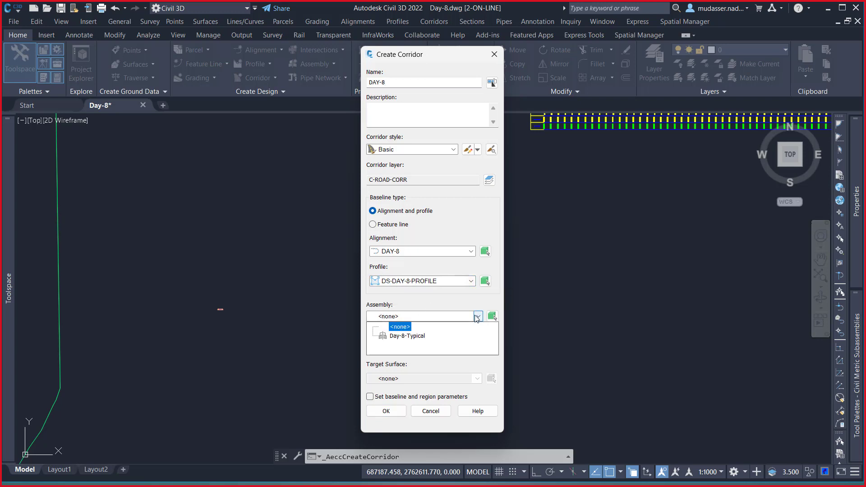
pyautogui.click(407, 336)
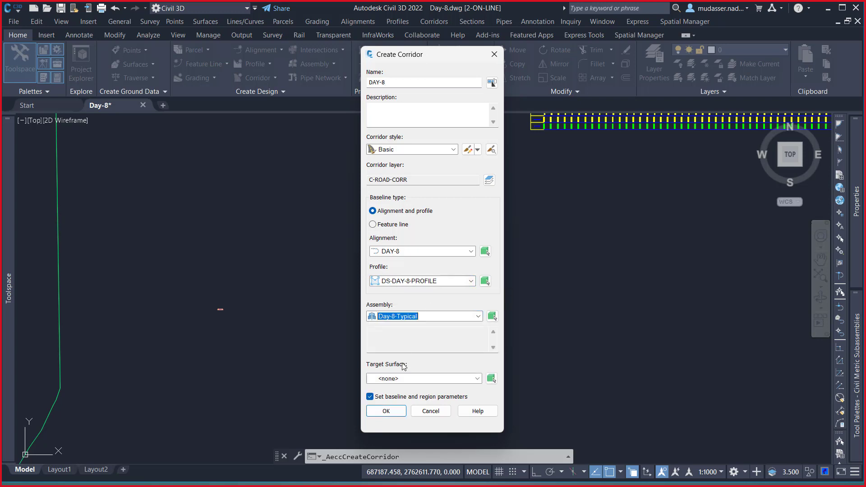
pyautogui.click(477, 378)
pyautogui.click(396, 398)
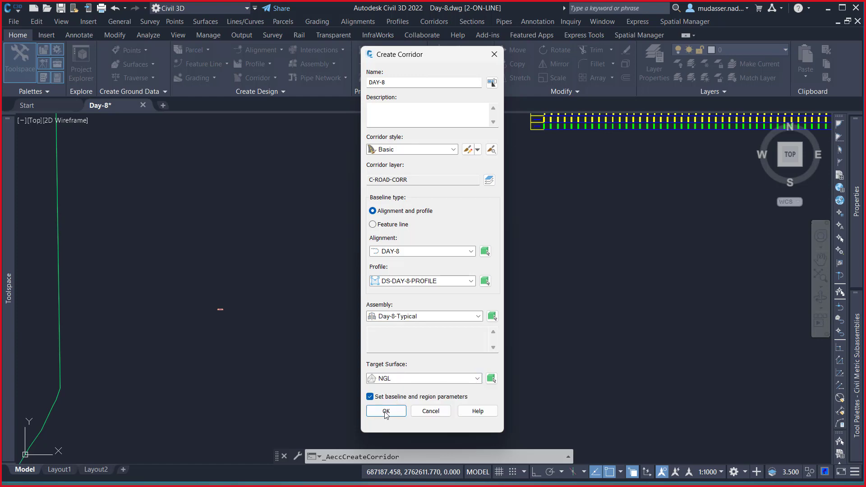
pyautogui.click(385, 412)
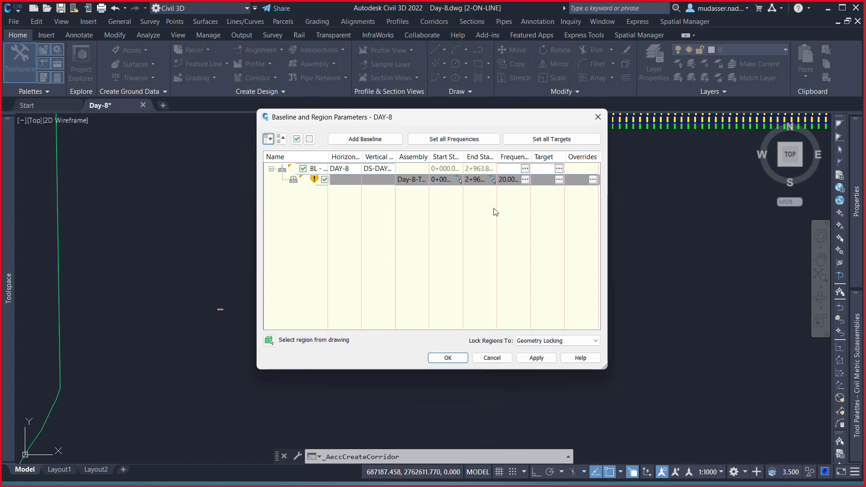
# Apply the baseline and region parameters, build the DAY-8 corridor and show it in plan
pyautogui.click(537, 357)
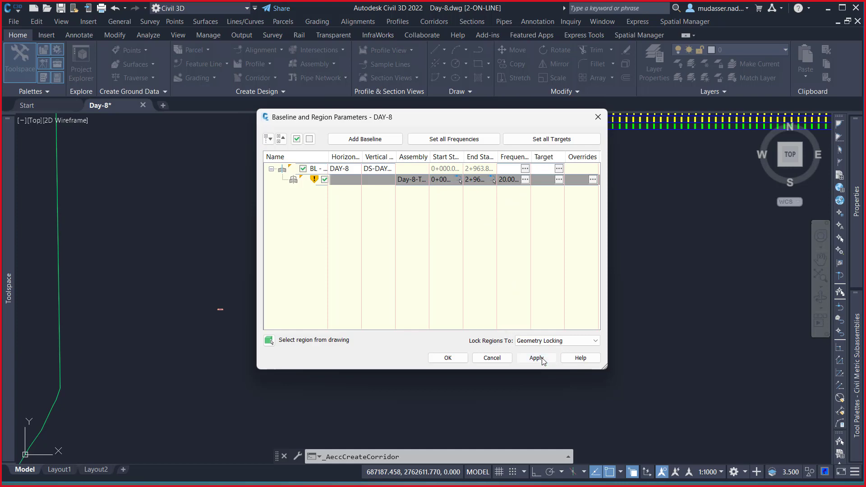
pyautogui.click(366, 230)
pyautogui.click(492, 358)
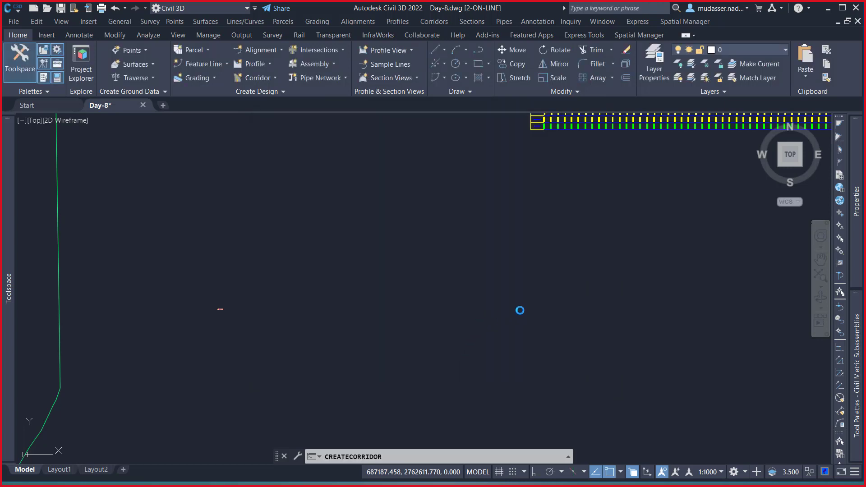
pyautogui.middleClick(580, 294)
pyautogui.middleClick(580, 294)
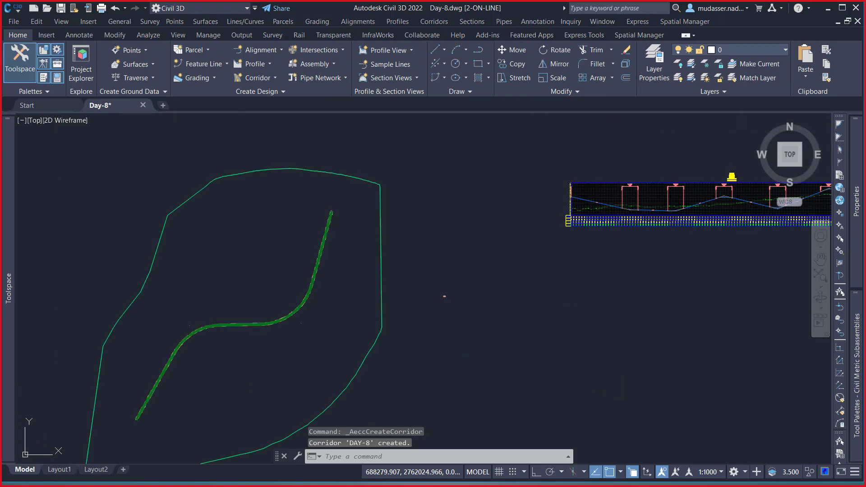
# Select the corridor near station 0+240 and inspect it in Object Viewer from a tilted southwest view
pyautogui.scroll(8, 312, 365)
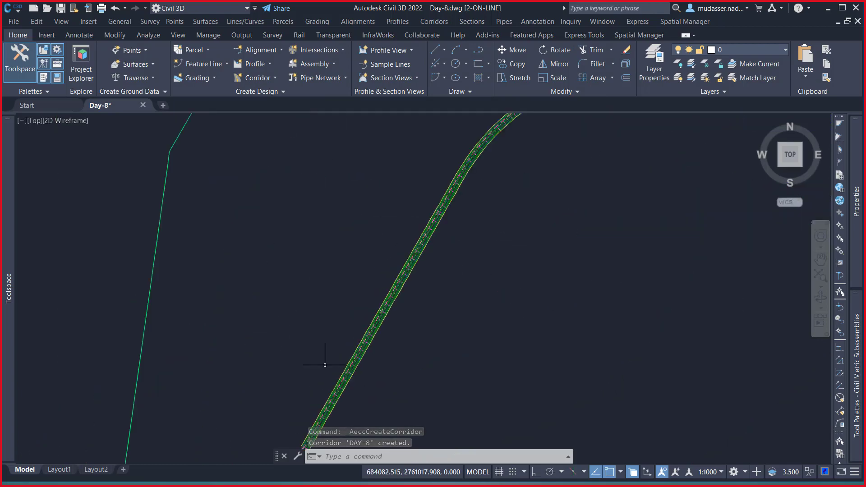
pyautogui.scroll(6, 374, 361)
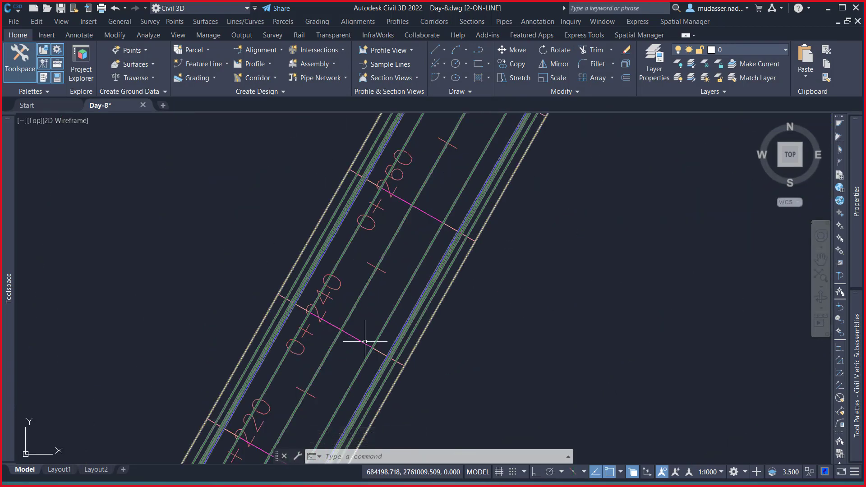
pyautogui.scroll(-2, 397, 240)
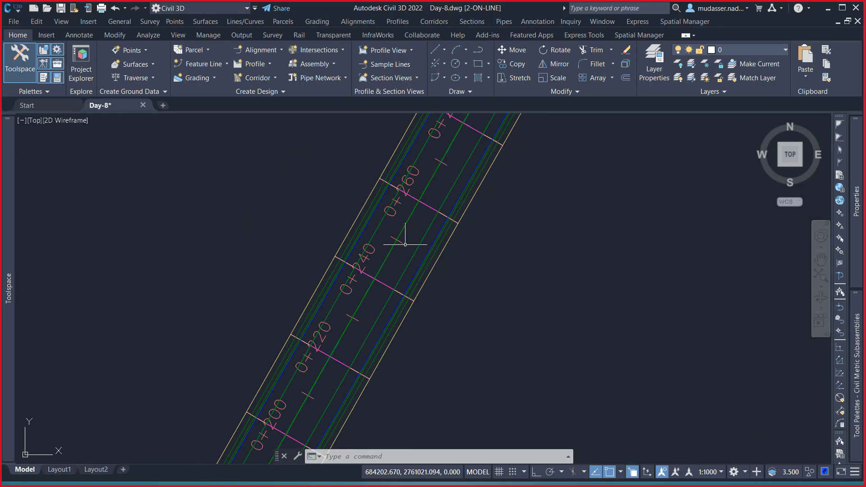
pyautogui.click(382, 309)
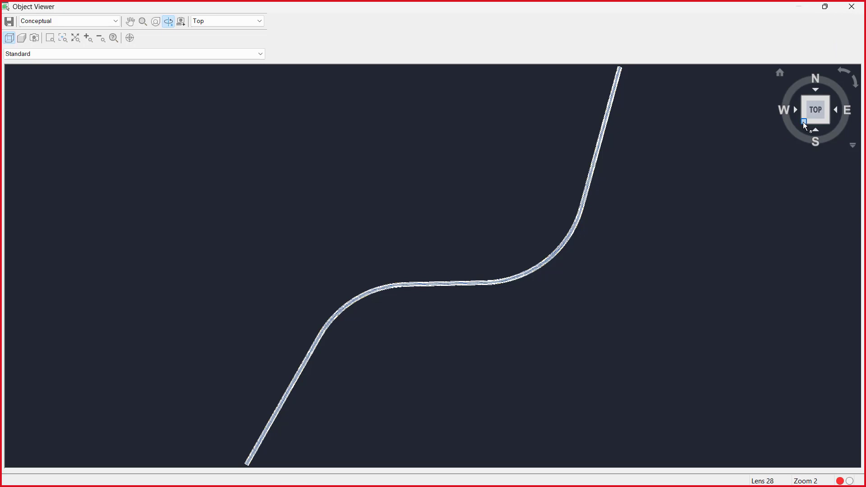
pyautogui.click(803, 121)
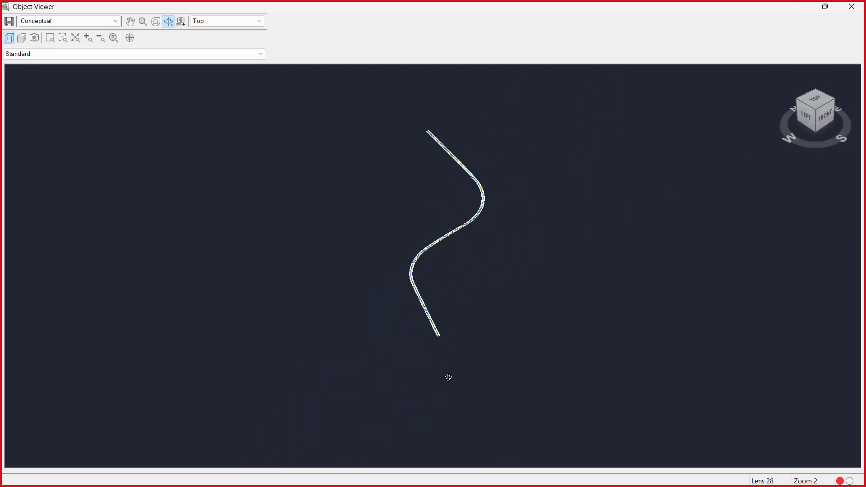
pyautogui.moveTo(447, 380); pyautogui.dragTo(438, 365, button='middle')
pyautogui.moveTo(437, 358); pyautogui.dragTo(365, 279)
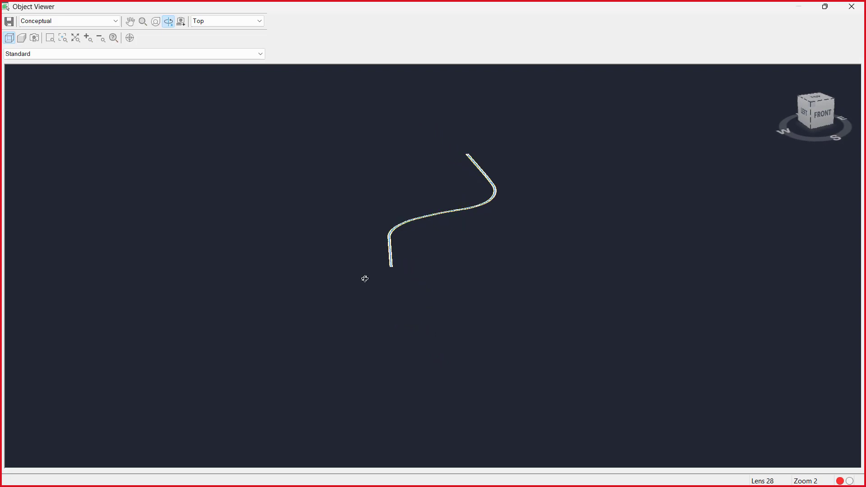
# Examine the corridor's near end up close in 3D from a low viewing angle, using window zooms
pyautogui.click(50, 38)
pyautogui.click(375, 244)
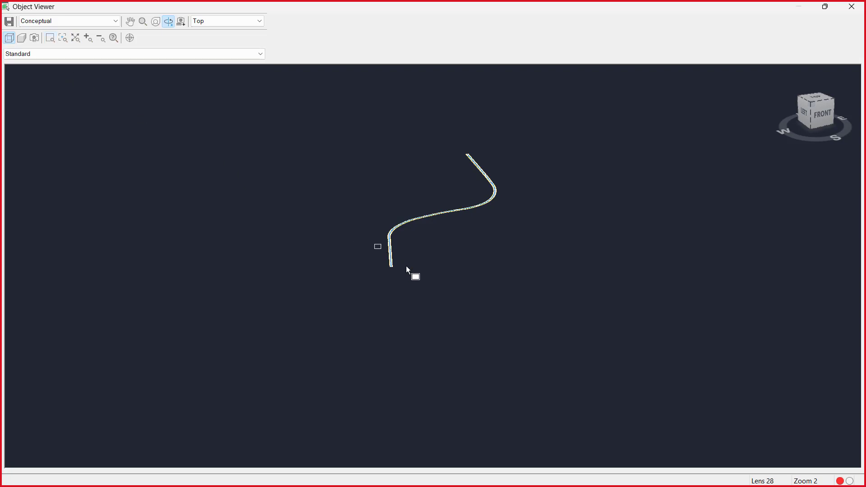
pyautogui.click(425, 288)
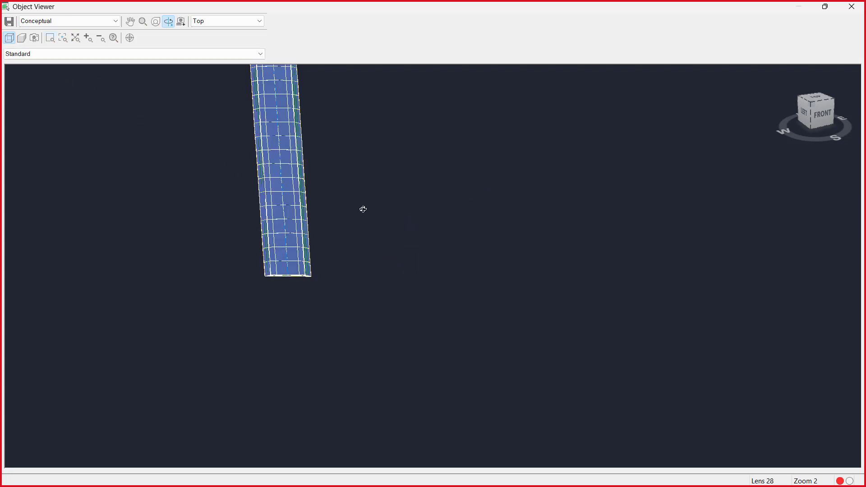
pyautogui.scroll(-2, 363, 217)
pyautogui.moveTo(369, 360); pyautogui.dragTo(369, 361)
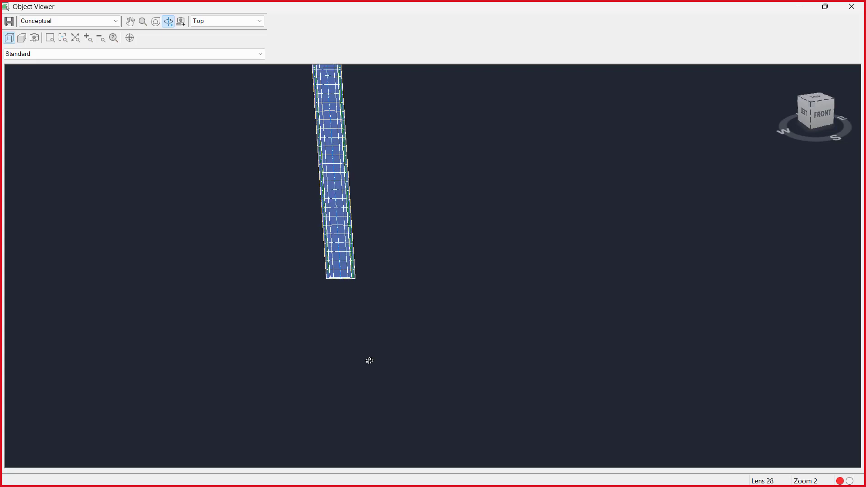
pyautogui.scroll(-5, 362, 278)
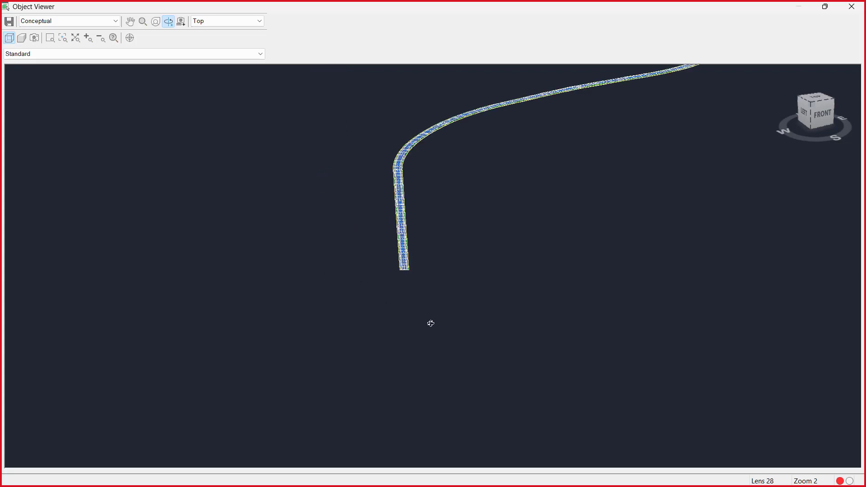
pyautogui.moveTo(448, 346); pyautogui.dragTo(446, 311)
pyautogui.click(51, 37)
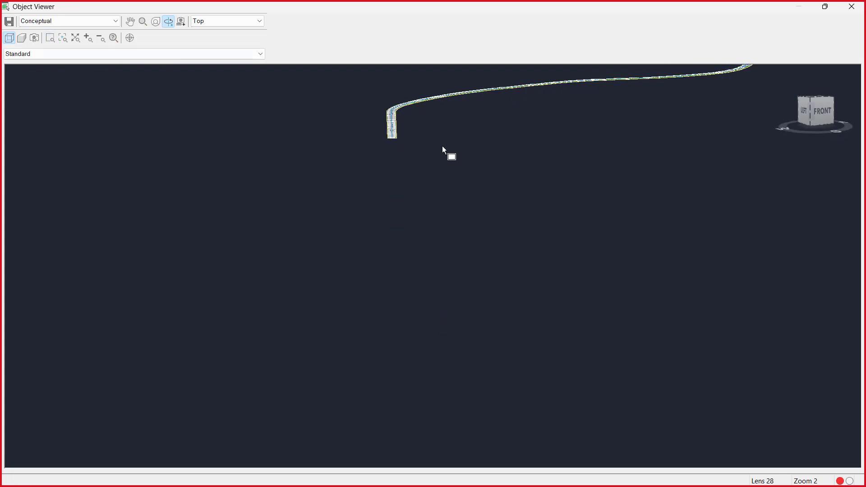
pyautogui.moveTo(376, 121); pyautogui.dragTo(413, 144)
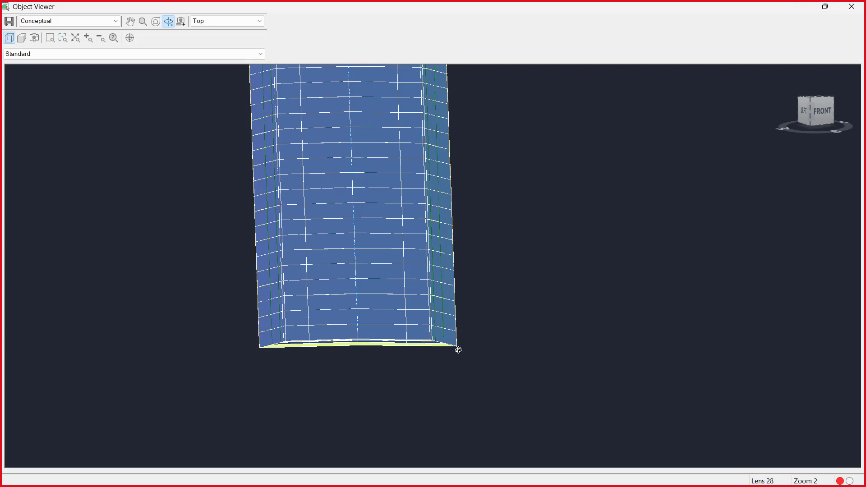
# Inspect the carriageway, pavement layers and side slopes at the corridor's near end, leave Object Viewer and deselect the corridor
pyautogui.scroll(4, 455, 352)
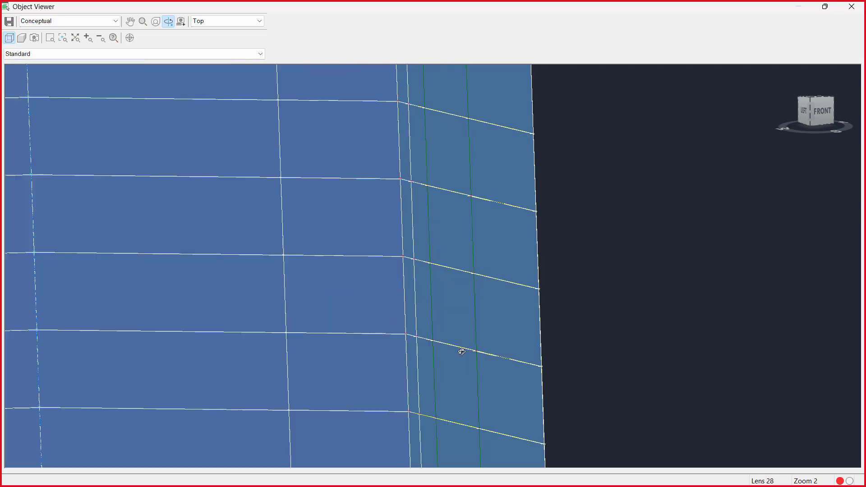
pyautogui.scroll(-4, 452, 352)
pyautogui.scroll(2, 450, 376)
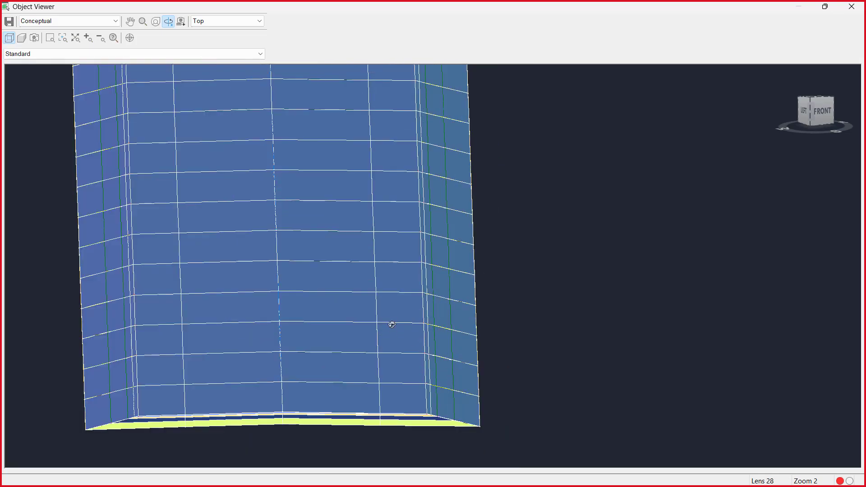
pyautogui.scroll(-4, 438, 188)
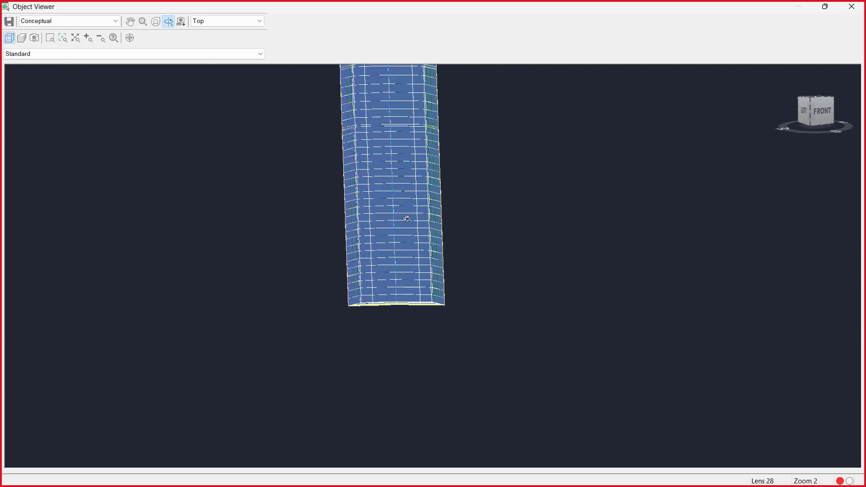
pyautogui.scroll(-2, 406, 219)
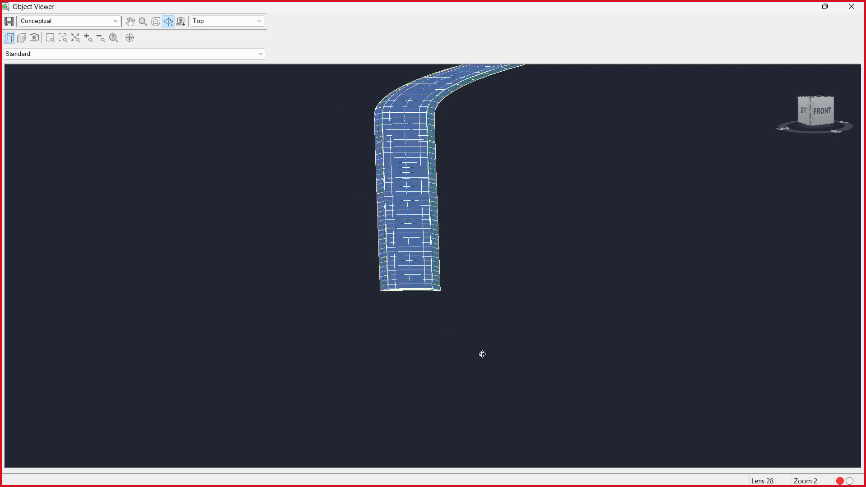
pyautogui.moveTo(483, 355); pyautogui.dragTo(482, 349)
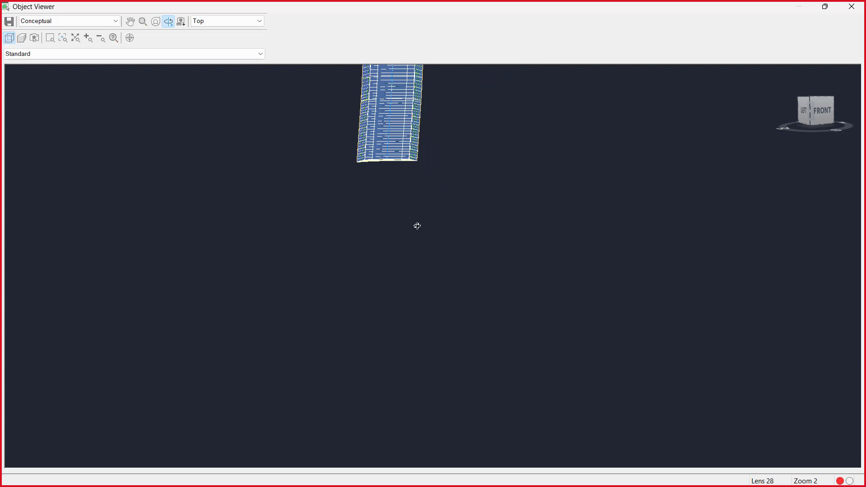
pyautogui.moveTo(376, 147); pyautogui.dragTo(407, 173)
pyautogui.moveTo(370, 149); pyautogui.dragTo(478, 180)
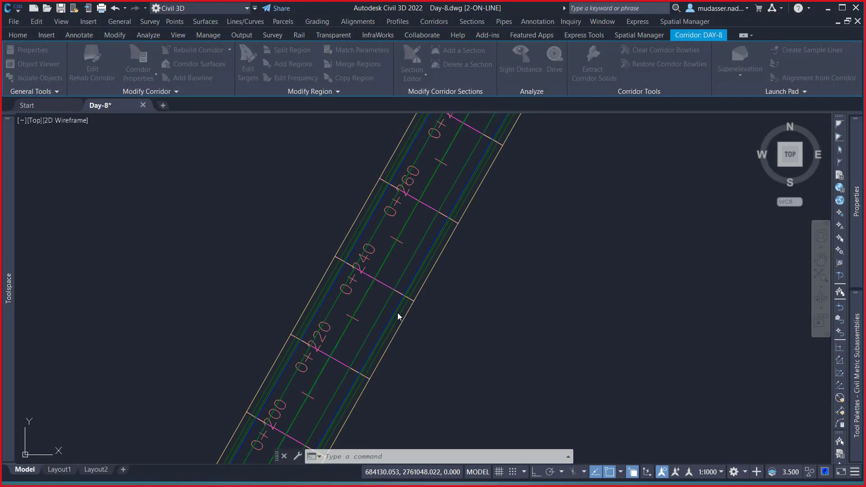
pyautogui.click(852, 6)
pyautogui.scroll(-8, 433, 199)
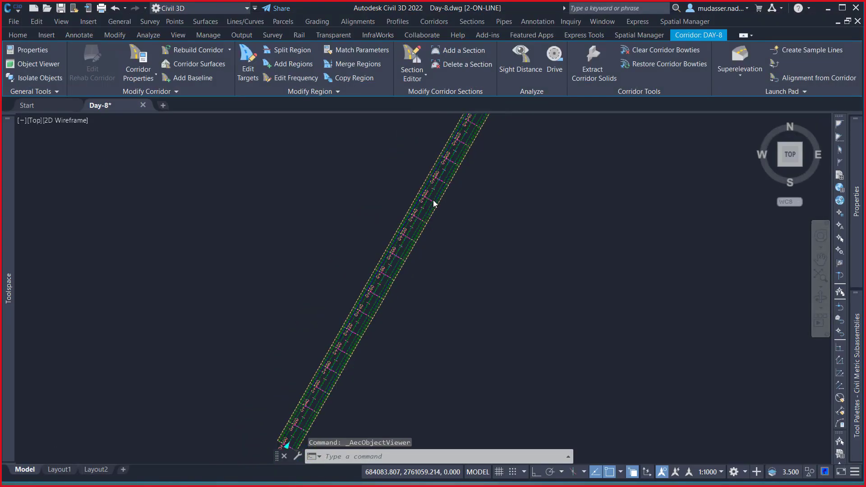
pyautogui.scroll(-2, 439, 236)
pyautogui.press('Escape')
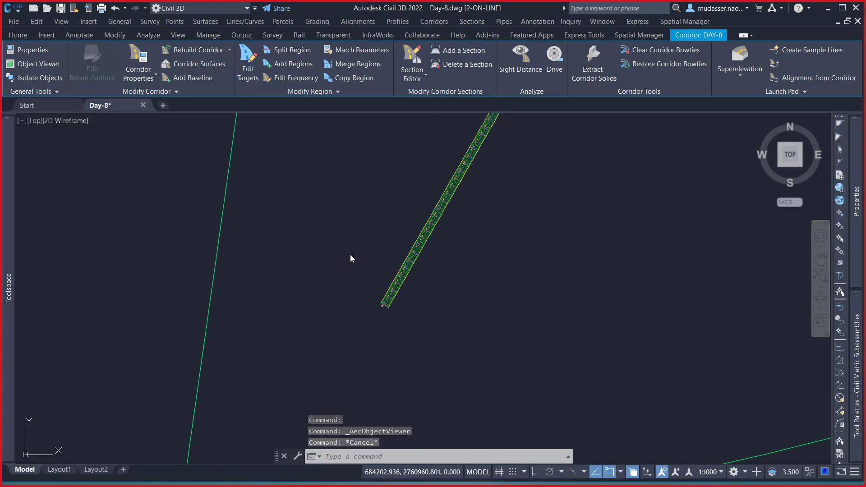
# Attach a DaylightGeneral subassembly to the outer toe point on the right side of the Day-8 road assembly
pyautogui.scroll(-5, 299, 242)
pyautogui.scroll(10, 495, 195)
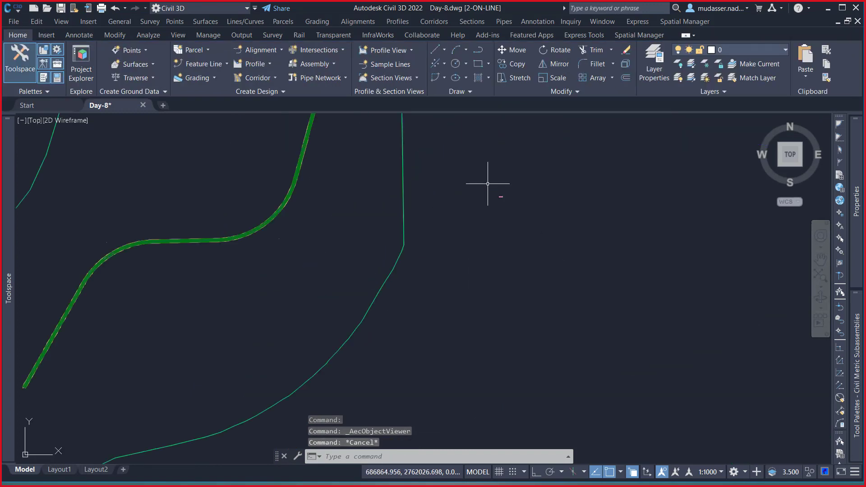
pyautogui.scroll(6, 495, 195)
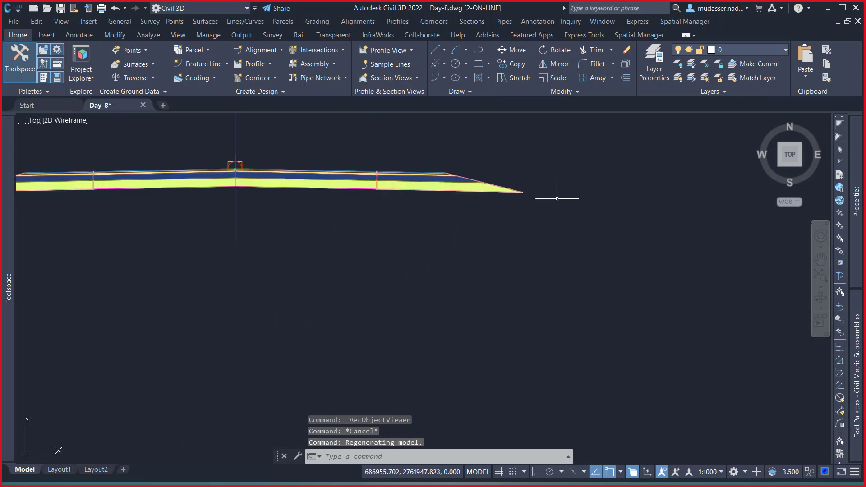
pyautogui.moveTo(858, 320)
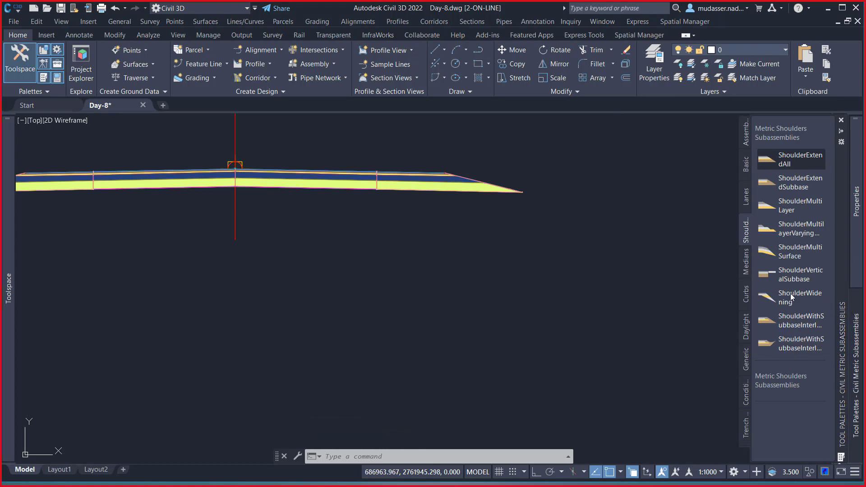
pyautogui.click(743, 322)
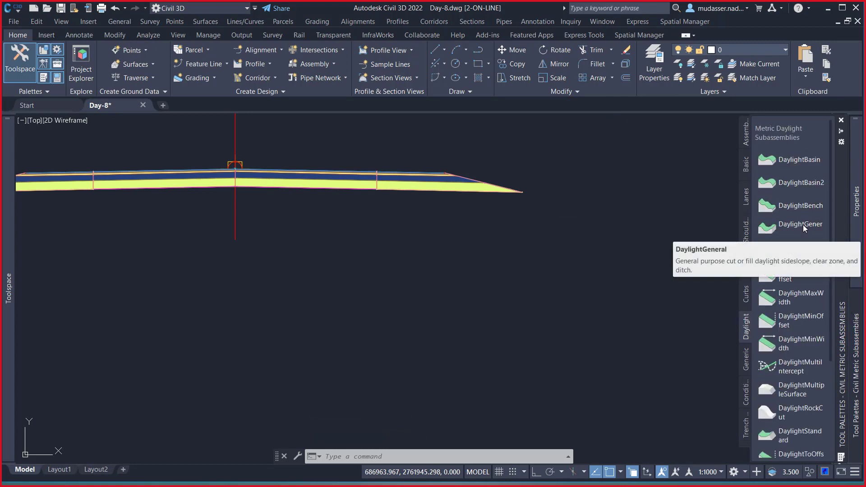
pyautogui.click(804, 228)
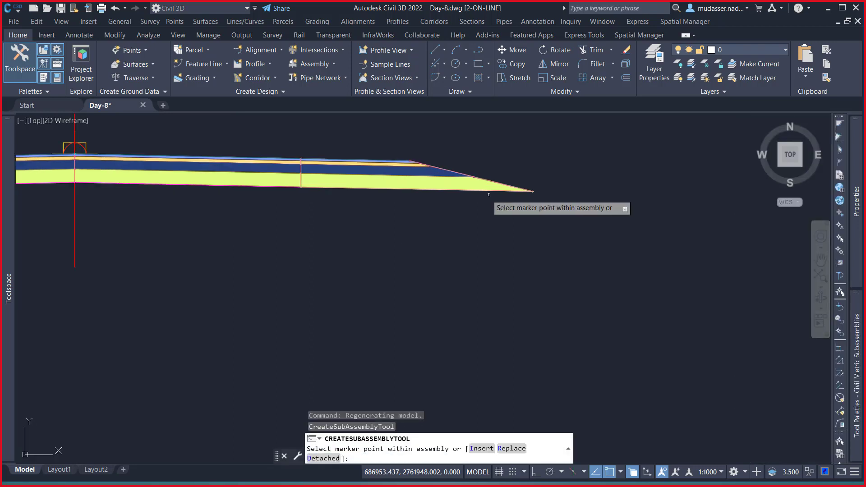
pyautogui.scroll(3, 533, 191)
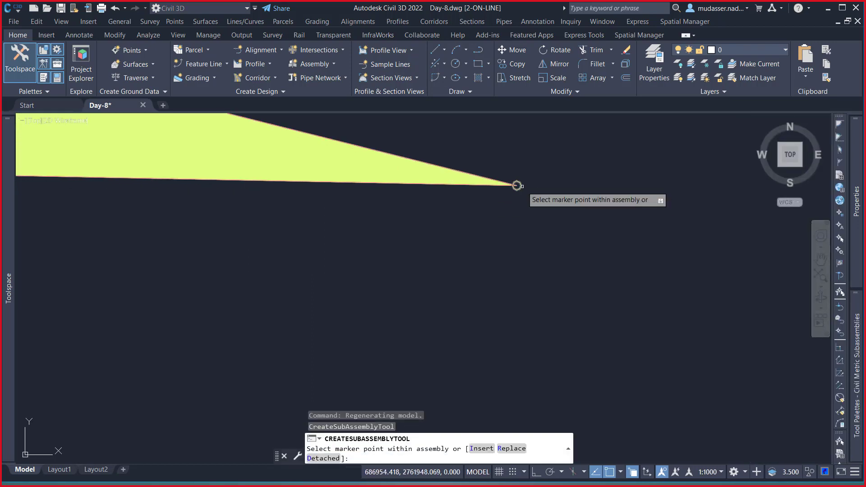
pyautogui.click(517, 185)
# Attach the same DaylightGeneral subassembly to the assembly's left outer toe point and end the placement
pyautogui.scroll(-5, 595, 211)
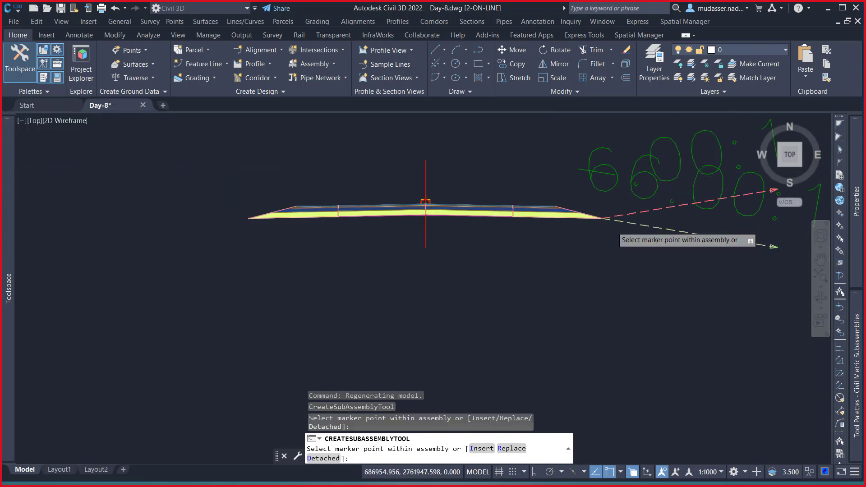
pyautogui.scroll(6, 456, 226)
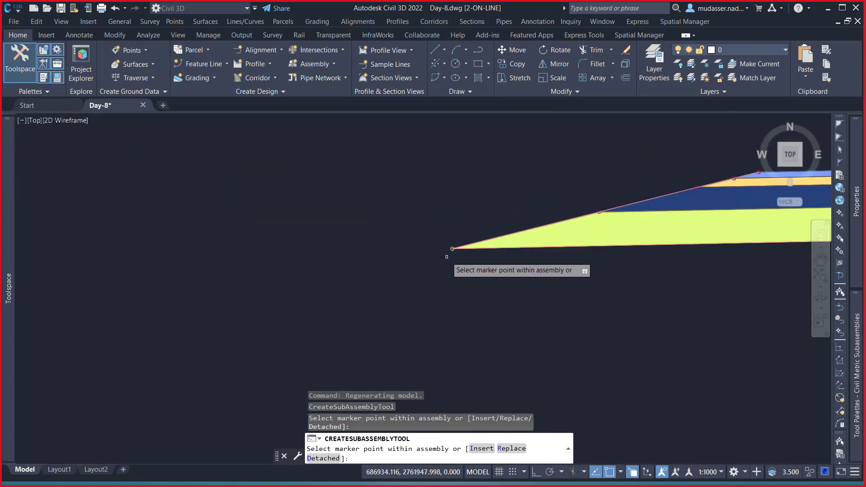
pyautogui.click(460, 235)
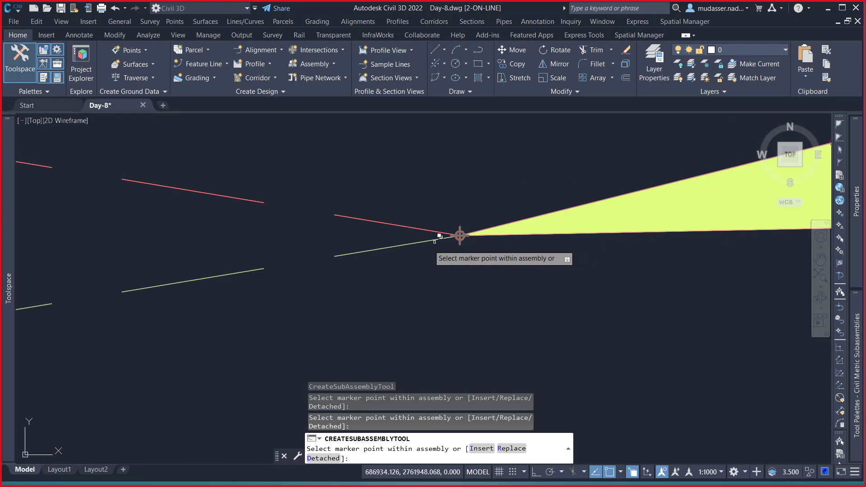
pyautogui.scroll(-5, 460, 235)
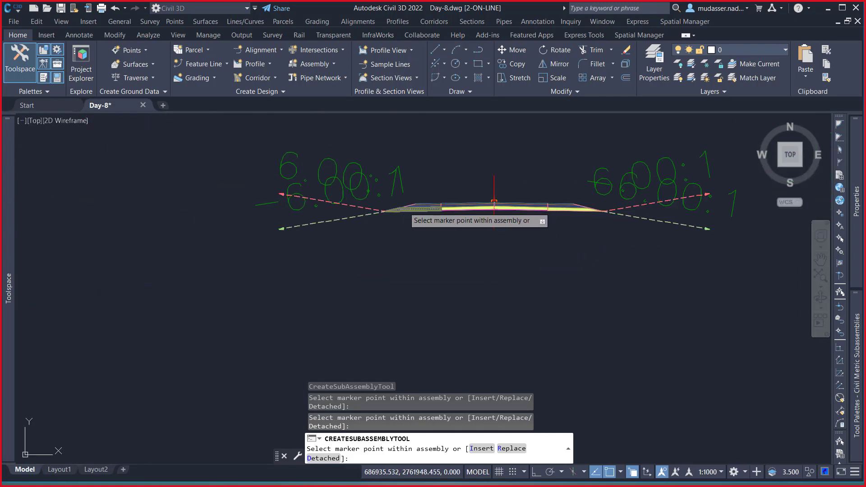
pyautogui.press('Escape')
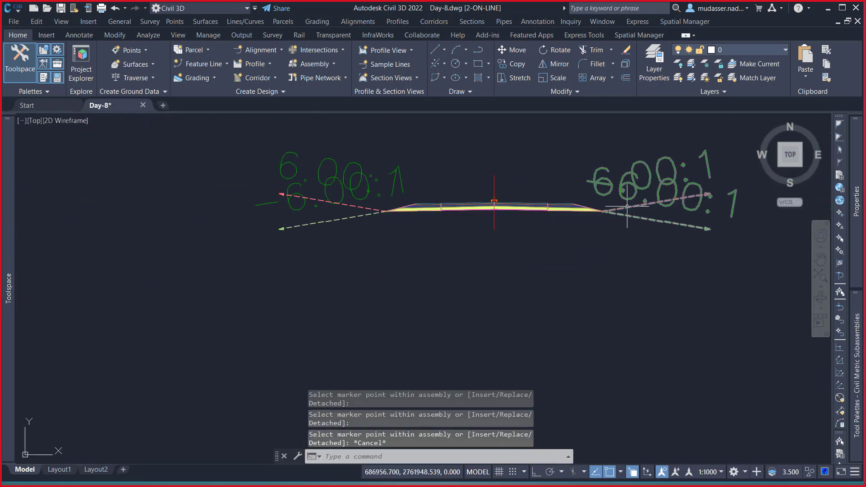
# Rename the right-side daylight subassembly as R-DaylightGeneral and deselect it
pyautogui.doubleClick(627, 206)
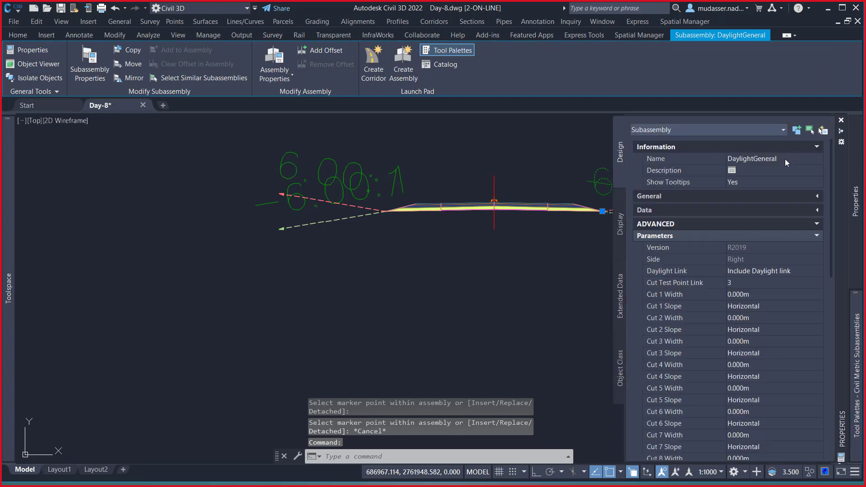
pyautogui.click(730, 160)
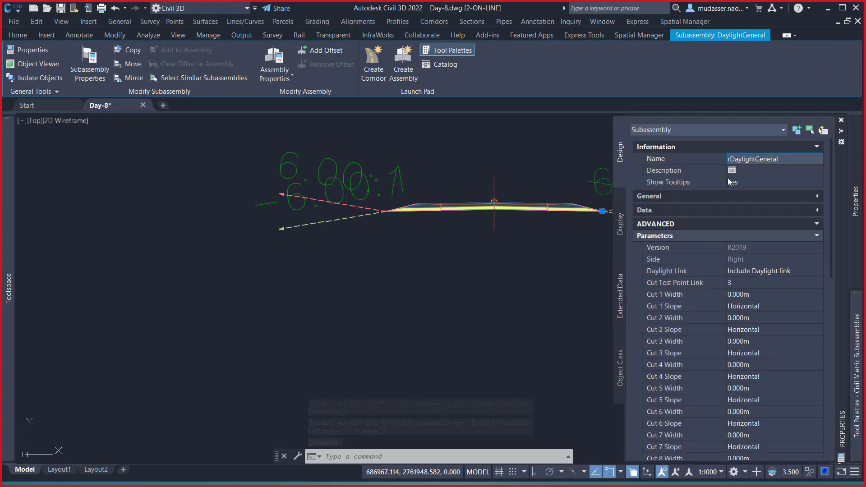
pyautogui.write('R')
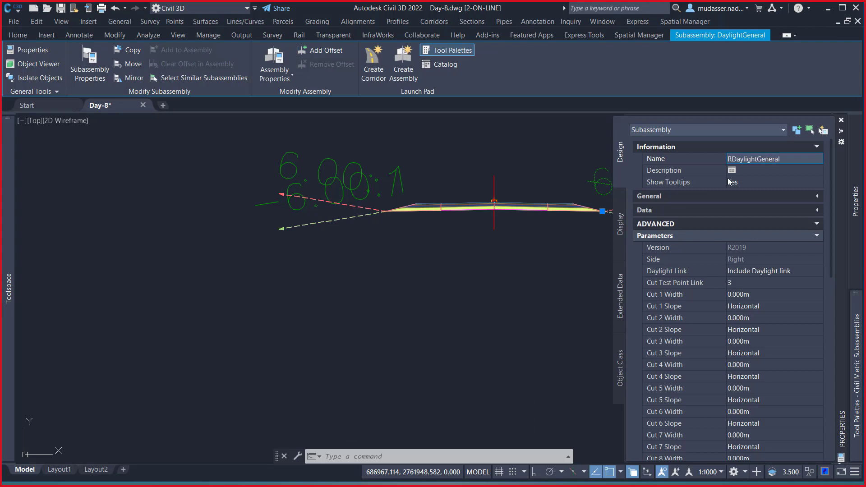
pyautogui.write('-')
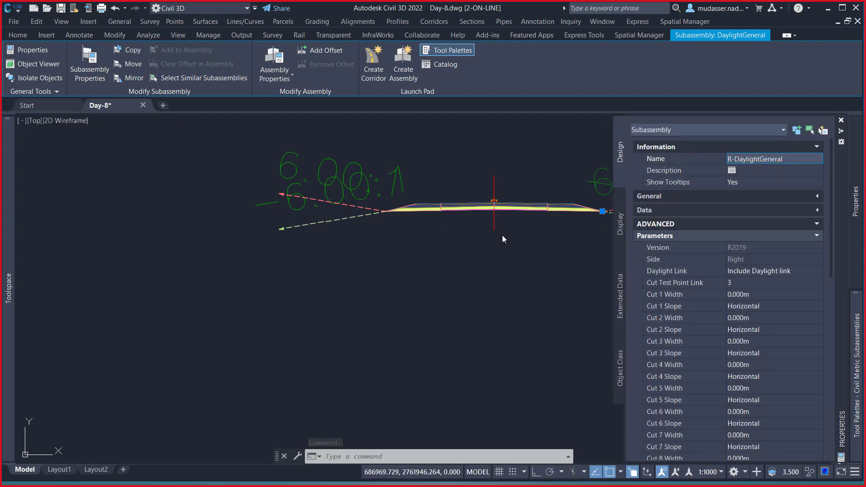
pyautogui.scroll(2, 356, 208)
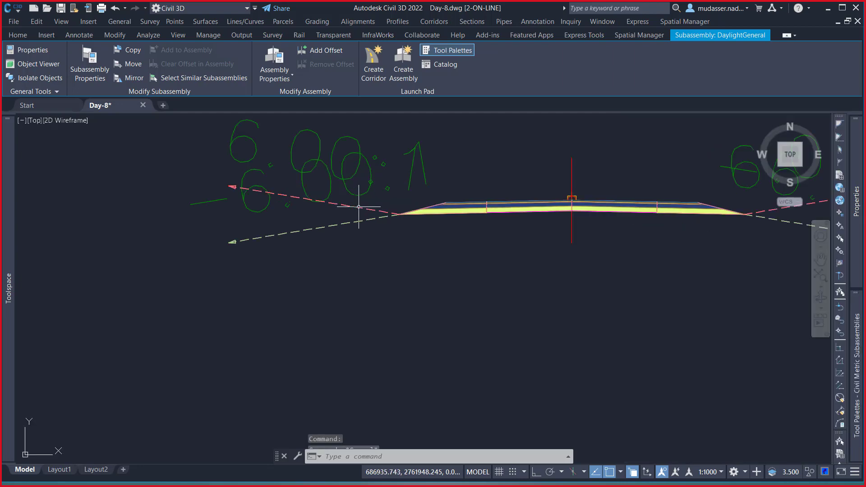
pyautogui.press('Escape')
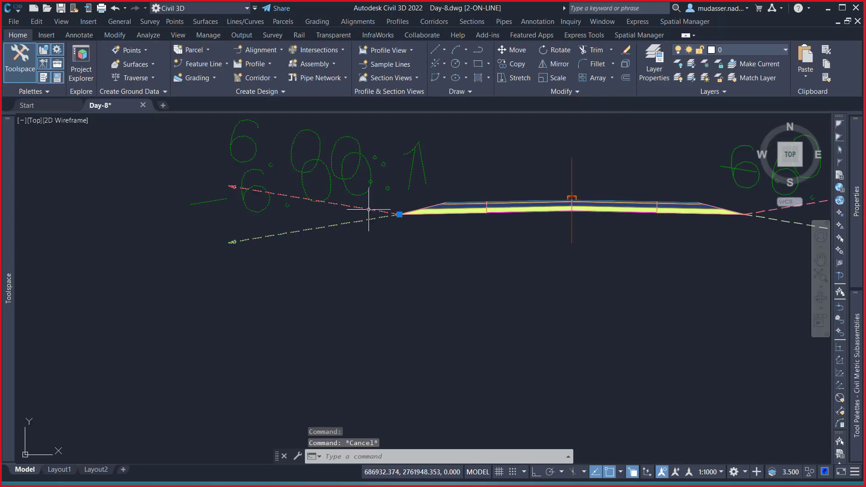
# Rename the left-side daylight subassembly as L-DaylightGeneral and deselect it
pyautogui.click(368, 209)
pyautogui.moveTo(857, 201)
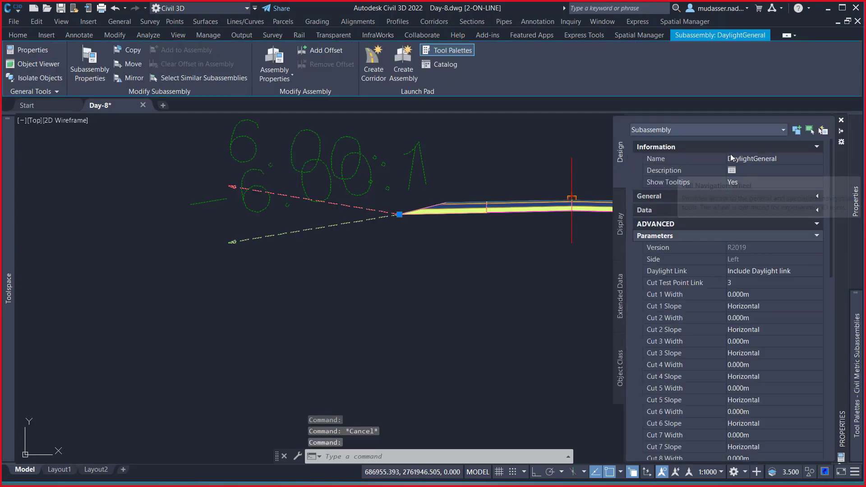
pyautogui.click(732, 158)
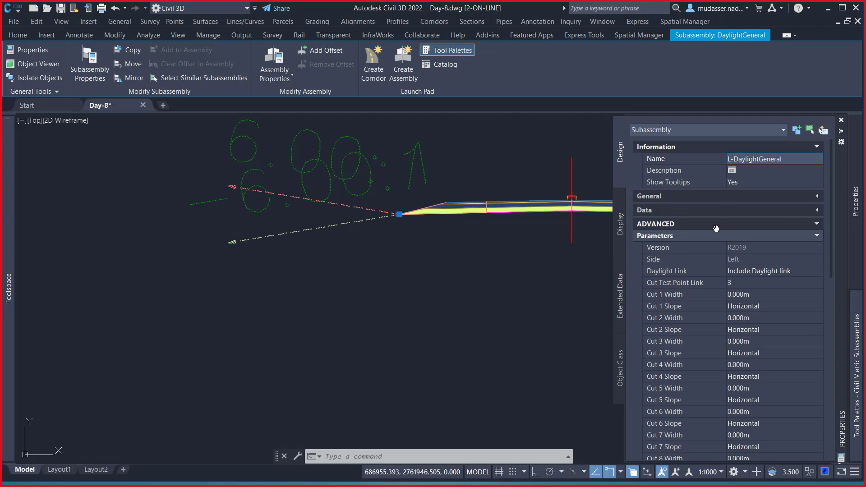
pyautogui.write('L-')
pyautogui.press('Return')
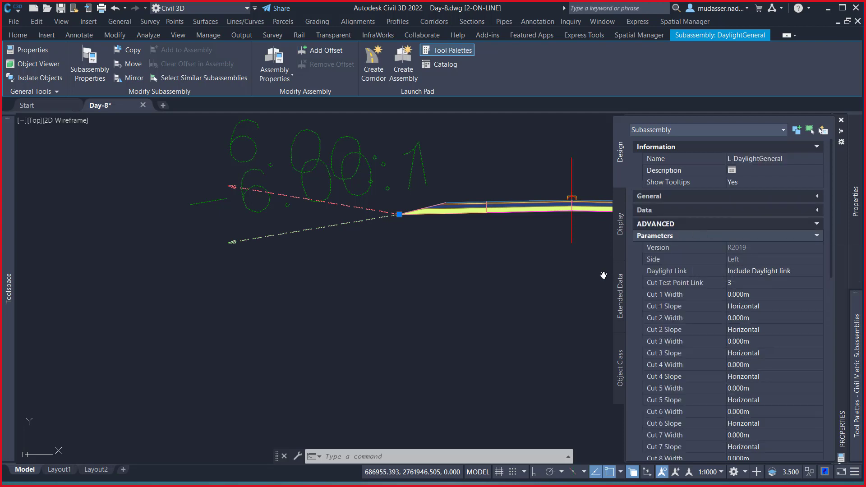
pyautogui.scroll(-3, 512, 256)
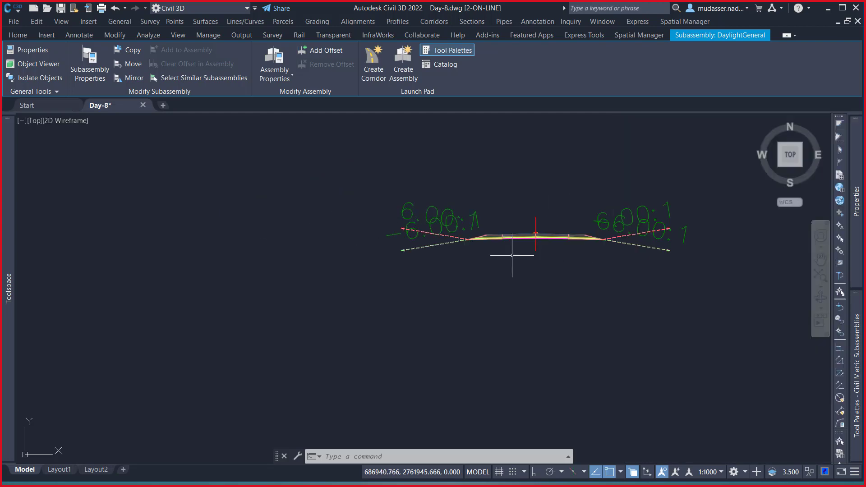
pyautogui.press('Escape')
# Rebuild the DAY-8 corridor with the modified assembly and dismiss the event list
pyautogui.moveTo(7, 280)
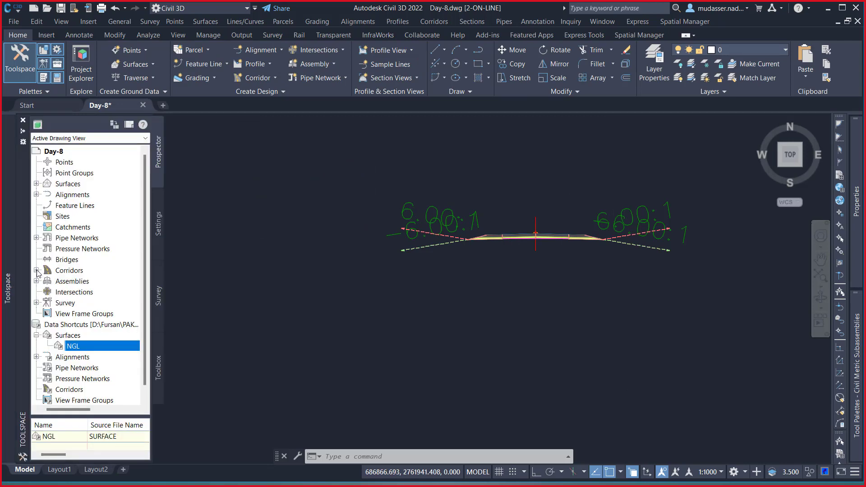
pyautogui.click(37, 271)
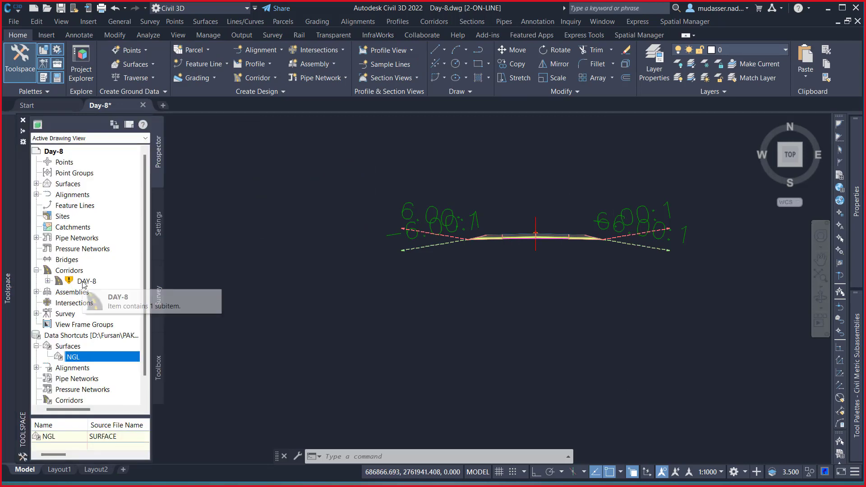
pyautogui.rightClick(93, 281)
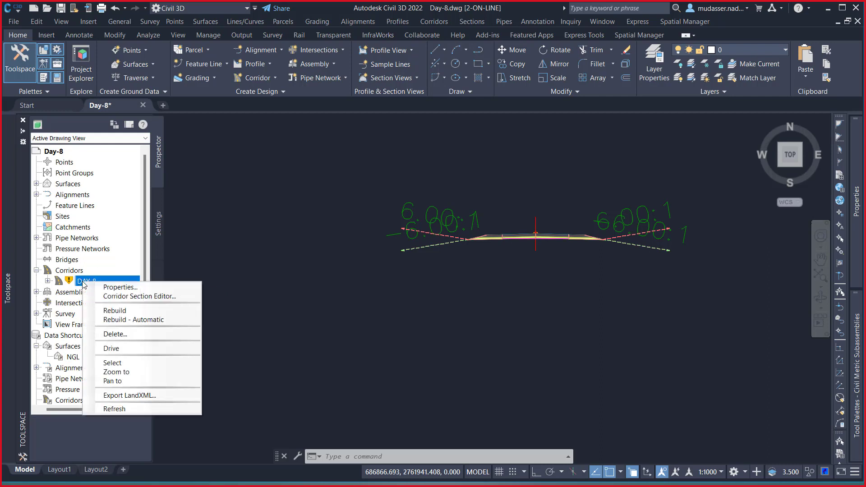
pyautogui.click(115, 311)
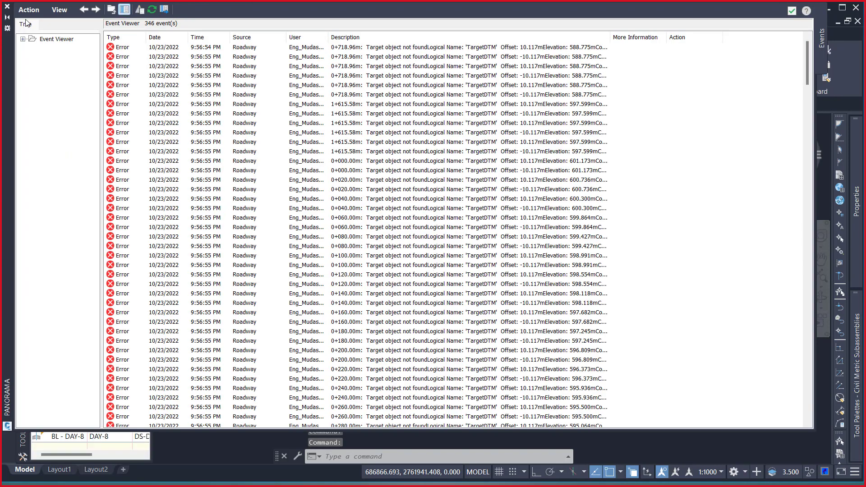
pyautogui.click(7, 7)
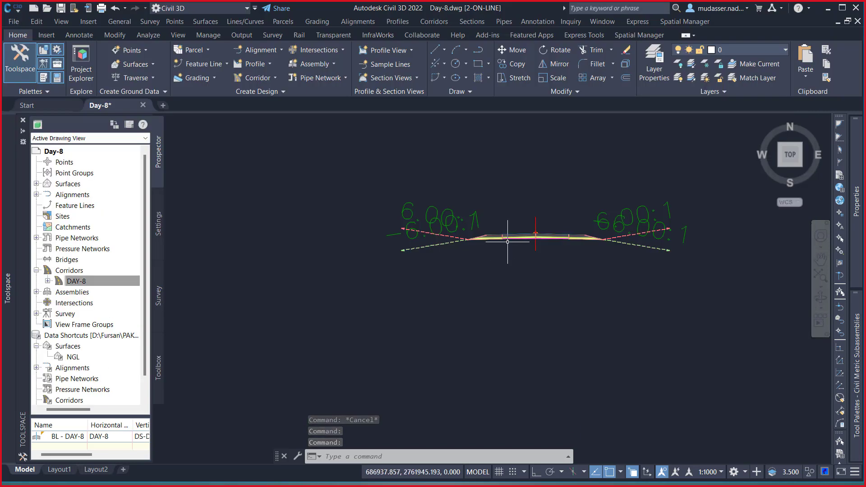
# Examine the rebuilt corridor in plan along its southwest straight, around stations 0+040 to 0+120
pyautogui.scroll(-10, 522, 209)
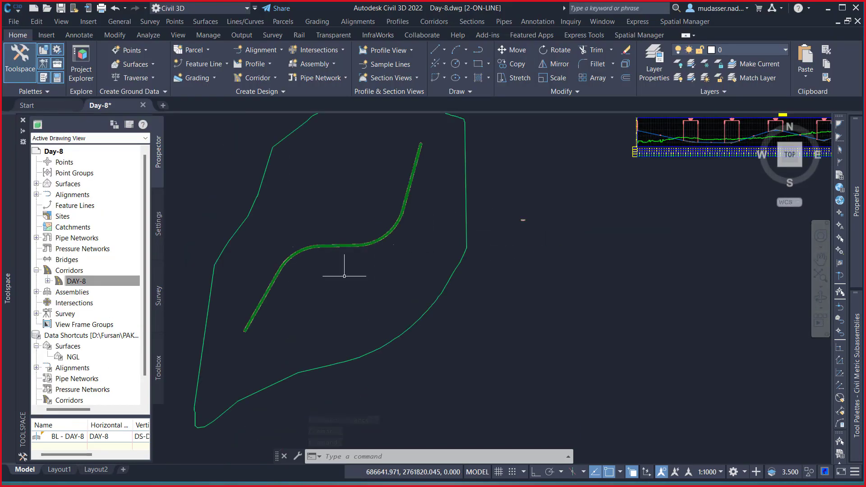
pyautogui.scroll(5, 229, 358)
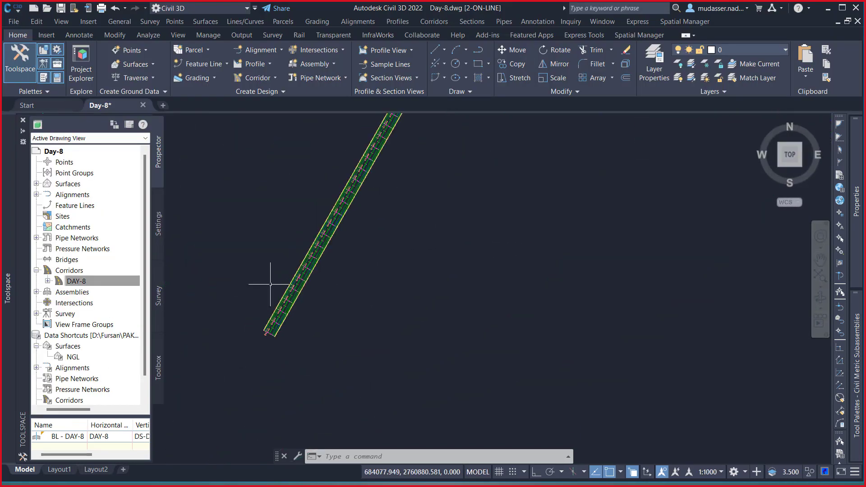
pyautogui.scroll(6, 271, 289)
pyautogui.scroll(-8, 294, 289)
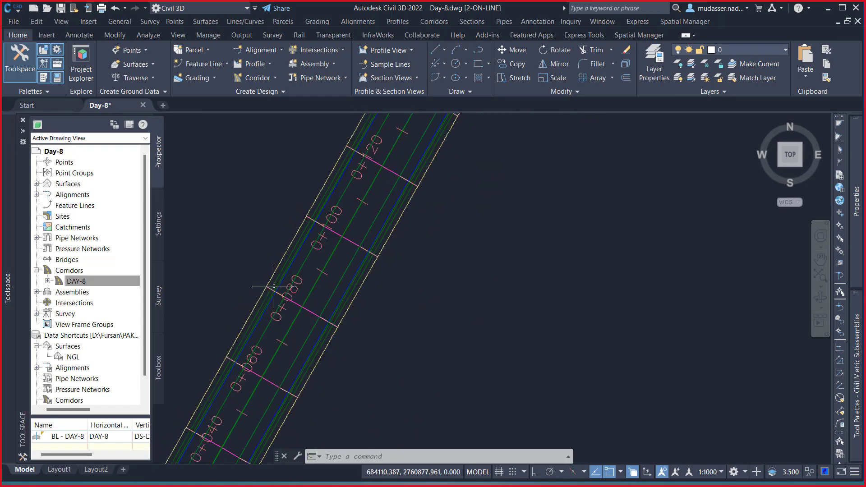
pyautogui.moveTo(348, 257)
pyautogui.mouseDown(button='middle')
pyautogui.moveTo(338, 320)
pyautogui.moveTo(276, 380)
pyautogui.mouseUp(button='middle')
pyautogui.scroll(1, 275, 381)
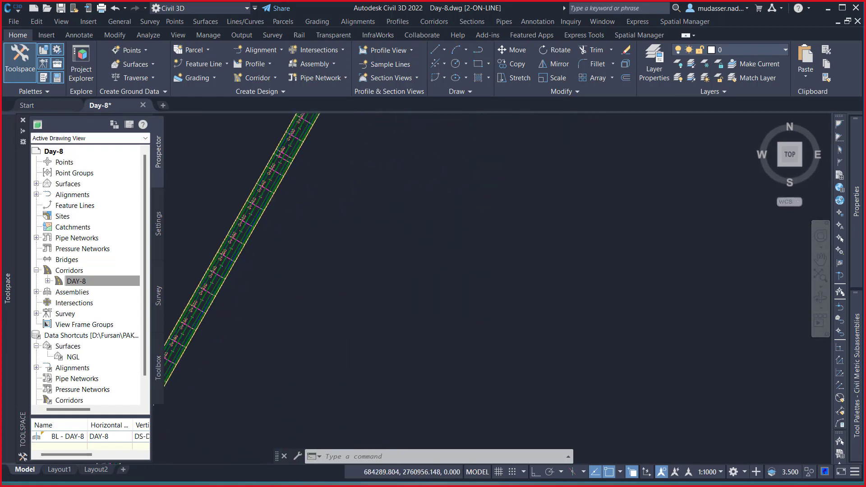
pyautogui.scroll(-2, 274, 381)
# Examine the corridor edges in plan around stations 1+620 to 1+660, then review its full length within the surface boundary
pyautogui.moveTo(431, 181); pyautogui.dragTo(359, 332, button='middle')
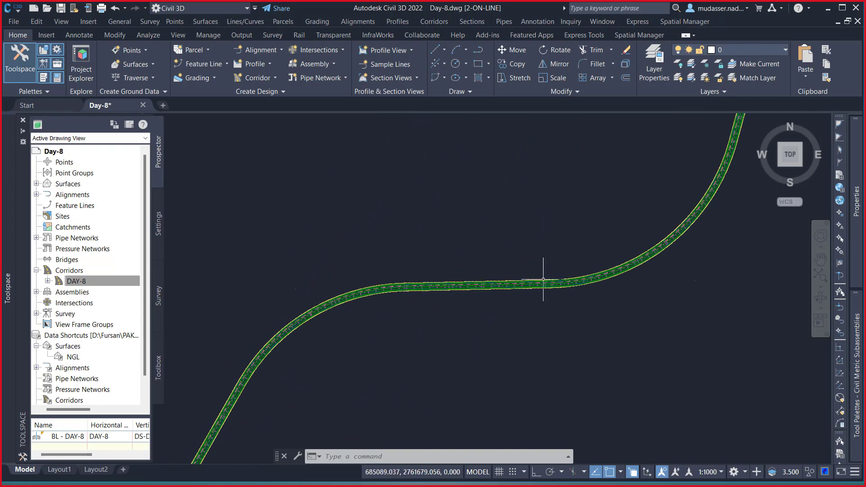
pyautogui.scroll(10, 553, 282)
pyautogui.scroll(2, 552, 282)
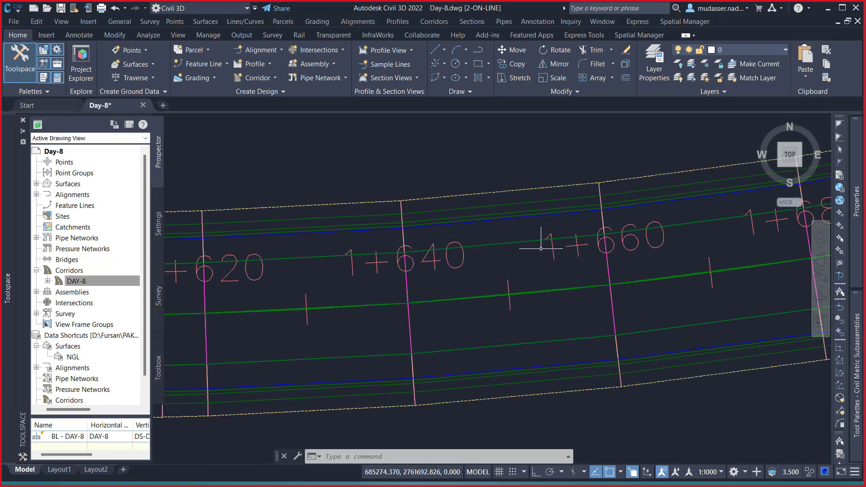
pyautogui.scroll(1, 510, 181)
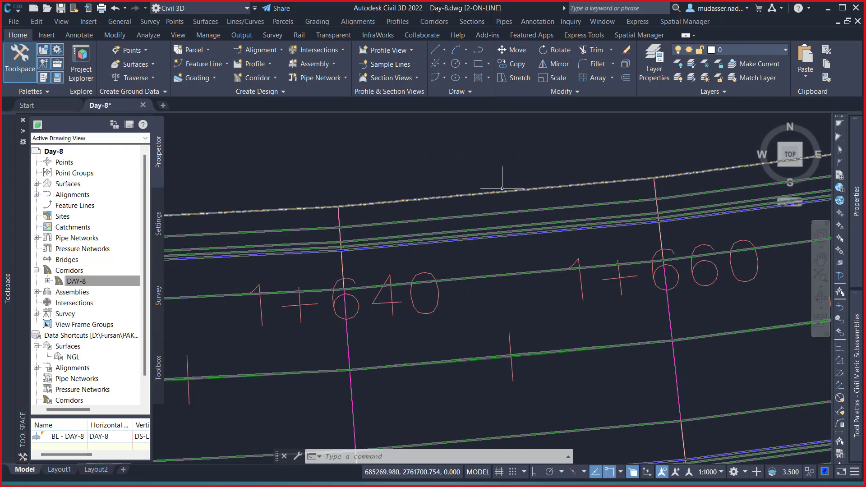
pyautogui.scroll(-5, 515, 176)
pyautogui.scroll(-1, 515, 176)
pyautogui.scroll(-4, 493, 240)
pyautogui.scroll(2, 486, 248)
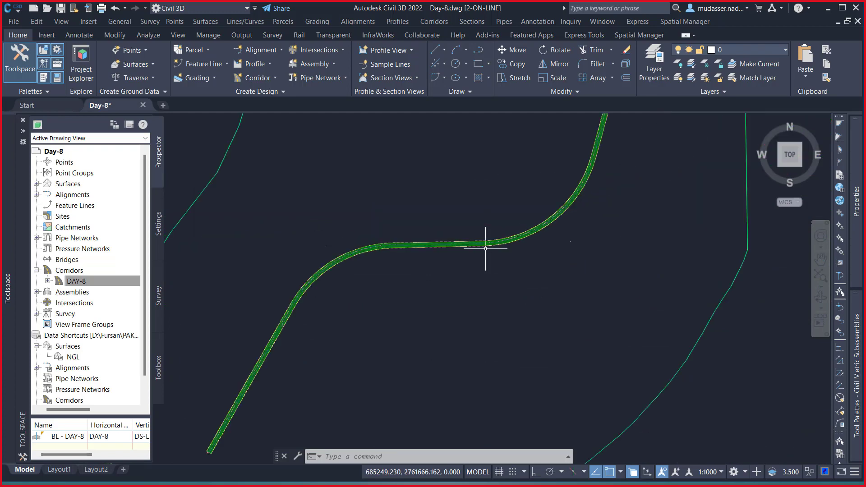
pyautogui.scroll(-4, 518, 246)
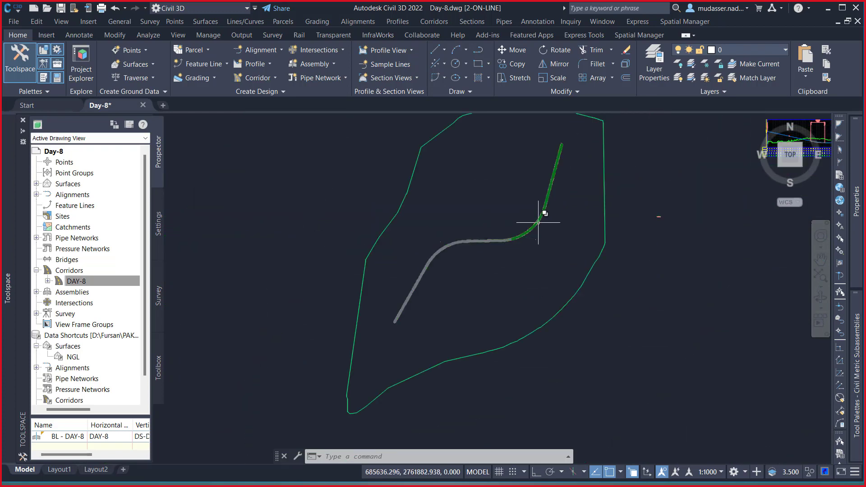
# Open the DAY-8 corridor in the Object Viewer and examine its full length in 3D from several angles
pyautogui.scroll(2, 374, 336)
pyautogui.scroll(6, 387, 339)
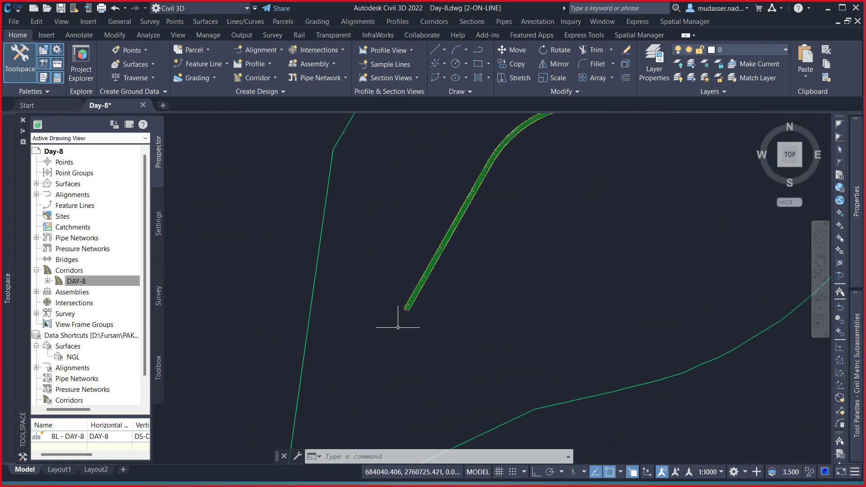
pyautogui.scroll(2, 425, 273)
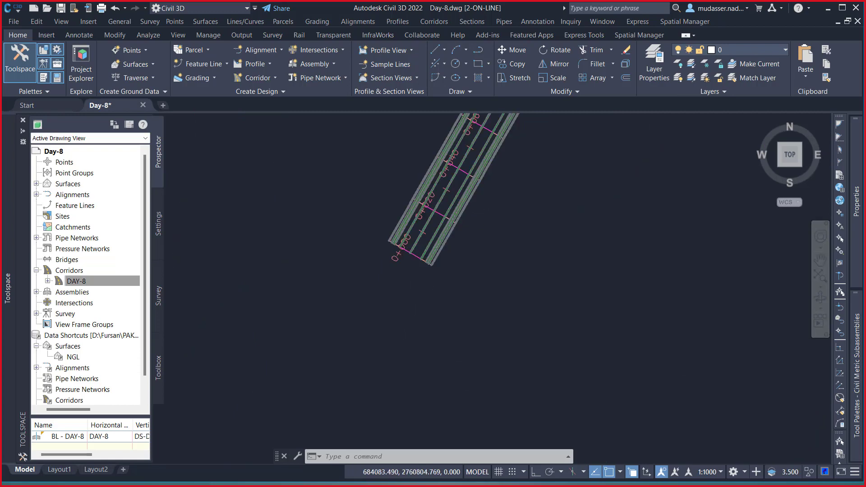
pyautogui.click(428, 247)
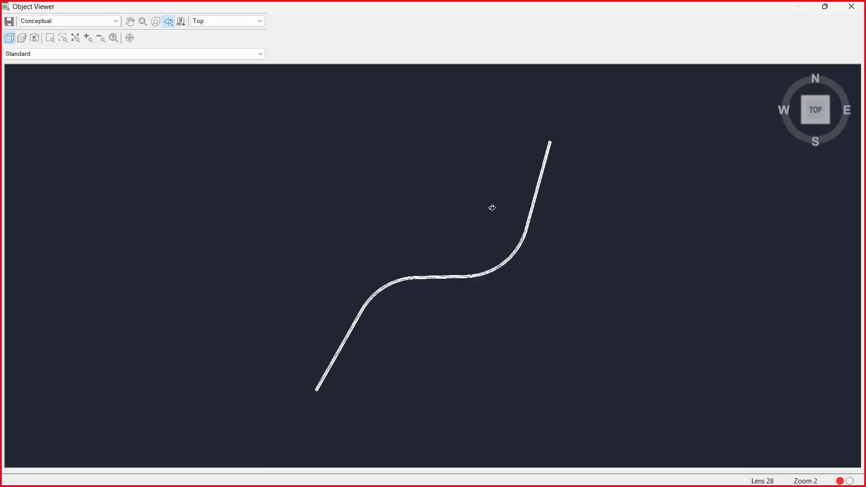
pyautogui.moveTo(330, 410); pyautogui.dragTo(402, 298)
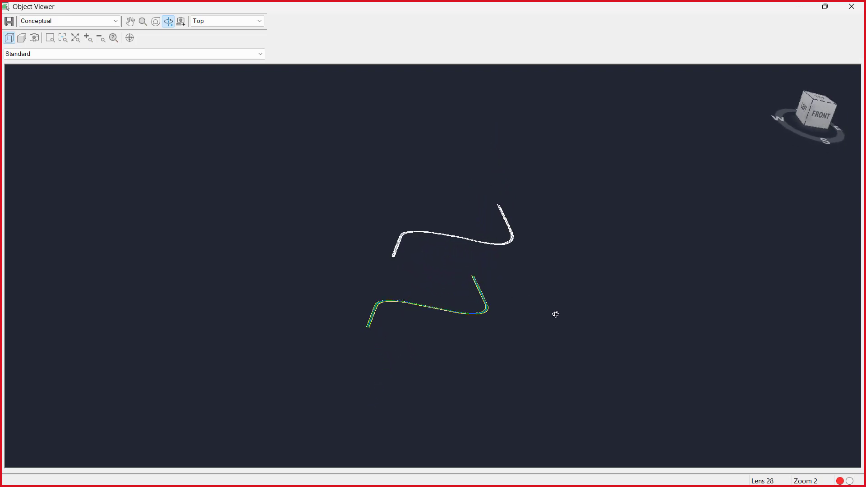
pyautogui.moveTo(598, 311); pyautogui.dragTo(582, 273)
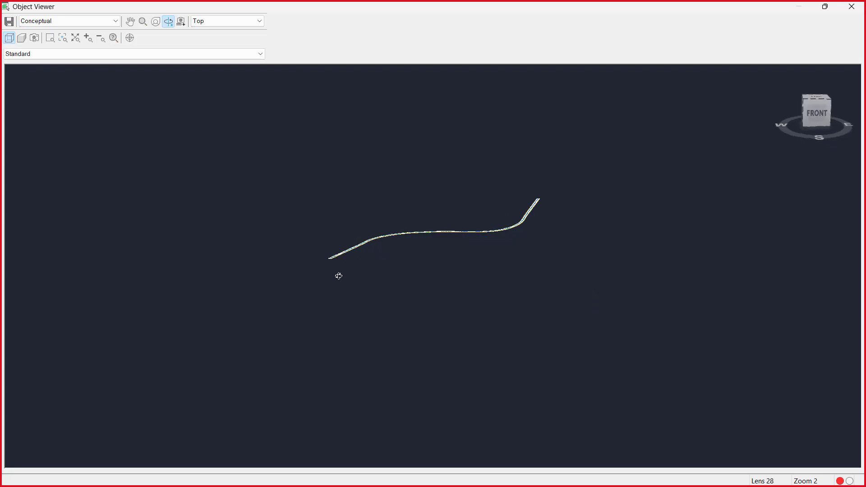
pyautogui.moveTo(338, 276); pyautogui.dragTo(409, 290)
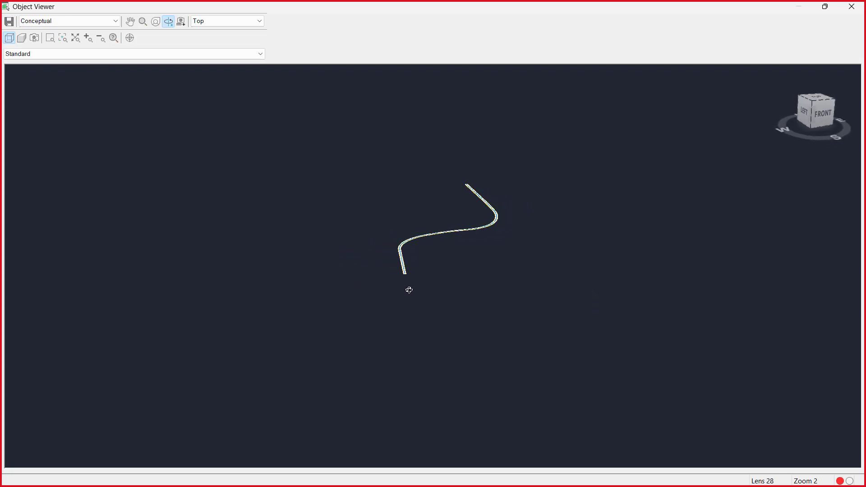
# Inspect the corridor's end section up close in 3D, then close the Object Viewer and deselect the corridor
pyautogui.click(49, 39)
pyautogui.click(423, 286)
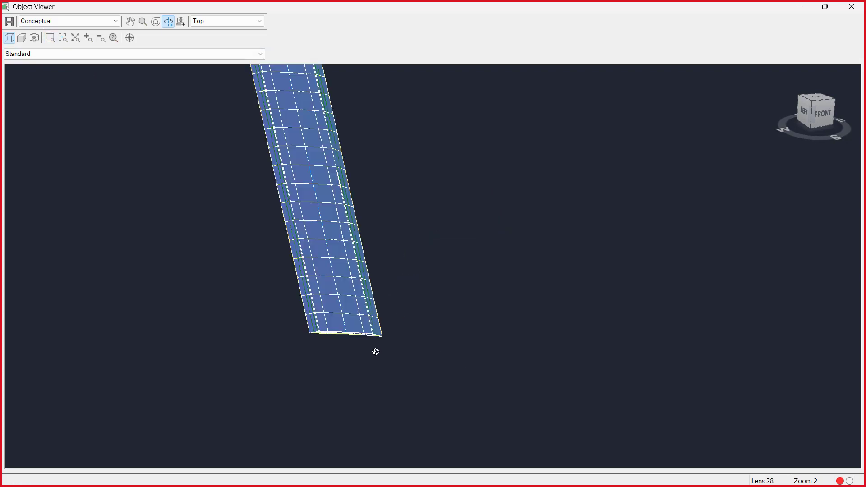
pyautogui.scroll(5, 319, 338)
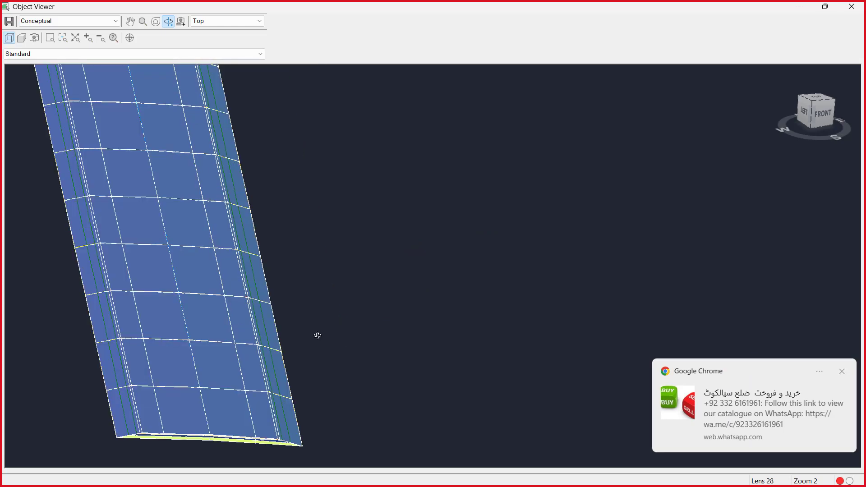
pyautogui.click(842, 372)
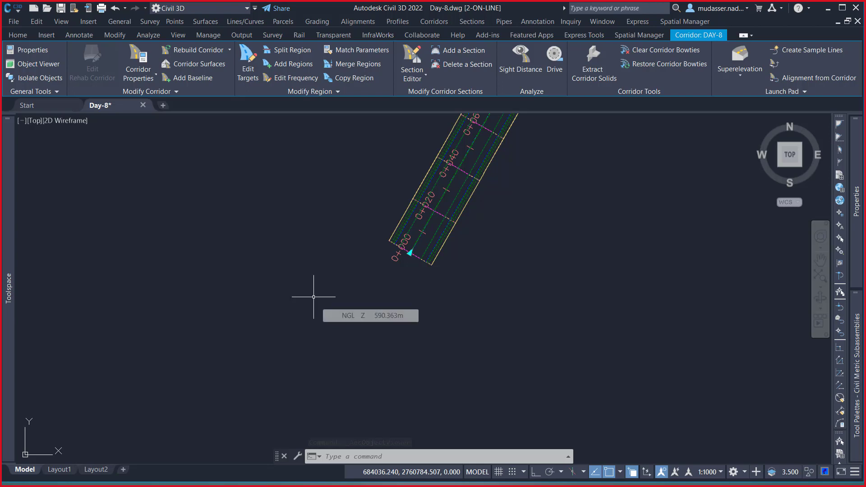
pyautogui.press('Escape')
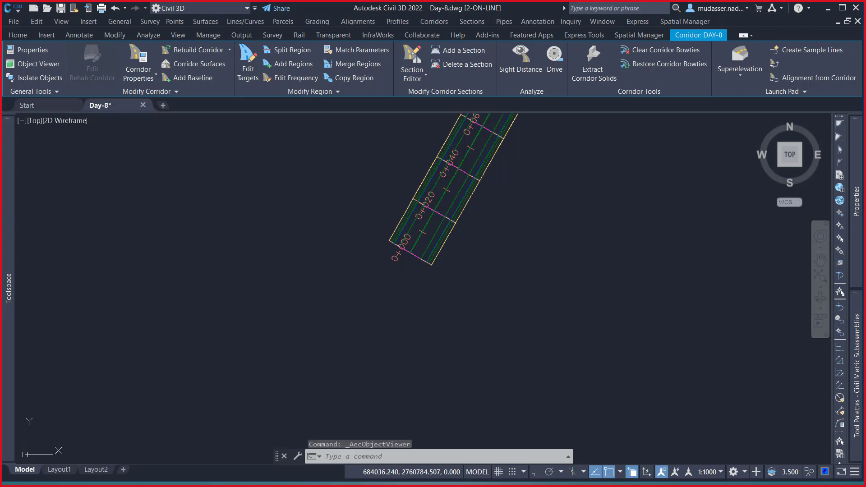
# Delete the R-DaylightGeneral subassembly from the right side of the typical assembly
pyautogui.scroll(-3, 395, 239)
pyautogui.scroll(-5, 396, 239)
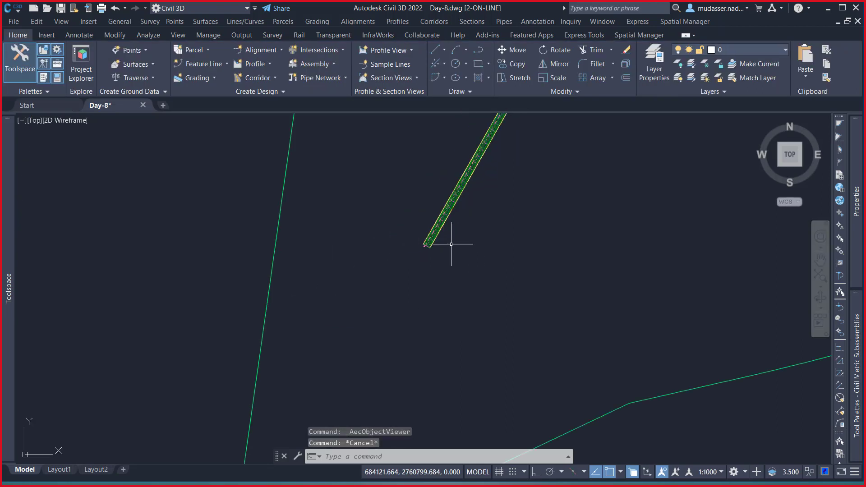
pyautogui.scroll(-3, 445, 261)
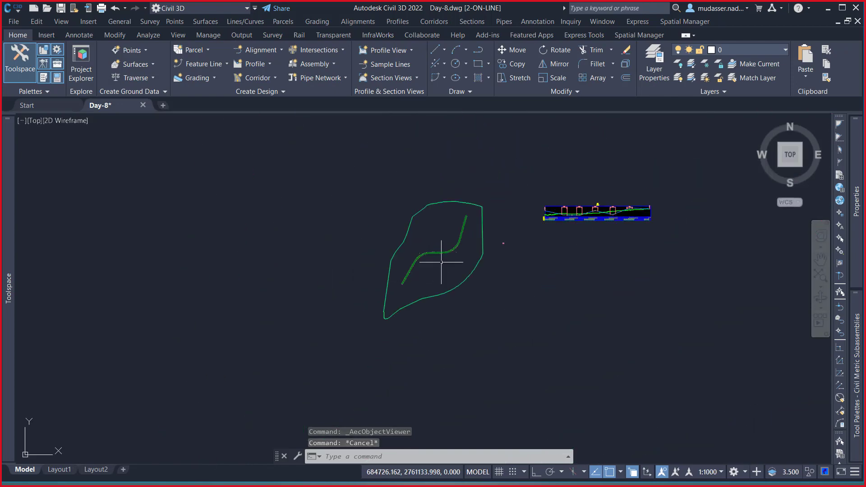
pyautogui.scroll(9, 448, 247)
pyautogui.scroll(2, 451, 241)
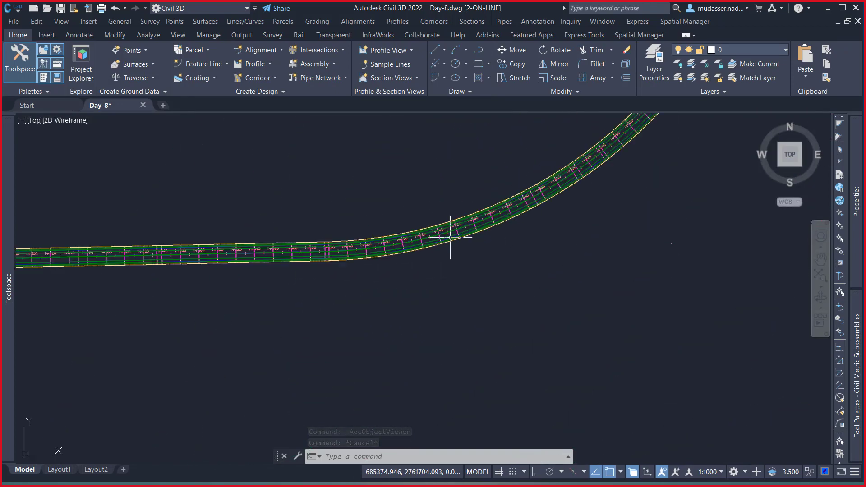
pyautogui.scroll(-4, 333, 243)
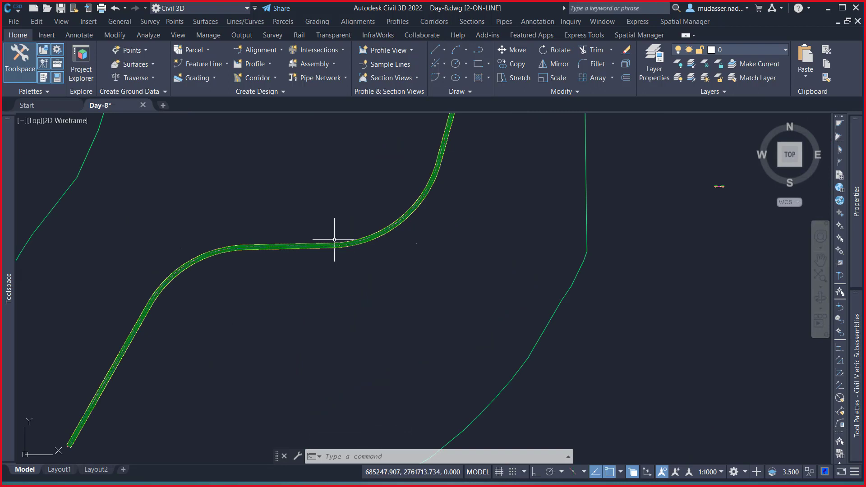
pyautogui.moveTo(636, 248); pyautogui.dragTo(463, 258, button='middle')
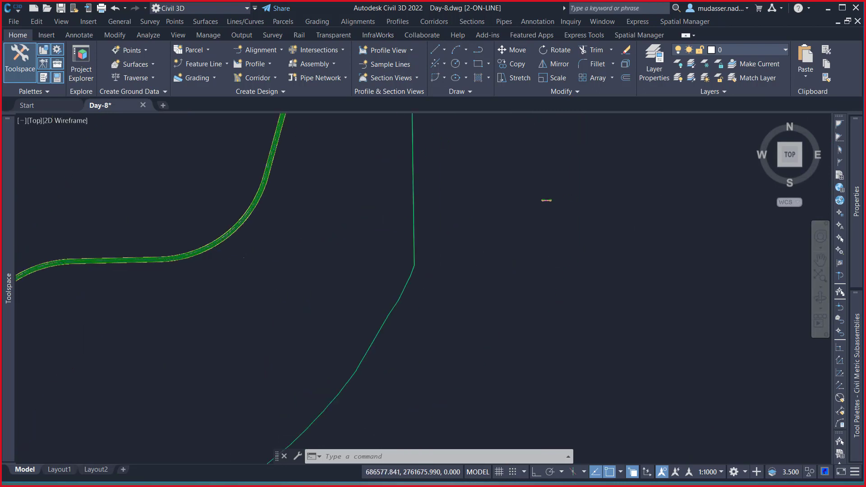
pyautogui.scroll(6, 547, 198)
pyautogui.scroll(4, 537, 180)
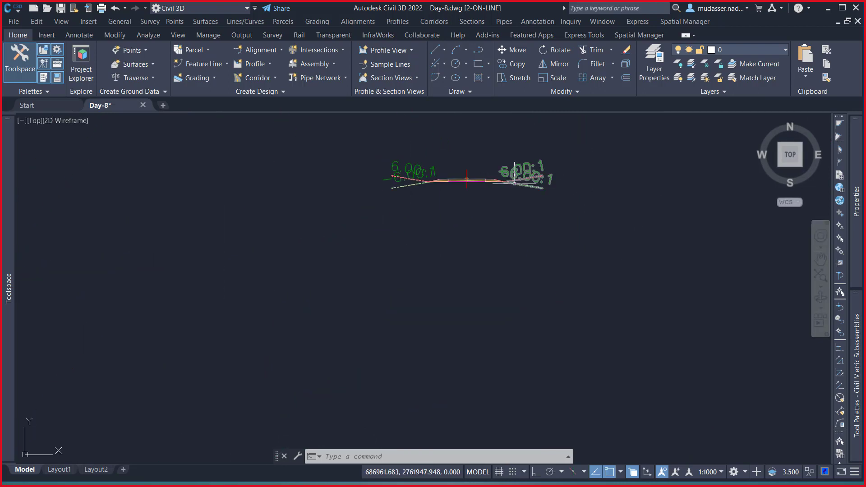
pyautogui.click(525, 185)
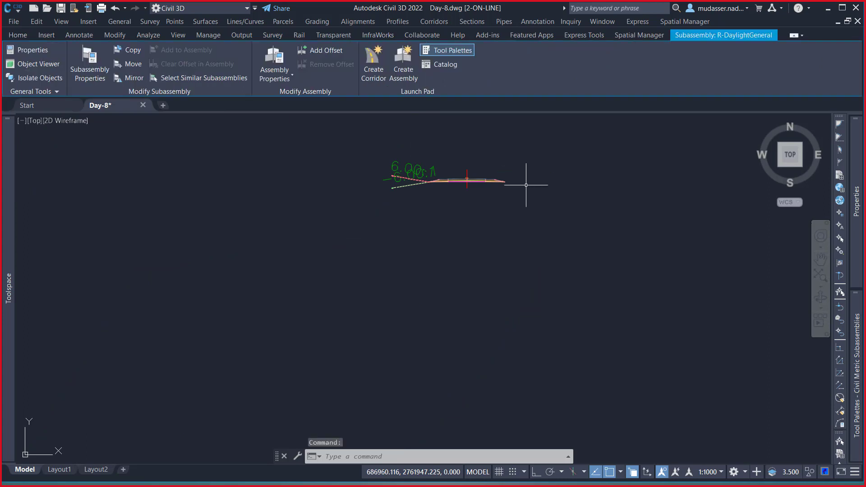
pyautogui.press('Delete')
# Delete the L-DaylightGeneral subassembly from the left side of the typical assembly
pyautogui.scroll(2, 378, 184)
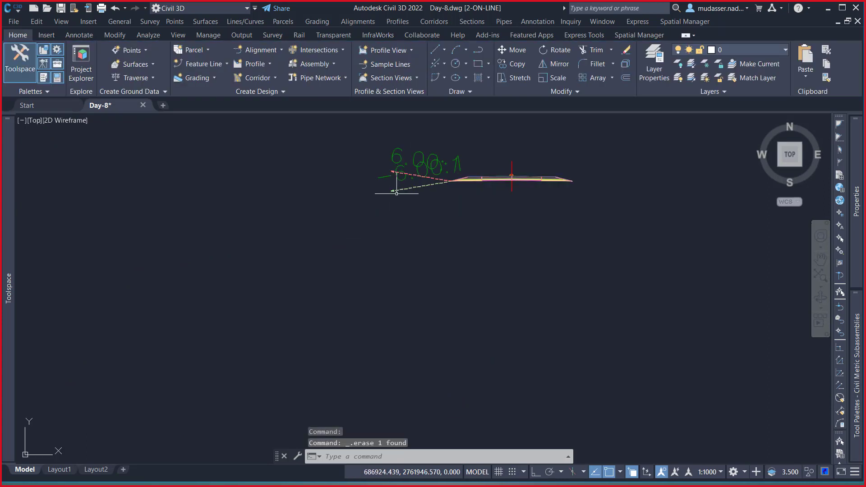
pyautogui.click(391, 188)
pyautogui.click(390, 188)
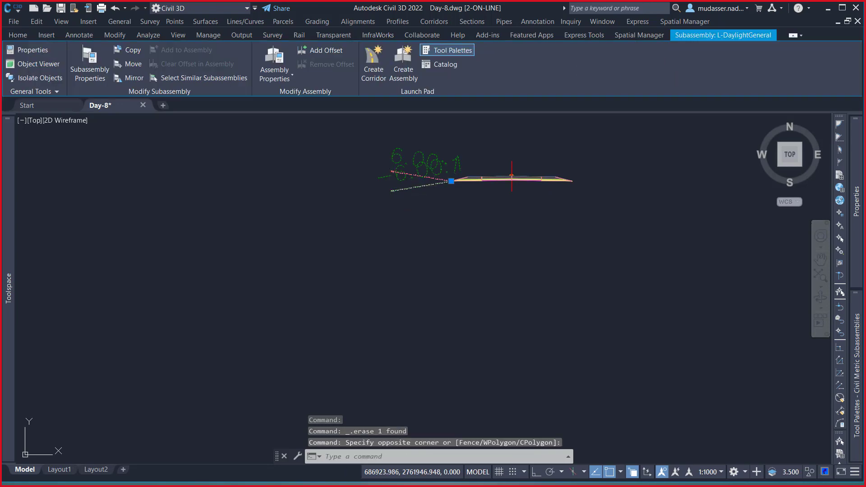
pyautogui.press('Delete')
# Rebuild the out-of-date DAY-8 corridor with the daylight slopes removed and review its course in plan
pyautogui.moveTo(15, 299)
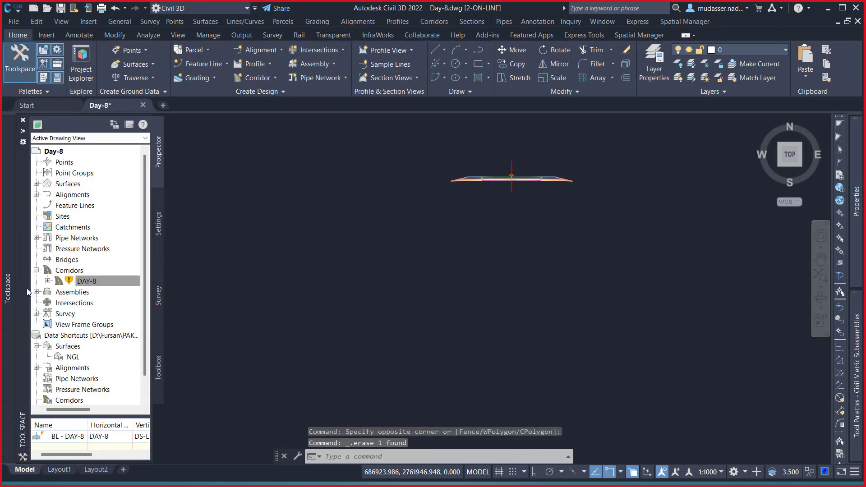
pyautogui.click(85, 281)
pyautogui.rightClick(85, 281)
pyautogui.click(120, 313)
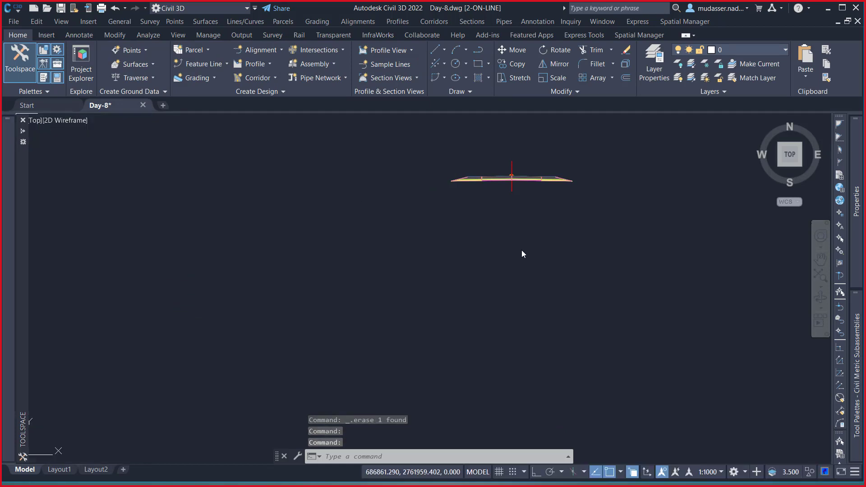
pyautogui.scroll(-5, 422, 246)
pyautogui.scroll(-4, 479, 246)
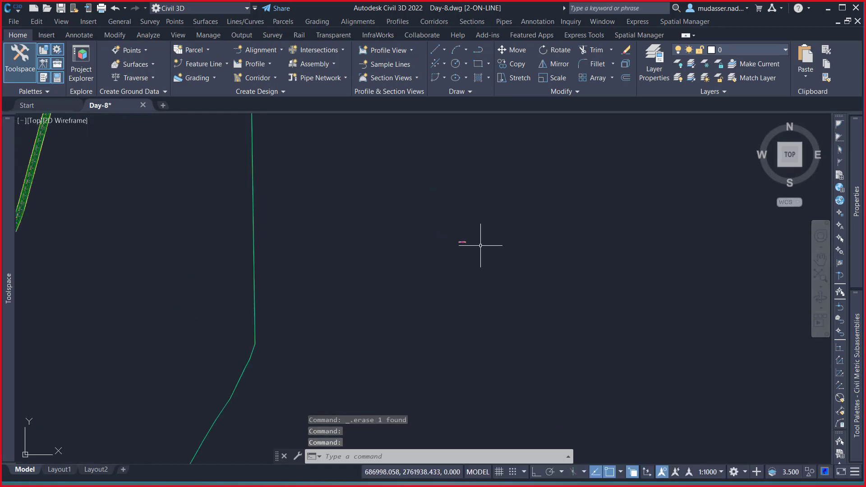
pyautogui.scroll(5, 479, 245)
pyautogui.scroll(-8, 510, 233)
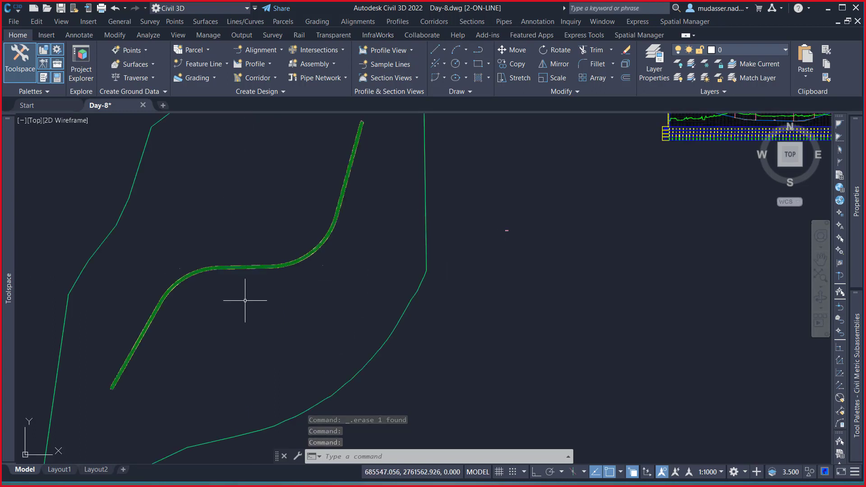
pyautogui.scroll(3, 245, 298)
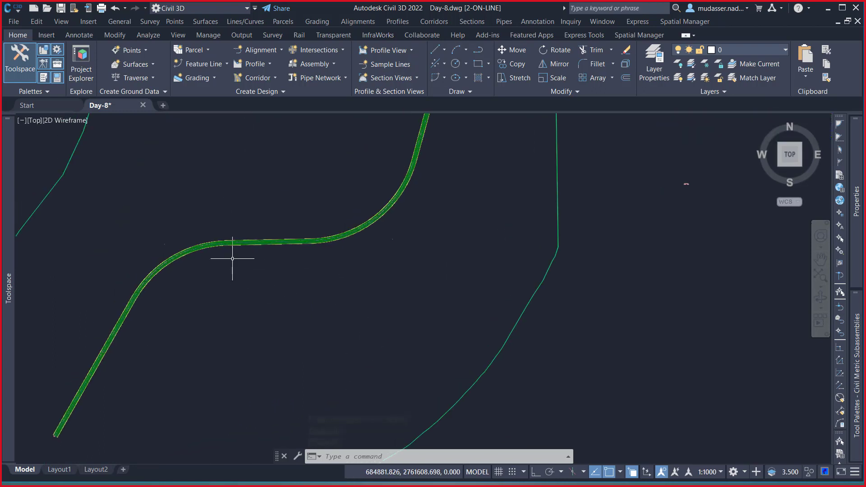
pyautogui.moveTo(233, 258)
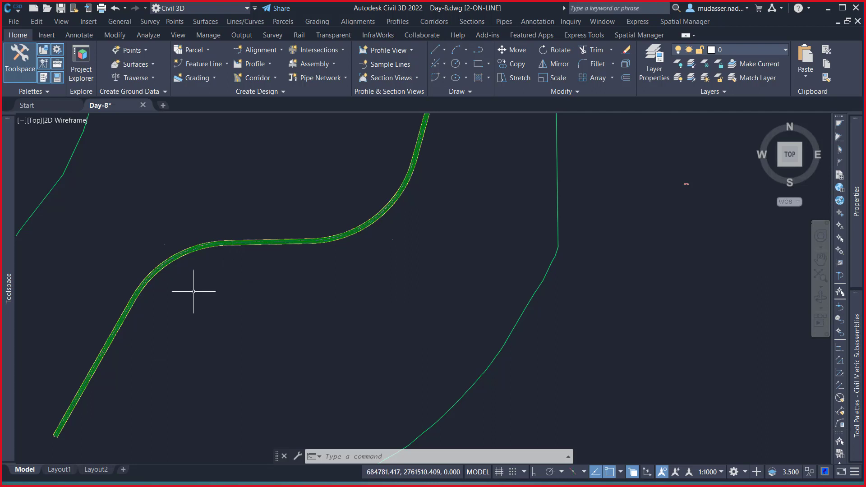
# Open the DAY-8 corridor in the Object Viewer, selecting it at station 0+000
pyautogui.moveTo(131, 387); pyautogui.dragTo(178, 375, button='middle')
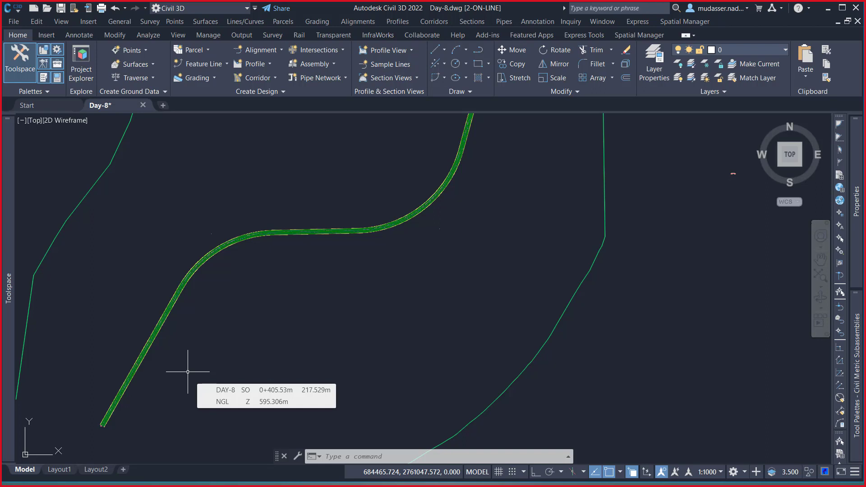
pyautogui.scroll(5, 102, 426)
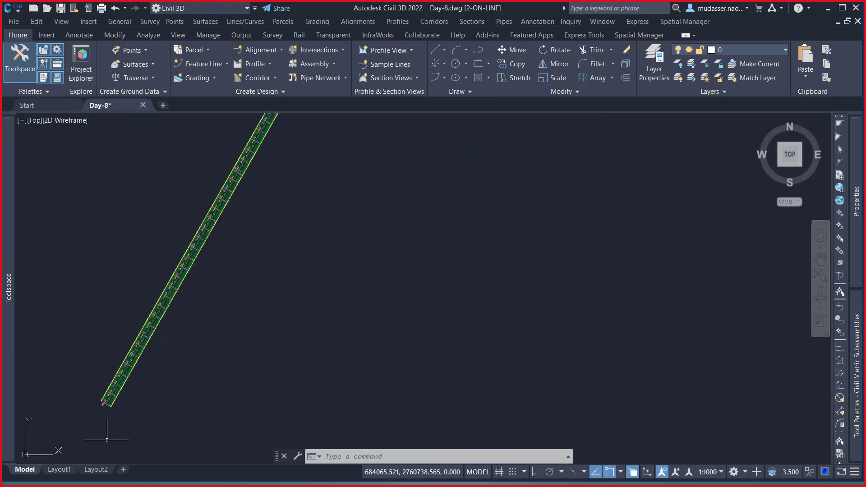
pyautogui.moveTo(131, 402); pyautogui.dragTo(213, 317, button='middle')
pyautogui.scroll(5, 189, 339)
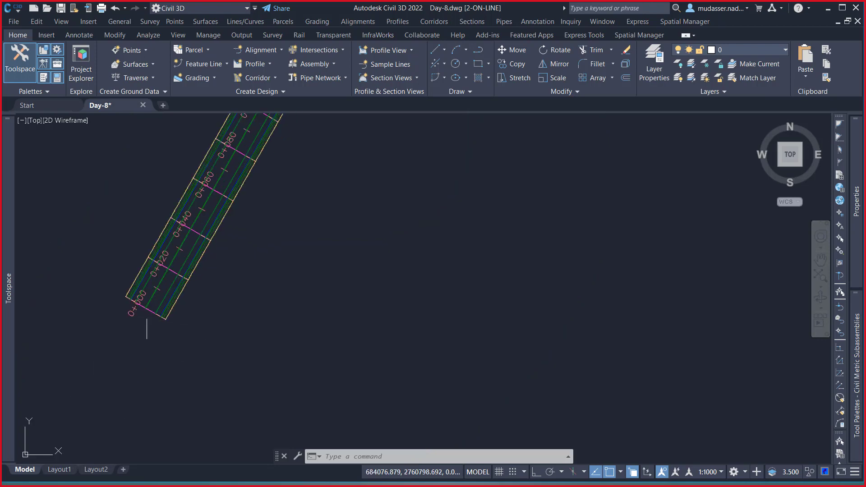
pyautogui.scroll(3, 147, 318)
pyautogui.scroll(2, 149, 318)
pyautogui.scroll(2, 275, 333)
pyautogui.scroll(2, 371, 356)
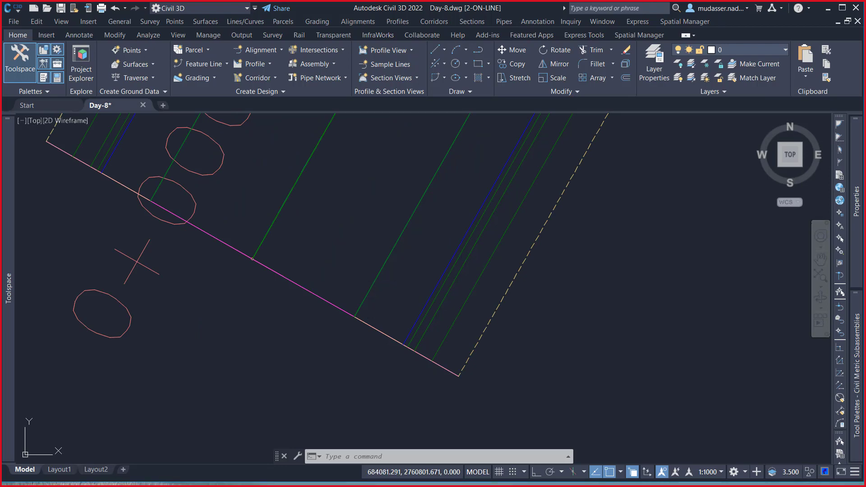
pyautogui.click(374, 283)
pyautogui.rightClick(365, 226)
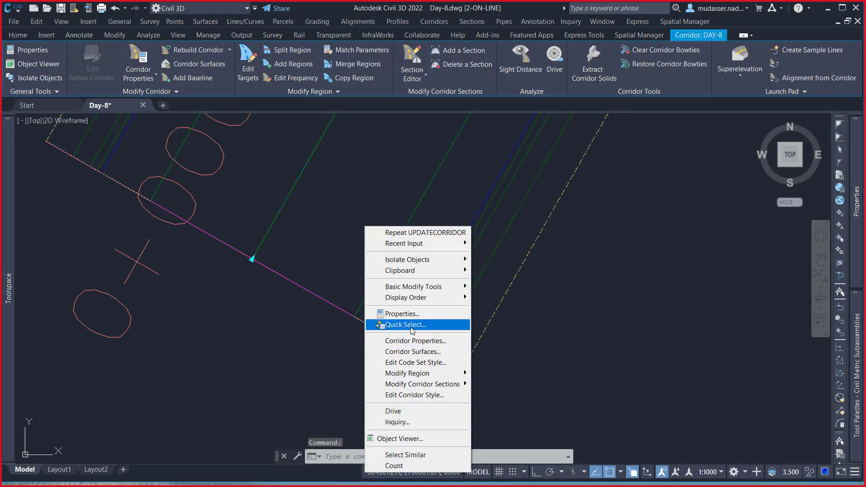
pyautogui.click(401, 439)
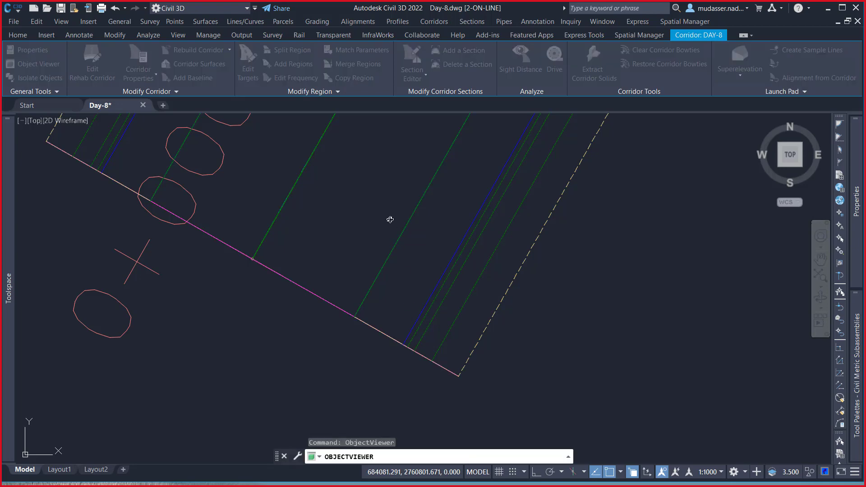
# Examine the corridor model in 3D from an oblique angle and close up along its first bend, and close the viewer
pyautogui.scroll(-4, 470, 202)
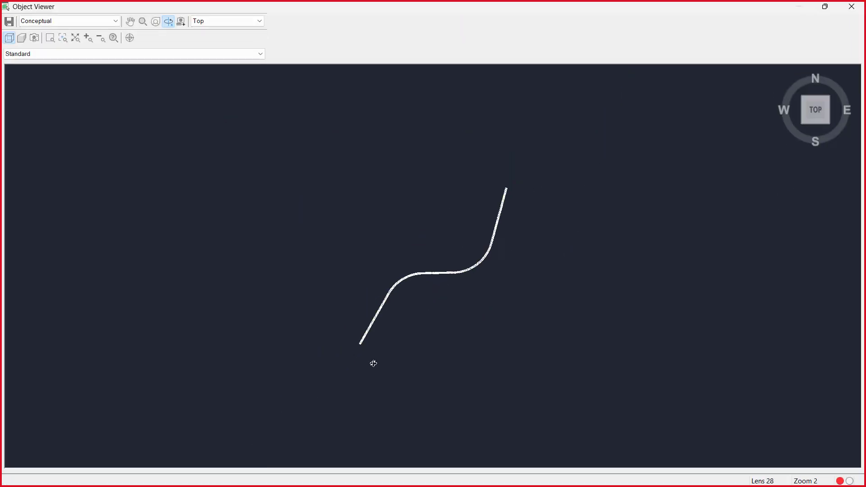
pyautogui.moveTo(374, 364); pyautogui.dragTo(413, 161)
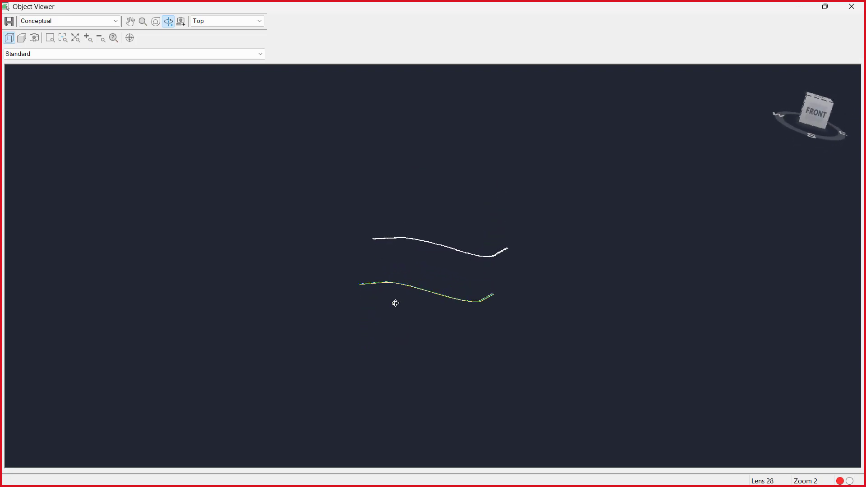
pyautogui.moveTo(380, 266); pyautogui.dragTo(447, 270)
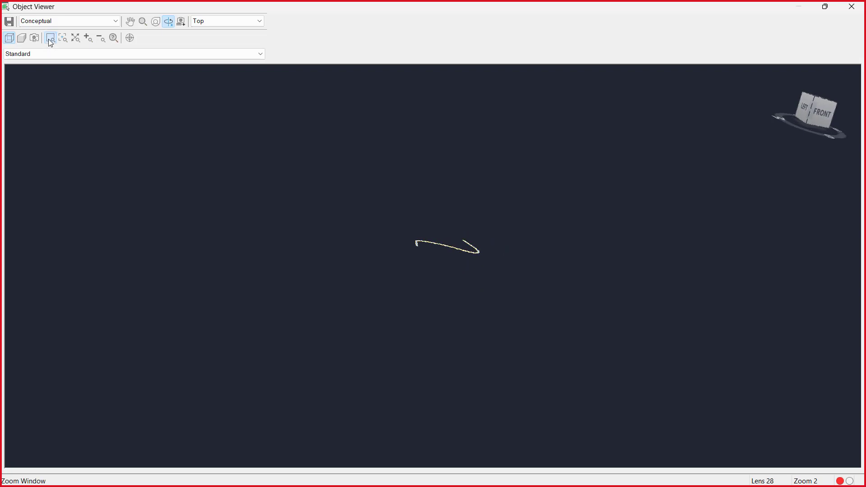
pyautogui.click(425, 250)
pyautogui.moveTo(391, 186); pyautogui.dragTo(436, 242)
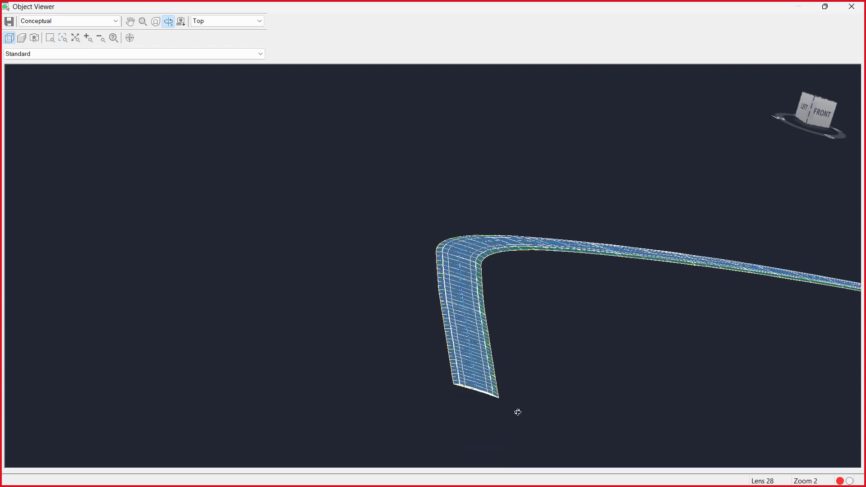
pyautogui.moveTo(518, 412)
pyautogui.mouseDown()
pyautogui.moveTo(509, 369)
pyautogui.moveTo(506, 404)
pyautogui.moveTo(518, 403)
pyautogui.mouseUp()
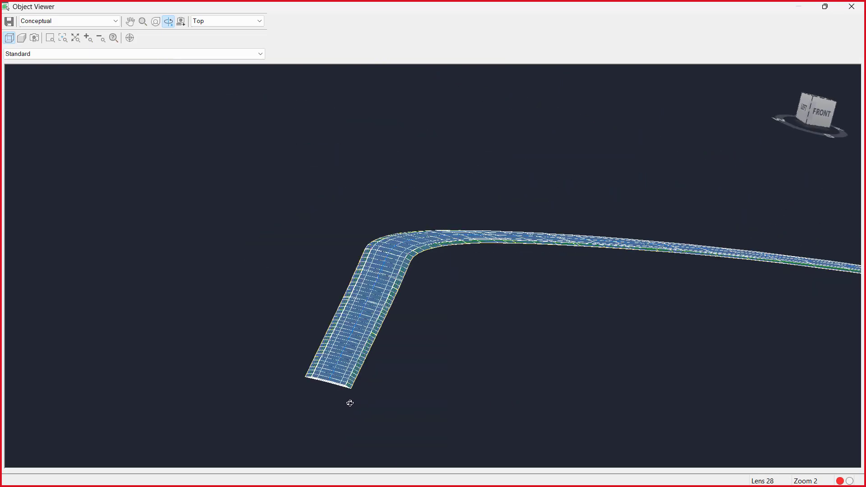
pyautogui.scroll(5, 328, 402)
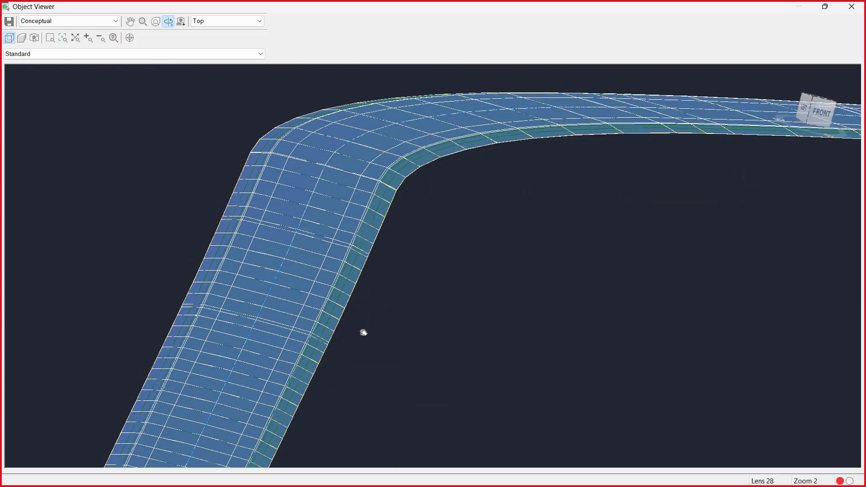
pyautogui.scroll(-5, 385, 287)
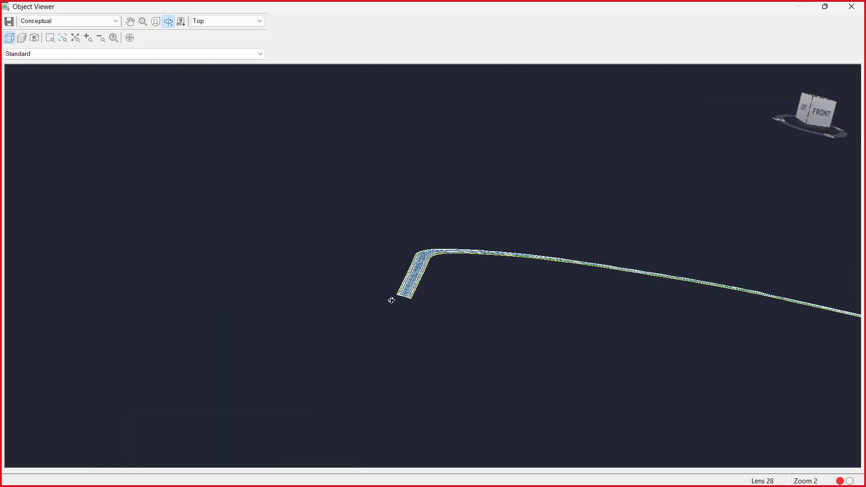
pyautogui.scroll(5, 392, 301)
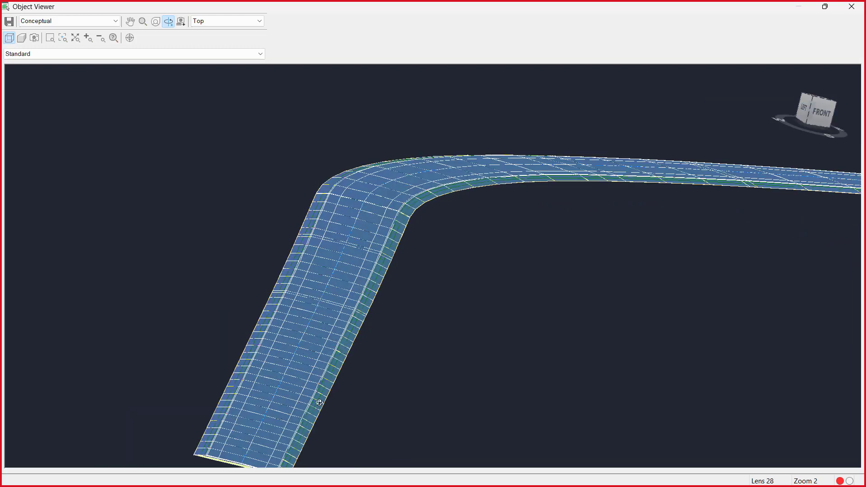
pyautogui.scroll(-3, 347, 300)
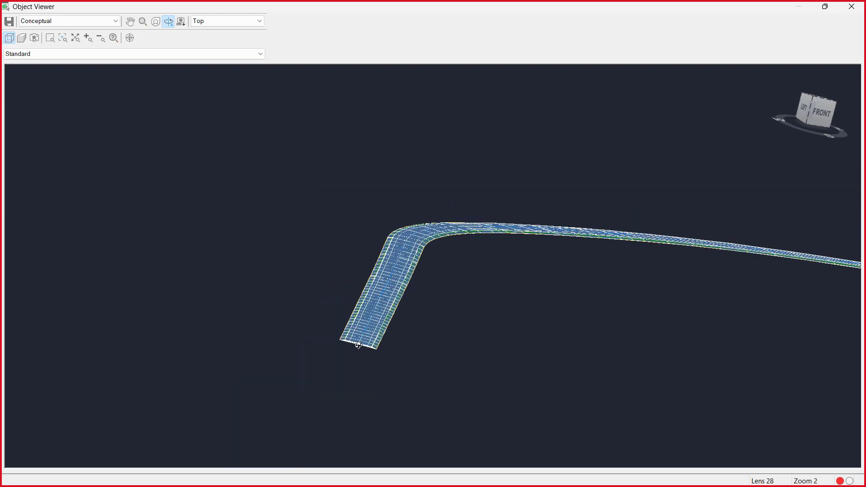
pyautogui.scroll(3, 358, 345)
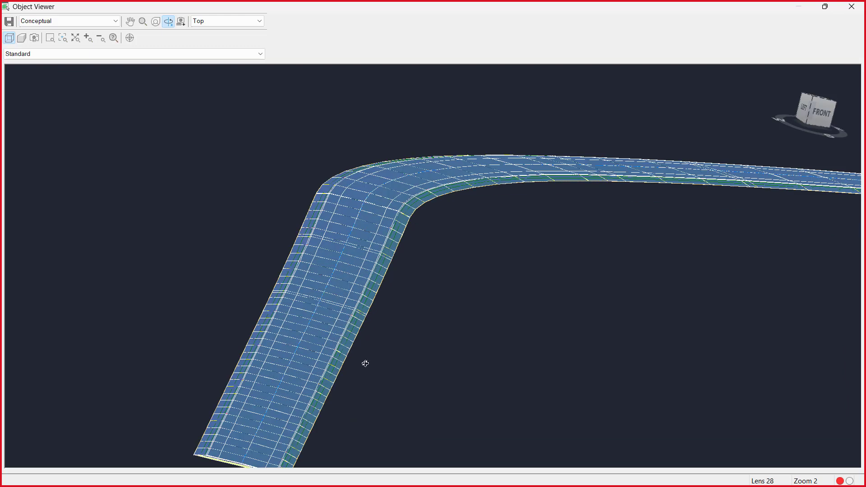
pyautogui.moveTo(365, 363); pyautogui.dragTo(372, 352)
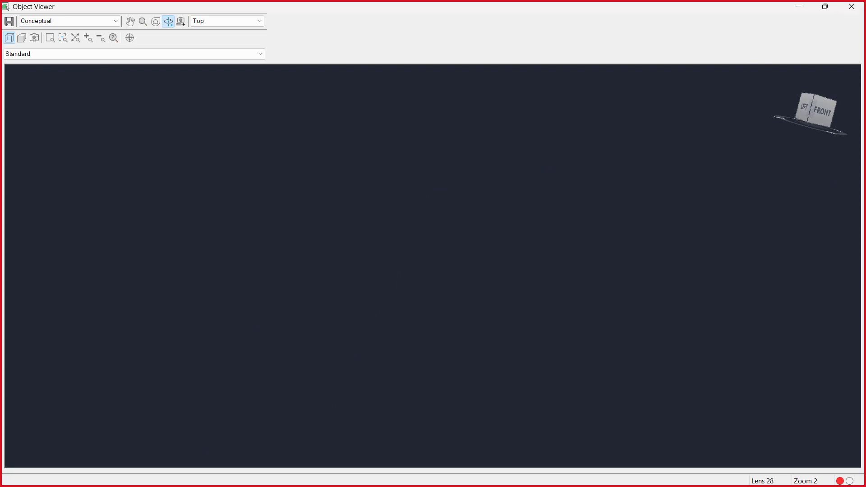
pyautogui.press('Escape')
# Open the DAY-8 corridor in the Section Editor
pyautogui.scroll(-4, 373, 286)
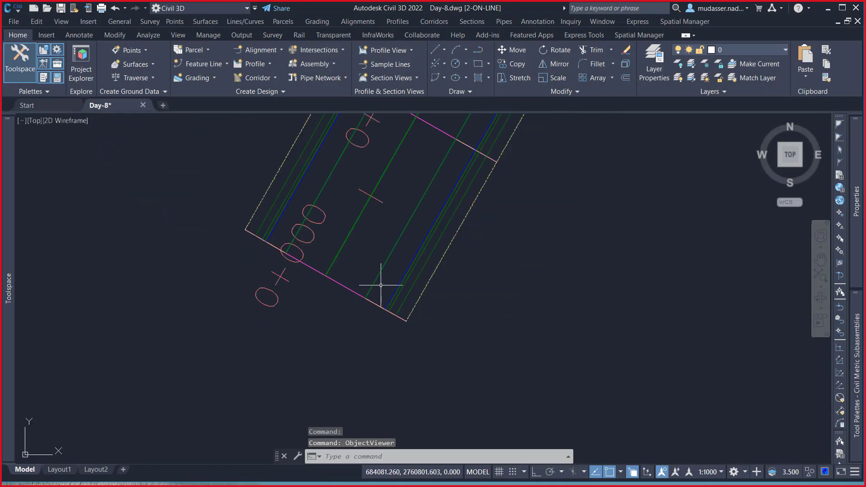
pyautogui.moveTo(412, 295); pyautogui.dragTo(339, 328, button='middle')
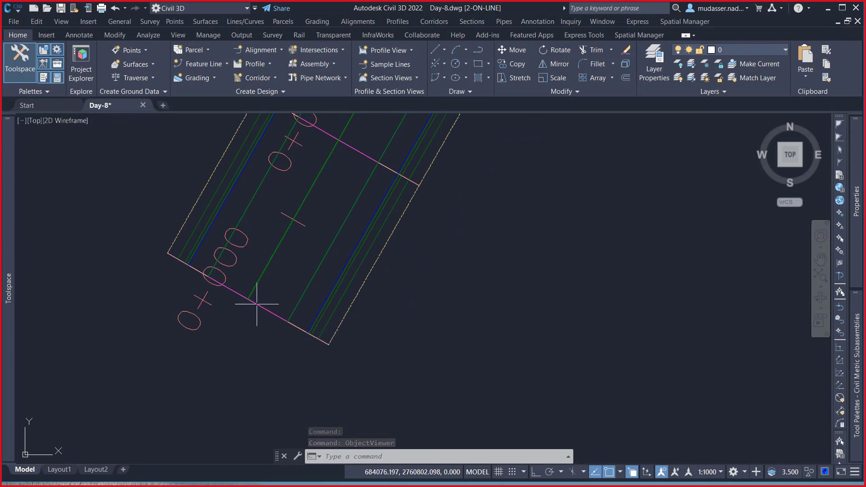
pyautogui.click(322, 257)
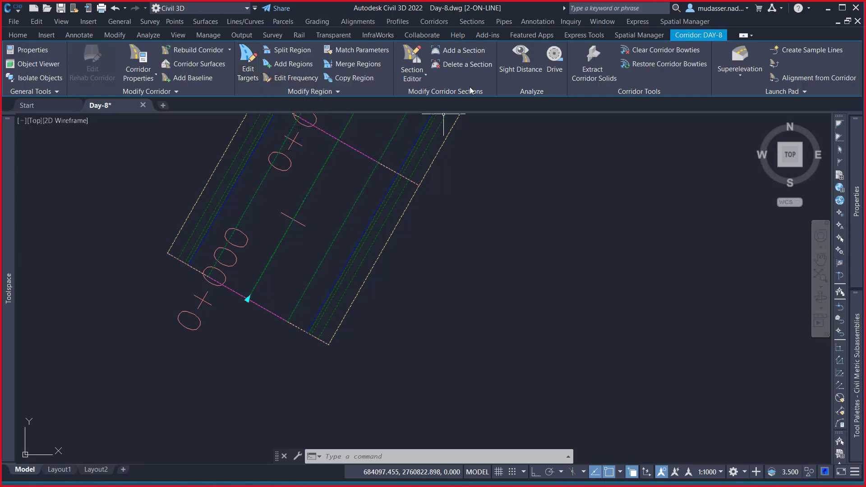
pyautogui.click(410, 62)
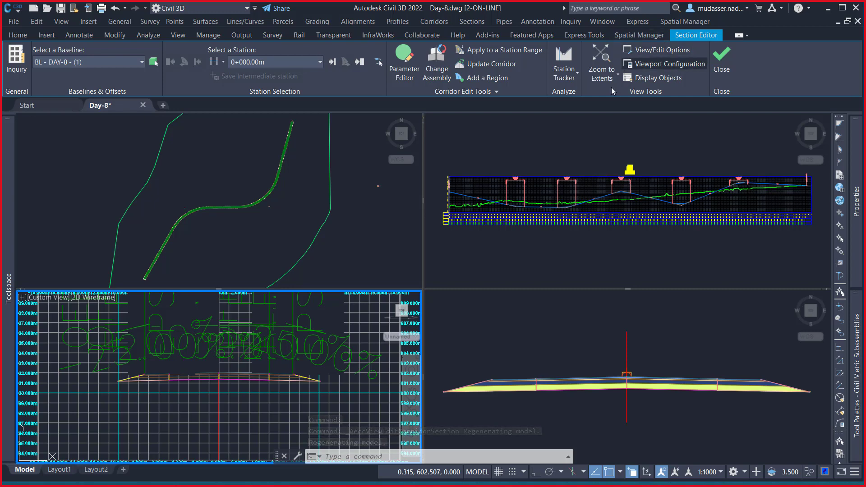
# Turn off the horizontal and vertical grid display in the corridor section view options
pyautogui.click(638, 50)
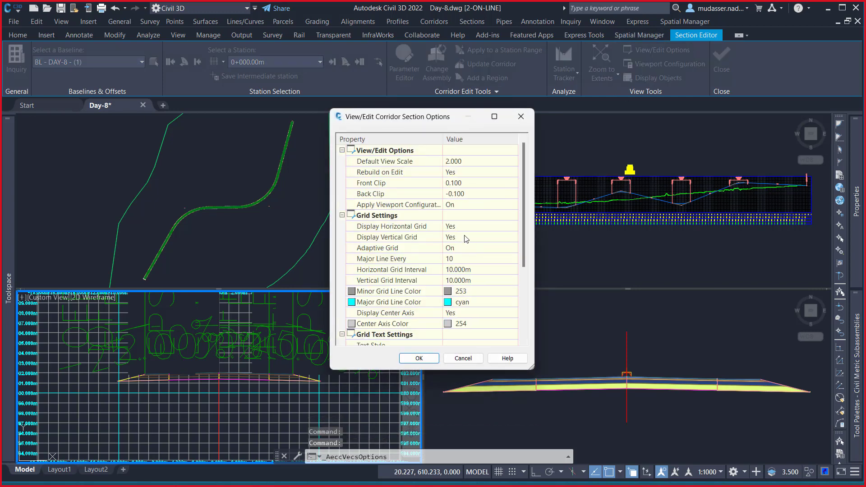
pyautogui.click(464, 228)
pyautogui.click(465, 229)
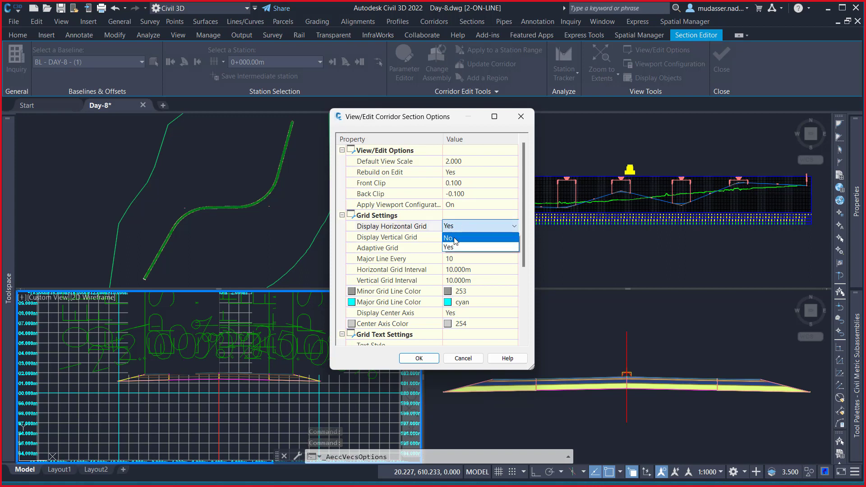
pyautogui.click(455, 237)
pyautogui.click(454, 238)
pyautogui.click(456, 239)
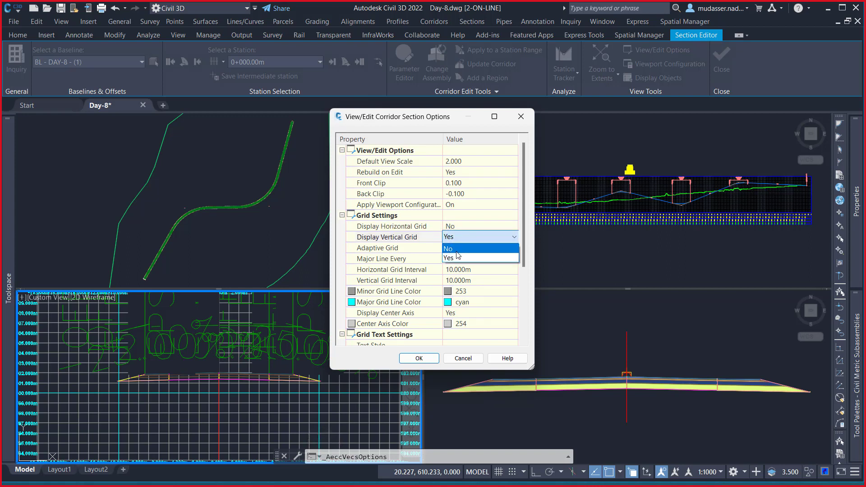
pyautogui.click(456, 254)
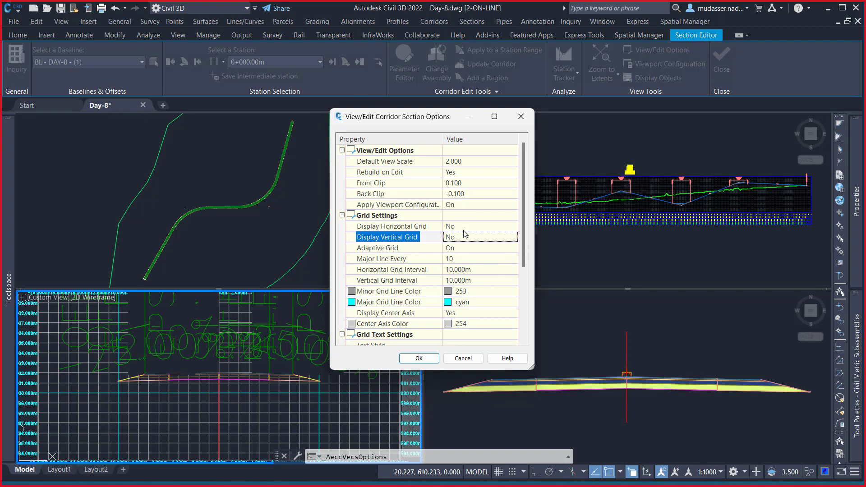
pyautogui.scroll(-2, 466, 240)
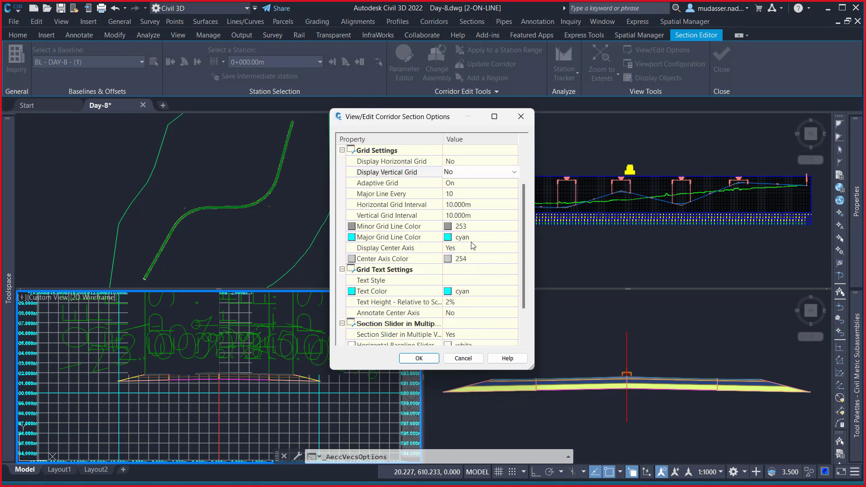
pyautogui.scroll(-2, 474, 262)
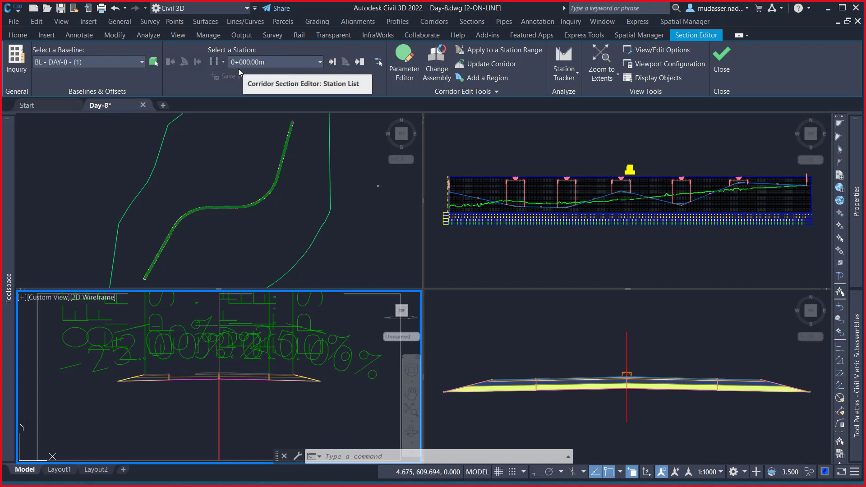
# View the corridor cross section at station 0+020.00m and at station 0+040.00m
pyautogui.click(320, 62)
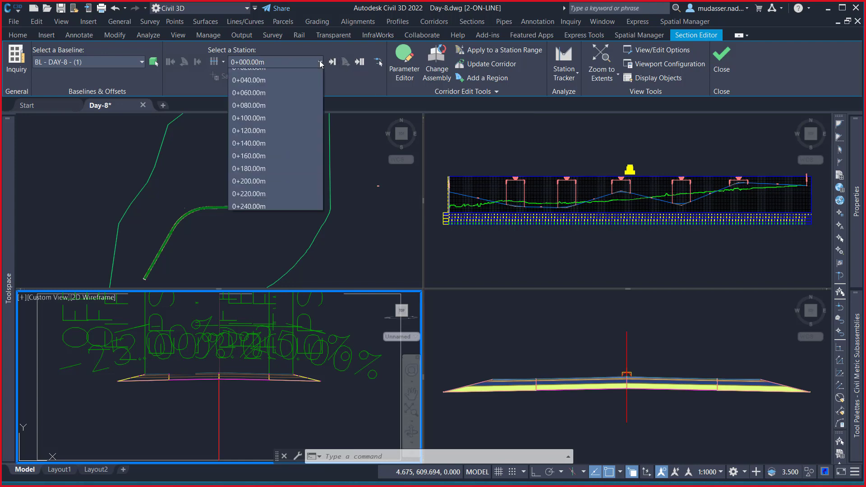
pyautogui.click(256, 87)
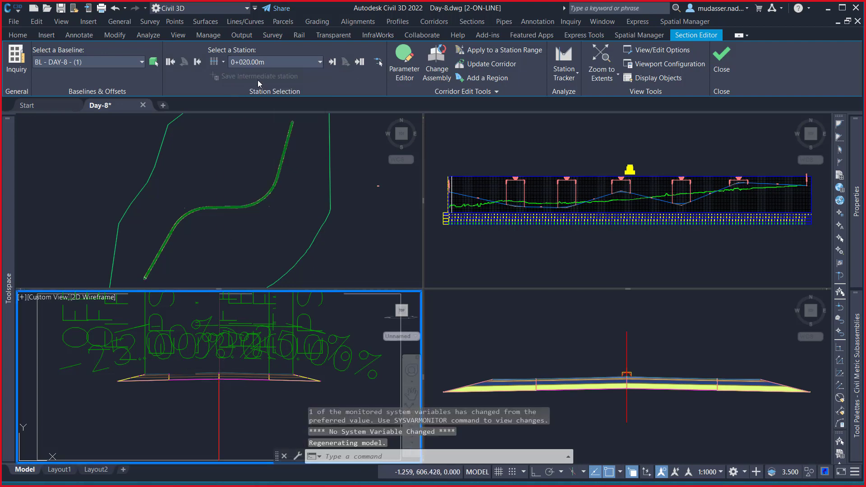
pyautogui.click(304, 62)
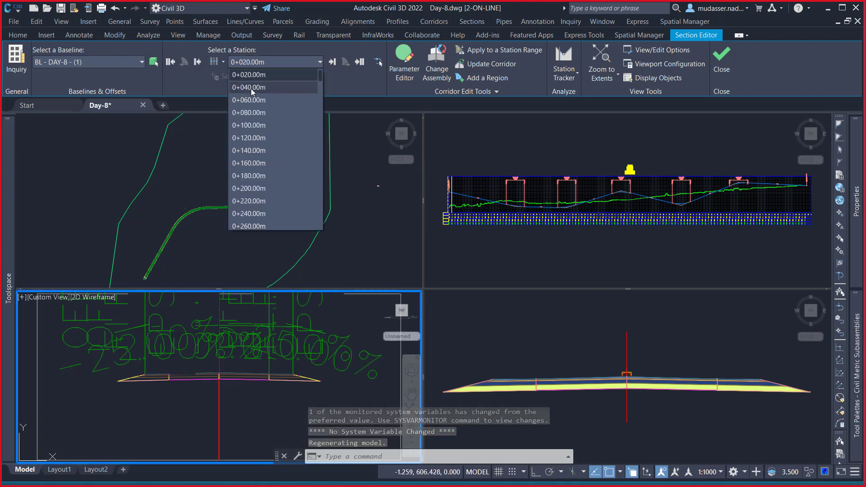
pyautogui.click(253, 92)
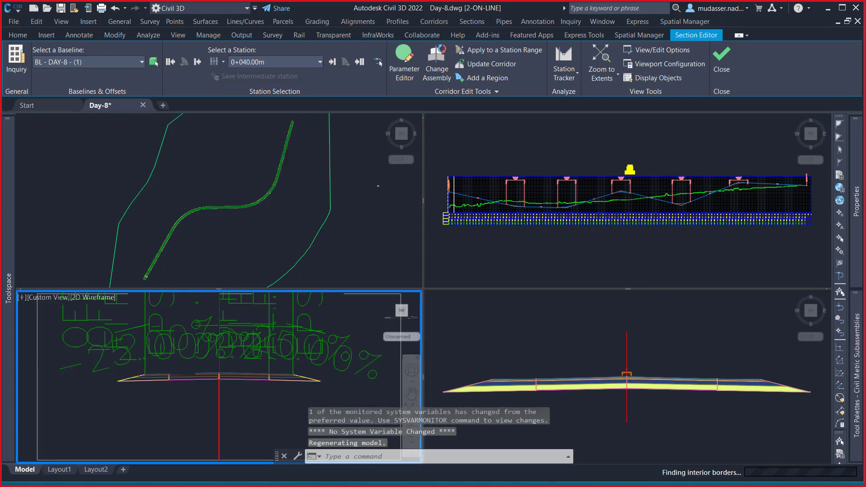
# Examine the side slope ends of the section at station 0+040.00m against the ground line below
pyautogui.moveTo(202, 396); pyautogui.dragTo(203, 363, button='middle')
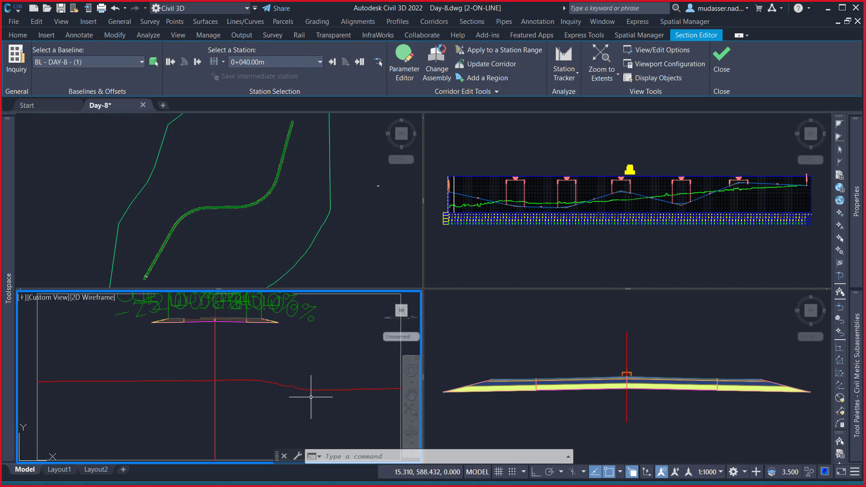
pyautogui.moveTo(308, 393)
pyautogui.scroll(4, 281, 325)
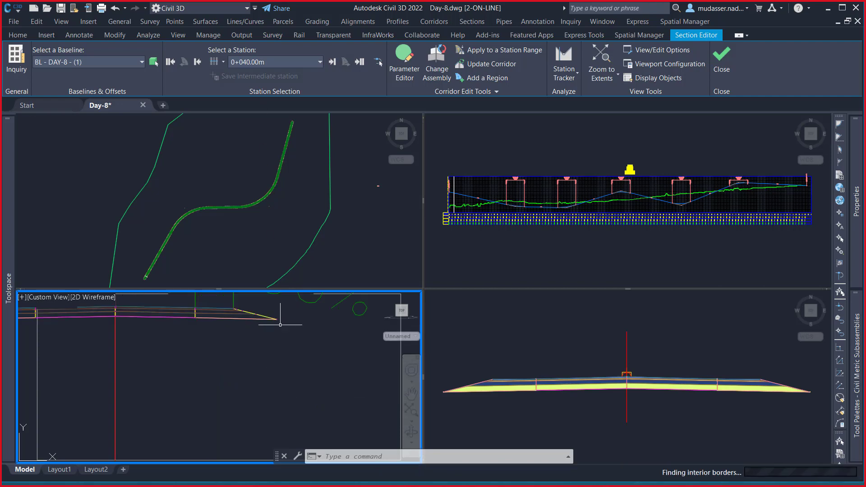
pyautogui.scroll(-2, 283, 331)
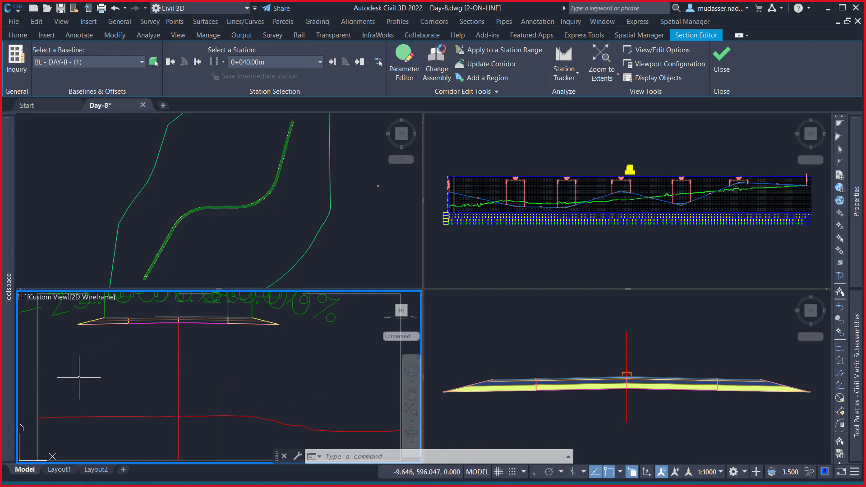
pyautogui.moveTo(79, 386)
pyautogui.moveTo(273, 346)
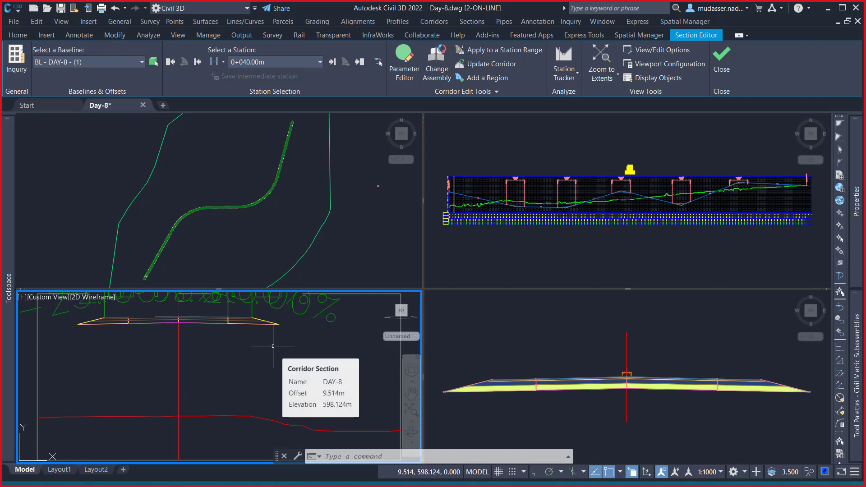
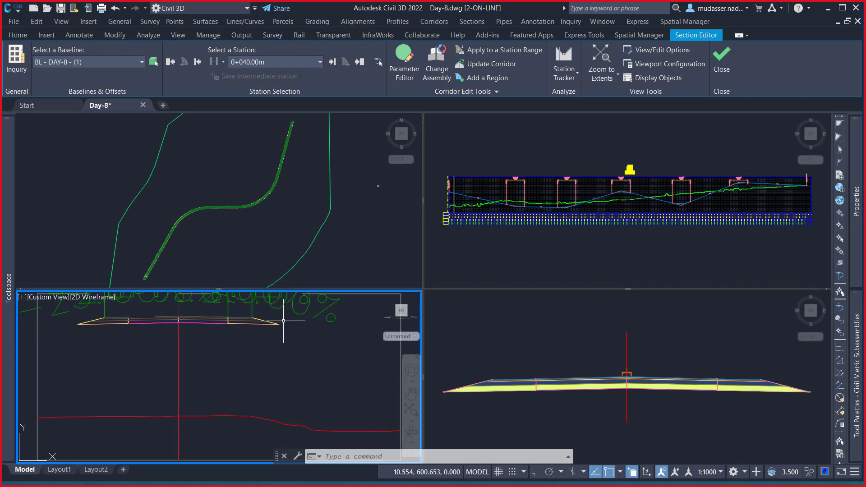
# Draw a line about 14.4 m long from the right side slope's outer end at station 0+040.00m down to the ground line
pyautogui.moveTo(281, 325)
pyautogui.scroll(2, 279, 323)
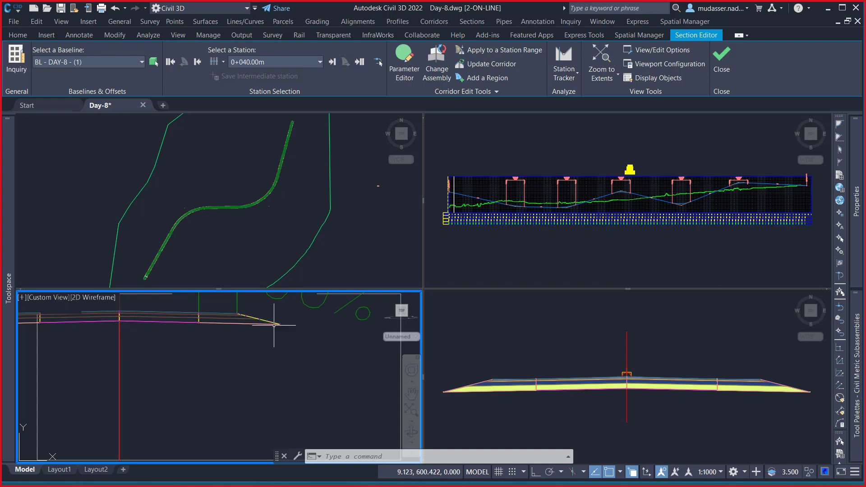
pyautogui.scroll(-4, 280, 327)
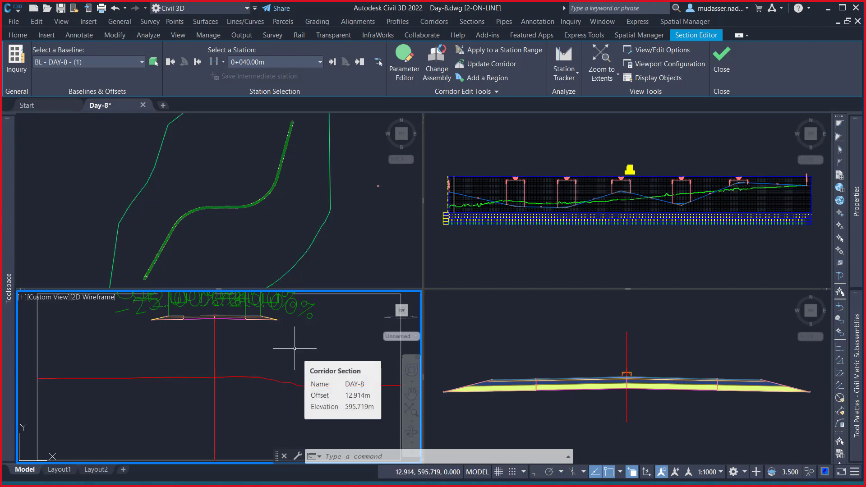
pyautogui.write('l')
pyautogui.press('Return')
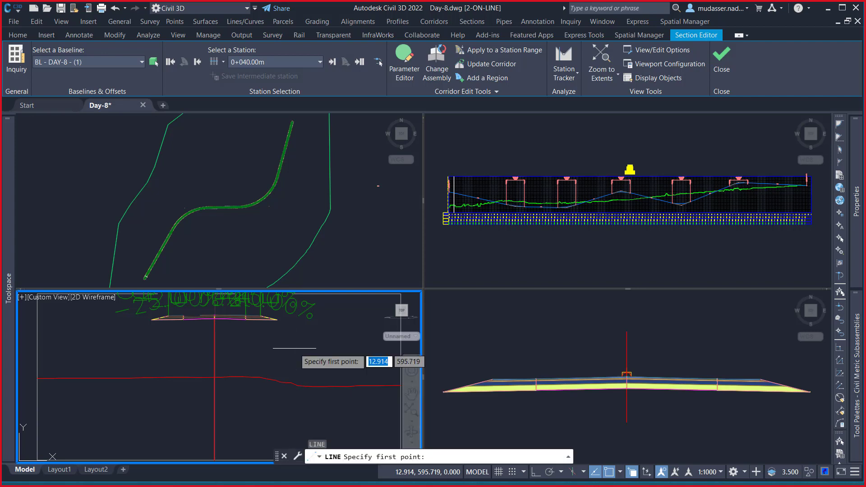
pyautogui.click(277, 320)
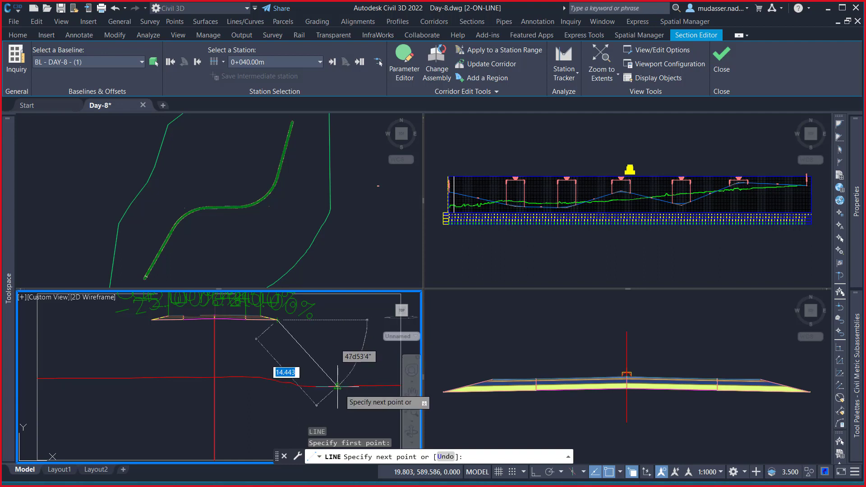
pyautogui.click(337, 387)
pyautogui.press('Return')
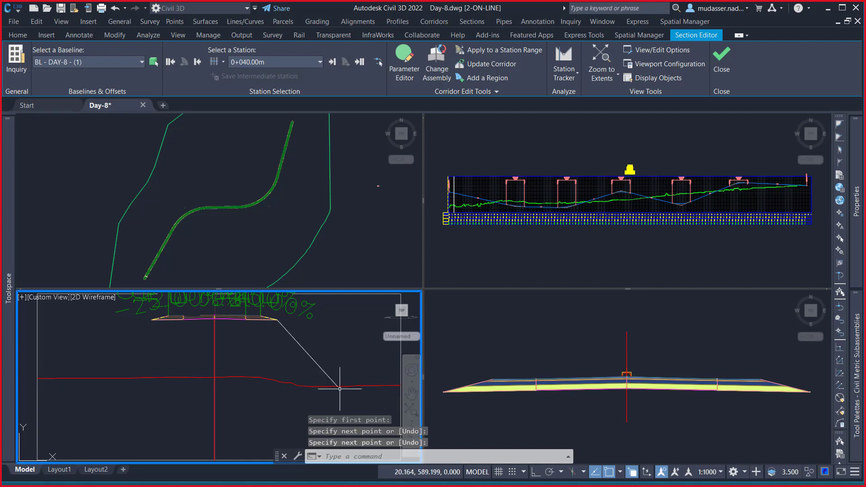
# Draw a matching line from the left side slope's outer end down and outward to the ground line
pyautogui.press('Return')
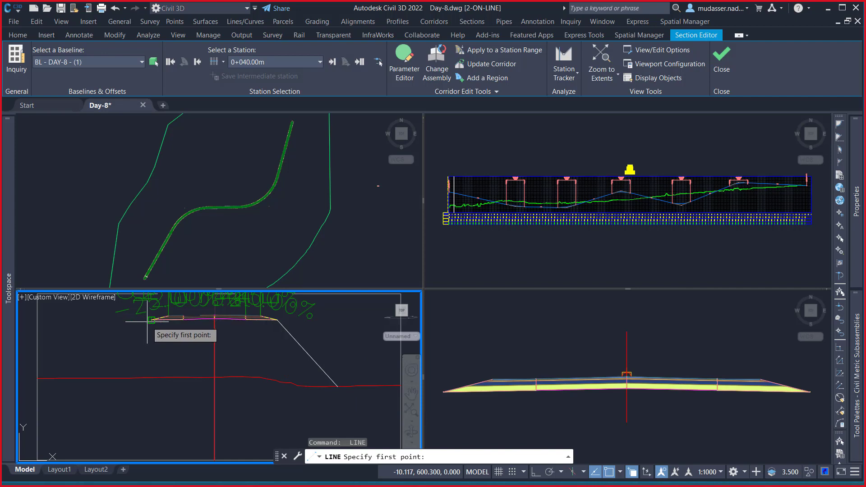
pyautogui.click(151, 320)
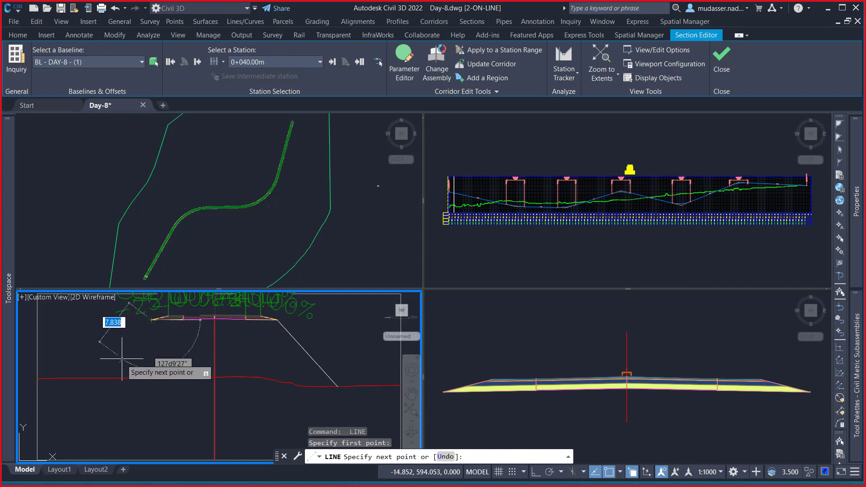
pyautogui.click(103, 378)
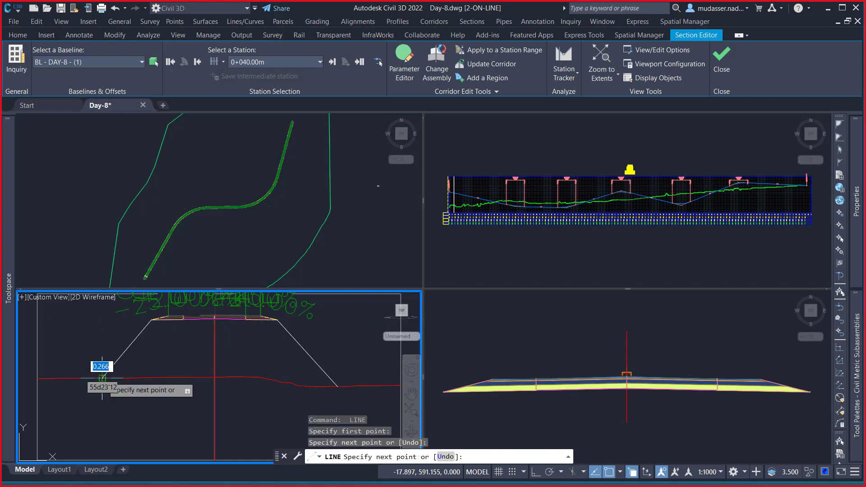
pyautogui.press('Return')
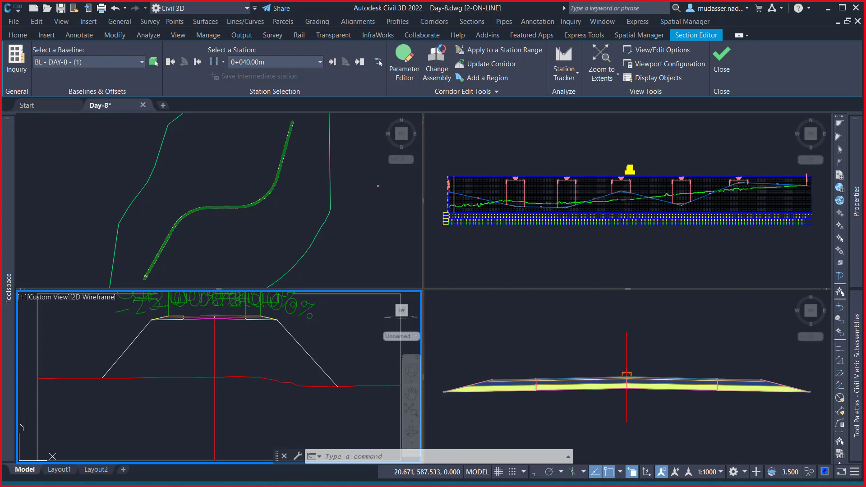
# Draw a circle around each slope line's lower end on the ground, the left one with a radius of about 1.6 m
pyautogui.write('c')
pyautogui.press('Return')
pyautogui.click(337, 386)
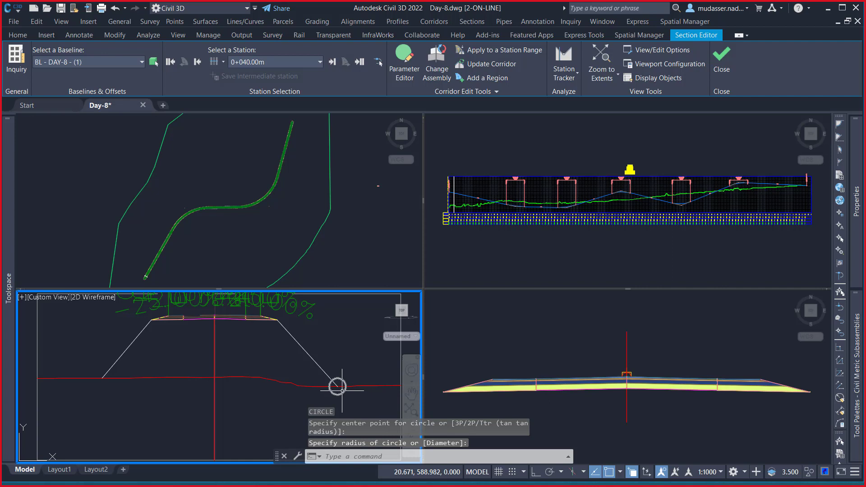
pyautogui.click(341, 390)
pyautogui.press('Return')
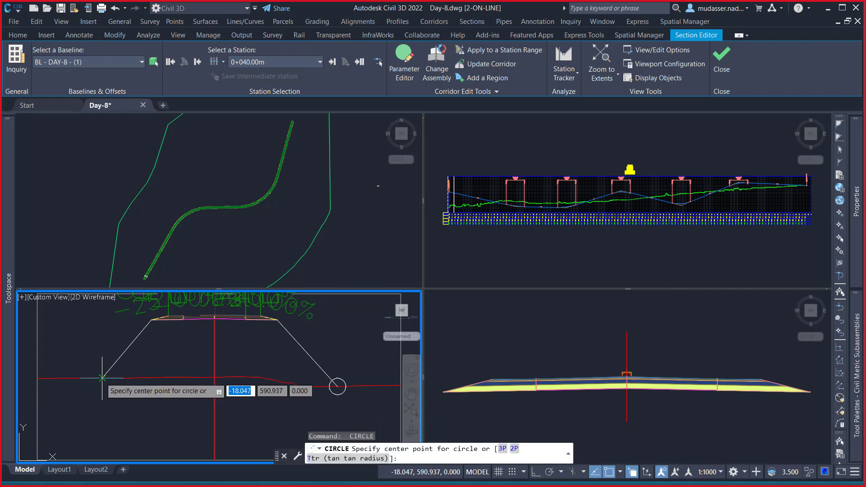
pyautogui.click(103, 378)
pyautogui.click(113, 384)
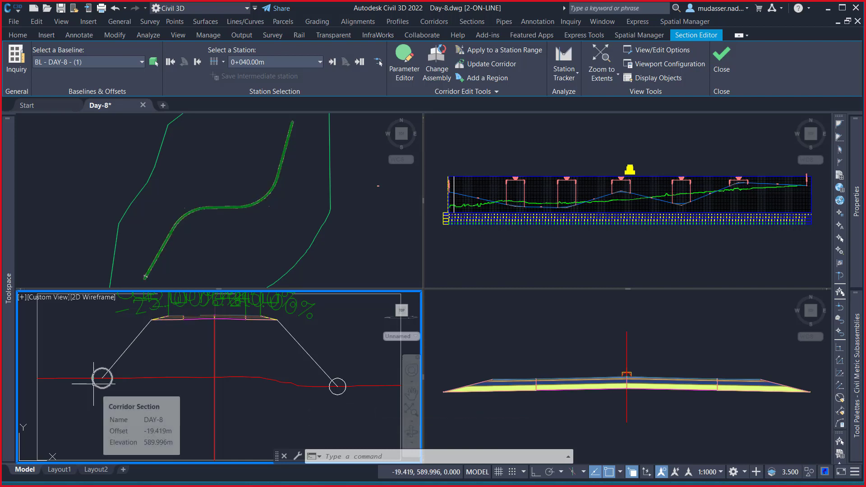
# Draw a nearly horizontal line about 33.9 m long between the two slope lines, just above the ground line
pyautogui.write('l')
pyautogui.press('Return')
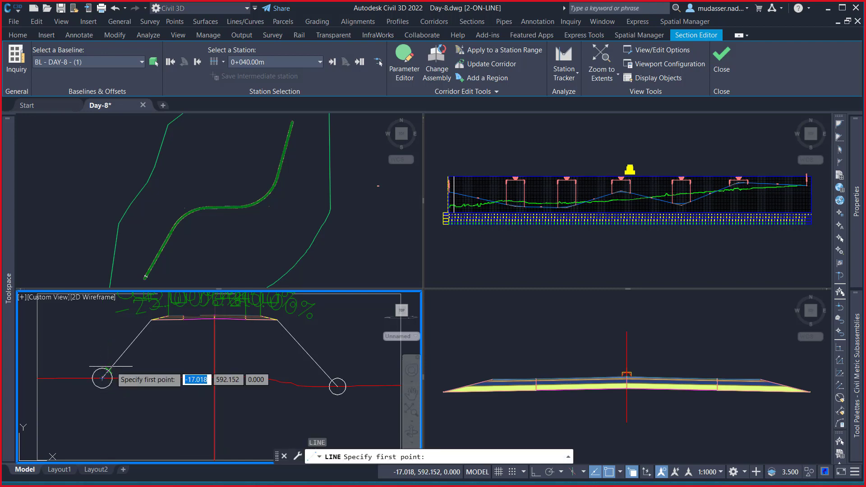
pyautogui.click(102, 378)
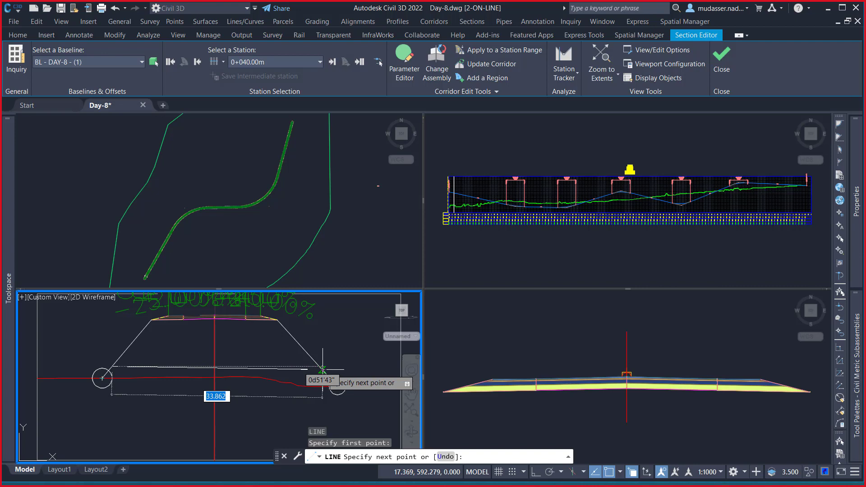
pyautogui.click(322, 369)
pyautogui.press('Return')
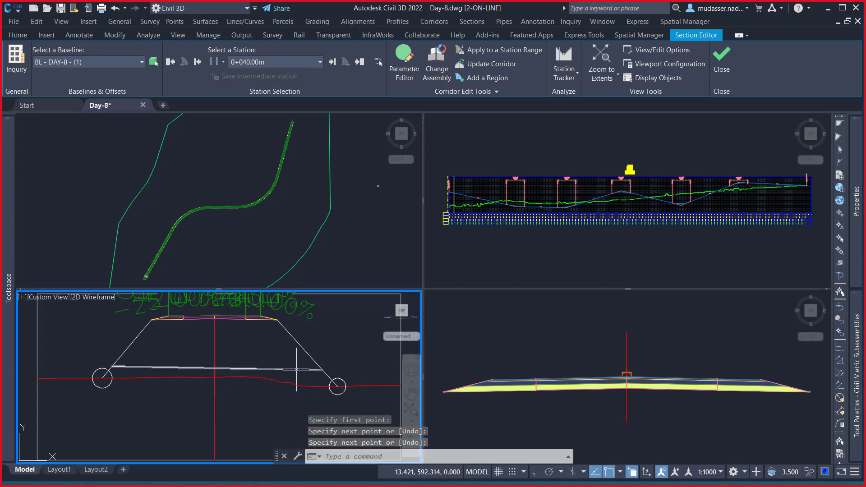
# Copy the cross line upward three times along the section centreline as stacked fill layers below the road
pyautogui.click(296, 368)
pyautogui.write('co')
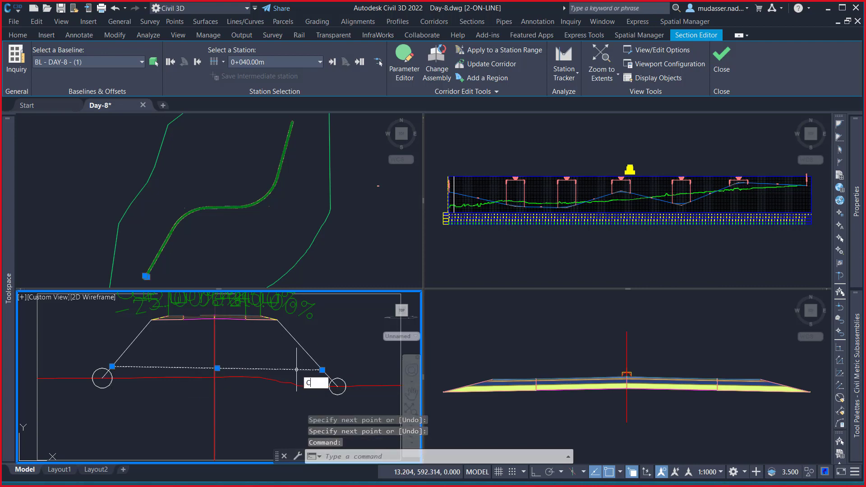
pyautogui.press('Return')
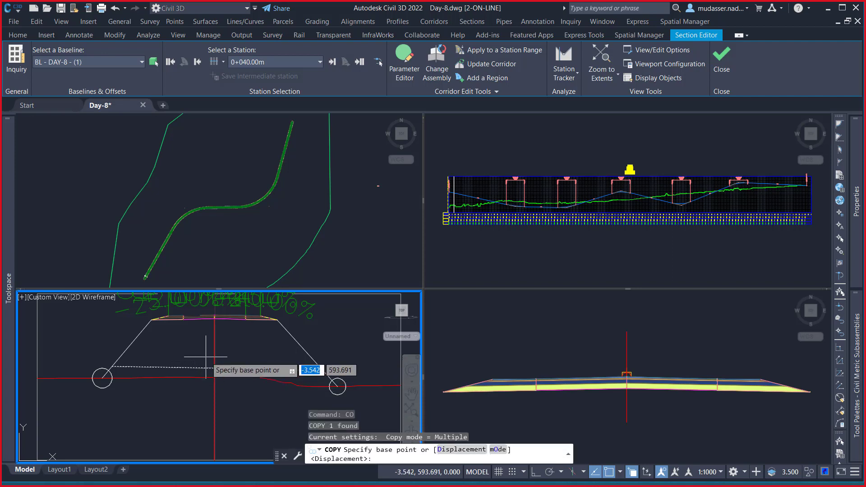
pyautogui.click(215, 367)
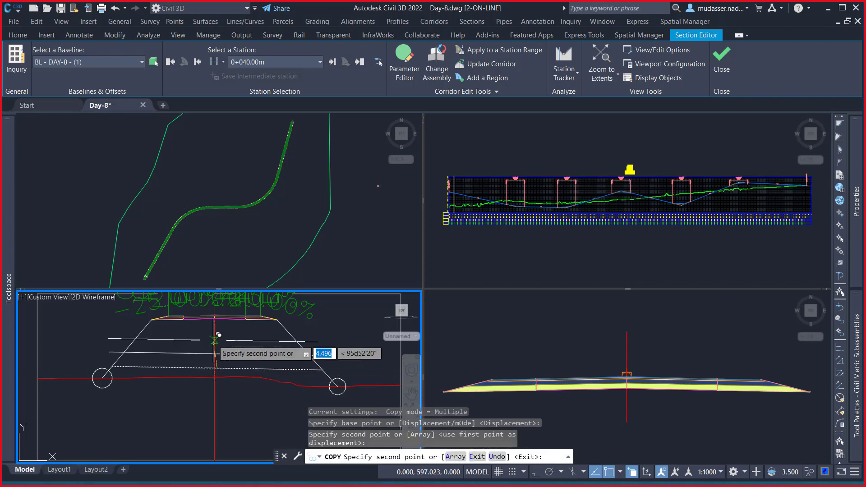
pyautogui.click(219, 334)
pyautogui.click(220, 326)
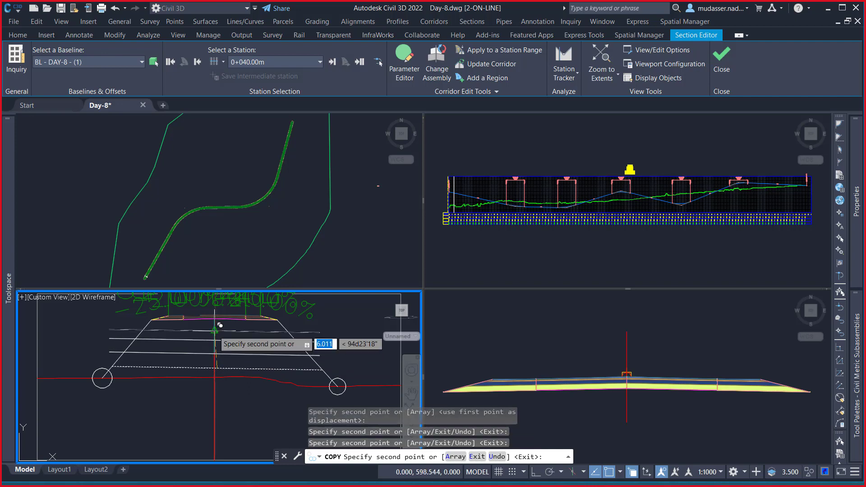
pyautogui.press('Escape')
# Try to trim the topmost layer line's left end where it extends beyond the slope line
pyautogui.write('TR')
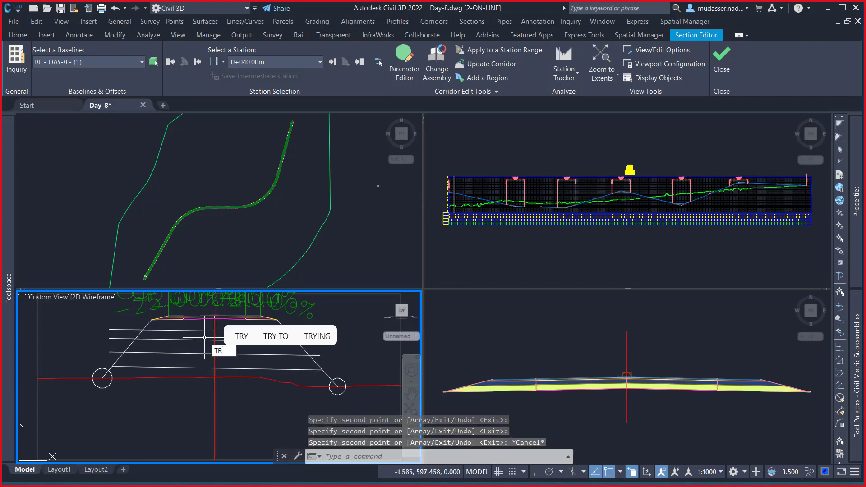
pyautogui.press('Return')
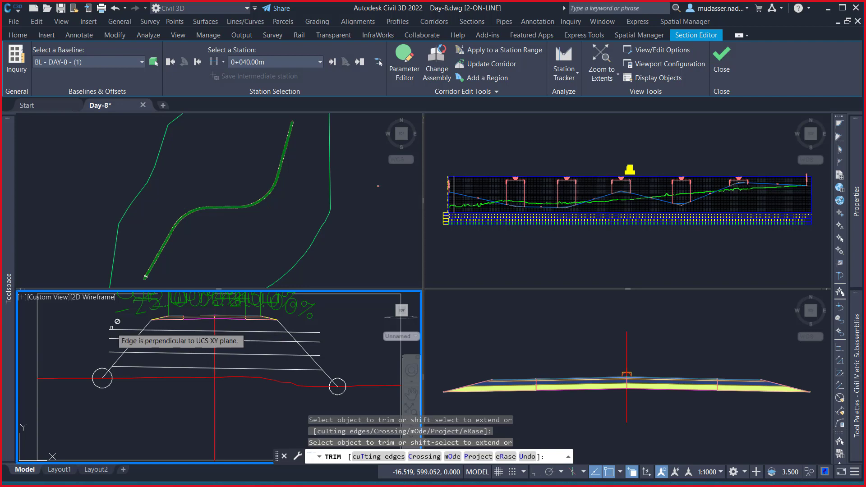
pyautogui.click(115, 329)
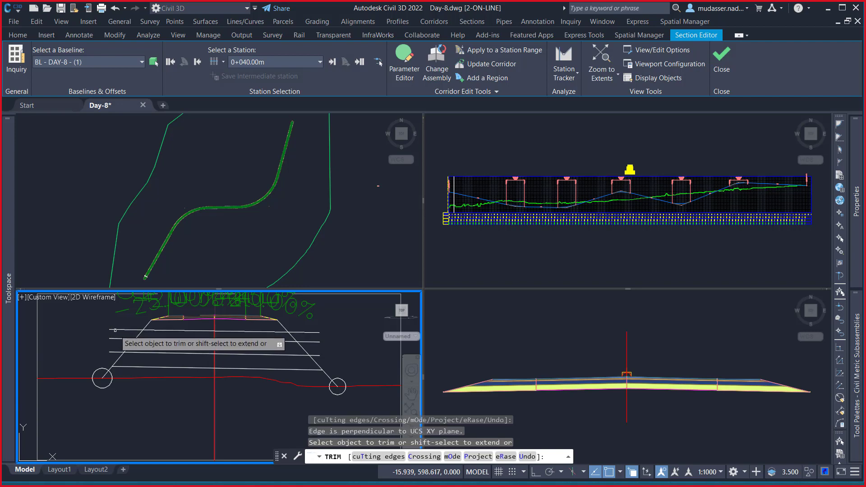
pyautogui.press('Escape')
pyautogui.write('tr')
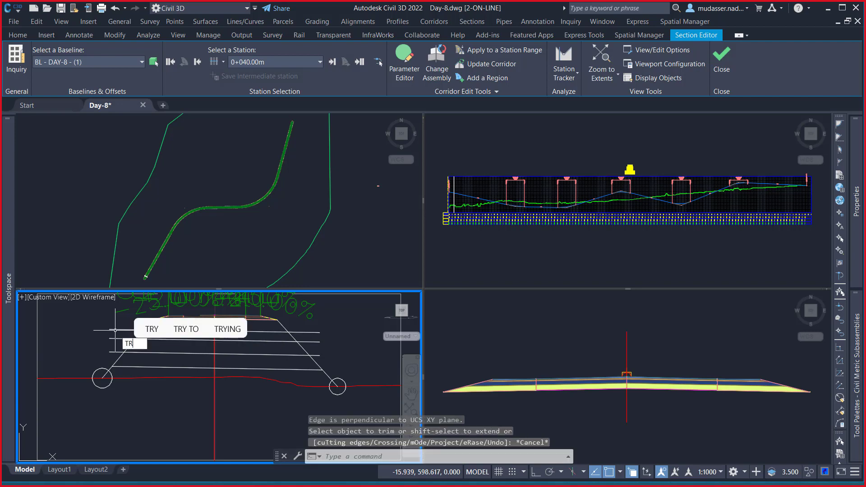
pyautogui.press('Return')
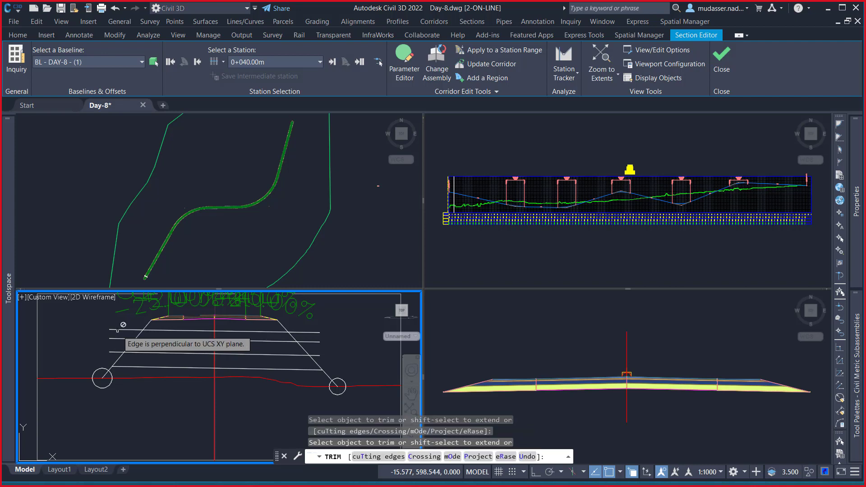
pyautogui.click(118, 330)
pyautogui.press('Escape')
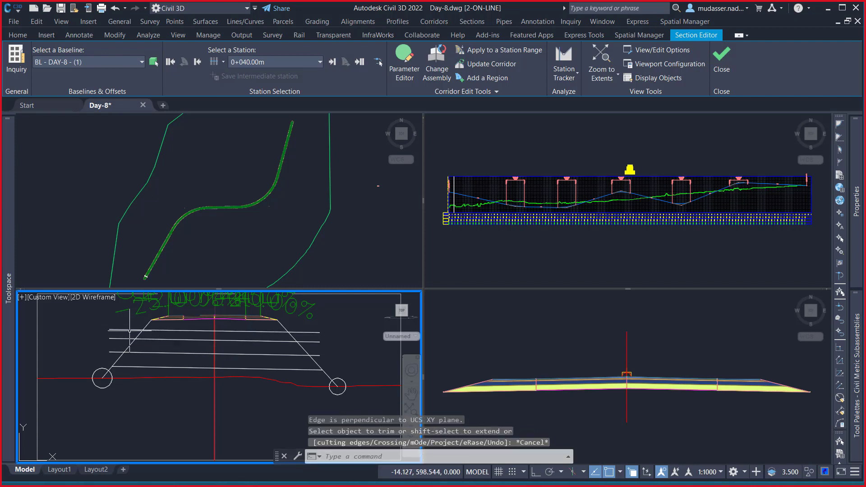
# Draw a circle with a radius of about 0.6 m where the right slope line crosses the second fill layer from the top
pyautogui.scroll(5, 120, 330)
pyautogui.scroll(-6, 115, 397)
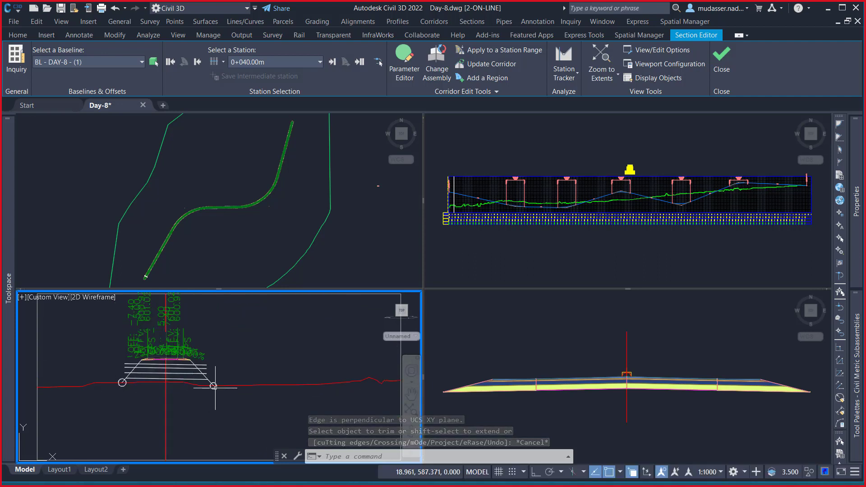
pyautogui.scroll(5, 205, 379)
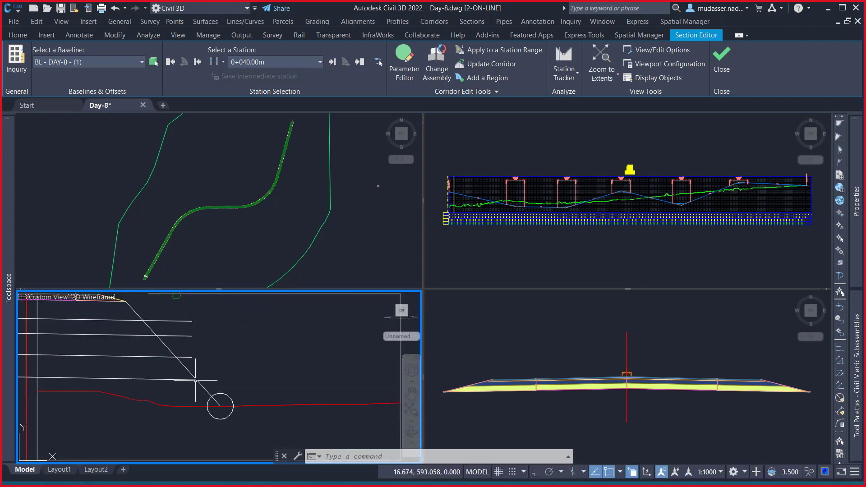
pyautogui.moveTo(195, 380); pyautogui.dragTo(348, 361, button='middle')
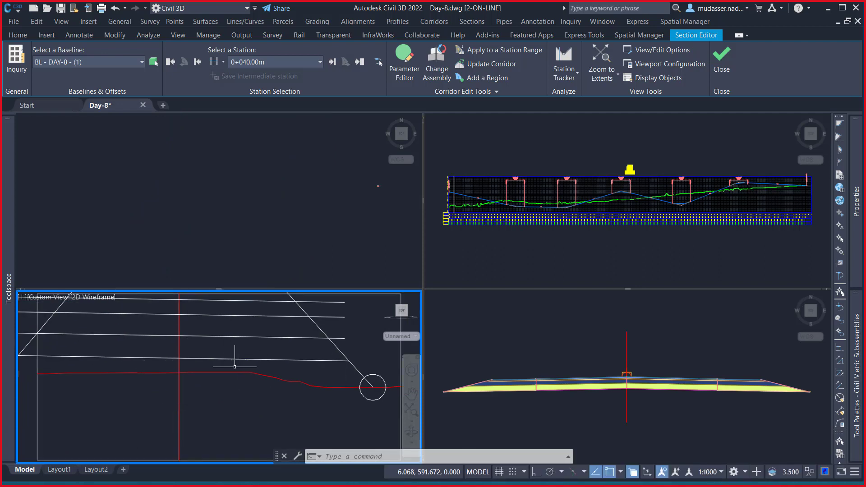
pyautogui.moveTo(163, 364); pyautogui.dragTo(229, 370, button='middle')
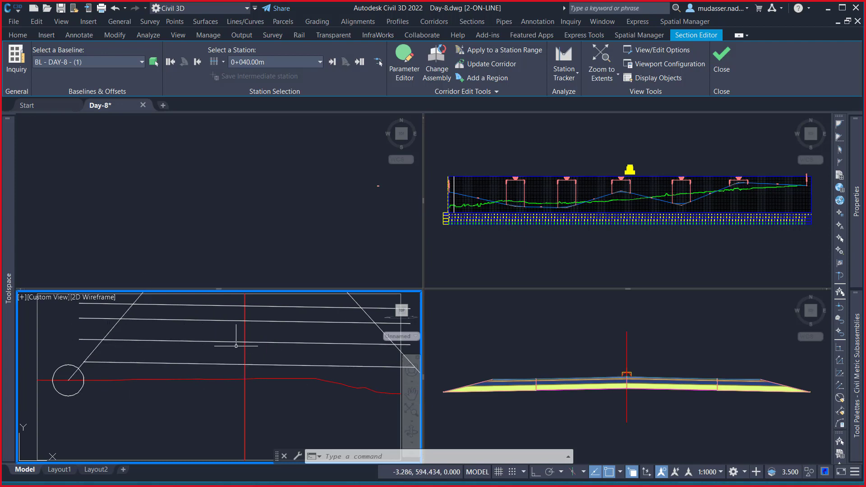
pyautogui.moveTo(212, 368); pyautogui.dragTo(120, 411, button='middle')
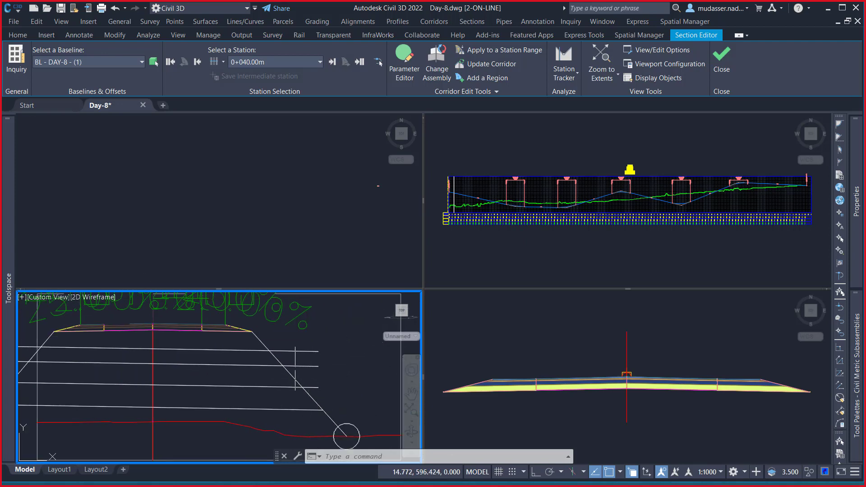
pyautogui.moveTo(283, 365)
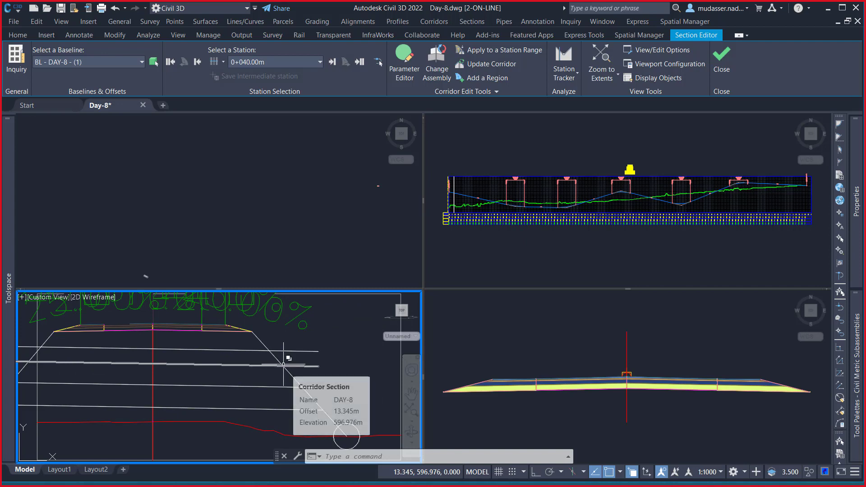
pyautogui.write('c')
pyautogui.press('Return')
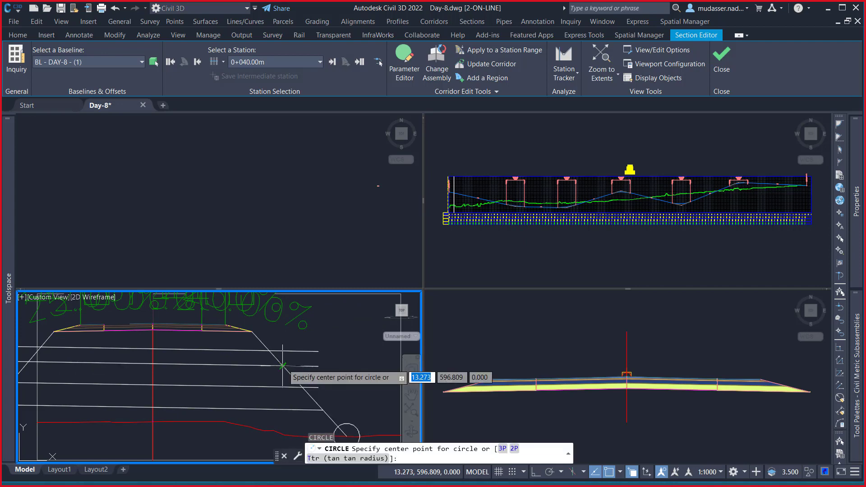
pyautogui.click(282, 367)
pyautogui.click(287, 364)
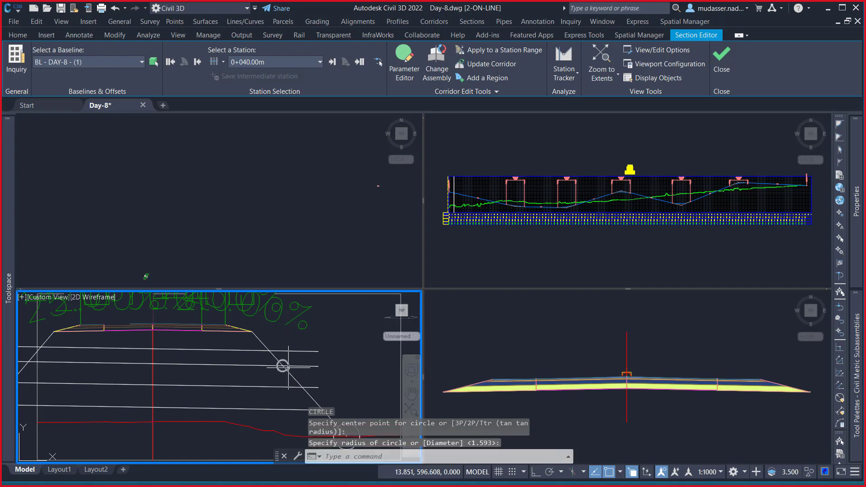
# Draw a circle with a radius of about 0.27 m where the right slope line crosses the topmost fill layer
pyautogui.press('Return')
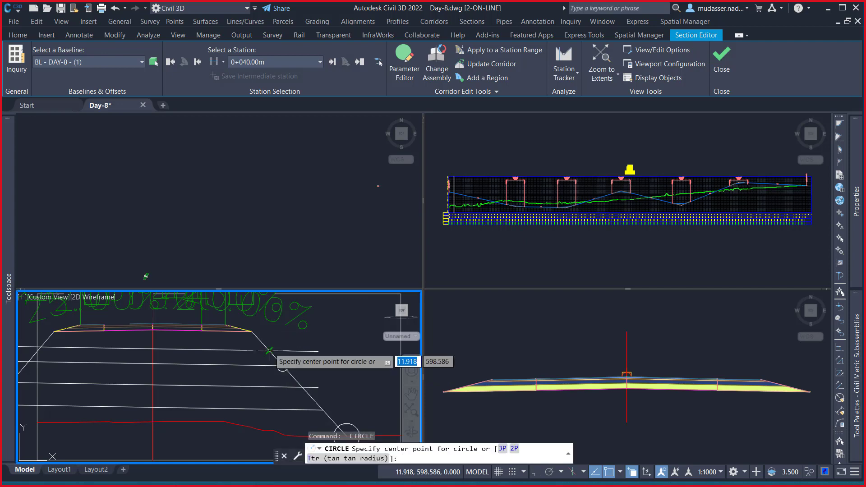
pyautogui.click(269, 351)
pyautogui.scroll(3, 269, 351)
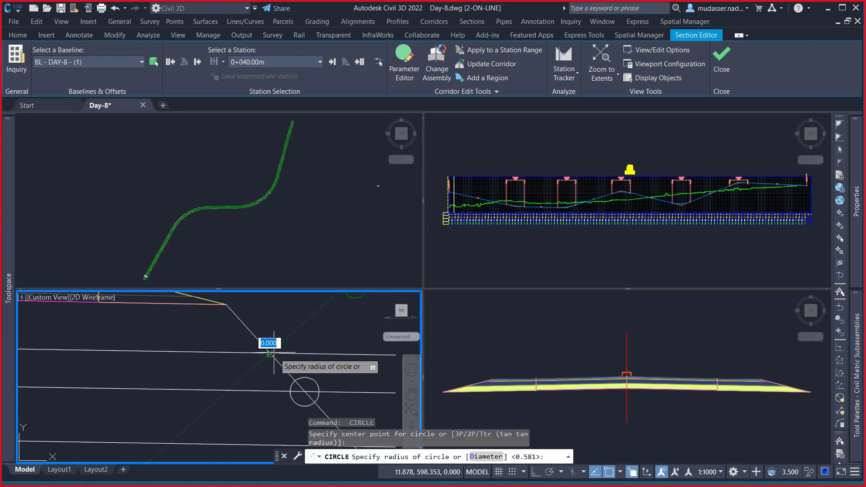
pyautogui.click(277, 354)
pyautogui.scroll(-3, 334, 366)
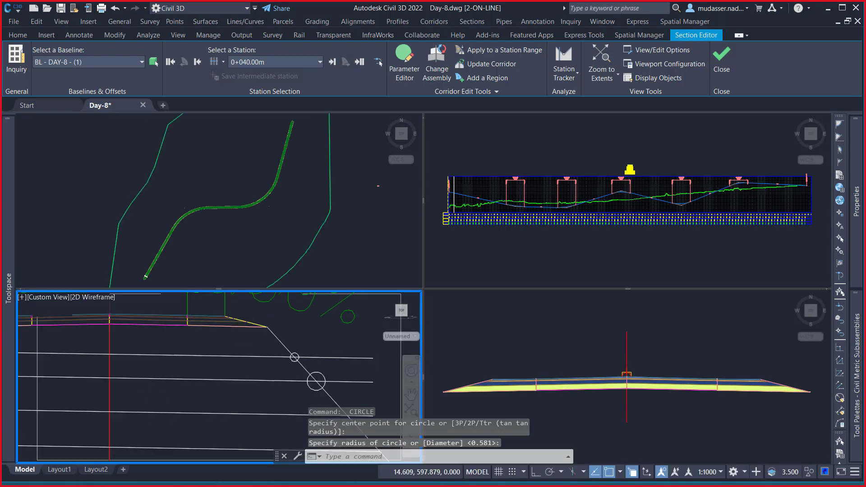
pyautogui.scroll(-2, 334, 365)
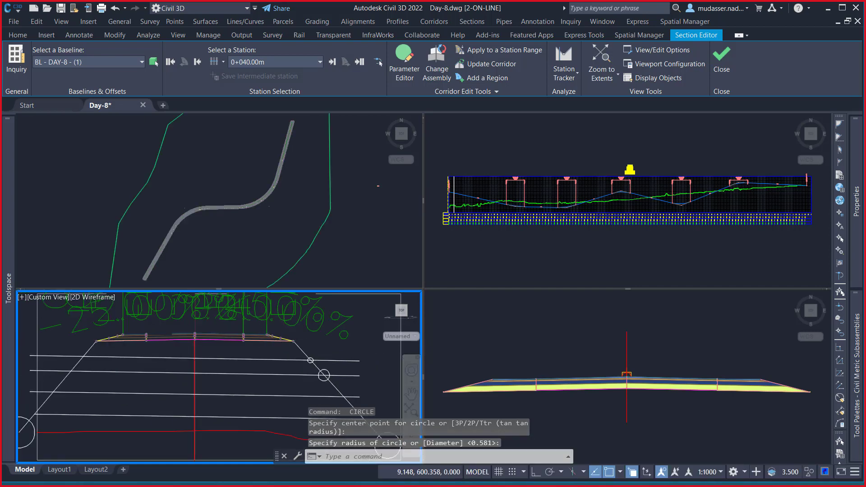
# Try to draw a small circle at the road's lower right edge, where the slope line starts
pyautogui.scroll(2, 296, 347)
pyautogui.write('c')
pyautogui.press('Return')
pyautogui.scroll(2, 291, 338)
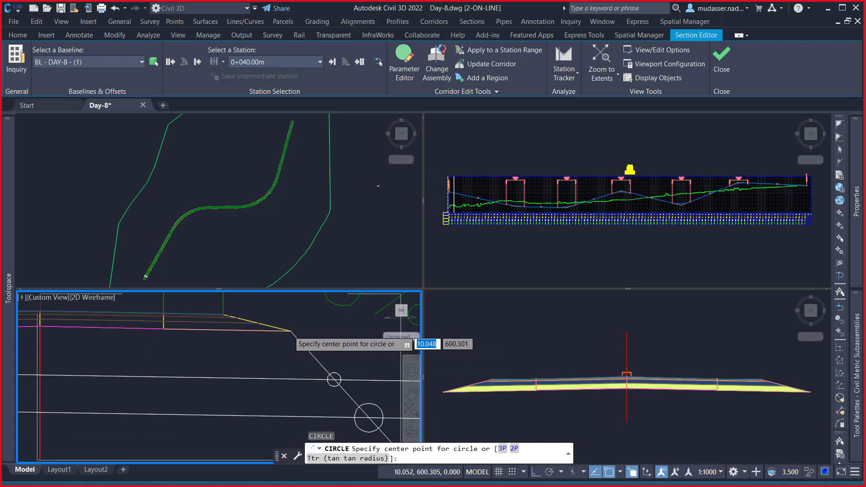
pyautogui.scroll(2, 289, 331)
pyautogui.click(293, 332)
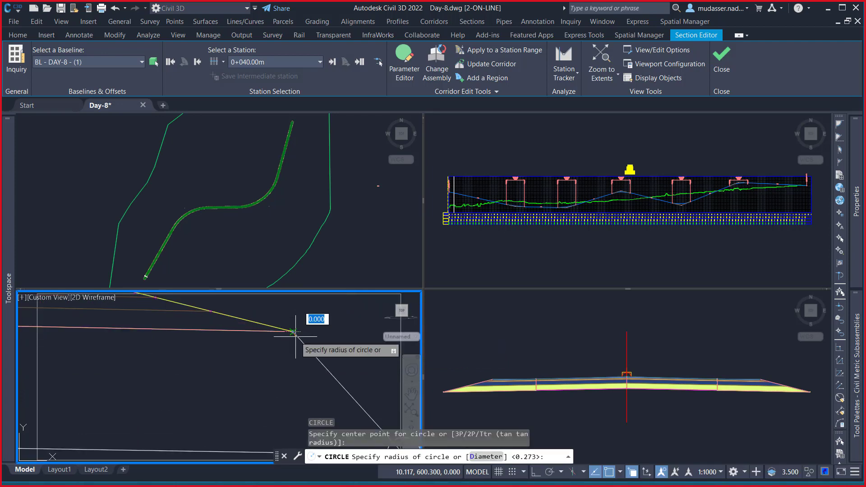
pyautogui.scroll(-2, 298, 336)
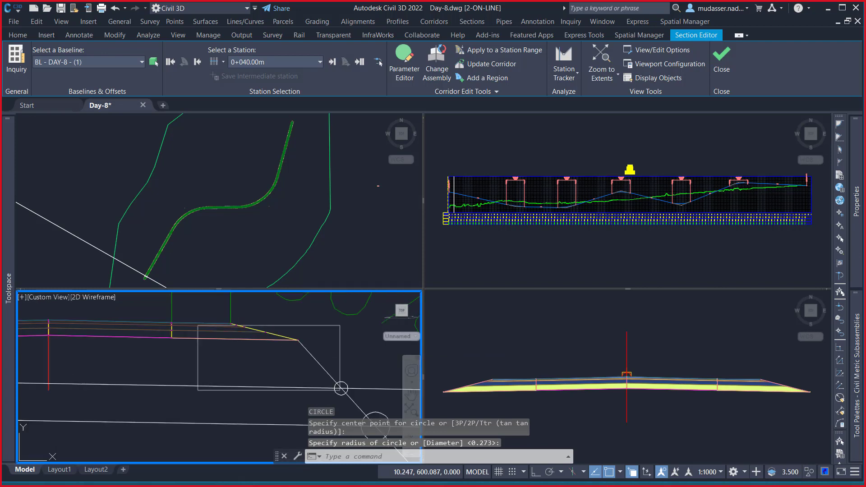
# Examine the sketched embankment section from the road surface down to where the right slope line meets the existing ground
pyautogui.scroll(-3, 303, 332)
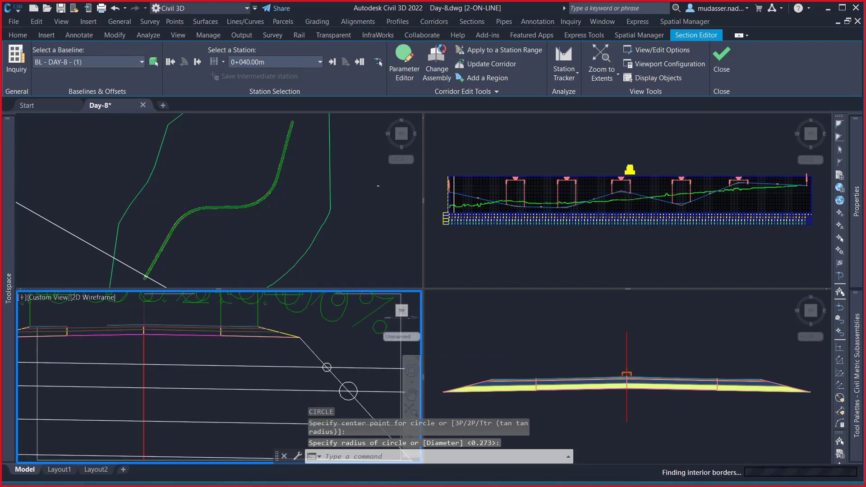
pyautogui.moveTo(170, 359); pyautogui.dragTo(190, 348, button='middle')
pyautogui.scroll(-3, 190, 351)
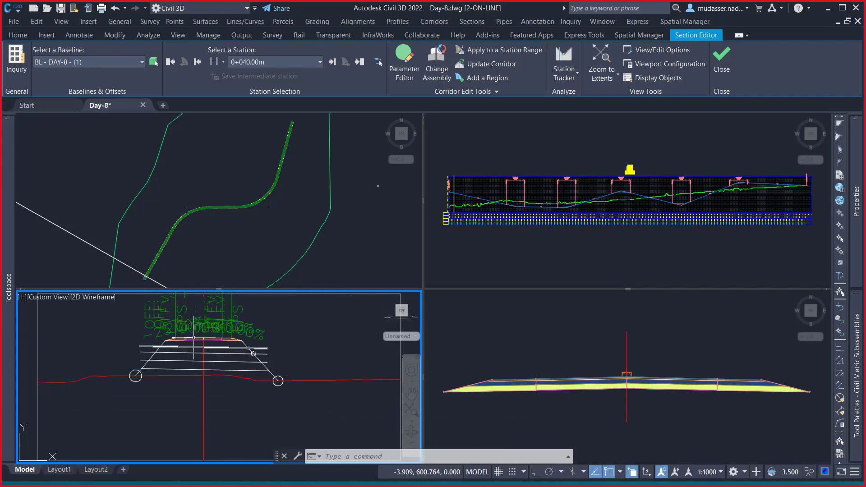
pyautogui.scroll(2, 194, 336)
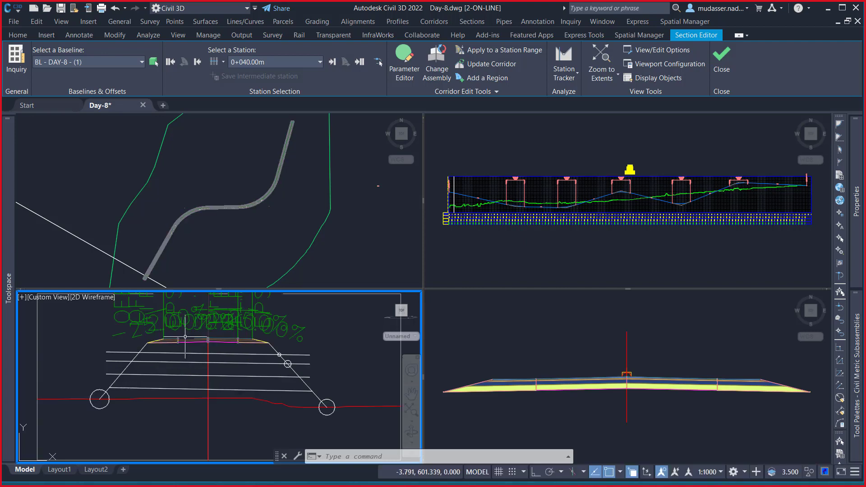
pyautogui.click(197, 339)
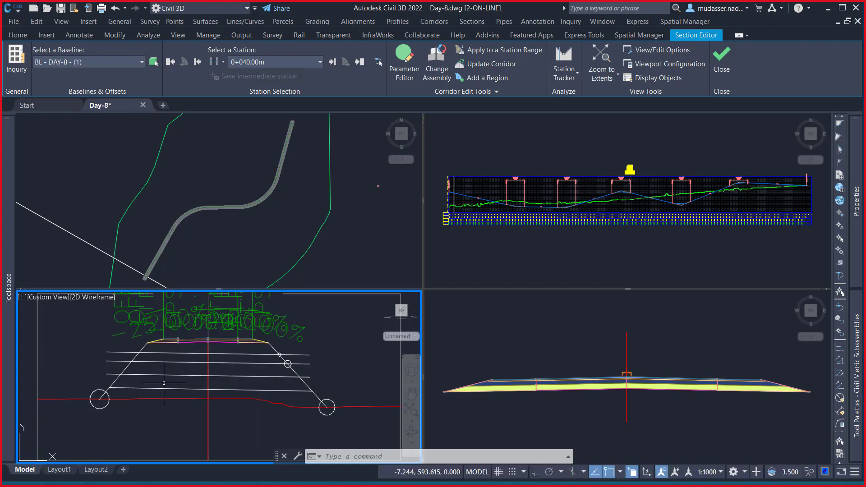
pyautogui.press('Escape')
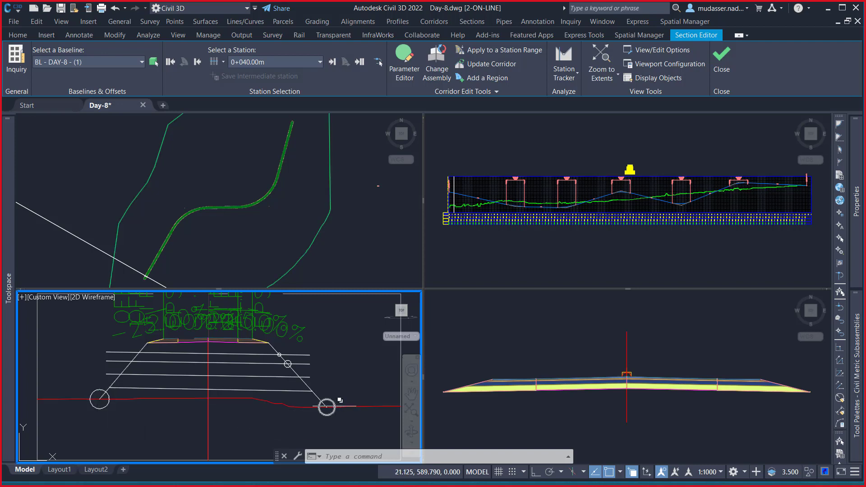
pyautogui.moveTo(327, 408)
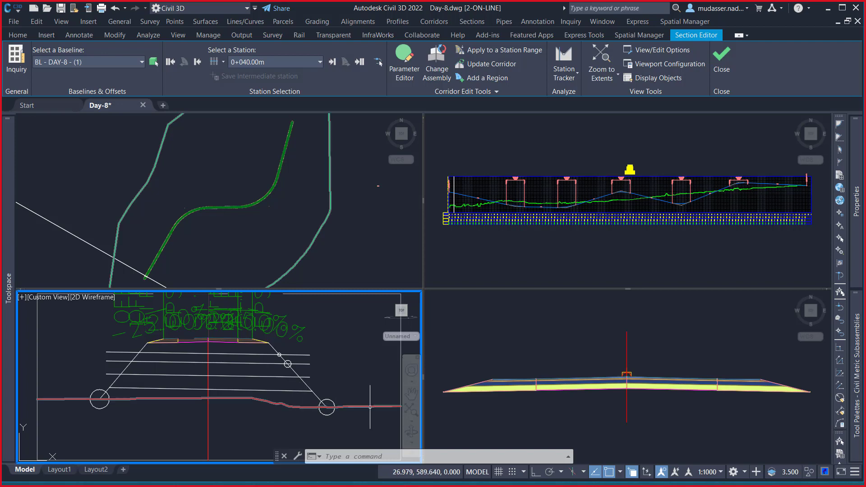
pyautogui.moveTo(371, 407)
# Examine the right slope line's circled layer crossings and its starting point at the road's lower edge
pyautogui.scroll(2, 278, 344)
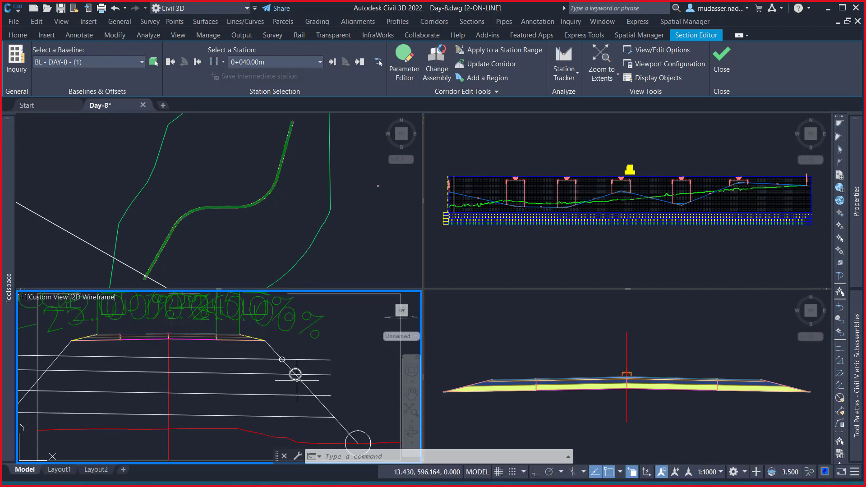
pyautogui.moveTo(296, 374)
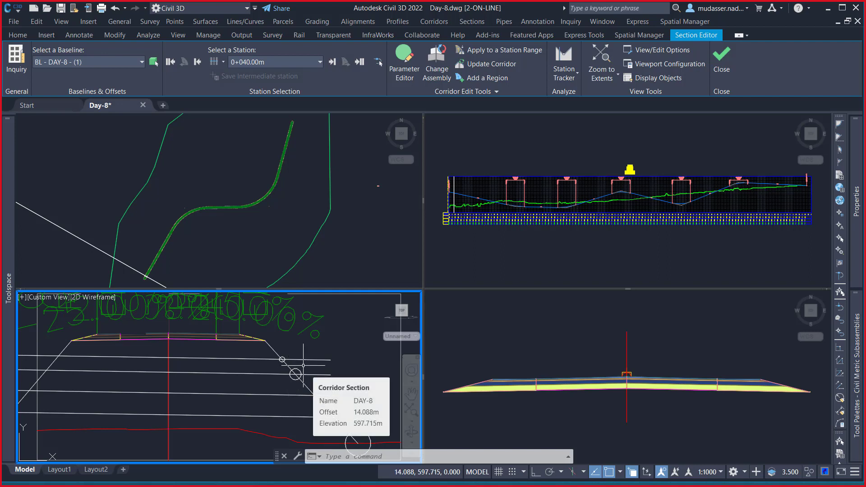
pyautogui.scroll(2, 257, 344)
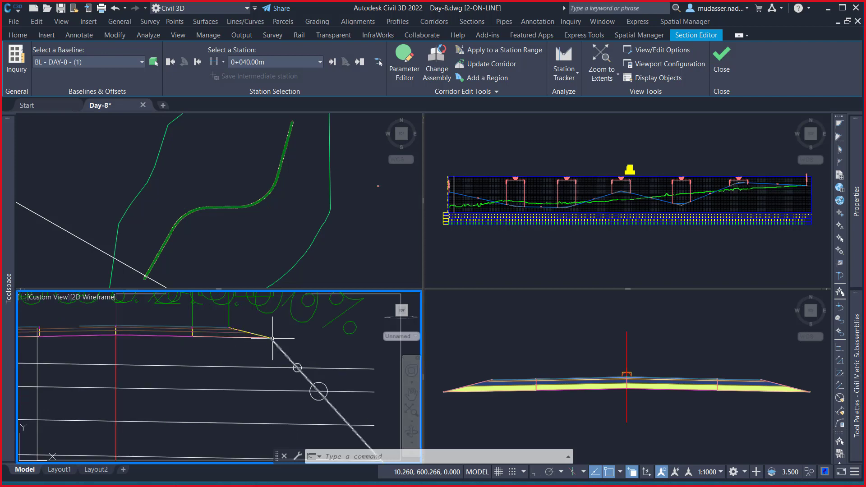
pyautogui.moveTo(273, 338)
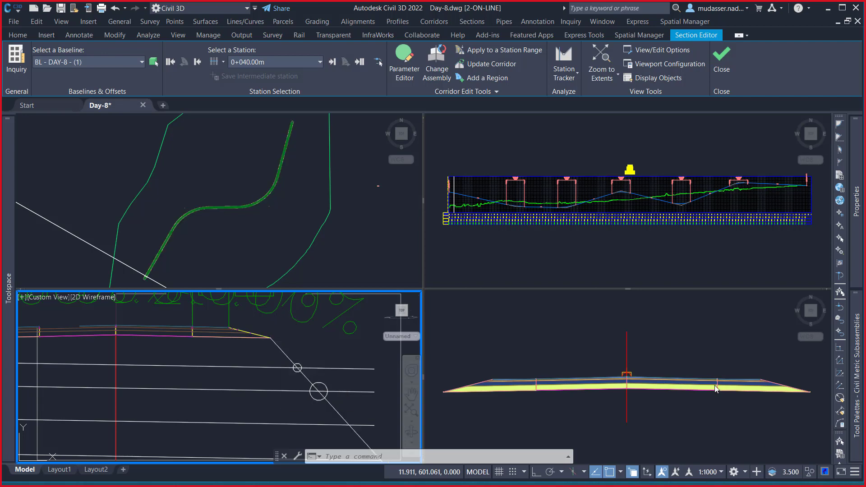
pyautogui.scroll(-2, 419, 346)
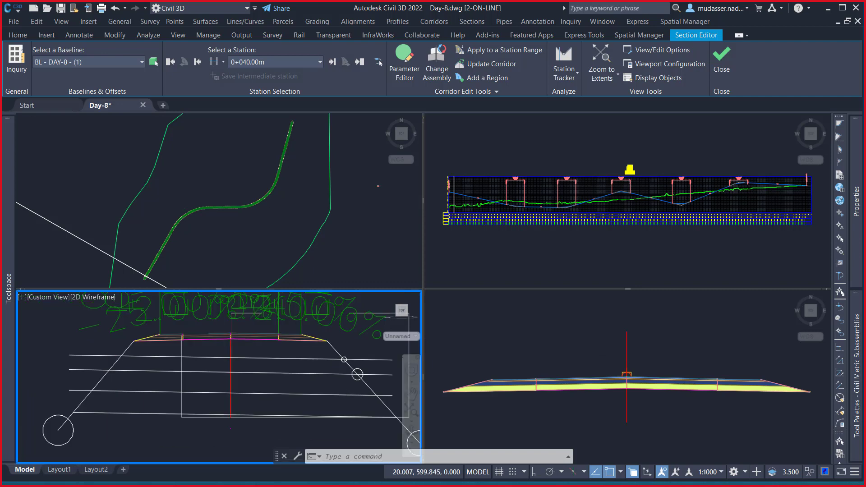
# Check the point codes at the outermost lower tip of the right shoulder in the assembly view
pyautogui.click(560, 344)
pyautogui.moveTo(559, 344); pyautogui.dragTo(478, 305, button='middle')
pyautogui.scroll(5, 717, 350)
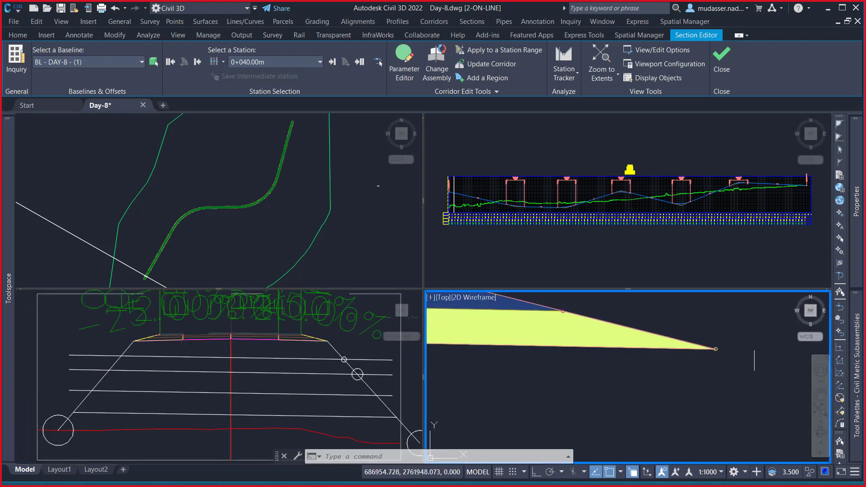
pyautogui.scroll(3, 712, 347)
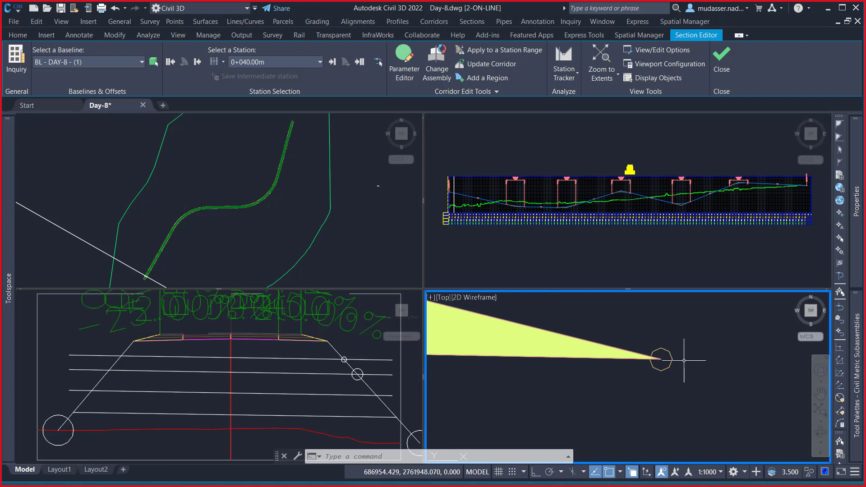
pyautogui.moveTo(671, 352)
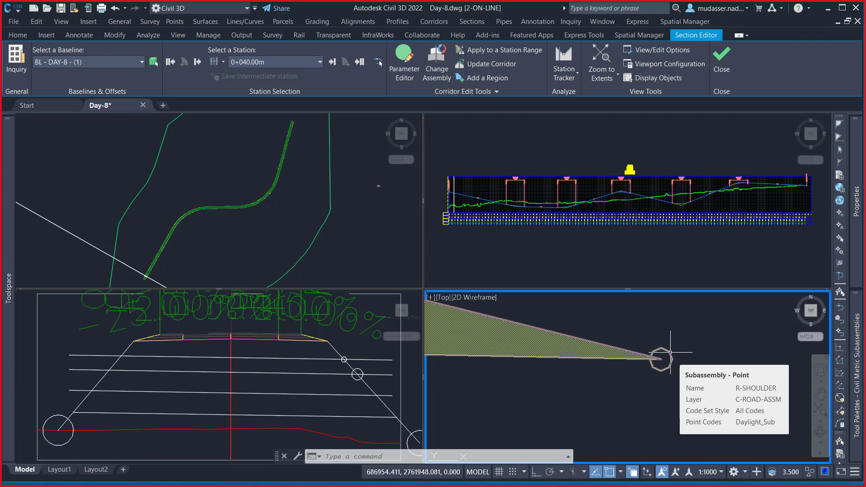
# Check the point codes at the right shoulder's outer top edge and at its inner top edge next to the lane
pyautogui.scroll(-3, 670, 352)
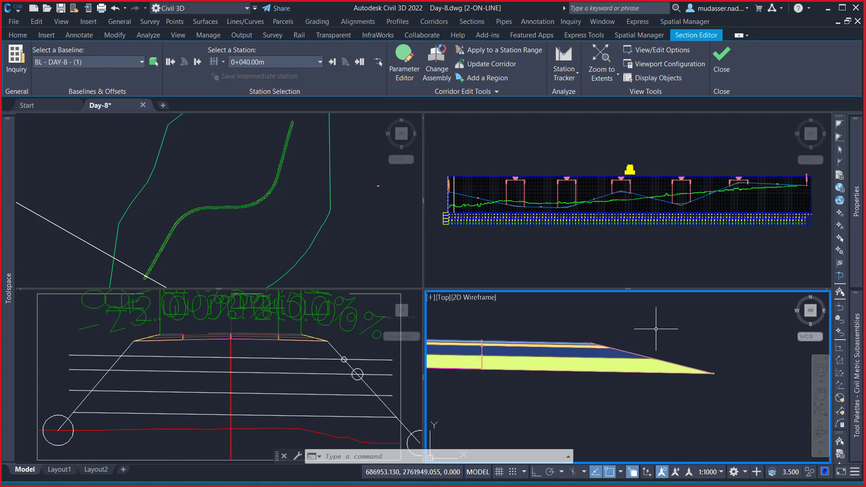
pyautogui.scroll(4, 578, 346)
pyautogui.scroll(4, 576, 346)
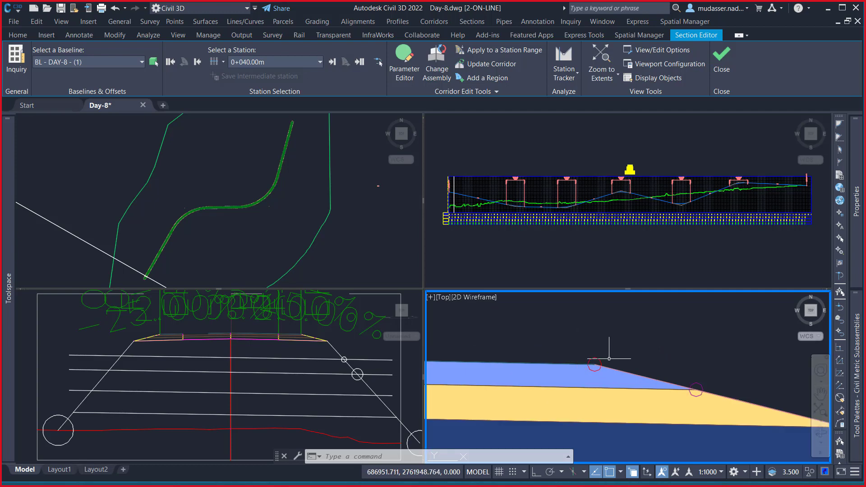
pyautogui.moveTo(600, 360)
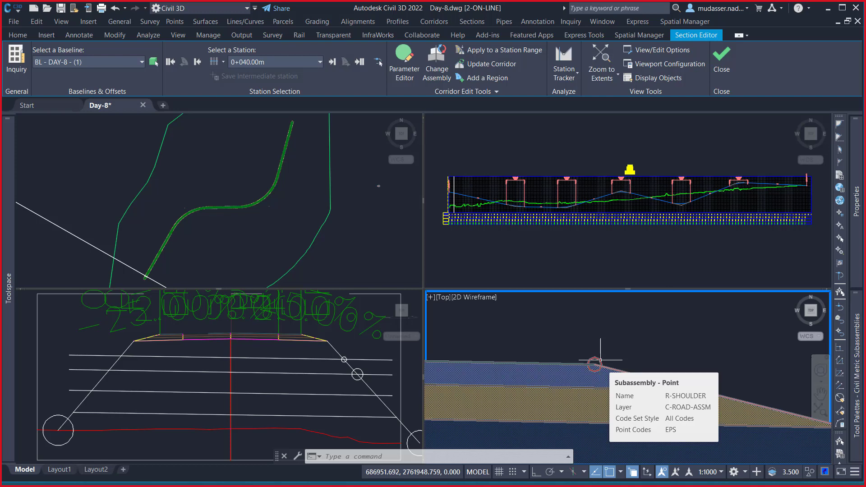
pyautogui.scroll(-5, 601, 360)
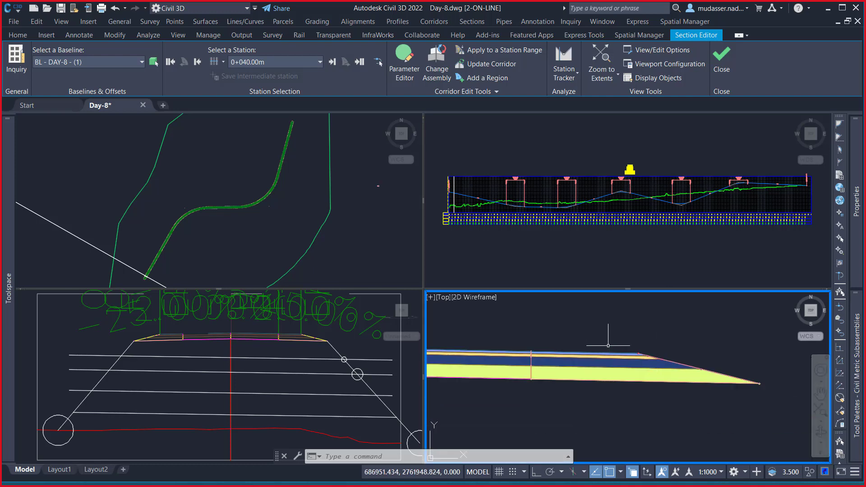
pyautogui.scroll(4, 608, 346)
pyautogui.scroll(2, 512, 384)
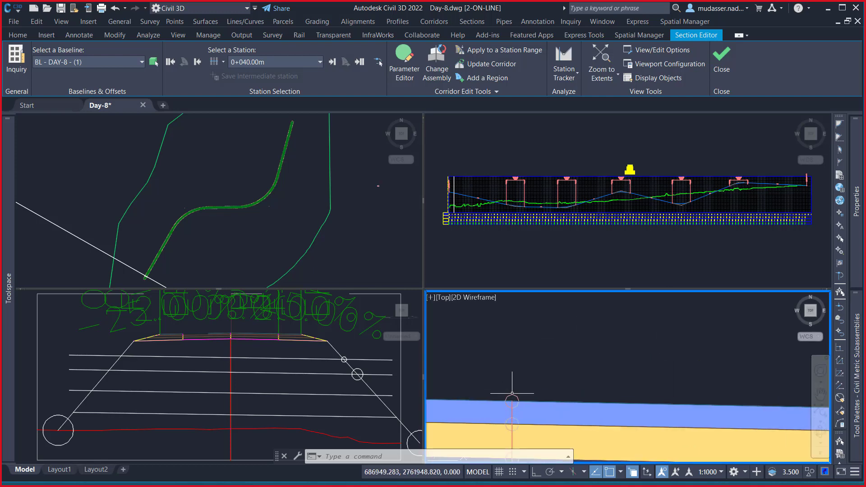
pyautogui.moveTo(512, 394)
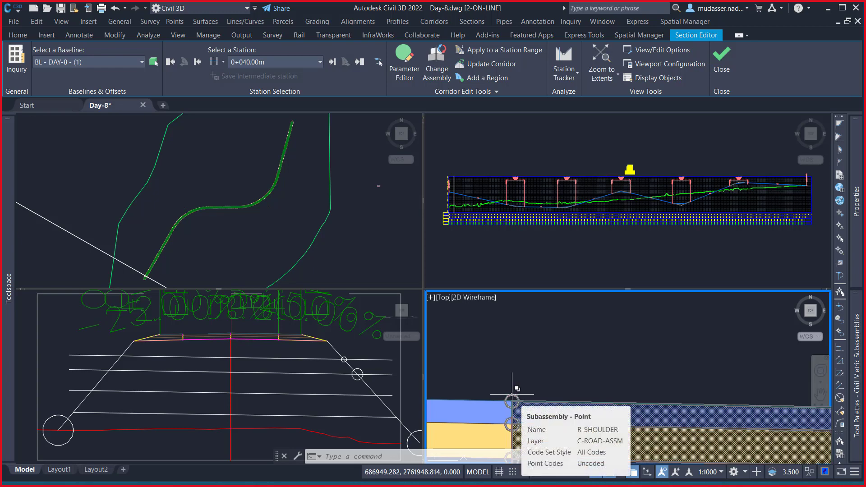
# Send the R-Lane-Day-8 subassembly to the back of the display order and check the point code at its outer top edge
pyautogui.scroll(3, 512, 394)
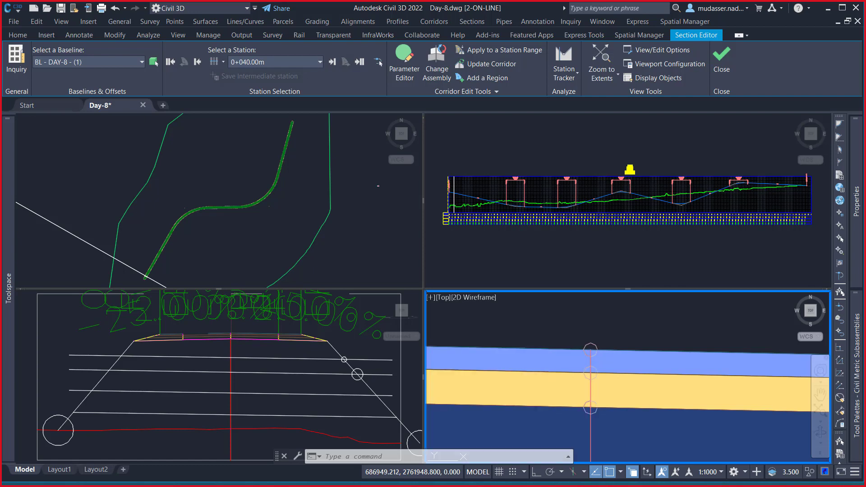
pyautogui.click(559, 349)
pyautogui.rightClick(560, 339)
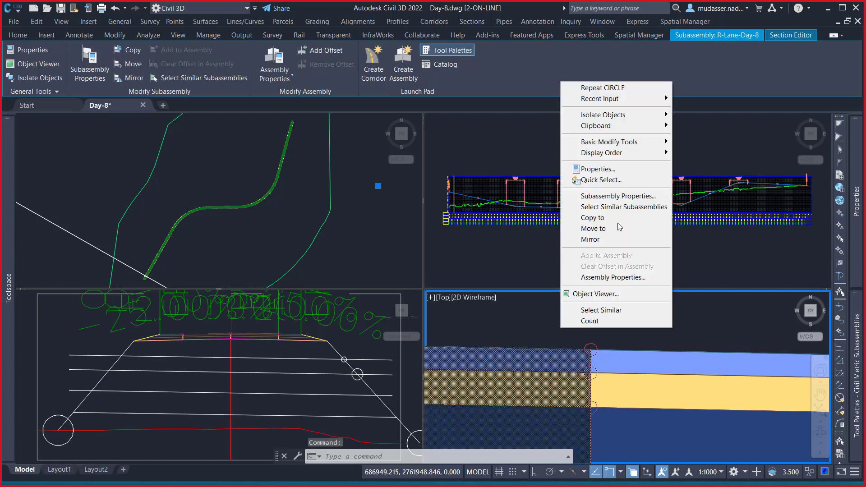
pyautogui.moveTo(660, 155)
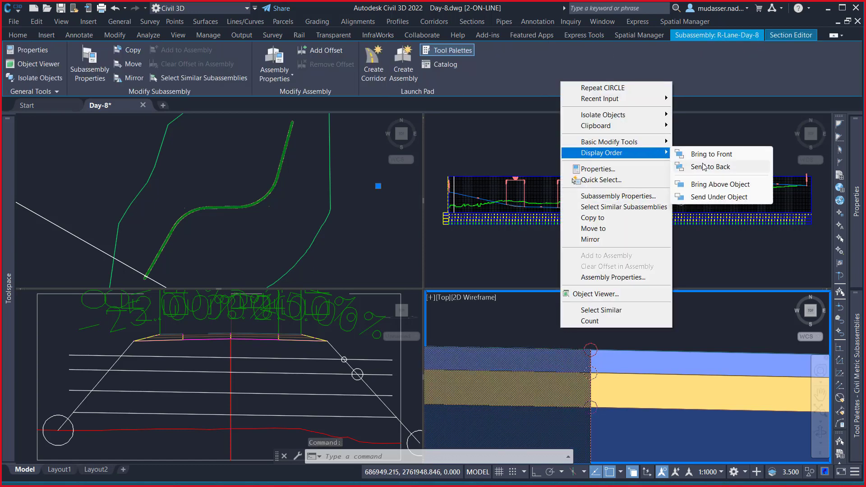
pyautogui.click(717, 167)
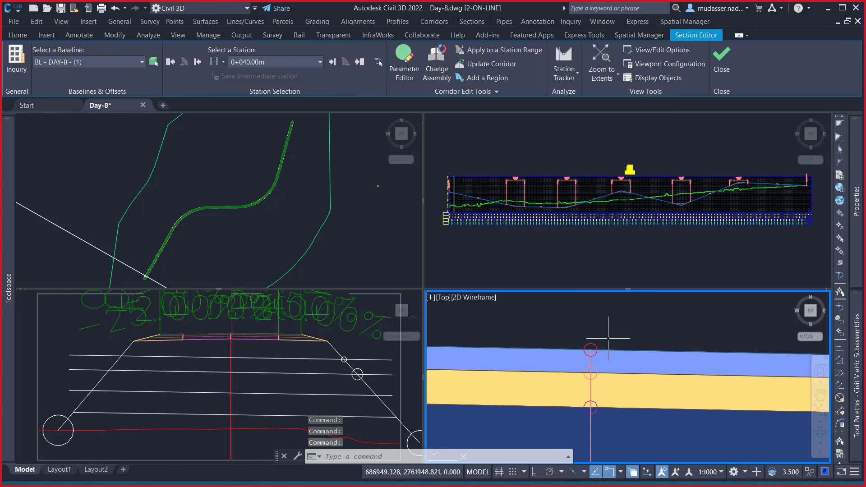
pyautogui.moveTo(592, 341)
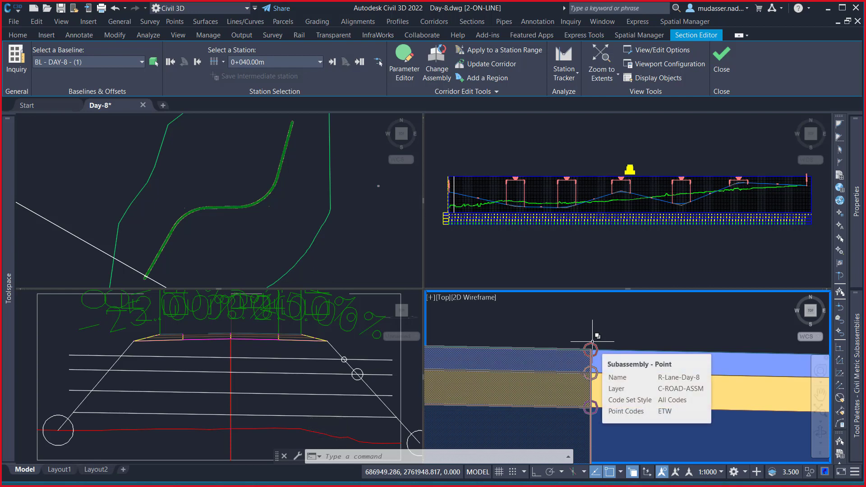
# Check the point code at the lane's inner top edge on the assembly centerline
pyautogui.scroll(-2, 598, 322)
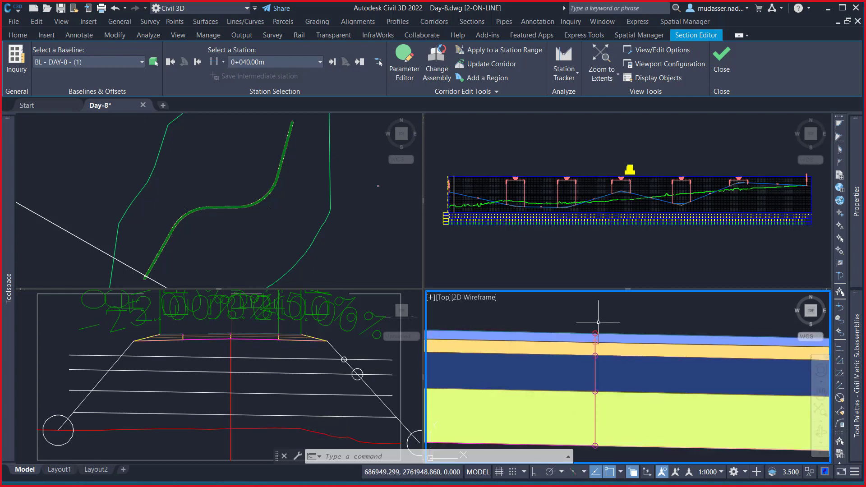
pyautogui.scroll(-4, 595, 327)
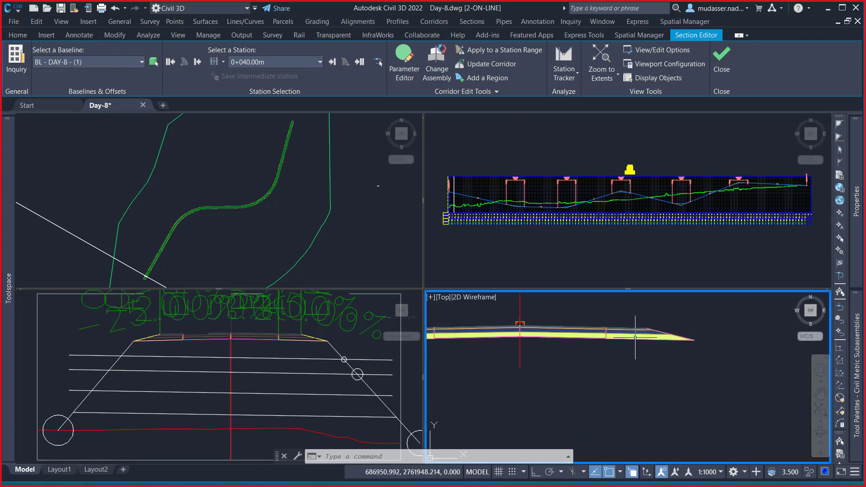
pyautogui.scroll(3, 551, 343)
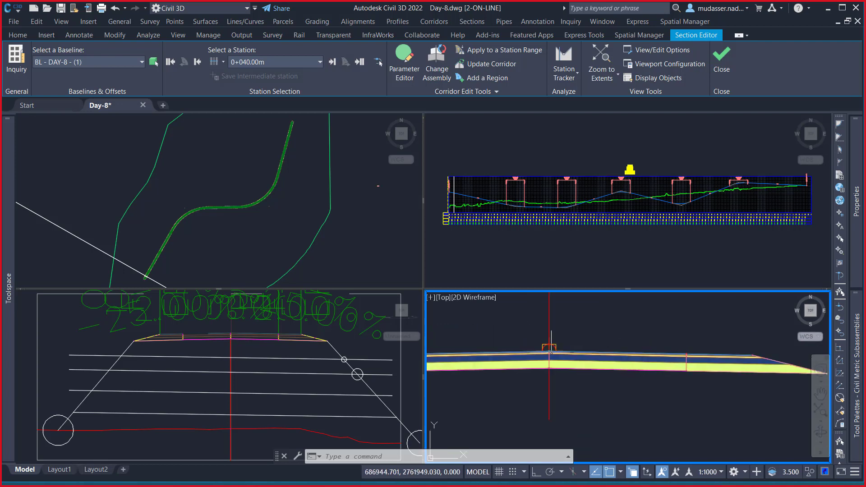
pyautogui.scroll(5, 547, 348)
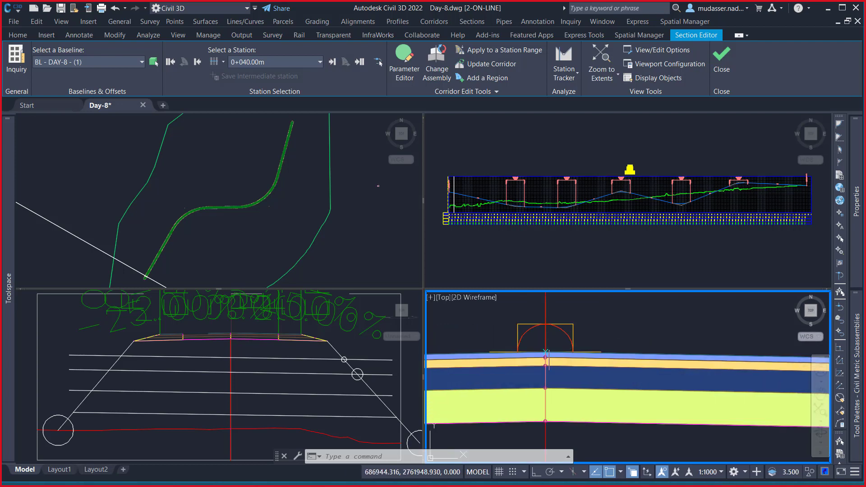
pyautogui.scroll(-1, 548, 350)
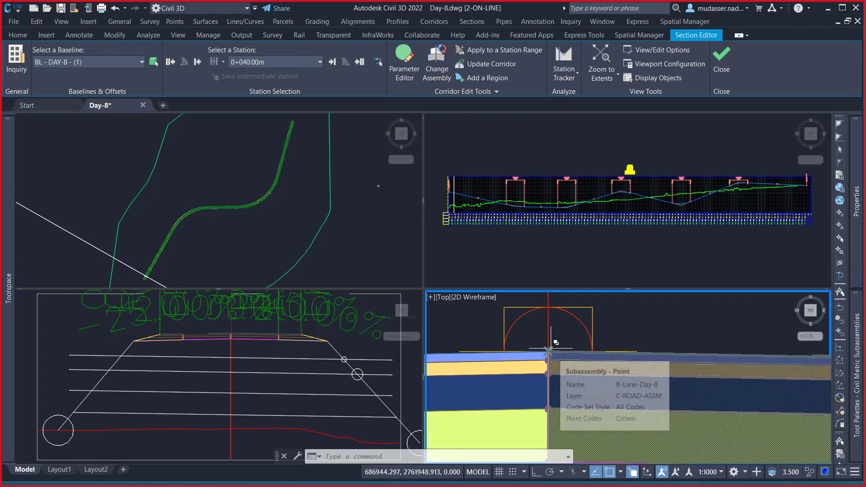
# Recheck the upper layer points at the lane's outer edge, where it meets the right shoulder
pyautogui.scroll(-3, 533, 349)
pyautogui.scroll(-2, 533, 349)
pyautogui.scroll(4, 598, 343)
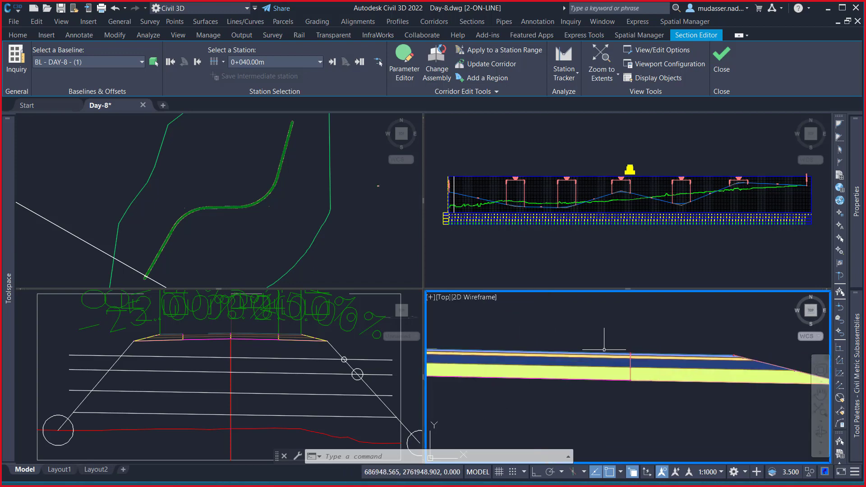
pyautogui.scroll(4, 632, 360)
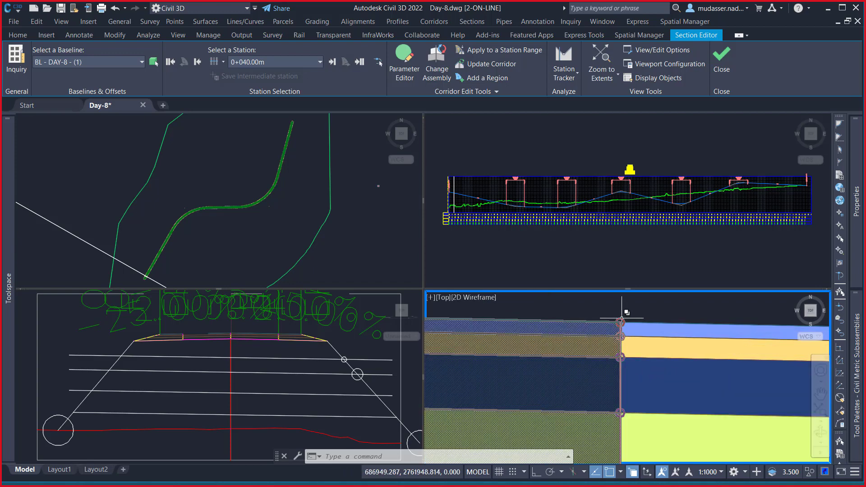
pyautogui.moveTo(622, 318)
pyautogui.scroll(2, 622, 319)
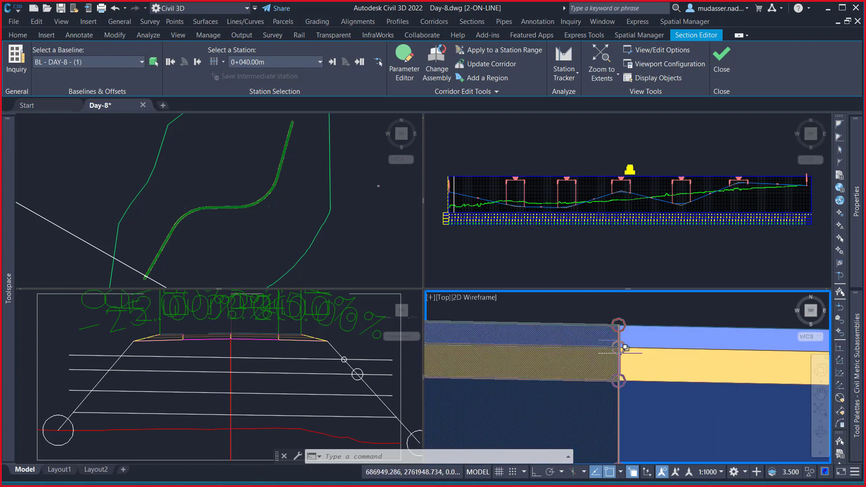
# Examine the codes down the lane's outer edge, from the pavement layers through the base to the lowest corner point
pyautogui.moveTo(621, 332); pyautogui.dragTo(608, 312, button='middle')
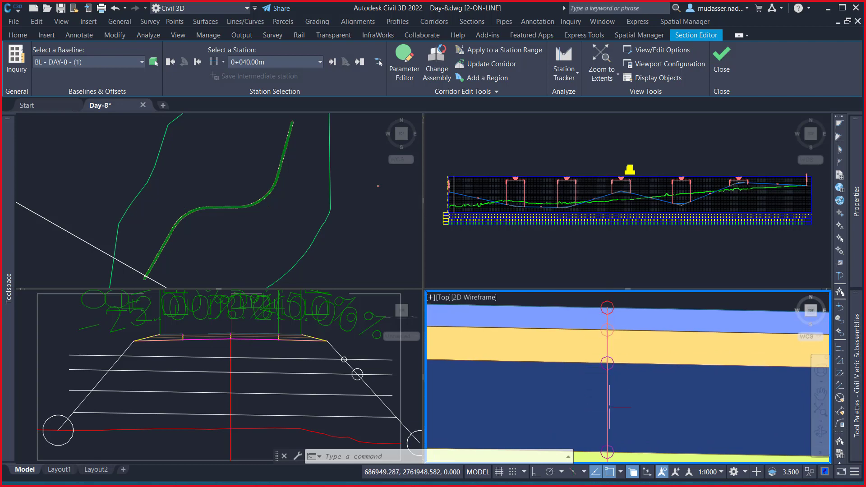
pyautogui.moveTo(610, 414); pyautogui.dragTo(606, 436, button='middle')
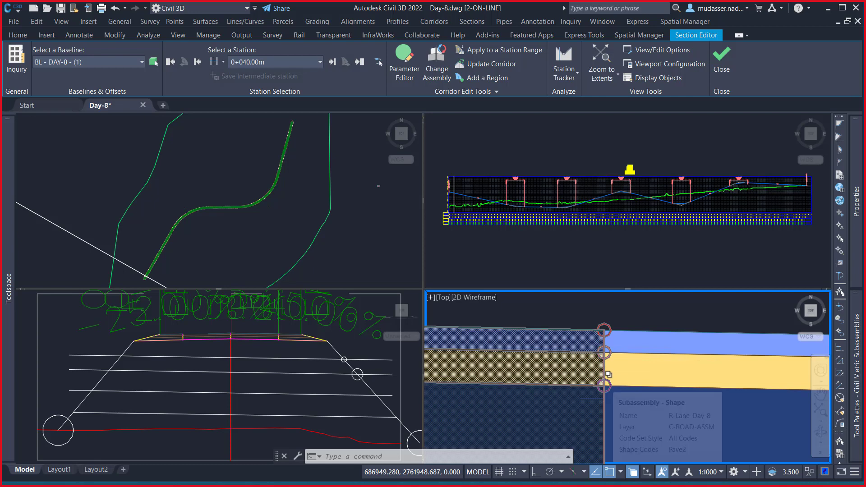
pyautogui.scroll(4, 607, 379)
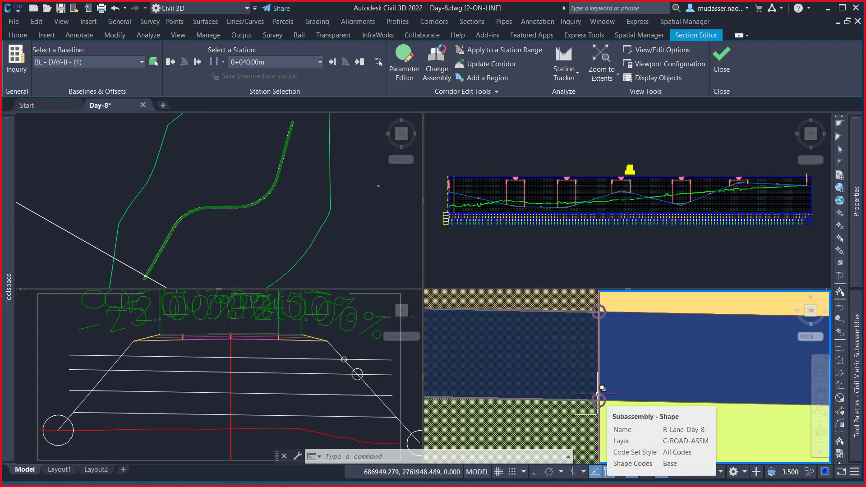
pyautogui.scroll(-4, 600, 348)
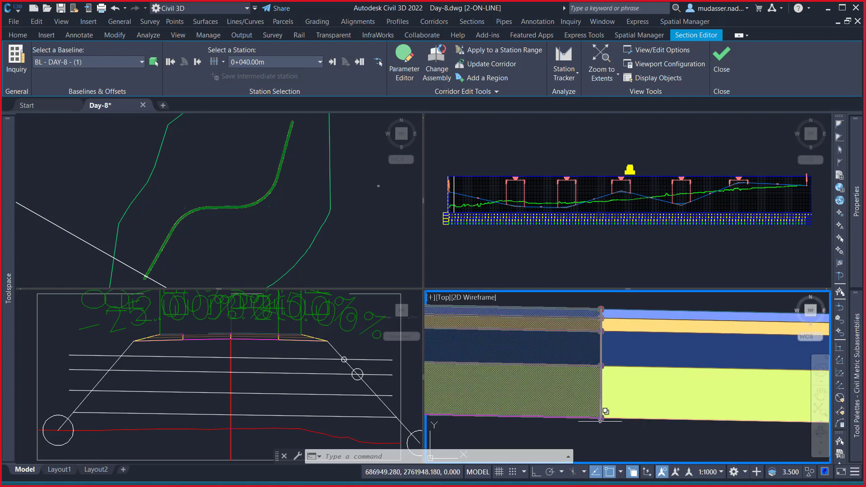
pyautogui.scroll(2, 598, 422)
pyautogui.scroll(2, 598, 423)
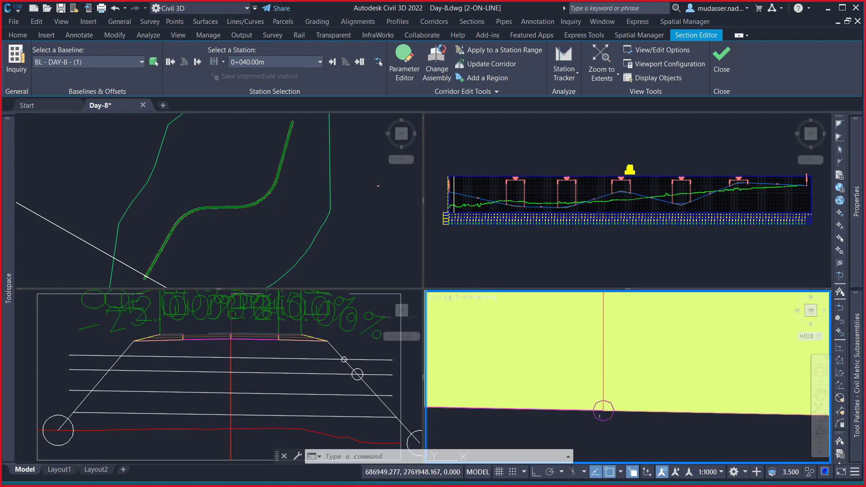
pyautogui.moveTo(603, 420)
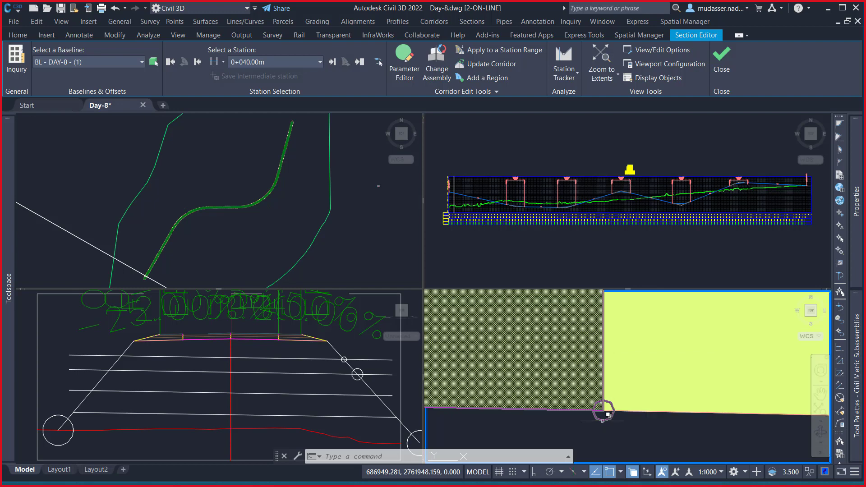
pyautogui.press('Escape')
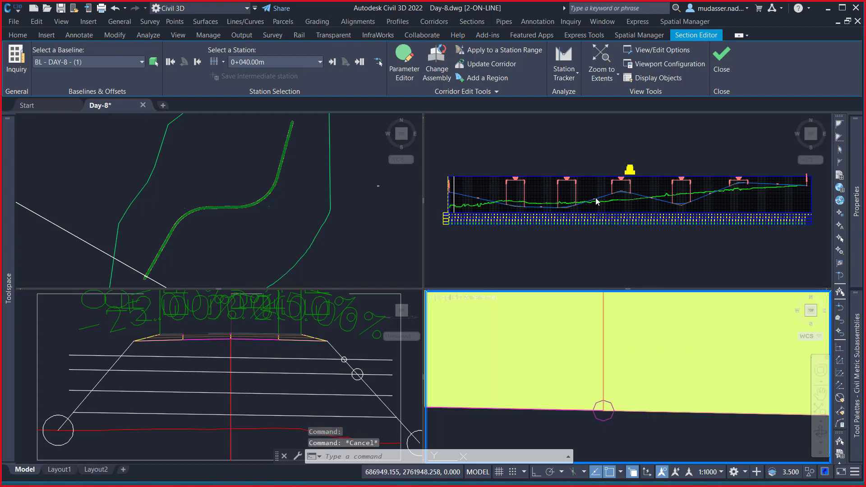
# Close the section editor and return to the corridor plan around station 0+020
pyautogui.click(715, 61)
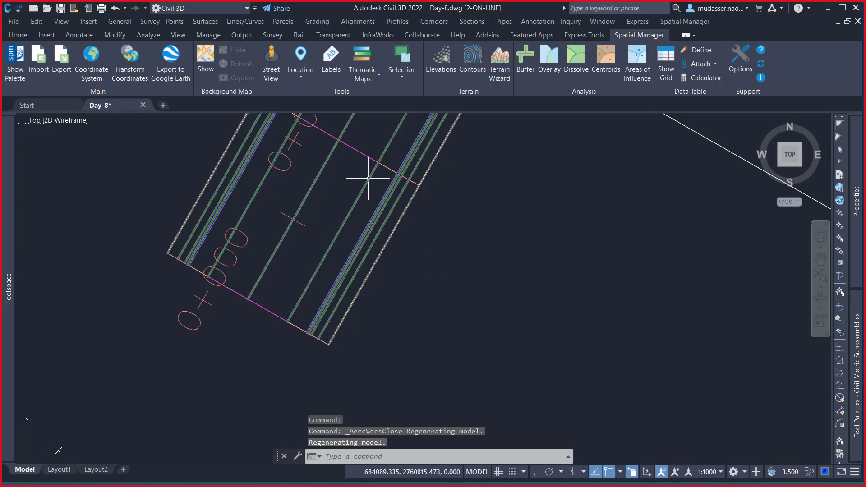
pyautogui.scroll(3, 321, 253)
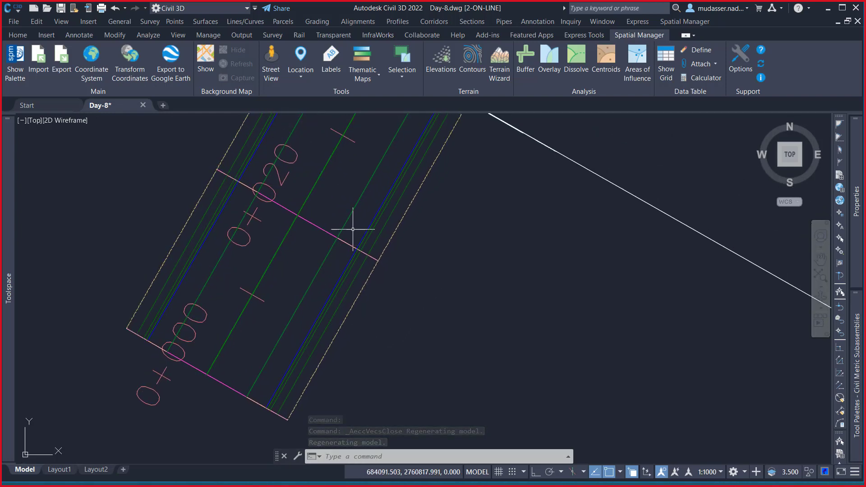
pyautogui.moveTo(361, 217); pyautogui.dragTo(336, 281, button='middle')
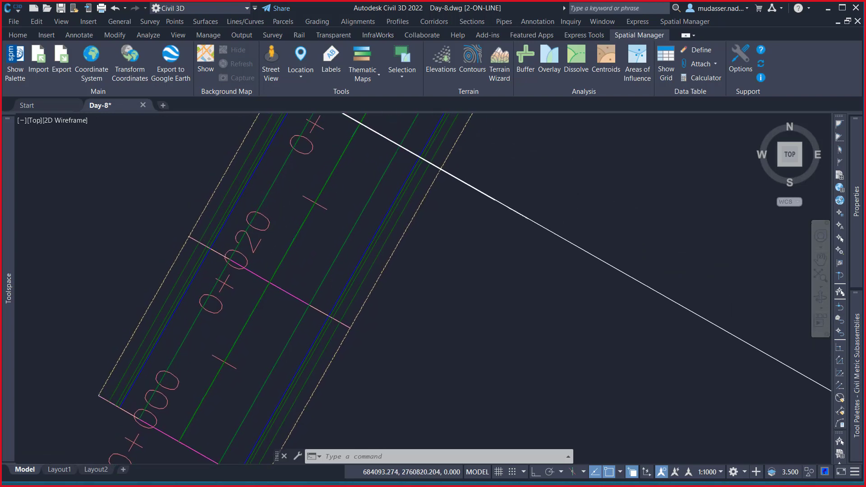
pyautogui.moveTo(337, 282)
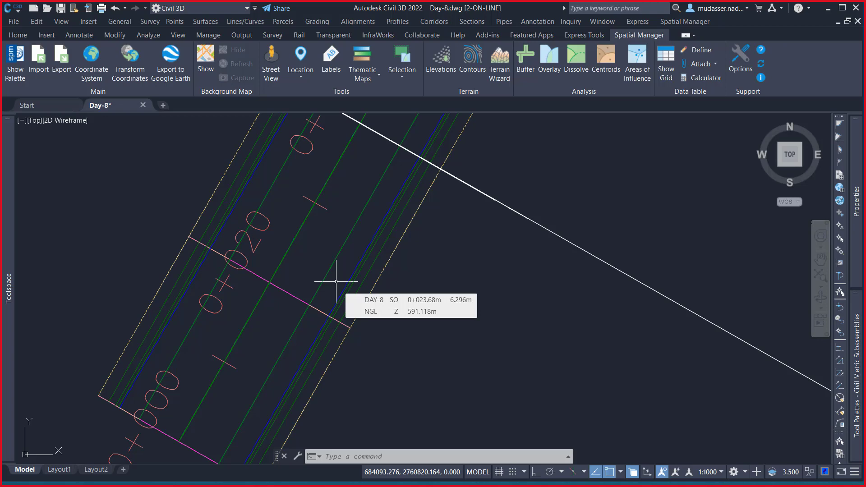
# Erase the very long white line that crosses the corridor at station 0+040 and extends past the surface boundary
pyautogui.scroll(-6, 336, 280)
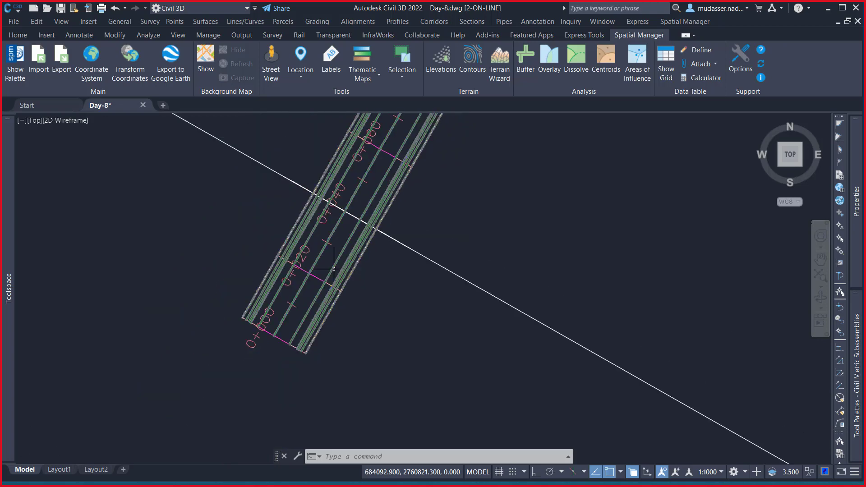
pyautogui.scroll(-3, 498, 293)
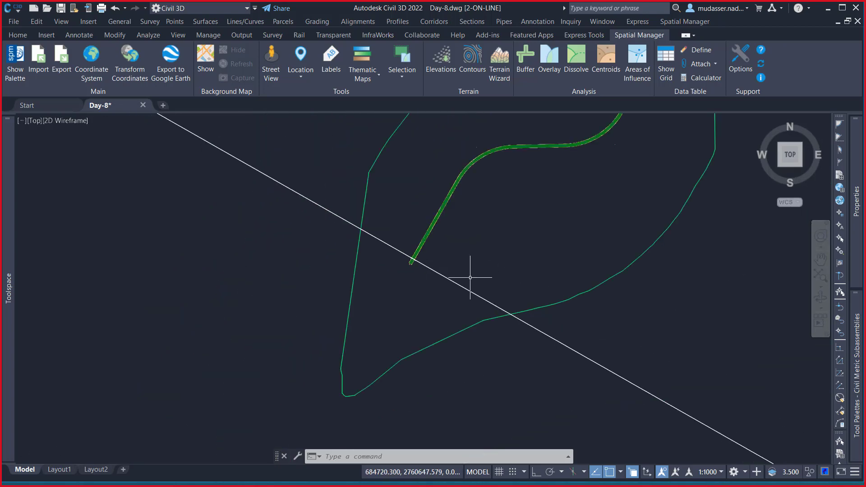
pyautogui.scroll(-3, 474, 283)
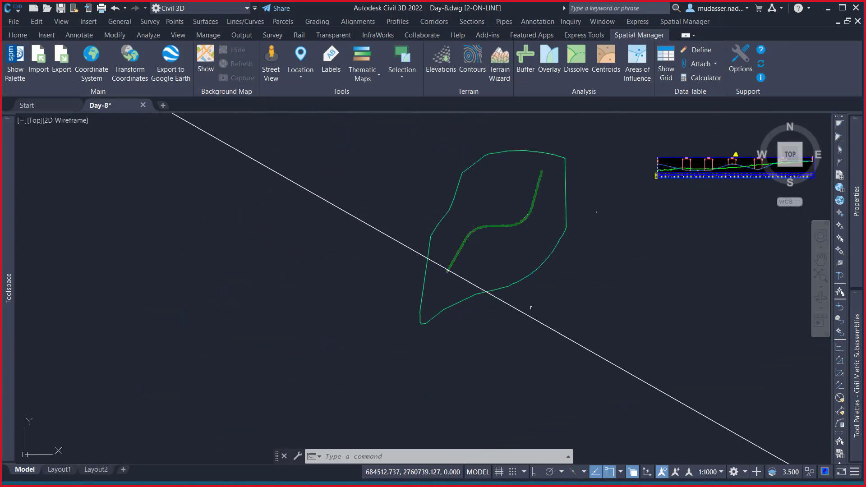
pyautogui.click(553, 342)
pyautogui.click(553, 341)
pyautogui.press('Delete')
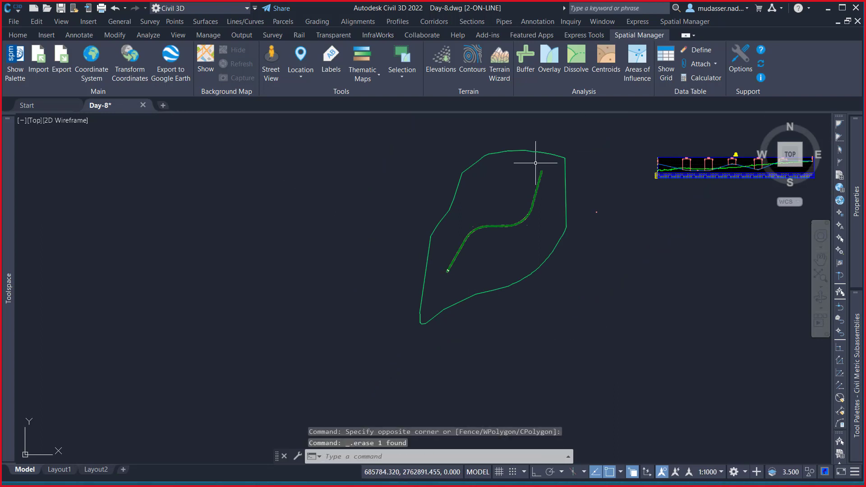
# Erase the overlapping white sketch lines across the corridor at station 0+040 one after another
pyautogui.scroll(2, 436, 268)
pyautogui.scroll(5, 435, 269)
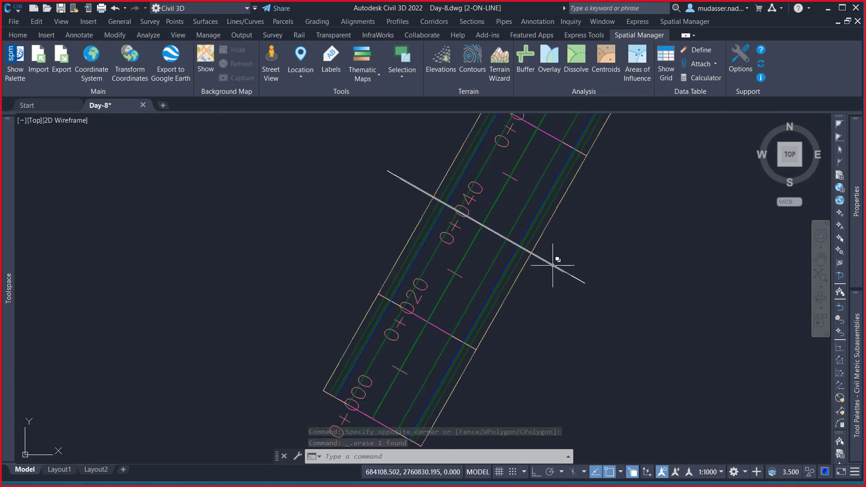
pyautogui.click(555, 263)
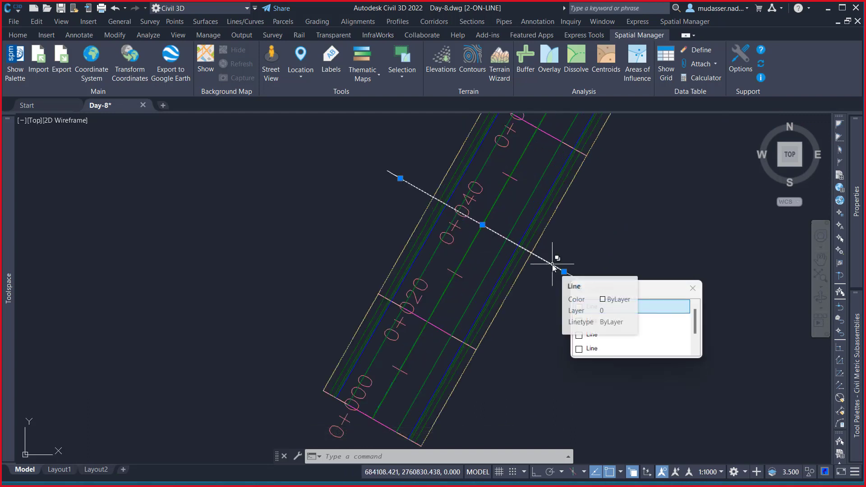
pyautogui.press('Delete')
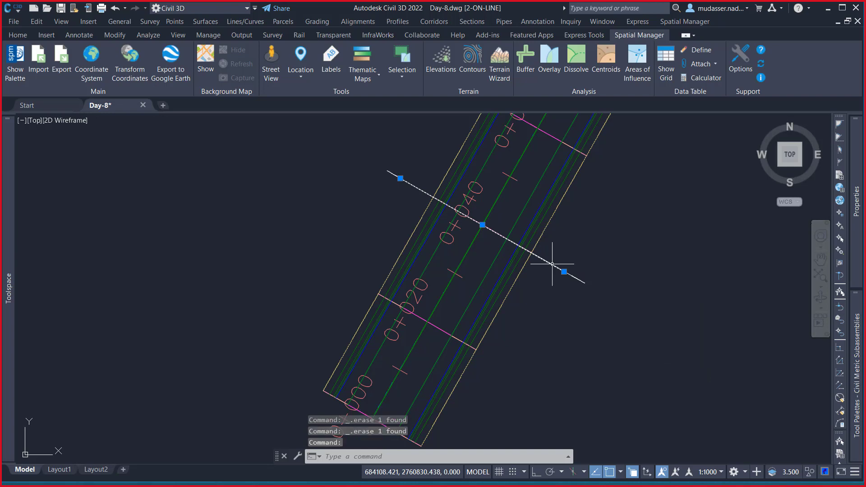
pyautogui.press('Delete')
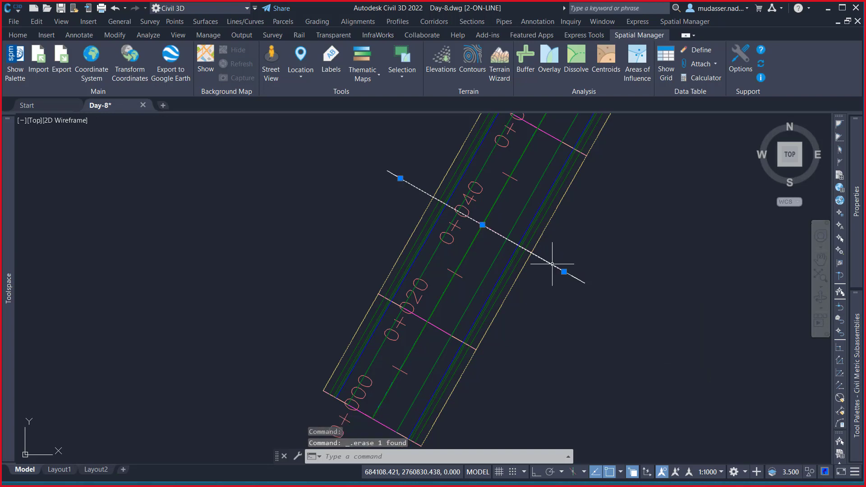
pyautogui.press('Delete')
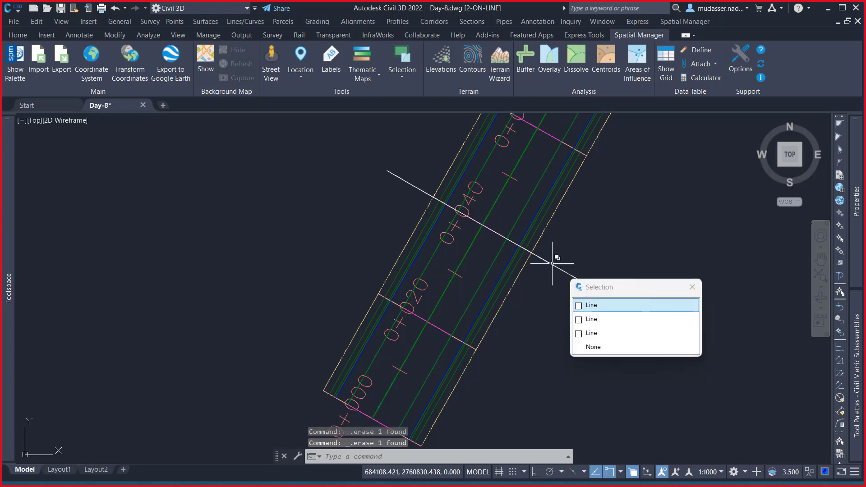
# Select the remaining sketch lines just beyond the corridor's right edge at station 0+040 together and erase them
pyautogui.click(561, 261)
pyautogui.click(546, 285)
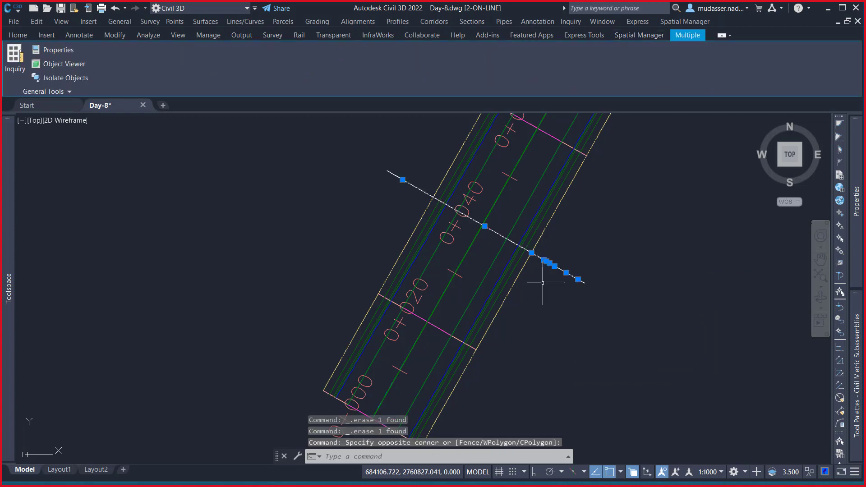
pyautogui.press('Delete')
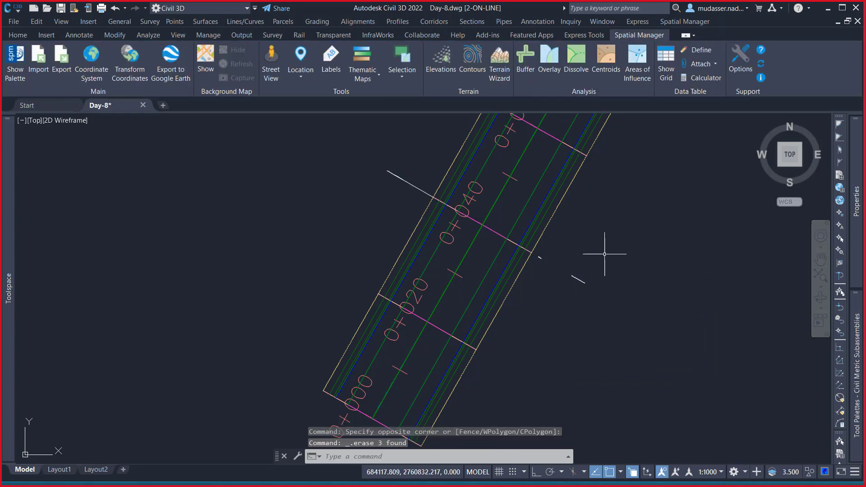
# Erase the leftover white sketch lines on both sides of the corridor at station 0+040
pyautogui.click(605, 254)
pyautogui.click(574, 287)
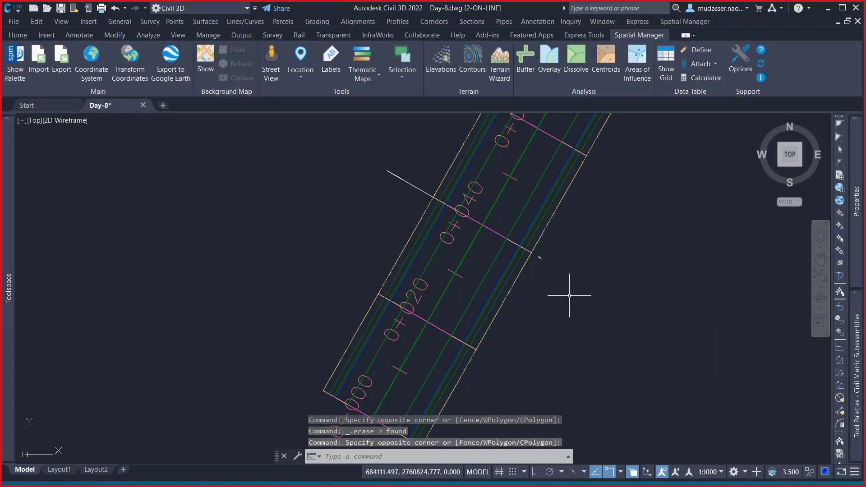
pyautogui.press('Delete')
pyautogui.click(401, 151)
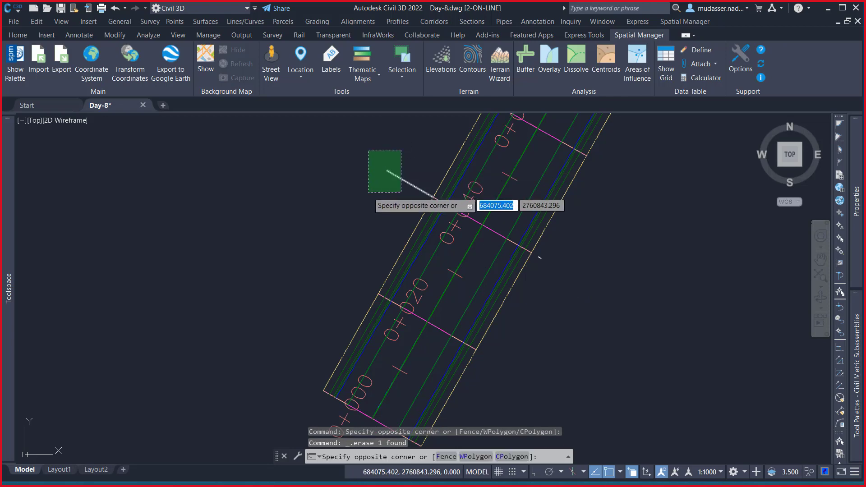
pyautogui.click(368, 192)
pyautogui.press('Delete')
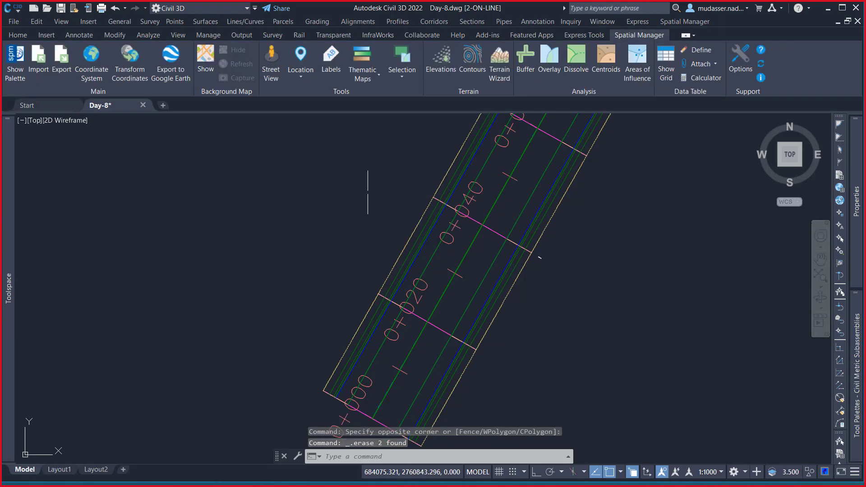
# Erase the last tiny white line fragment just outside the corridor's right edge at station 0+040
pyautogui.scroll(2, 546, 253)
pyautogui.click(536, 257)
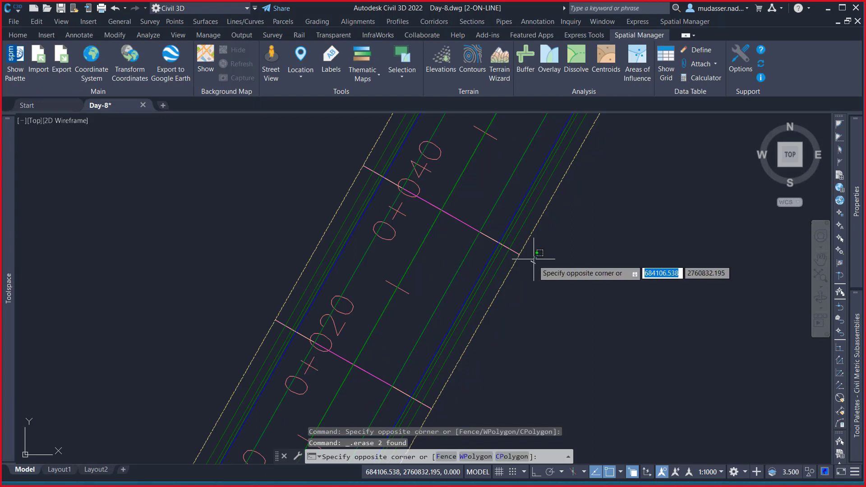
pyautogui.click(533, 263)
pyautogui.press('Delete')
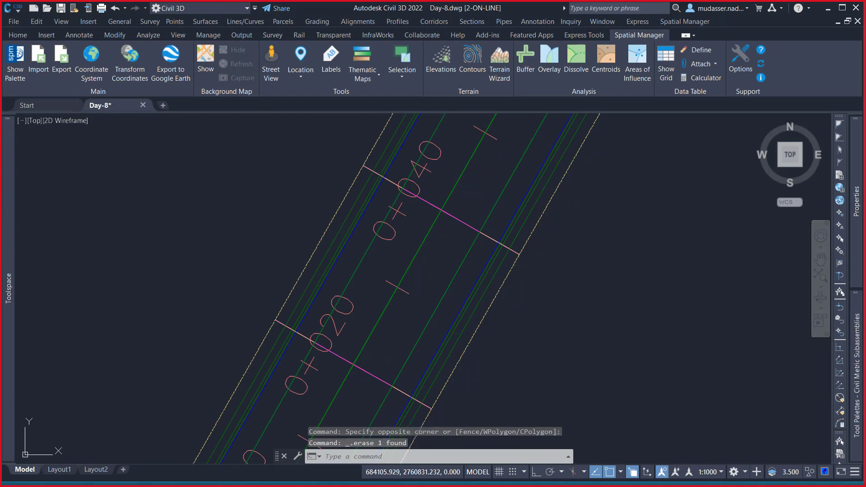
# Go to the assembly beyond the surface boundary and inspect the point code below its crown on the right lane
pyautogui.scroll(-6, 387, 199)
pyautogui.scroll(-4, 388, 210)
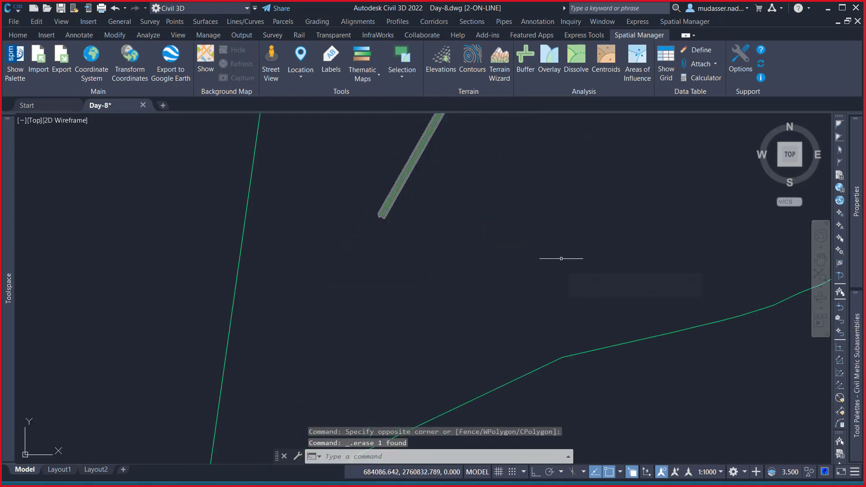
pyautogui.moveTo(500, 267); pyautogui.dragTo(337, 307, button='middle')
pyautogui.scroll(-4, 368, 259)
pyautogui.moveTo(571, 251); pyautogui.dragTo(340, 315, button='middle')
pyautogui.scroll(-2, 361, 280)
pyautogui.scroll(2, 421, 219)
pyautogui.scroll(14, 415, 217)
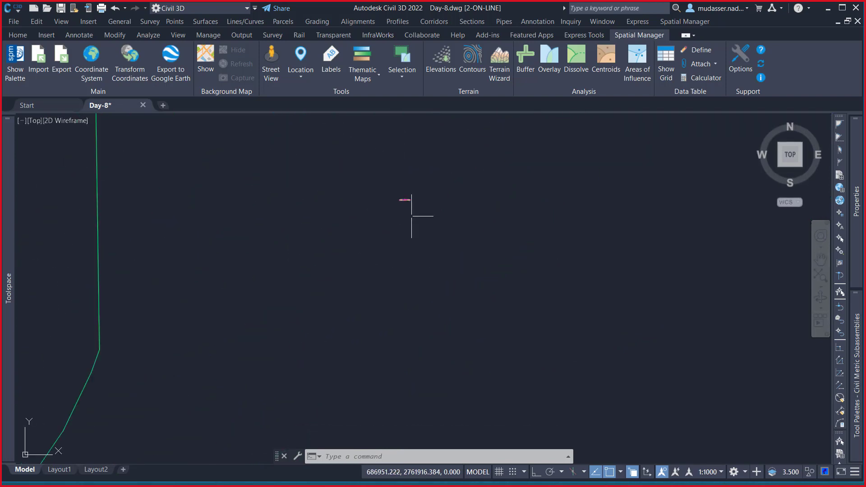
pyautogui.scroll(12, 341, 212)
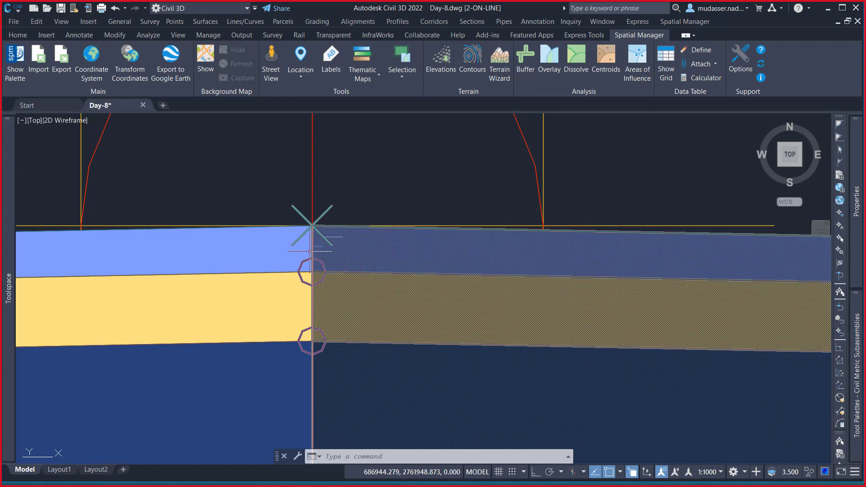
pyautogui.moveTo(313, 253)
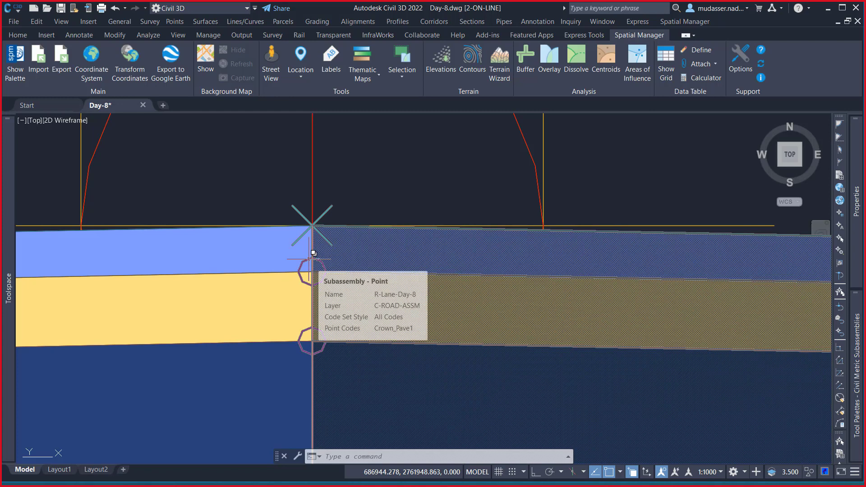
# Draw a single diagonal line rising to the right in the empty area below the assembly
pyautogui.scroll(-10, 314, 253)
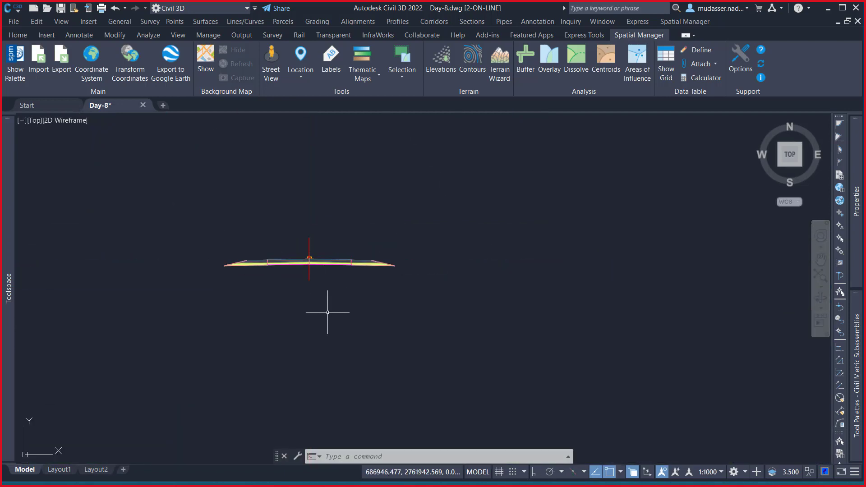
pyautogui.write('l')
pyautogui.press('Return')
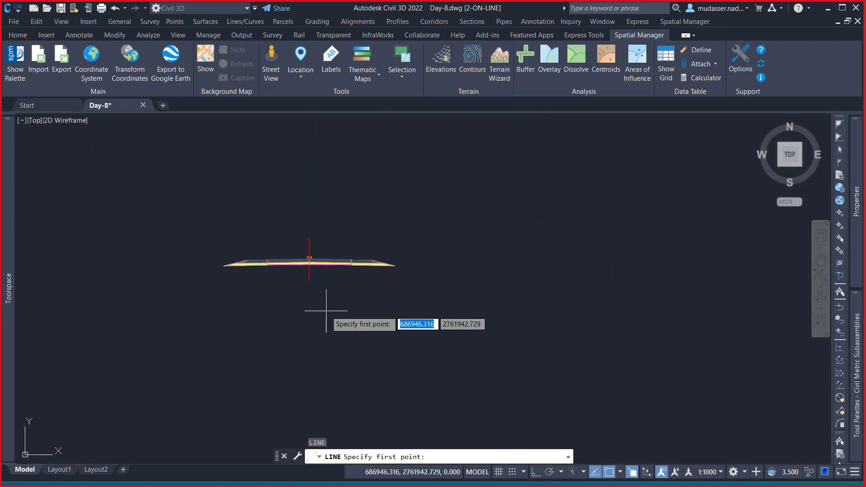
pyautogui.click(361, 356)
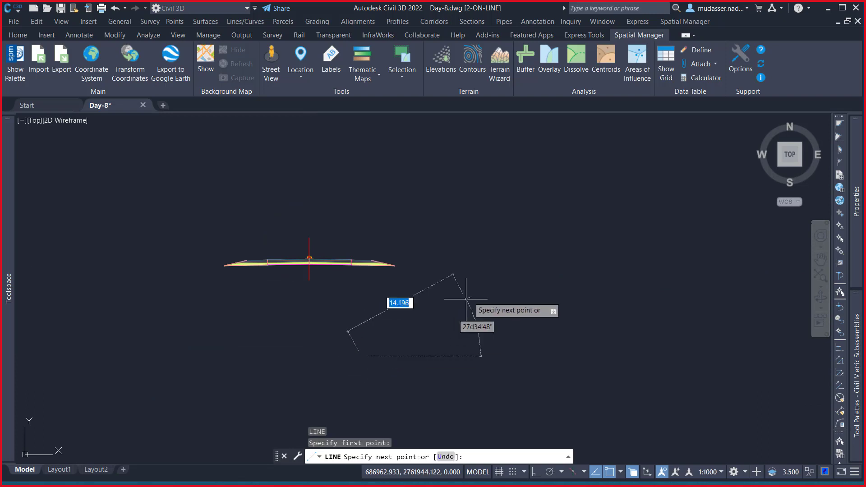
pyautogui.click(491, 278)
pyautogui.press('Return')
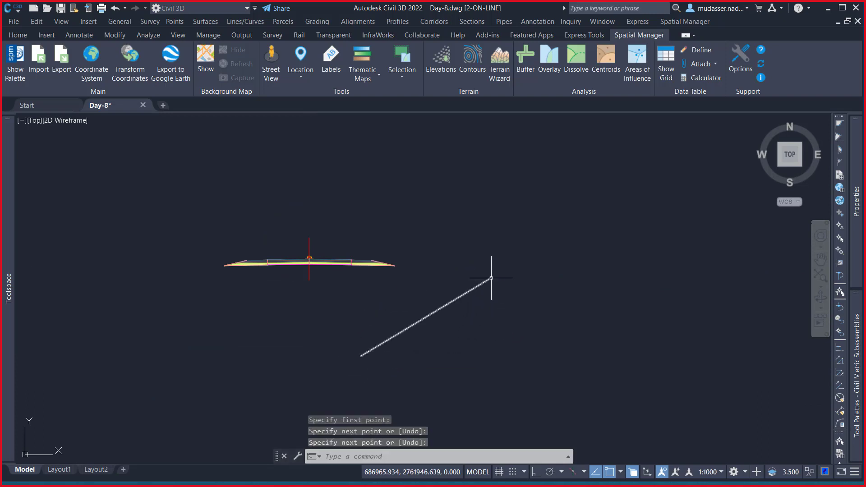
# Set the current object color to Red and draw a line exactly over the white diagonal, endpoint to endpoint
pyautogui.moveTo(856, 242)
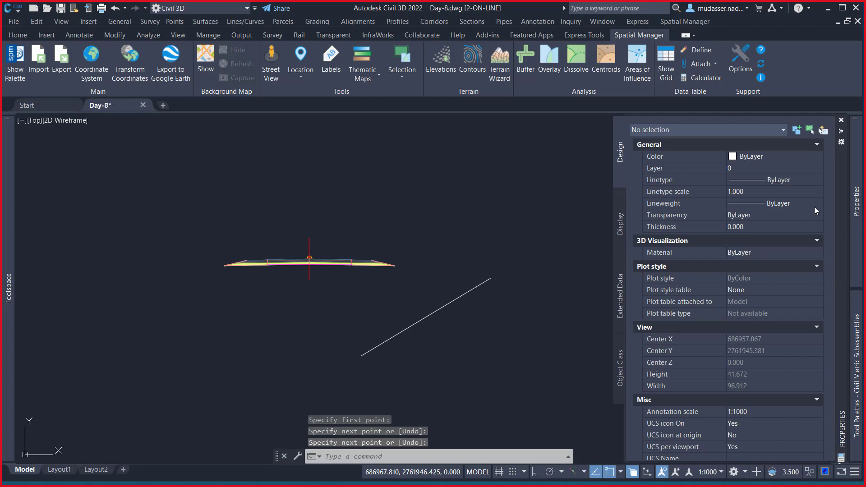
pyautogui.click(776, 158)
pyautogui.click(744, 185)
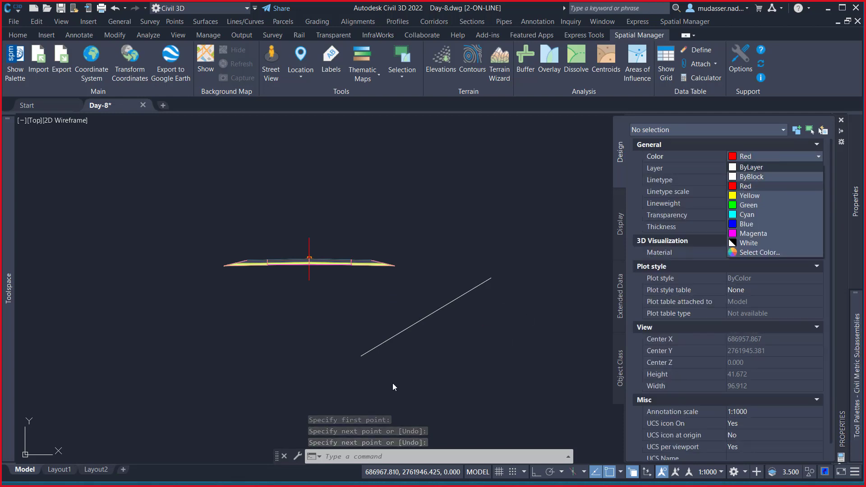
pyautogui.write('l')
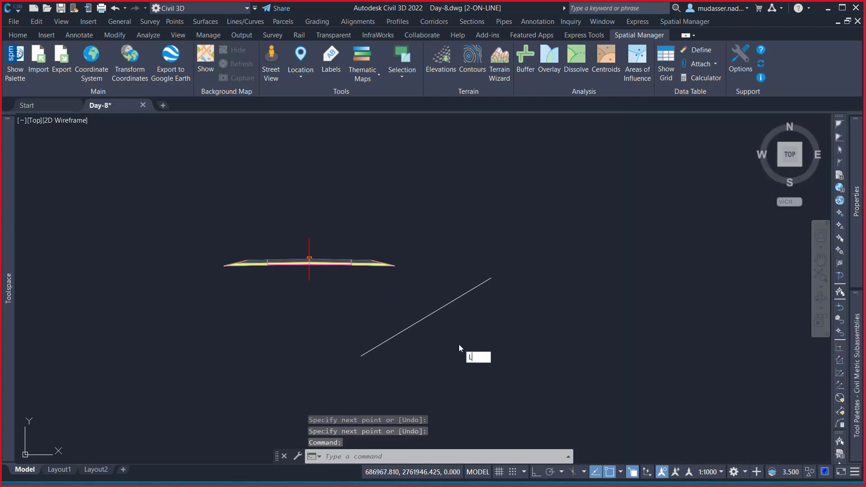
pyautogui.press('Return')
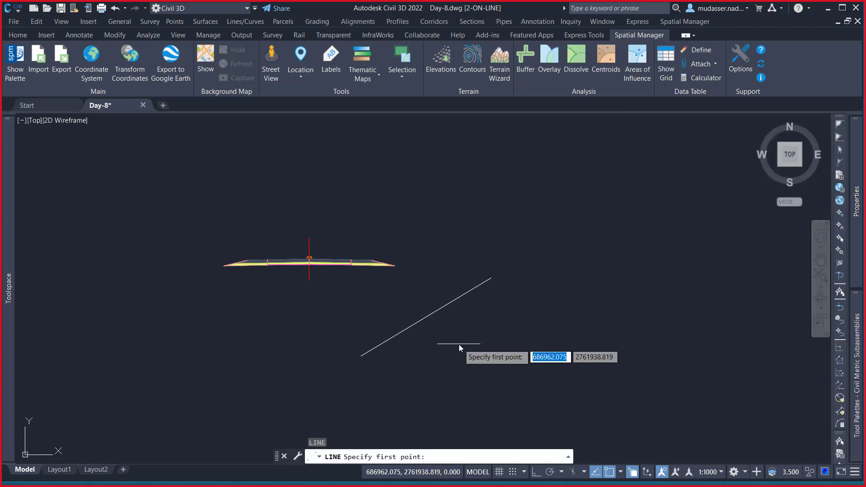
pyautogui.click(361, 356)
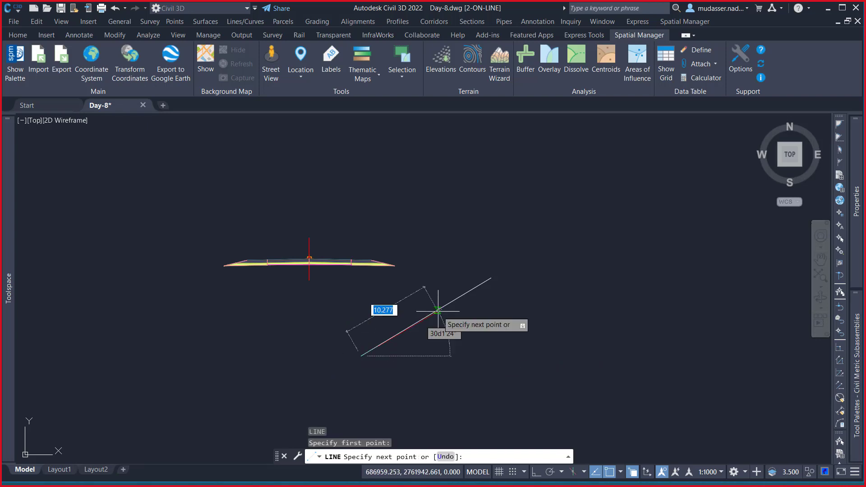
pyautogui.click(491, 278)
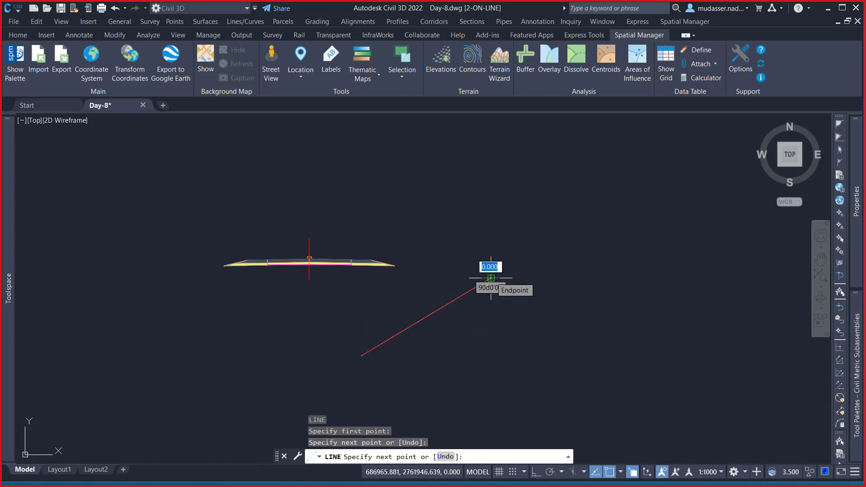
pyautogui.press('Return')
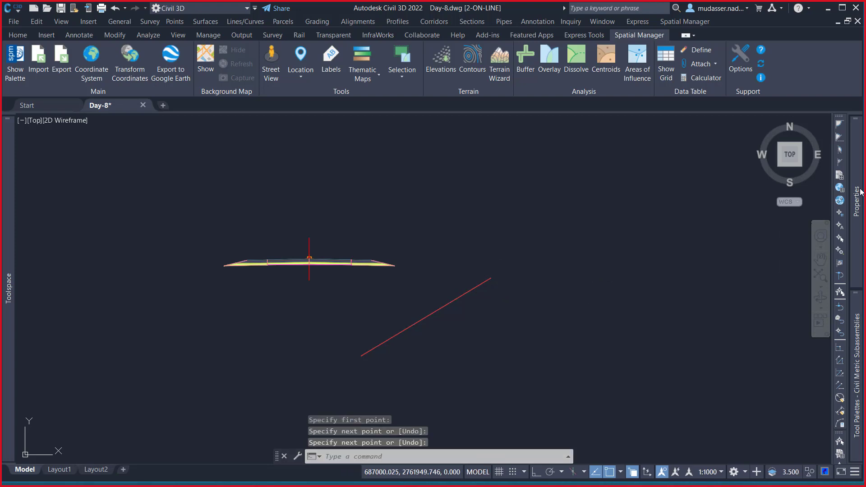
# Set the current object color to Green and draw a third line over the red diagonal between the same endpoints
pyautogui.moveTo(860, 189)
pyautogui.click(789, 159)
pyautogui.click(787, 160)
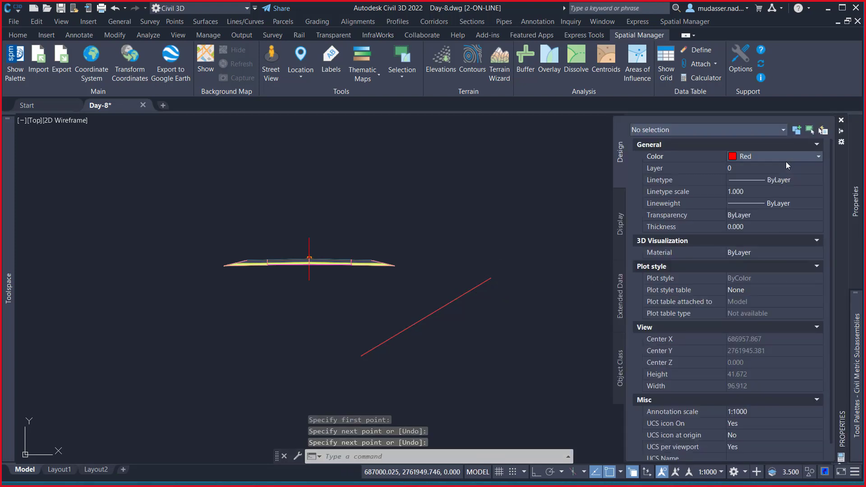
pyautogui.click(782, 160)
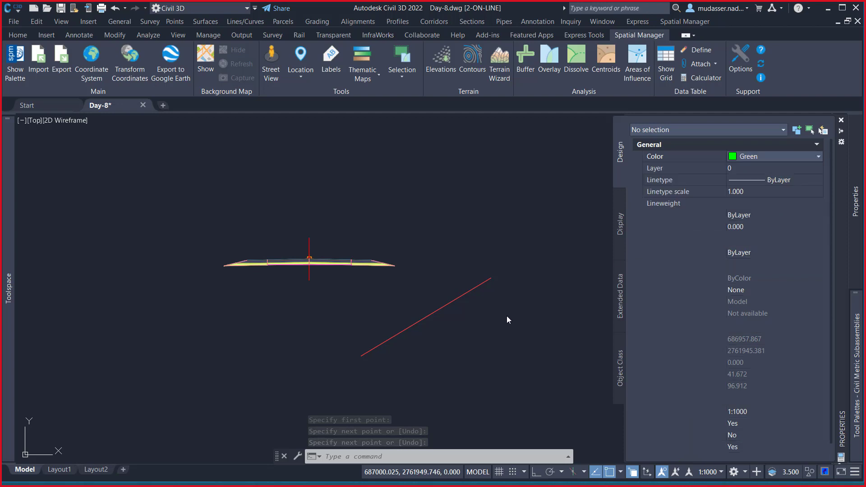
pyautogui.write('l')
pyautogui.press('Return')
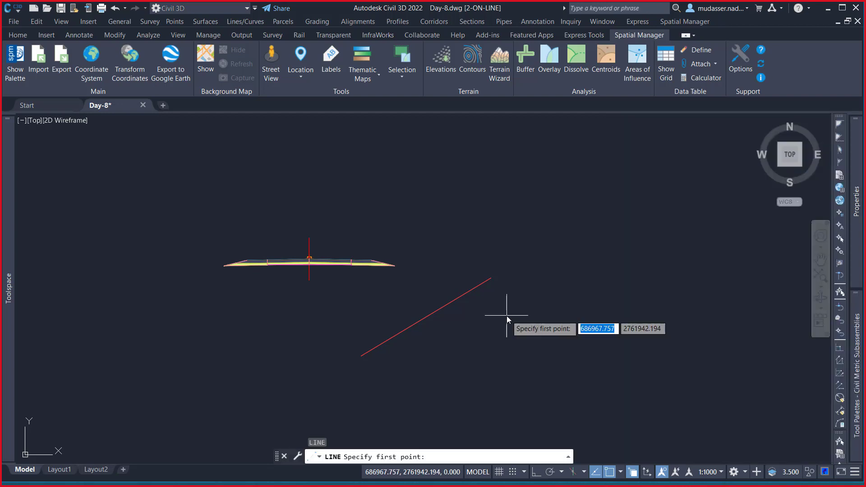
pyautogui.click(361, 356)
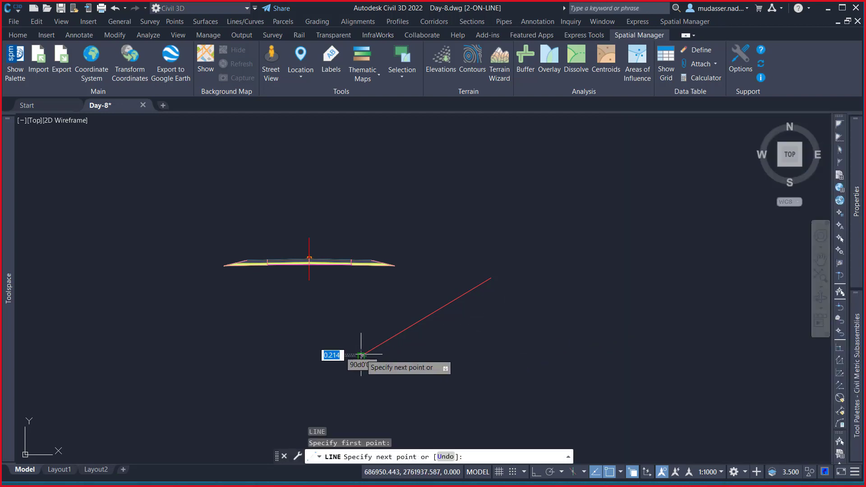
pyautogui.click(490, 278)
pyautogui.press('Return')
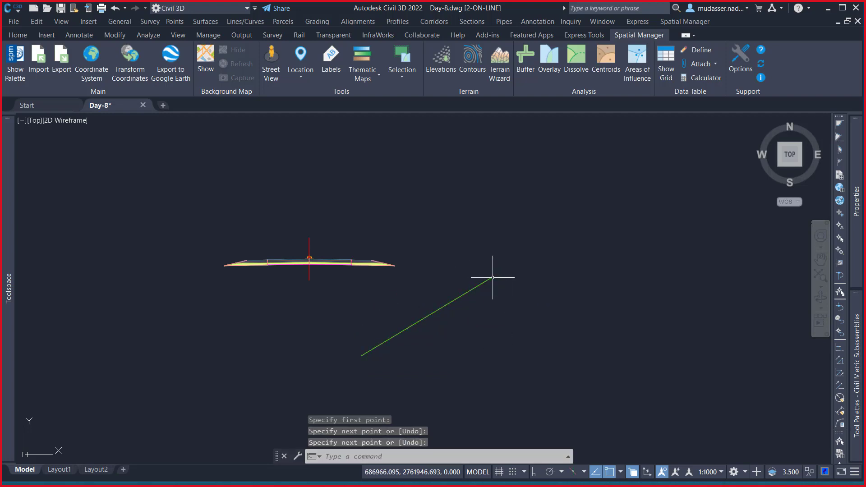
# Pick the white line from the overlapping stack with selection cycling, then select all three coincident lines and erase them
pyautogui.click(458, 298)
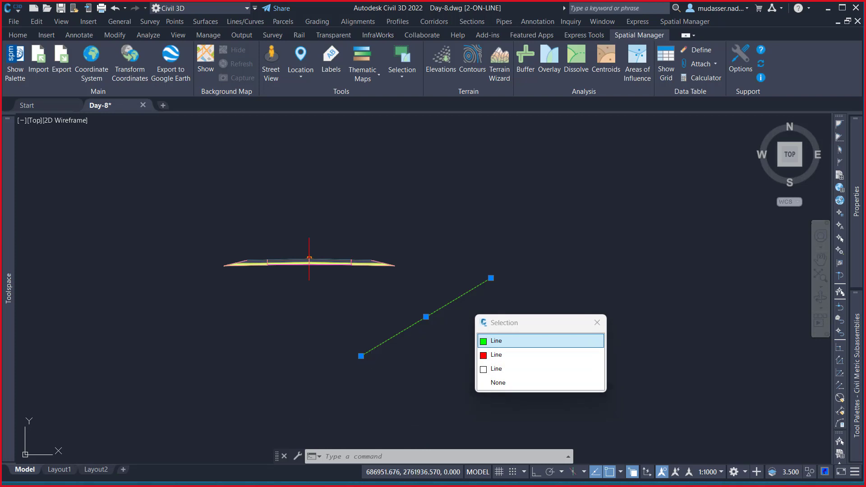
pyautogui.click(484, 373)
pyautogui.click(514, 256)
pyautogui.click(476, 296)
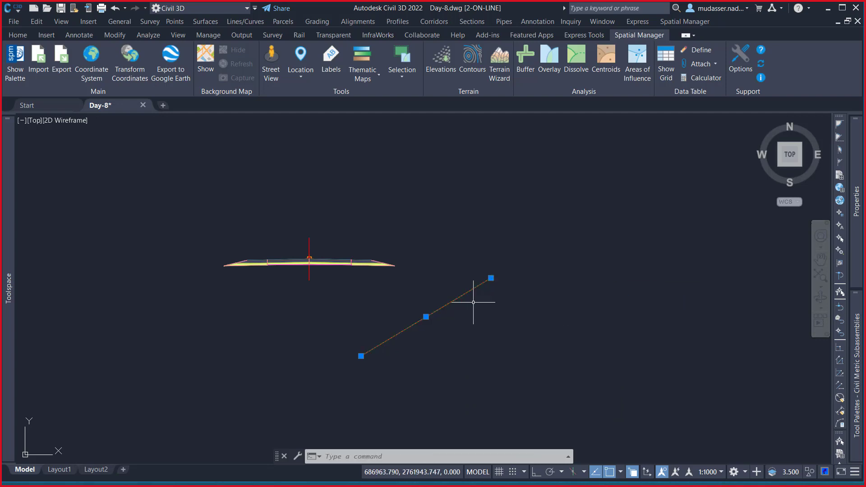
pyautogui.press('Delete')
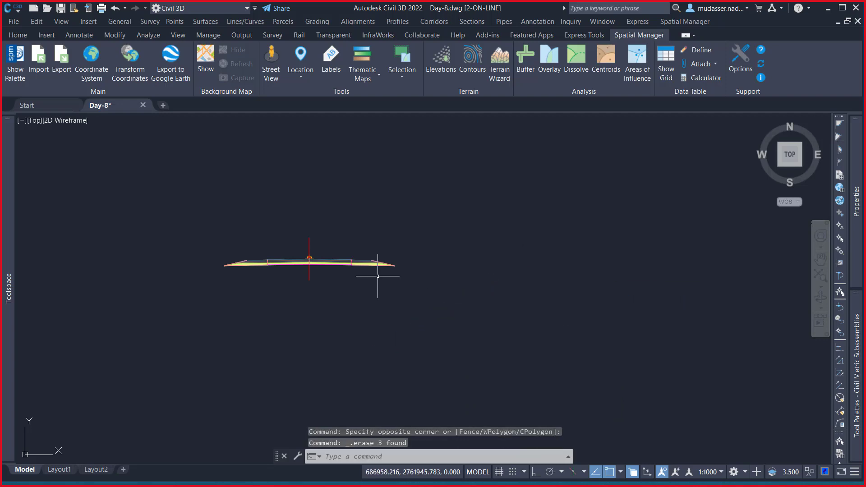
# Inspect the pavement layers and crown of the assembly's left and right lanes
pyautogui.scroll(4, 289, 261)
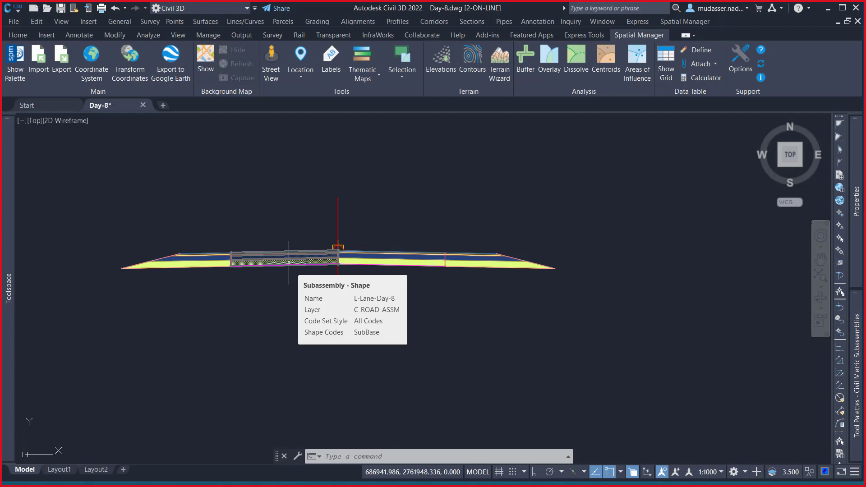
pyautogui.scroll(6, 310, 256)
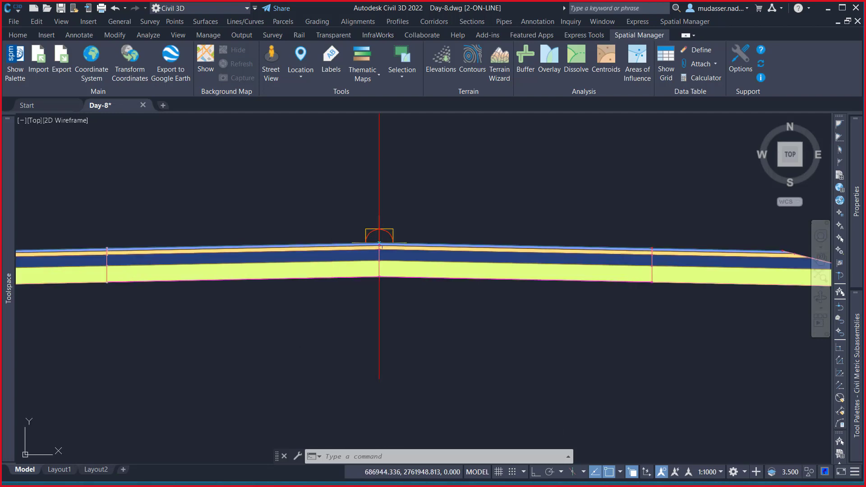
pyautogui.scroll(-7, 382, 246)
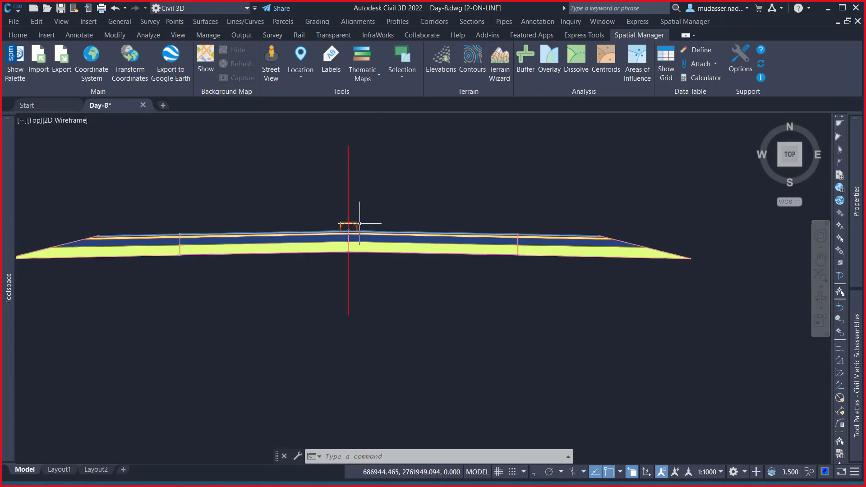
pyautogui.scroll(-1, 357, 224)
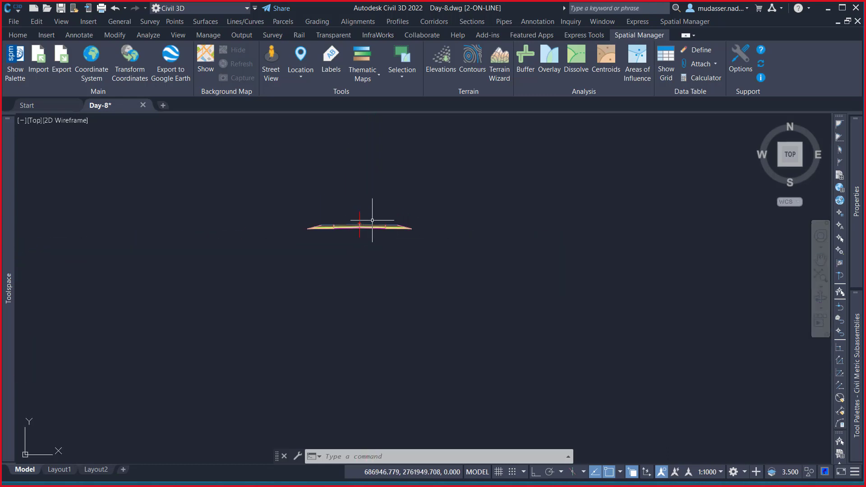
# Select the corridor near station 0+020 and start extracting a polyline from its lane-edge feature lines
pyautogui.click(25, 36)
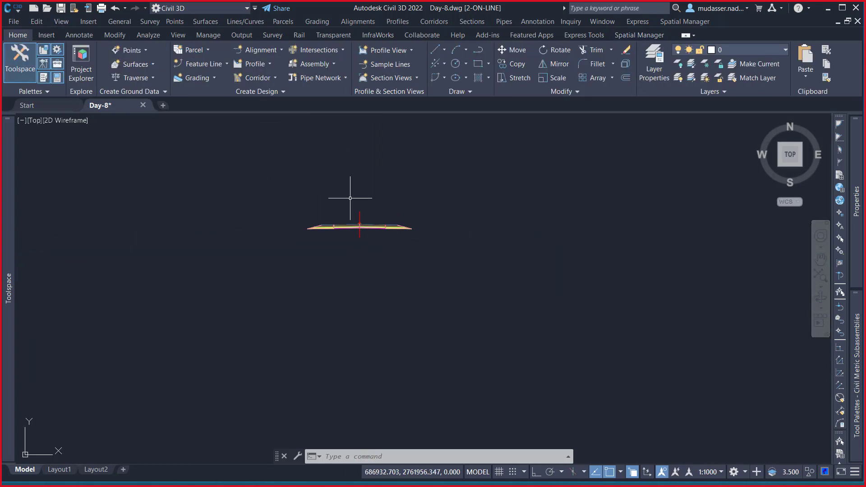
pyautogui.scroll(-12, 410, 227)
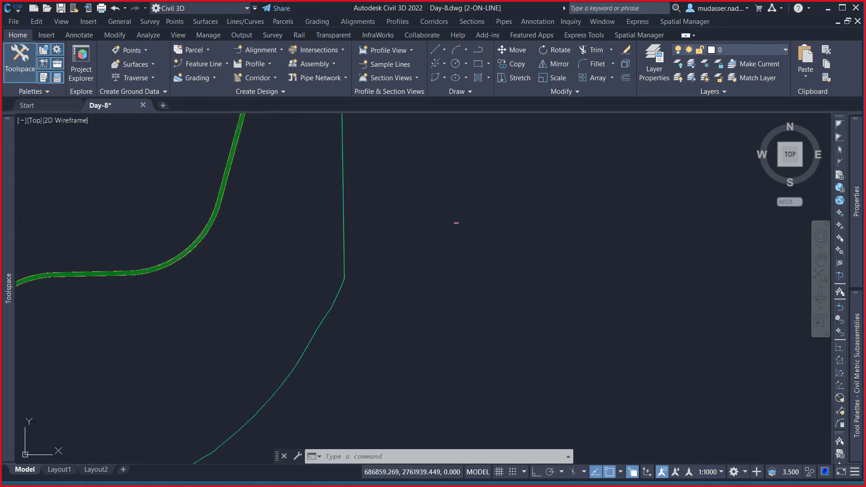
pyautogui.moveTo(98, 281); pyautogui.dragTo(484, 177, button='middle')
pyautogui.scroll(6, 225, 391)
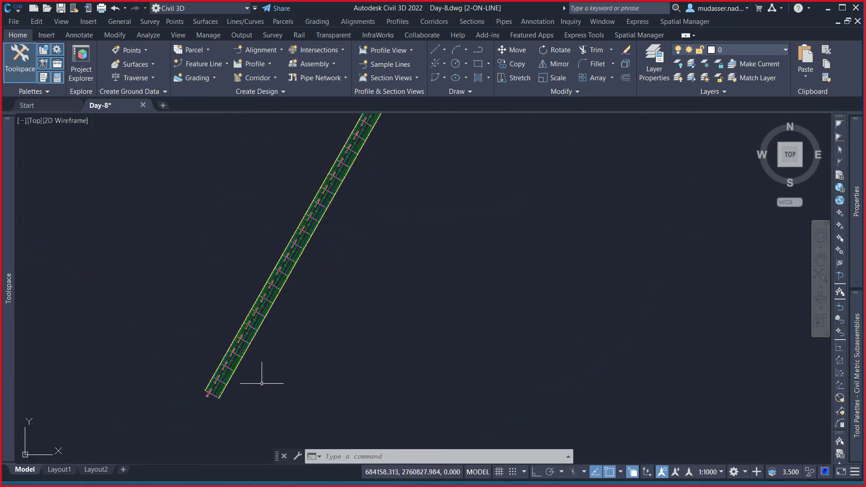
pyautogui.scroll(10, 225, 391)
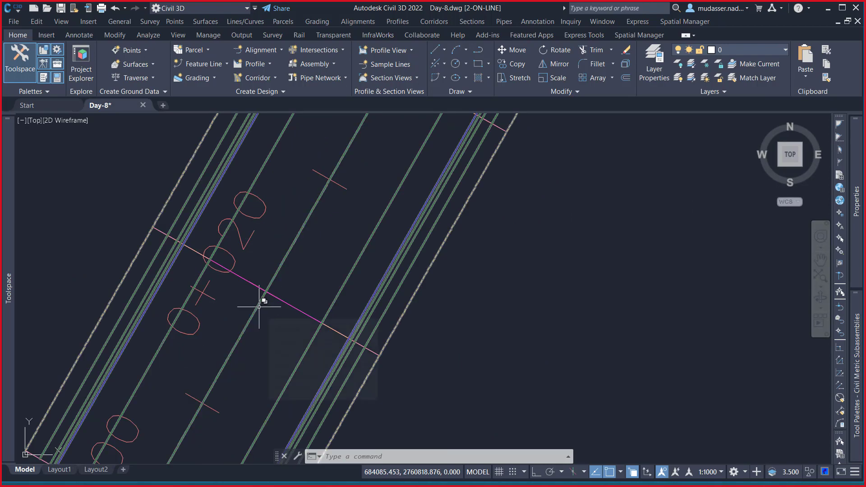
pyautogui.click(259, 307)
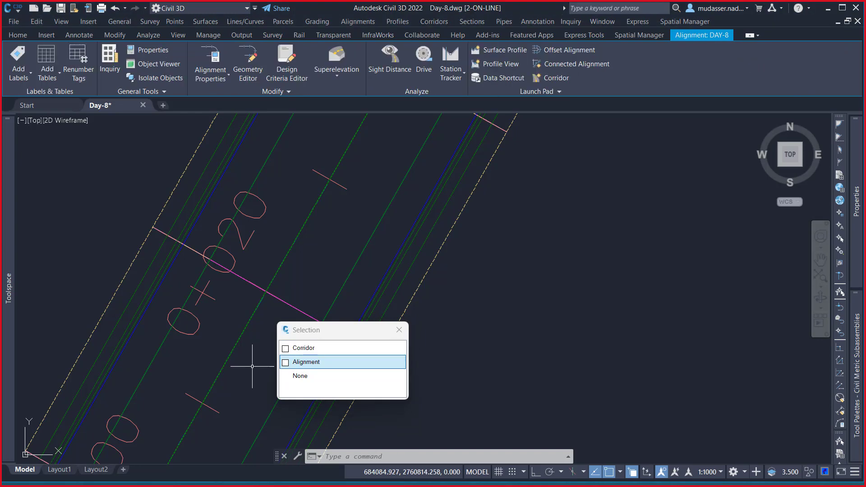
pyautogui.press('Escape')
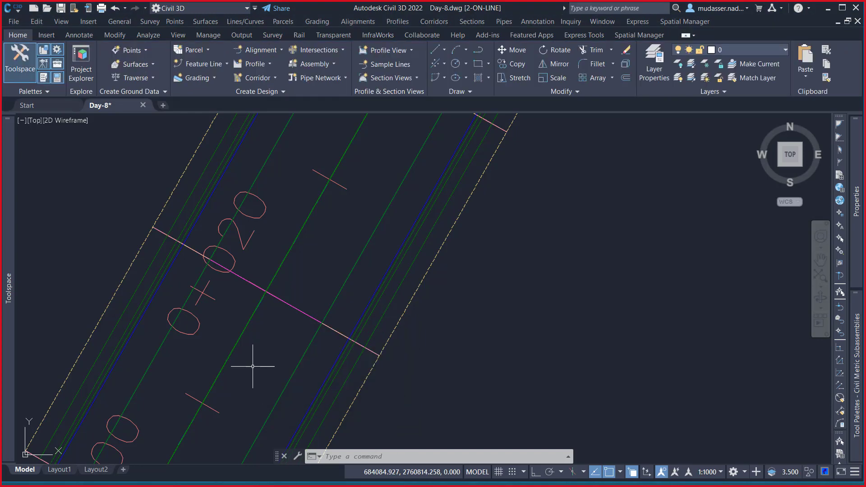
pyautogui.click(290, 379)
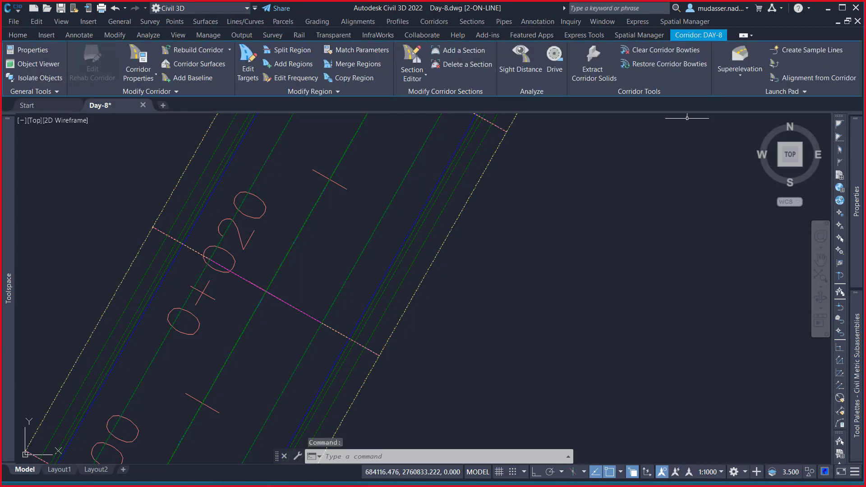
pyautogui.click(805, 92)
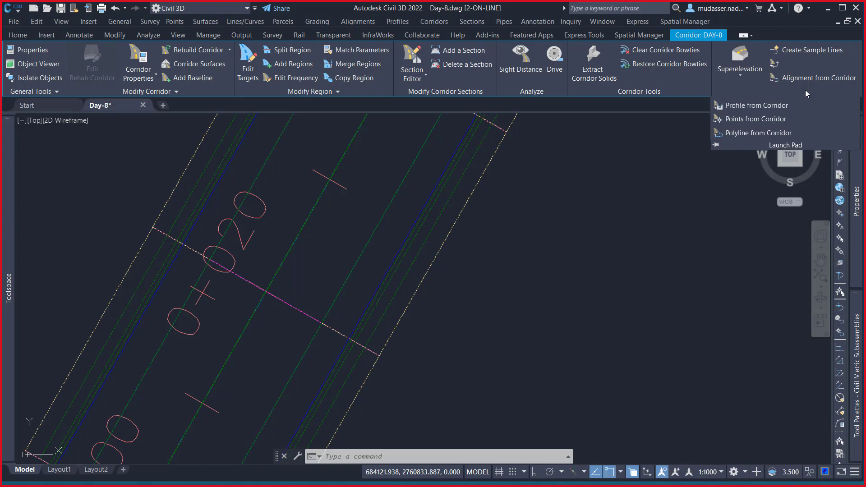
pyautogui.click(756, 134)
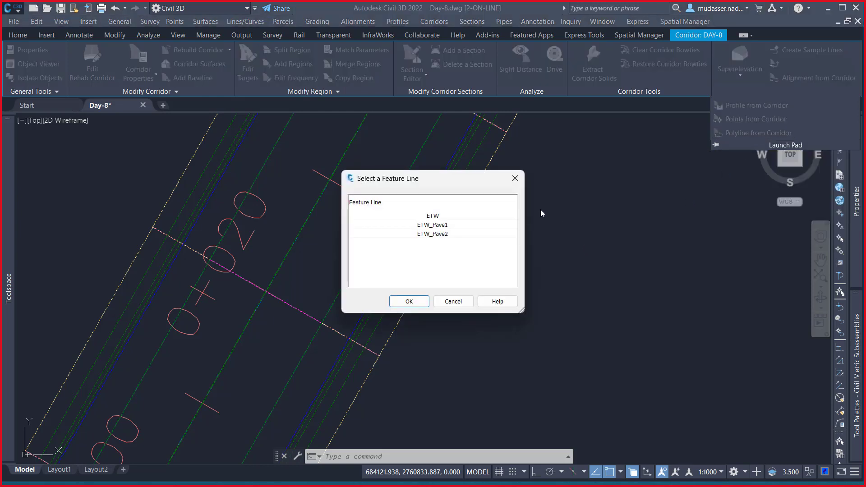
# Examine the feature lines offered at the lane edge and along the corridor's crown, without extracting any
pyautogui.moveTo(447, 183); pyautogui.dragTo(600, 173)
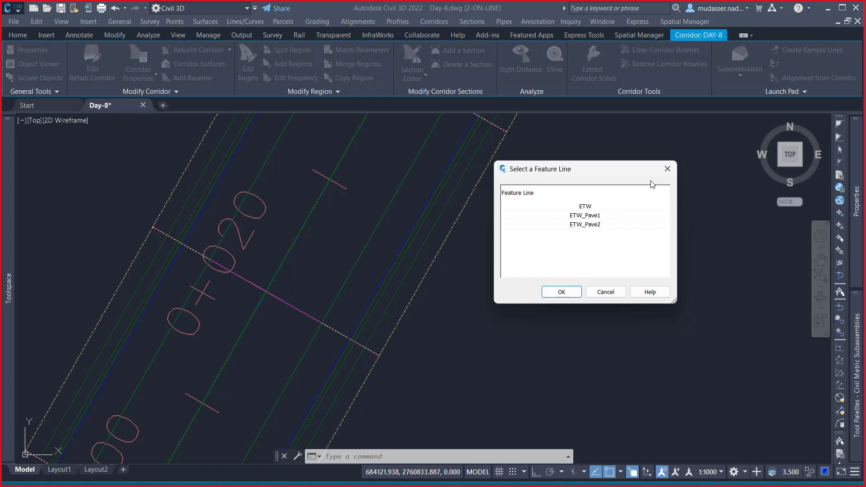
pyautogui.click(663, 171)
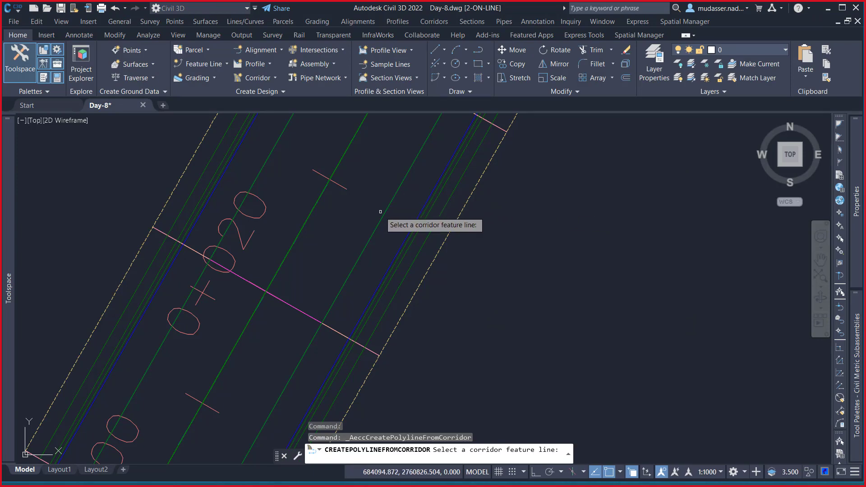
pyautogui.click(312, 211)
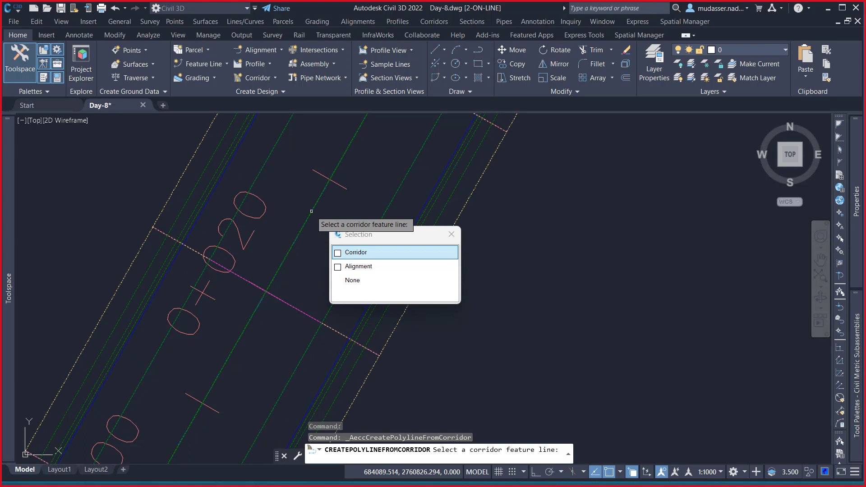
pyautogui.click(368, 254)
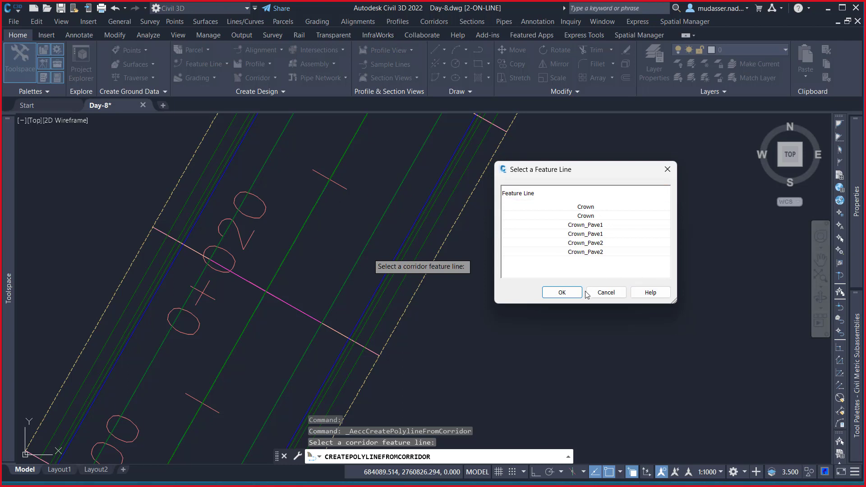
pyautogui.click(600, 293)
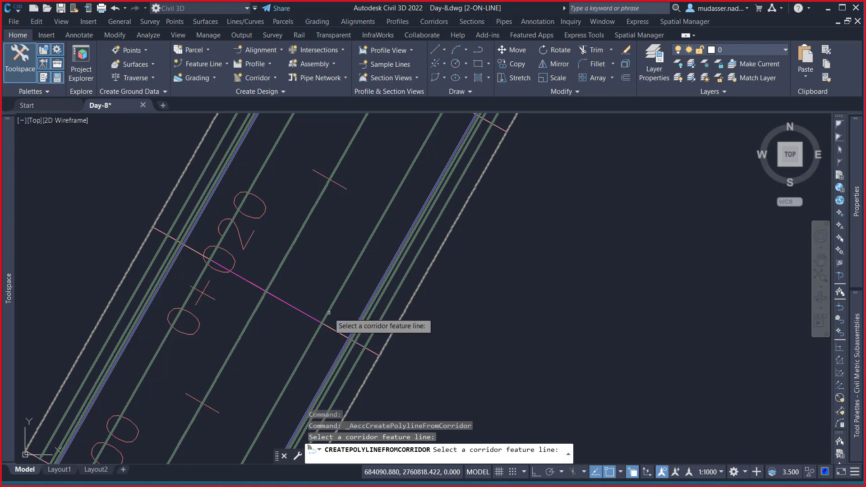
# Create a polyline from the ETW feature line along the corridor's right lane edge near station 0+020
pyautogui.scroll(-5, 329, 312)
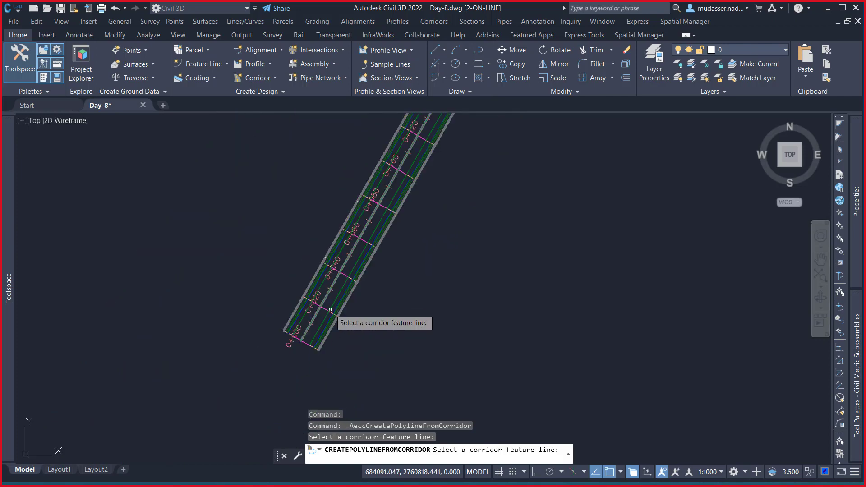
pyautogui.scroll(5, 330, 309)
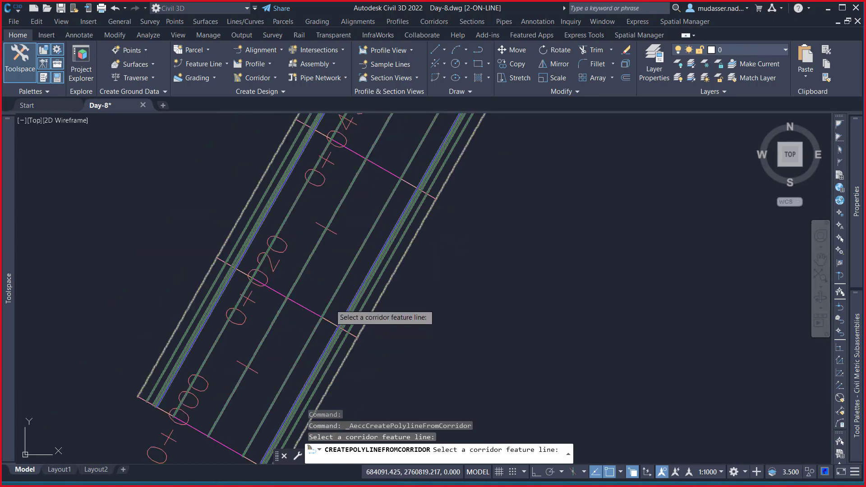
pyautogui.click(330, 304)
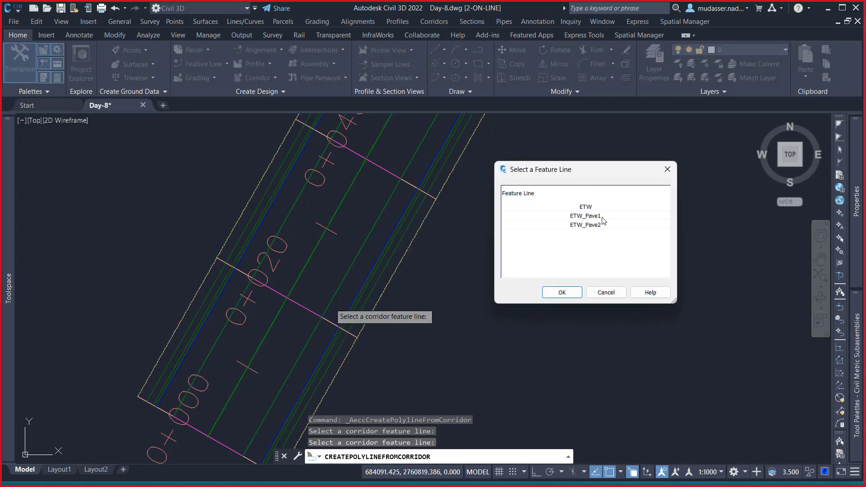
pyautogui.click(559, 293)
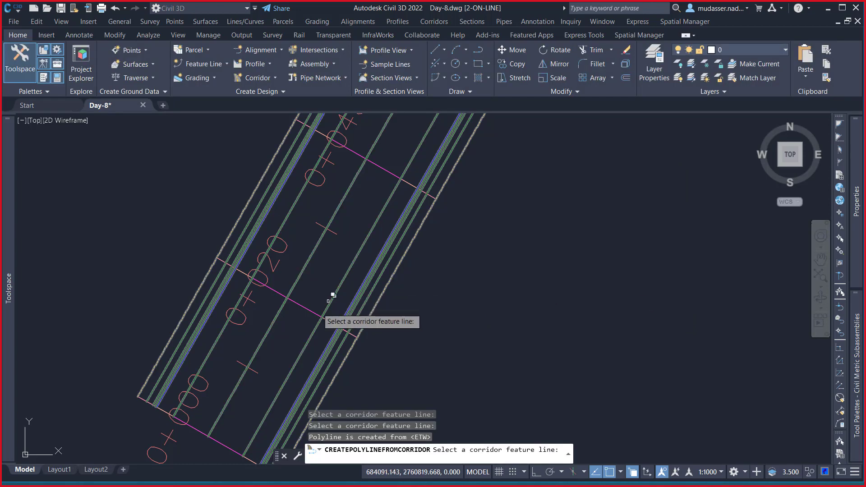
# Create polylines from the right-side EPS, EPS_Pave1, EPS_Pave2, EPS_Base and Daylight_Sub feature lines, and end the extraction
pyautogui.scroll(5, 293, 307)
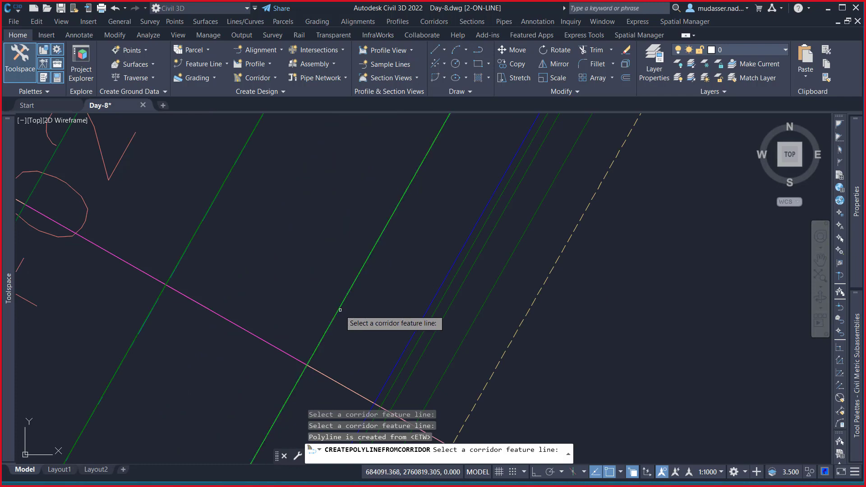
pyautogui.scroll(3, 349, 280)
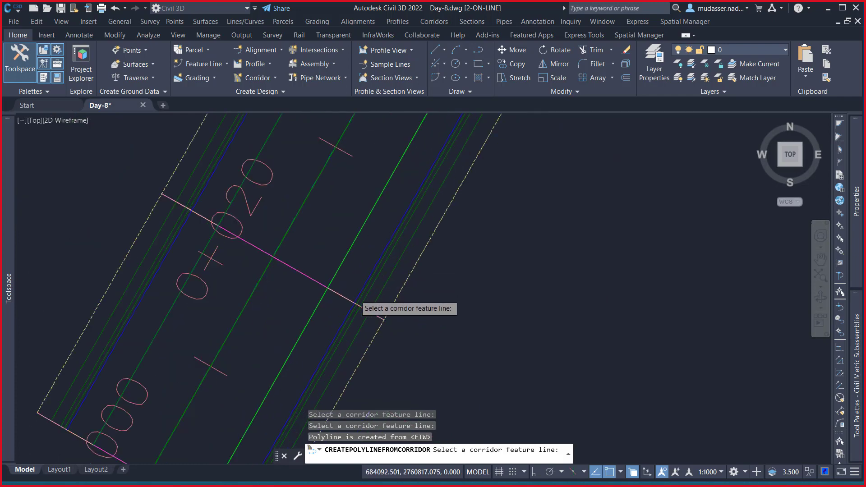
pyautogui.scroll(-4, 356, 296)
pyautogui.click(356, 296)
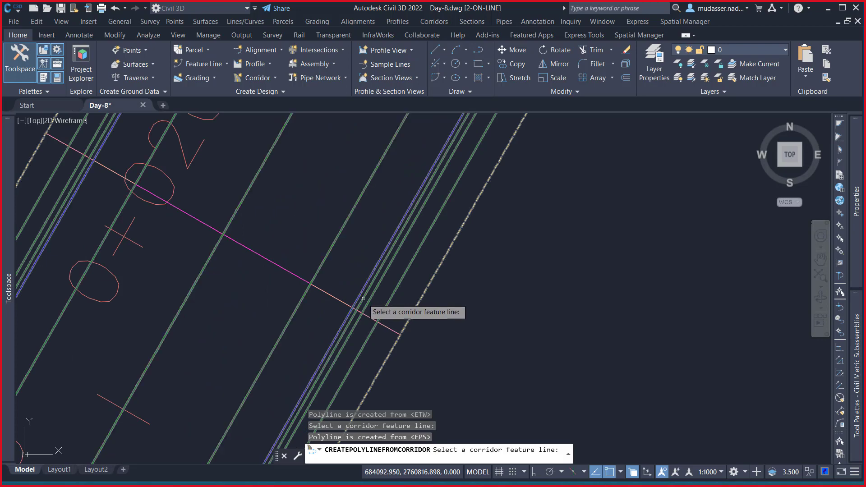
pyautogui.click(364, 298)
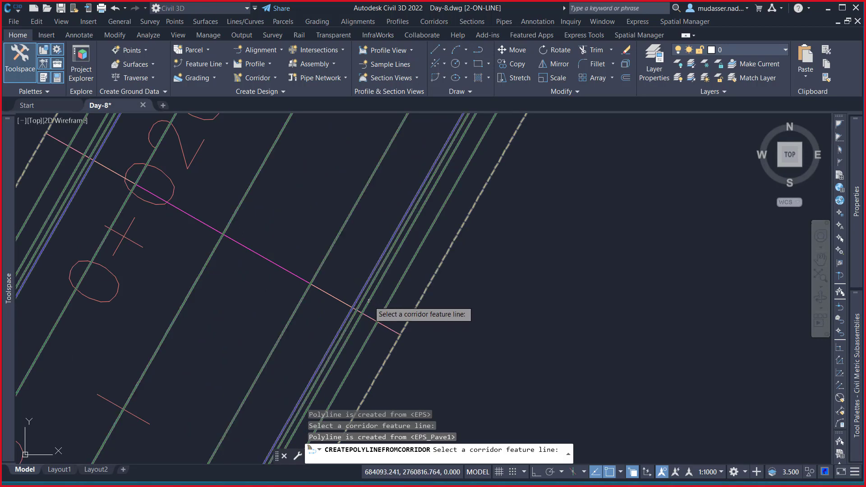
pyautogui.click(387, 311)
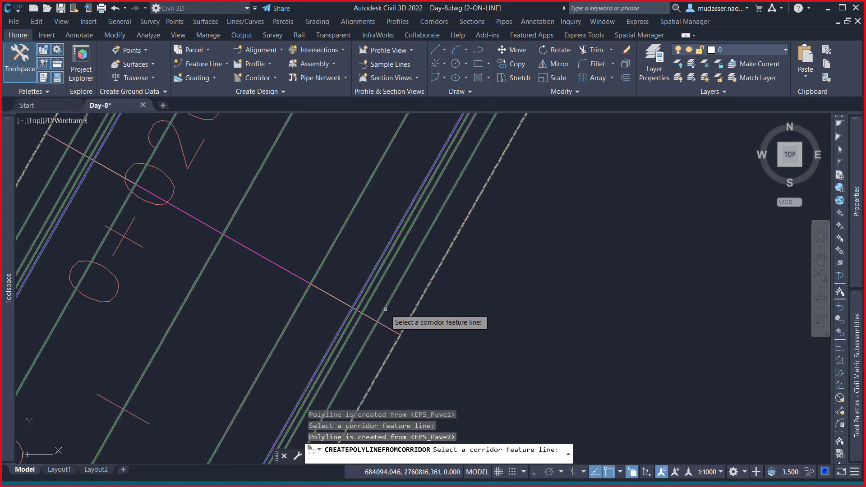
pyautogui.click(387, 312)
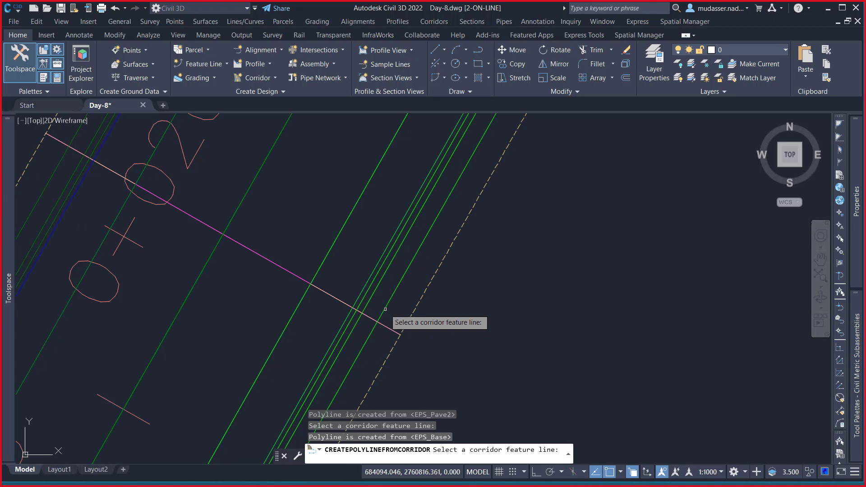
pyautogui.click(412, 315)
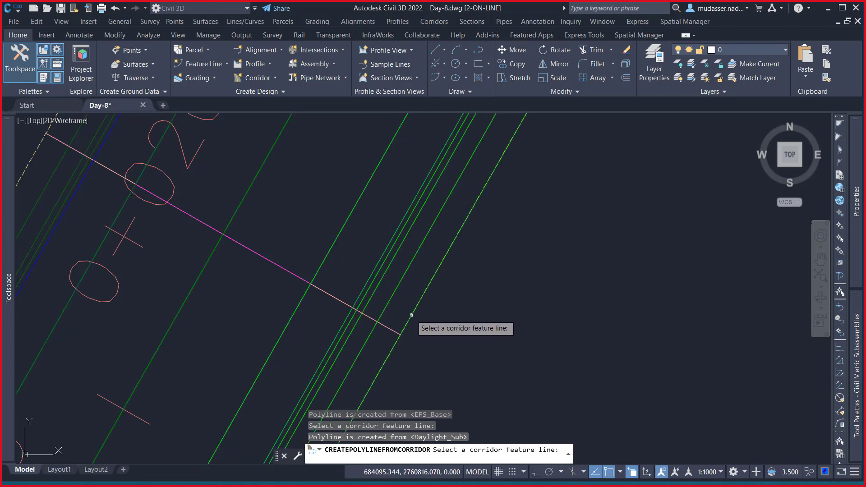
pyautogui.press('Return')
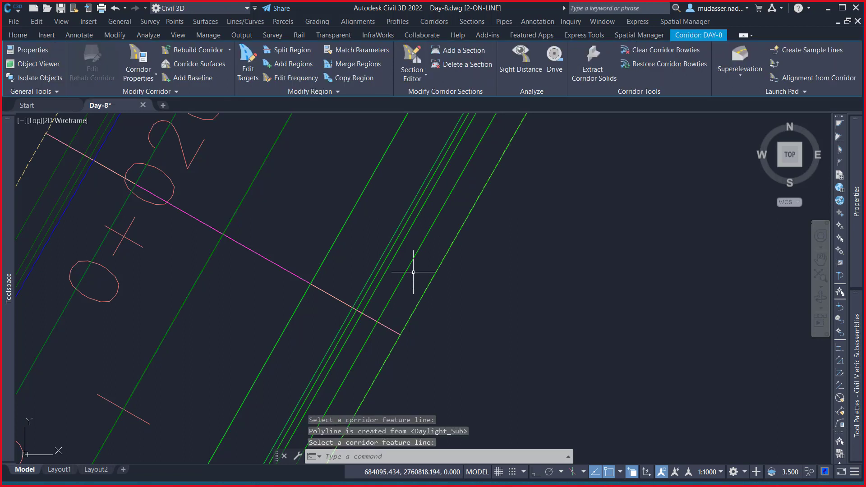
pyautogui.click(422, 294)
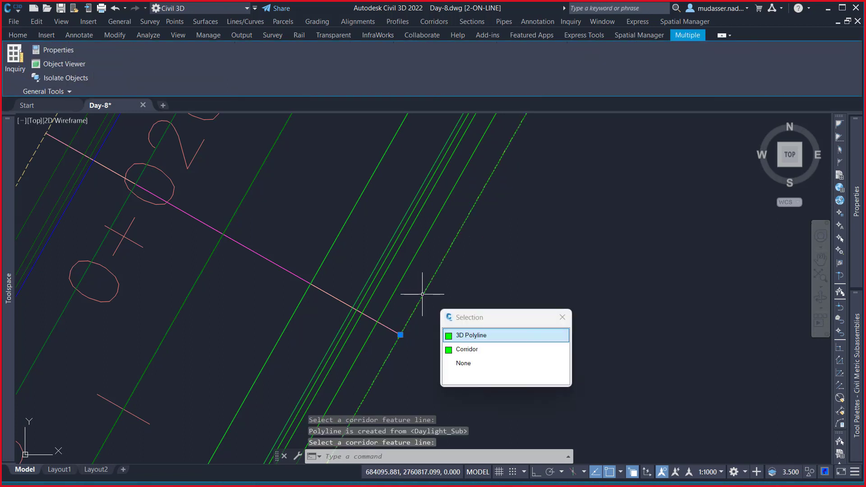
pyautogui.click(494, 336)
pyautogui.scroll(-5, 507, 228)
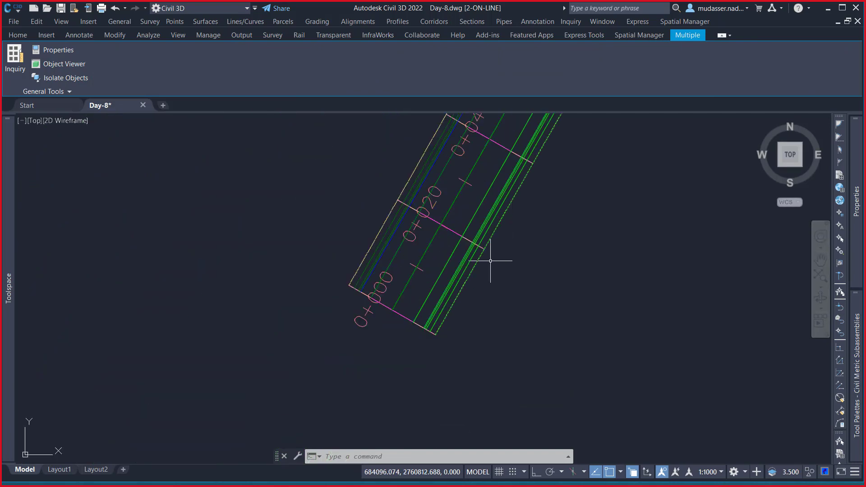
pyautogui.moveTo(461, 326); pyautogui.dragTo(372, 345, button='middle')
pyautogui.scroll(1, 372, 345)
pyautogui.scroll(-3, 371, 326)
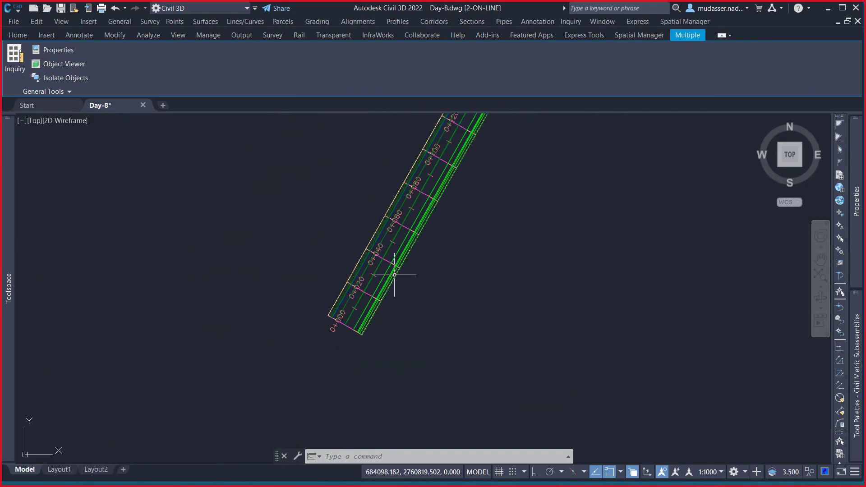
pyautogui.moveTo(416, 242)
pyautogui.mouseDown(button='middle')
pyautogui.moveTo(358, 290)
pyautogui.moveTo(364, 279)
pyautogui.mouseUp(button='middle')
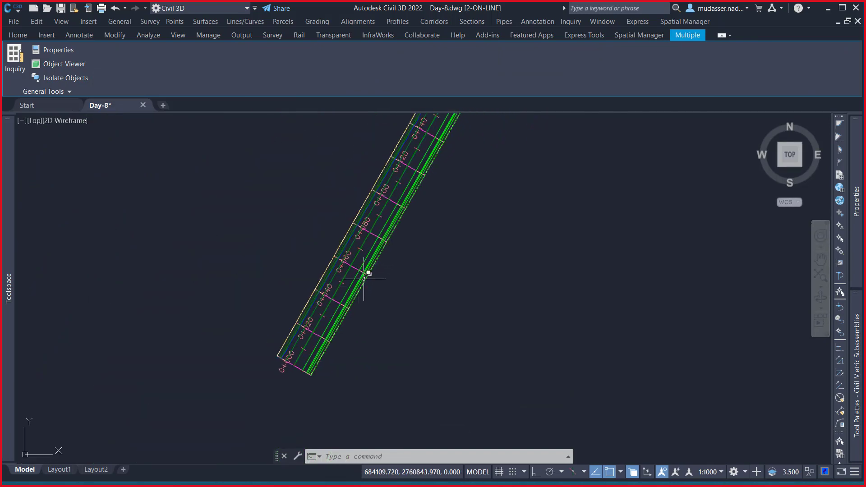
pyautogui.click(17, 34)
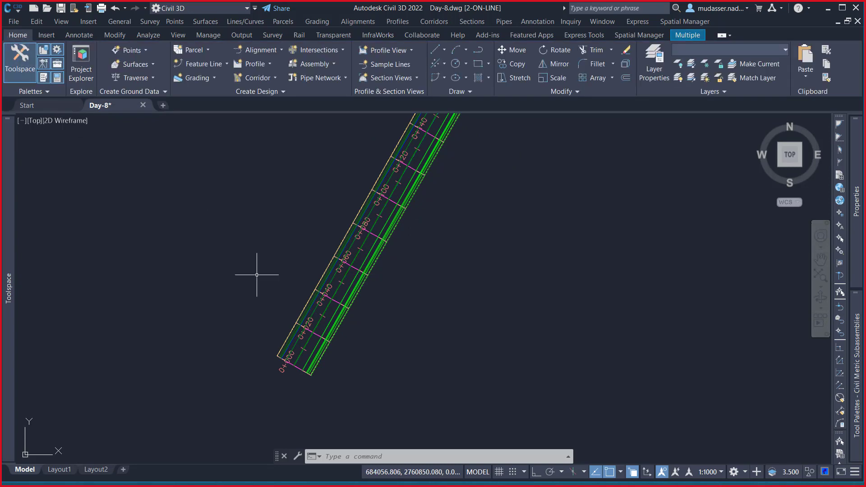
pyautogui.scroll(5, 309, 380)
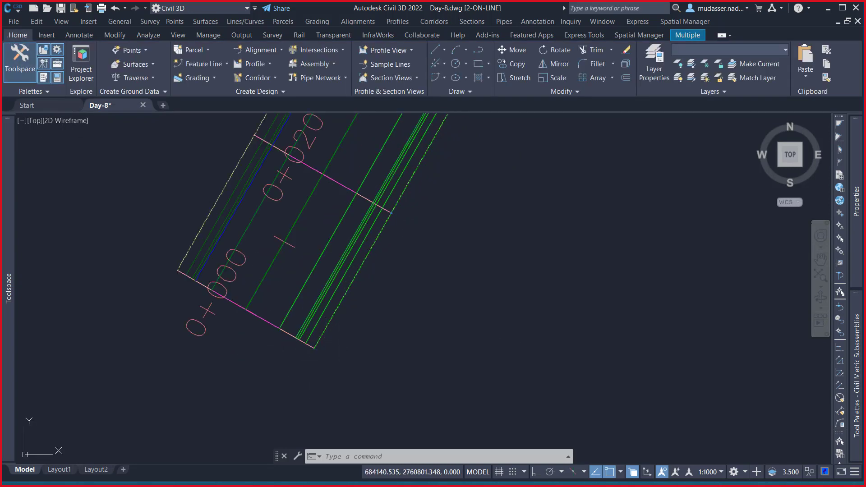
pyautogui.moveTo(859, 248)
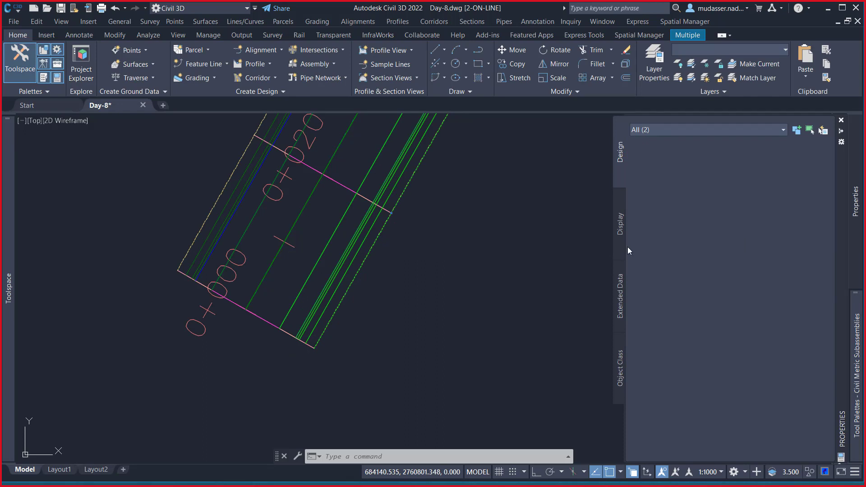
pyautogui.press('Escape')
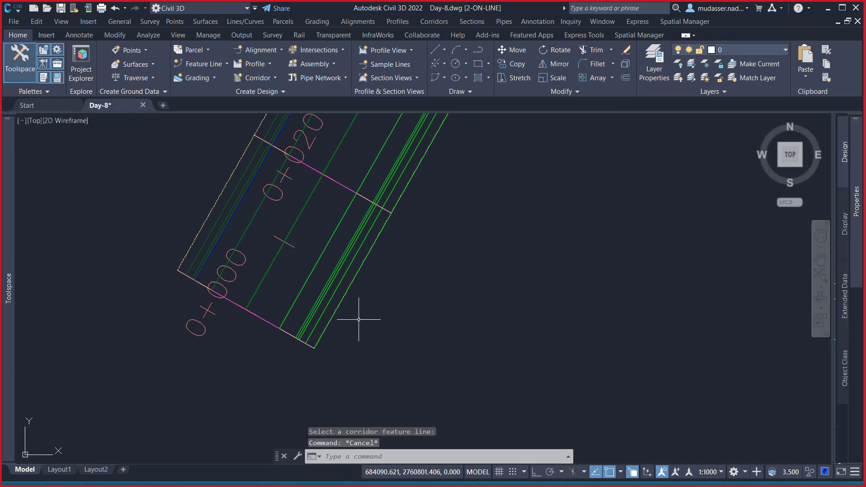
# Select the 3D polyline along the corridor's right daylight edge at station 0+000 and inspect the coordinates and elevation of vertex 1
pyautogui.scroll(4, 325, 343)
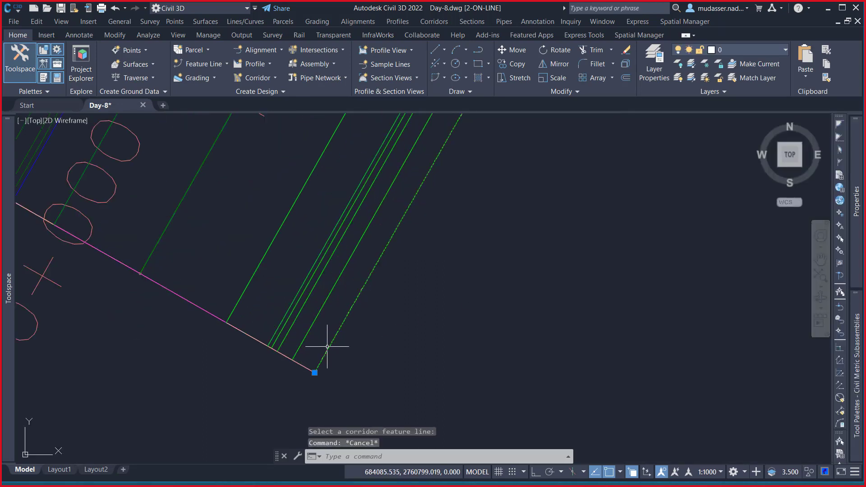
pyautogui.click(318, 366)
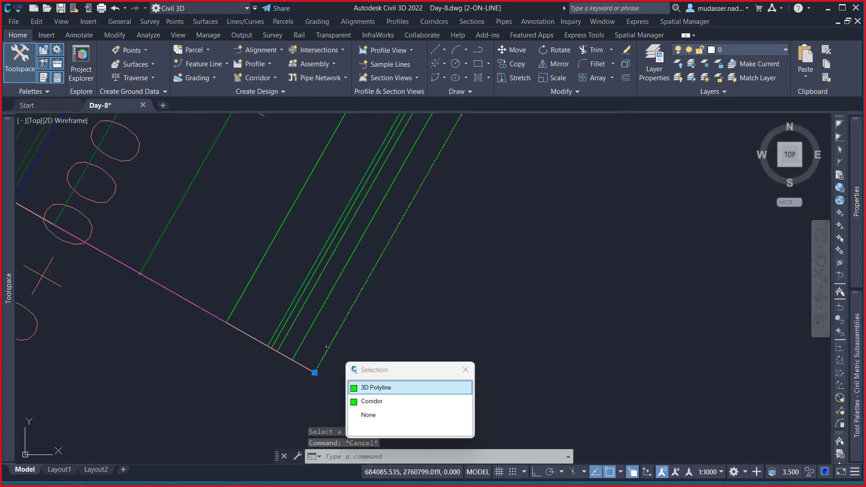
pyautogui.click(376, 389)
pyautogui.moveTo(858, 173)
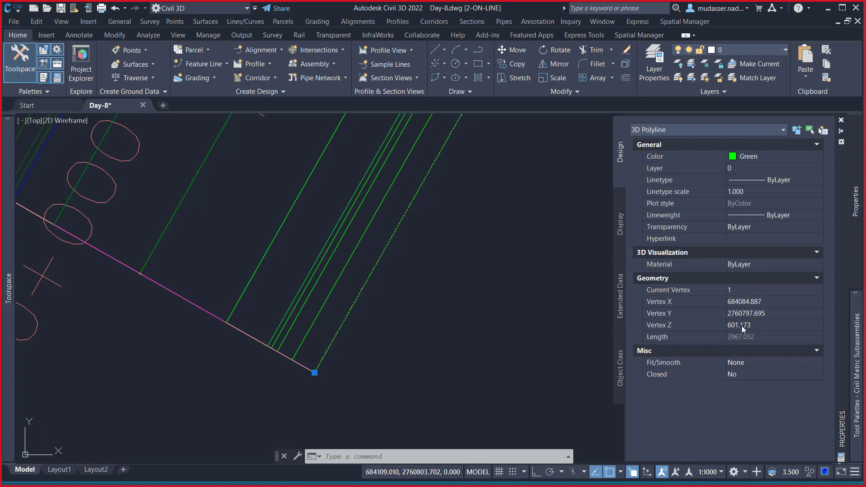
pyautogui.click(738, 291)
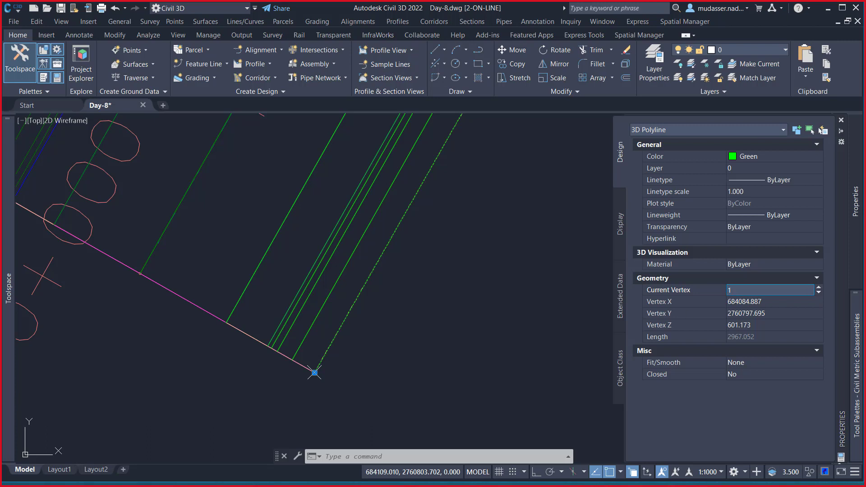
pyautogui.hotkey('ctrl', '1')
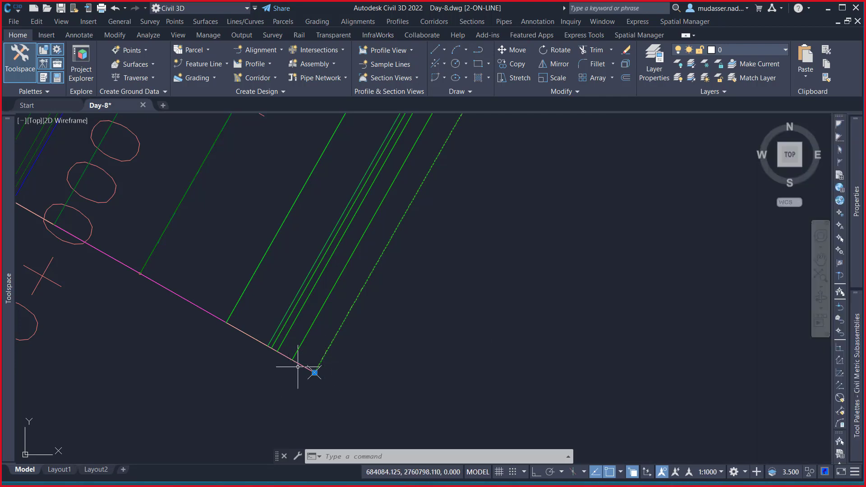
# Step through vertices 2 to 5 of the daylight 3D polyline to check their coordinates and elevations, and clear the selection
pyautogui.scroll(-5, 348, 348)
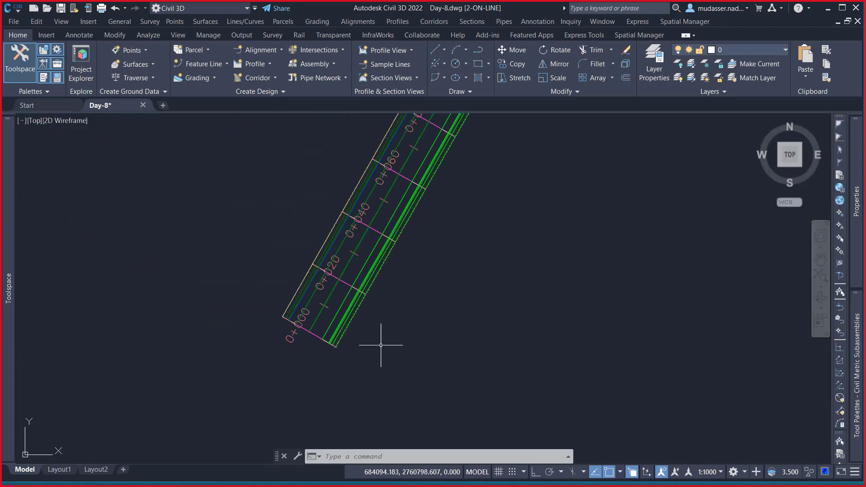
pyautogui.hotkey('ctrl', '1')
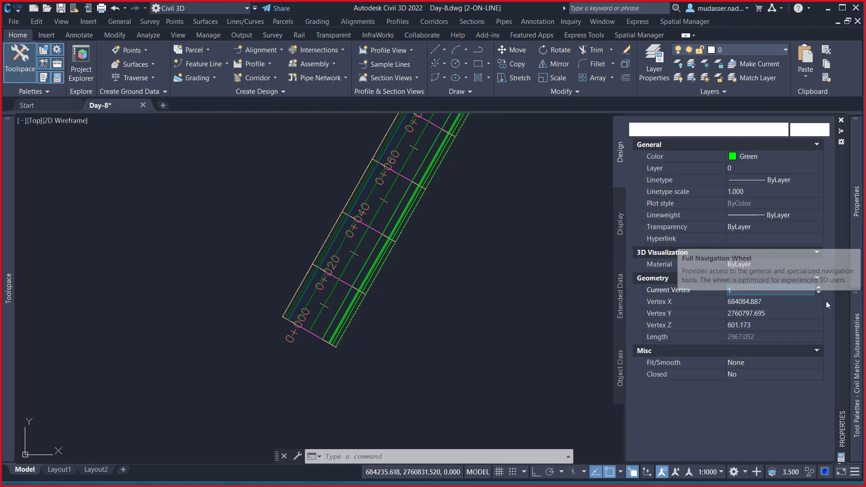
pyautogui.click(819, 288)
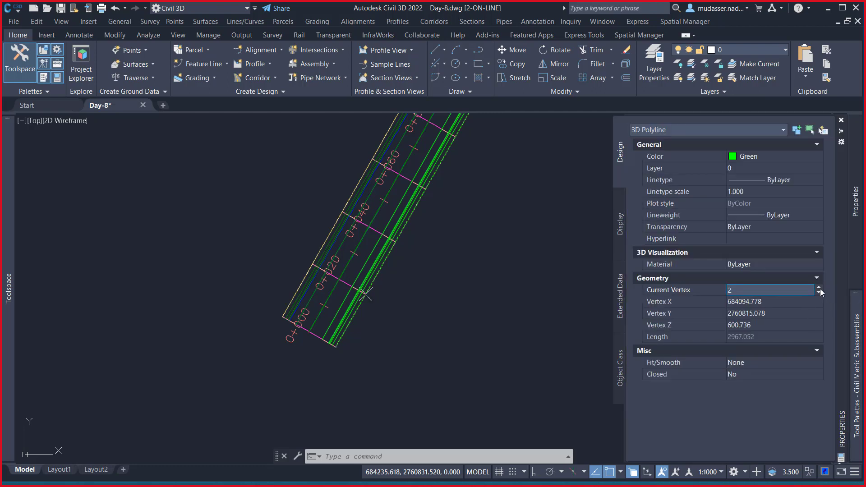
pyautogui.hotkey('ctrl', '1')
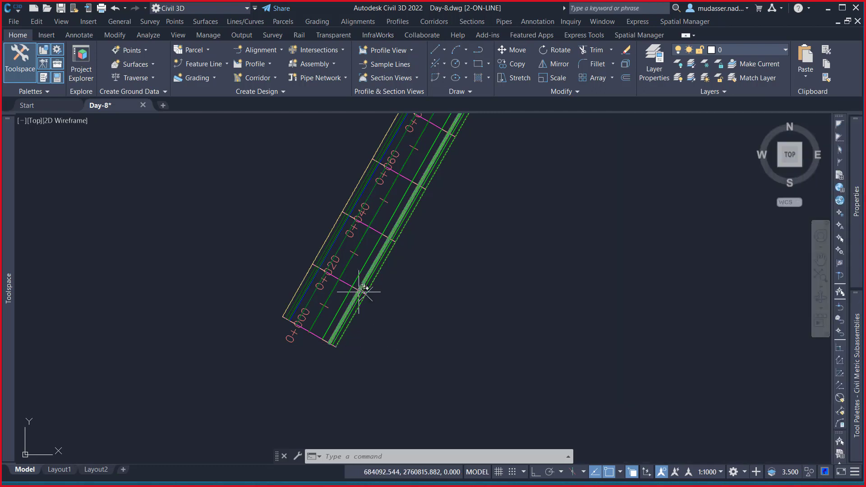
pyautogui.moveTo(856, 230)
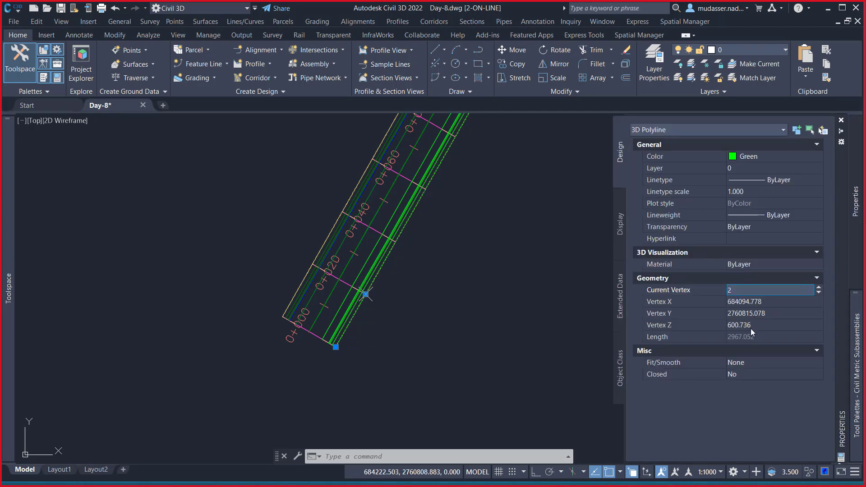
pyautogui.click(818, 290)
pyautogui.click(819, 290)
pyautogui.click(818, 289)
pyautogui.scroll(-4, 431, 298)
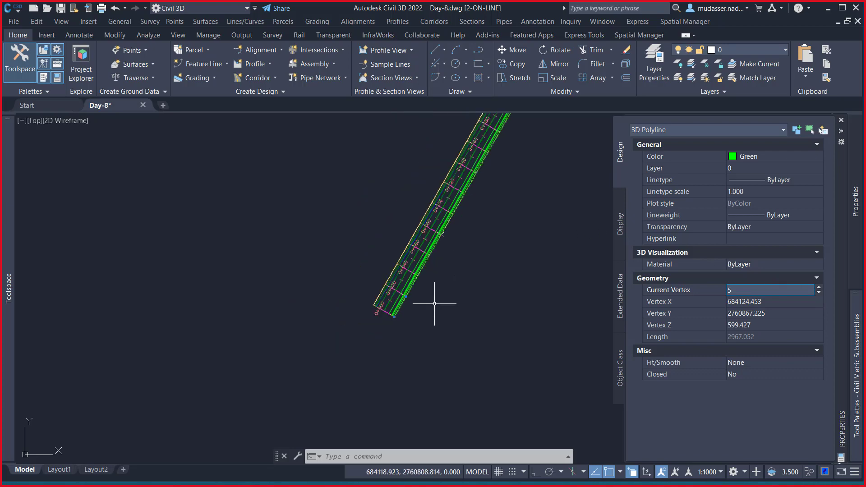
pyautogui.moveTo(447, 216); pyautogui.dragTo(406, 294, button='middle')
pyautogui.scroll(4, 426, 250)
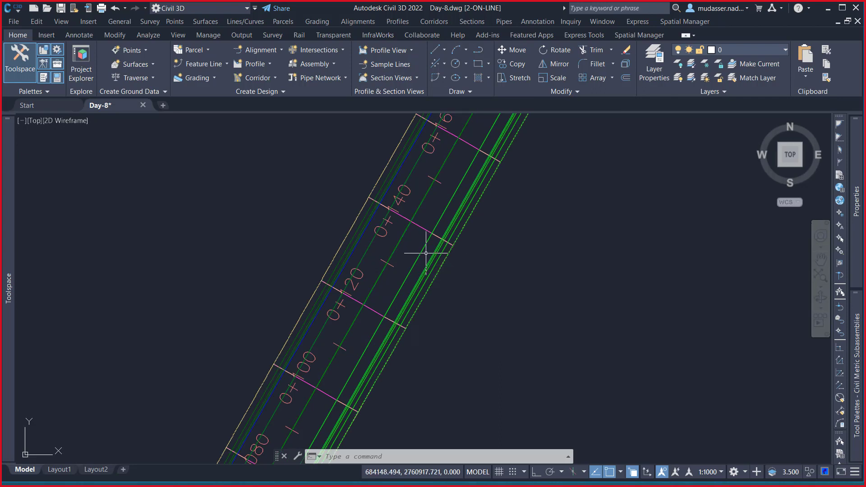
pyautogui.moveTo(426, 253)
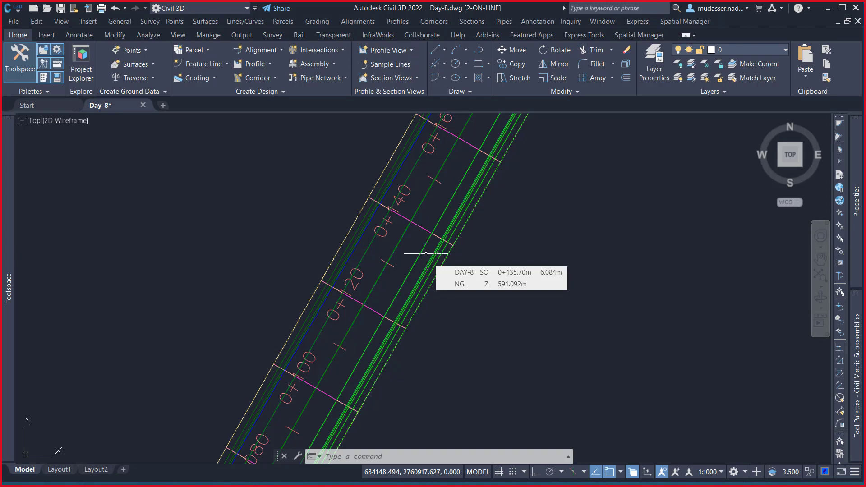
pyautogui.press('Escape')
pyautogui.press('Escape')
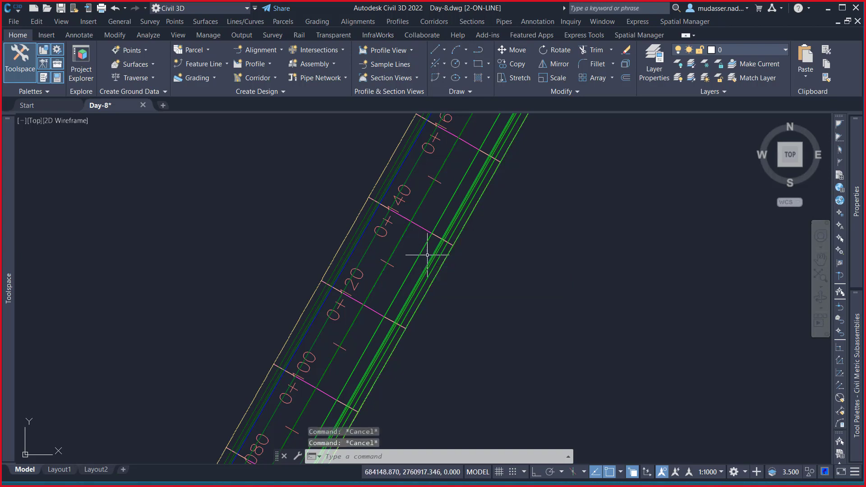
# Erase the extracted 3D polyline along the corridor's right lane edge near station 0+140
pyautogui.click(422, 252)
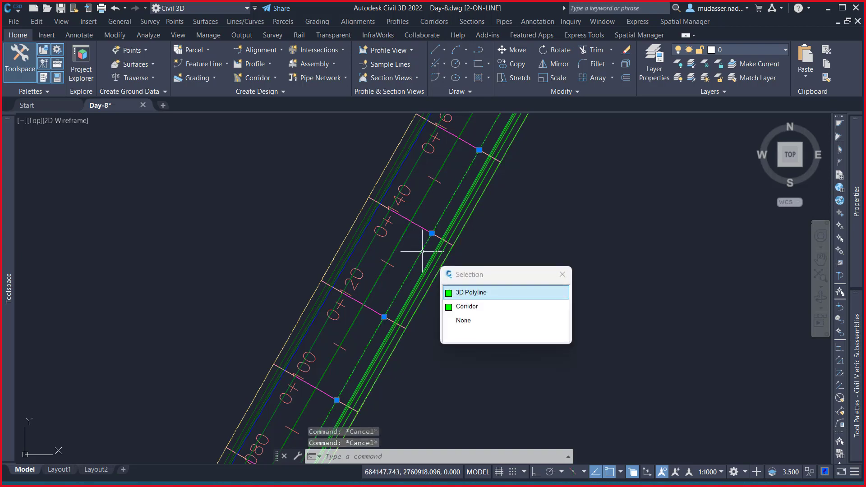
pyautogui.click(528, 292)
pyautogui.press('Delete')
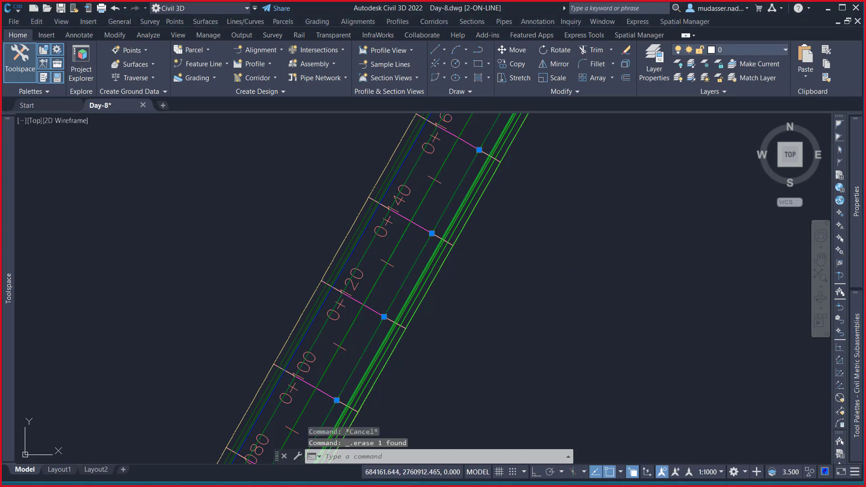
pyautogui.scroll(4, 440, 274)
pyautogui.press('Escape')
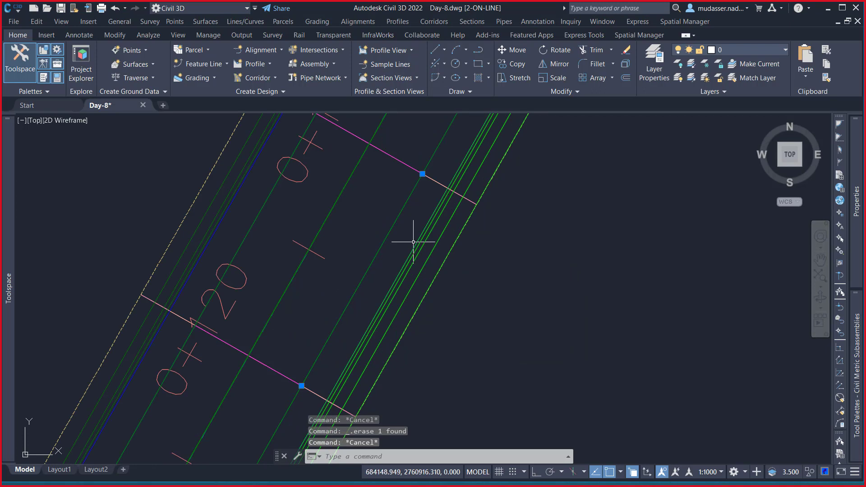
# Erase two extracted 3D polylines on the right shoulder between stations 0+120 and 0+140, one near its inner side and the outermost layer line
pyautogui.click(415, 246)
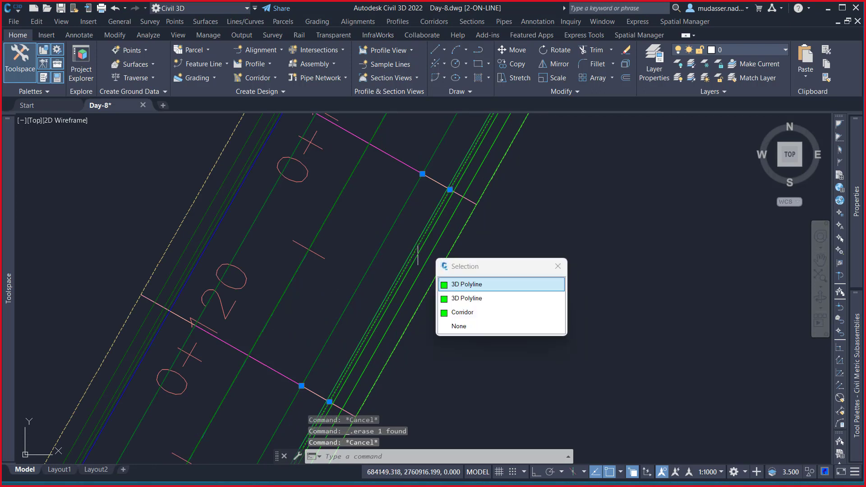
pyautogui.click(484, 285)
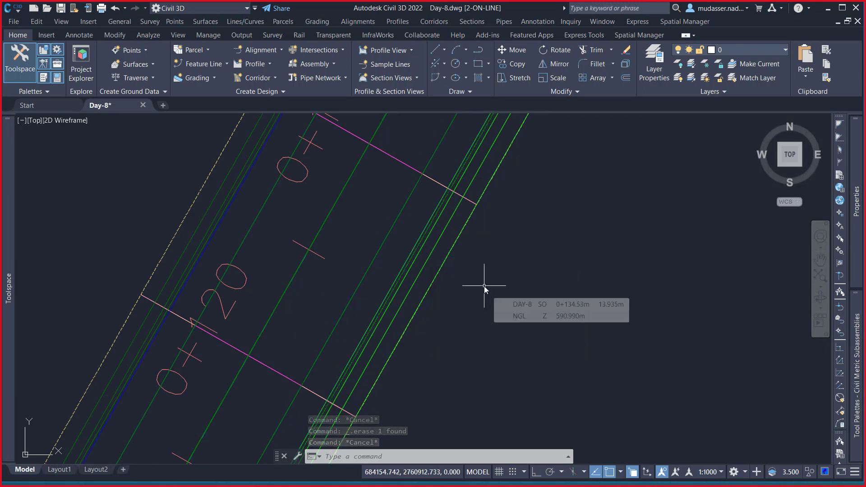
pyautogui.press('Delete')
pyautogui.scroll(4, 440, 248)
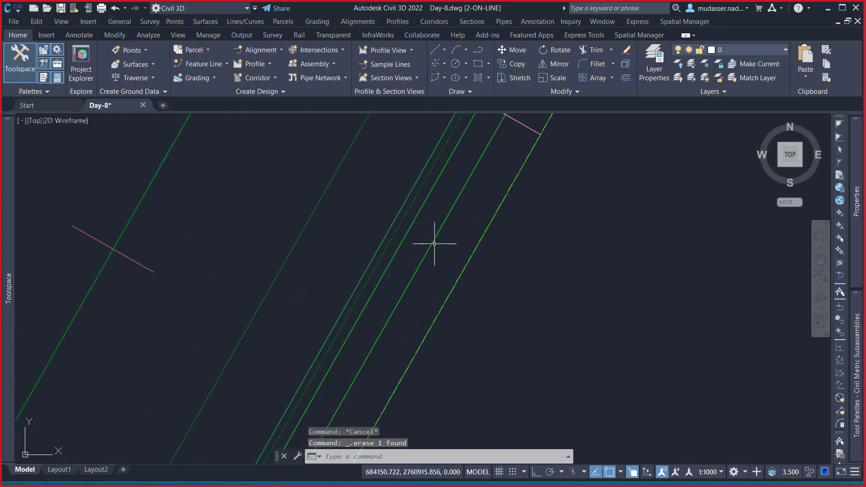
pyautogui.click(436, 240)
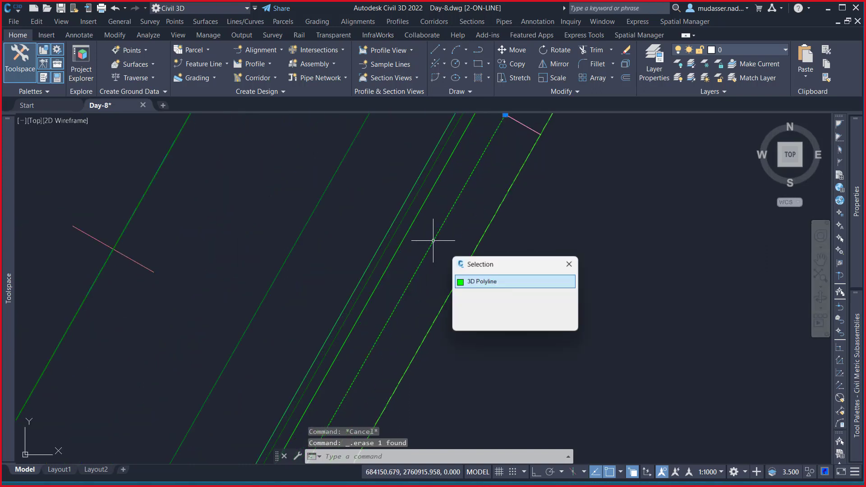
pyautogui.click(482, 285)
pyautogui.press('Delete')
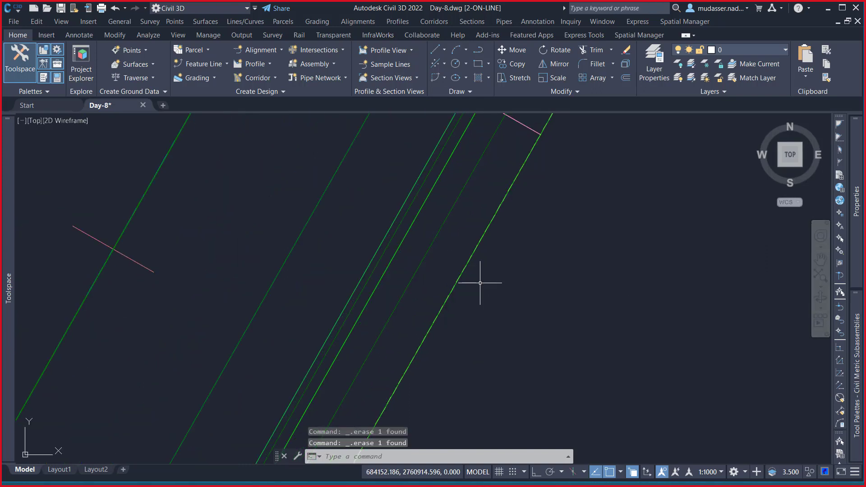
# Erase the three remaining extracted 3D polylines on the corridor's right daylight edge and shoulder between stations 0+120 and 0+140
pyautogui.click(467, 266)
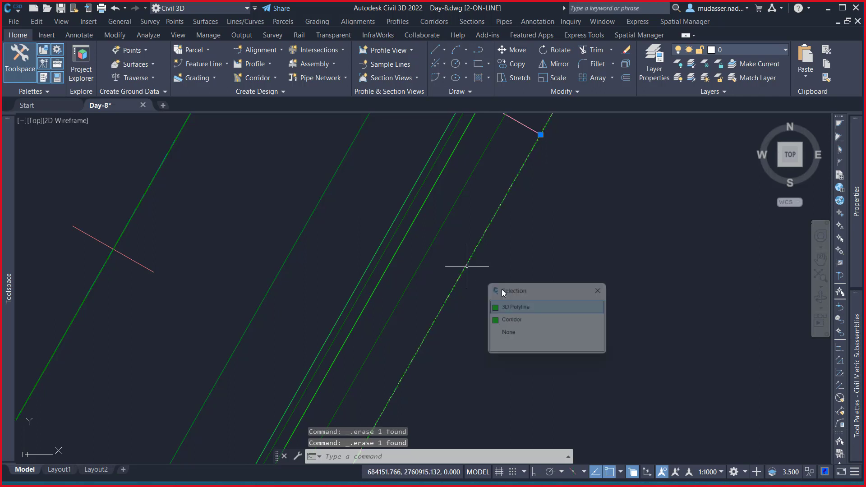
pyautogui.click(513, 308)
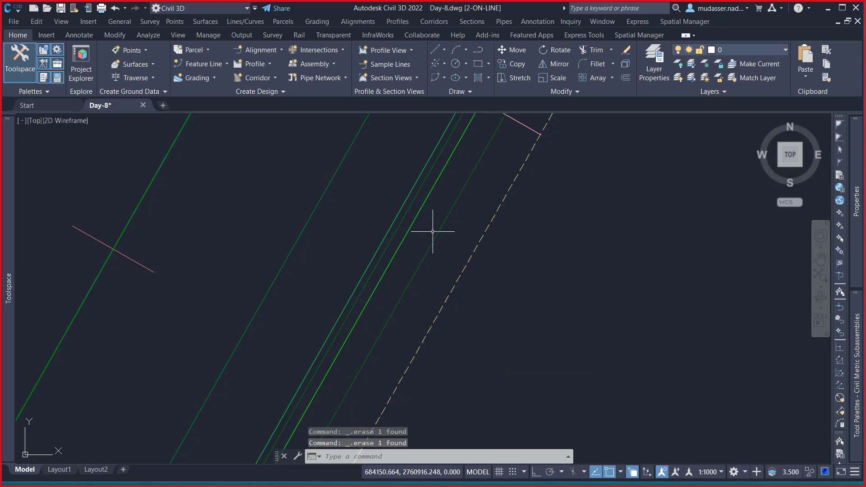
pyautogui.click(420, 210)
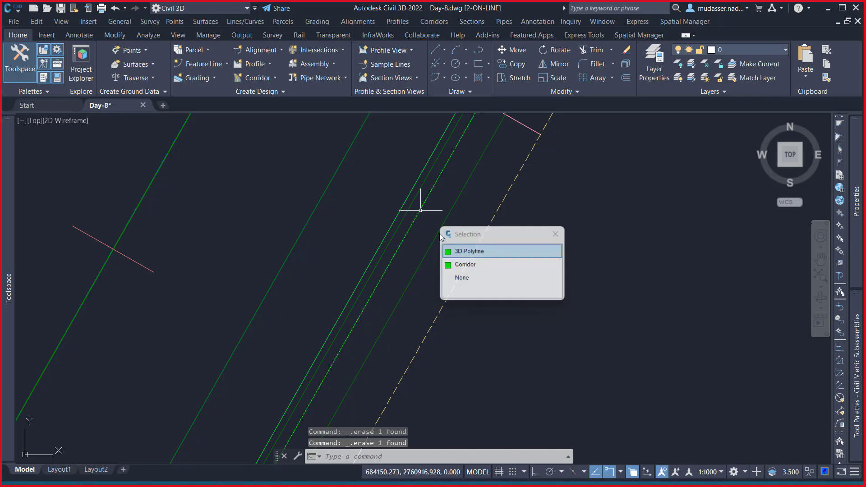
pyautogui.click(481, 252)
pyautogui.press('Delete')
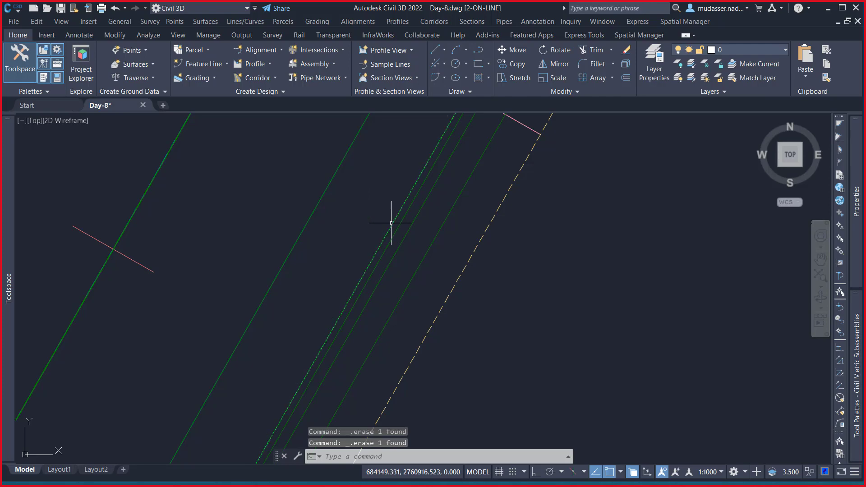
pyautogui.click(407, 233)
pyautogui.click(458, 265)
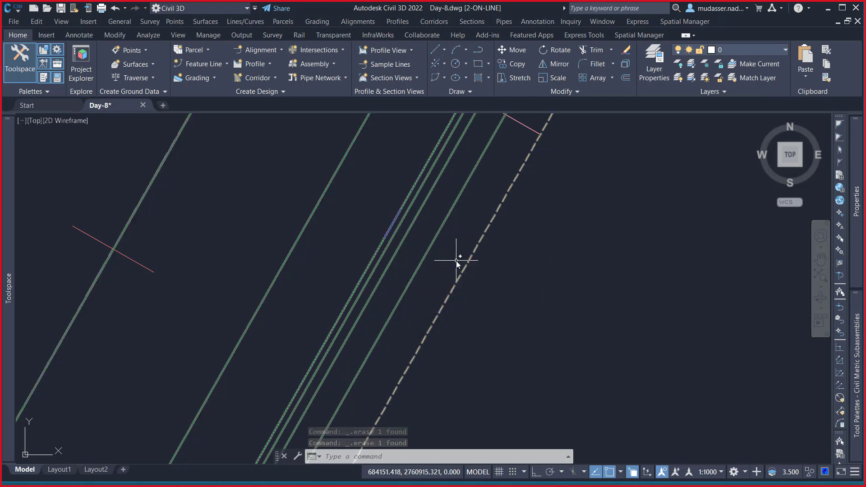
pyautogui.press('Delete')
pyautogui.scroll(-4, 453, 262)
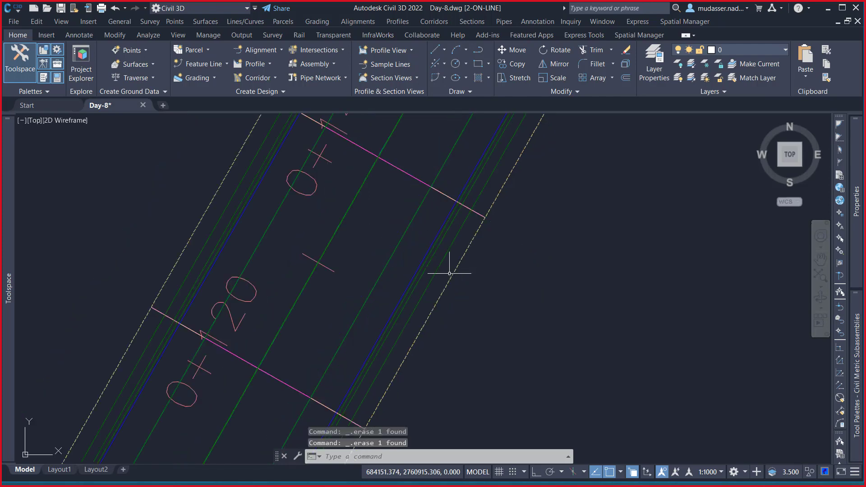
# Compare the point code of the corridor's outer right shoulder feature line with the matching lower-layer point on the assembly's R-SHOULDER subassembly
pyautogui.scroll(4, 450, 267)
pyautogui.scroll(2, 449, 268)
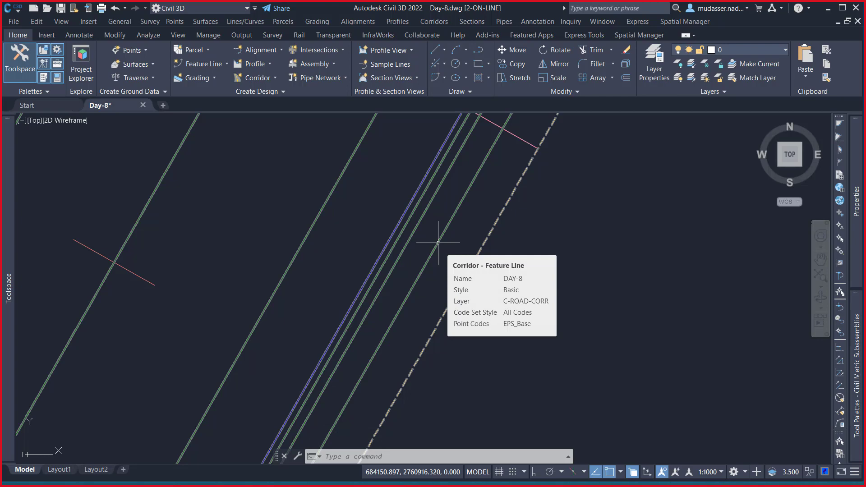
pyautogui.scroll(-8, 438, 242)
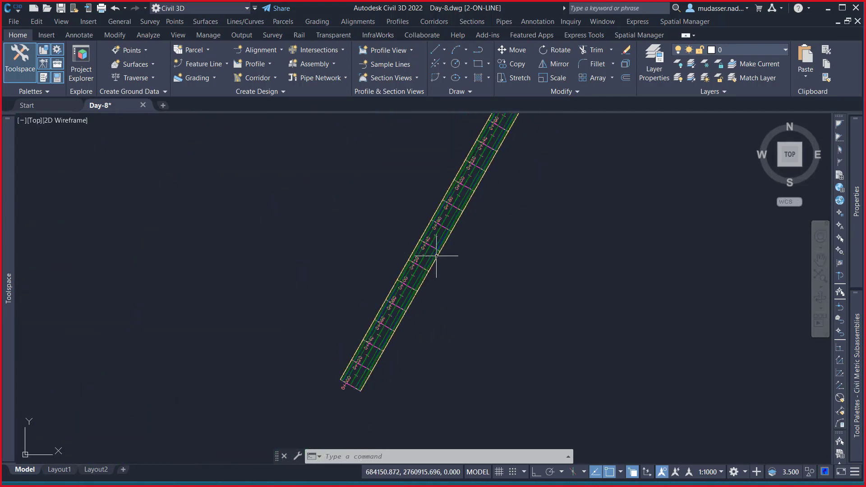
pyautogui.scroll(-6, 445, 257)
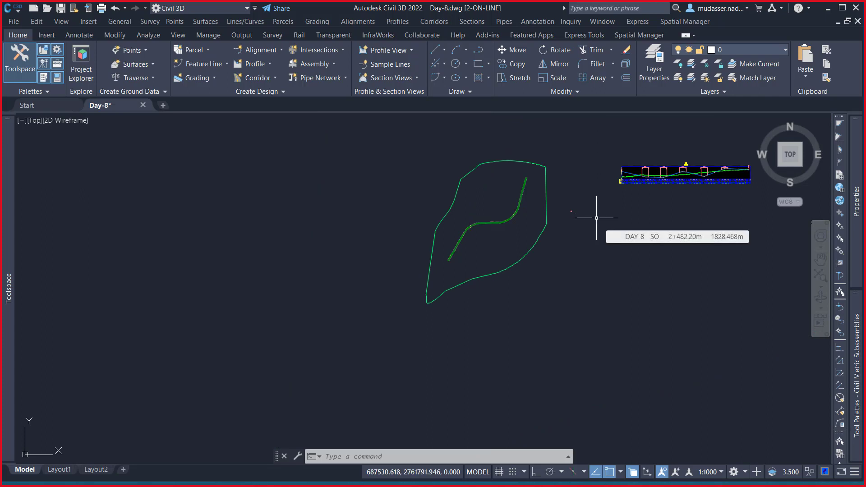
pyautogui.scroll(8, 586, 210)
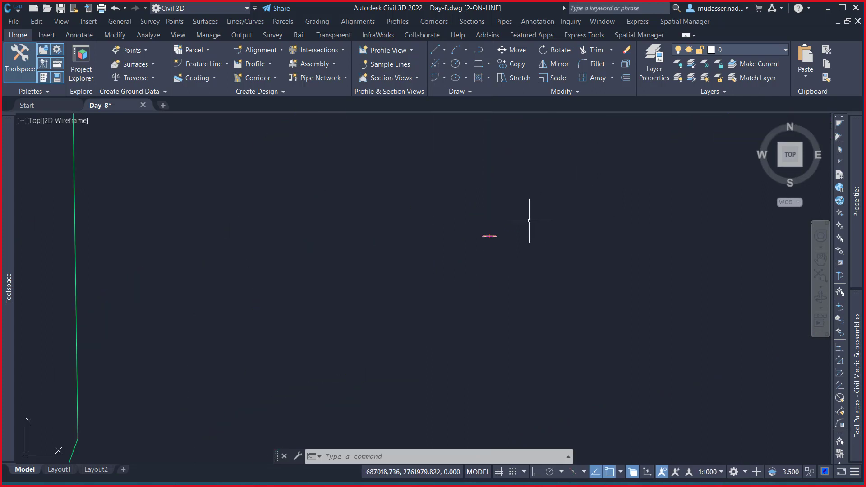
pyautogui.scroll(10, 525, 221)
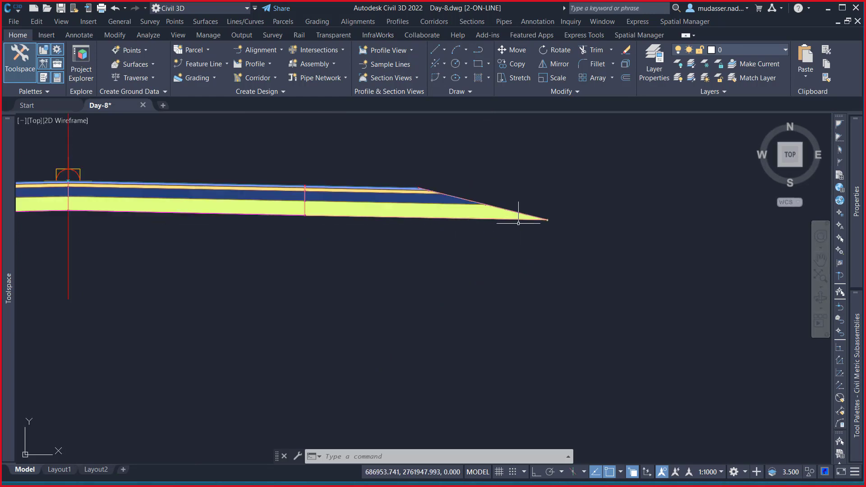
pyautogui.scroll(3, 496, 201)
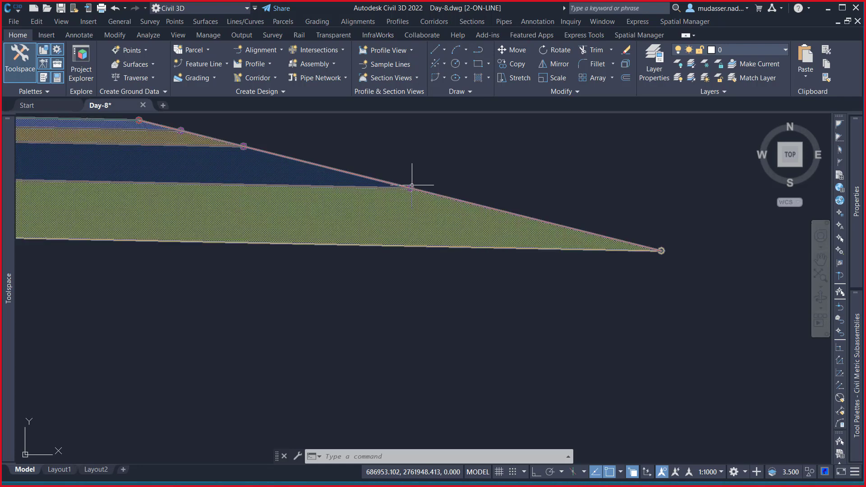
pyautogui.moveTo(412, 185)
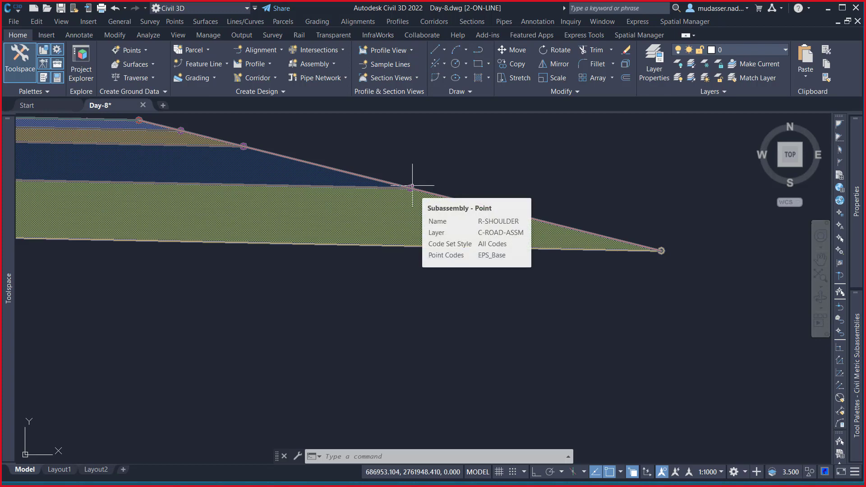
pyautogui.moveTo(412, 185); pyautogui.dragTo(411, 246, button='middle')
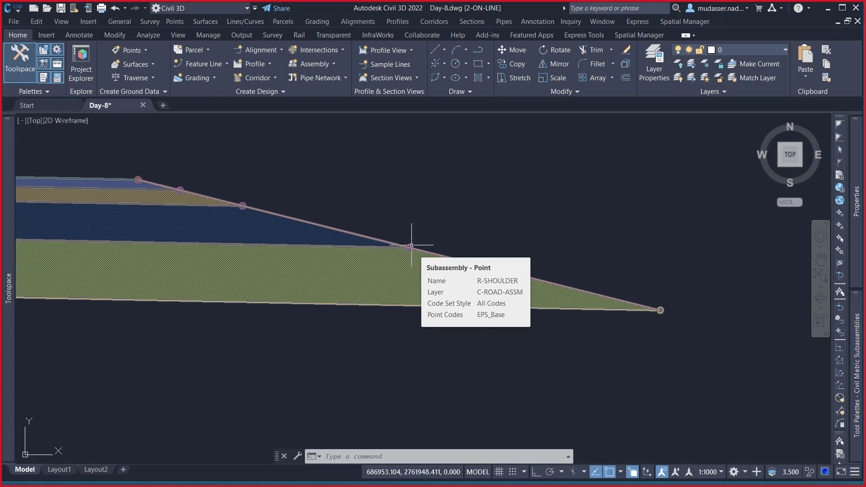
# Check the point code at the outer top of R-SHOULDER's dark blue layer against the matching corridor feature line near station 0+160
pyautogui.scroll(5, 243, 206)
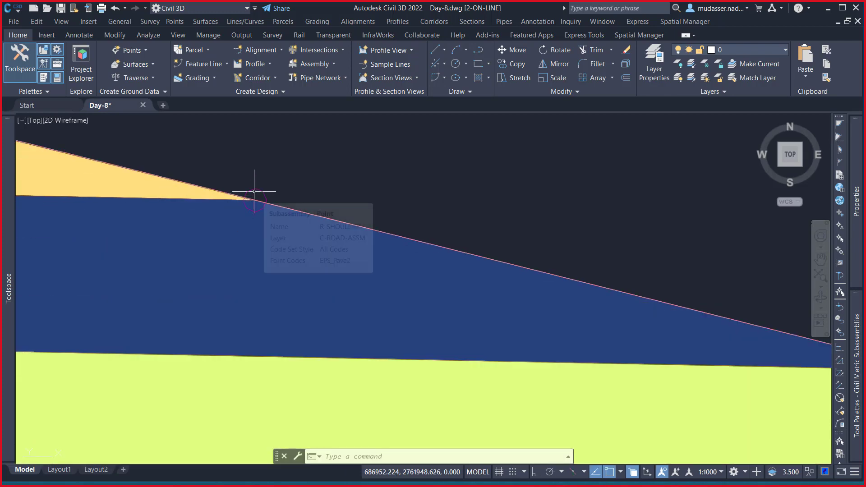
pyautogui.click(252, 191)
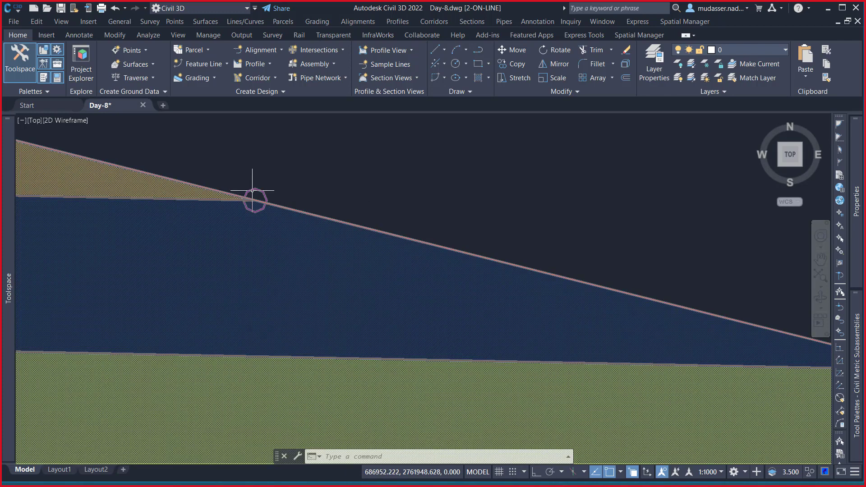
pyautogui.moveTo(252, 191)
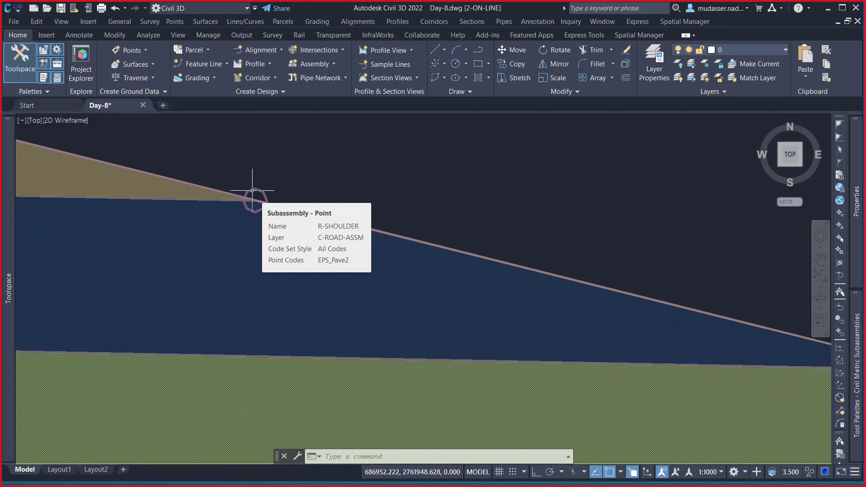
pyautogui.scroll(-10, 253, 188)
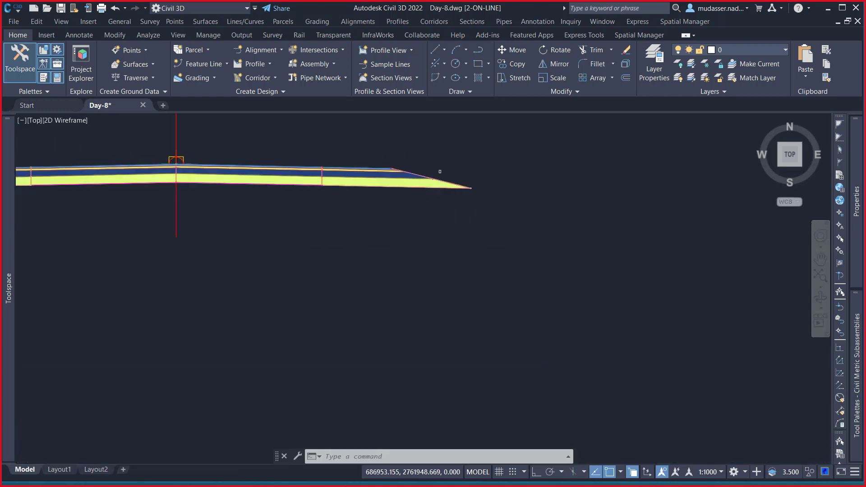
pyautogui.scroll(10, 521, 195)
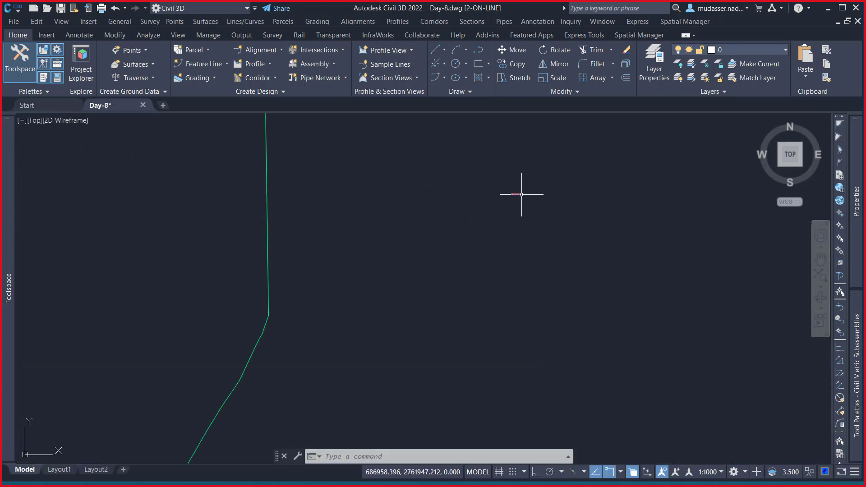
pyautogui.scroll(8, 181, 297)
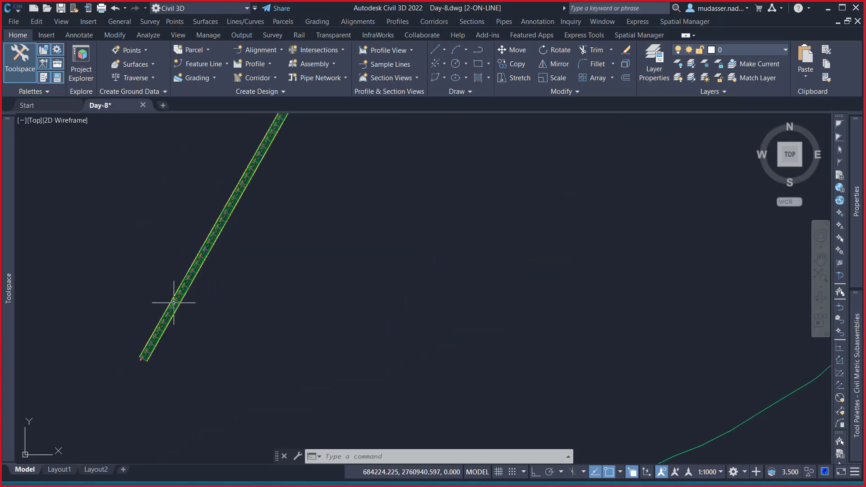
pyautogui.scroll(5, 184, 295)
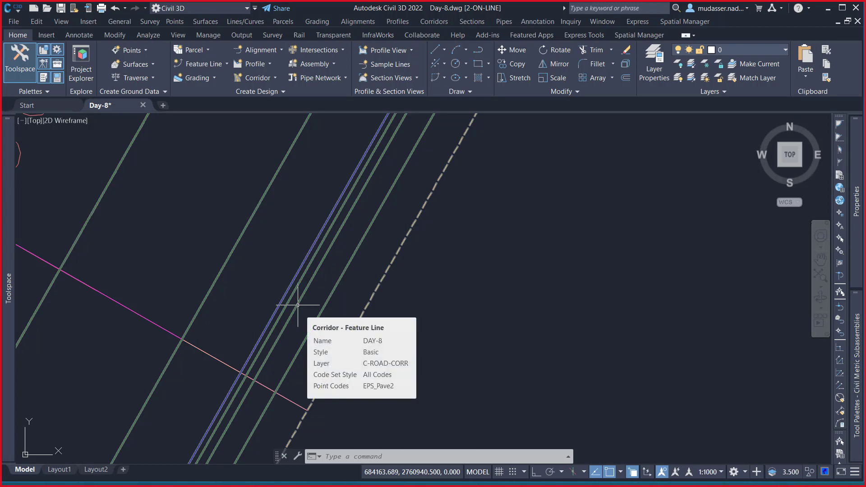
pyautogui.scroll(2, 295, 304)
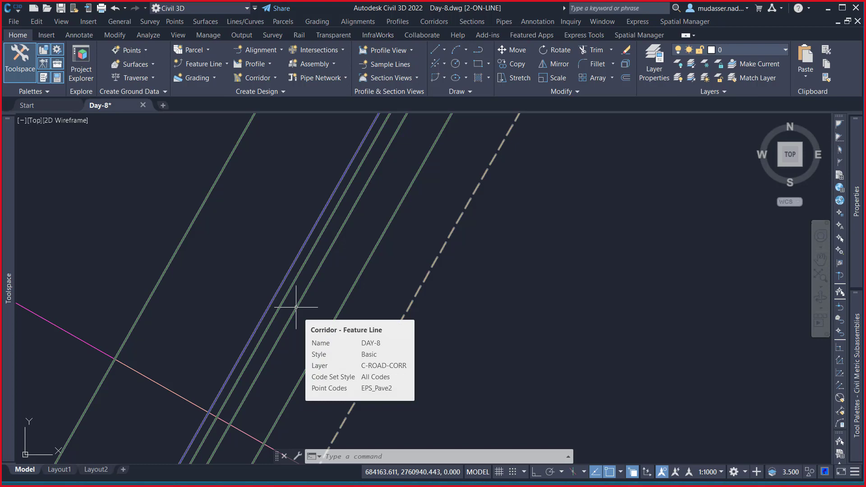
# Draw a single-segment polyline crossing the full width of the corridor between stations 0+160 and 0+180
pyautogui.scroll(4, 296, 307)
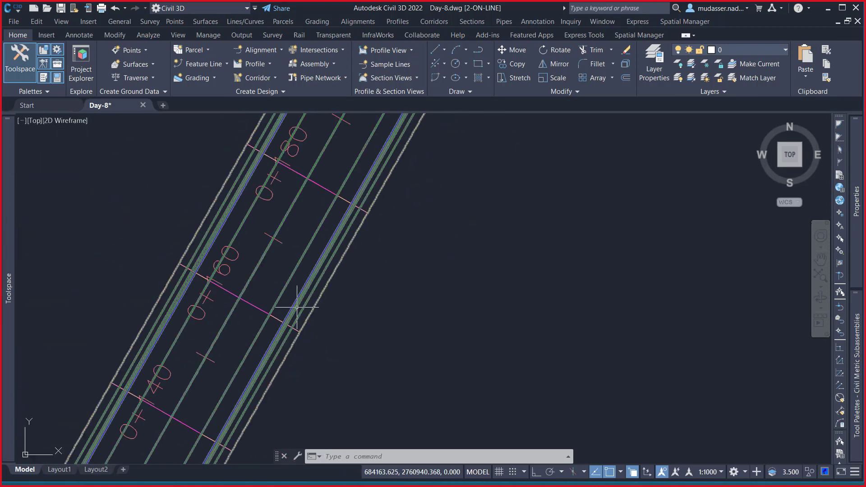
pyautogui.write('PL')
pyautogui.press('Return')
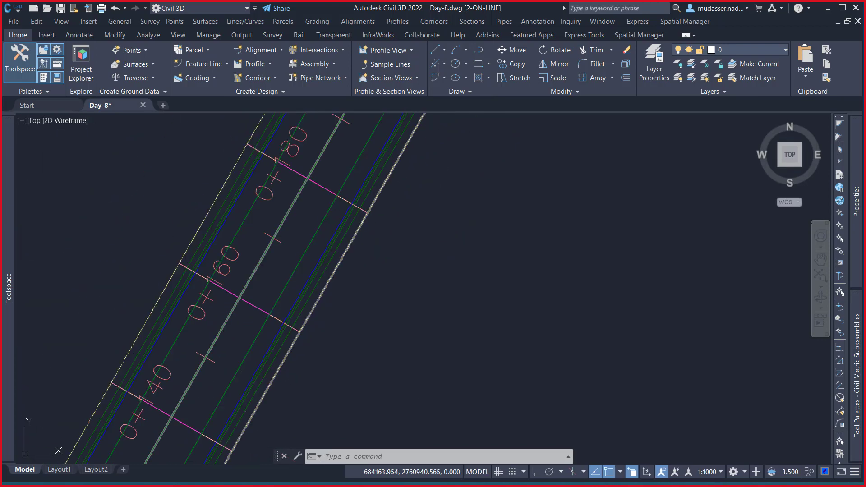
pyautogui.click(163, 169)
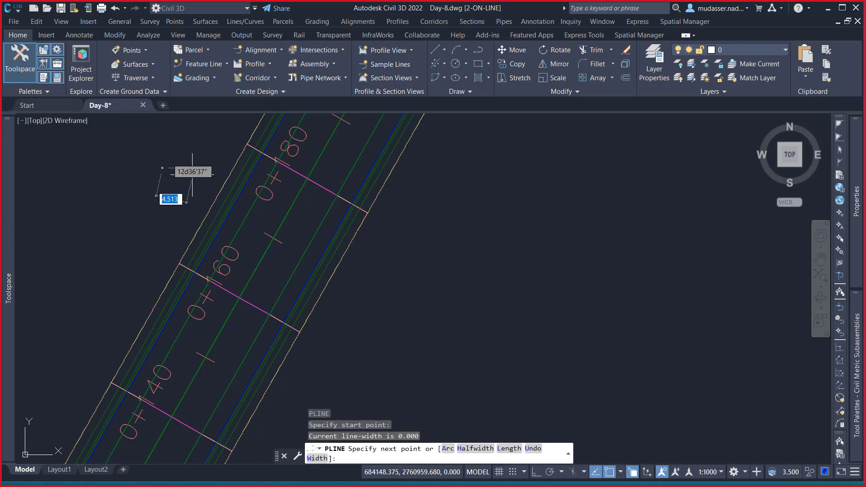
pyautogui.click(488, 371)
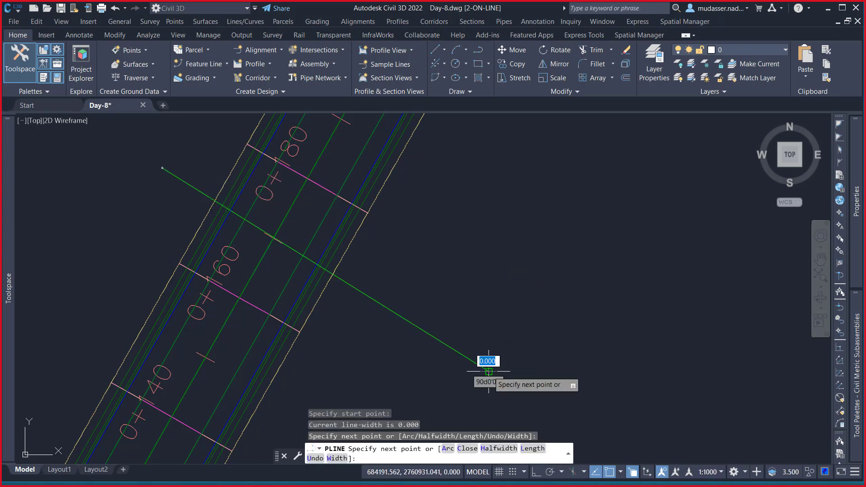
pyautogui.press('Escape')
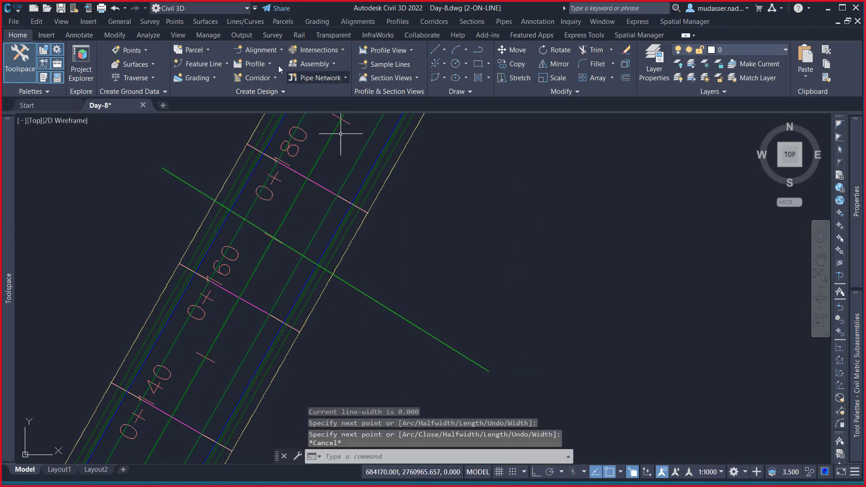
# Create a quick profile of the crossing polyline from the NGL surface with the Profile View style, placed in empty space southeast of the surface boundary
pyautogui.click(271, 64)
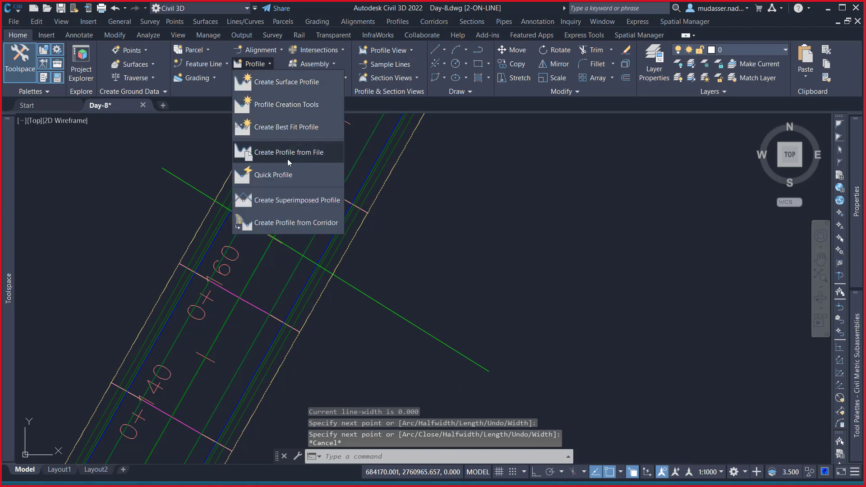
pyautogui.click(284, 174)
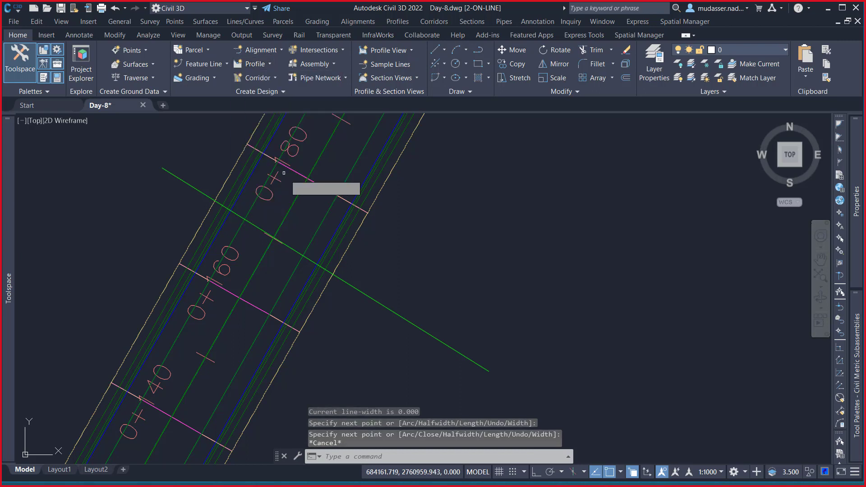
pyautogui.click(361, 292)
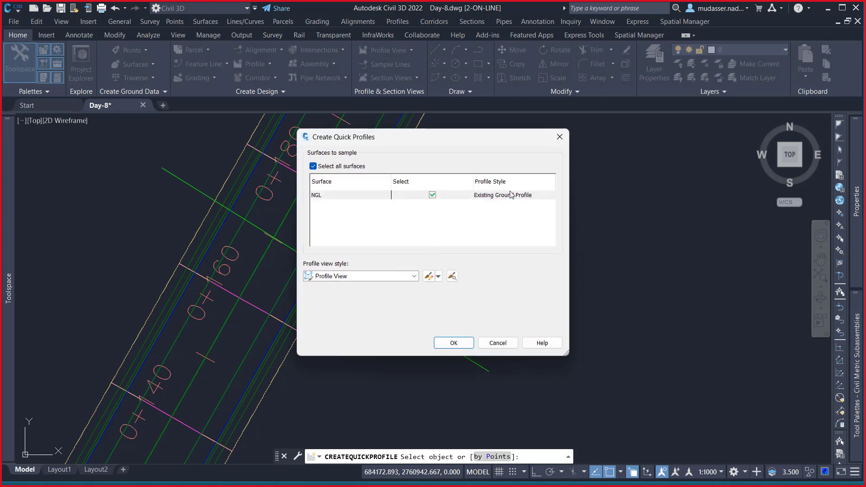
pyautogui.click(451, 343)
pyautogui.scroll(-10, 345, 275)
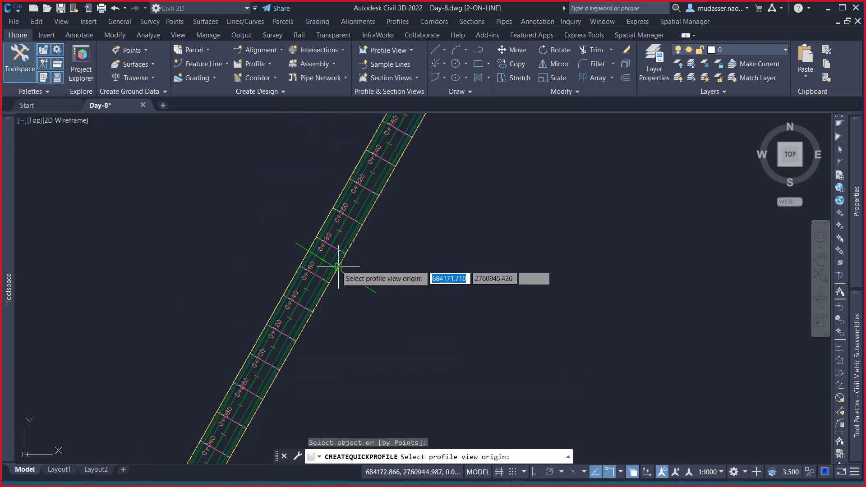
pyautogui.scroll(-2, 337, 268)
pyautogui.moveTo(544, 360); pyautogui.dragTo(219, 215, button='middle')
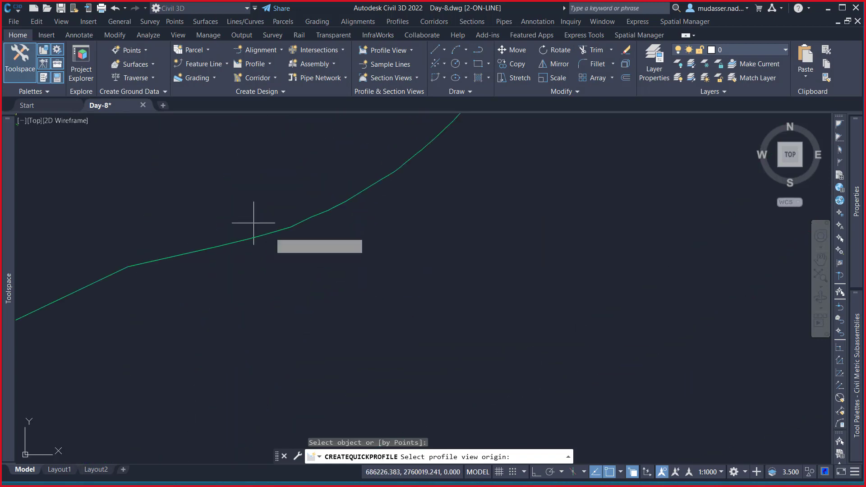
pyautogui.click(373, 276)
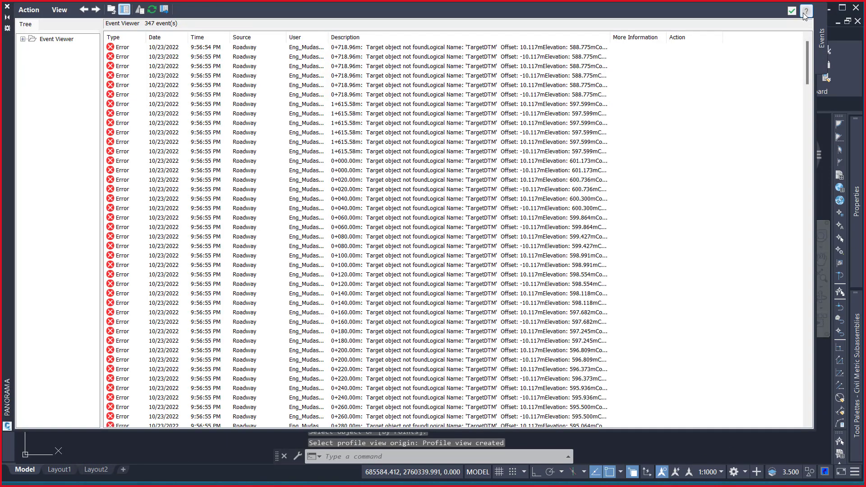
pyautogui.scroll(5, 386, 270)
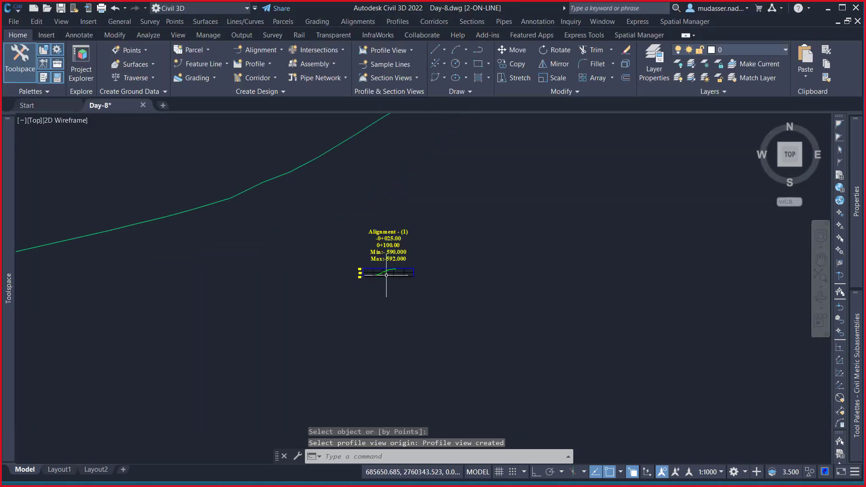
pyautogui.scroll(3, 386, 275)
pyautogui.scroll(-2, 344, 277)
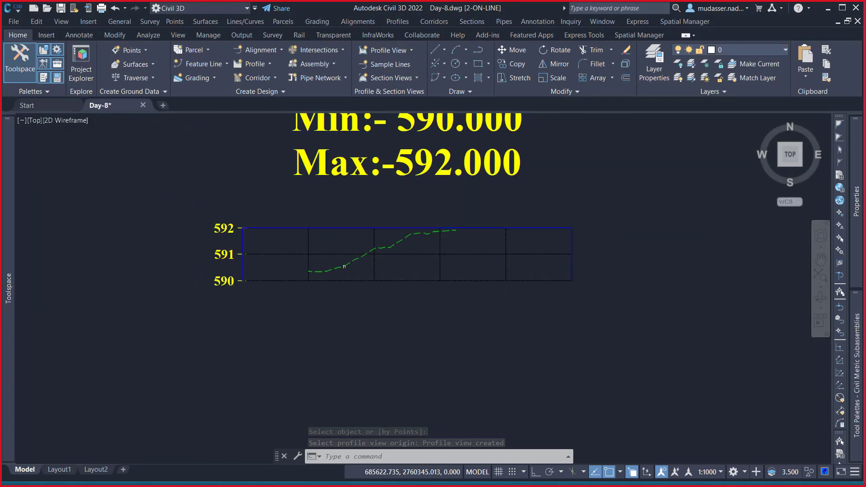
# Erase the quick profile view placed in the empty space southeast of the surface boundary
pyautogui.scroll(-4, 372, 266)
pyautogui.click(456, 166)
pyautogui.click(357, 318)
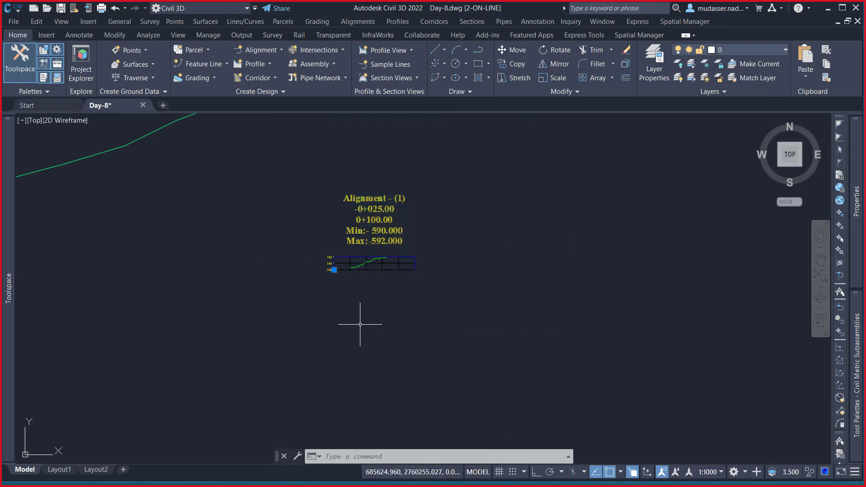
pyautogui.press('Delete')
# Erase the polyline that crosses the corridor between stations 0+160 and 0+180
pyautogui.scroll(-3, 370, 331)
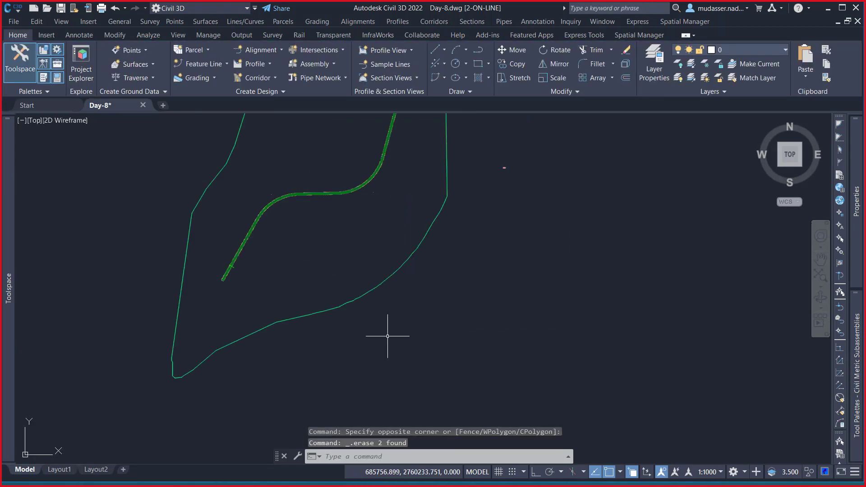
pyautogui.scroll(8, 245, 267)
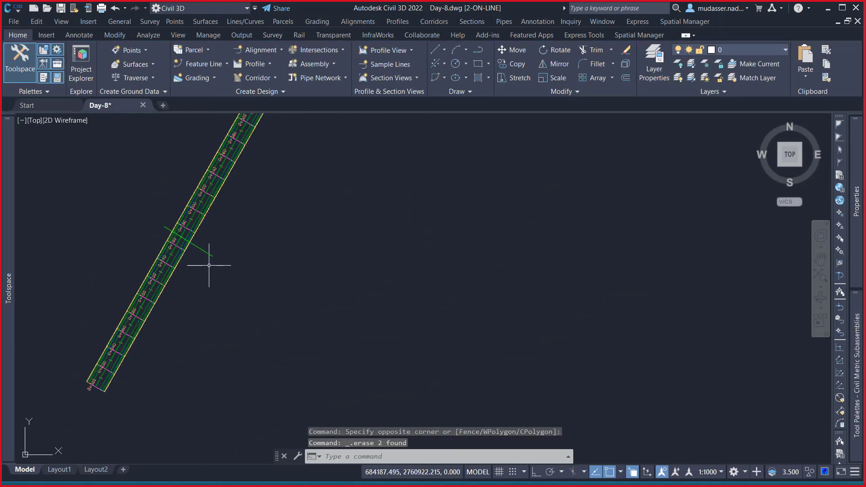
pyautogui.click(219, 231)
pyautogui.click(194, 256)
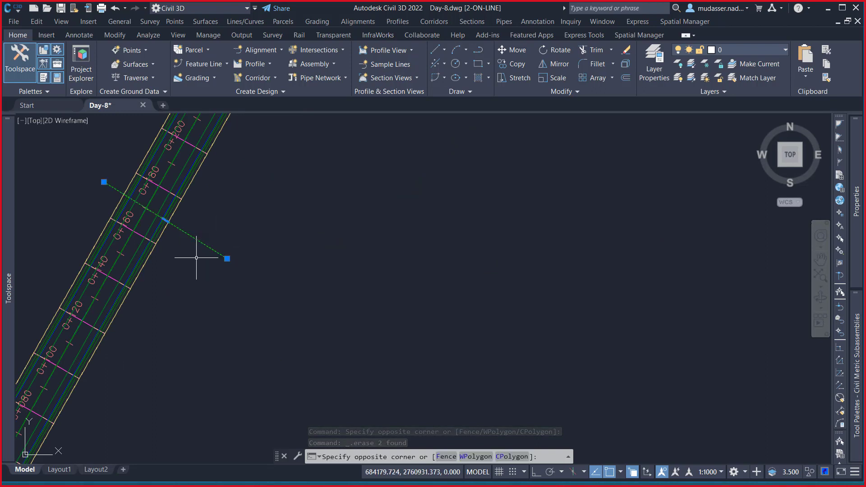
pyautogui.press('Delete')
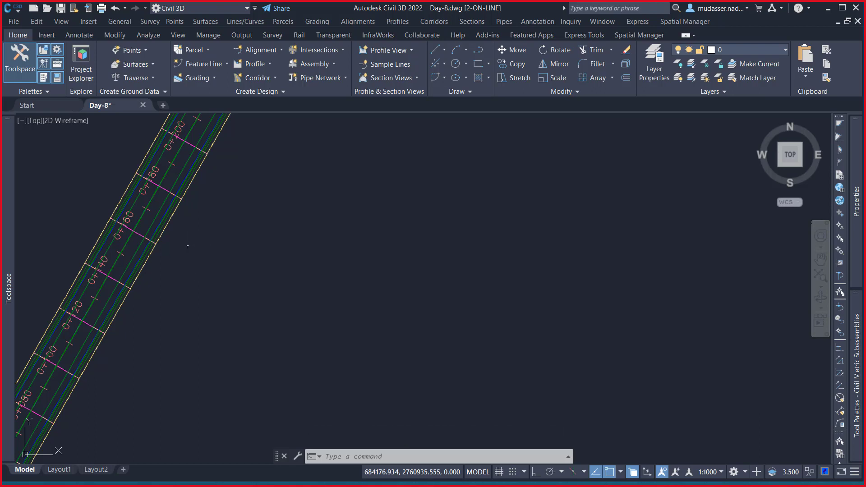
# Try to run the Feature Line Reports from the corridor reports in the Toolbox's Reports Manager
pyautogui.moveTo(8, 288)
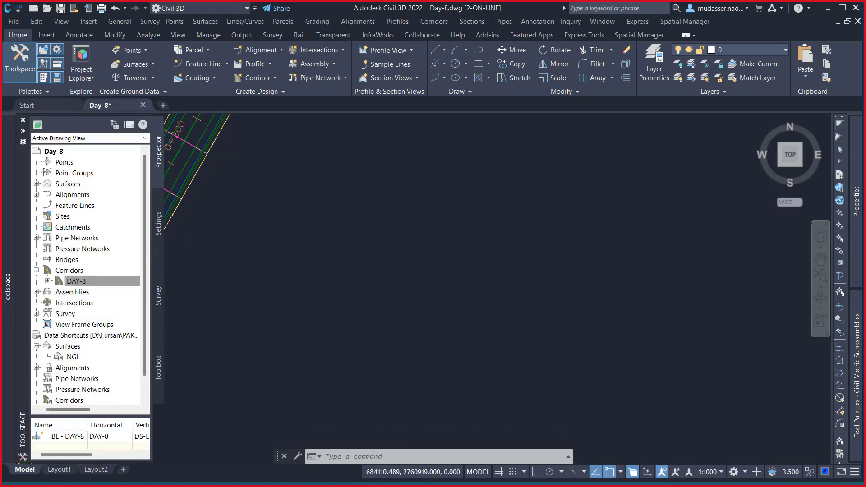
pyautogui.click(159, 366)
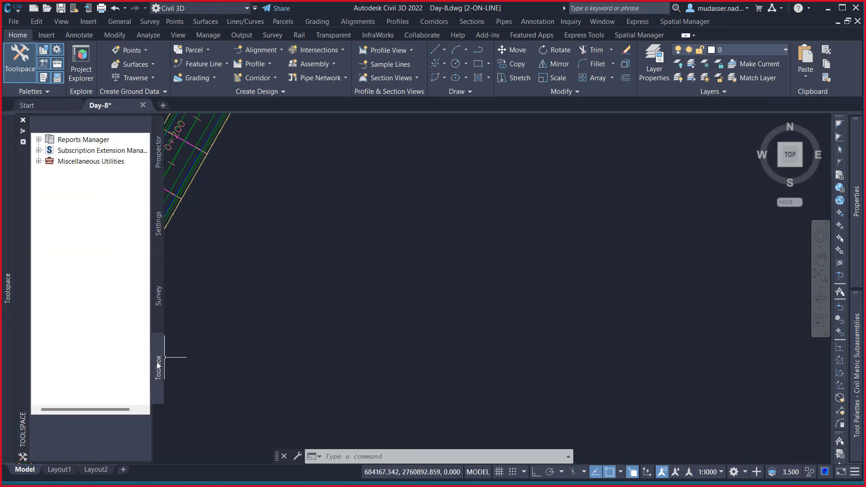
pyautogui.click(39, 139)
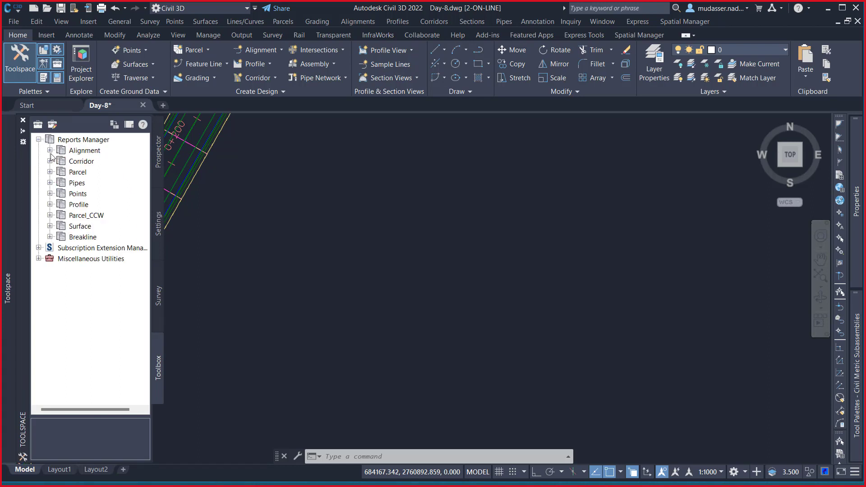
pyautogui.click(50, 161)
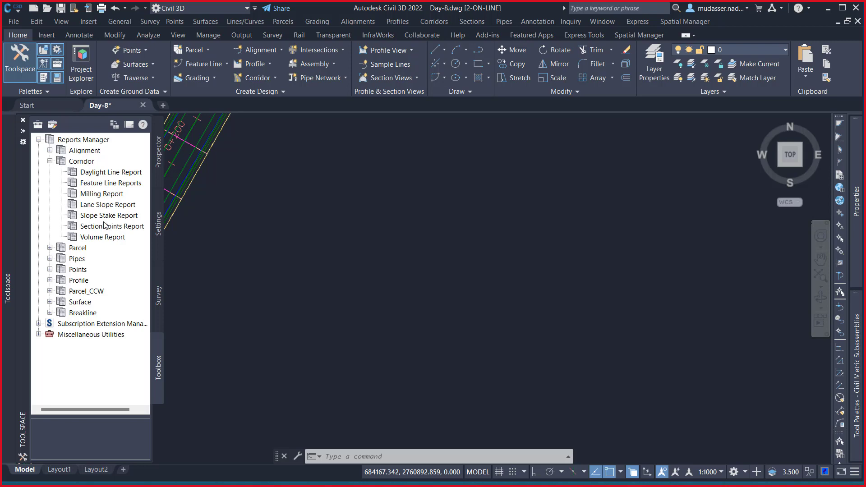
pyautogui.click(121, 185)
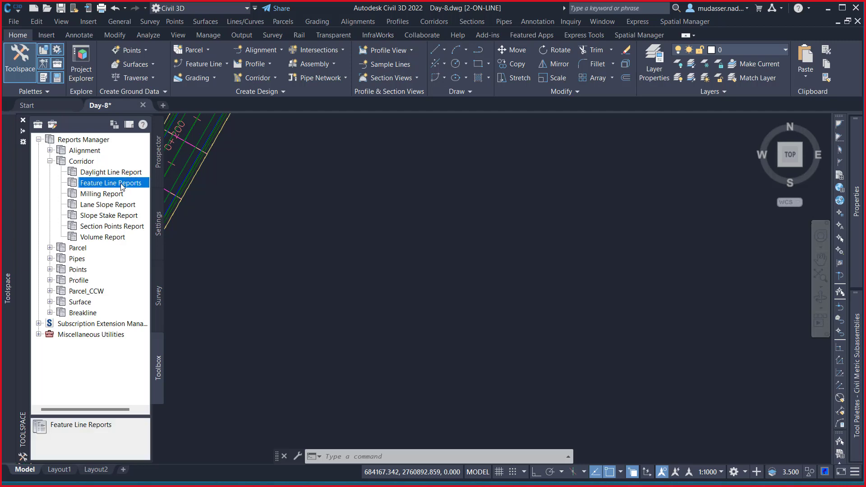
pyautogui.rightClick(122, 184)
pyautogui.click(148, 190)
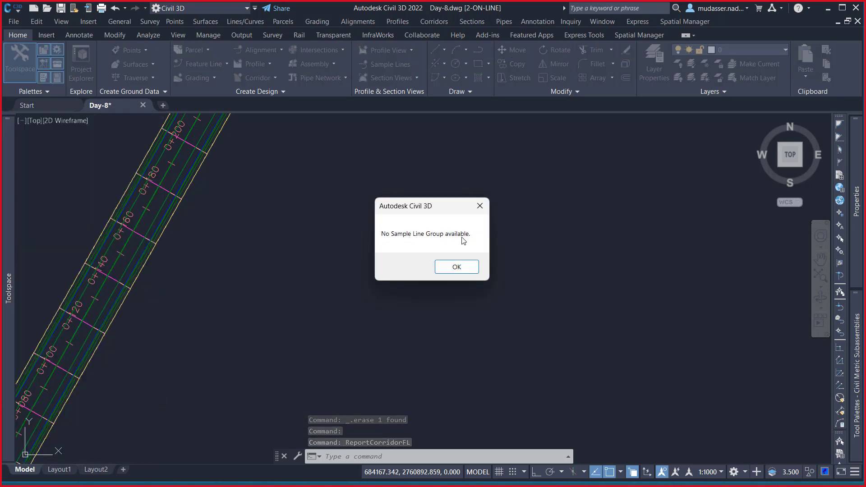
pyautogui.click(457, 267)
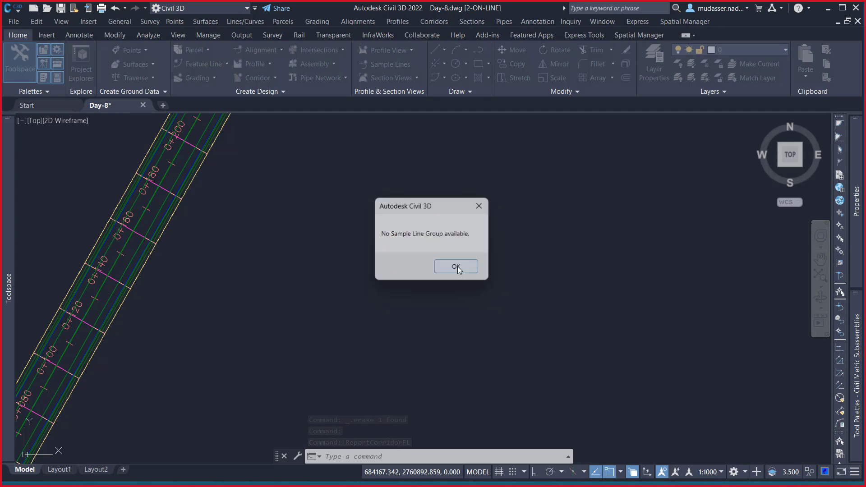
# Create the Milling Report for corridor and baseline DAY-8, view it in the browser and return to the drawing
pyautogui.moveTo(10, 223)
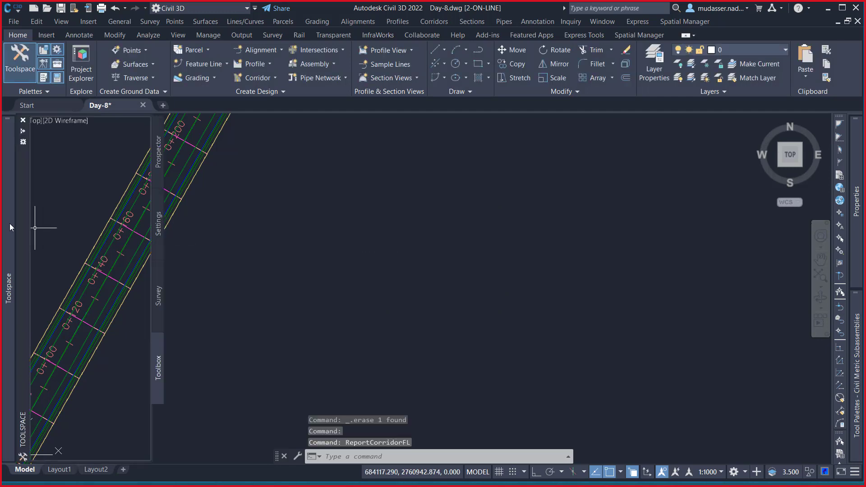
pyautogui.click(113, 194)
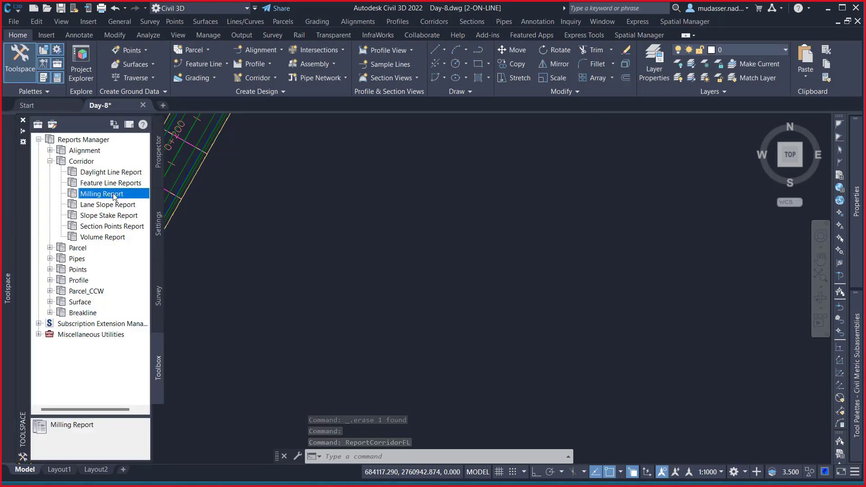
pyautogui.rightClick(114, 196)
pyautogui.click(149, 198)
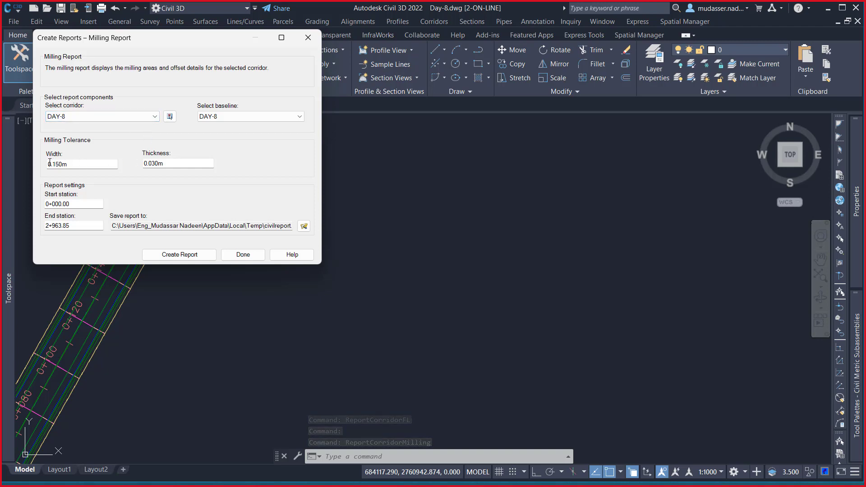
pyautogui.click(194, 255)
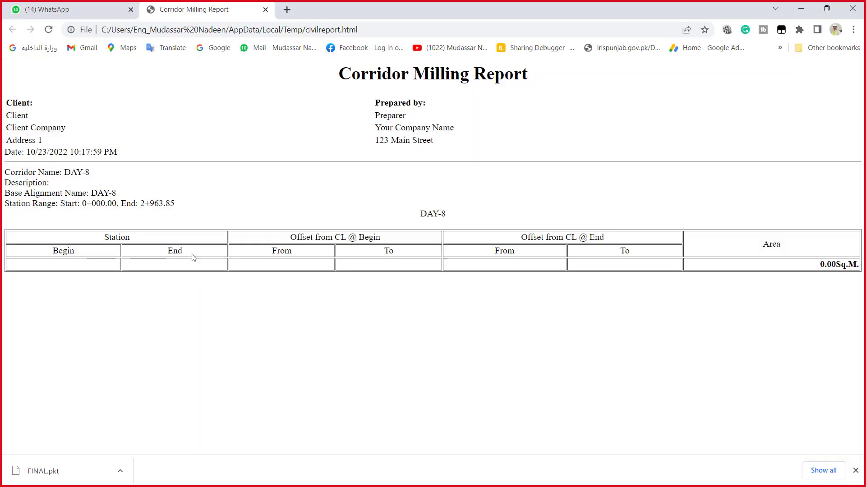
pyautogui.click(266, 10)
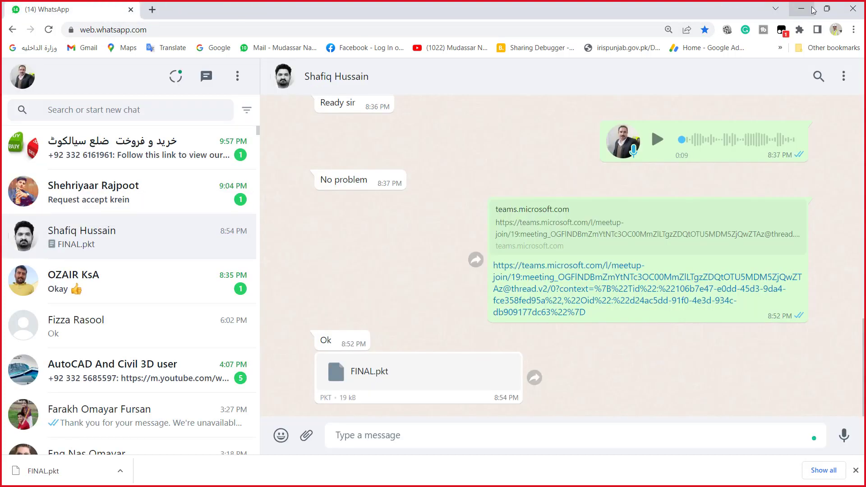
pyautogui.click(813, 10)
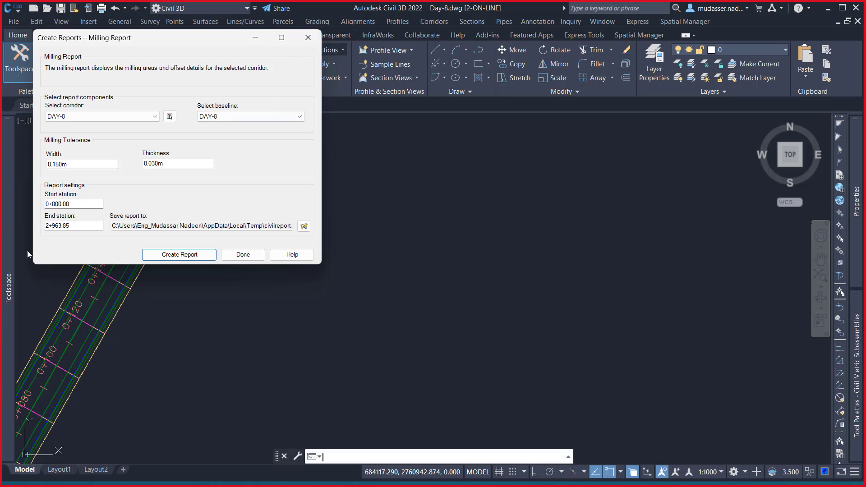
pyautogui.click(309, 40)
# Try to run the Lane Slope Report from the corridor reports
pyautogui.moveTo(9, 284)
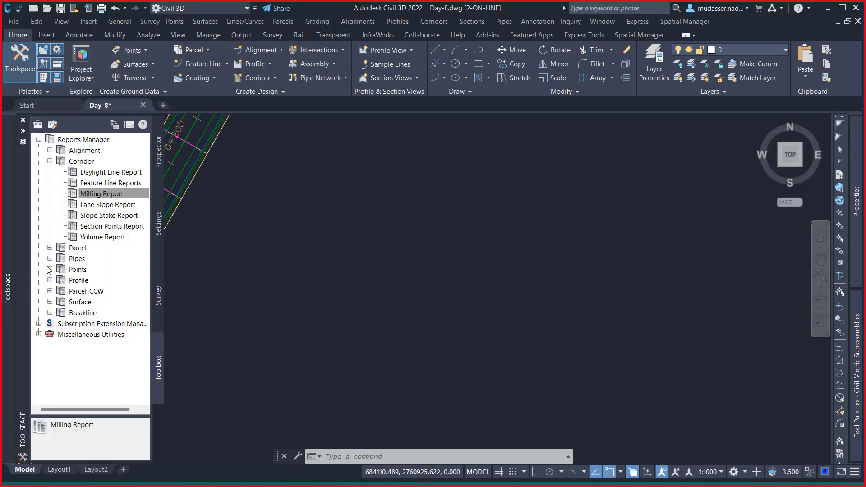
pyautogui.rightClick(115, 206)
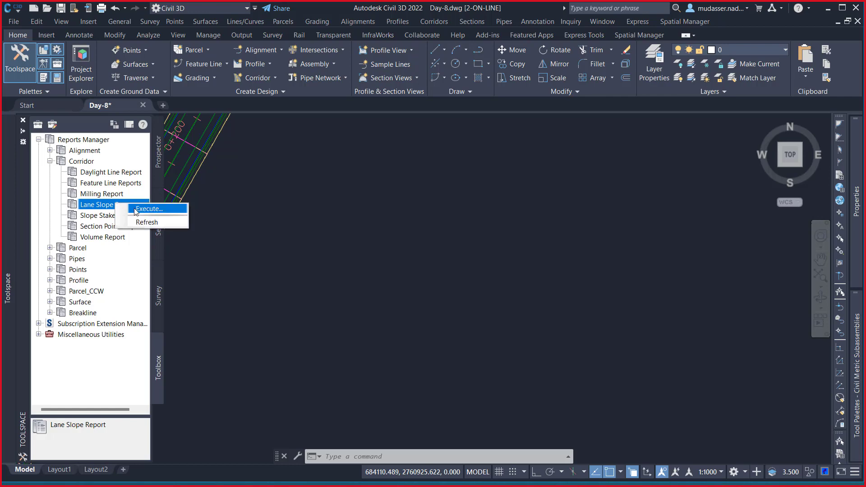
pyautogui.click(136, 211)
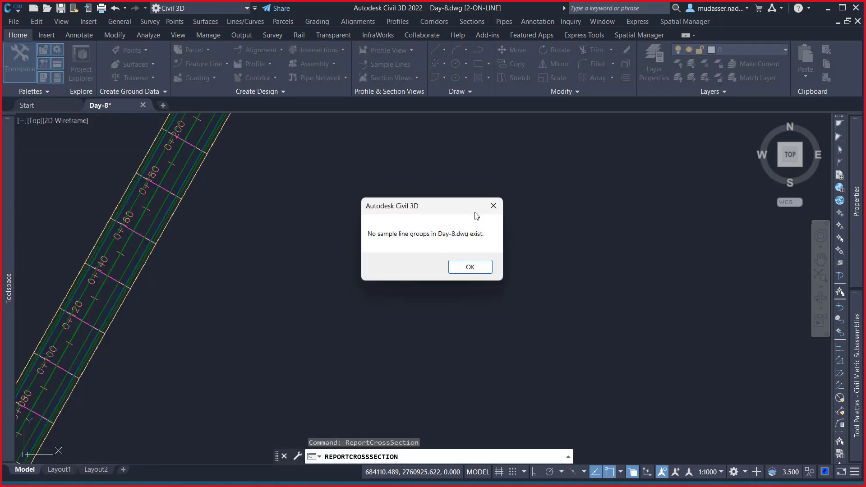
pyautogui.click(494, 206)
# Start the Sample Lines command and choose the DAY-8 alignment from the list
pyautogui.scroll(-4, 289, 271)
pyautogui.scroll(-2, 295, 282)
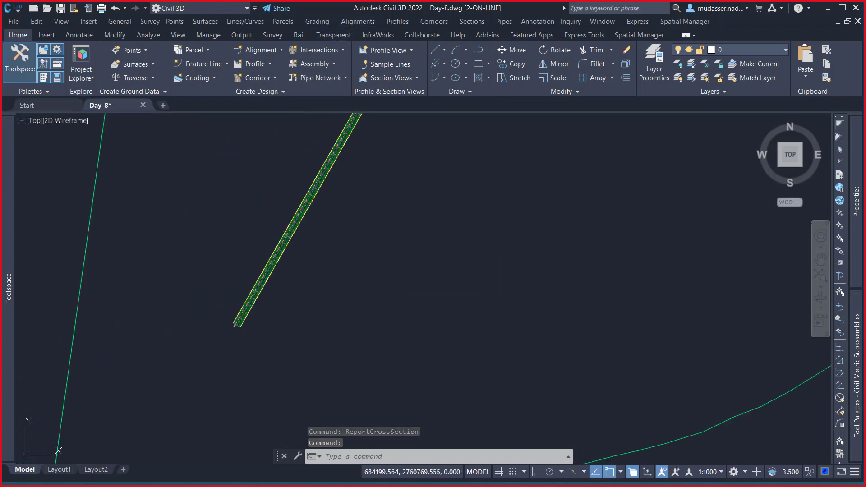
pyautogui.moveTo(292, 295); pyautogui.dragTo(224, 330, button='middle')
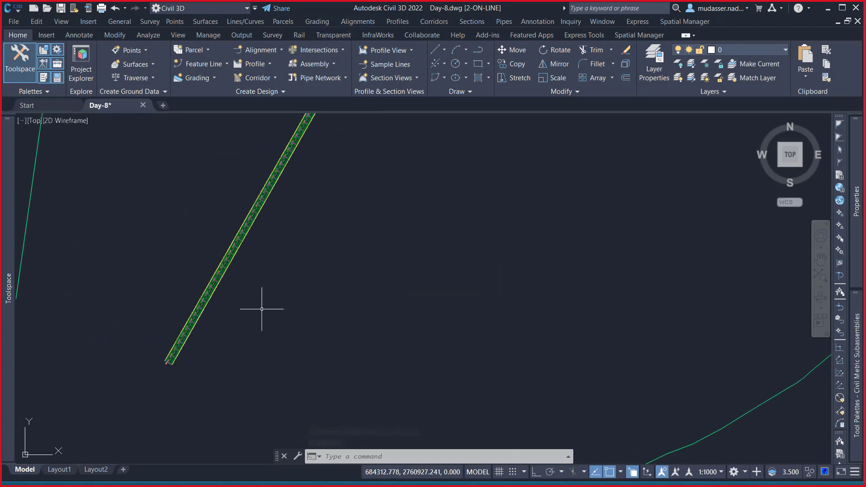
pyautogui.scroll(-4, 262, 307)
pyautogui.scroll(4, 231, 325)
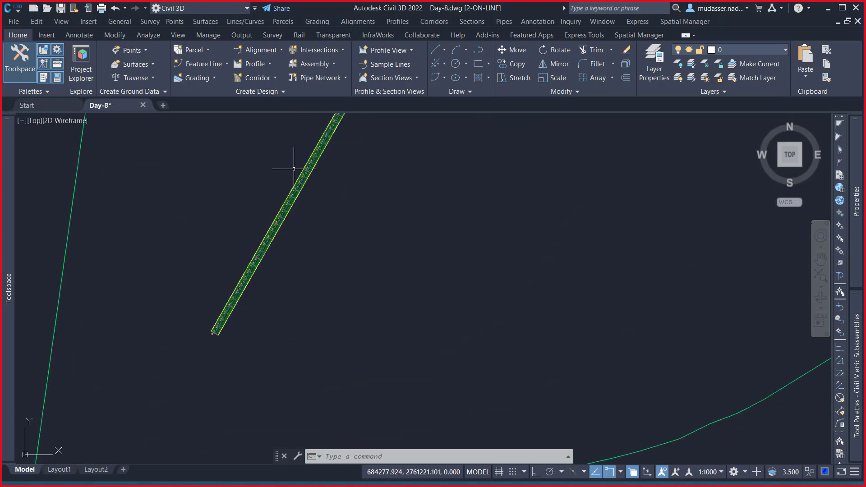
pyautogui.moveTo(373, 170); pyautogui.dragTo(276, 335, button='middle')
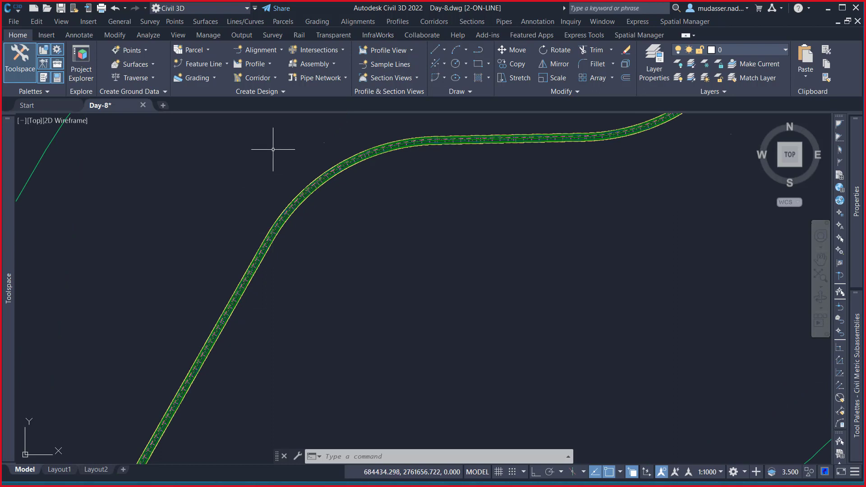
pyautogui.click(392, 65)
pyautogui.press('Return')
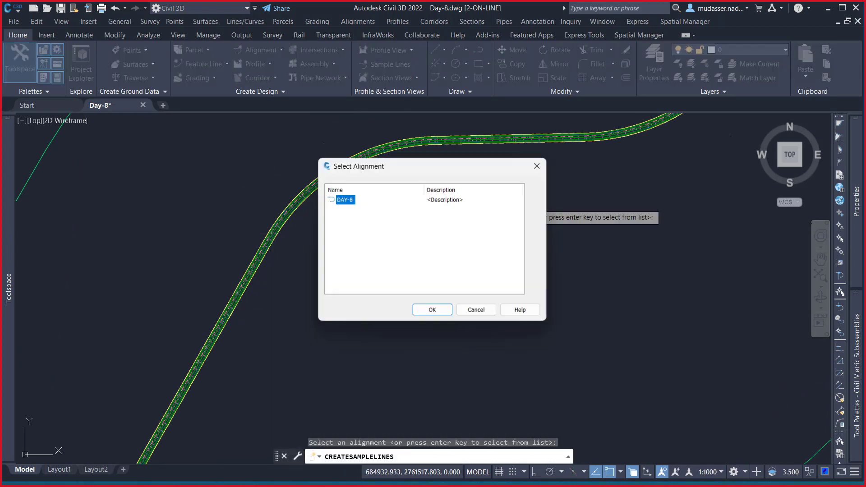
pyautogui.click(433, 311)
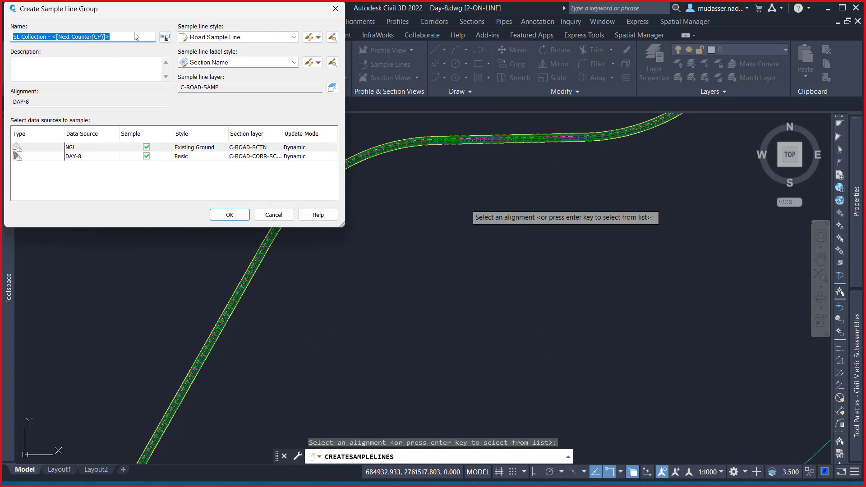
# Name the sample line group Day-8 and create it with NGL and the DAY-8 corridor as sampled sources
pyautogui.moveTo(127, 36); pyautogui.dragTo(12, 50)
pyautogui.press('BackSpace')
pyautogui.write('dAY')
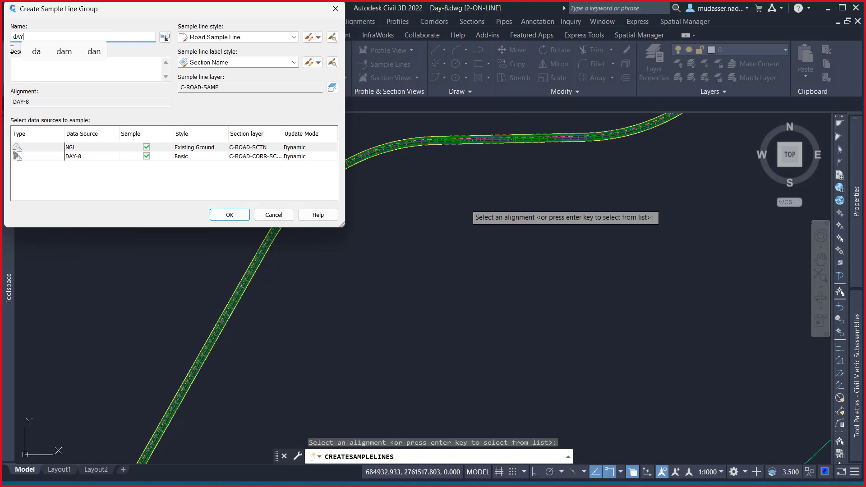
pyautogui.press('BackSpace')
pyautogui.press('BackSpace')
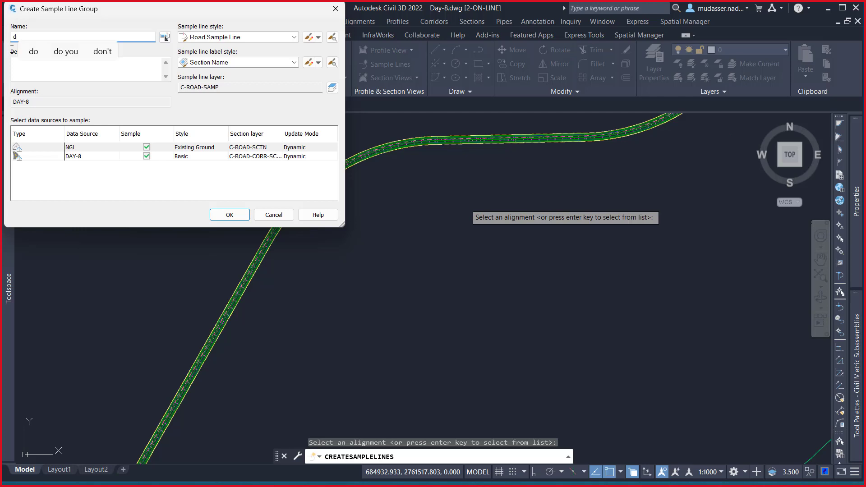
pyautogui.press('BackSpace')
pyautogui.write('Day')
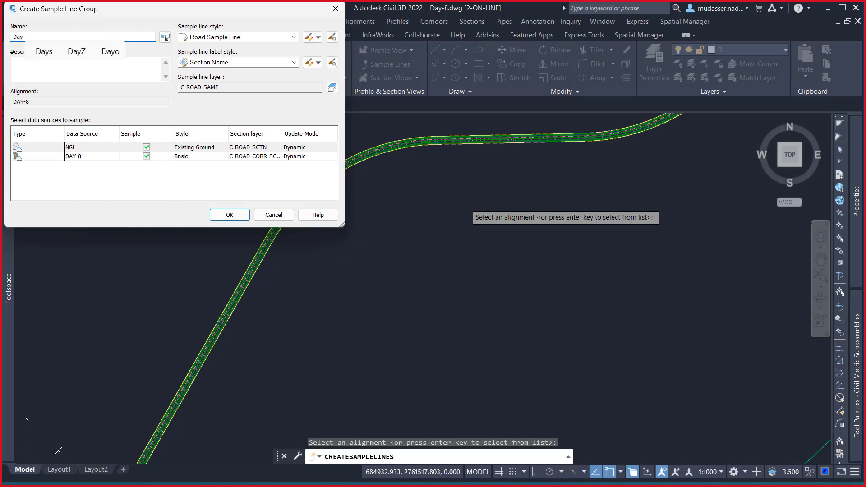
pyautogui.write('-8')
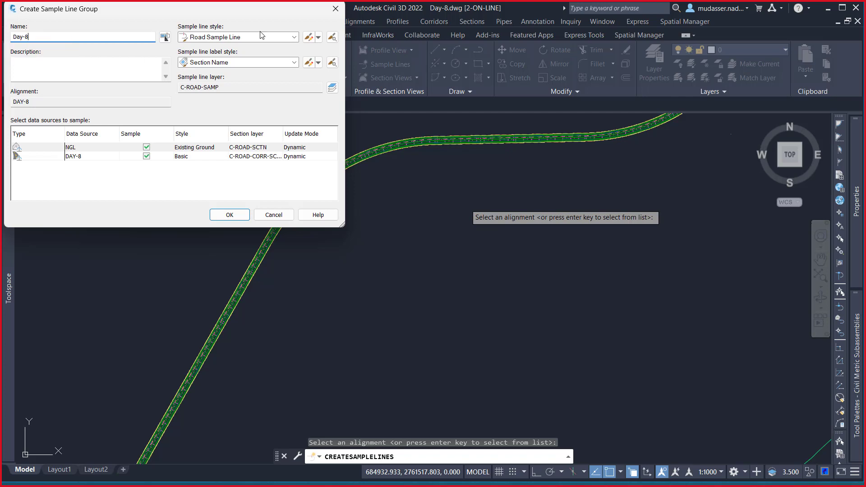
pyautogui.click(230, 216)
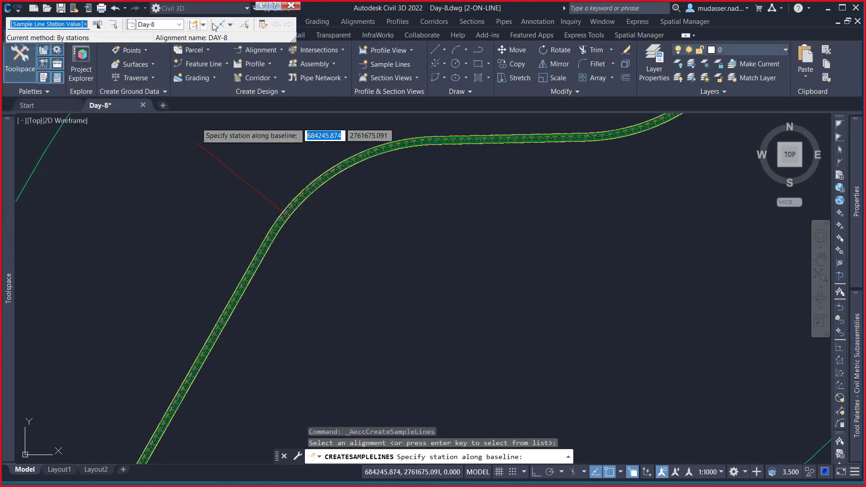
# Create sample lines by range of stations along the whole DAY-8 alignment, keeping the 20 m swath widths and increments, and finish the command
pyautogui.click(204, 25)
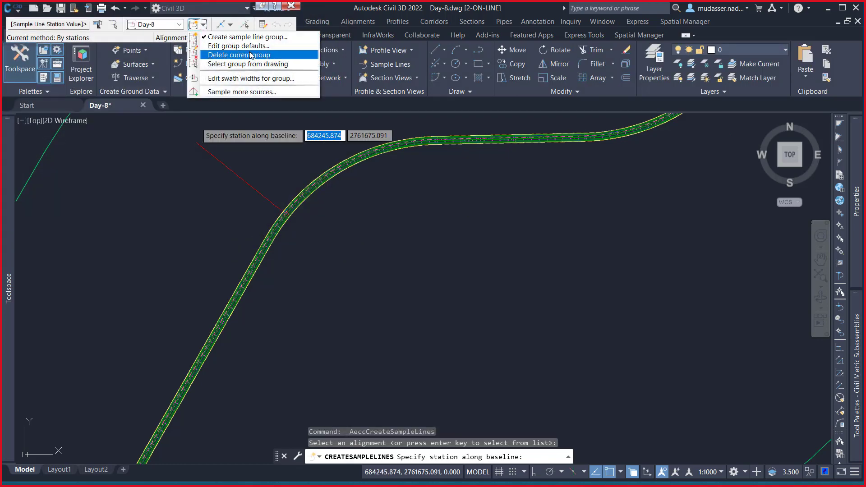
pyautogui.click(230, 25)
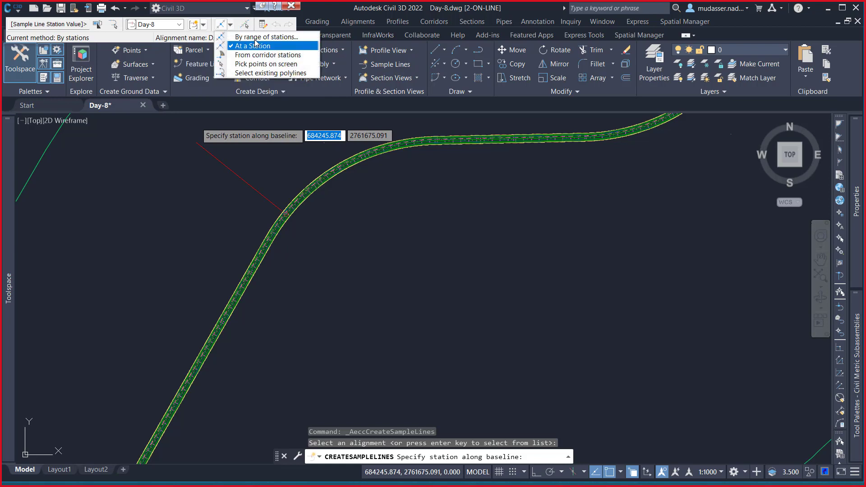
pyautogui.click(255, 37)
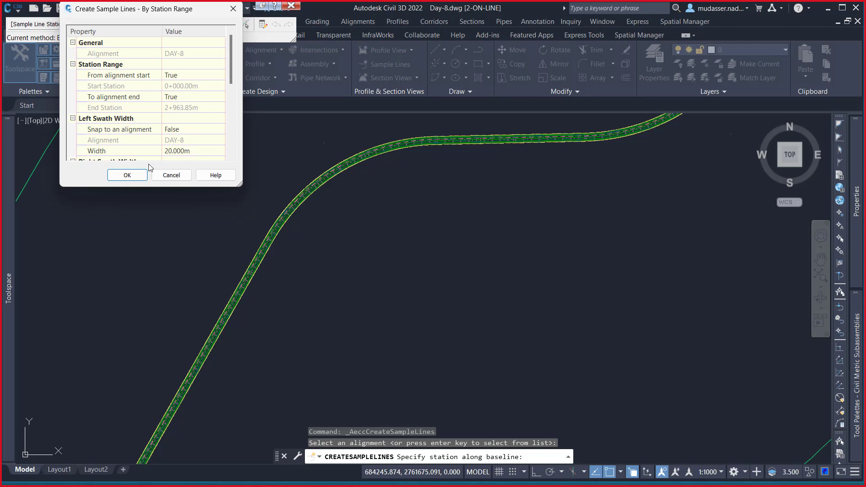
pyautogui.scroll(-2, 195, 151)
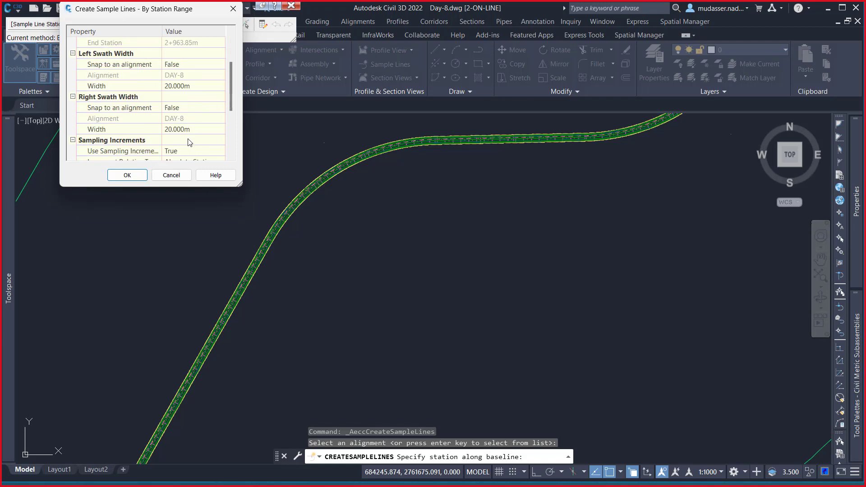
pyautogui.scroll(-3, 180, 153)
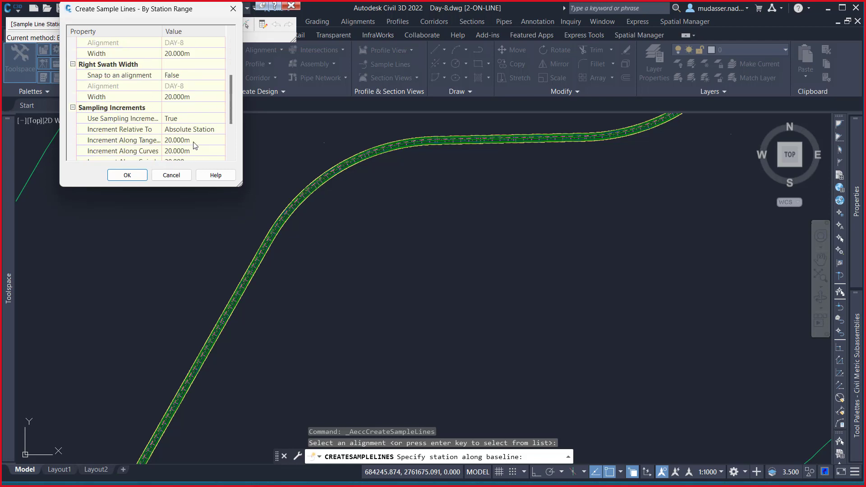
pyautogui.click(138, 178)
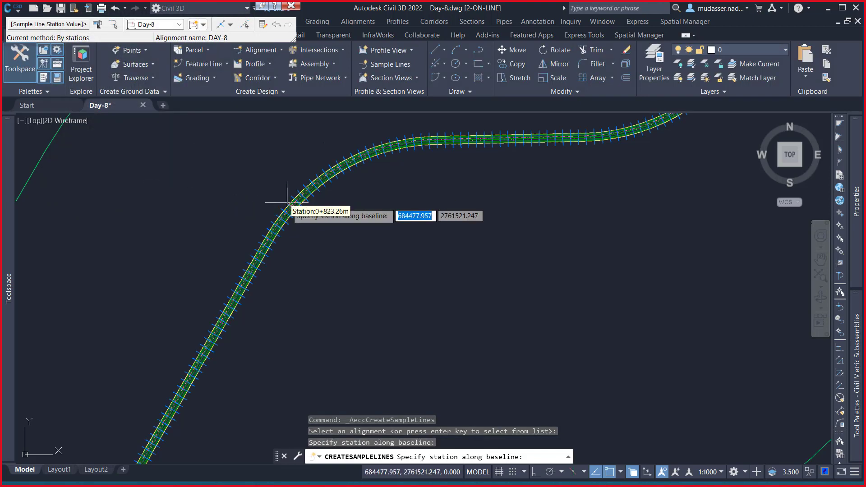
pyautogui.press('Return')
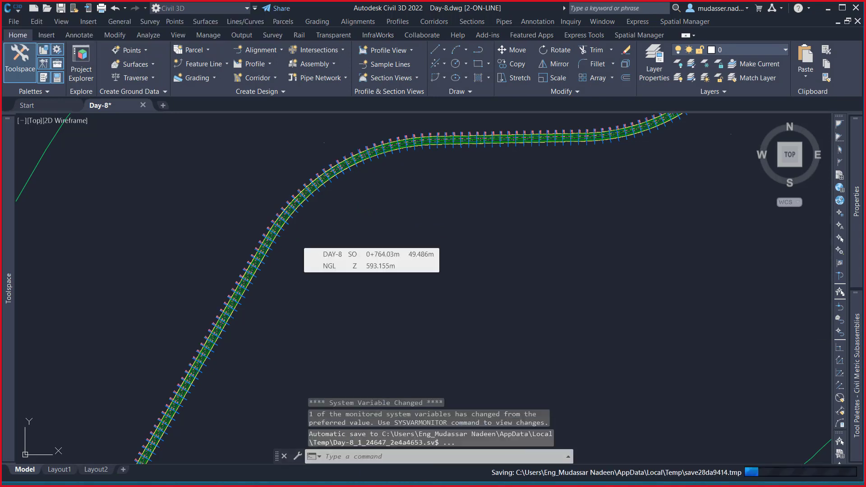
# Create the corridor Feature Line Report for corridor and alignment DAY-8 with all feature lines and a station interval of 20
pyautogui.scroll(-4, 321, 208)
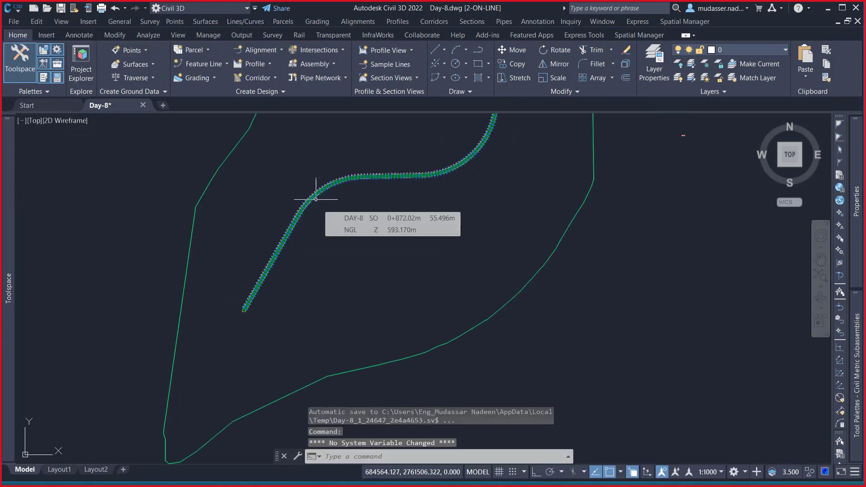
pyautogui.moveTo(8, 214)
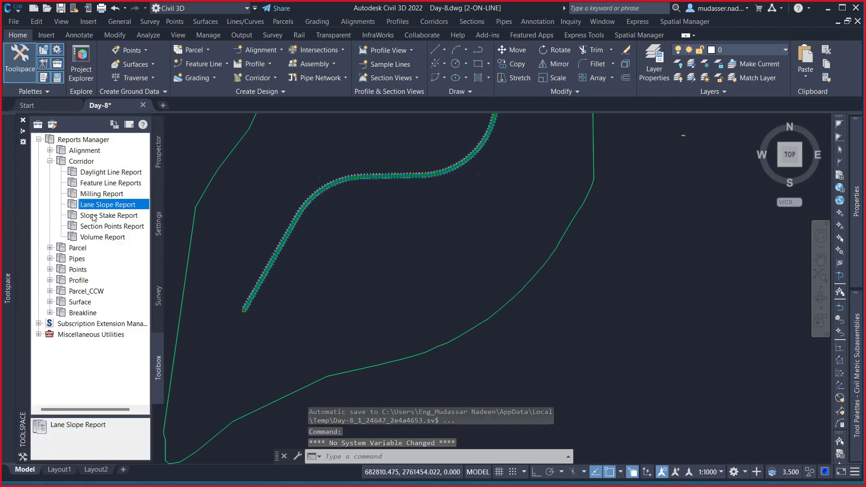
pyautogui.click(105, 183)
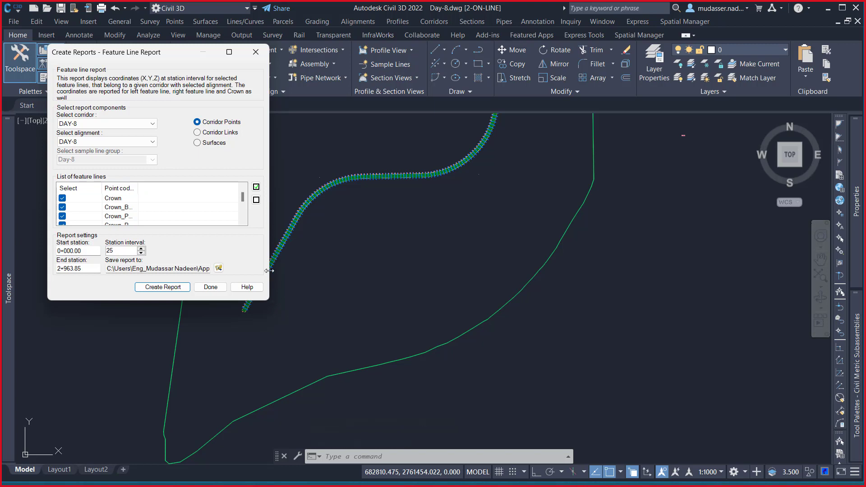
pyautogui.moveTo(269, 270); pyautogui.dragTo(404, 271)
pyautogui.moveTo(460, 269); pyautogui.dragTo(461, 269)
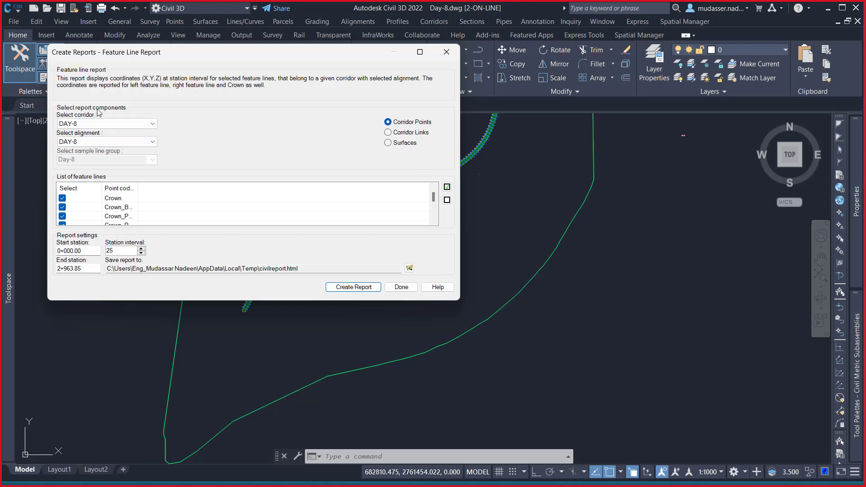
pyautogui.click(140, 124)
pyautogui.click(139, 130)
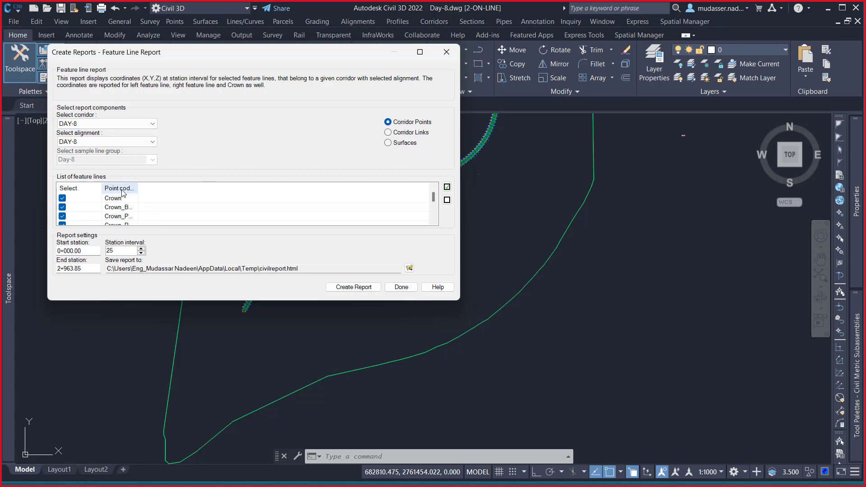
pyautogui.scroll(-4, 121, 201)
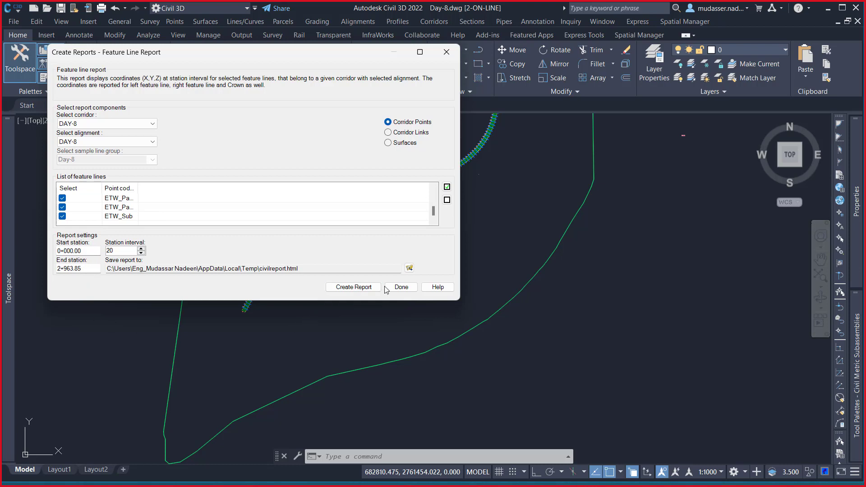
pyautogui.click(368, 291)
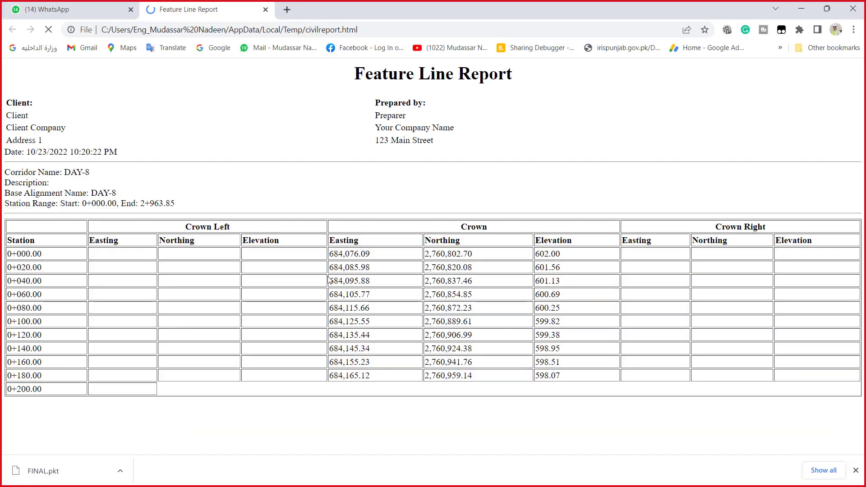
# Examine the stations, eastings, northings and elevations in the Crown table of the Feature Line Report
pyautogui.scroll(-15, 231, 251)
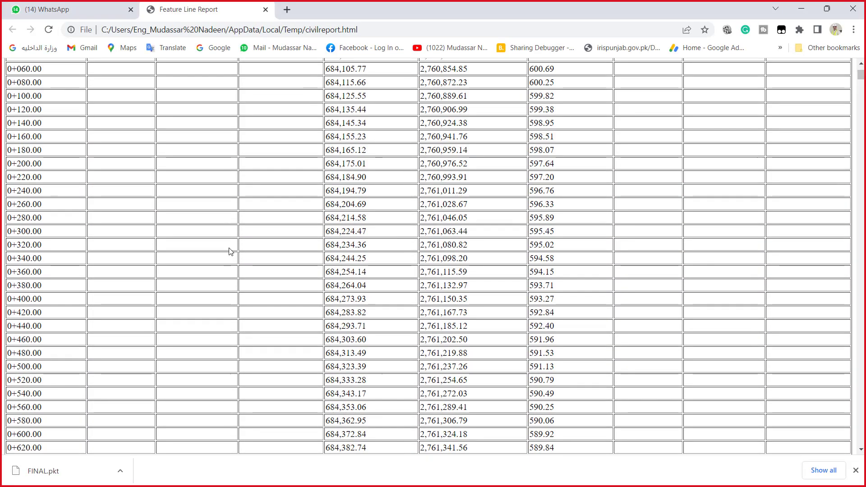
pyautogui.scroll(-4, 231, 252)
pyautogui.scroll(20, 231, 252)
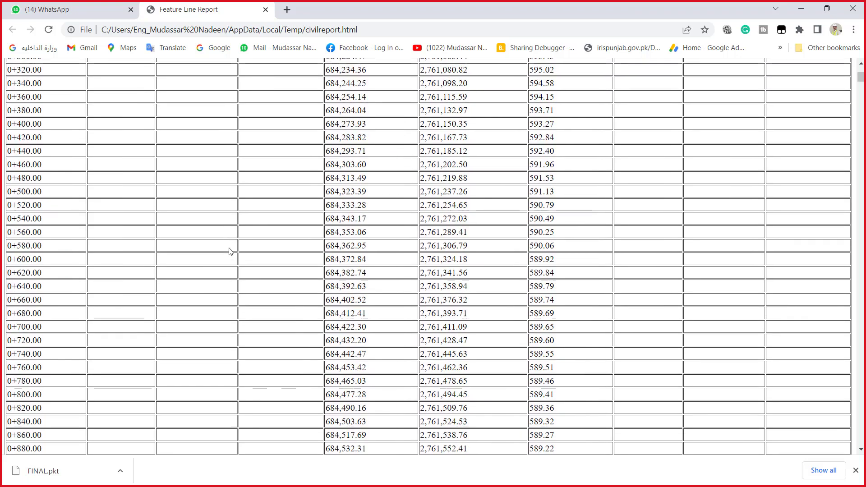
pyautogui.scroll(-20, 231, 251)
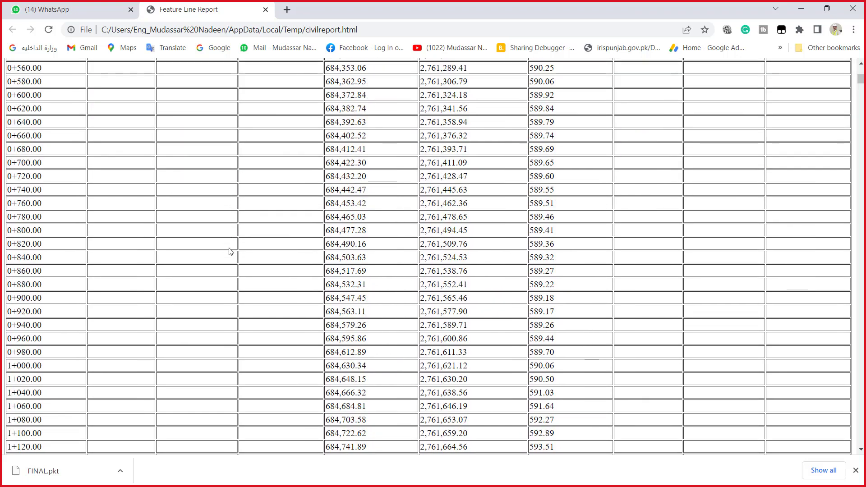
pyautogui.scroll(-18, 231, 251)
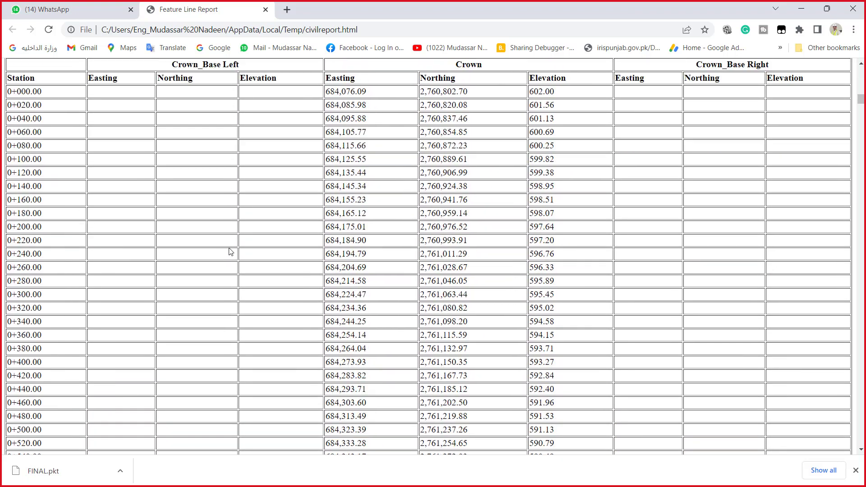
pyautogui.scroll(16, 230, 251)
pyautogui.scroll(20, 232, 266)
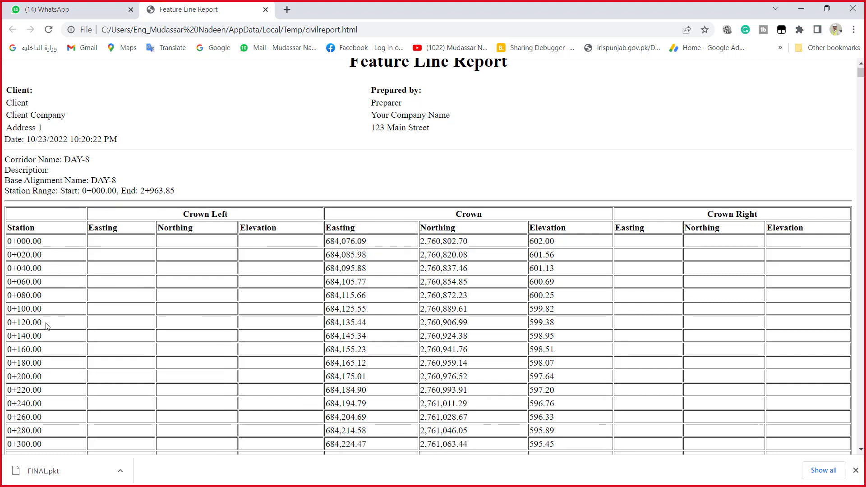
pyautogui.scroll(-3, 37, 303)
pyautogui.scroll(1, 194, 124)
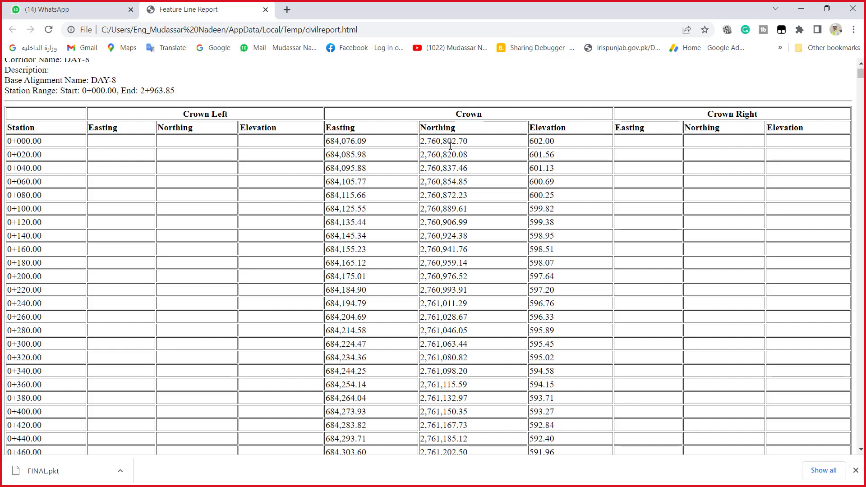
pyautogui.scroll(-5, 433, 219)
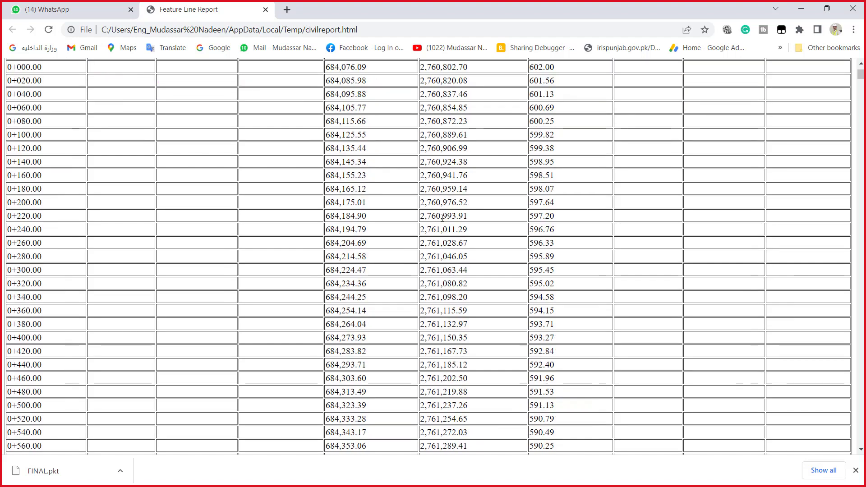
pyautogui.scroll(6, 114, 269)
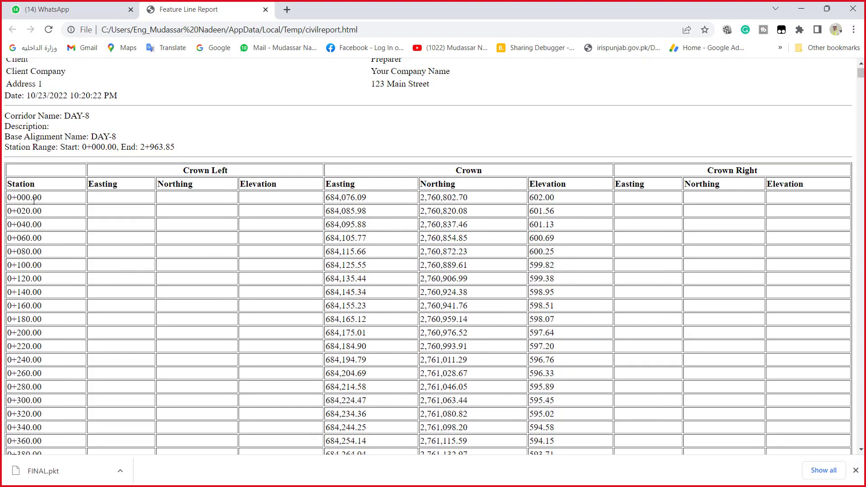
# Follow the Crown table to its last station and check where the Crown_Base table begins
pyautogui.scroll(-20, 36, 225)
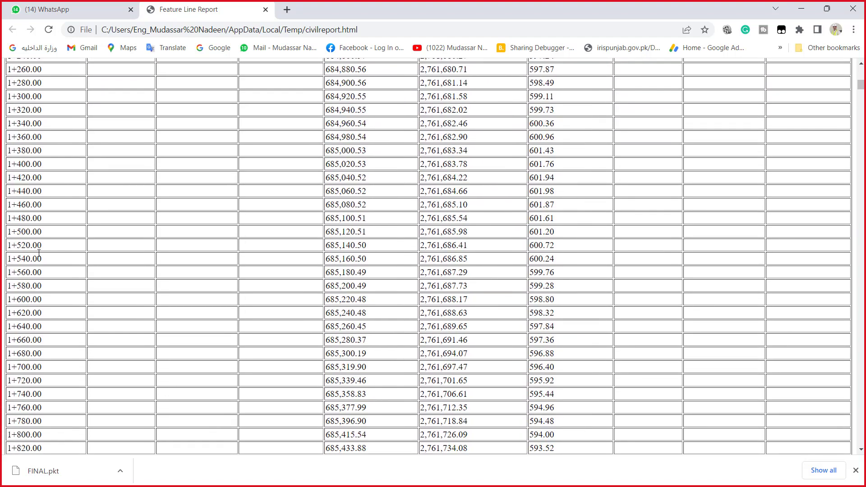
pyautogui.scroll(-20, 39, 254)
pyautogui.scroll(4, 76, 257)
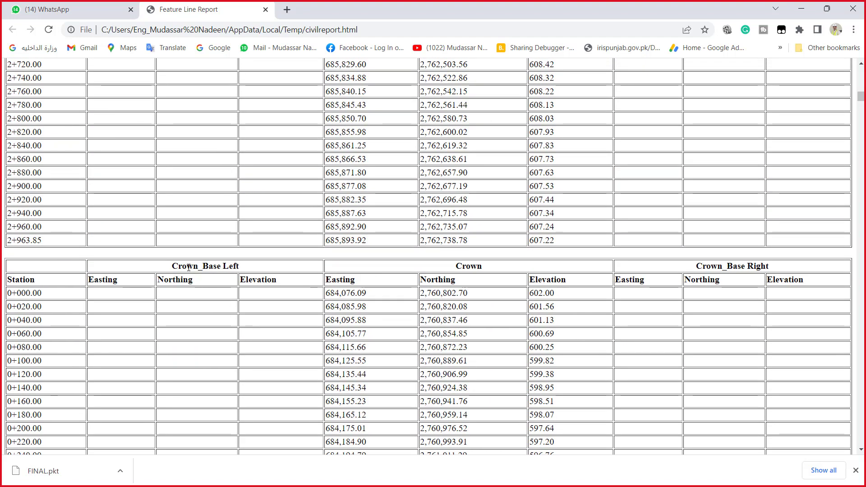
pyautogui.scroll(16, 346, 265)
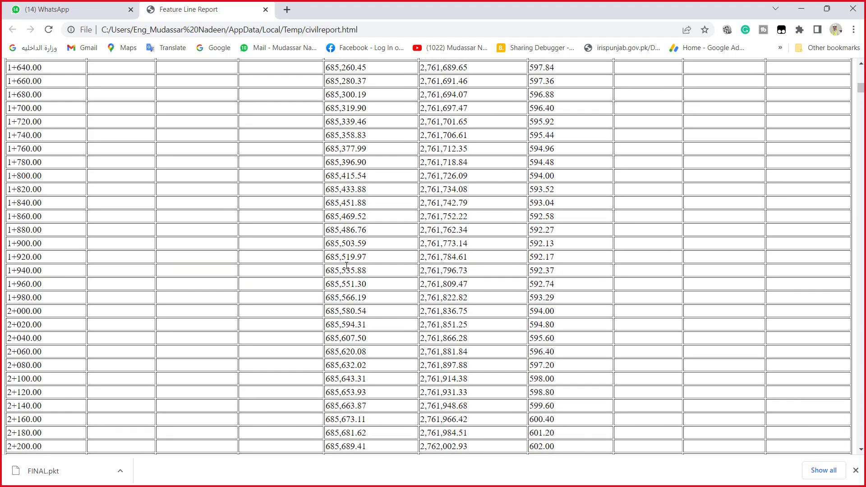
pyautogui.scroll(7, 346, 266)
pyautogui.scroll(-20, 348, 252)
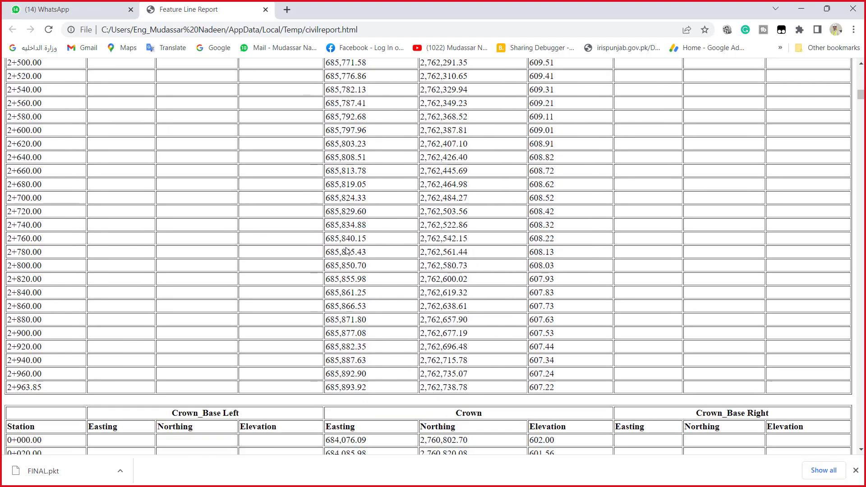
pyautogui.scroll(-2, 347, 250)
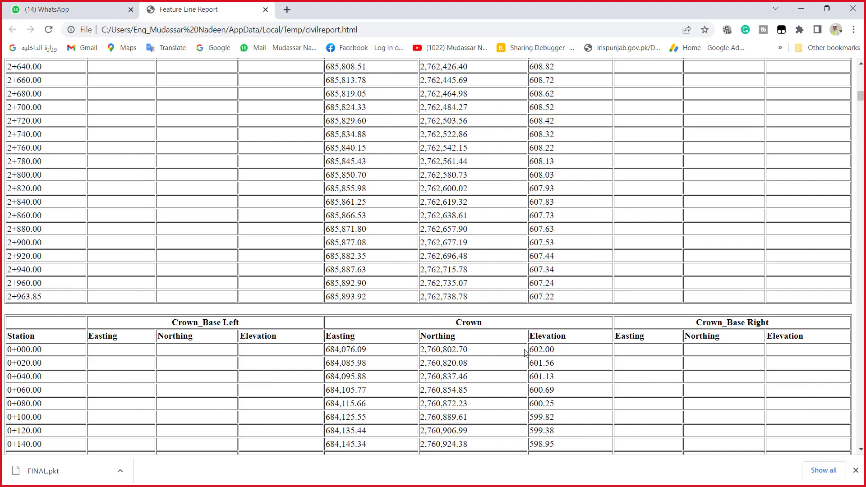
# Look through the Crown_Base and Crown_Pave1 tables and on to the Daylight_Sub left and right coordinates, and close the report
pyautogui.scroll(-20, 519, 348)
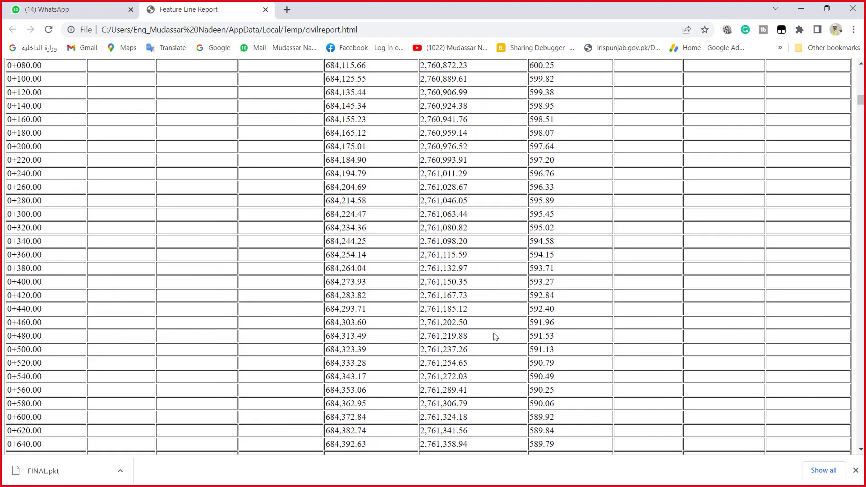
pyautogui.scroll(-16, 493, 336)
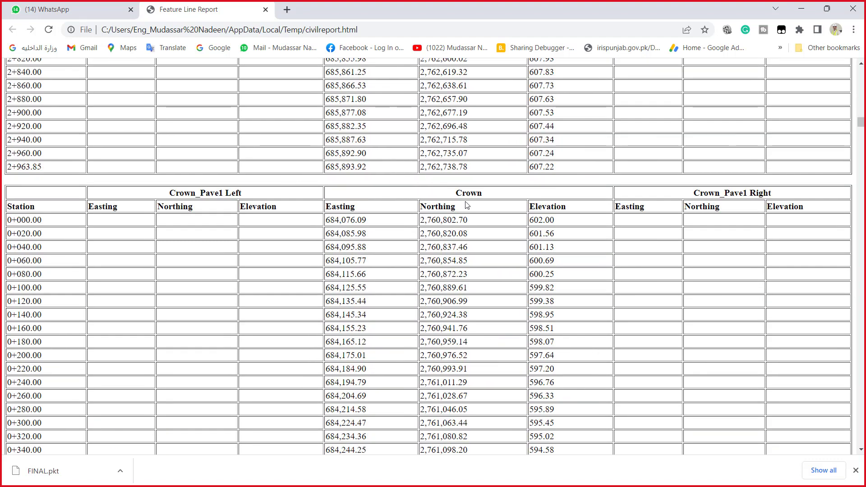
pyautogui.scroll(-20, 264, 258)
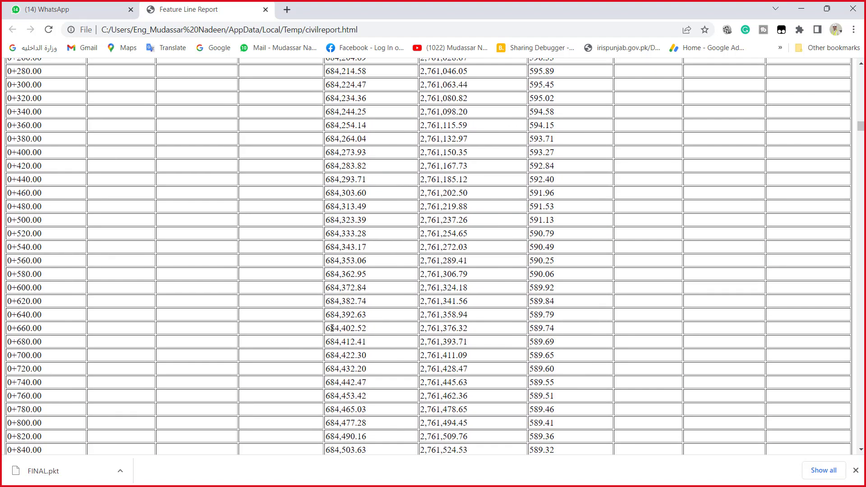
pyautogui.scroll(-20, 358, 347)
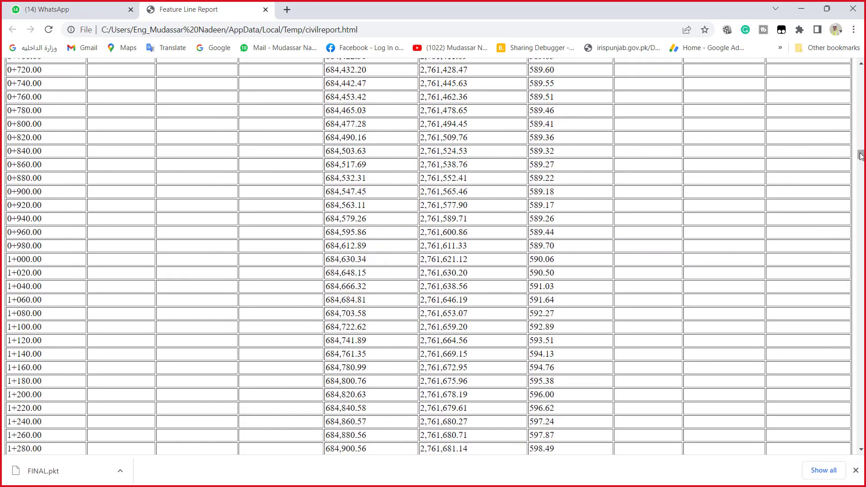
pyautogui.moveTo(862, 155); pyautogui.dragTo(863, 196)
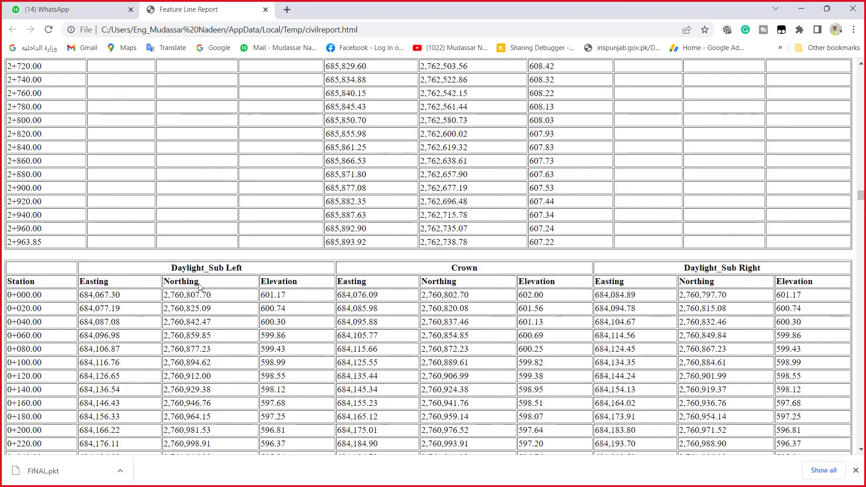
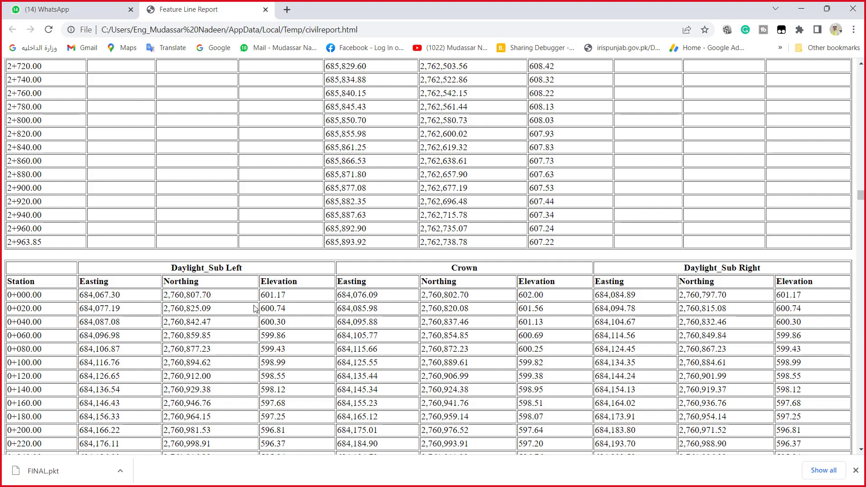
pyautogui.moveTo(268, 4)
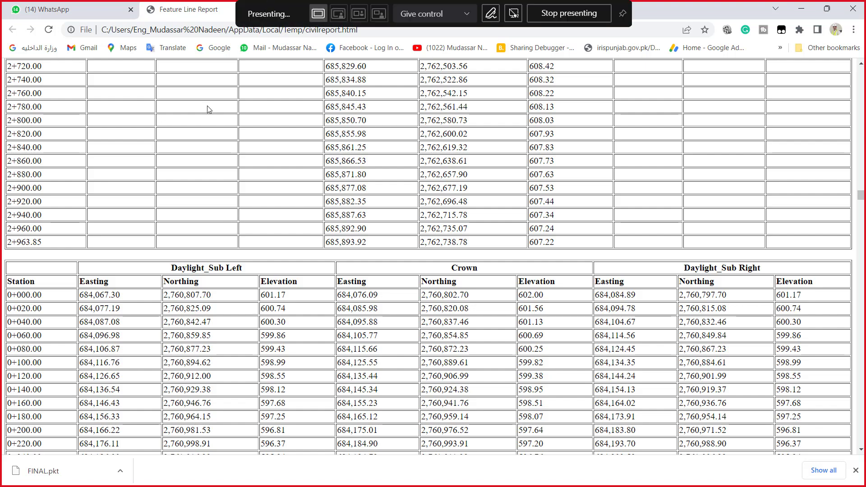
pyautogui.click(266, 10)
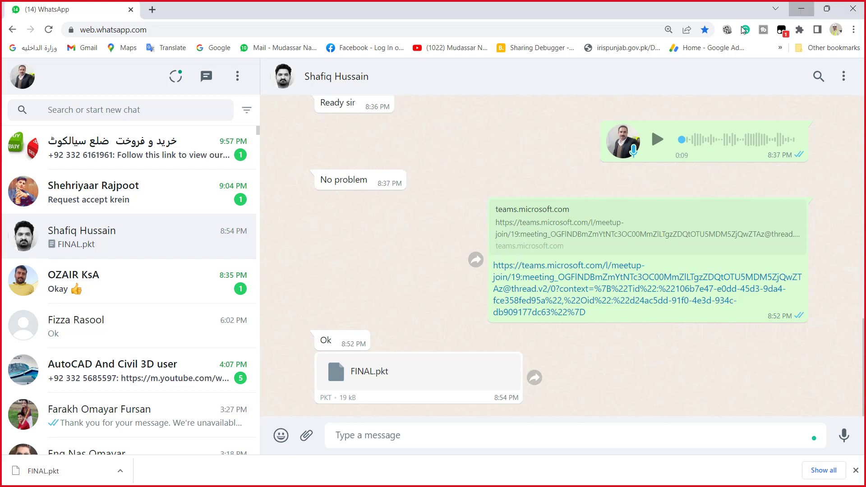
# Close the Feature Line Report setup and create the corridor Lane Slope Report for the Day-8 sample line group
pyautogui.click(801, 9)
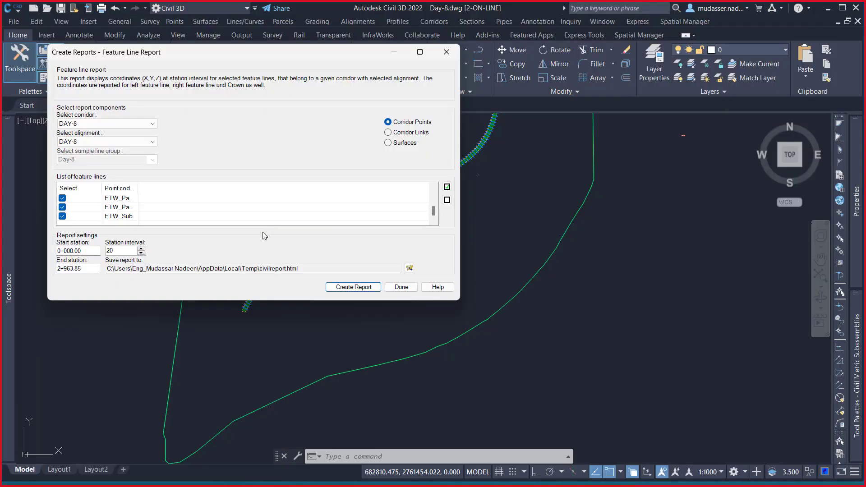
pyautogui.click(446, 52)
pyautogui.moveTo(11, 255)
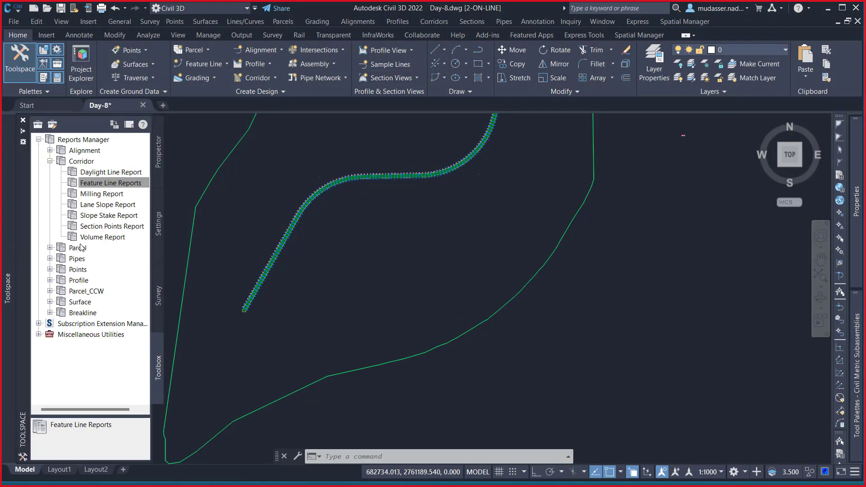
pyautogui.click(115, 204)
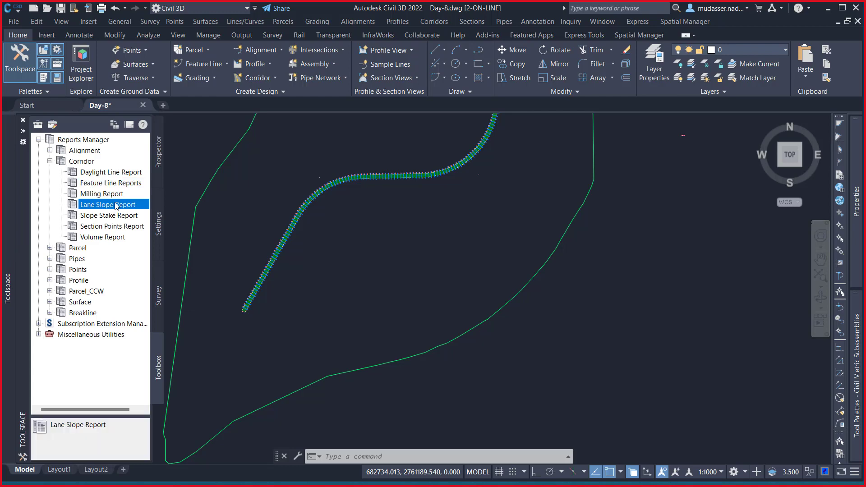
pyautogui.rightClick(115, 205)
pyautogui.click(167, 214)
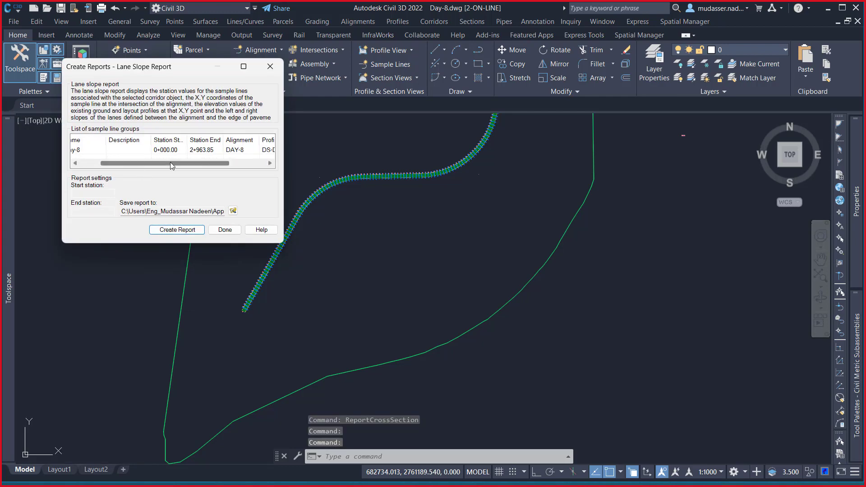
pyautogui.moveTo(169, 163); pyautogui.dragTo(191, 163)
pyautogui.click(177, 229)
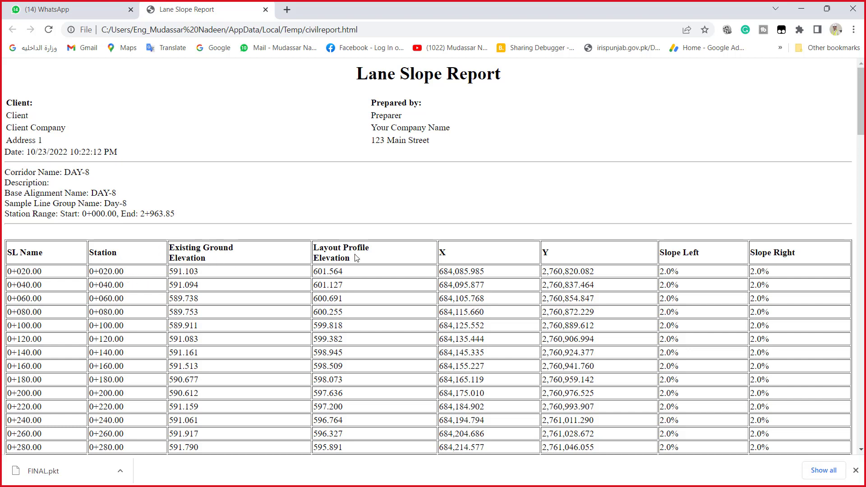
# Look through the station elevations, coordinates and left and right slopes in the Lane Slope Report, and close the report and its setup
pyautogui.scroll(-15, 695, 263)
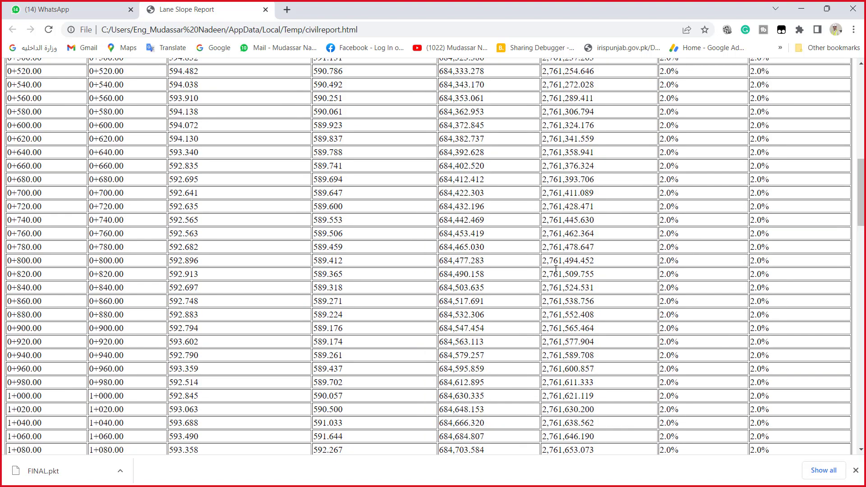
pyautogui.scroll(-5, 555, 268)
pyautogui.scroll(7, 555, 268)
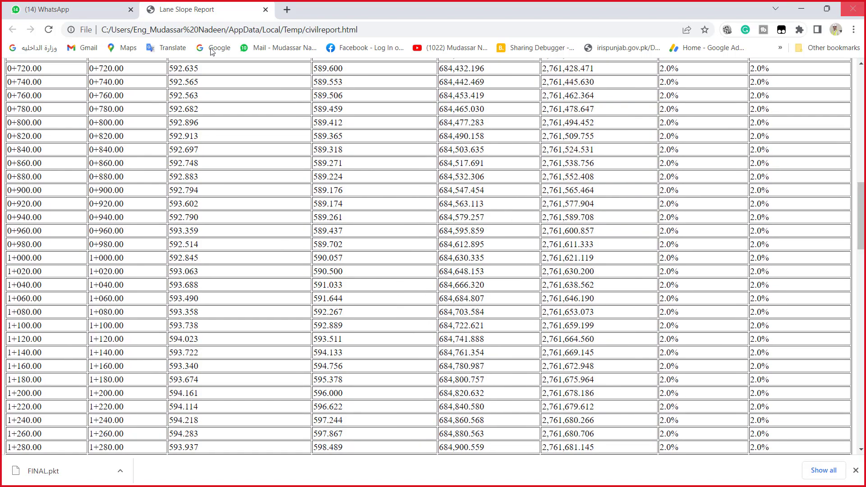
pyautogui.click(265, 10)
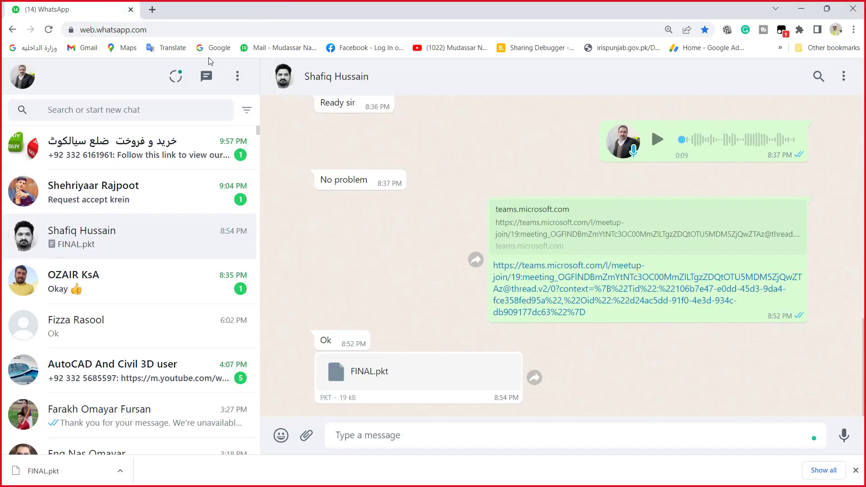
pyautogui.click(858, 4)
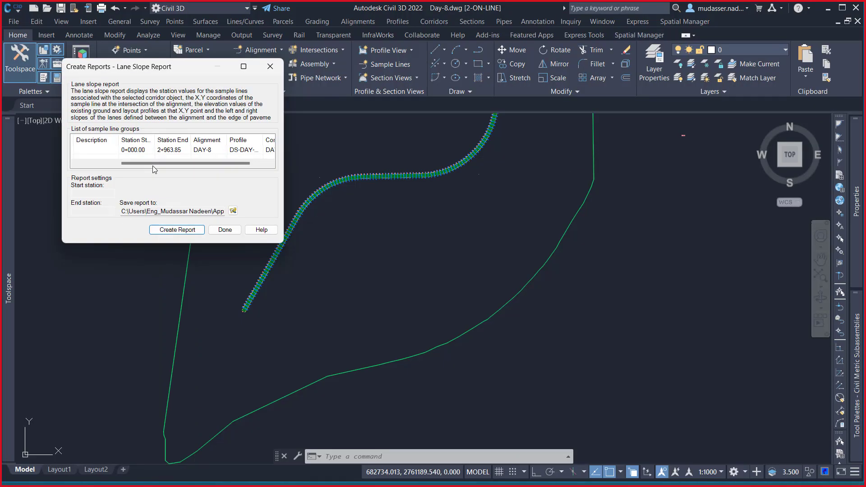
pyautogui.click(270, 66)
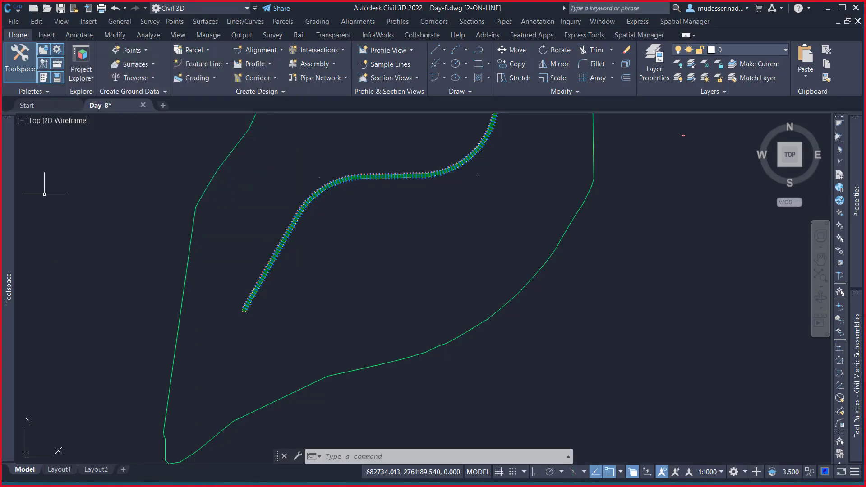
# Create the corridor Slope Stake Report for corridor and alignment DAY-8, sample line group Day-8 and corridor link Base, with section images
pyautogui.moveTo(11, 210)
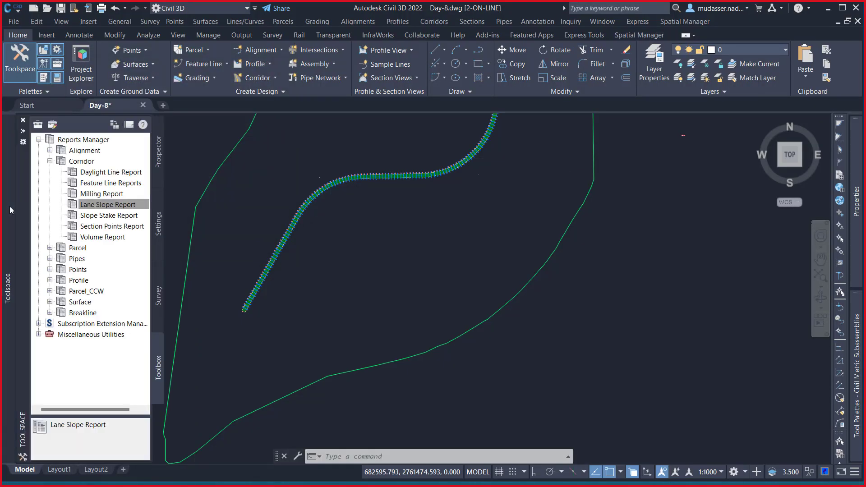
pyautogui.click(111, 217)
pyautogui.rightClick(111, 219)
pyautogui.click(135, 225)
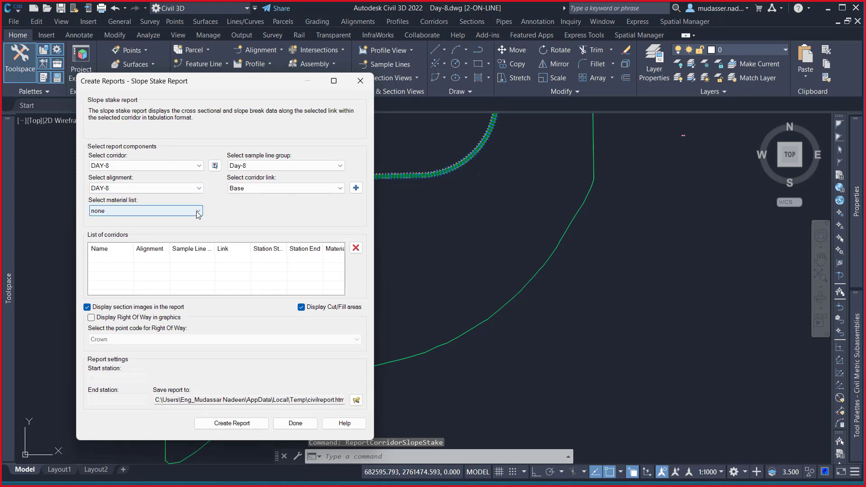
pyautogui.click(339, 189)
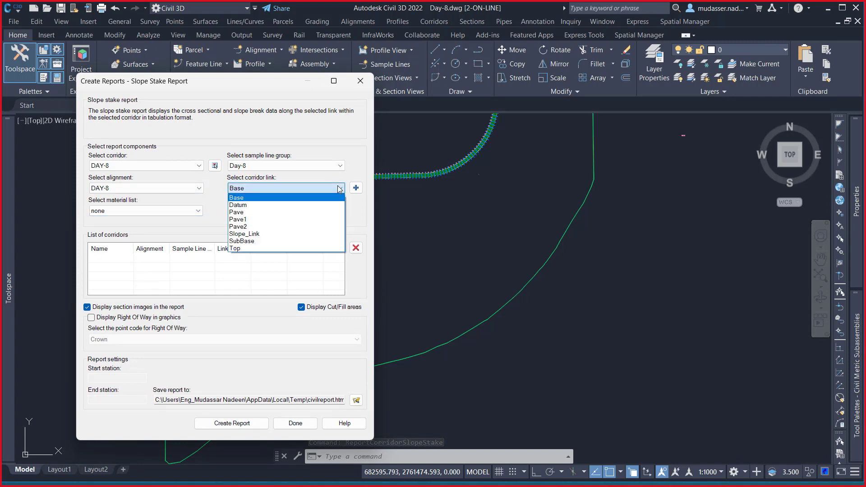
pyautogui.click(339, 188)
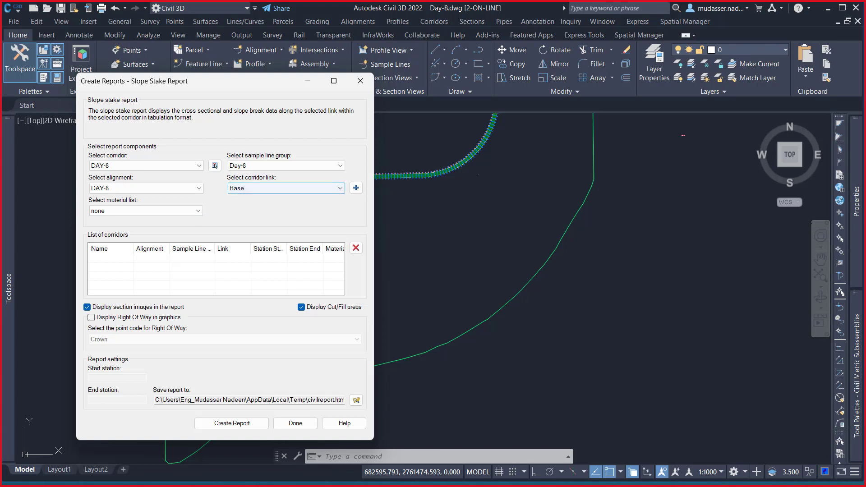
pyautogui.moveTo(619, 479)
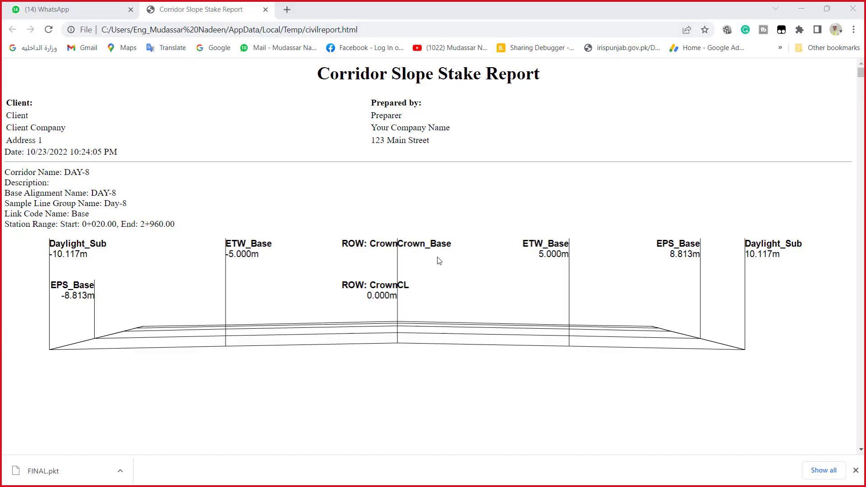
# Examine the section drawings and the offset, elevation and slope table for station 0+020.00 in the Corridor Slope Stake Report
pyautogui.scroll(-10, 424, 292)
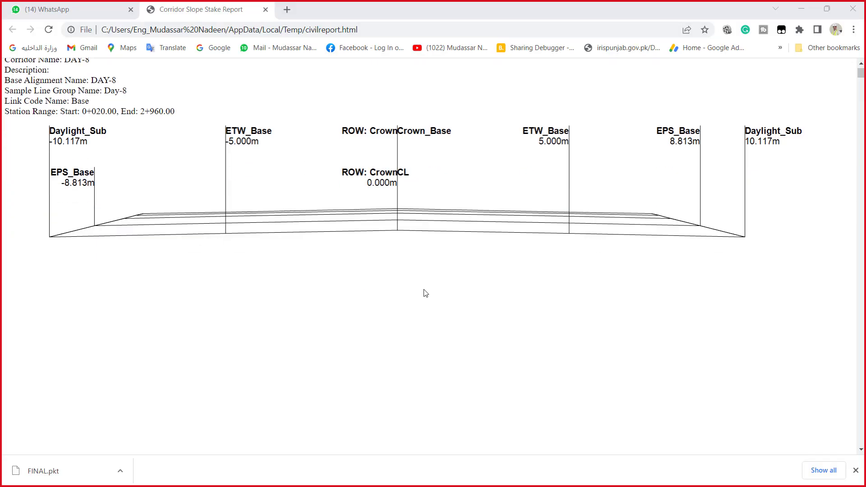
pyautogui.scroll(1, 424, 292)
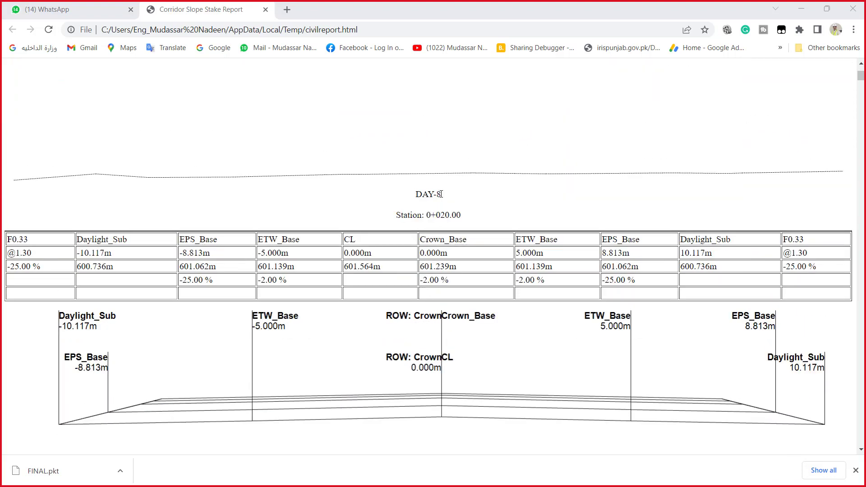
pyautogui.scroll(-6, 379, 239)
pyautogui.scroll(15, 364, 253)
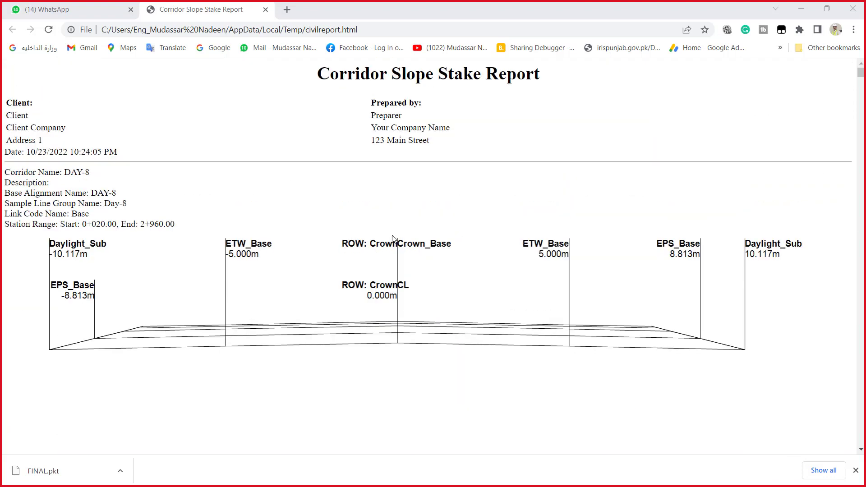
pyautogui.scroll(-1, 410, 260)
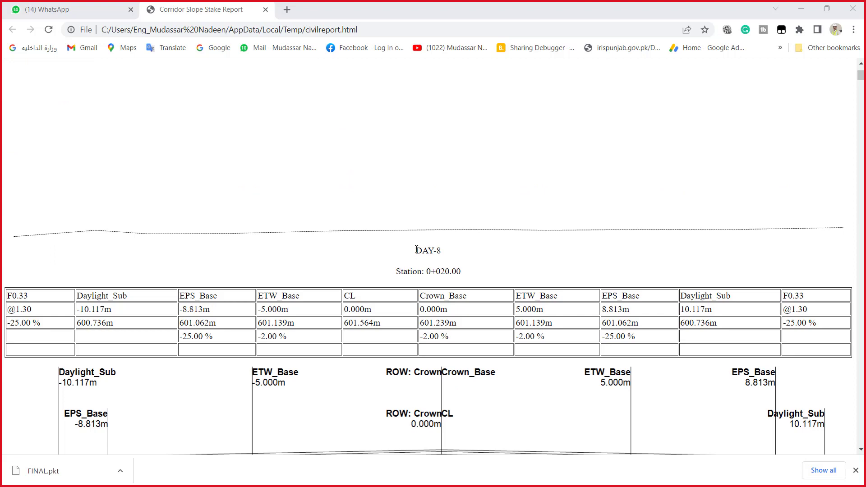
pyautogui.scroll(-5, 412, 261)
pyautogui.scroll(6, 415, 248)
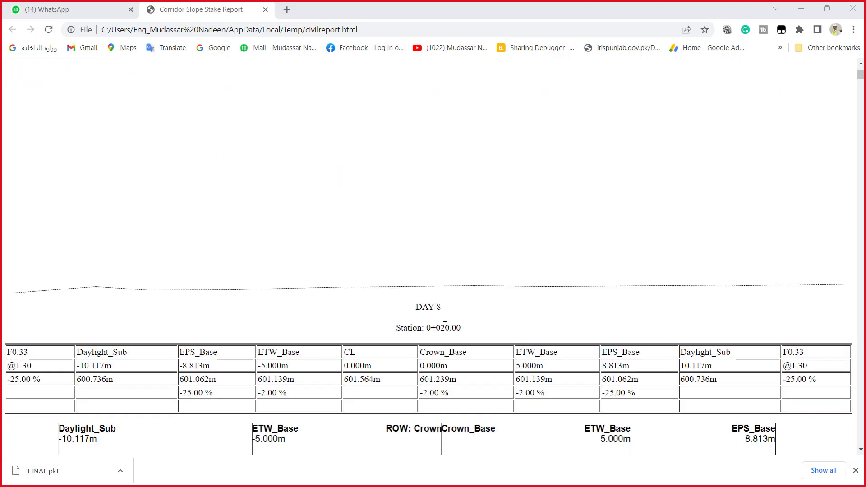
pyautogui.scroll(-3, 444, 325)
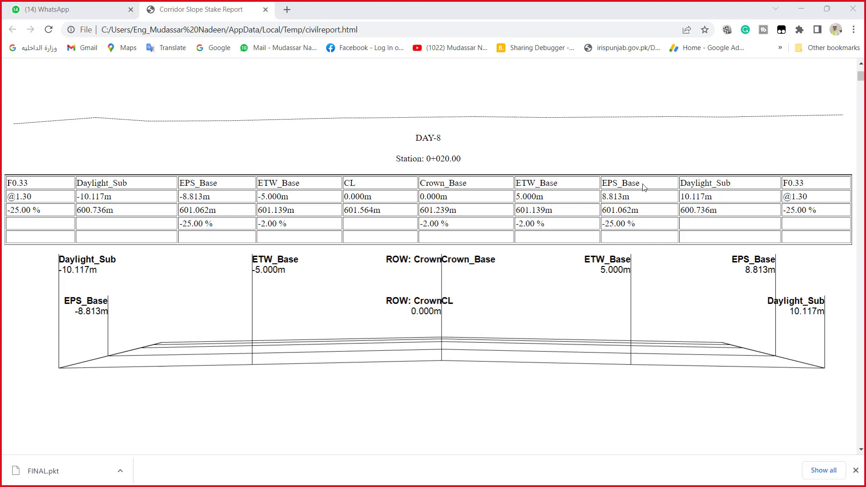
# Compare the slope stake tables and section images from station 0+040.00 to station 0+120.00
pyautogui.scroll(-10, 449, 341)
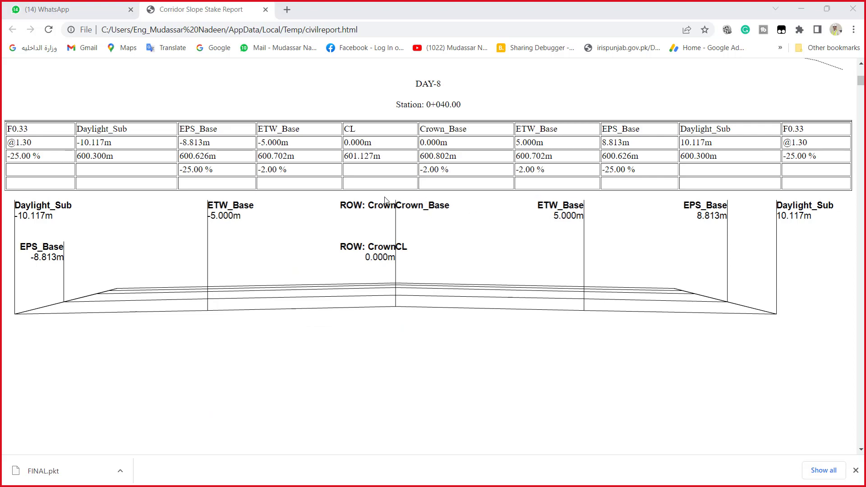
pyautogui.scroll(-6, 381, 265)
pyautogui.scroll(-5, 382, 267)
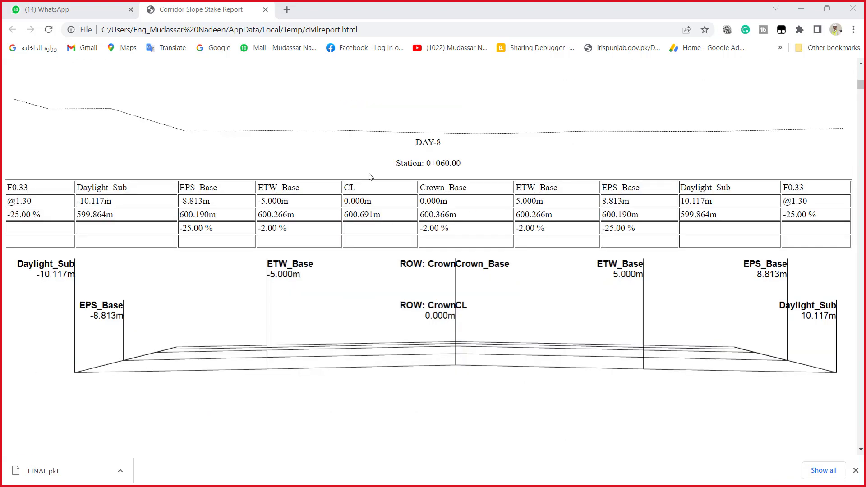
pyautogui.scroll(-10, 377, 243)
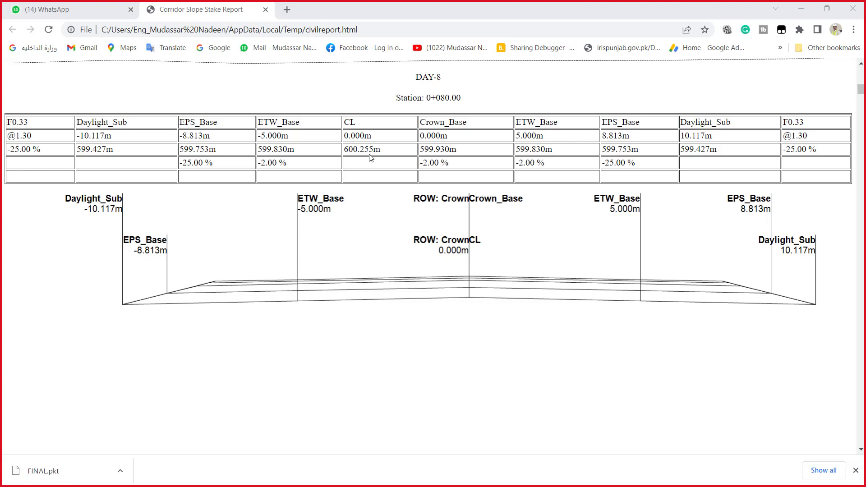
pyautogui.scroll(-10, 396, 230)
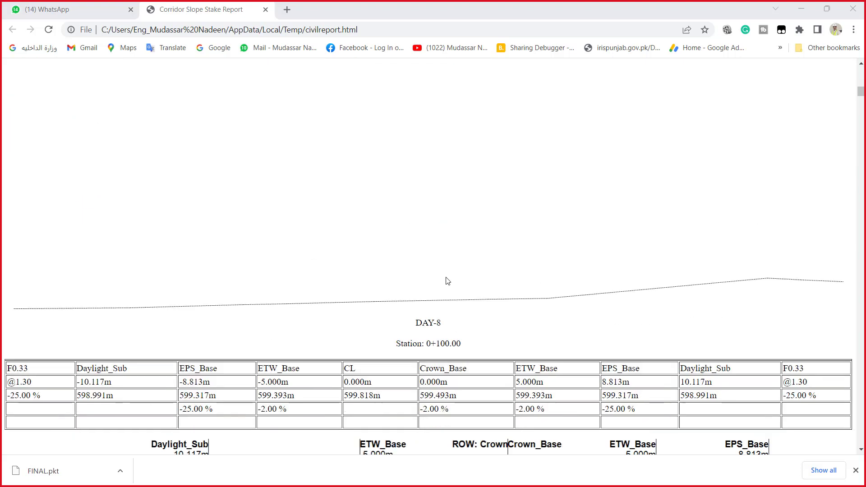
pyautogui.scroll(4, 447, 281)
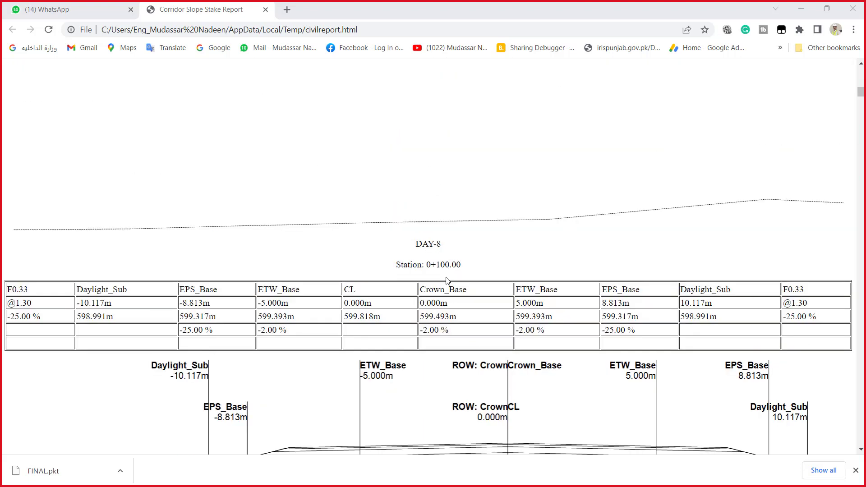
pyautogui.scroll(-14, 447, 280)
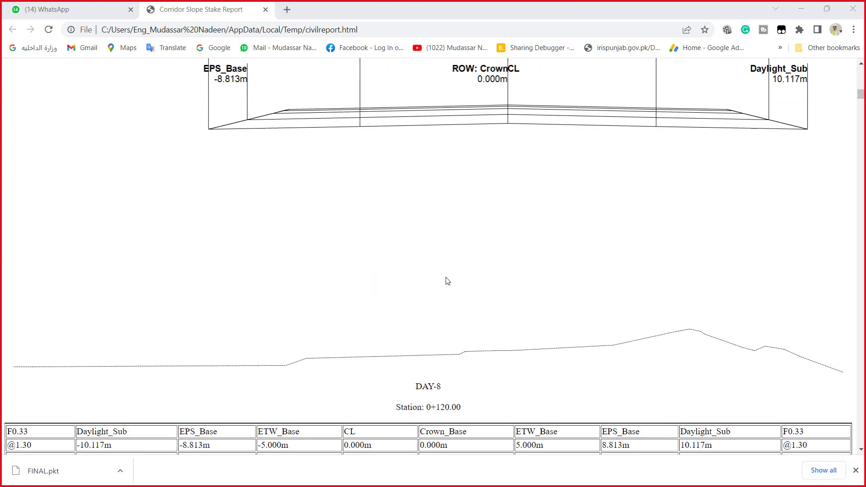
# Review the slope stake sections from station 0+140.00 to station 0+420.00, checking the ground line against the corridor section
pyautogui.scroll(-11, 447, 281)
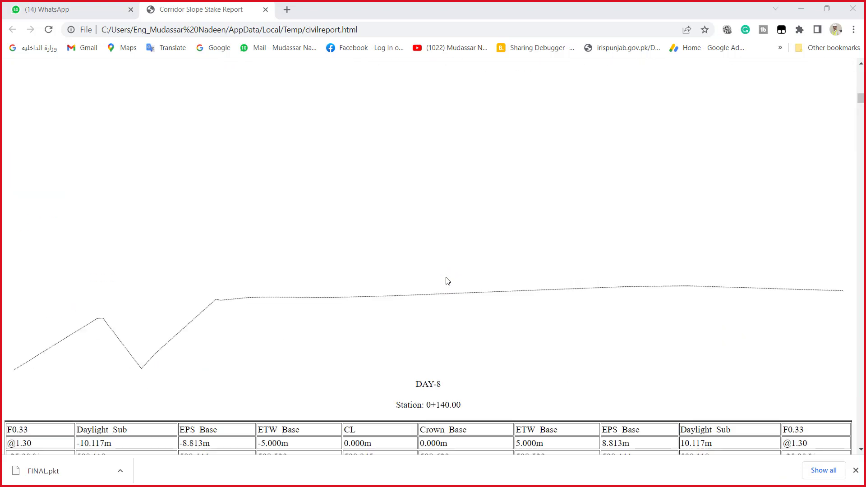
pyautogui.scroll(5, 447, 281)
pyautogui.scroll(-20, 447, 281)
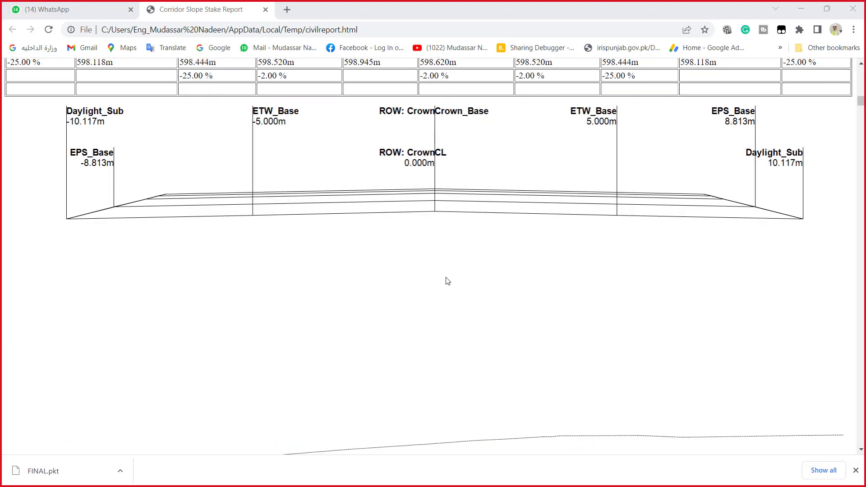
pyautogui.scroll(-20, 447, 282)
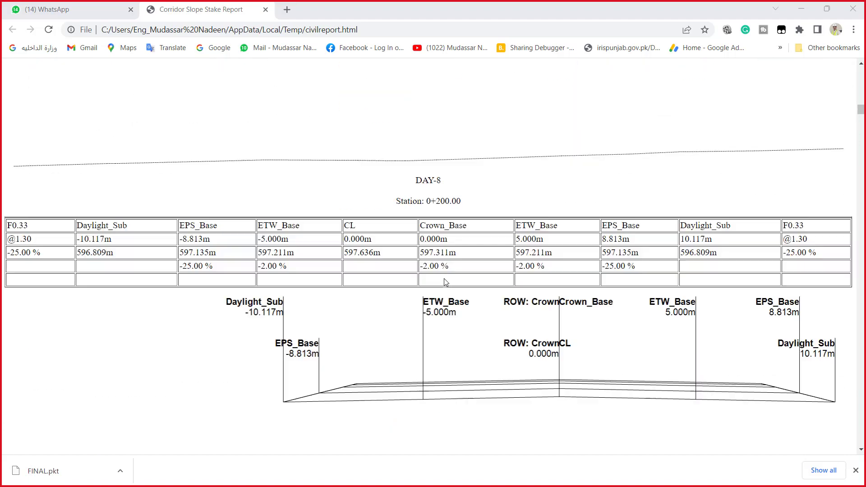
pyautogui.scroll(-14, 443, 283)
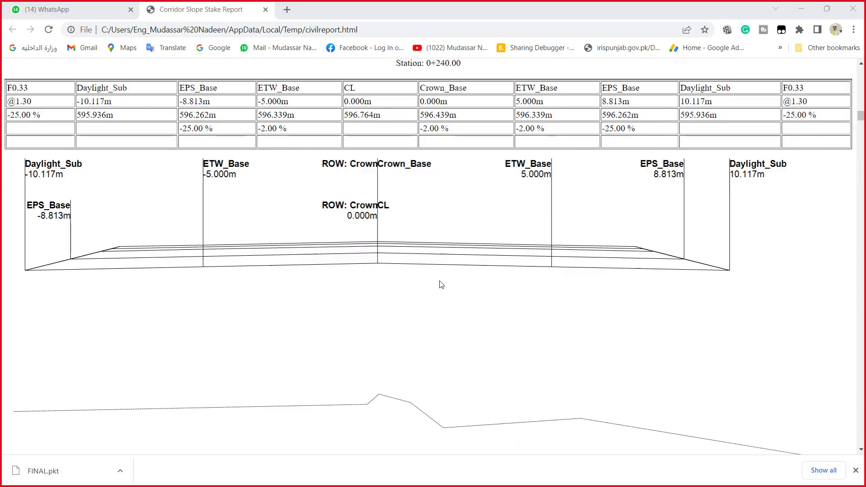
pyautogui.scroll(-20, 442, 284)
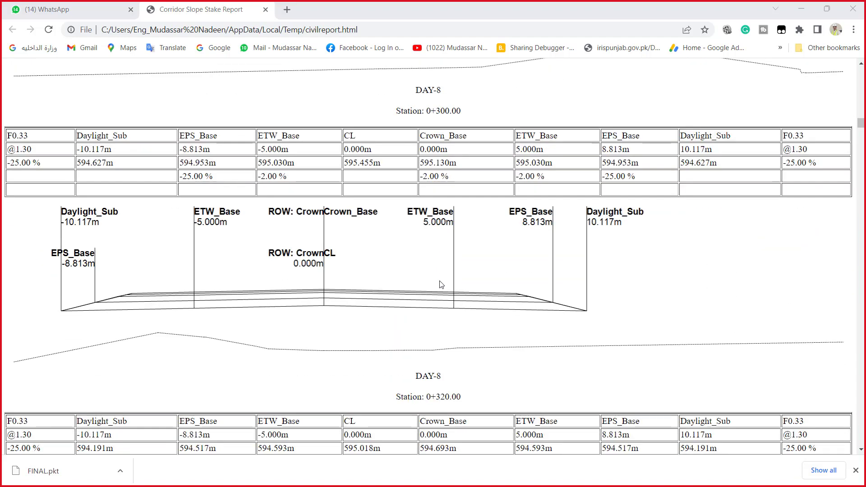
pyautogui.scroll(-9, 441, 284)
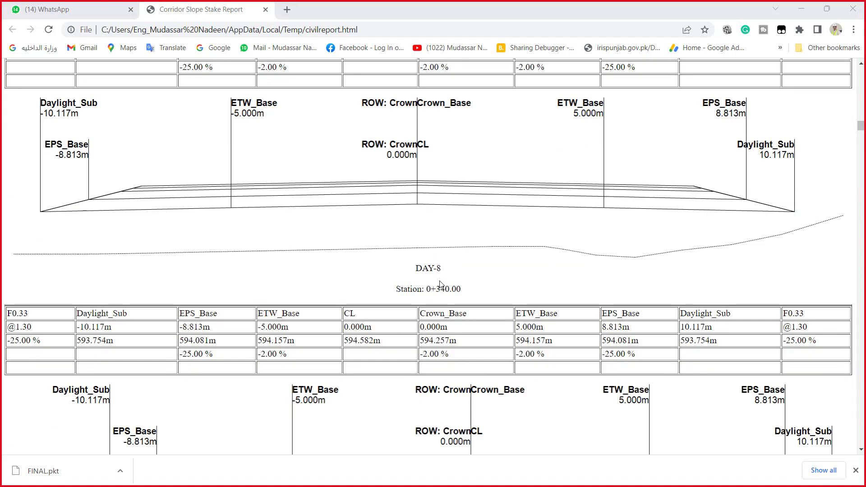
pyautogui.scroll(-16, 441, 285)
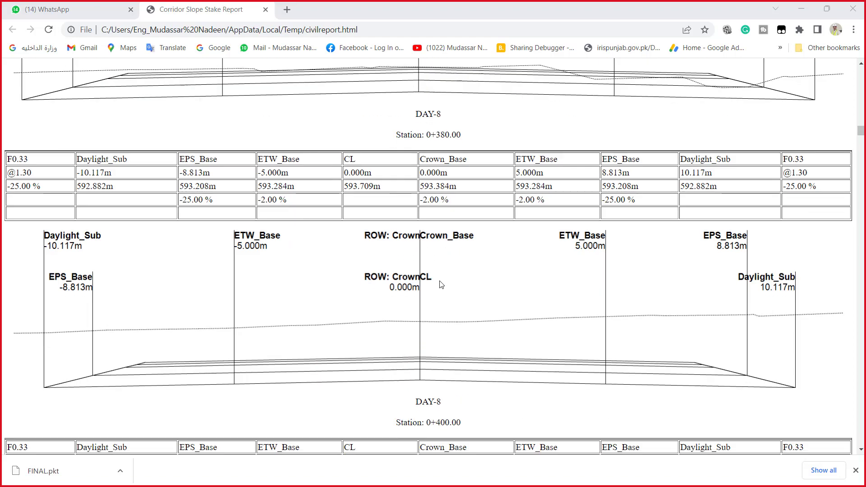
pyautogui.scroll(-10, 441, 284)
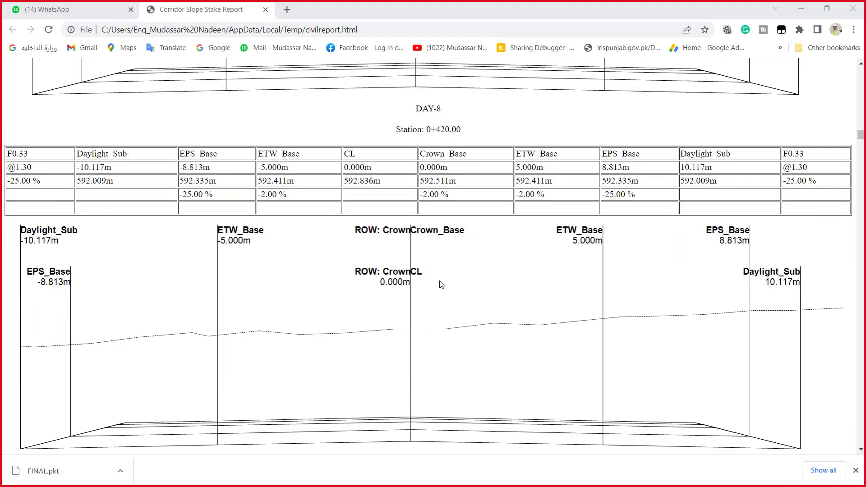
# Review the slope stake sections through station 0+480.00, close the report and return to Civil 3D
pyautogui.scroll(-5, 441, 284)
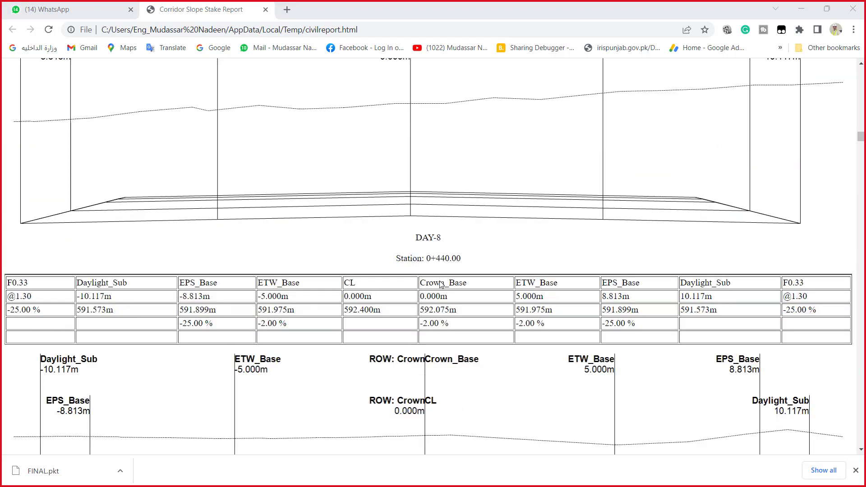
pyautogui.scroll(-10, 441, 285)
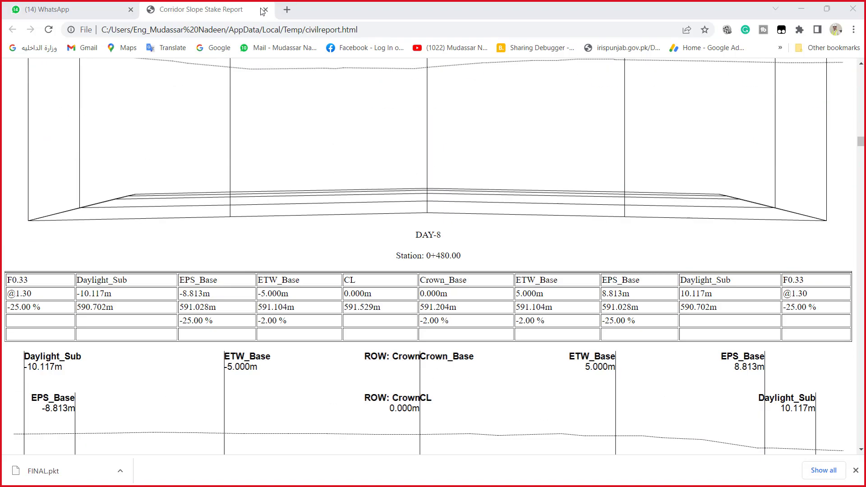
pyautogui.click(264, 9)
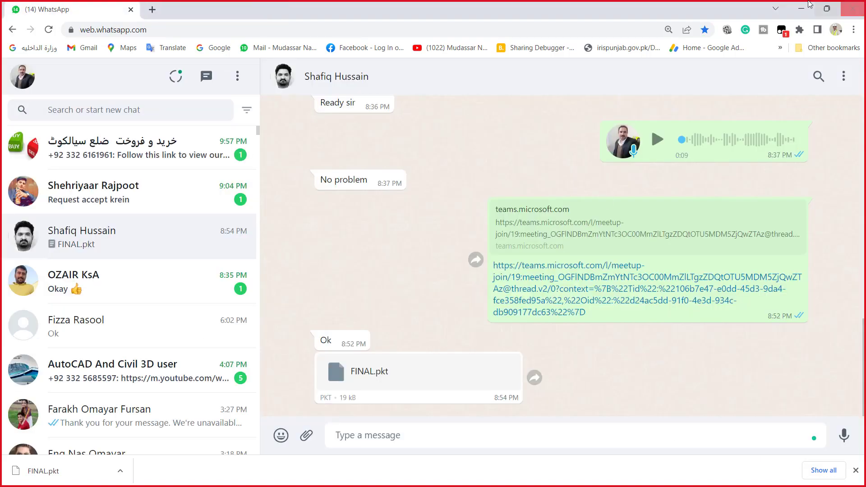
pyautogui.click(807, 6)
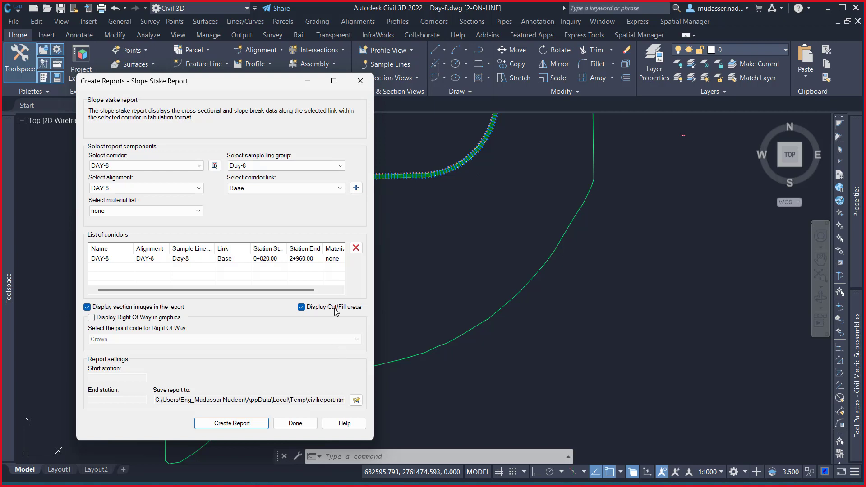
# Choose Pave as the corridor link and create the Slope Stake Report again
pyautogui.click(285, 188)
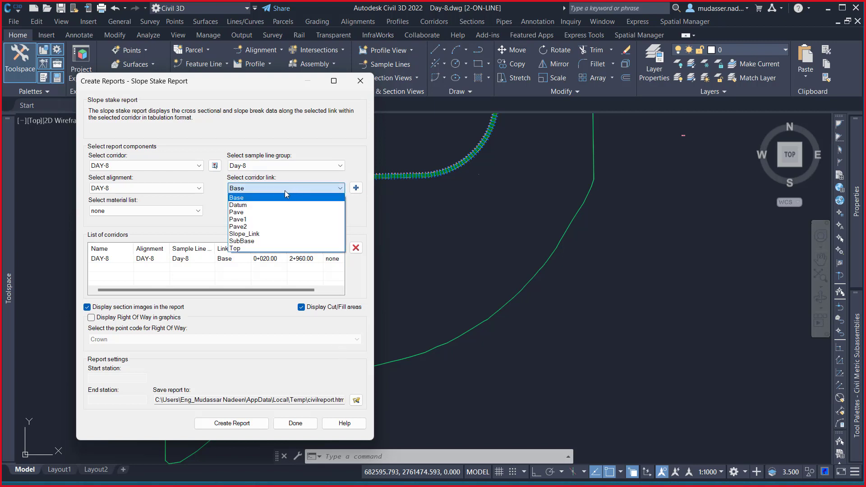
pyautogui.click(239, 212)
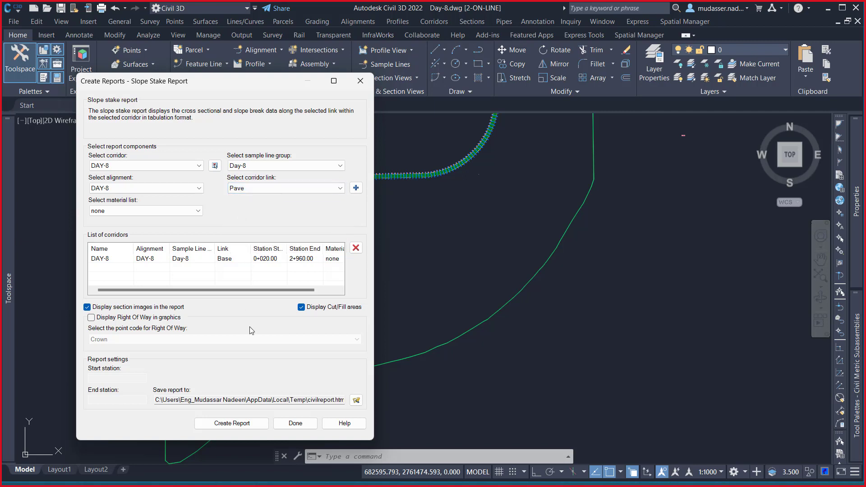
pyautogui.click(216, 423)
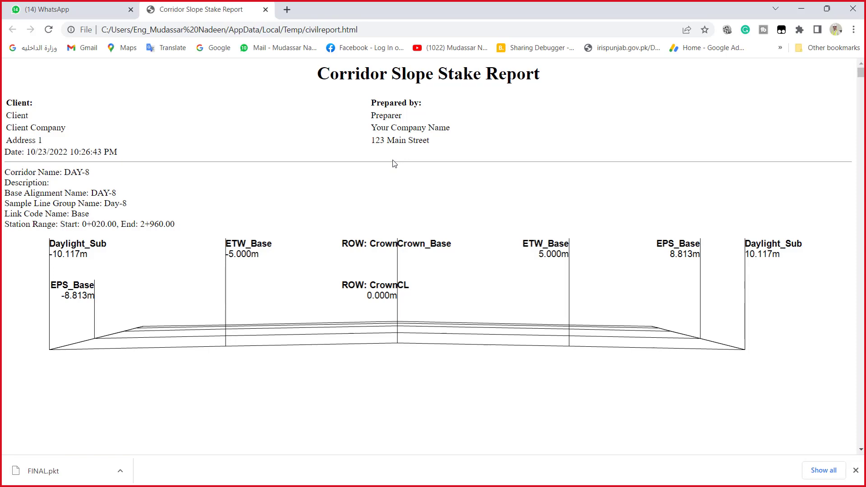
# Close the report, return to Civil 3D and add the DAY-8 corridor with link Pave to the report's corridor list
pyautogui.click(266, 9)
pyautogui.click(806, 8)
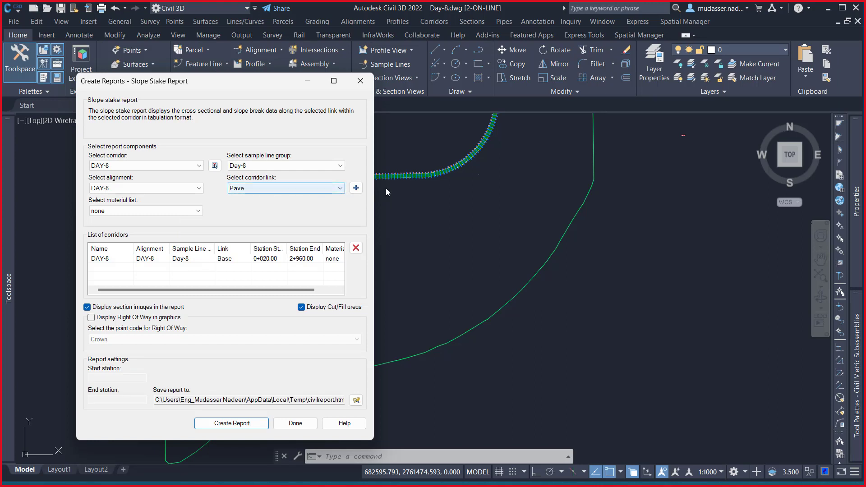
pyautogui.click(356, 188)
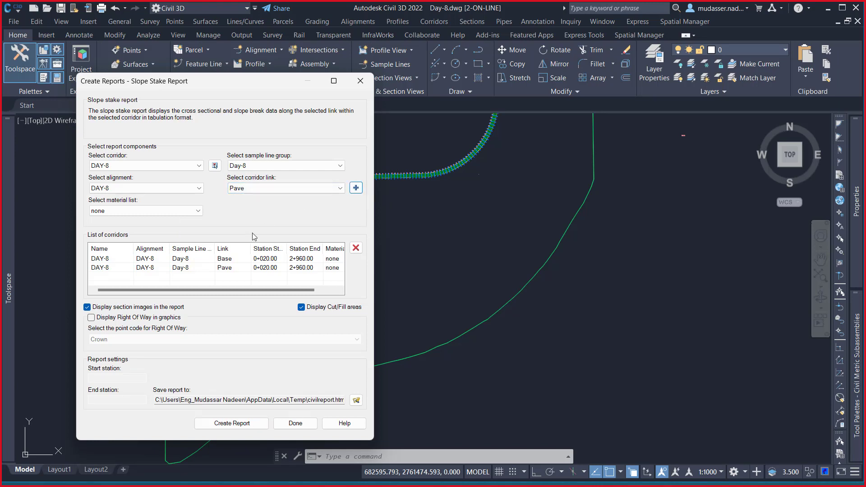
# Add the Pave1 and Pave2 corridor links of DAY-8 to the slope stake report's corridor list
pyautogui.click(334, 188)
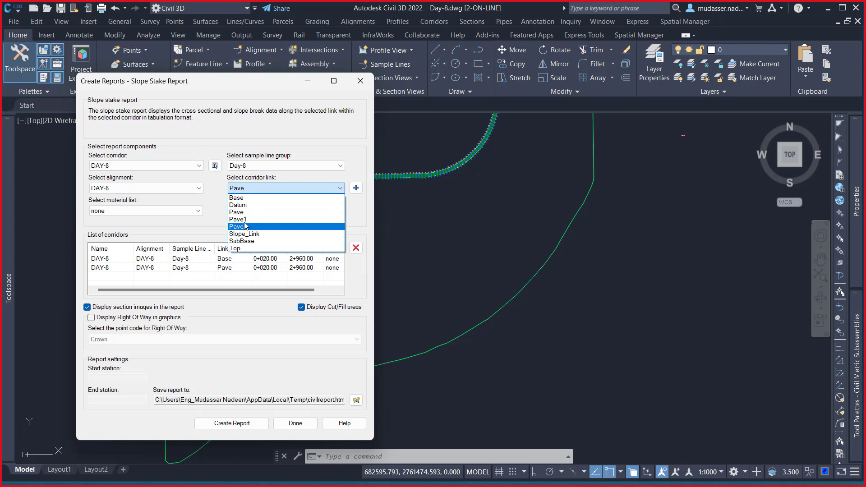
pyautogui.click(240, 219)
pyautogui.click(356, 188)
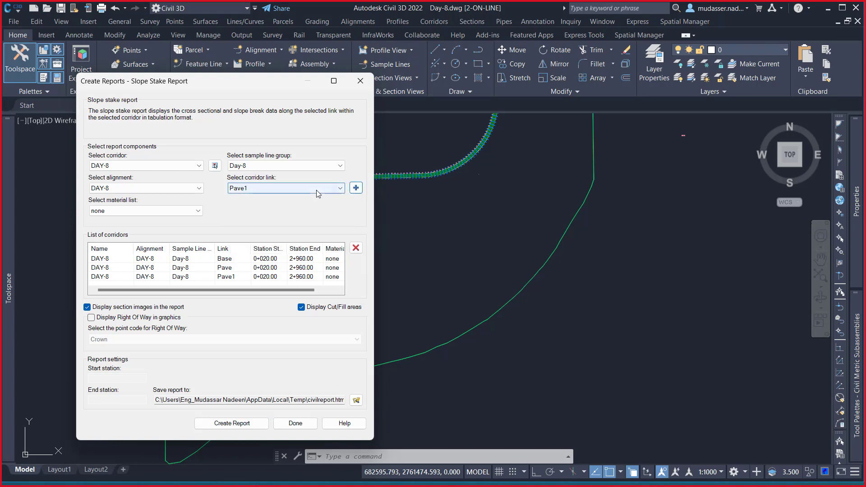
pyautogui.click(333, 189)
pyautogui.click(245, 227)
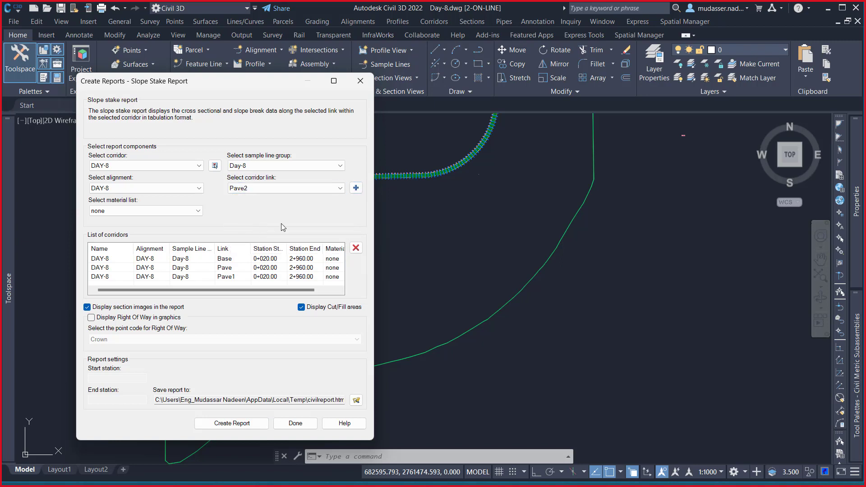
pyautogui.click(356, 188)
# Add the SubBase, Datum and Top corridor links to the corridor list and create the slope stake report
pyautogui.click(296, 189)
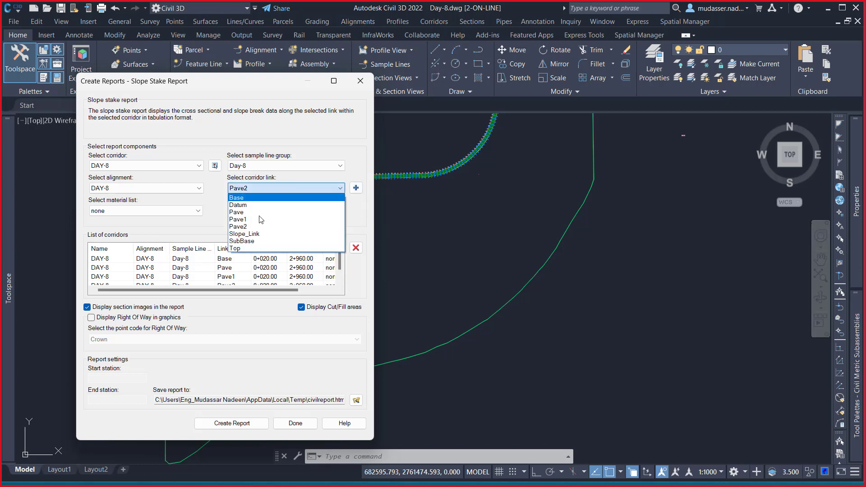
pyautogui.click(246, 241)
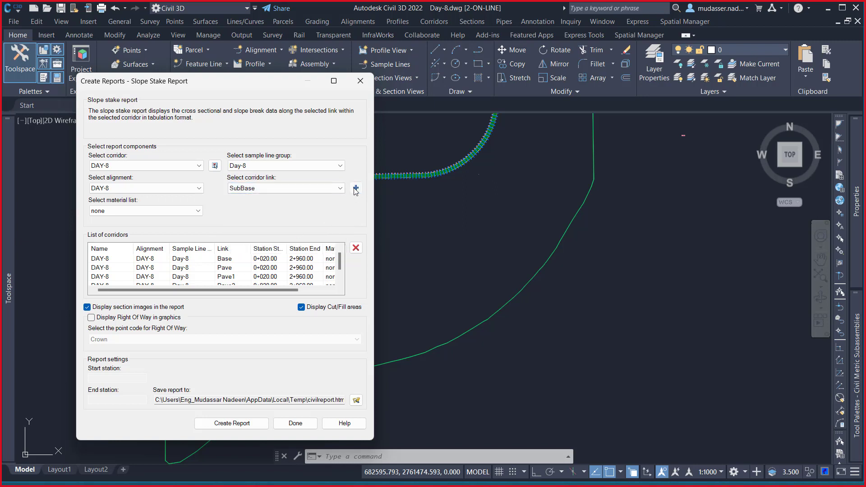
pyautogui.click(327, 189)
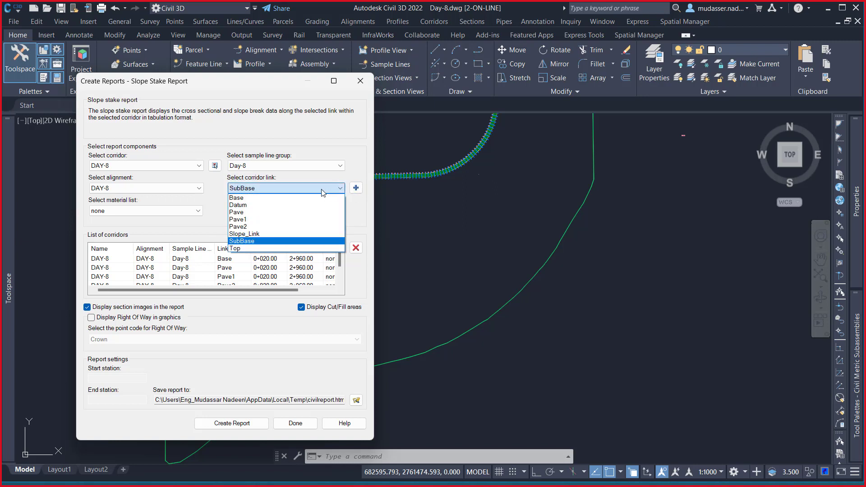
pyautogui.click(250, 205)
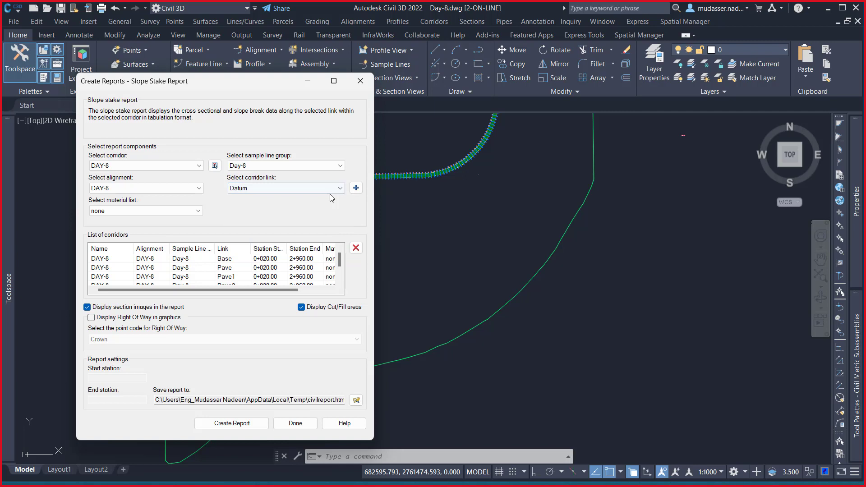
pyautogui.click(356, 187)
pyautogui.click(254, 191)
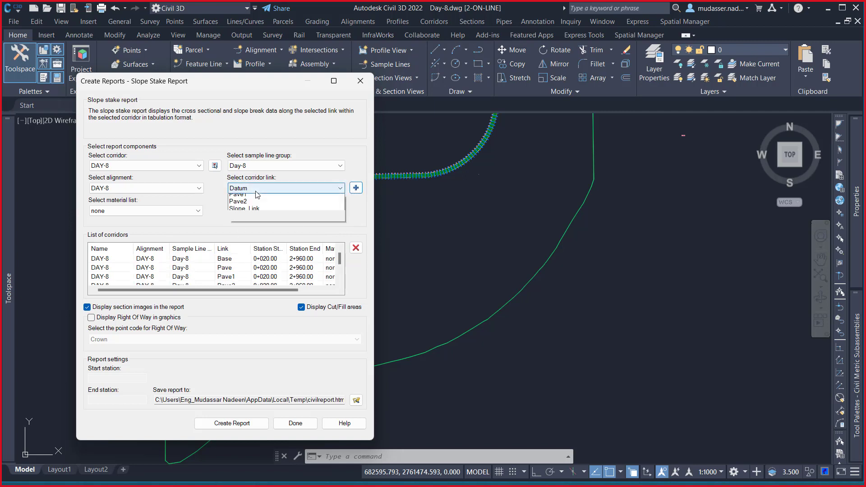
pyautogui.click(238, 248)
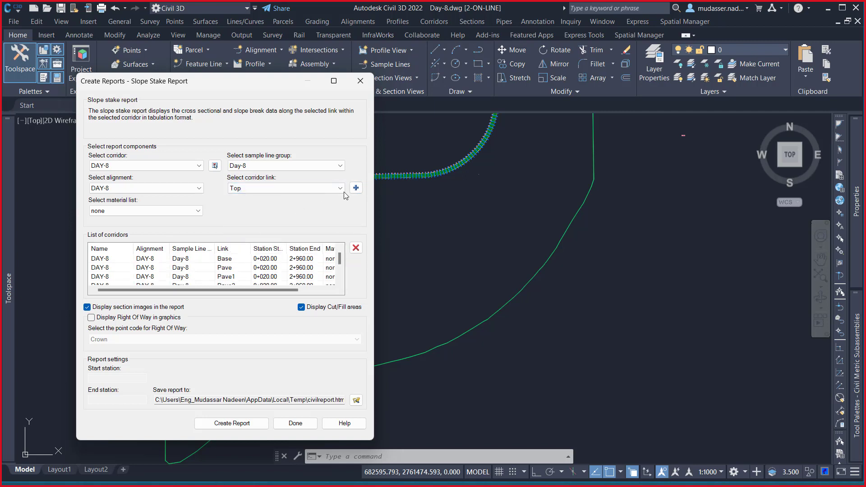
pyautogui.scroll(-2, 167, 274)
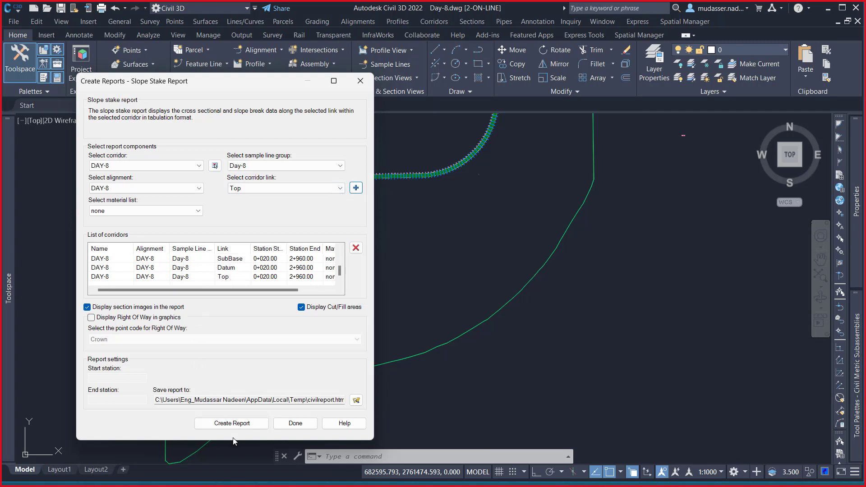
pyautogui.click(228, 424)
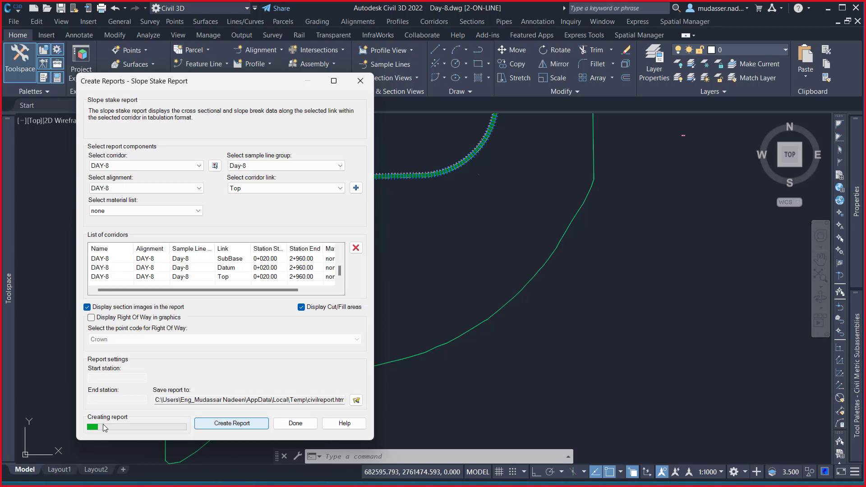
pyautogui.moveTo(728, 486)
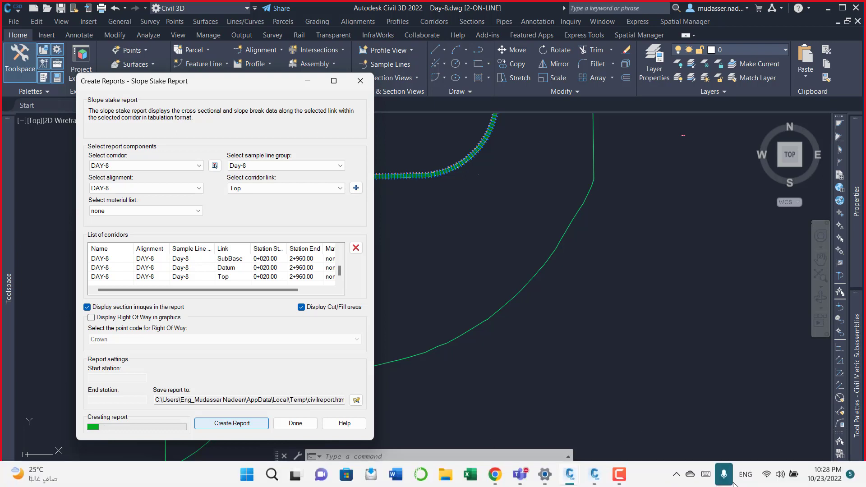
pyautogui.click(676, 475)
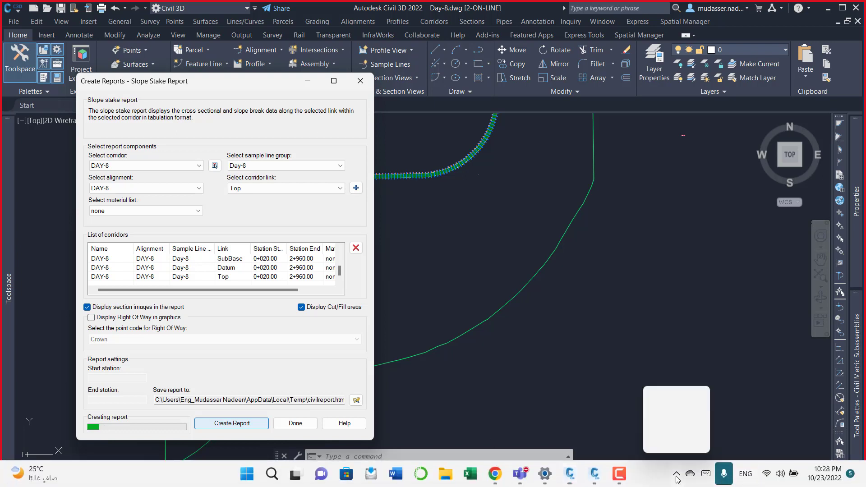
pyautogui.rightClick(677, 420)
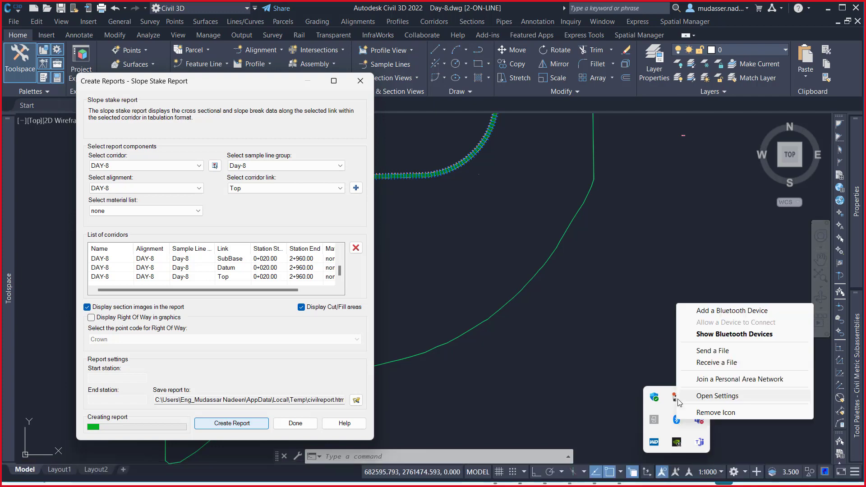
pyautogui.click(724, 334)
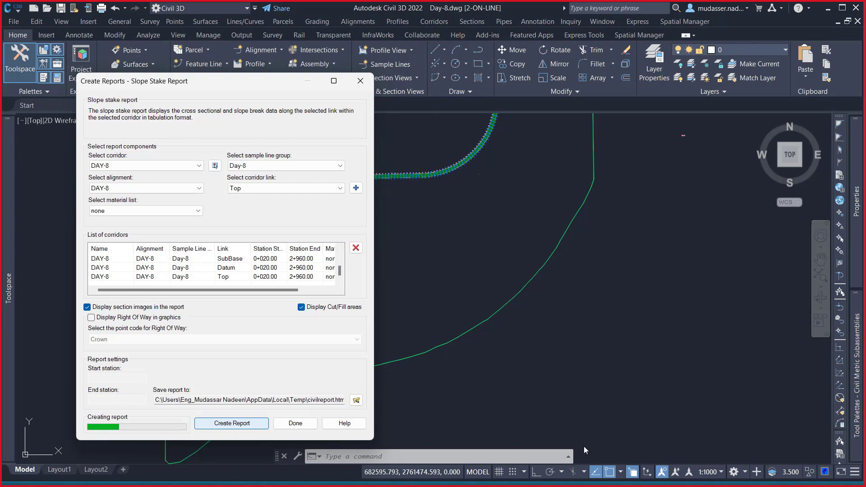
# Switch to Subassembly Composer and examine the points, links and shapes in the Day_8_Typical preview
pyautogui.click(593, 478)
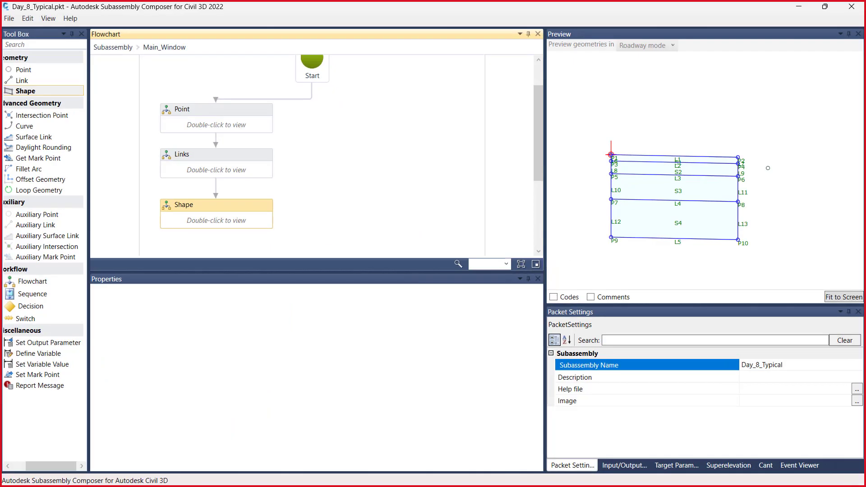
pyautogui.scroll(5, 751, 159)
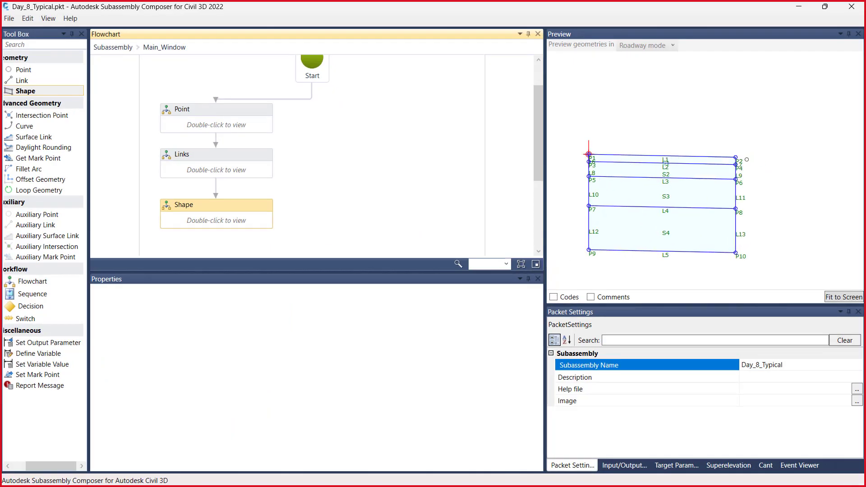
pyautogui.scroll(-5, 747, 159)
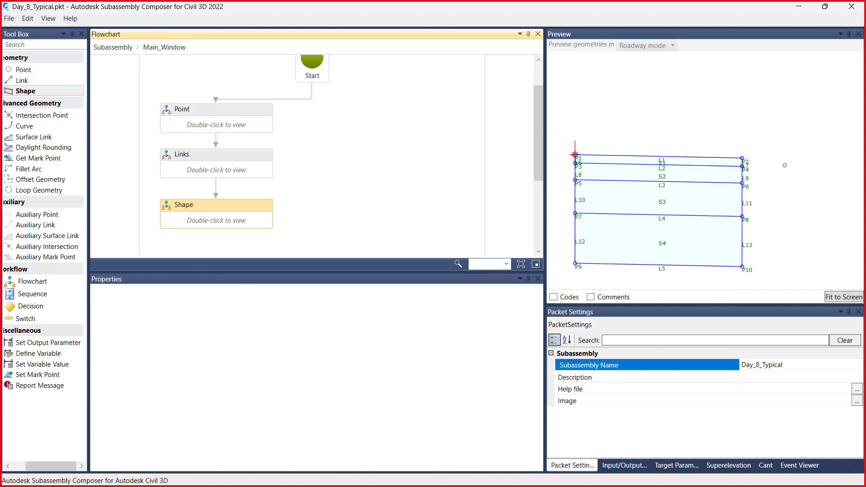
pyautogui.scroll(2, 582, 161)
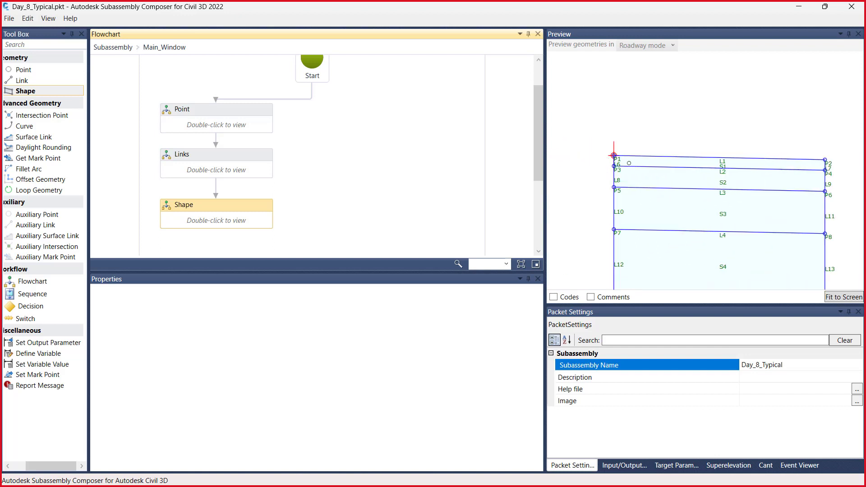
pyautogui.scroll(-3, 628, 162)
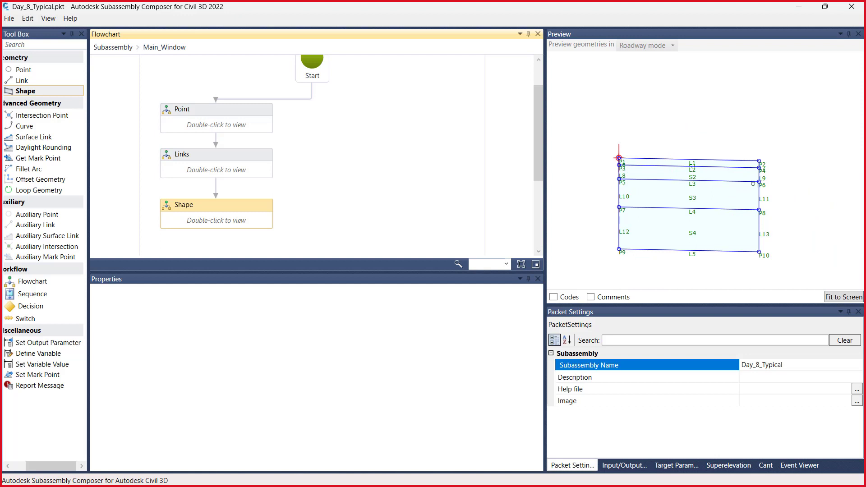
pyautogui.scroll(3, 758, 172)
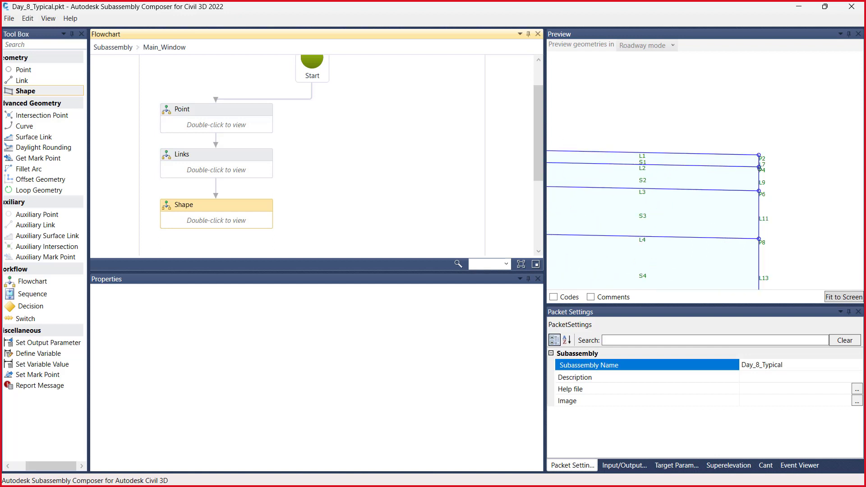
pyautogui.scroll(-3, 758, 167)
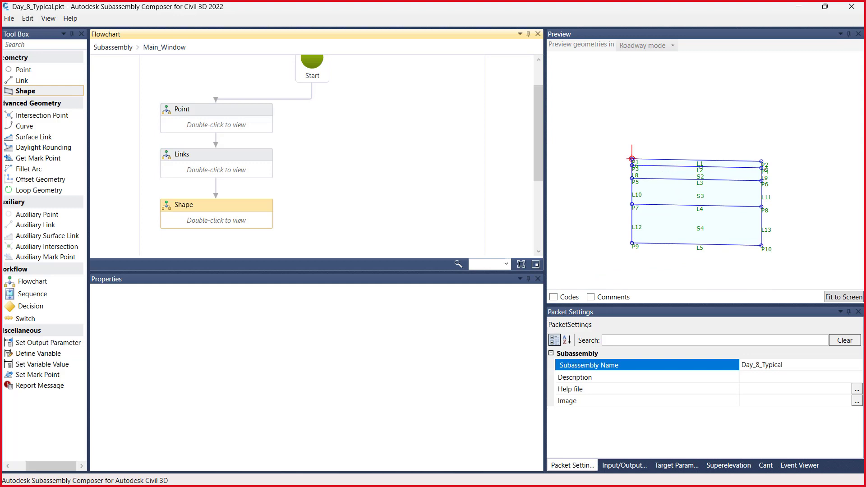
pyautogui.click(800, 8)
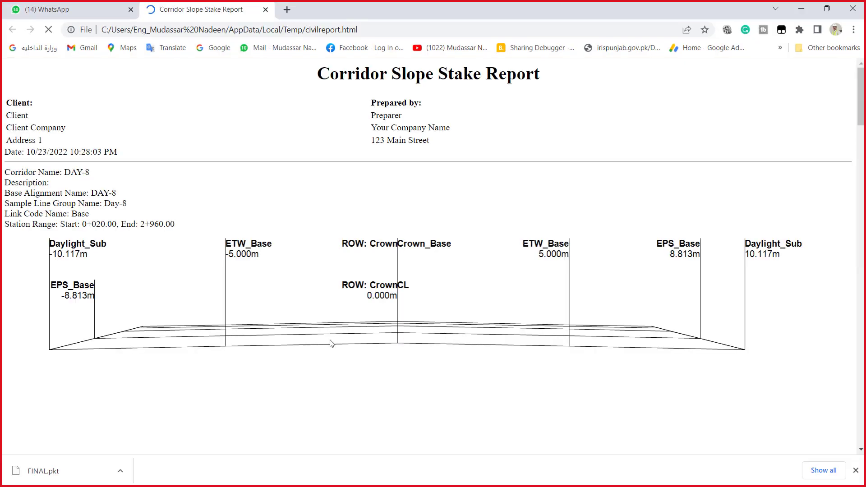
# Review the Base link cross sections and the offset and elevation tables by station in the Corridor Slope Stake Report
pyautogui.scroll(-10, 329, 344)
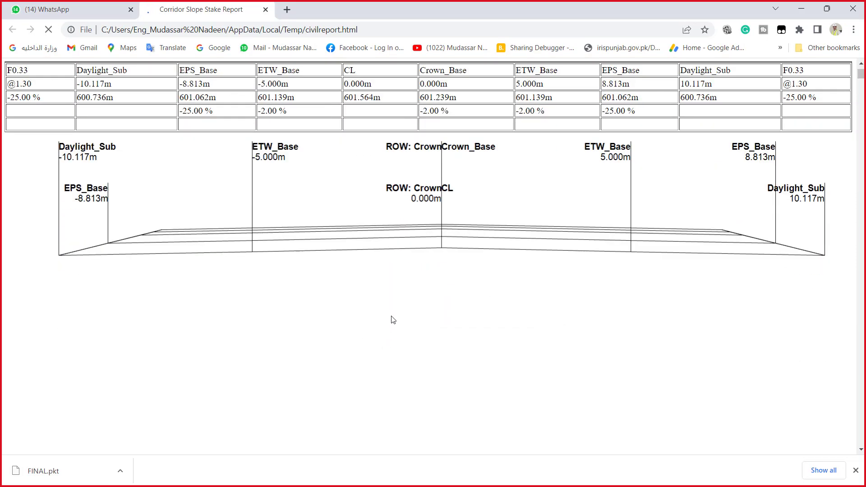
pyautogui.scroll(-5, 392, 318)
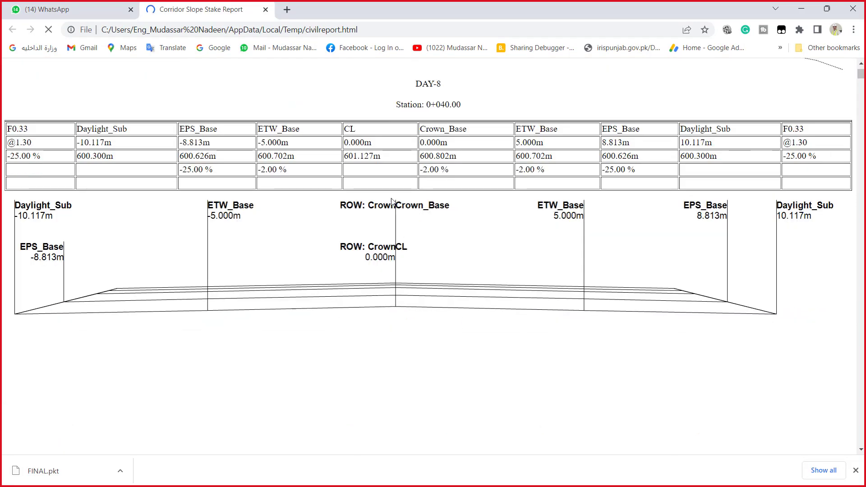
pyautogui.scroll(-6, 424, 199)
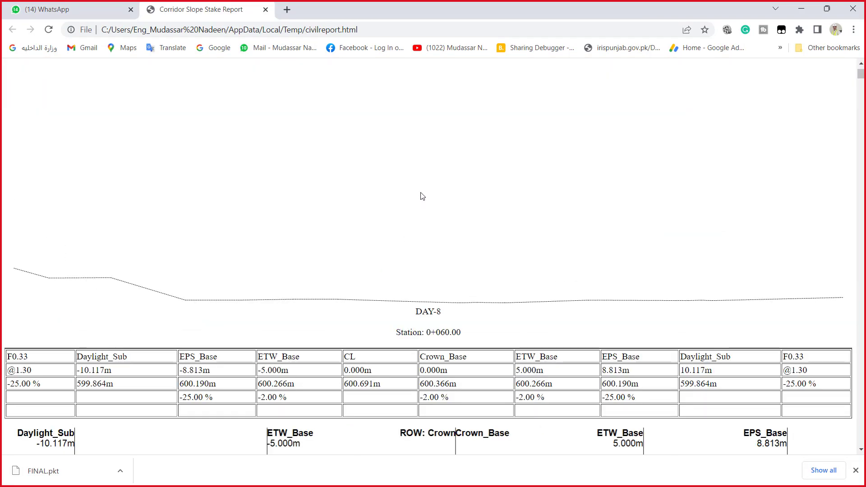
pyautogui.scroll(-5, 423, 196)
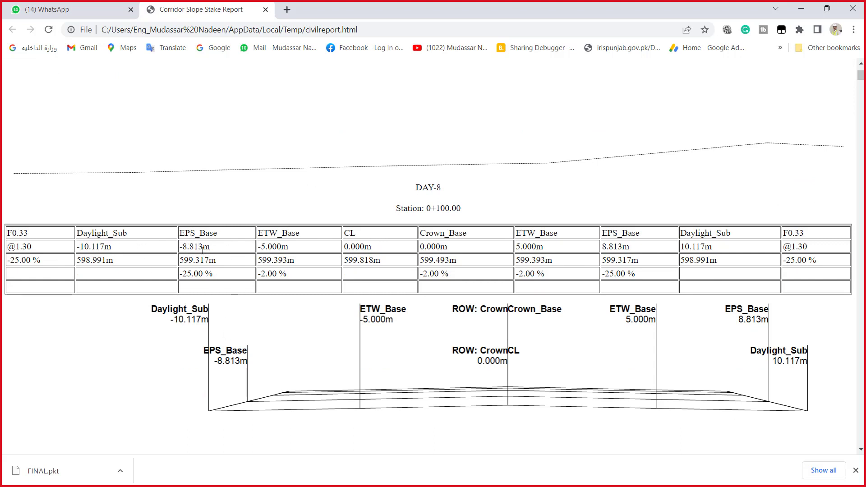
pyautogui.moveTo(210, 247); pyautogui.dragTo(179, 247)
pyautogui.scroll(-4, 633, 336)
pyautogui.scroll(4, 627, 135)
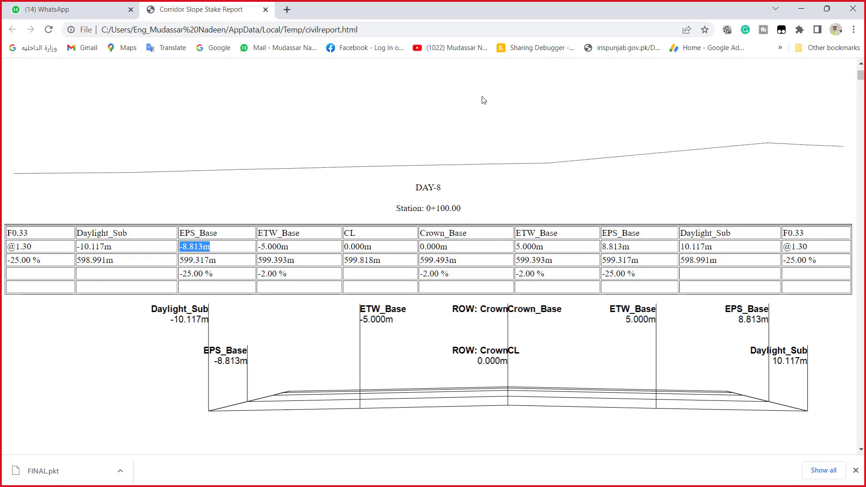
# Close the report page, return to Civil 3D and close the Slope Stake Report dialog
pyautogui.click(266, 10)
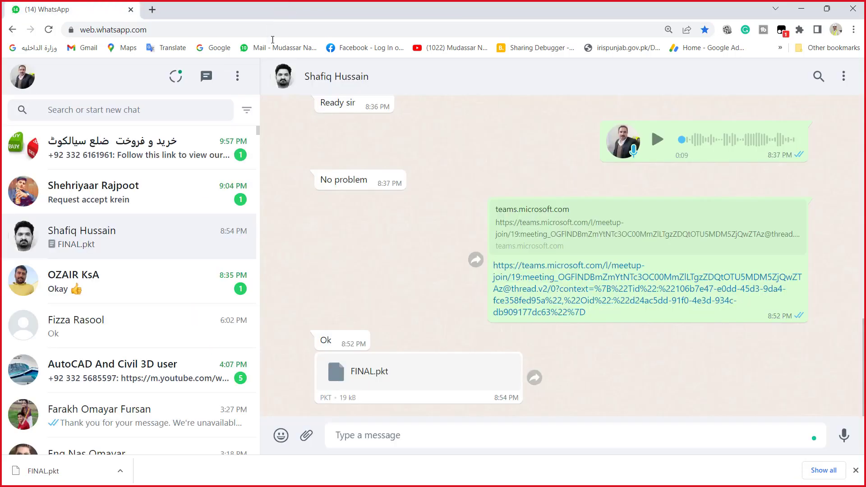
pyautogui.click(802, 12)
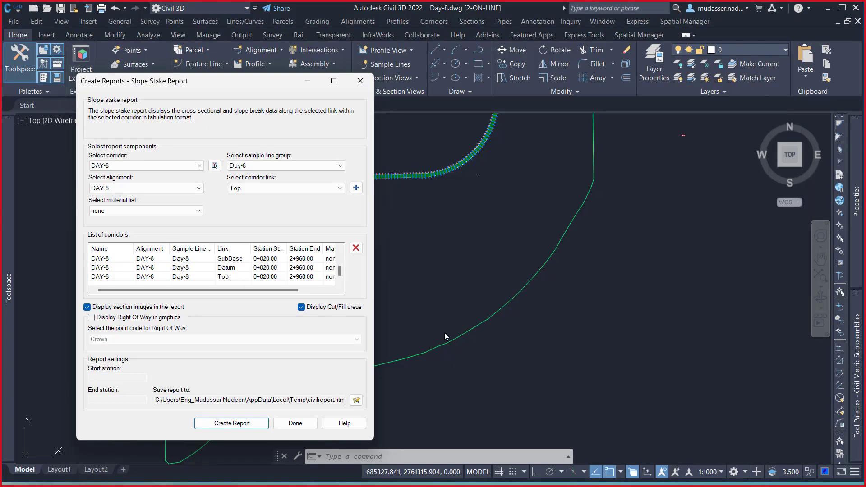
pyautogui.click(361, 81)
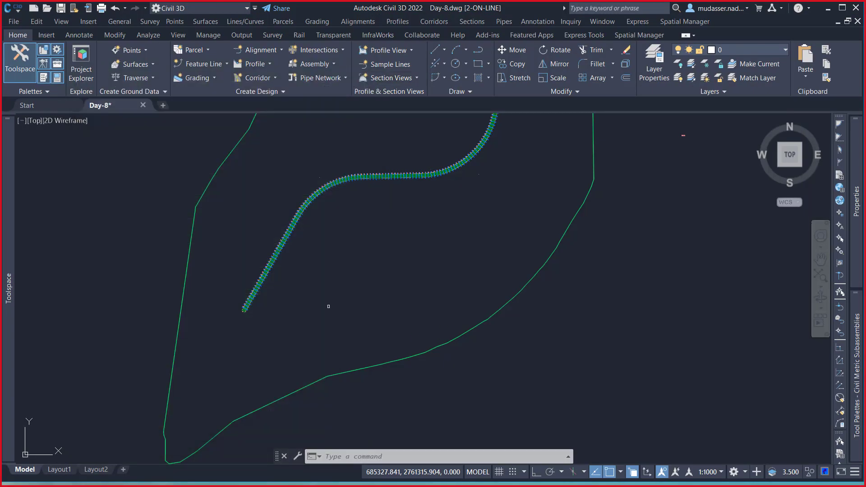
# Examine the road assembly in the drawing, selecting the R-SHOULDER subassembly to inspect it and clearing the selection
pyautogui.scroll(-6, 315, 187)
pyautogui.scroll(2, 334, 204)
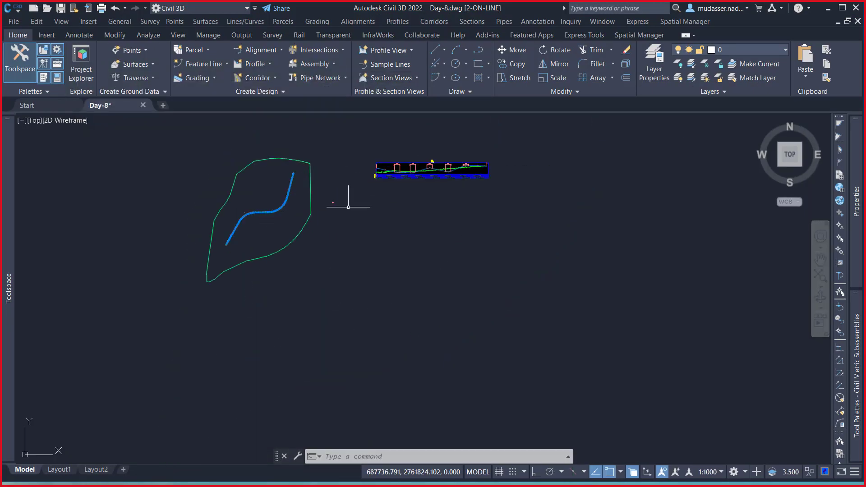
pyautogui.scroll(6, 347, 188)
pyautogui.scroll(5, 362, 185)
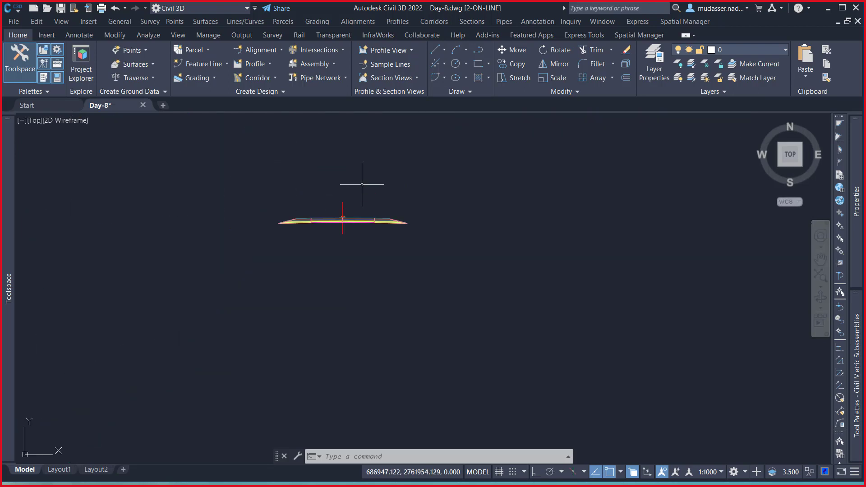
pyautogui.scroll(-3, 464, 194)
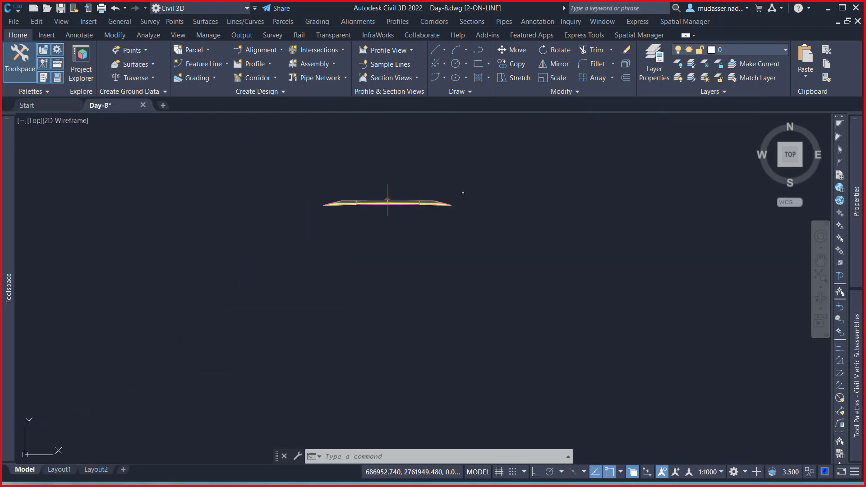
pyautogui.scroll(3, 443, 191)
pyautogui.click(439, 191)
pyautogui.click(414, 228)
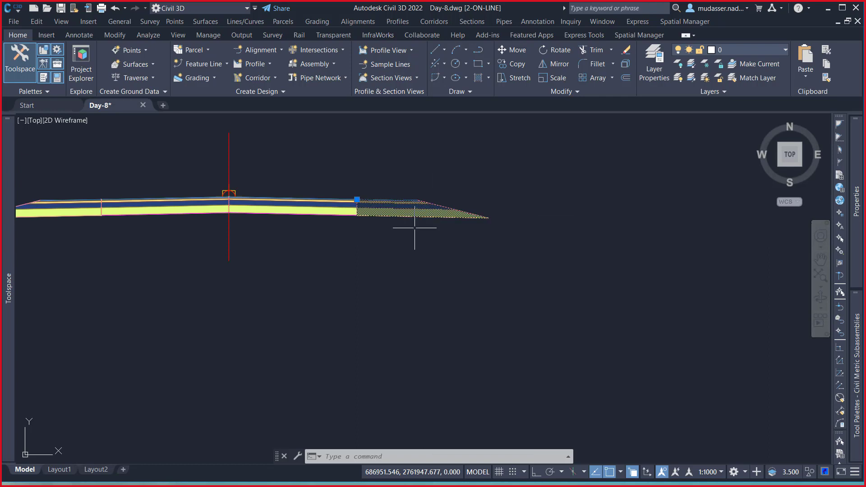
pyautogui.scroll(-4, 445, 209)
pyautogui.press('Escape')
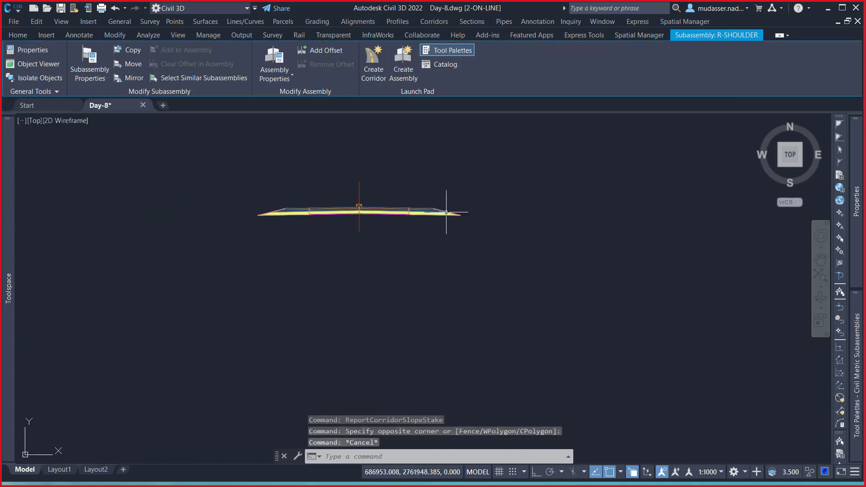
# Select the sample line at 1+840.00 with all similar sample lines along the corridor and erase them
pyautogui.scroll(-4, 443, 210)
pyautogui.scroll(6, 442, 210)
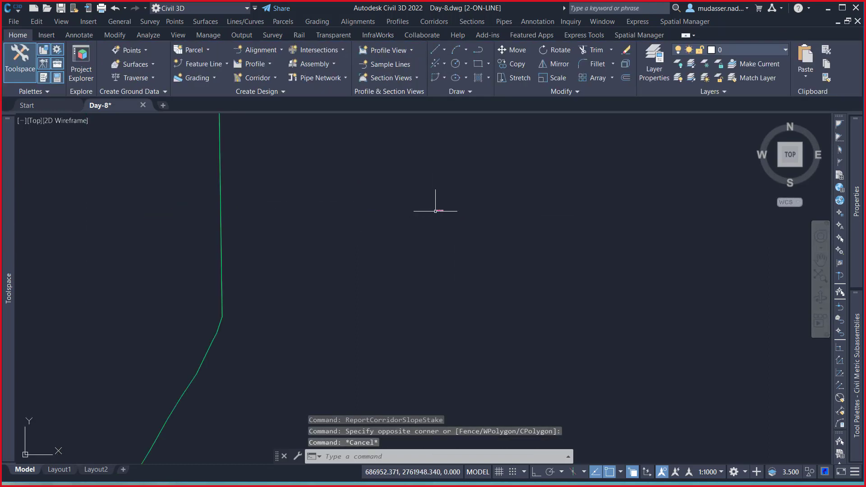
pyautogui.click(272, 195)
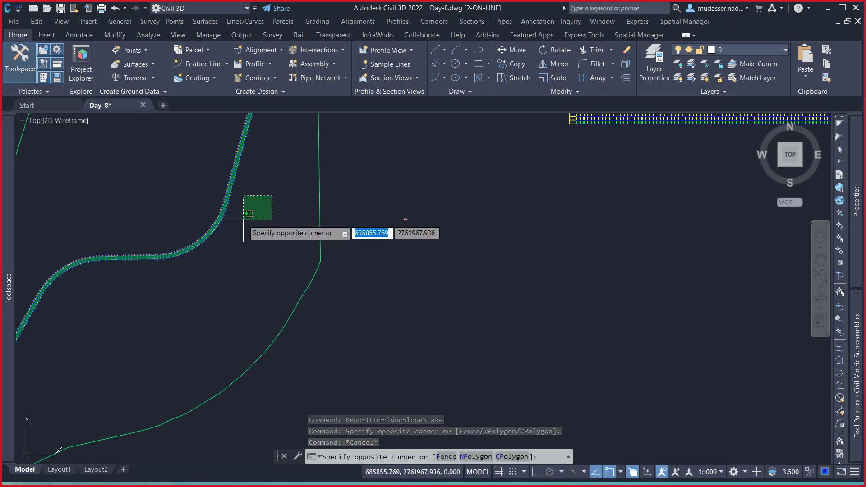
pyautogui.scroll(4, 240, 223)
pyautogui.click(282, 266)
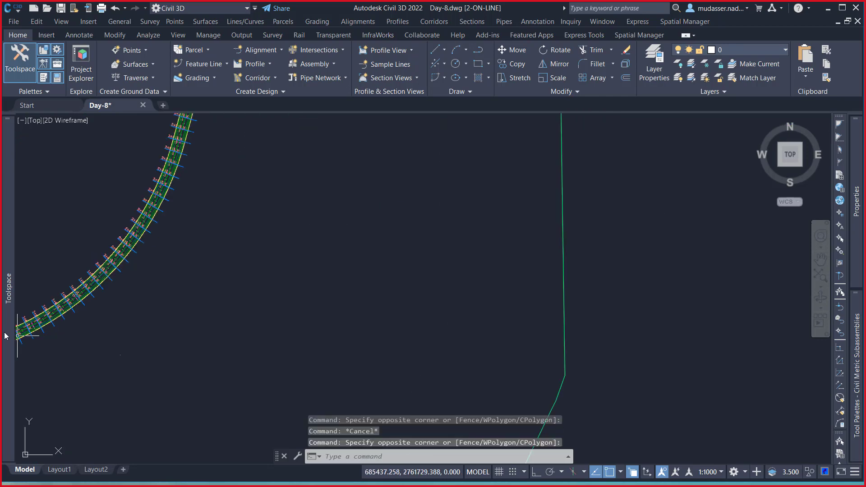
pyautogui.moveTo(7, 333)
pyautogui.scroll(-6, 382, 203)
pyautogui.scroll(8, 299, 234)
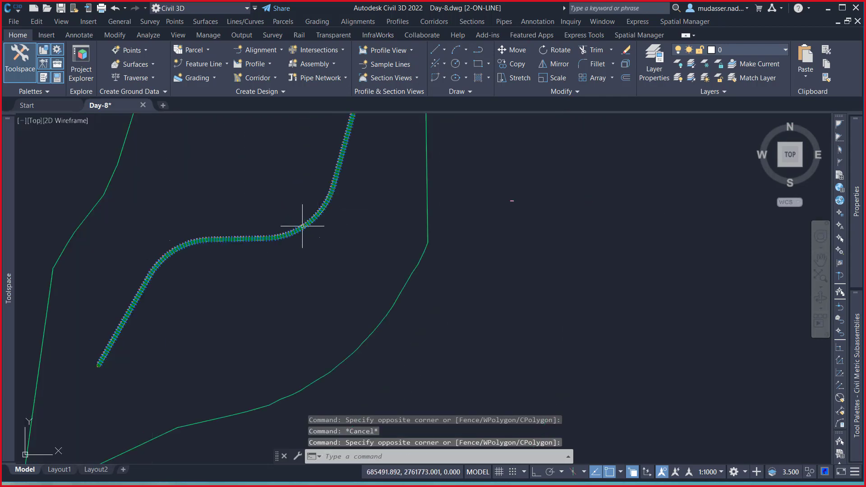
pyautogui.click(299, 246)
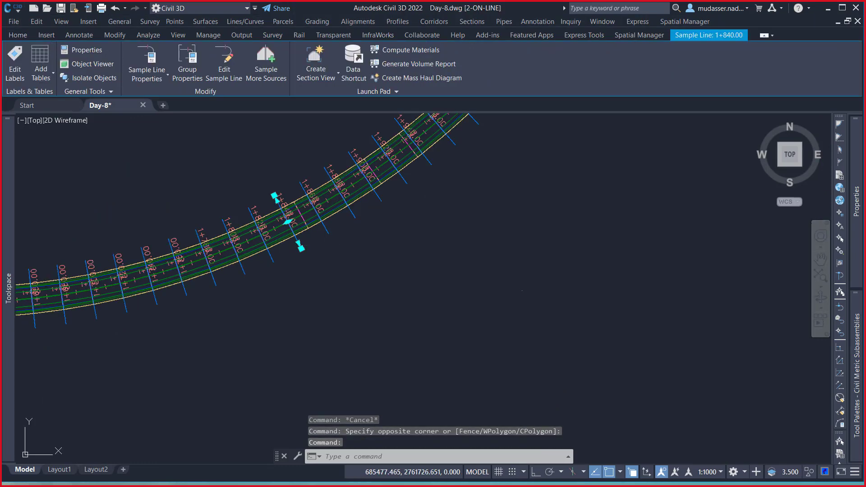
pyautogui.rightClick(326, 247)
pyautogui.click(314, 262)
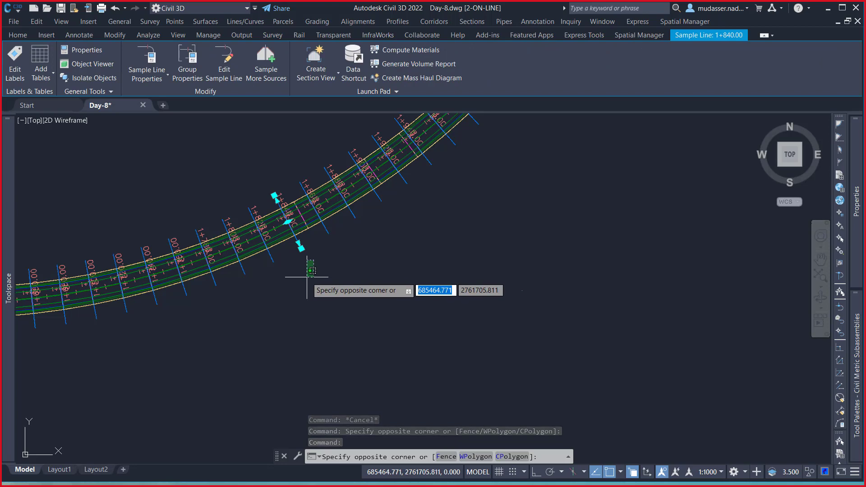
pyautogui.click(308, 276)
pyautogui.rightClick(309, 276)
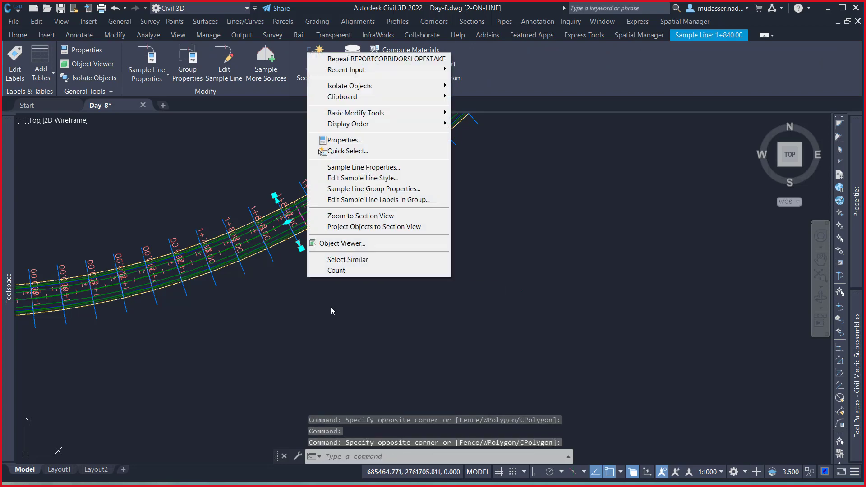
pyautogui.click(352, 255)
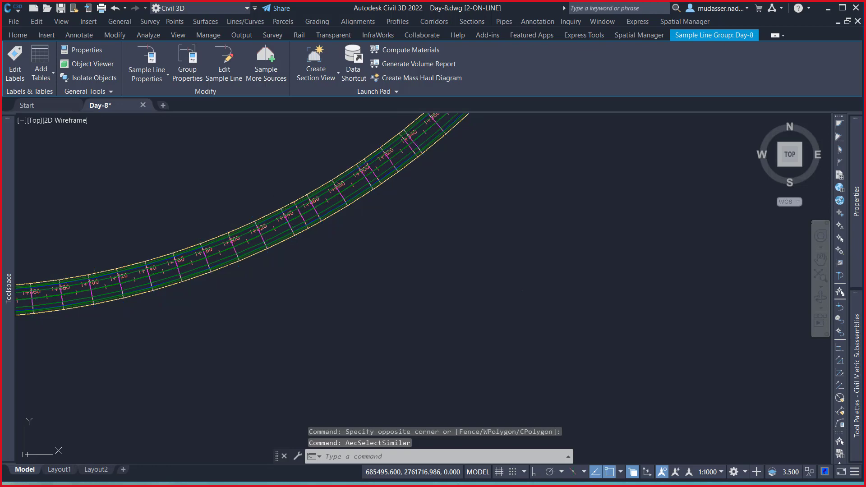
pyautogui.press('Delete')
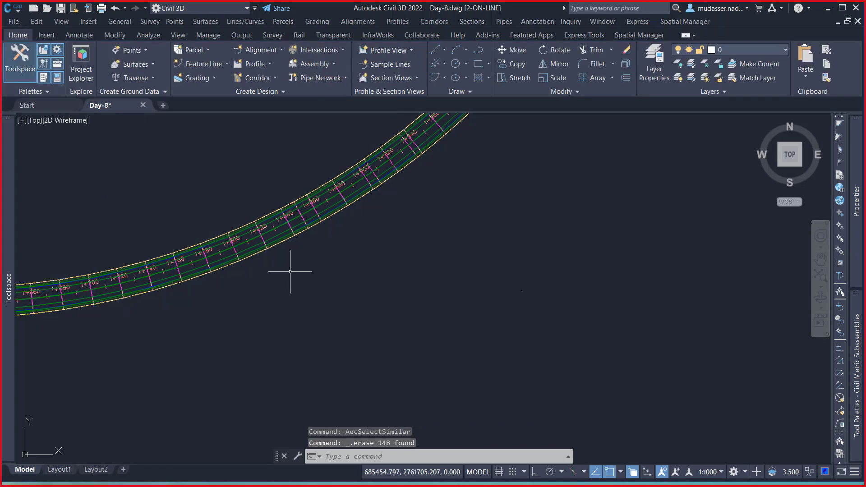
# Erase the corridor model from the alignment near station 1+840
pyautogui.scroll(4, 284, 232)
pyautogui.click(280, 229)
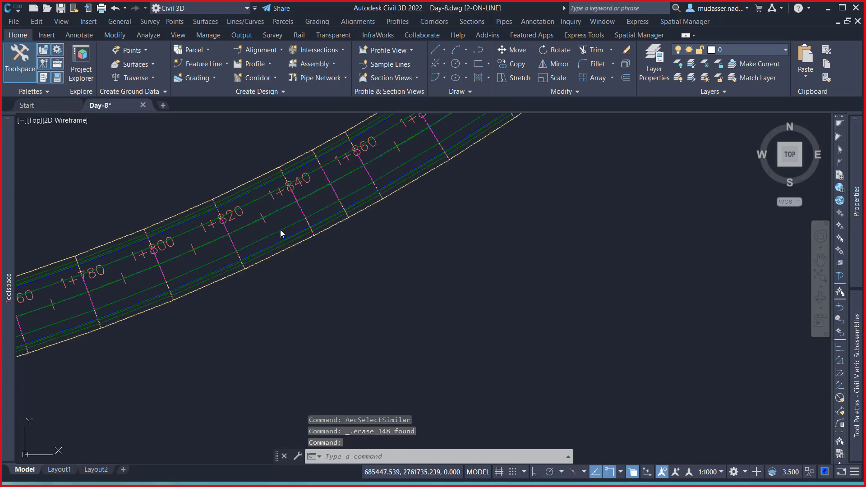
pyautogui.press('Delete')
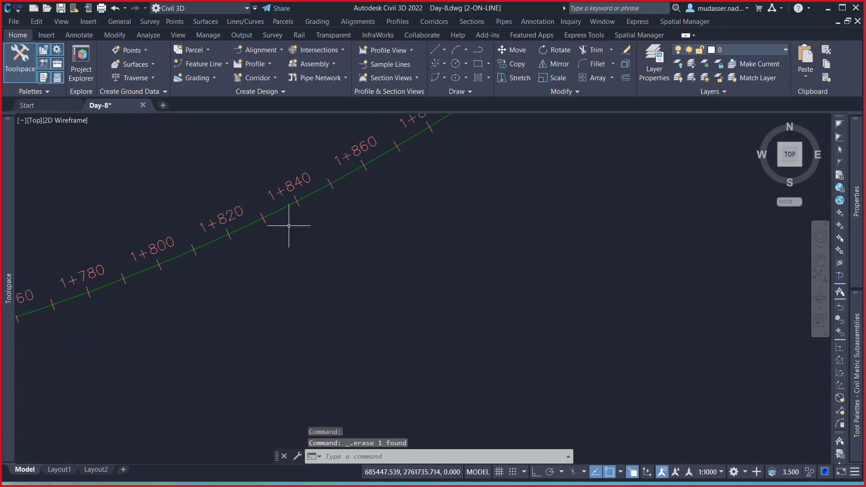
# Check the Corridors collection of the Day-8 drawing in the Prospector and save the drawing
pyautogui.scroll(-10, 290, 228)
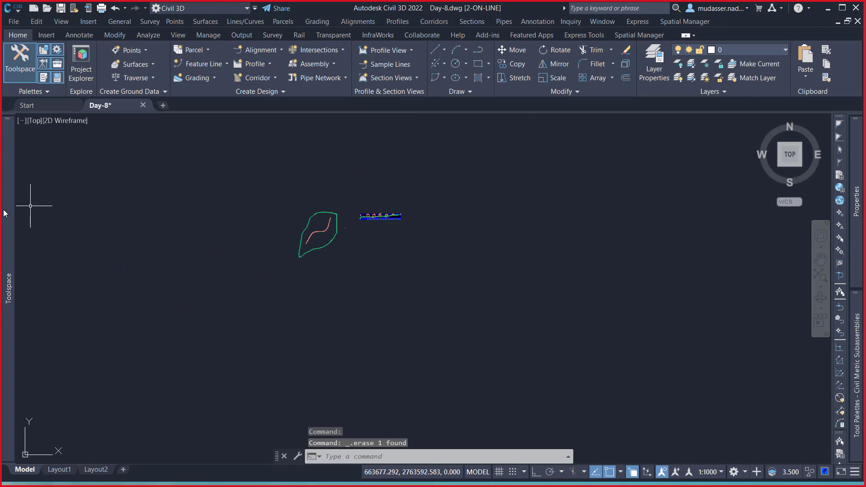
pyautogui.moveTo(6, 212)
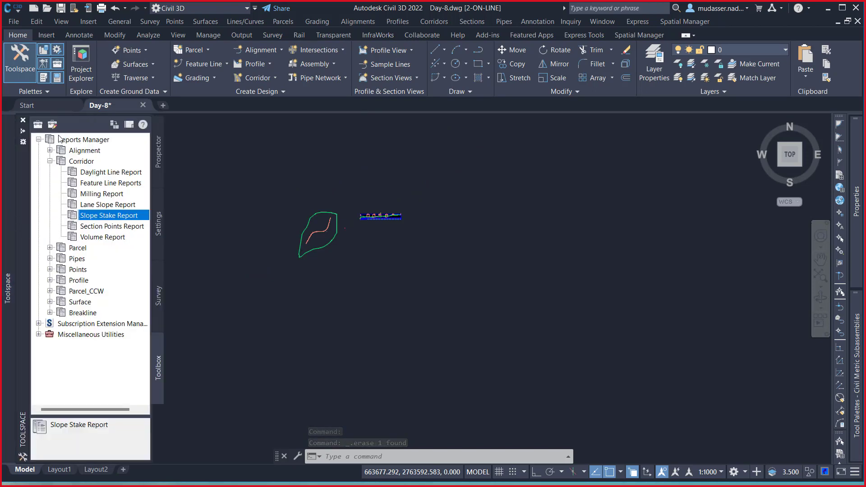
pyautogui.click(157, 210)
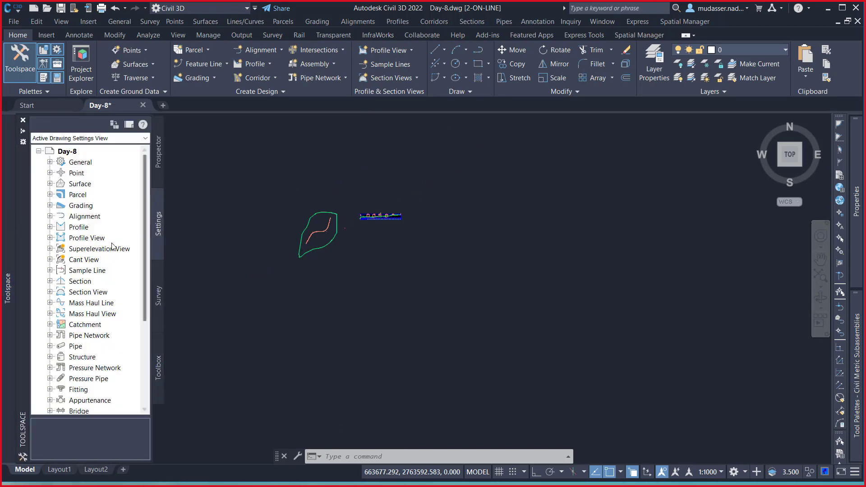
pyautogui.click(158, 153)
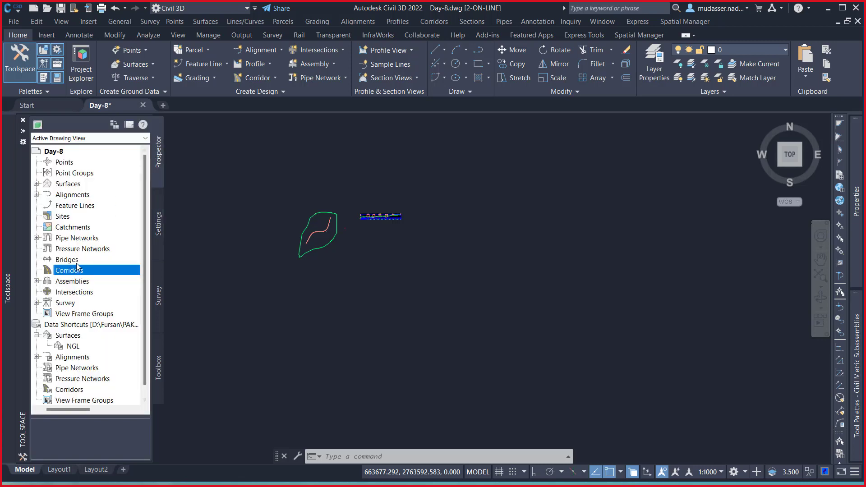
pyautogui.click(364, 223)
pyautogui.click(385, 239)
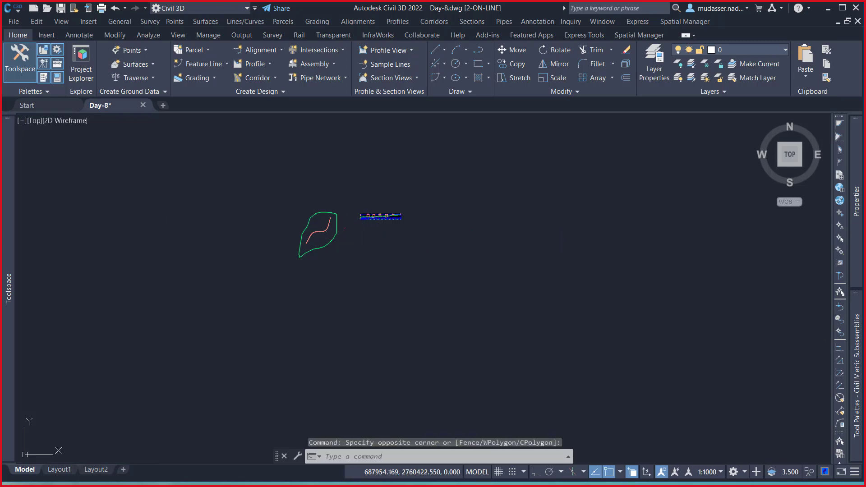
pyautogui.hotkey('ctrl', 's')
# Erase the shoulder subassemblies on both sides of the road assembly, keeping only the lanes
pyautogui.scroll(4, 356, 221)
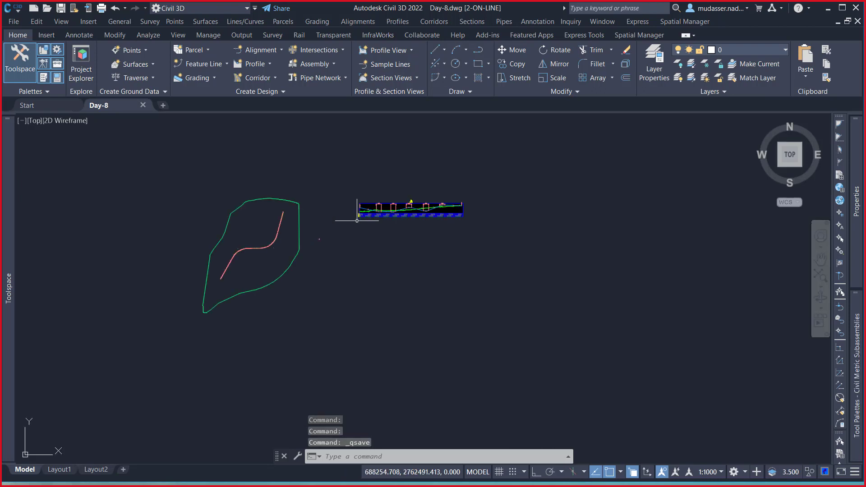
pyautogui.scroll(8, 247, 265)
pyautogui.scroll(-10, 406, 224)
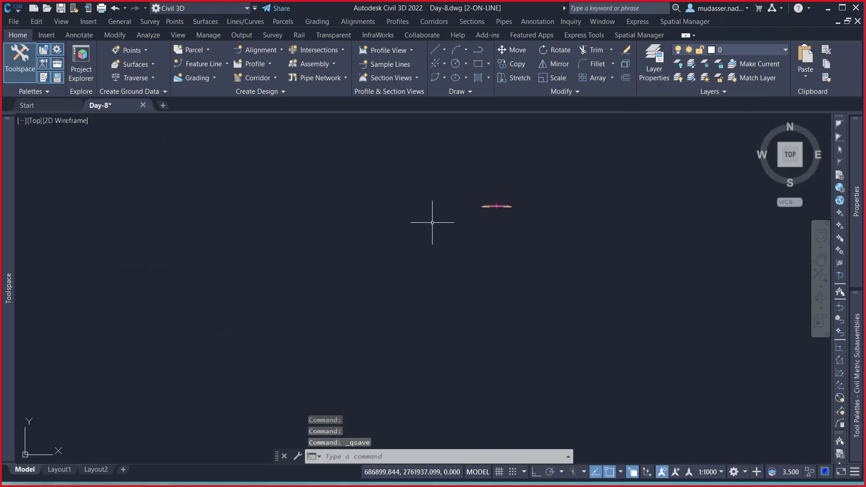
pyautogui.scroll(10, 519, 201)
pyautogui.click(479, 188)
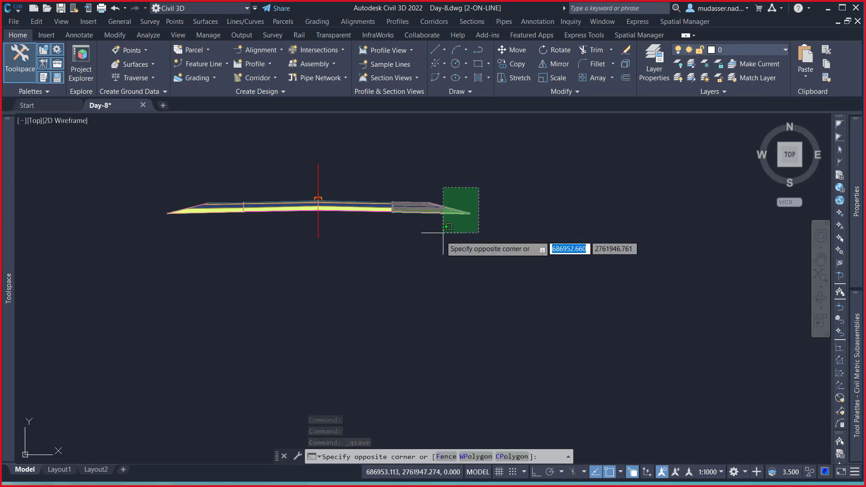
pyautogui.click(444, 232)
pyautogui.press('Delete')
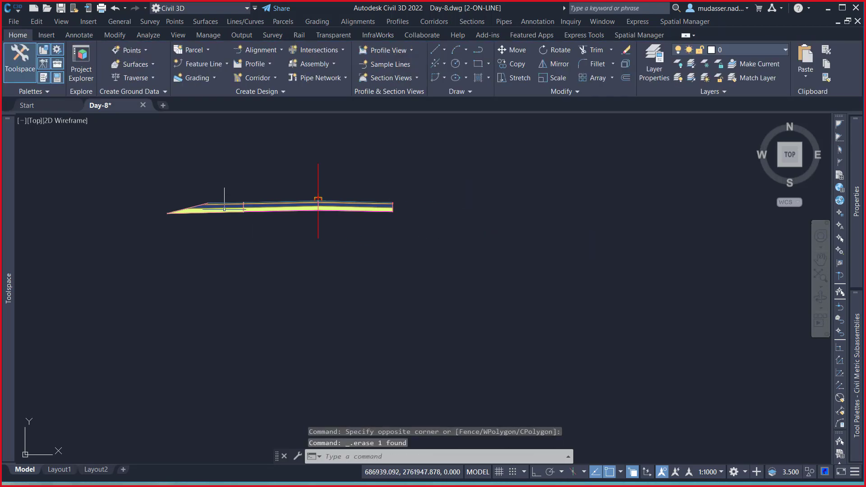
pyautogui.click(219, 194)
pyautogui.click(188, 231)
pyautogui.press('Delete')
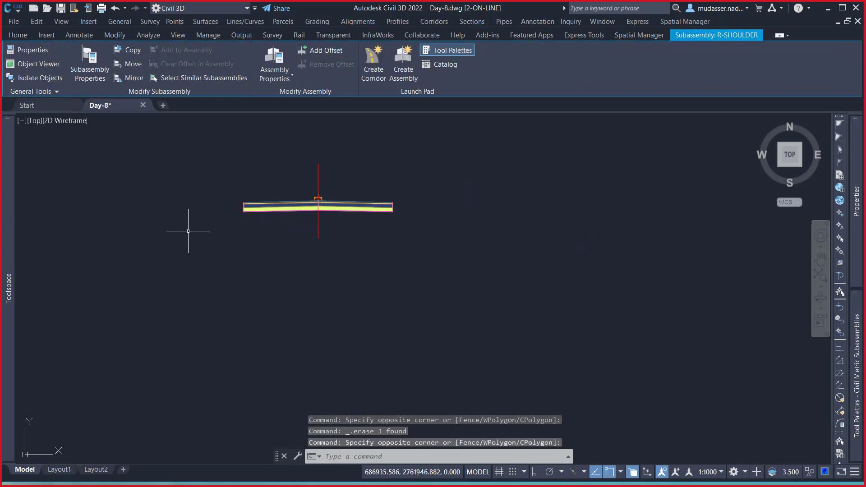
pyautogui.press('Delete')
pyautogui.scroll(2, 352, 212)
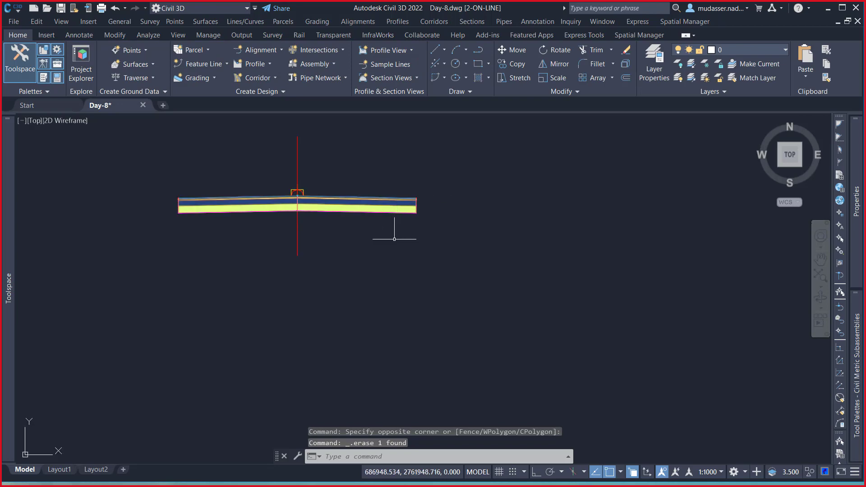
# Switch to Subassembly Composer, take a closer look at the Day_8_Typical layer geometry, and return to Civil 3D
pyautogui.click(593, 477)
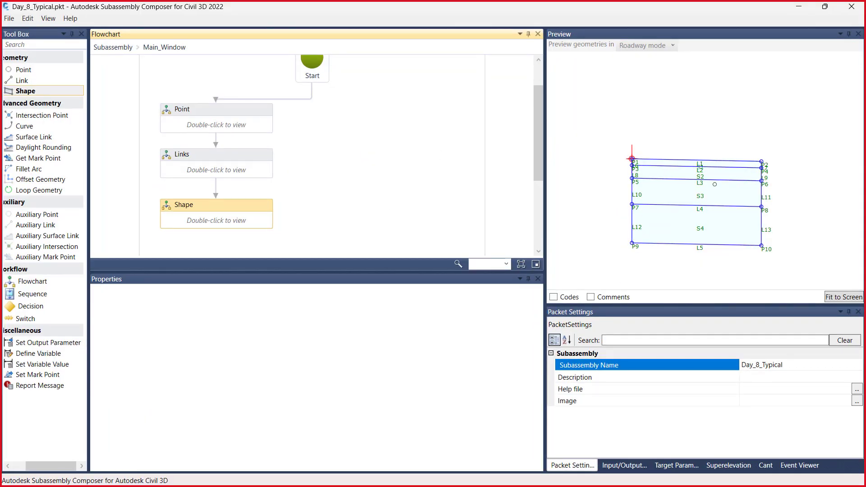
pyautogui.scroll(4, 635, 163)
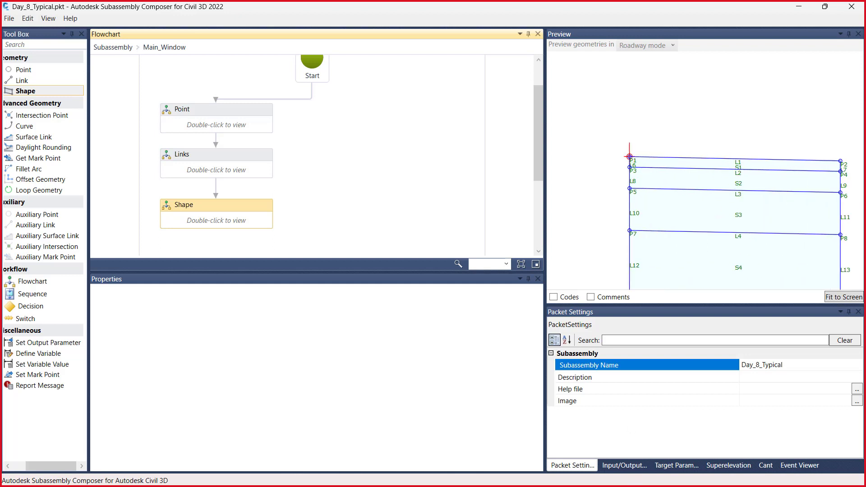
pyautogui.click(799, 6)
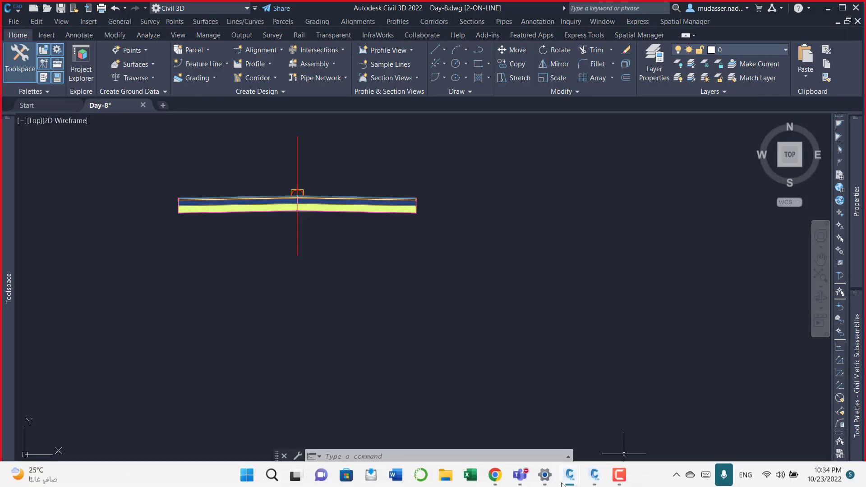
# Switch to Civil 3D Help and read the LaneSuperelevationAOR point, link and shape codes, including the Crown code for P1
pyautogui.moveTo(570, 473)
pyautogui.click(596, 422)
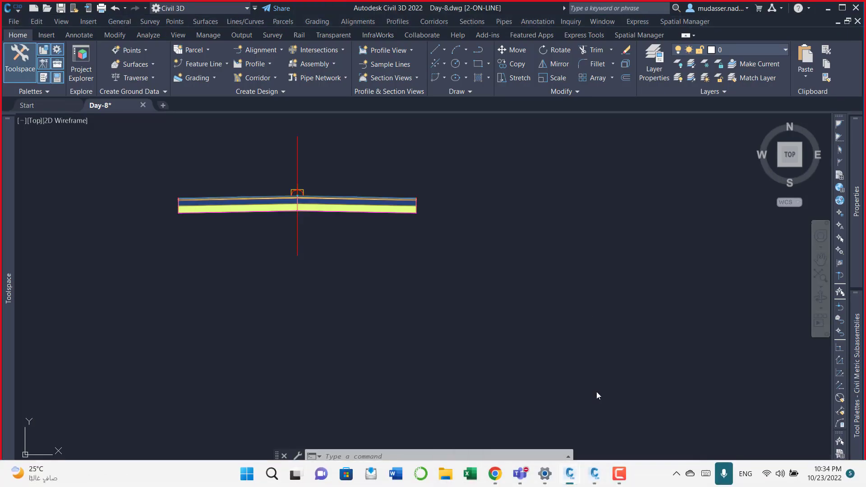
pyautogui.scroll(6, 474, 266)
pyautogui.scroll(6, 426, 259)
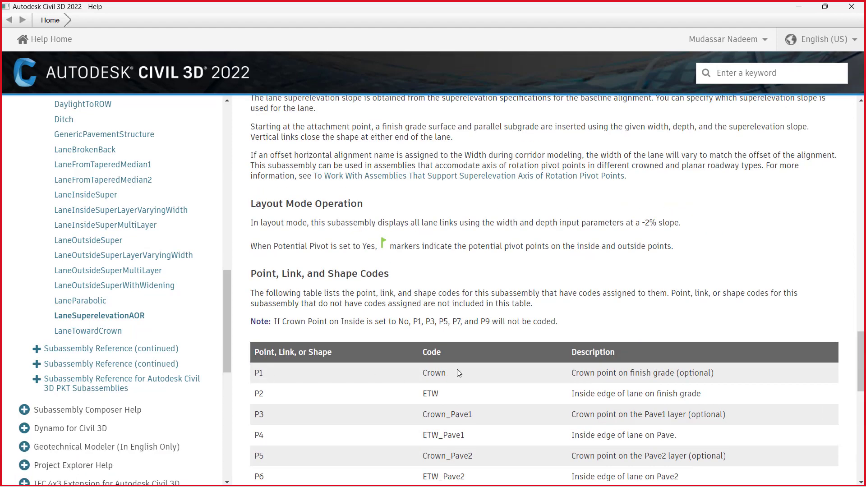
pyautogui.moveTo(448, 372); pyautogui.dragTo(425, 377)
pyautogui.click(793, 8)
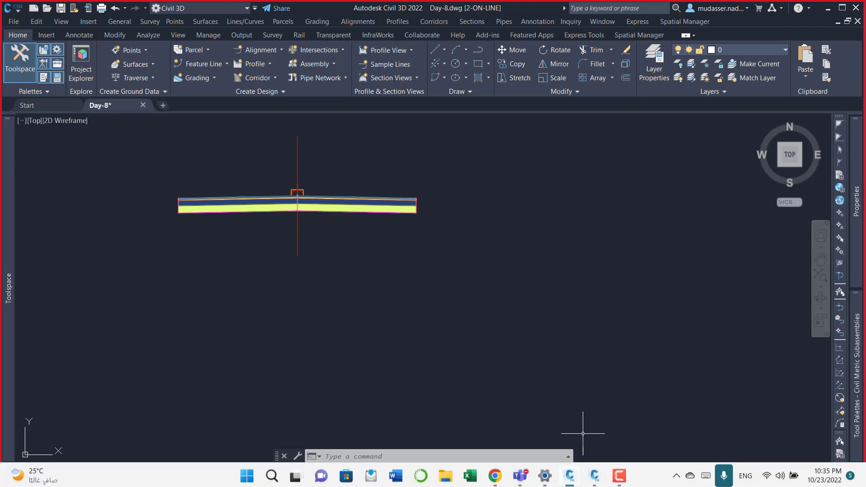
# Switch to Subassembly Composer, open the Point flowchart and enter Crown in quotes as the point code of P1
pyautogui.click(592, 474)
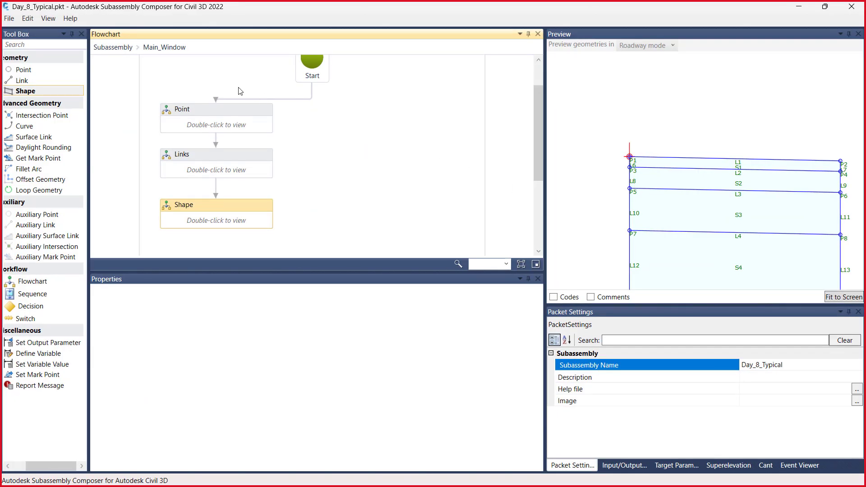
pyautogui.doubleClick(209, 125)
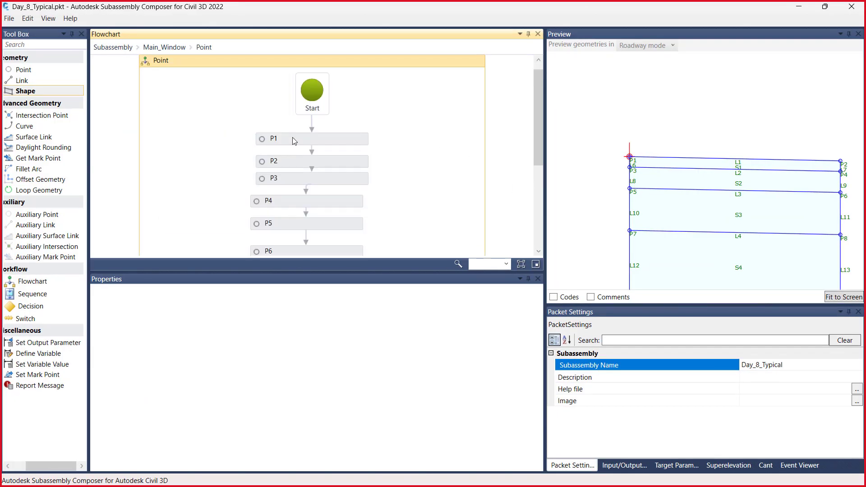
pyautogui.click(288, 140)
pyautogui.click(271, 313)
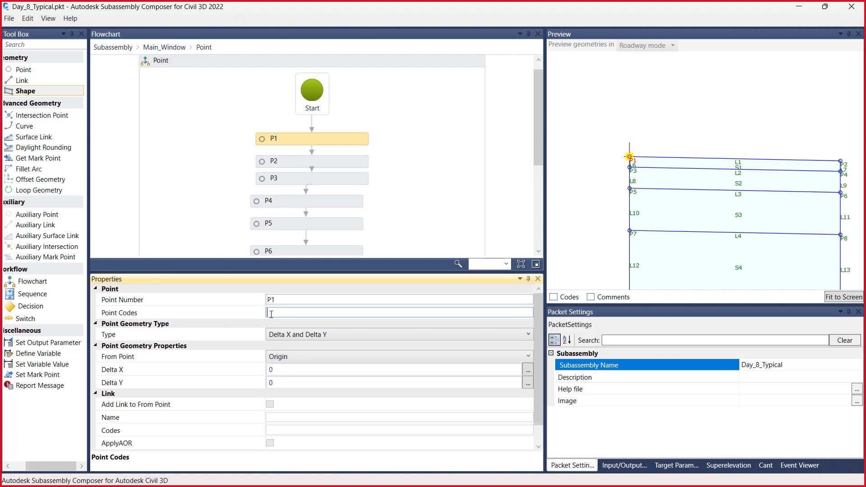
pyautogui.write('"')
pyautogui.write('"')
pyautogui.press('BackSpace')
pyautogui.press('BackSpace')
pyautogui.write('"Crown')
pyautogui.click(294, 299)
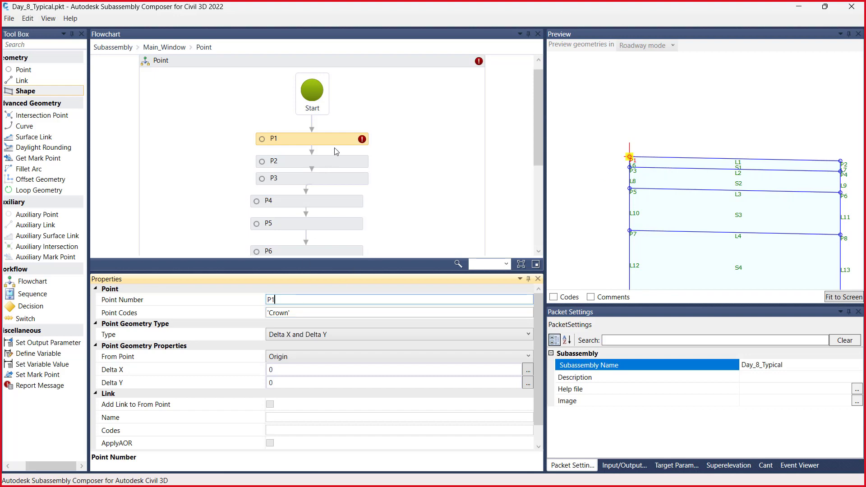
# Correct the point code of P1 to "Crown" in double quotes
pyautogui.click(293, 313)
pyautogui.press('BackSpace')
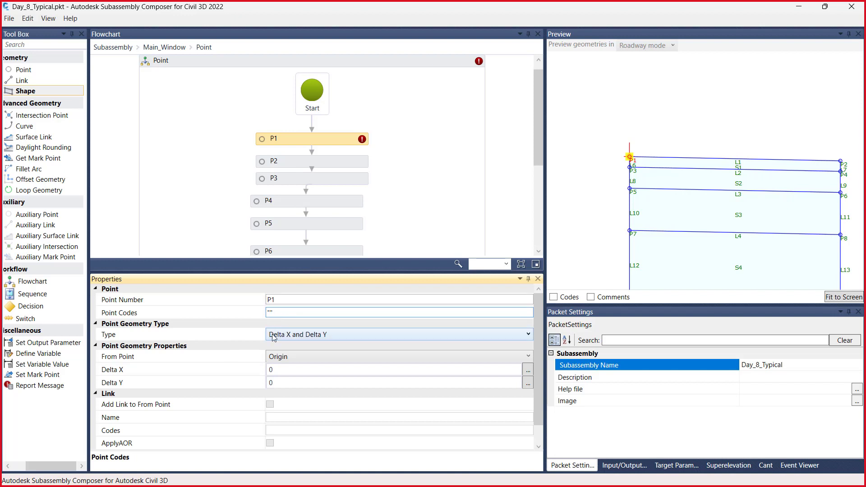
pyautogui.write('Crown')
pyautogui.click(288, 373)
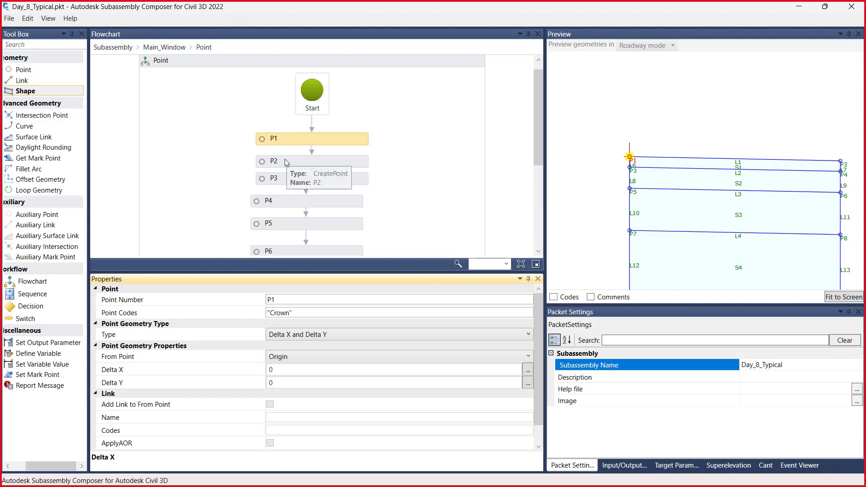
# Examine P2 in the subassembly preview, and look up its code in the LaneSuperelevationAOR table of Civil 3D Help
pyautogui.moveTo(778, 192); pyautogui.dragTo(703, 188, button='middle')
pyautogui.scroll(3, 769, 158)
pyautogui.scroll(1, 768, 158)
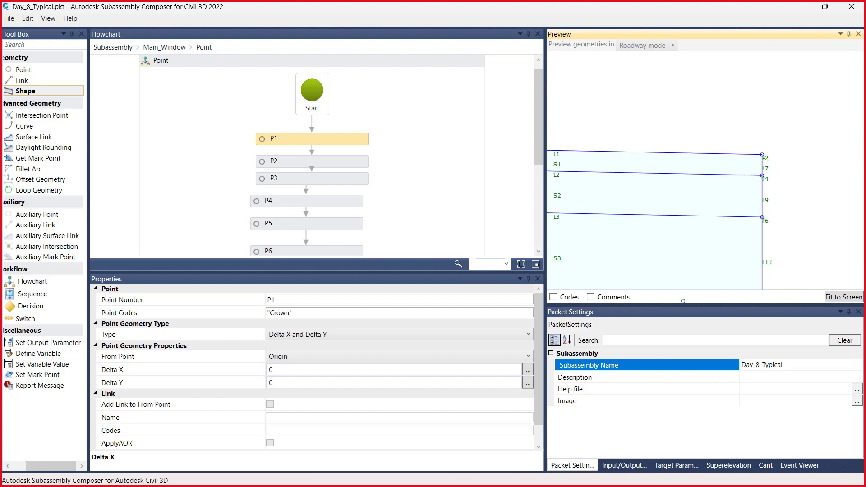
pyautogui.moveTo(643, 478)
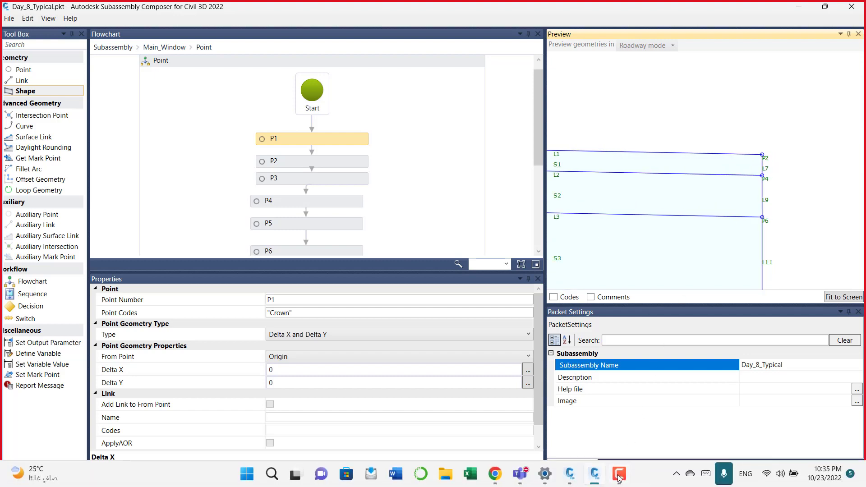
pyautogui.click(596, 478)
pyautogui.click(595, 478)
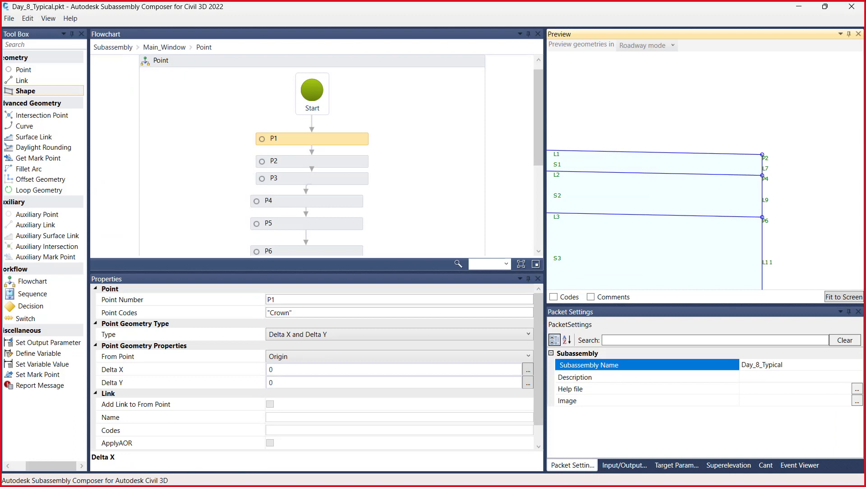
pyautogui.click(798, 6)
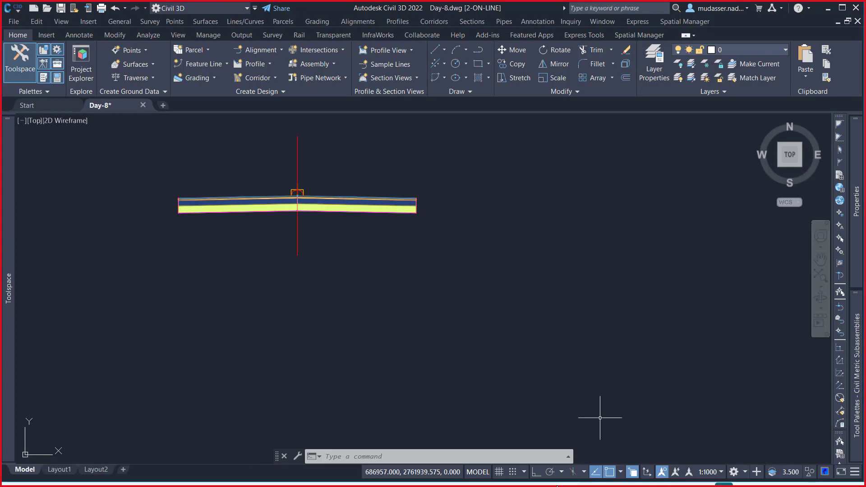
pyautogui.moveTo(574, 485)
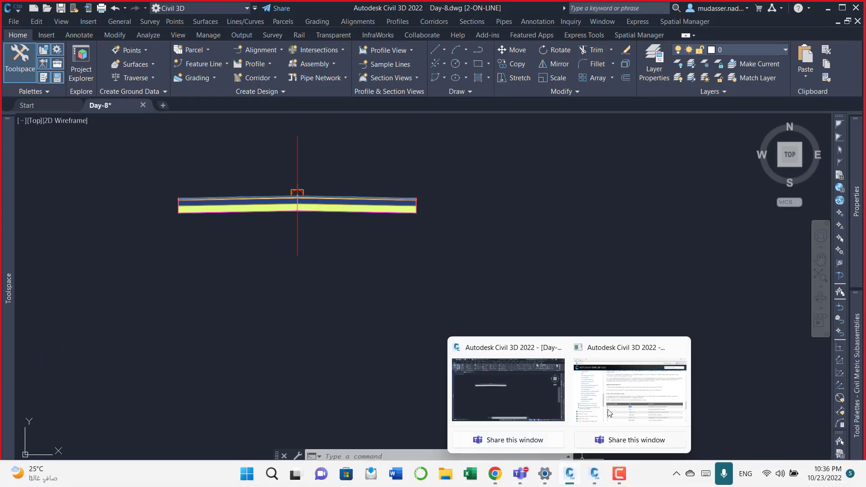
pyautogui.click(613, 404)
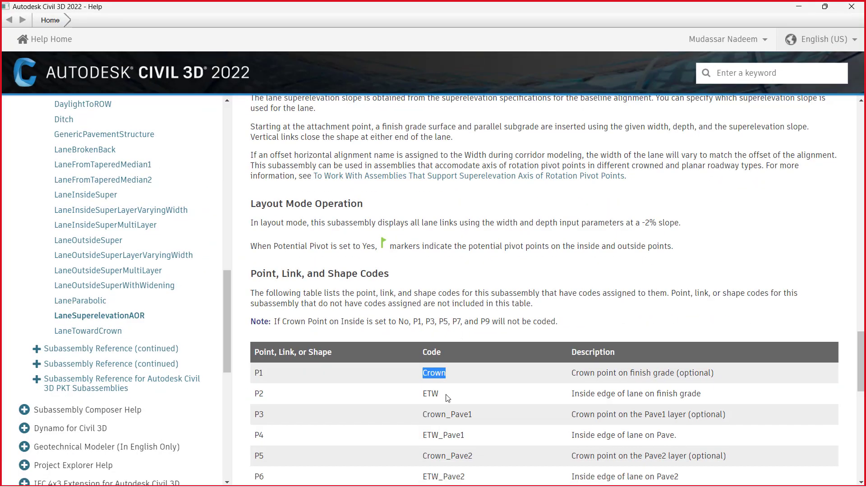
pyautogui.moveTo(445, 395); pyautogui.dragTo(423, 397)
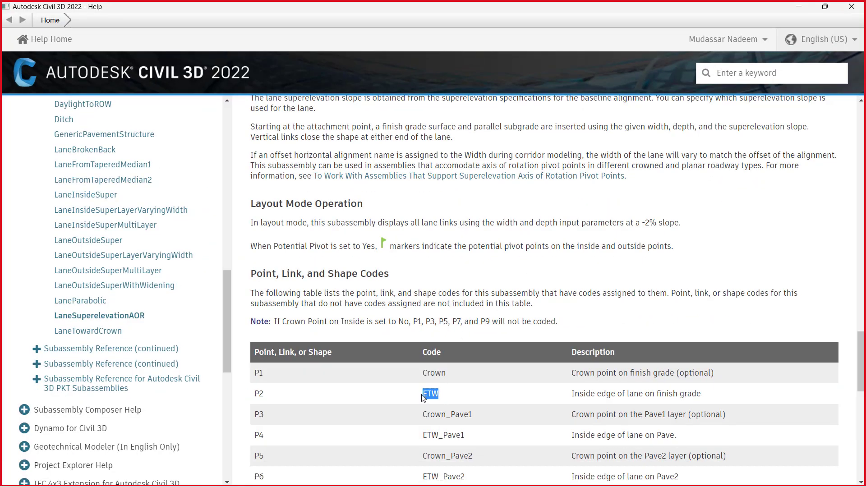
pyautogui.click(799, 8)
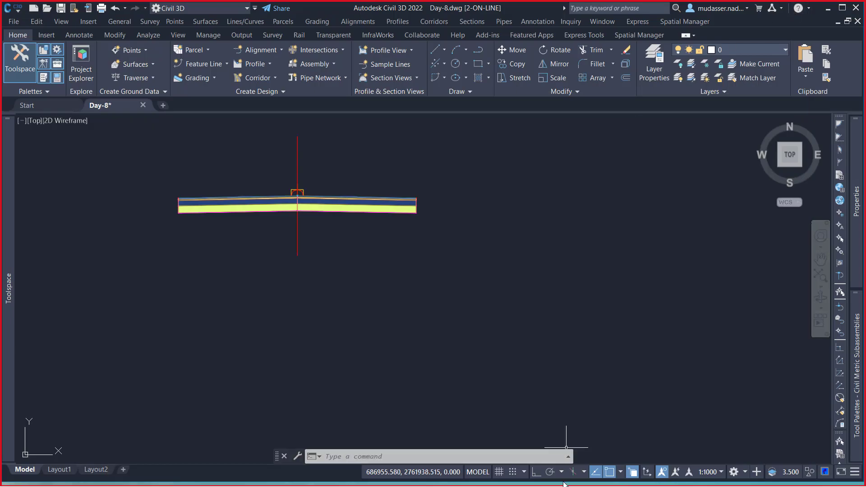
# Return to Subassembly Composer and set the point code of P2 to "ETW"
pyautogui.click(596, 478)
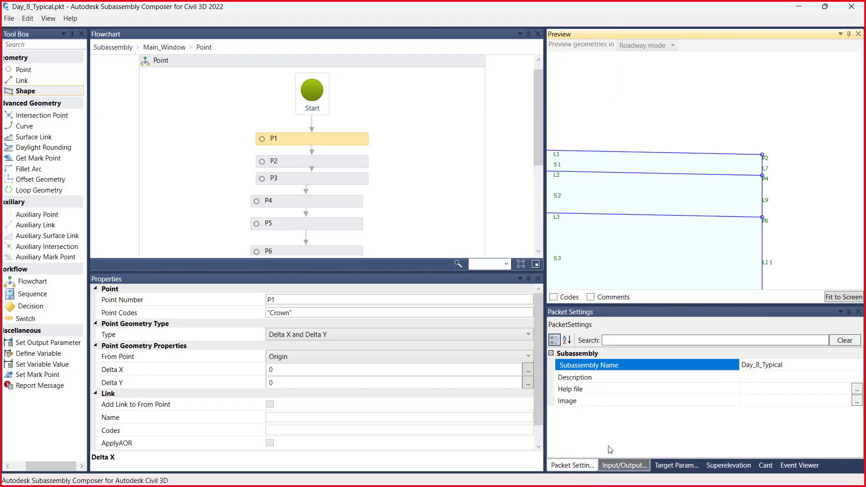
pyautogui.click(326, 164)
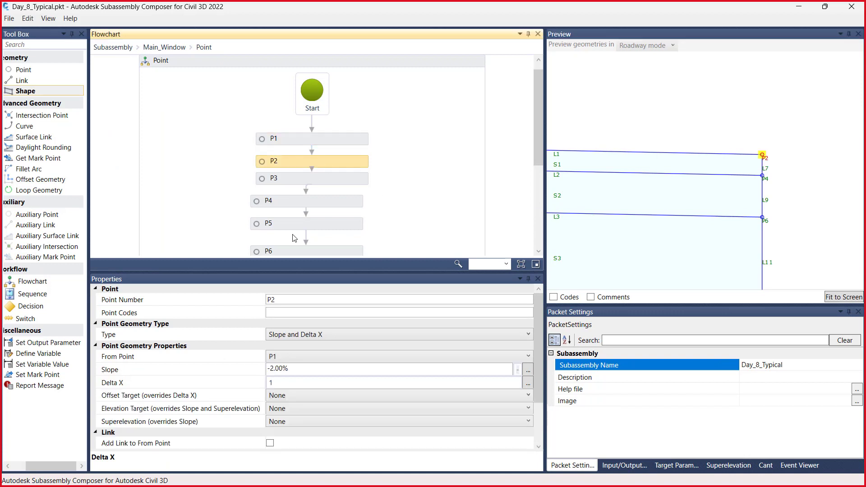
pyautogui.click(277, 313)
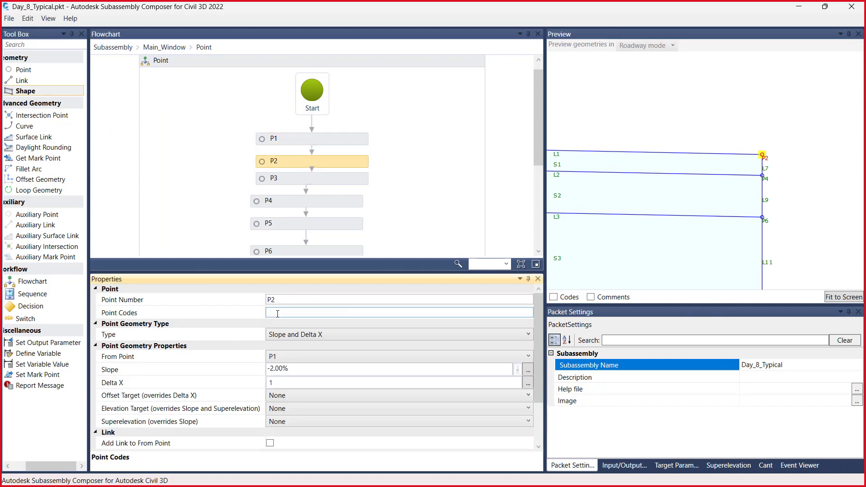
pyautogui.write('""')
pyautogui.write('ETW')
# Select point P3 and look up its code in the LaneSuperelevationAOR table of Civil 3D Help
pyautogui.click(314, 180)
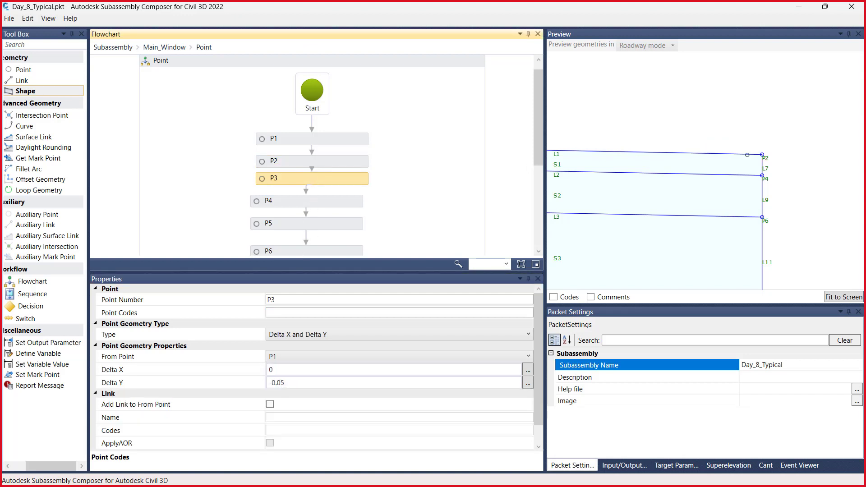
pyautogui.scroll(-4, 794, 163)
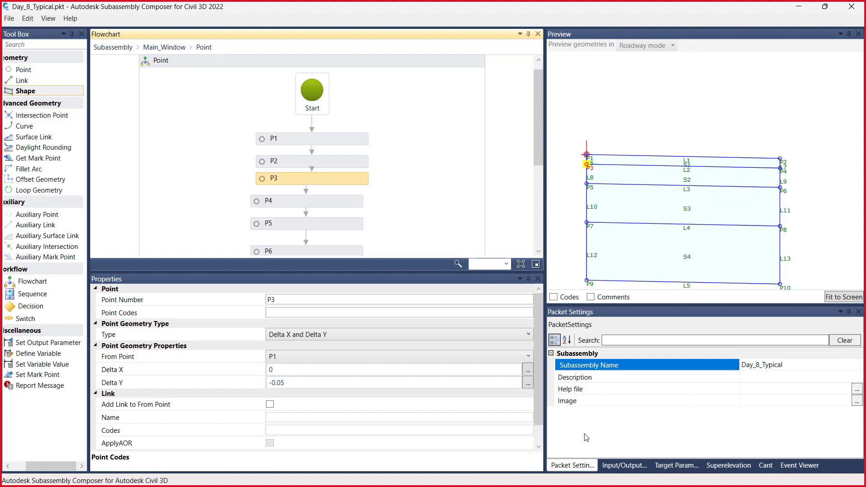
pyautogui.moveTo(605, 479)
pyautogui.moveTo(572, 478)
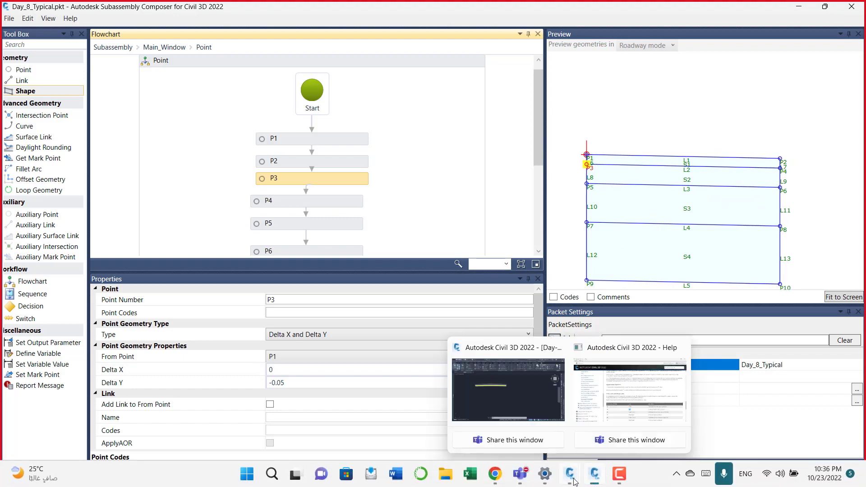
pyautogui.click(659, 397)
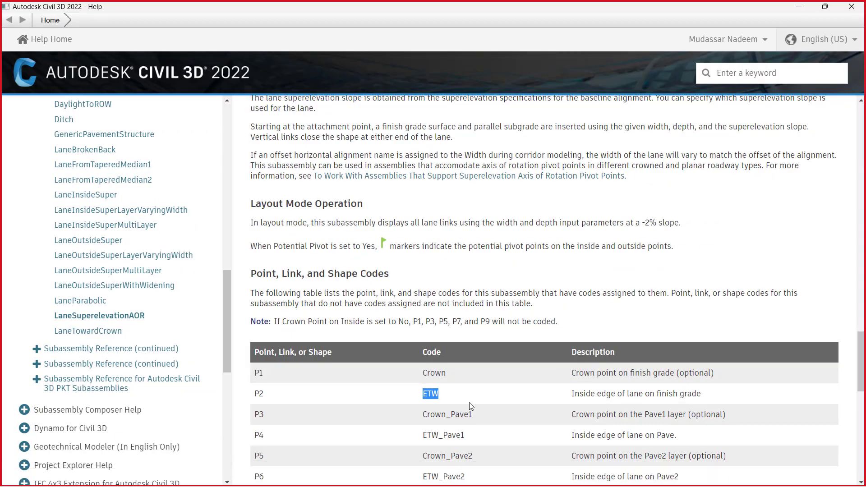
pyautogui.click(478, 414)
pyautogui.moveTo(474, 413); pyautogui.dragTo(417, 416)
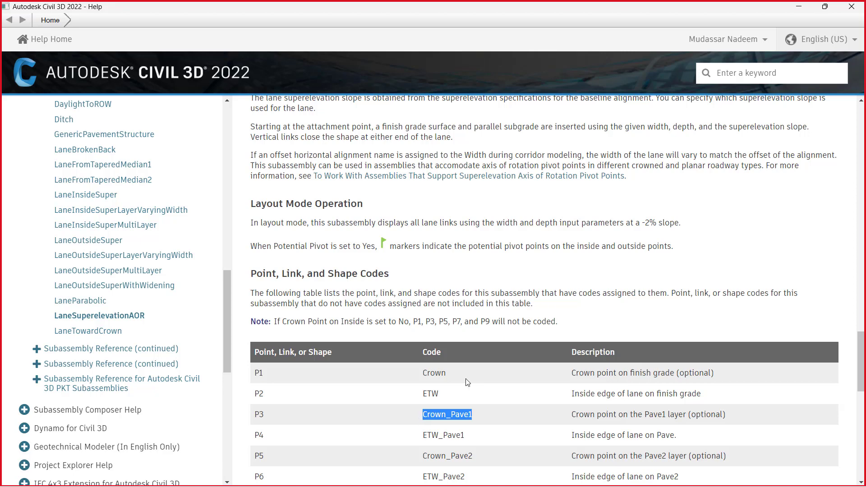
pyautogui.click(799, 7)
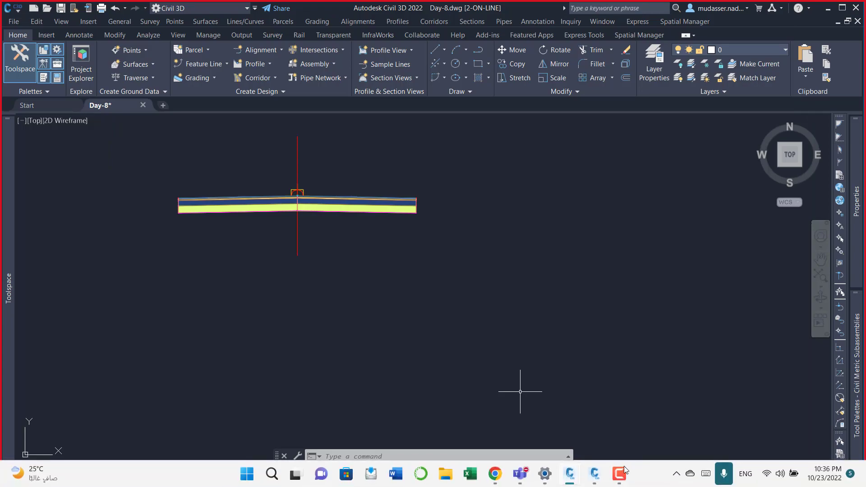
# Switch back to Subassembly Composer and begin the point code of P3 with an empty pair of double quotes
pyautogui.click(593, 479)
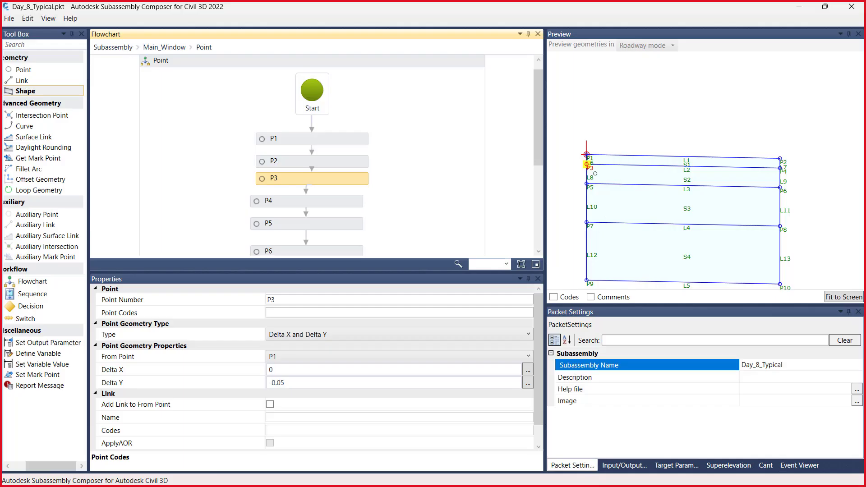
pyautogui.click(287, 311)
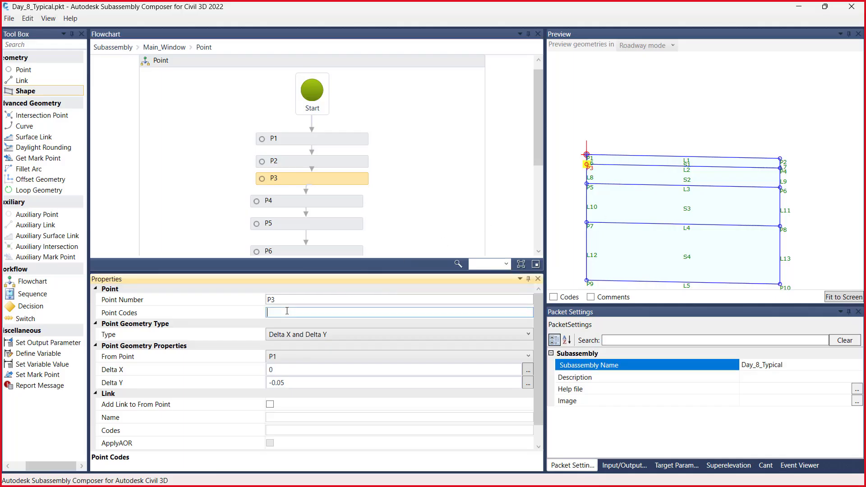
pyautogui.write('"')
pyautogui.press('BackSpace')
pyautogui.press('BackSpace')
pyautogui.press('BackSpace')
# Recheck the P3 code in Civil 3D Help and return to editing the P3 point code in Subassembly Composer
pyautogui.moveTo(652, 483)
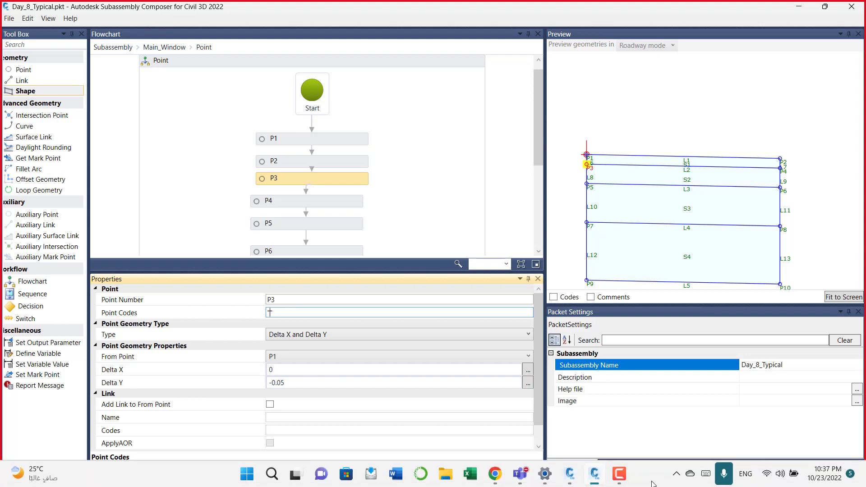
pyautogui.moveTo(574, 477)
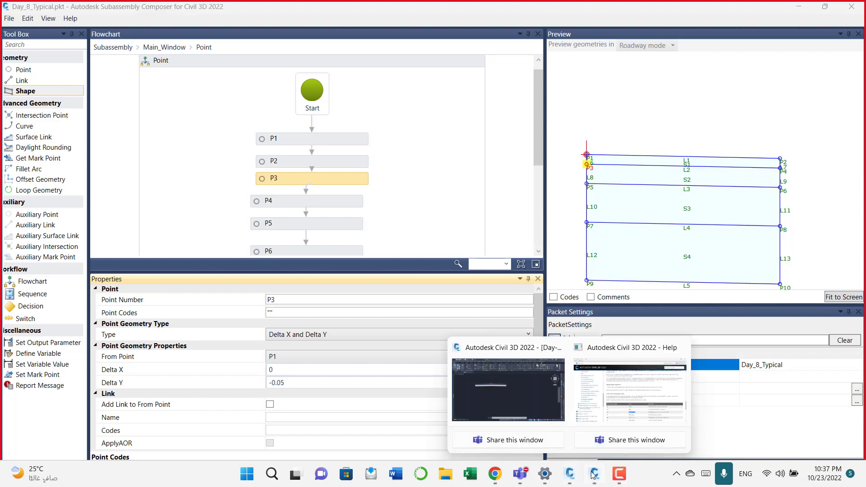
pyautogui.click(603, 394)
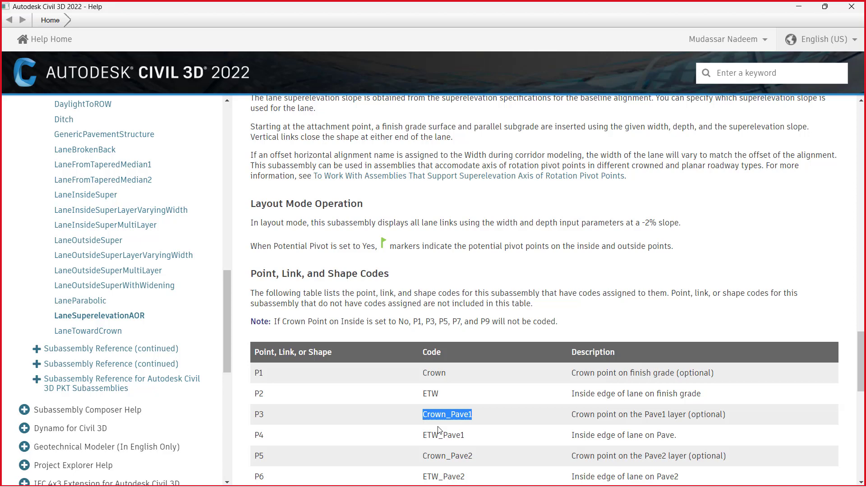
pyautogui.click(826, 7)
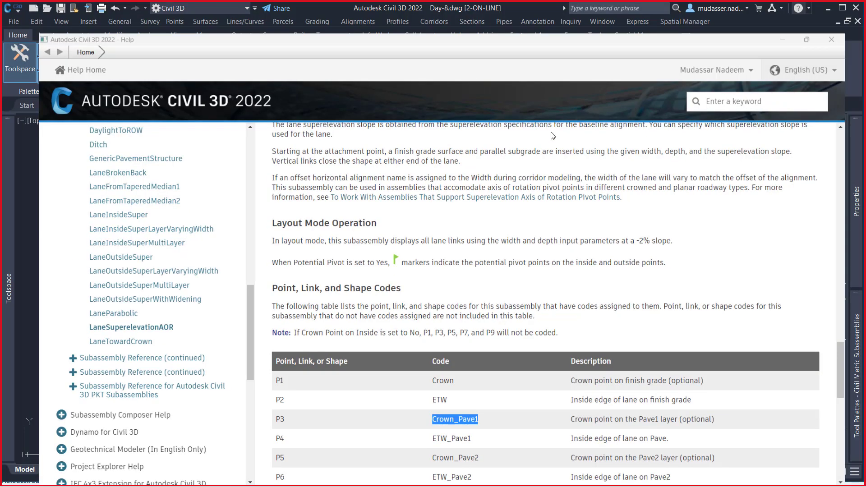
pyautogui.click(783, 40)
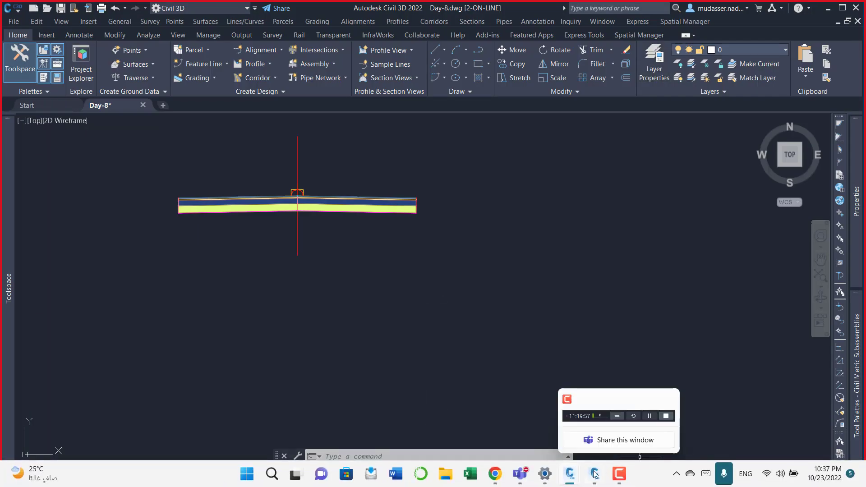
pyautogui.moveTo(595, 474)
pyautogui.click(608, 401)
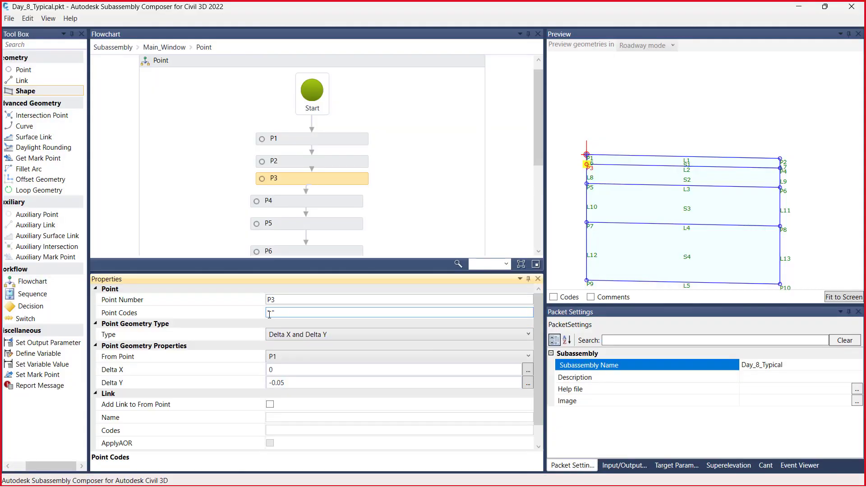
pyautogui.write('"')
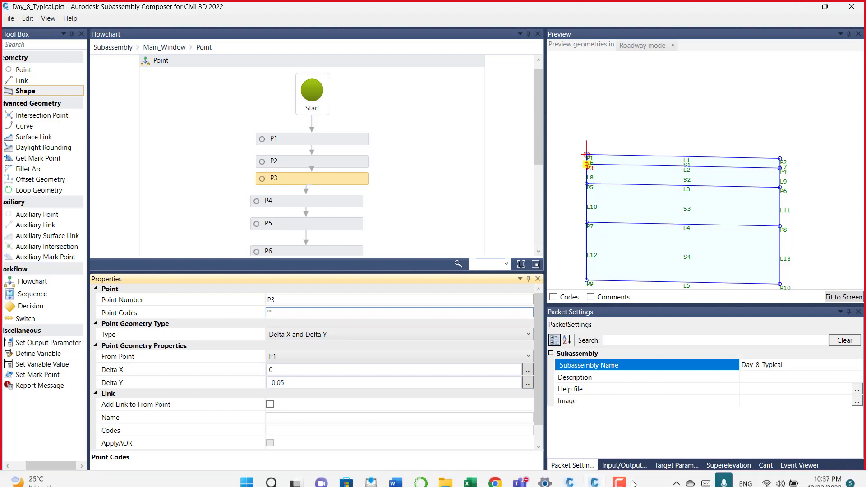
# Switch to Civil 3D Help and copy the P3 code Crown_Pave1 from the LaneSuperelevationAOR table
pyautogui.click(595, 474)
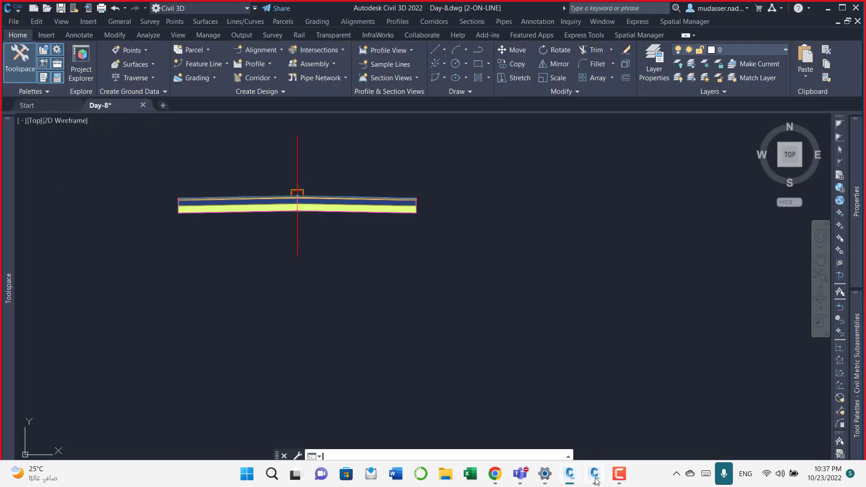
pyautogui.click(613, 417)
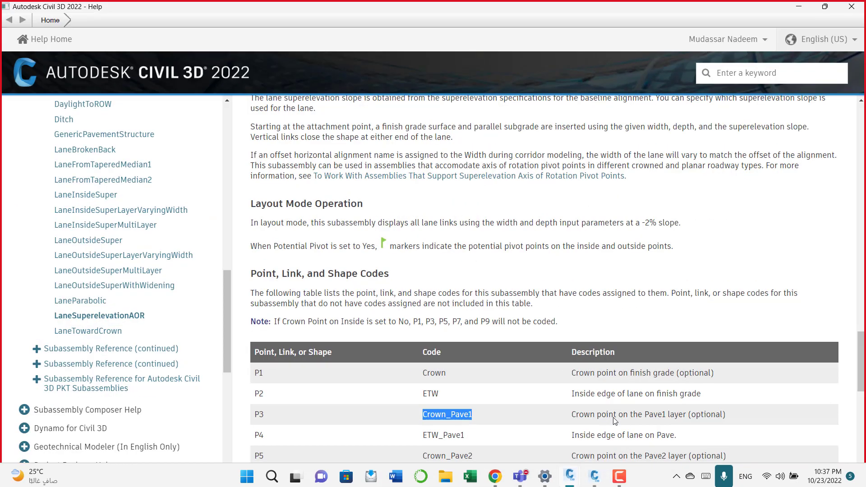
pyautogui.scroll(-4, 438, 367)
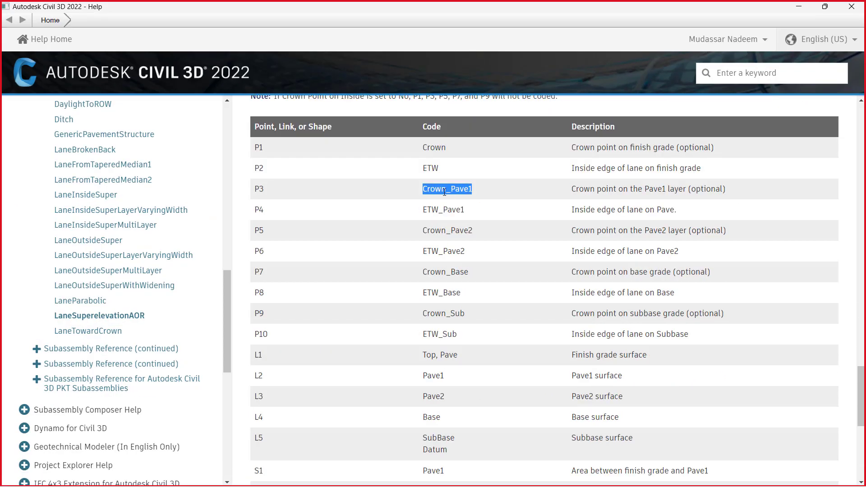
pyautogui.click(451, 189)
pyautogui.moveTo(472, 190); pyautogui.dragTo(423, 191)
pyautogui.rightClick(428, 192)
pyautogui.click(452, 200)
# Return to Subassembly Composer and paste Crown_Pave1 between the quotes of the P3 point code
pyautogui.click(799, 6)
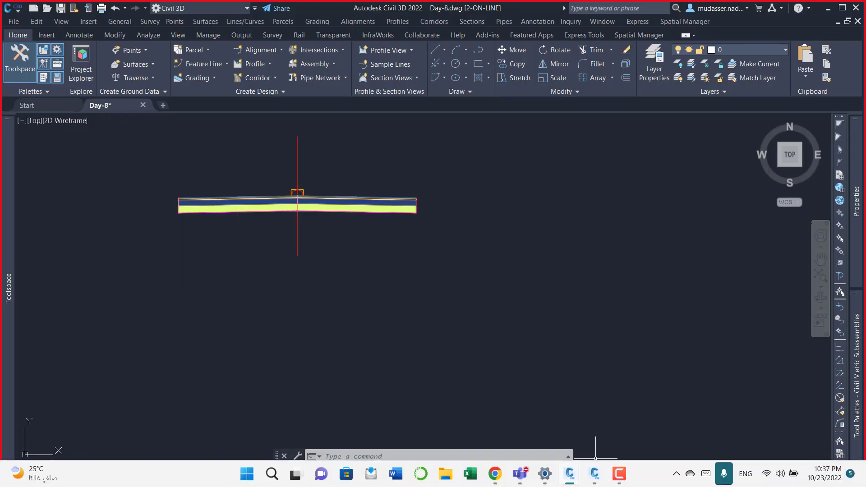
pyautogui.moveTo(563, 480)
pyautogui.click(594, 476)
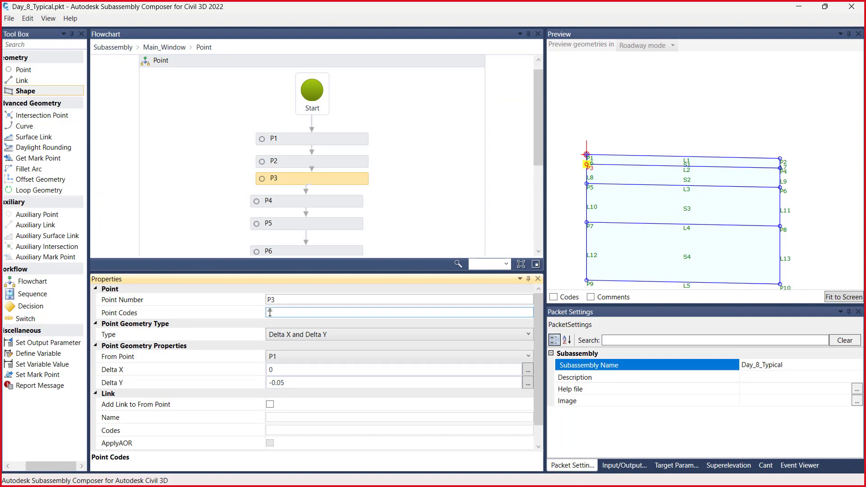
pyautogui.rightClick(270, 312)
pyautogui.click(307, 344)
# Select point P4 and highlight its code ETW_Pave1 in the LaneSuperelevationAOR table of Civil 3D Help
pyautogui.click(337, 201)
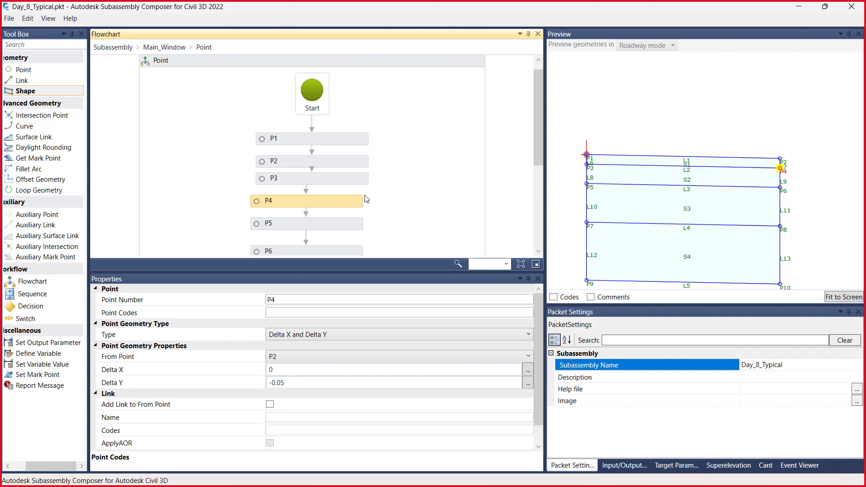
pyautogui.moveTo(536, 484)
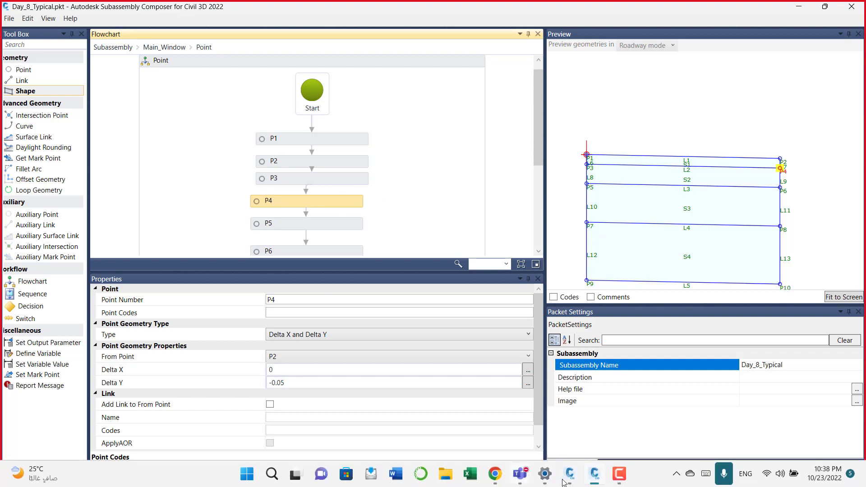
pyautogui.moveTo(570, 479)
pyautogui.click(610, 345)
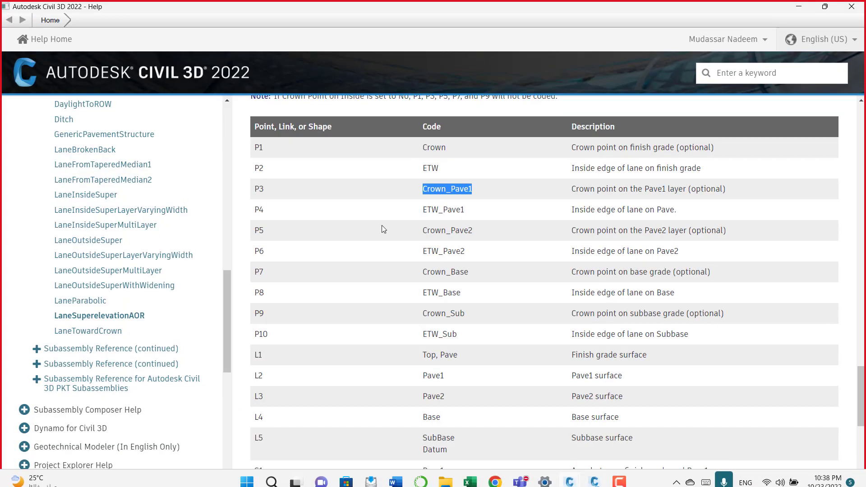
pyautogui.moveTo(466, 210); pyautogui.dragTo(424, 212)
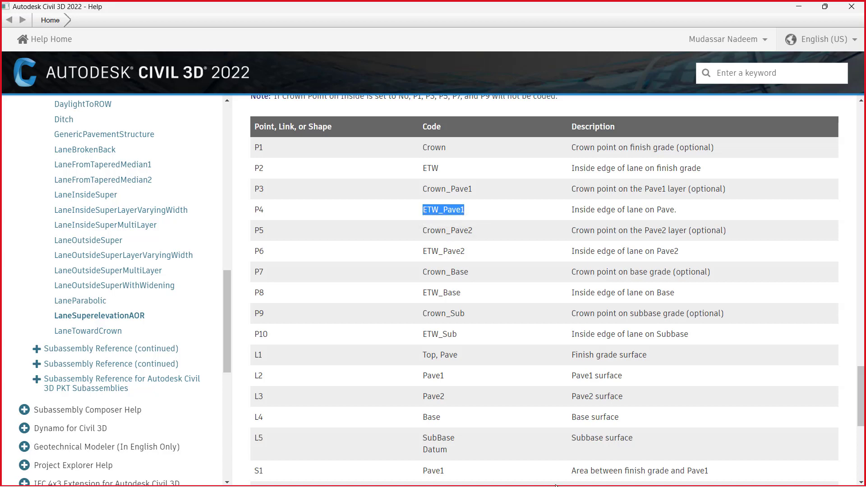
# Switch back to Subassembly Composer and set the point code of P4 to "ETW_Pave1"
pyautogui.click(599, 481)
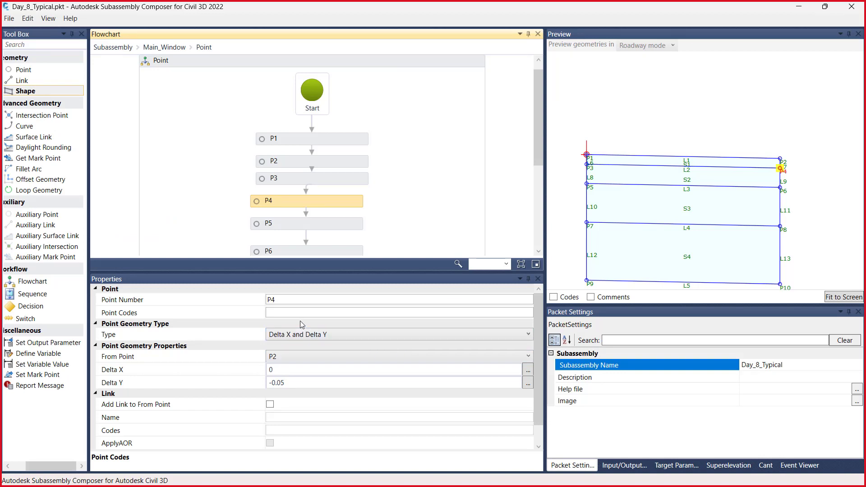
pyautogui.click(281, 313)
pyautogui.write('"')
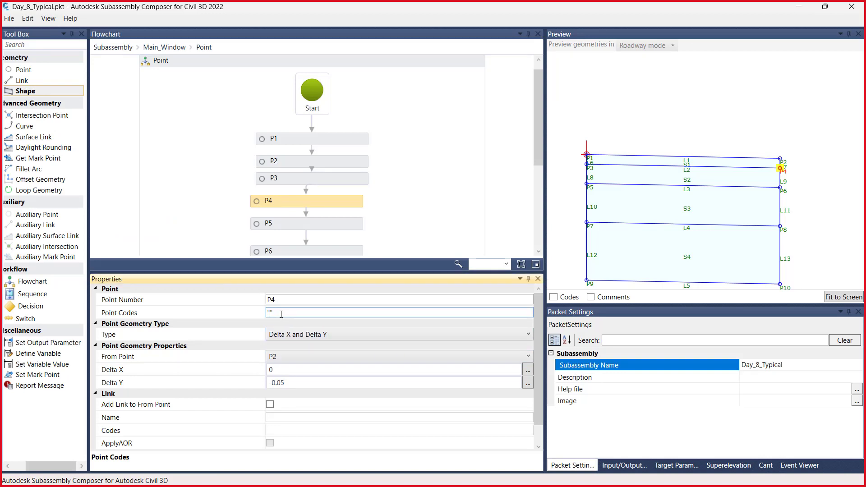
pyautogui.write('ETW_Pave1')
# Select point P5 and copy its code Crown_Pave2 from the LaneSuperelevationAOR table in Civil 3D Help
pyautogui.click(307, 225)
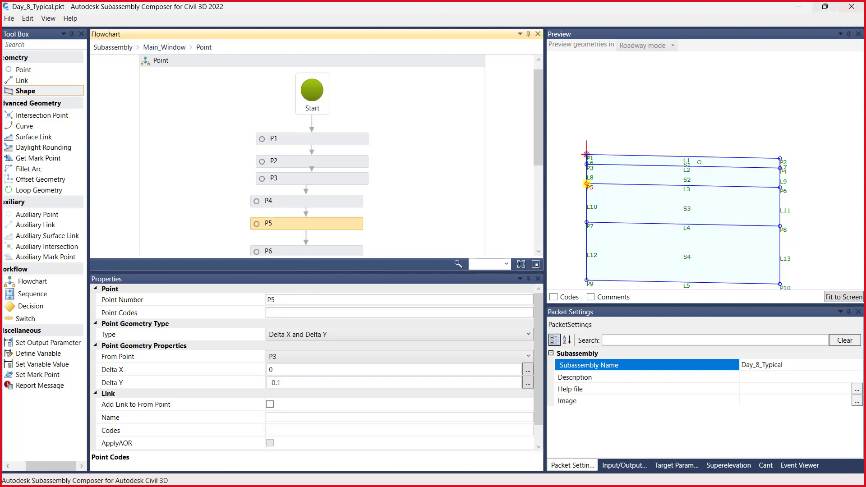
pyautogui.moveTo(618, 473)
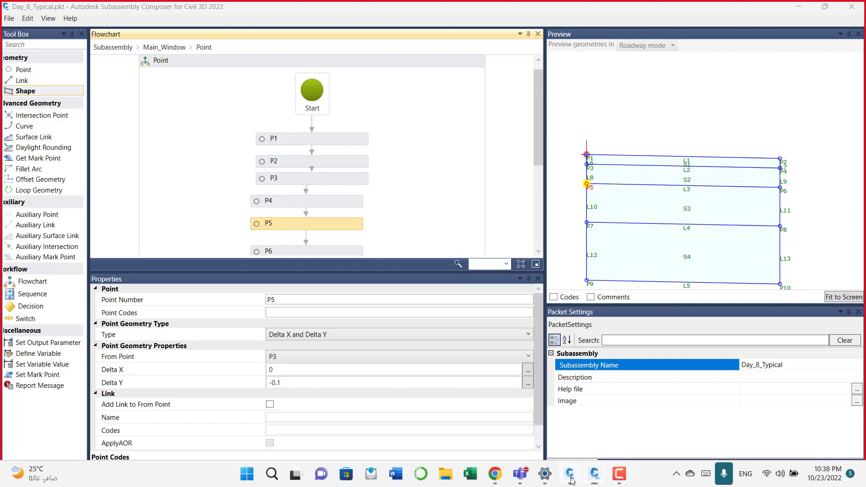
pyautogui.moveTo(599, 422)
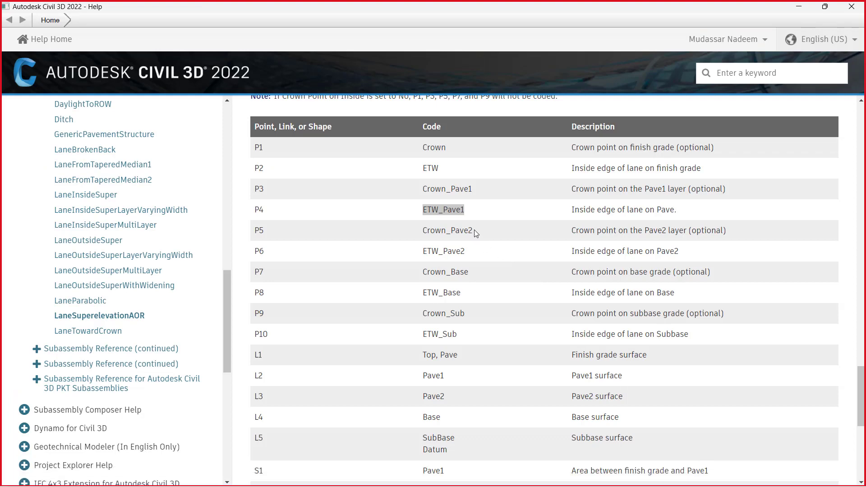
pyautogui.moveTo(474, 232); pyautogui.dragTo(427, 232)
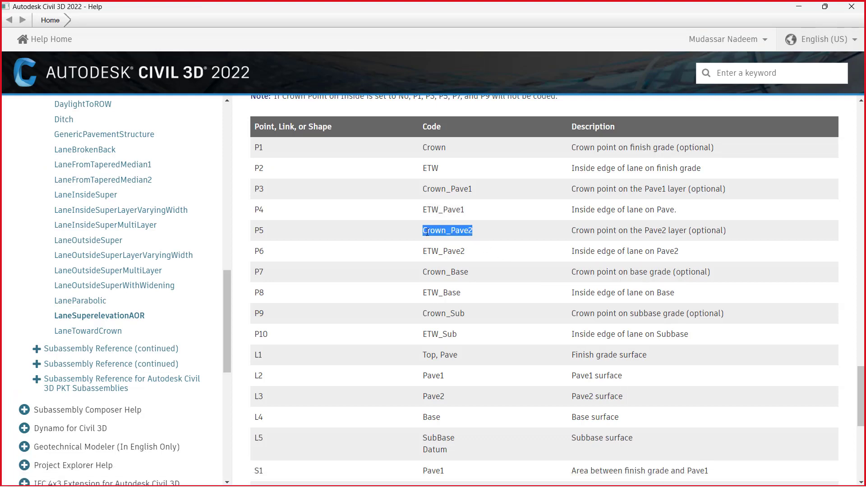
pyautogui.rightClick(428, 232)
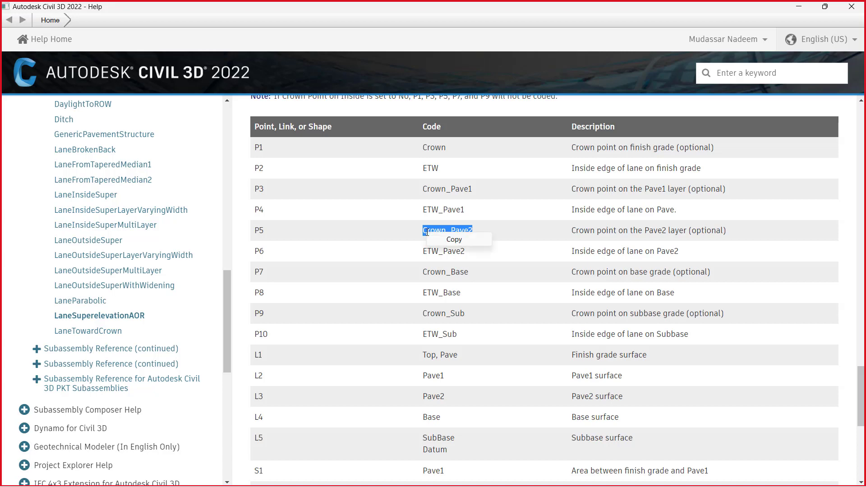
pyautogui.click(451, 239)
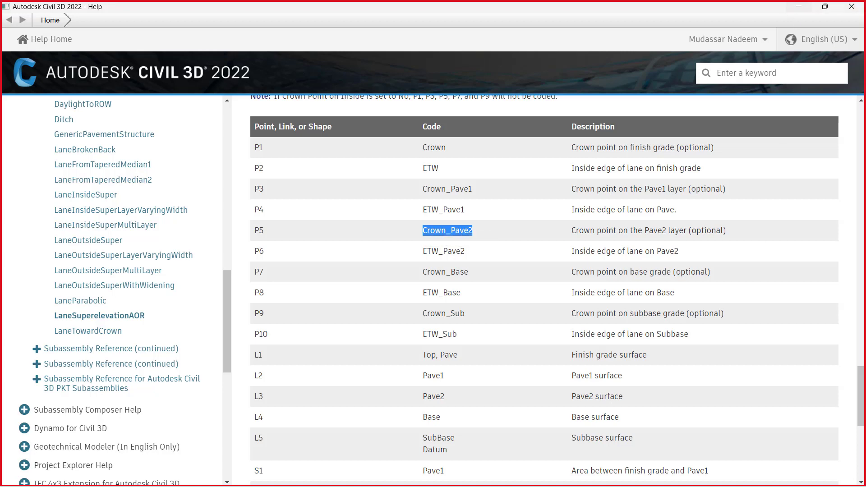
# Return to Subassembly Composer and set the point code of P5 to "Crown_Pave2"
pyautogui.moveTo(638, 471)
pyautogui.click(594, 474)
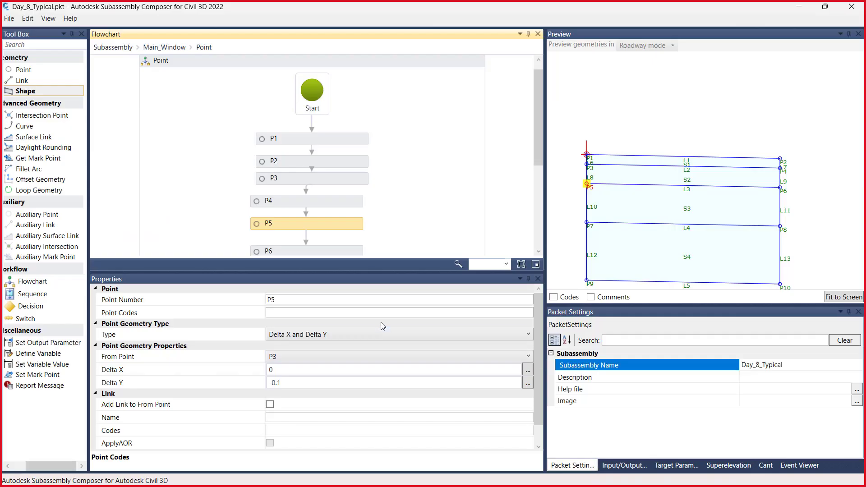
pyautogui.click(287, 313)
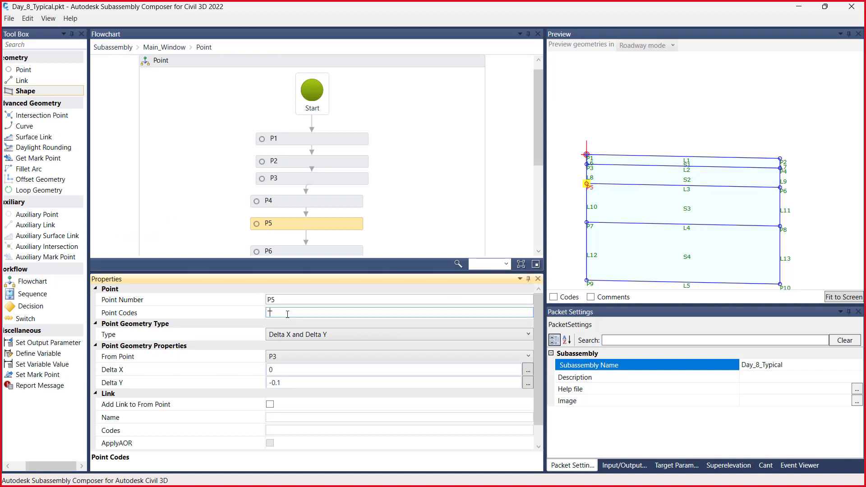
pyautogui.hotkey('ctrl', 'v')
# Select point P6 and copy its code ETW_Pave2 from the LaneSuperelevationAOR table in Civil 3D Help
pyautogui.scroll(-3, 306, 158)
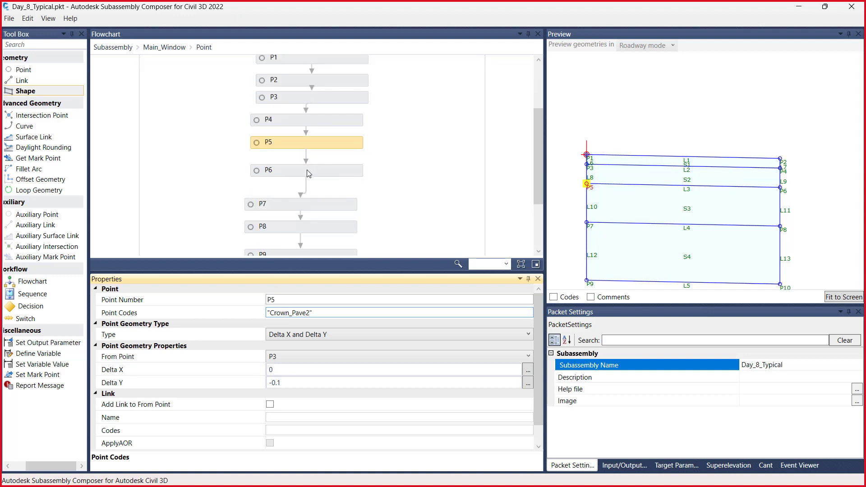
pyautogui.click(309, 174)
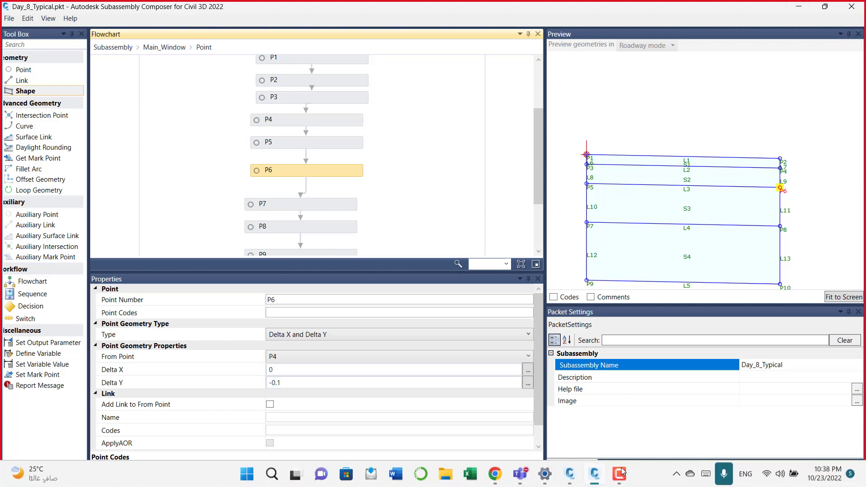
pyautogui.moveTo(596, 477)
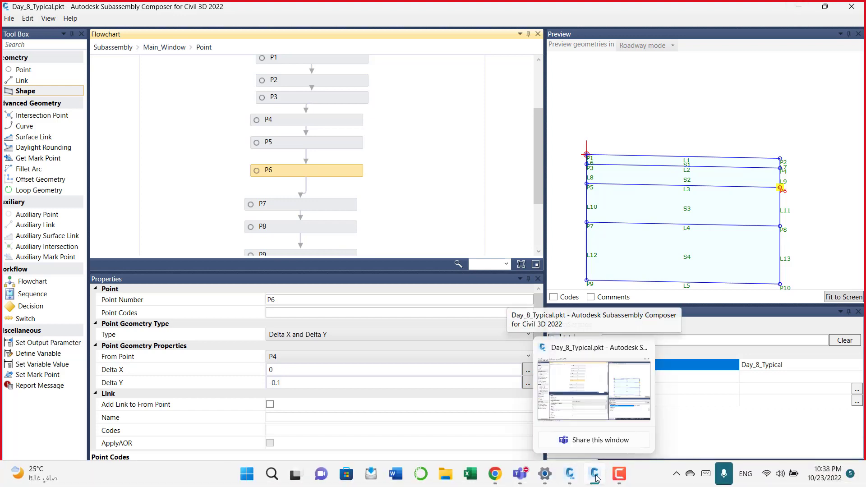
pyautogui.click(606, 388)
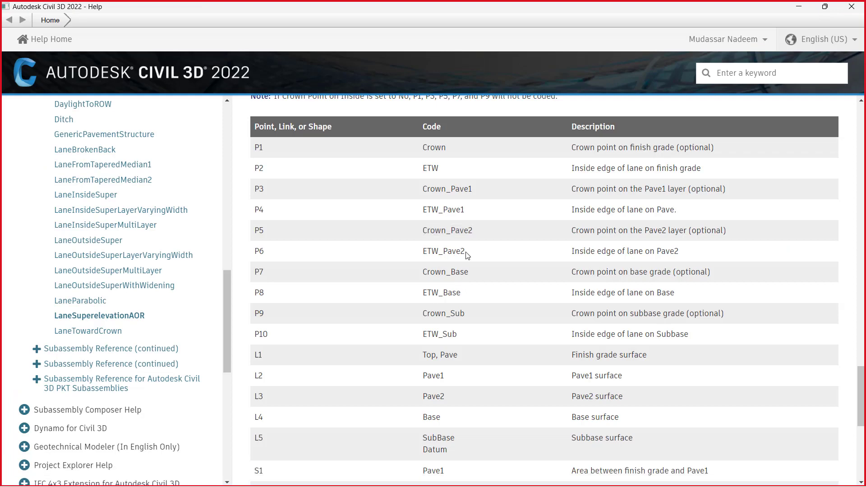
pyautogui.moveTo(468, 253); pyautogui.dragTo(423, 255)
pyautogui.rightClick(424, 255)
pyautogui.click(444, 268)
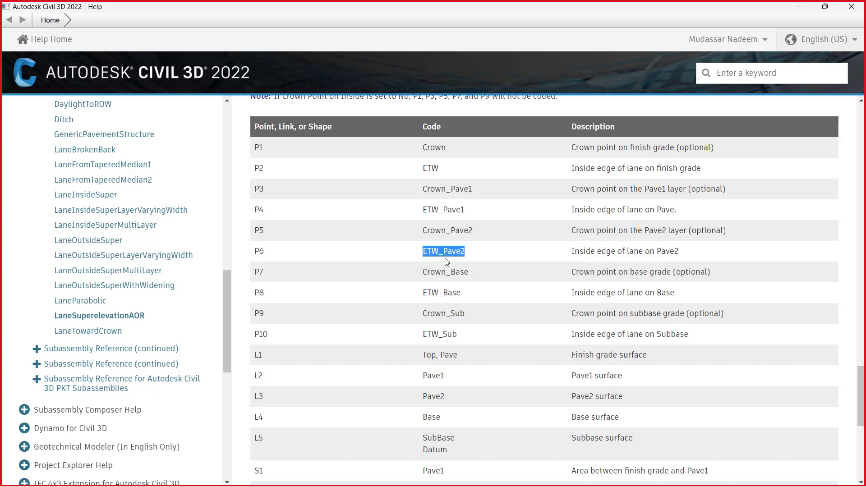
# Leave the help, return to Subassembly Composer and set the point code of P6 to "ETW_Pave2"
pyautogui.click(851, 6)
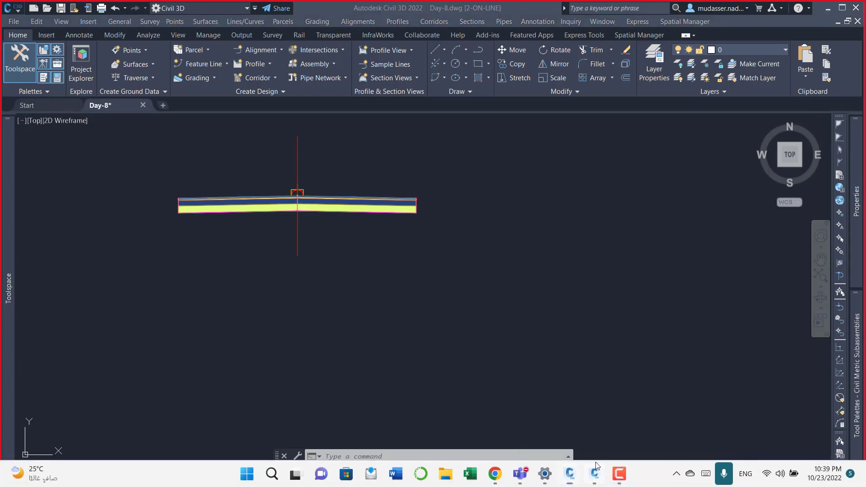
pyautogui.click(596, 476)
pyautogui.click(277, 313)
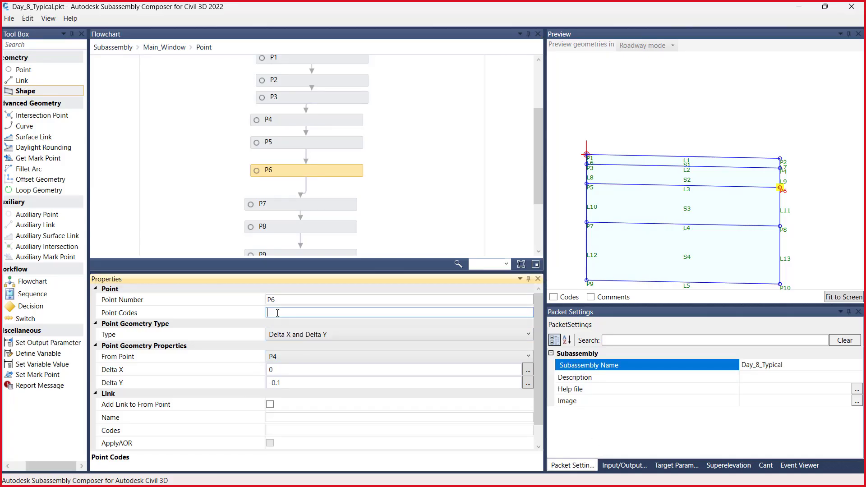
pyautogui.write('""')
pyautogui.hotkey('ctrl', 'v')
# Select point P7 and copy its code Crown_Base from the LaneSuperelevationAOR table in Civil 3D Help
pyautogui.click(302, 207)
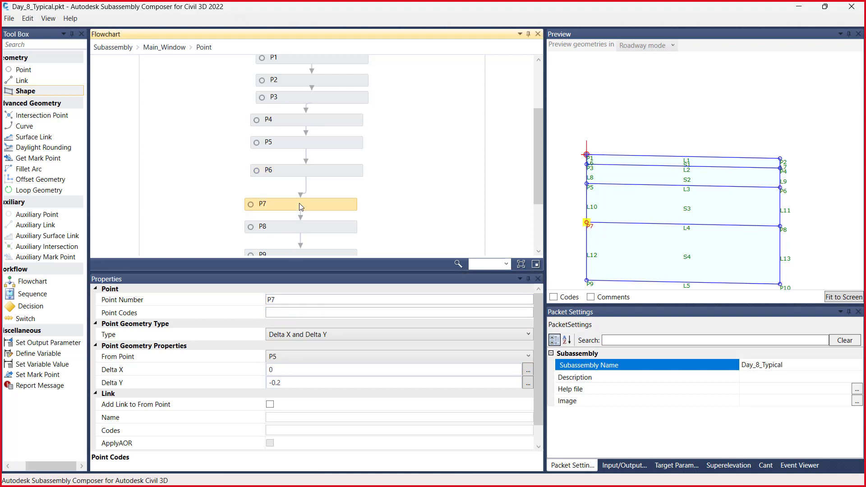
pyautogui.click(800, 7)
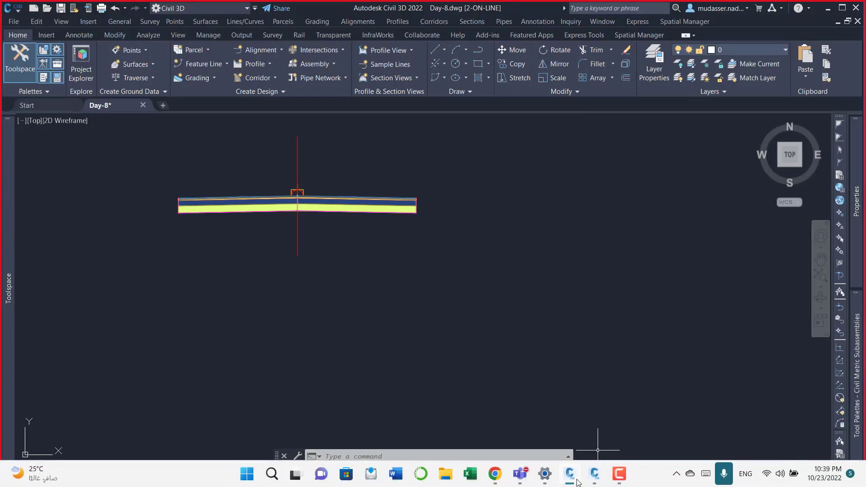
pyautogui.moveTo(587, 466)
pyautogui.click(616, 409)
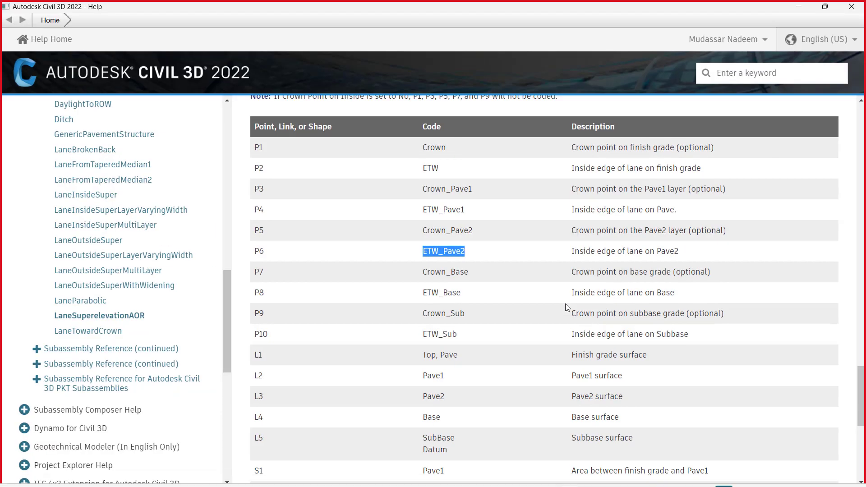
pyautogui.moveTo(472, 271); pyautogui.dragTo(425, 270)
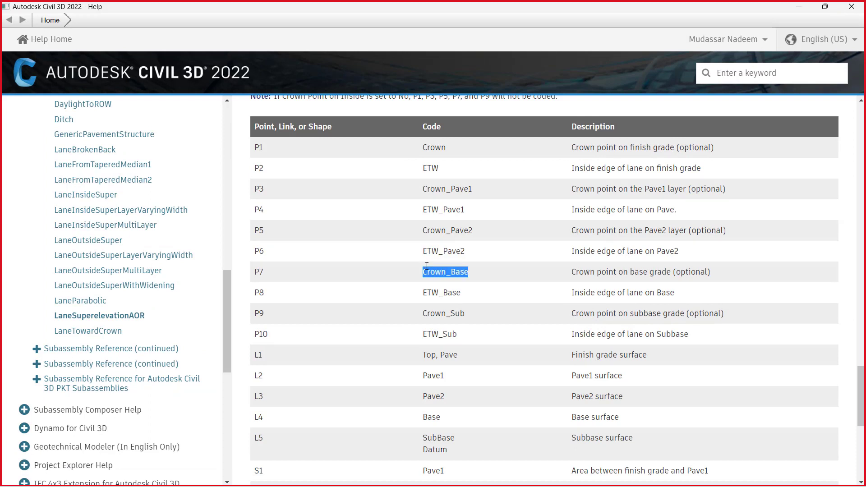
pyautogui.rightClick(431, 270)
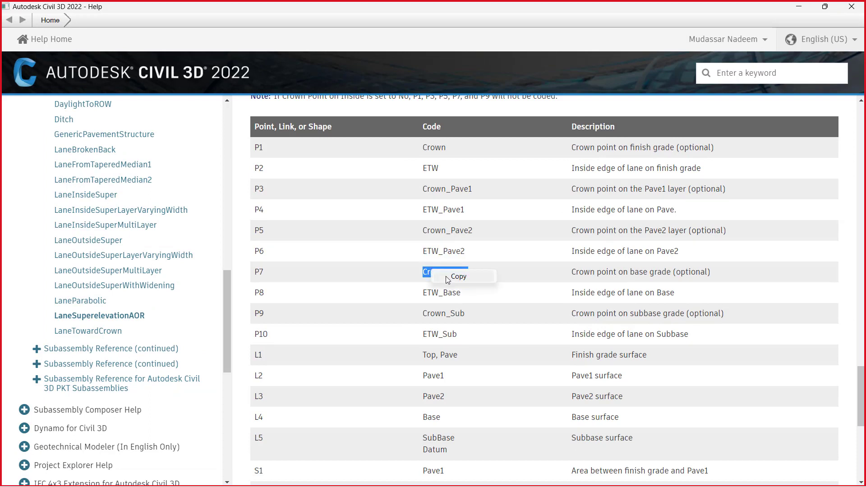
pyautogui.click(446, 278)
# Leave the help, return to Subassembly Composer and set the point code of P7 to "Crown_Base"
pyautogui.click(798, 7)
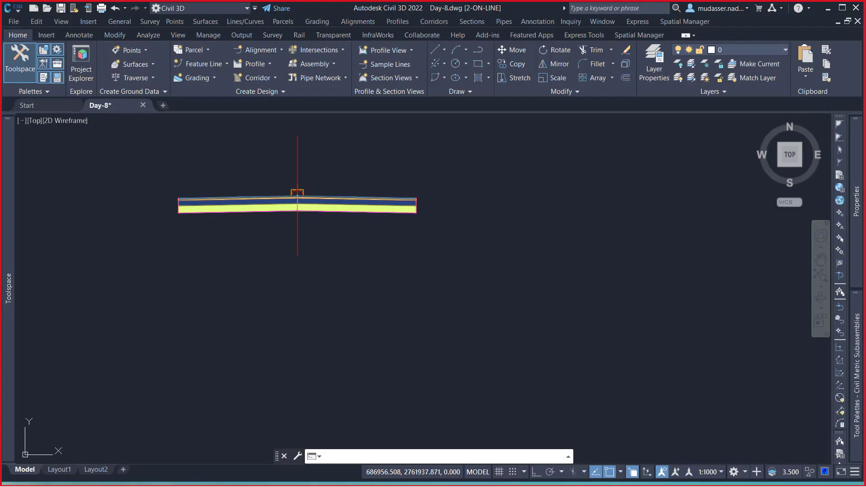
pyautogui.moveTo(595, 477)
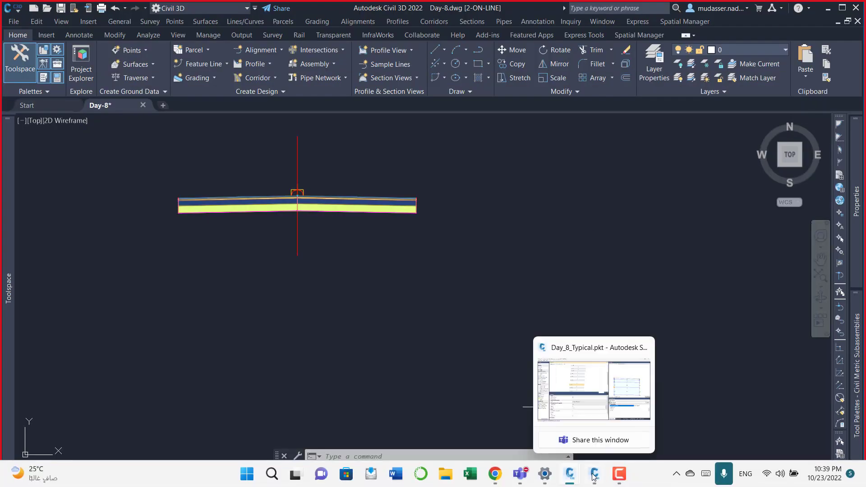
pyautogui.click(590, 397)
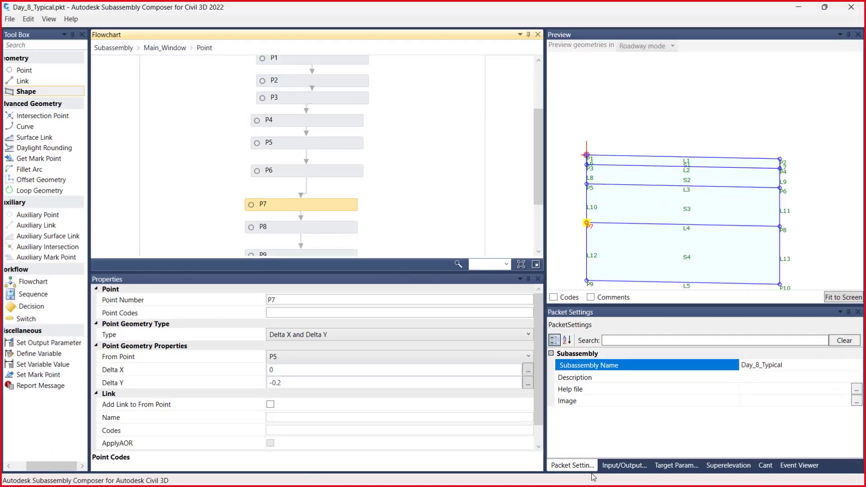
pyautogui.click(288, 311)
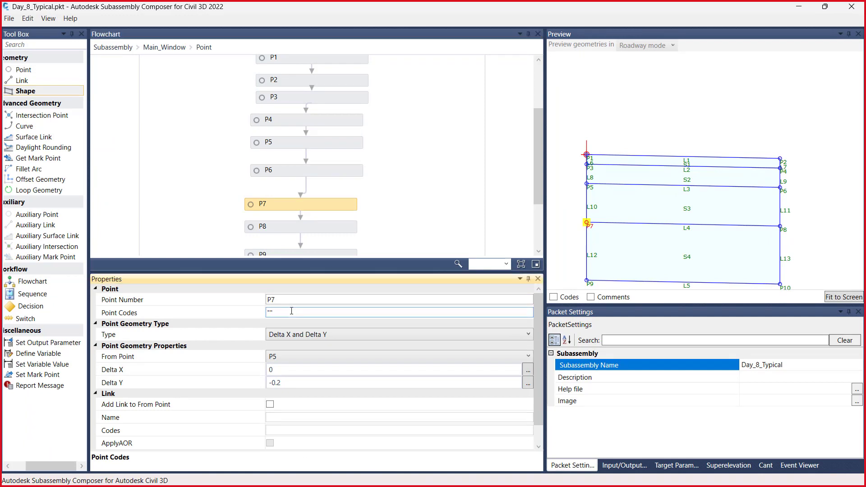
pyautogui.hotkey('ctrl', 'v')
# Select point P8 and copy its code ETW_Base from the LaneSuperelevationAOR table in Civil 3D Help
pyautogui.click(265, 228)
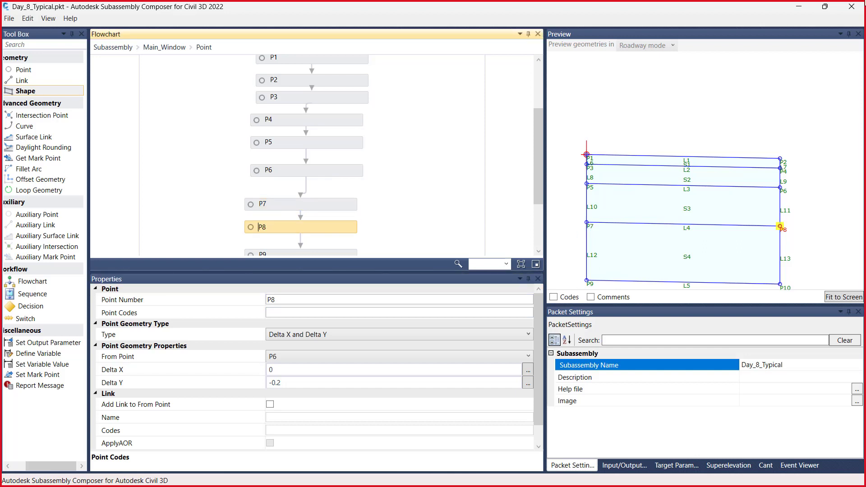
pyautogui.moveTo(614, 485)
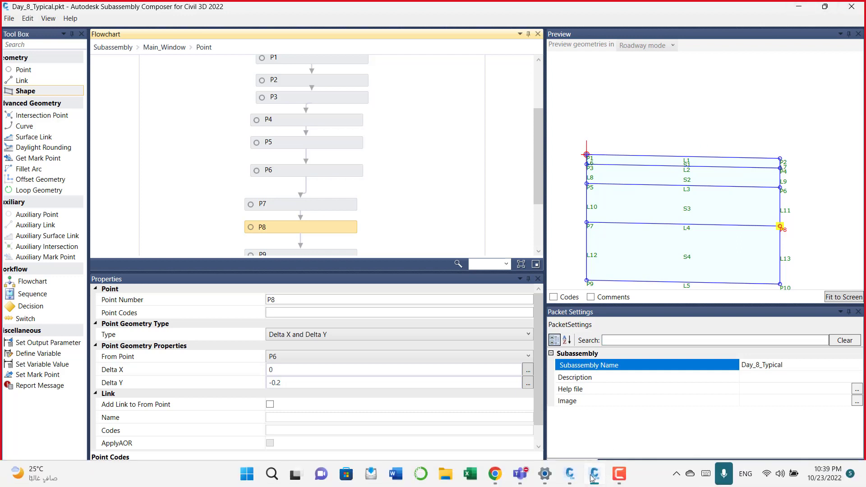
pyautogui.moveTo(594, 476)
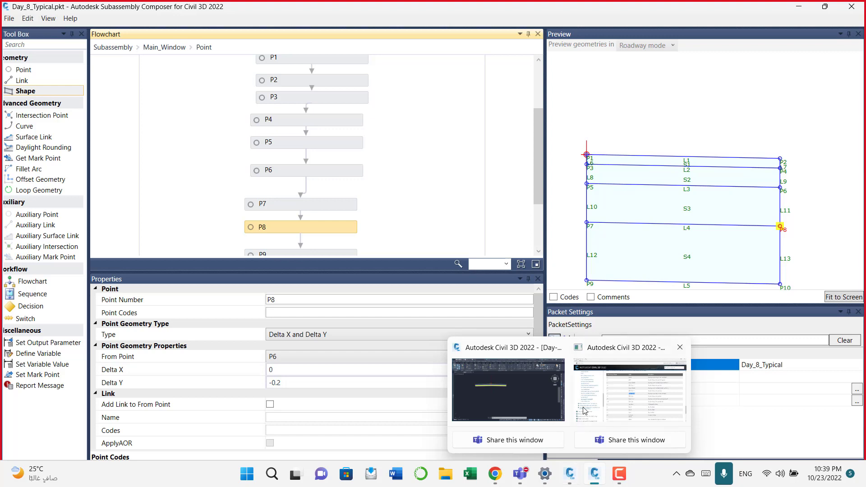
pyautogui.click(585, 410)
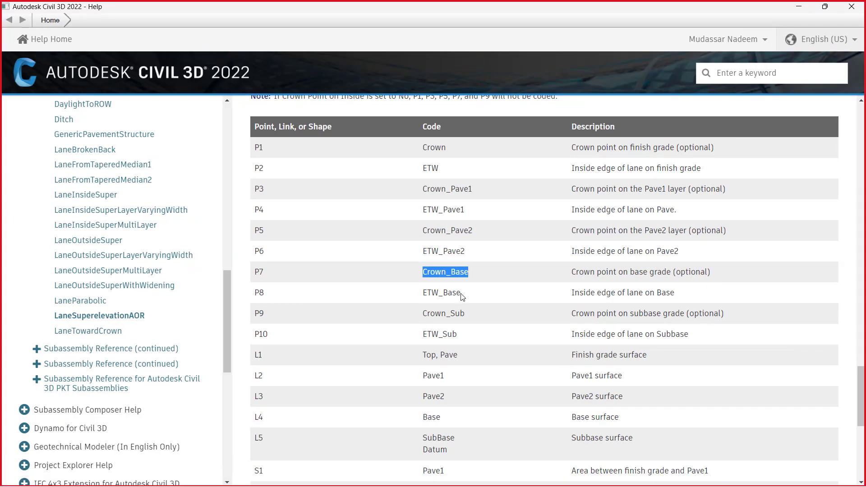
pyautogui.moveTo(461, 296); pyautogui.dragTo(424, 296)
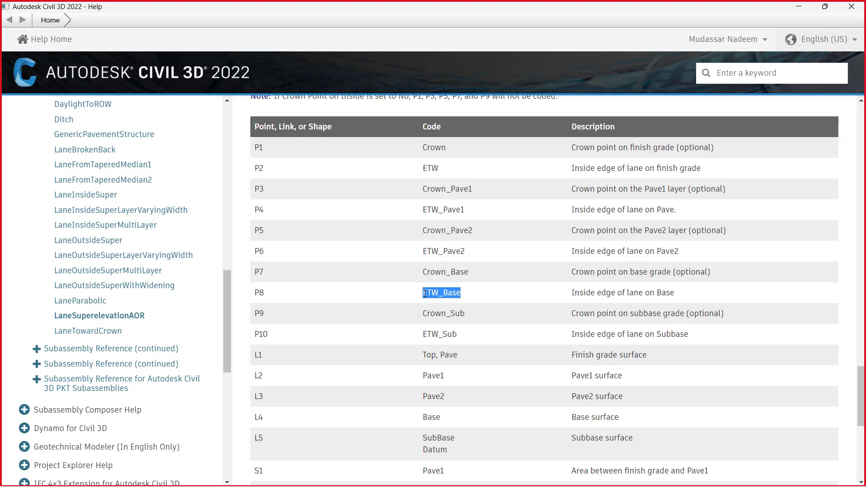
# Return to Subassembly Composer and set the point code of P8 to "ETW_Base"
pyautogui.click(799, 6)
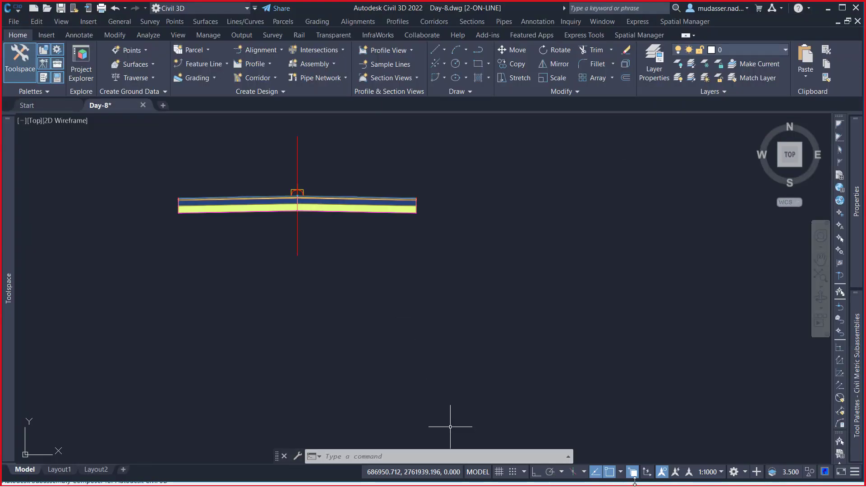
pyautogui.click(595, 476)
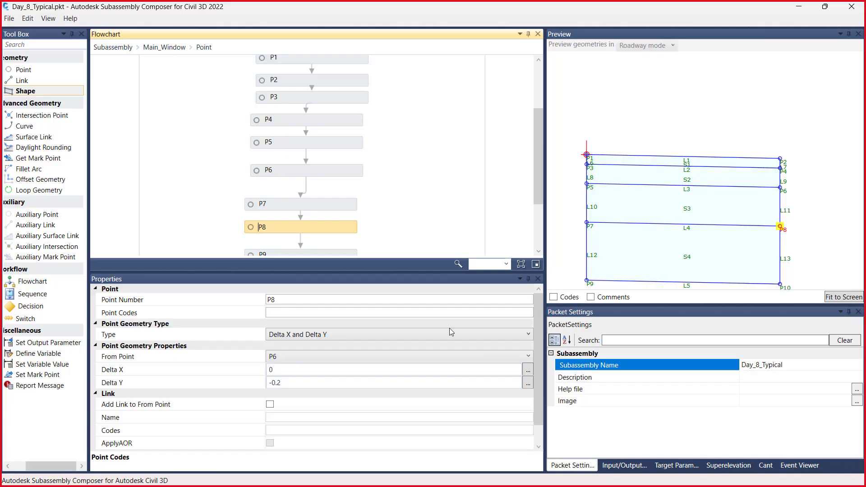
pyautogui.click(278, 312)
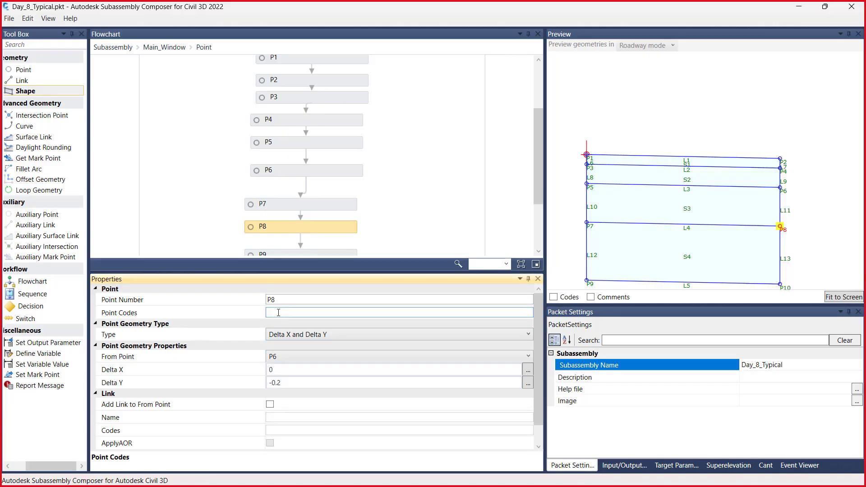
pyautogui.write('""')
pyautogui.hotkey('ctrl', 'v')
# Select point P9 and copy its code Crown_Sub from the LaneSuperelevationAOR table in Civil 3D Help
pyautogui.scroll(-3, 285, 200)
pyautogui.click(294, 180)
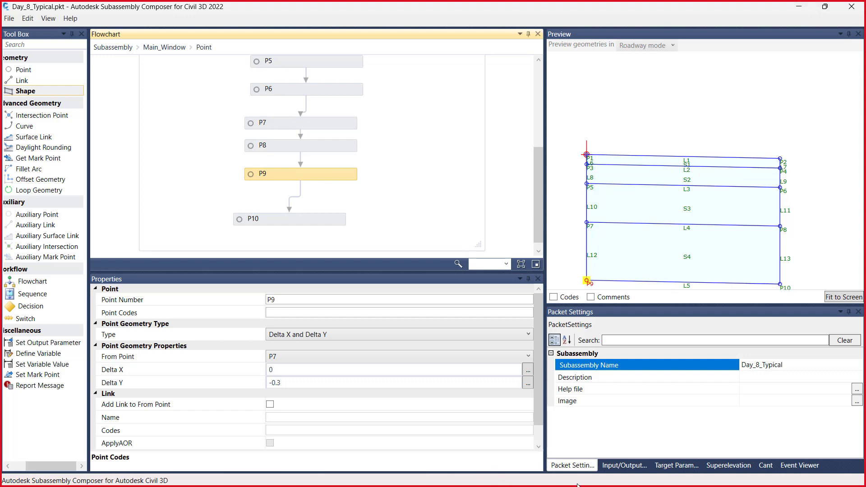
pyautogui.moveTo(570, 474)
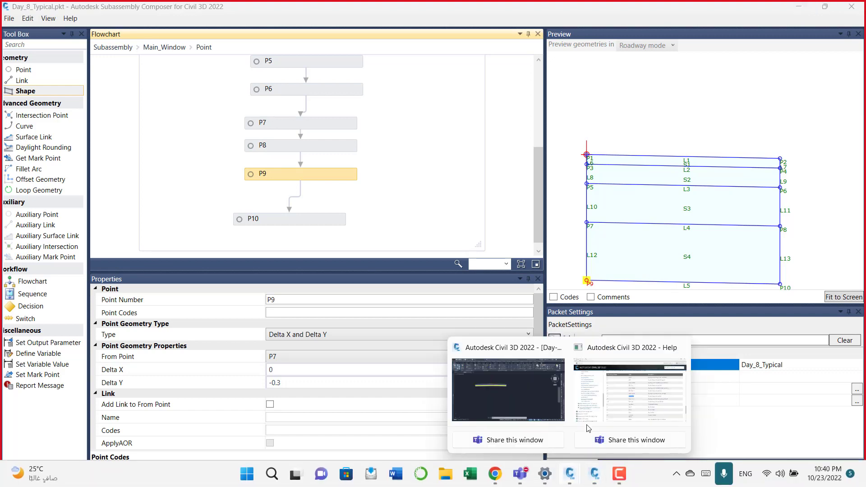
pyautogui.click(595, 362)
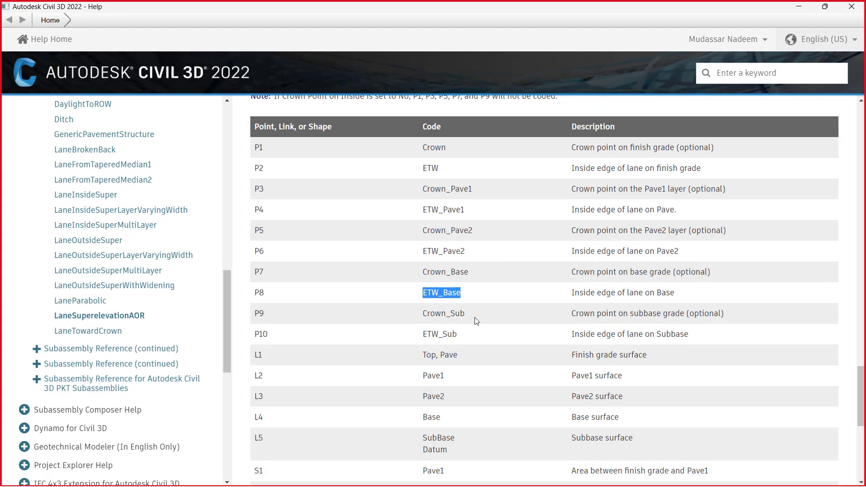
pyautogui.click(473, 317)
pyautogui.moveTo(475, 318); pyautogui.dragTo(424, 318)
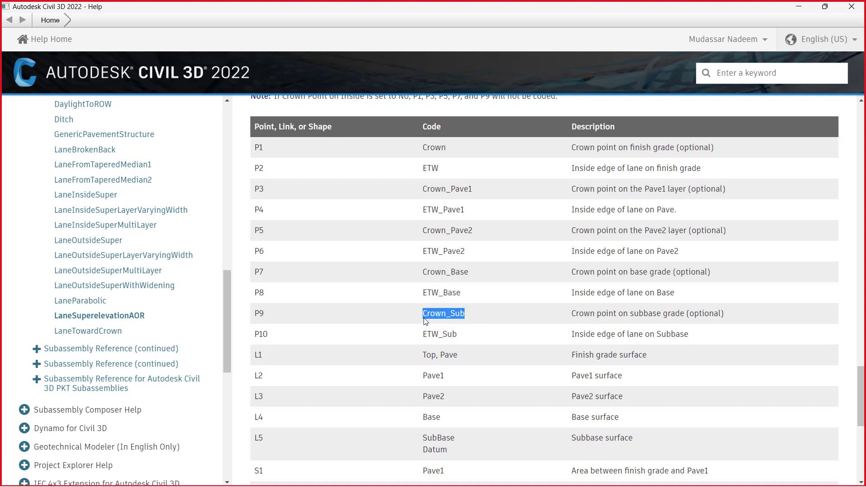
pyautogui.rightClick(426, 321)
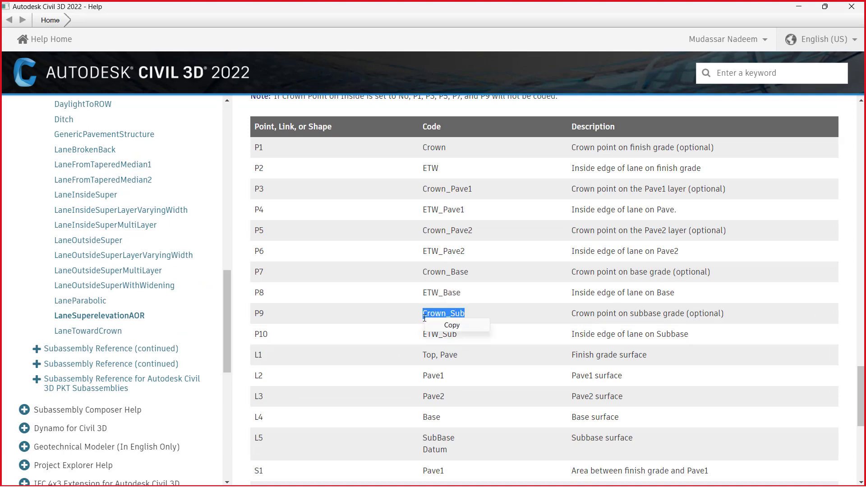
pyautogui.click(440, 323)
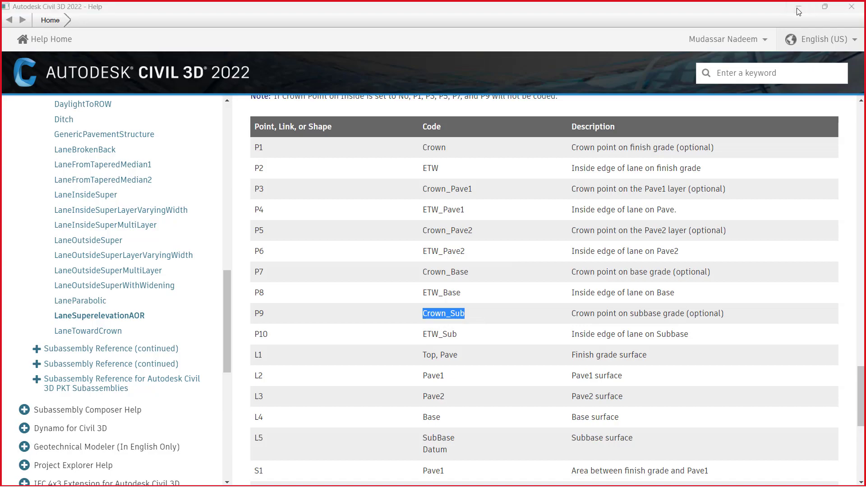
# Leave the help, return to Subassembly Composer and set the point code of P9 to "Crown_Sub"
pyautogui.click(800, 9)
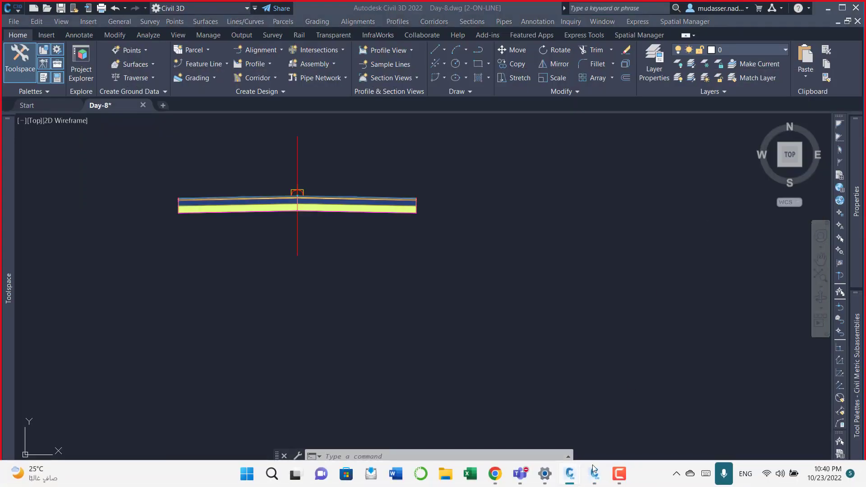
pyautogui.click(594, 473)
pyautogui.click(287, 311)
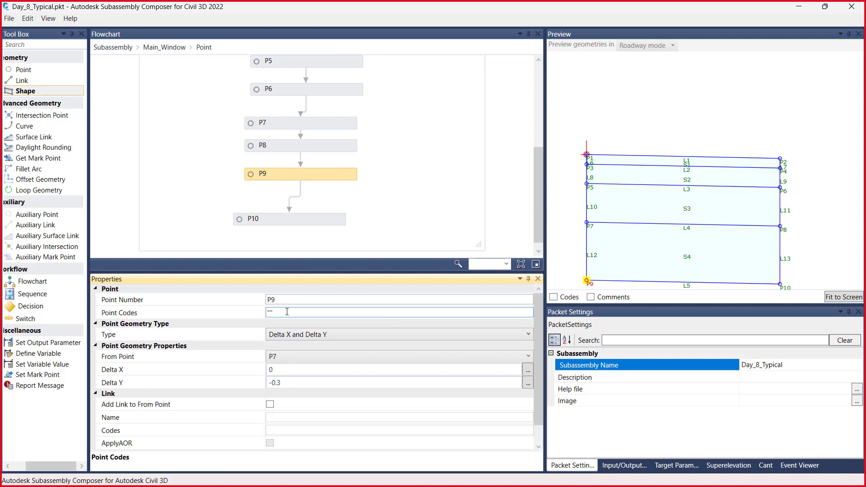
pyautogui.write('Crown_Sub')
# Select point P10 and copy its code ETW_Sub from the LaneSuperelevationAOR table in Civil 3D Help
pyautogui.click(311, 218)
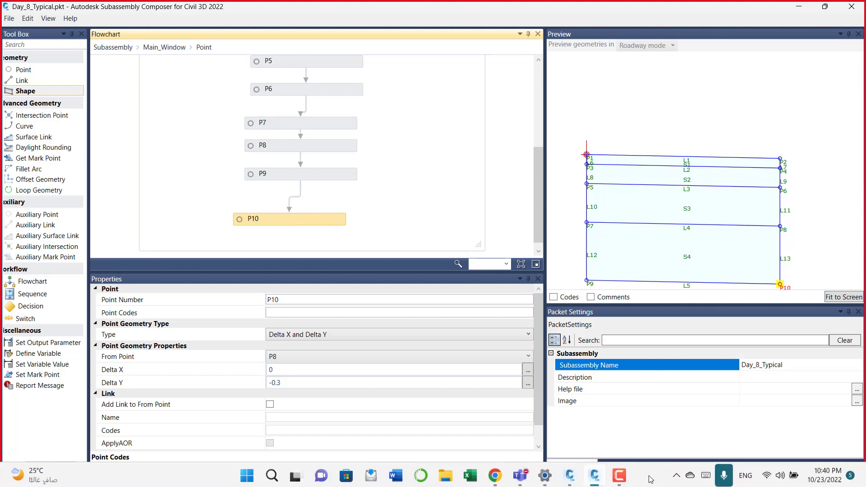
pyautogui.moveTo(570, 474)
pyautogui.click(582, 392)
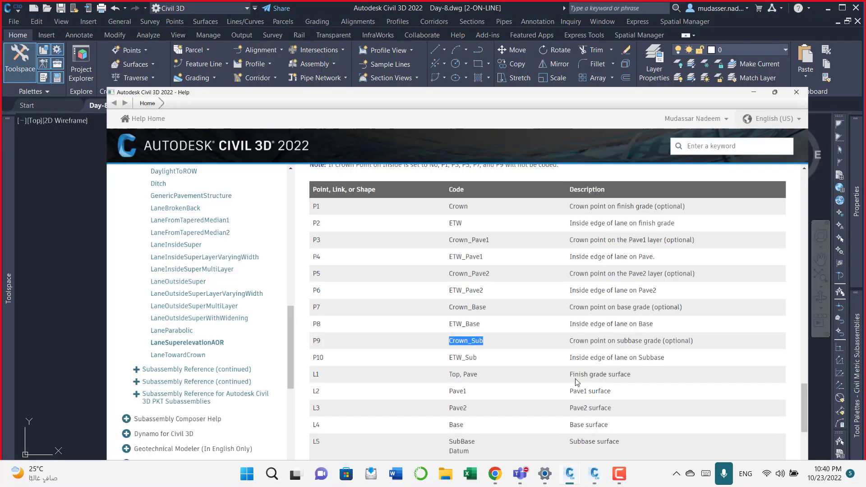
pyautogui.moveTo(479, 358); pyautogui.dragTo(424, 336)
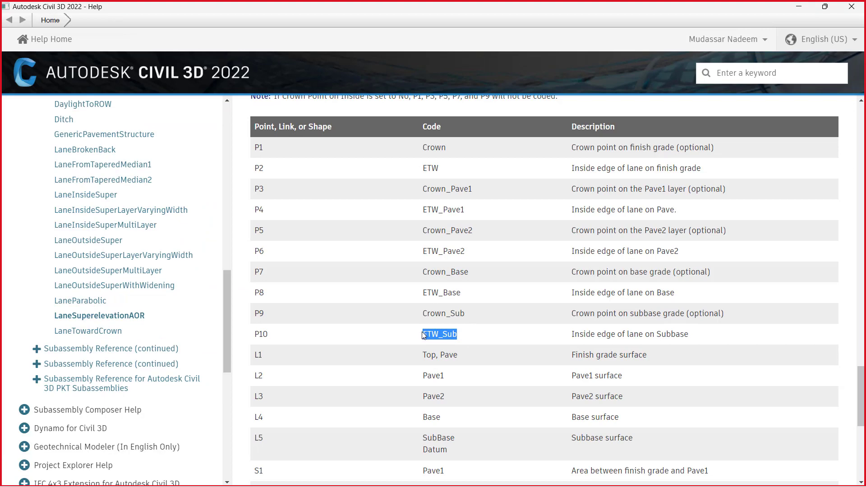
pyautogui.rightClick(424, 336)
pyautogui.click(471, 342)
# Return to Subassembly Composer and set the point code of P10 to "ETW_Sub"
pyautogui.click(799, 6)
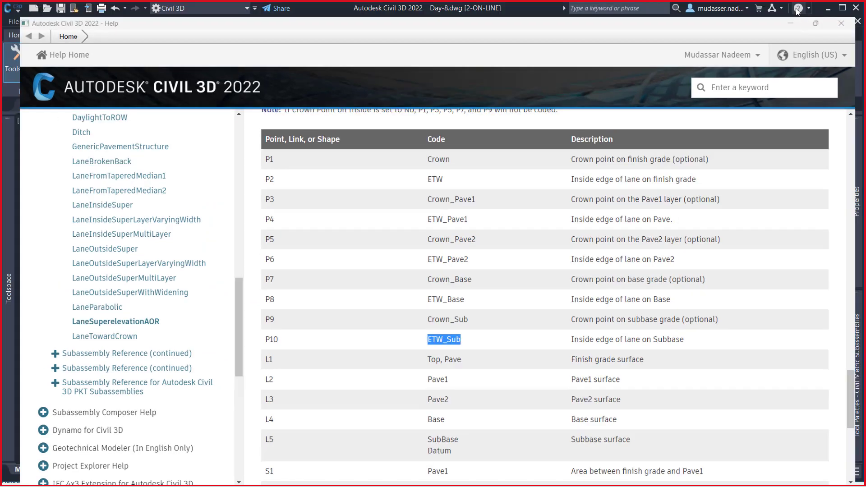
pyautogui.moveTo(594, 478)
pyautogui.click(634, 400)
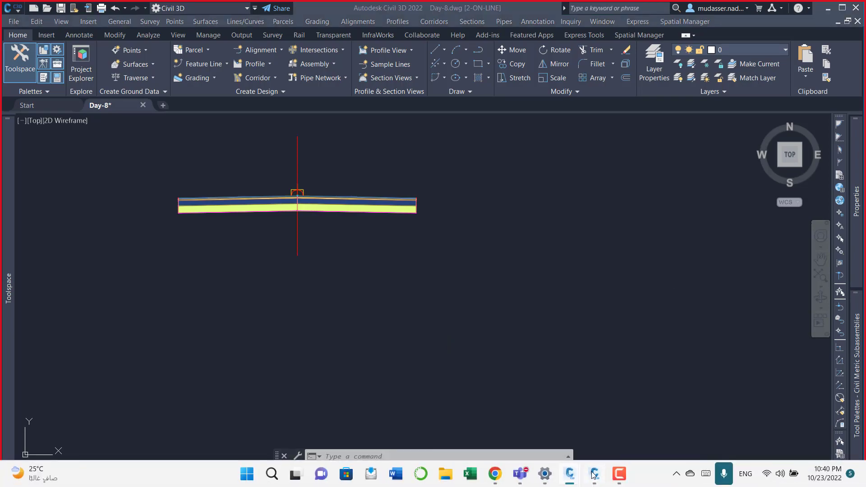
pyautogui.click(287, 312)
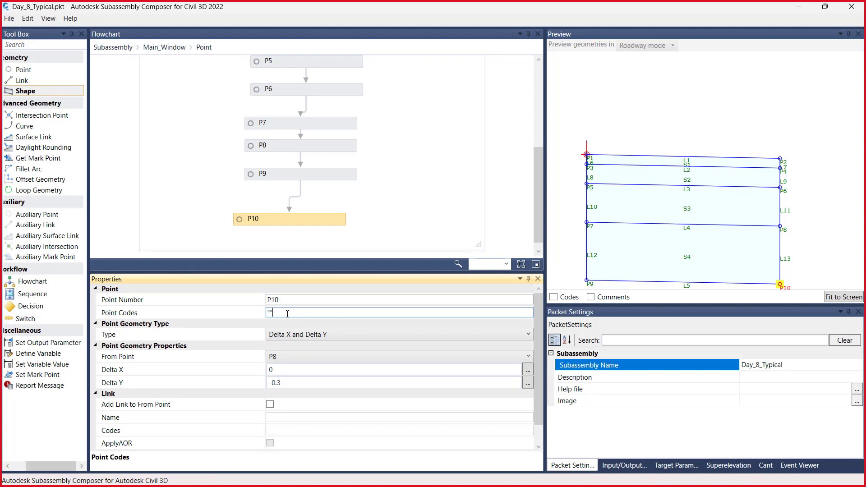
pyautogui.write('"ETW_Sub')
pyautogui.scroll(-1, 353, 291)
pyautogui.click(469, 204)
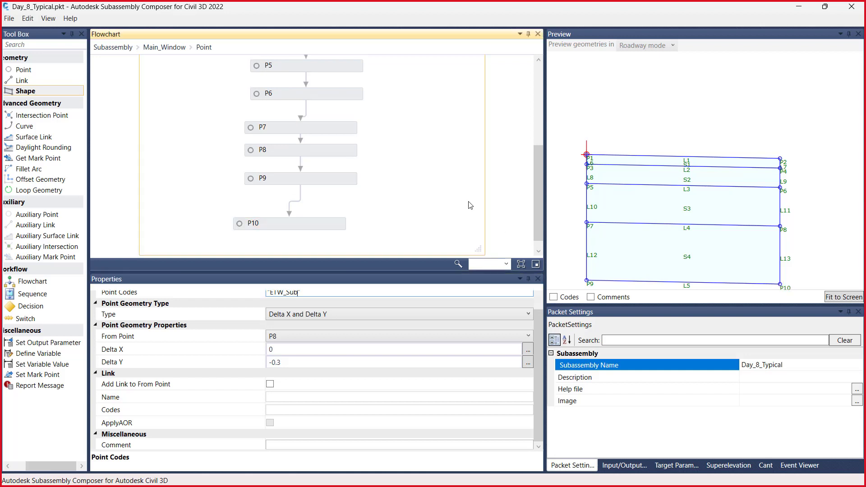
# Open the Links flowchart of Main_Window and copy the L1 code "Top, Pave" from the LaneSuperelevationAOR table in Civil 3D Help
pyautogui.click(174, 48)
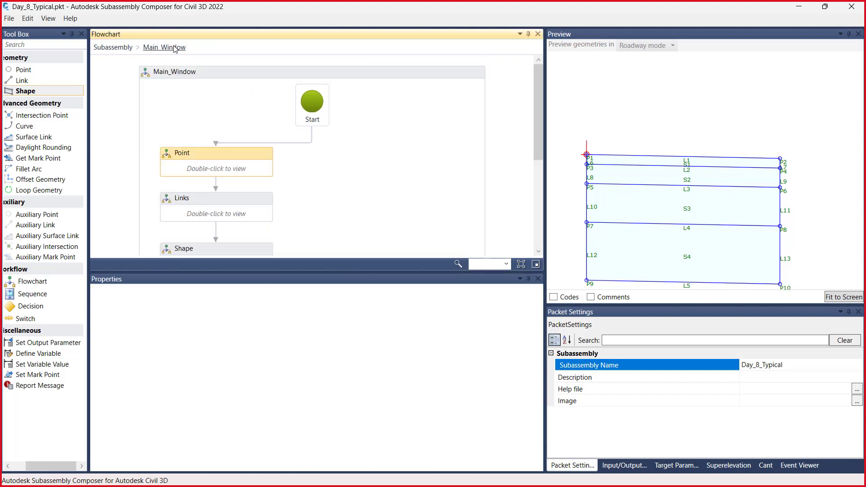
pyautogui.doubleClick(204, 210)
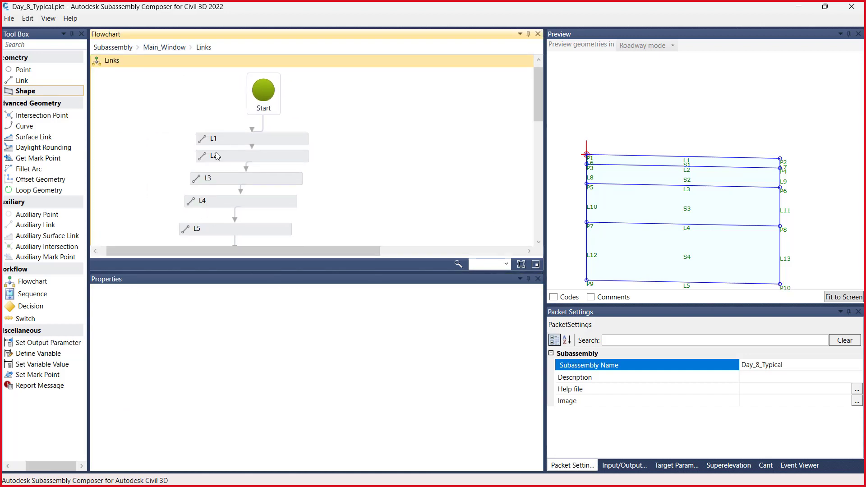
pyautogui.moveTo(590, 480)
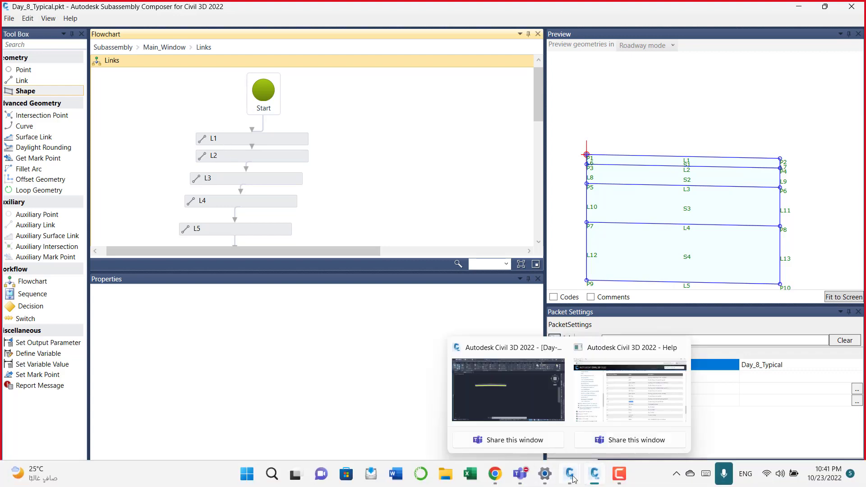
pyautogui.click(606, 418)
pyautogui.scroll(-3, 432, 262)
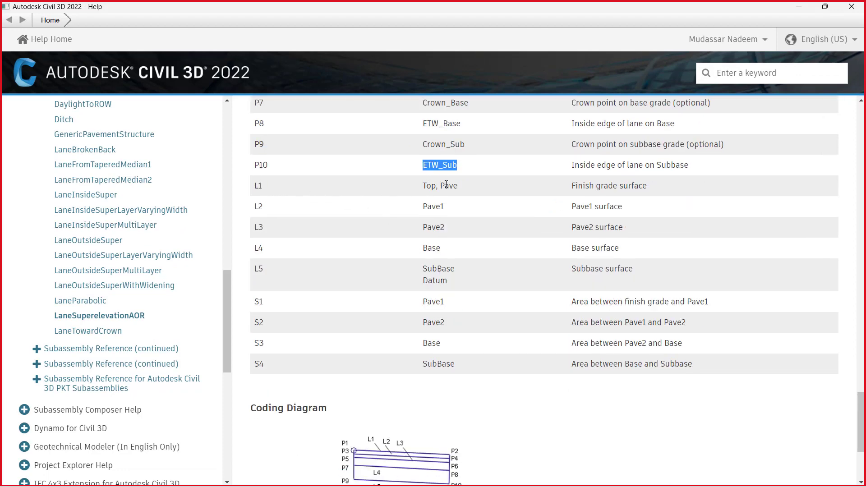
pyautogui.moveTo(461, 186); pyautogui.dragTo(424, 188)
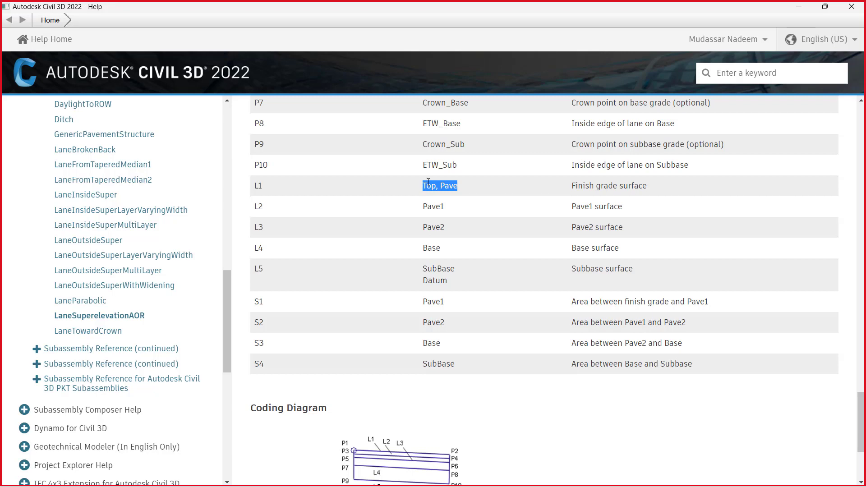
pyautogui.rightClick(428, 182)
pyautogui.click(449, 188)
# Return to Subassembly Composer and set the link code of L1 to "Top,Pave"
pyautogui.click(799, 6)
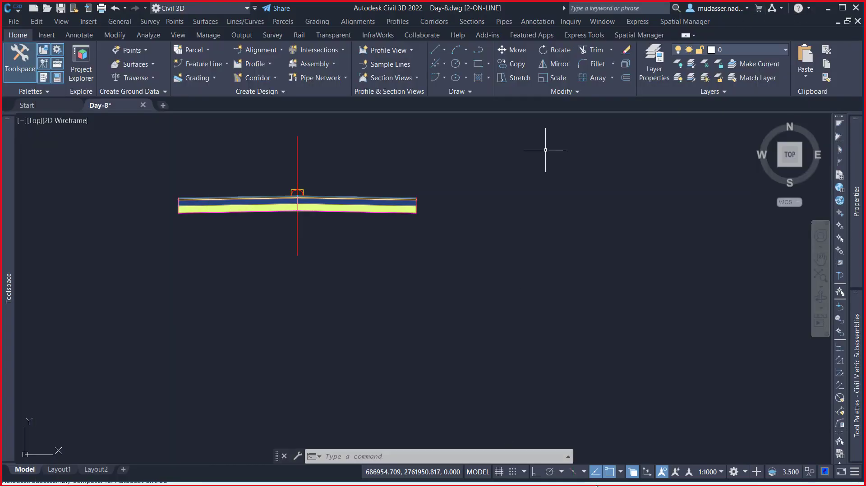
pyautogui.click(594, 451)
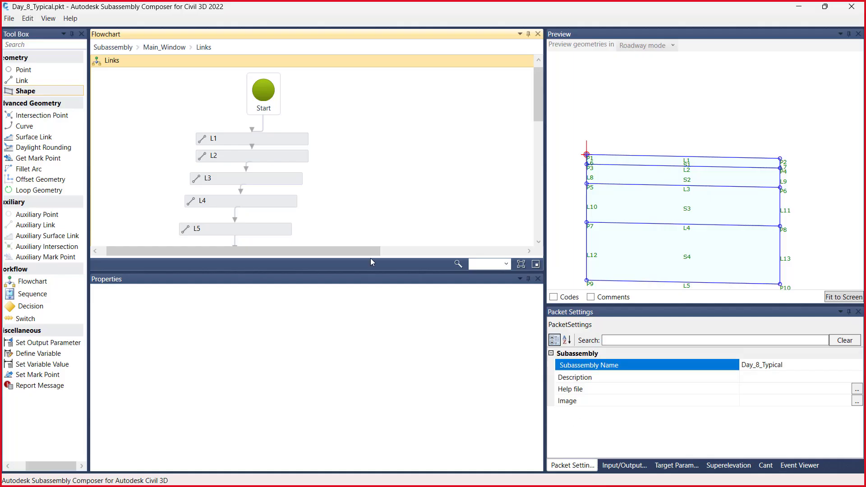
pyautogui.click(245, 141)
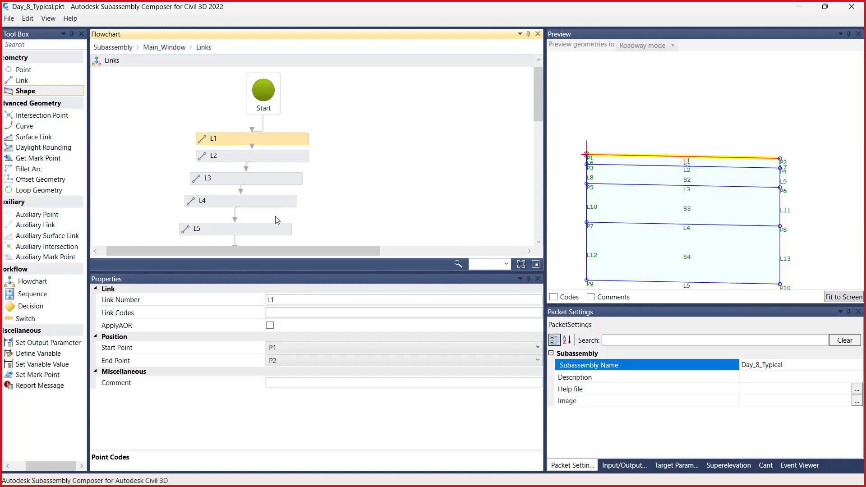
pyautogui.click(279, 313)
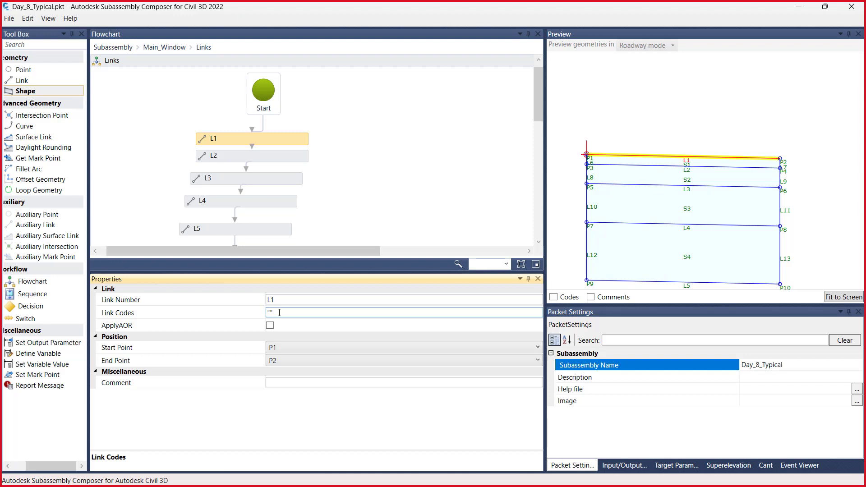
pyautogui.write('Top, Pave')
pyautogui.click(250, 159)
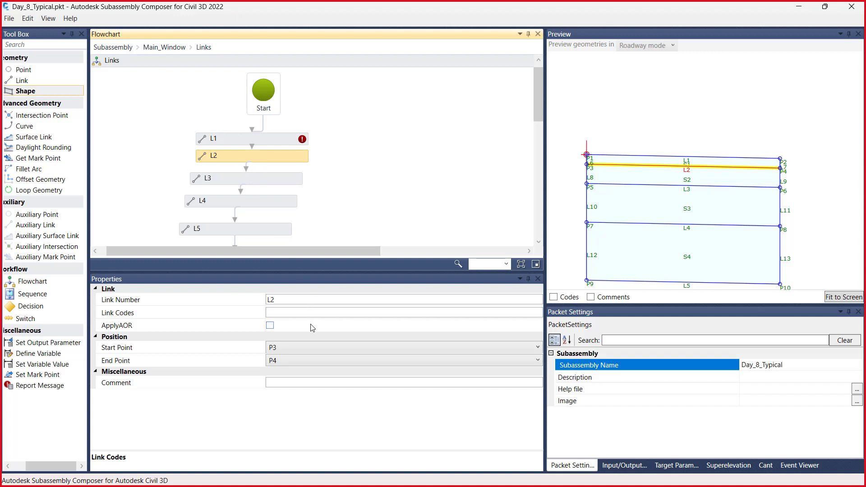
# Correct the separator between Top and Pave in the link code of L1
pyautogui.click(270, 140)
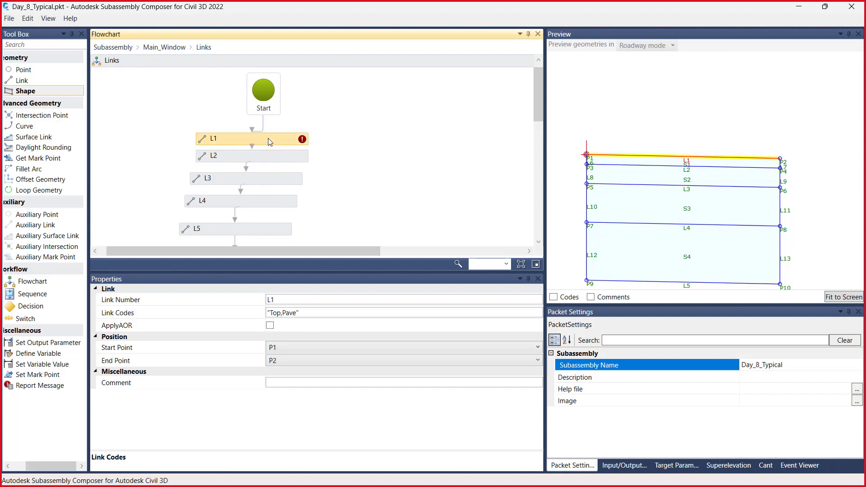
pyautogui.click(281, 313)
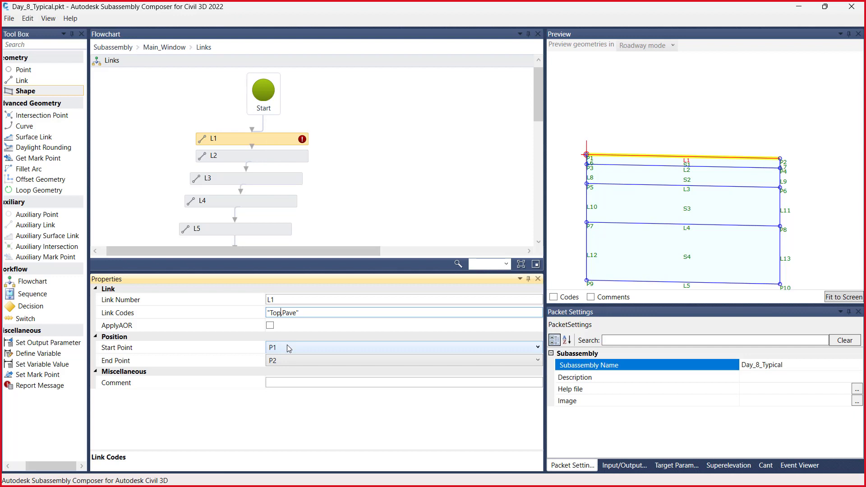
pyautogui.press('Delete')
# Select link L2 and copy its code Pave1 from the LaneSuperelevationAOR table in Civil 3D Help
pyautogui.click(294, 161)
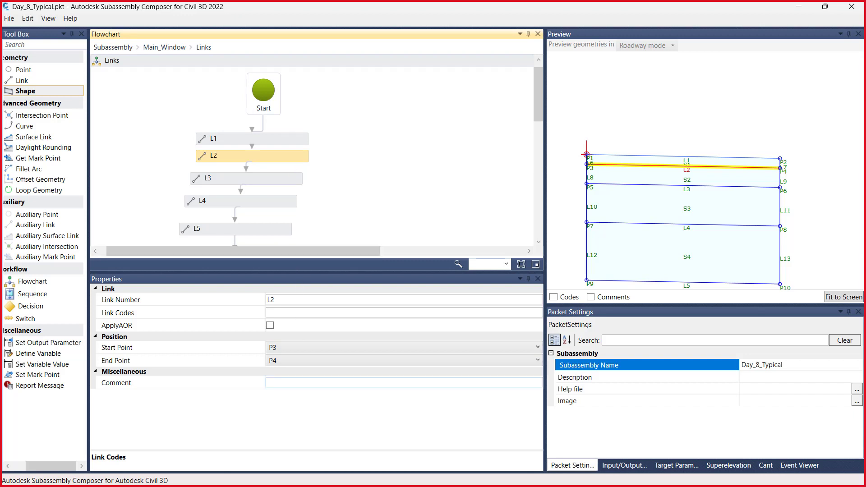
pyautogui.moveTo(560, 485)
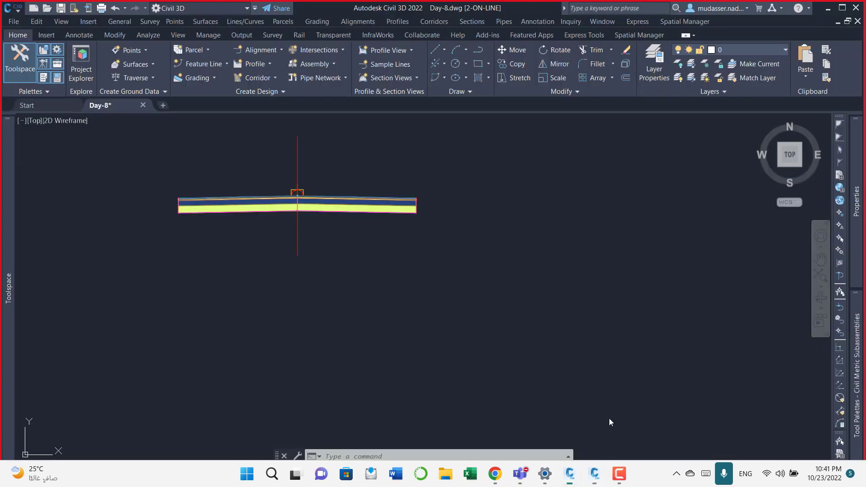
pyautogui.click(608, 418)
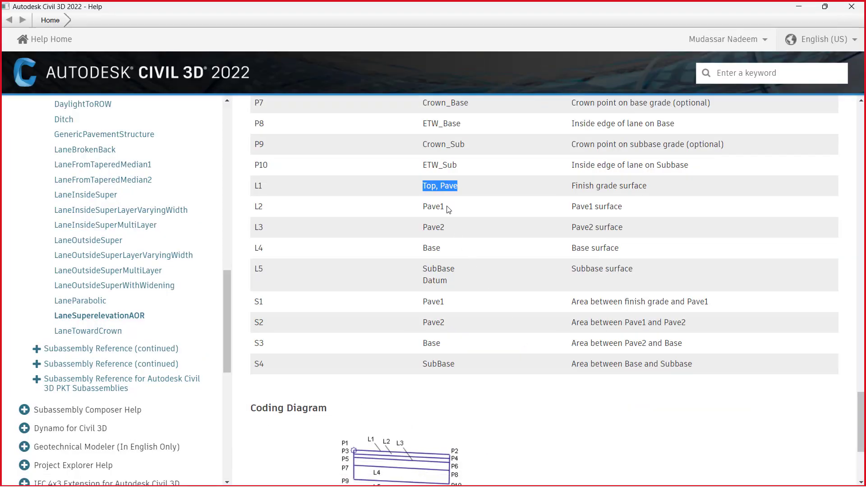
pyautogui.moveTo(448, 209); pyautogui.dragTo(421, 209)
pyautogui.rightClick(431, 209)
pyautogui.click(457, 218)
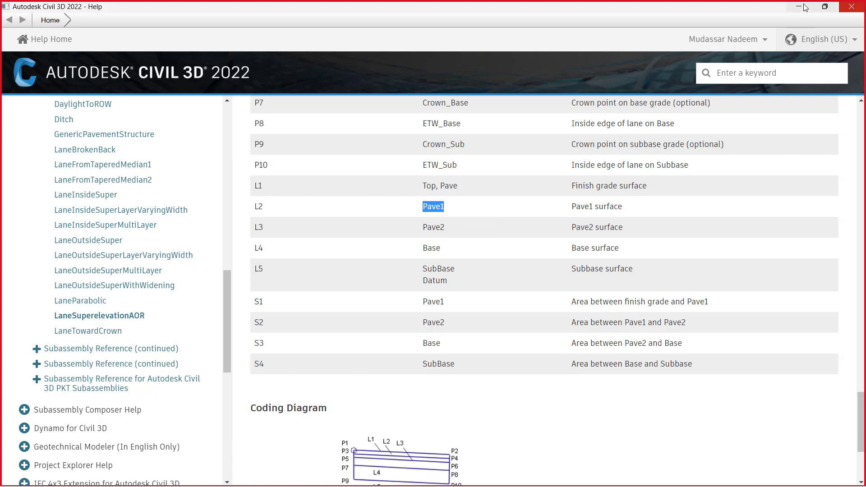
# Return to Subassembly Composer and set the link code of L2 to "Pave1"
pyautogui.click(798, 6)
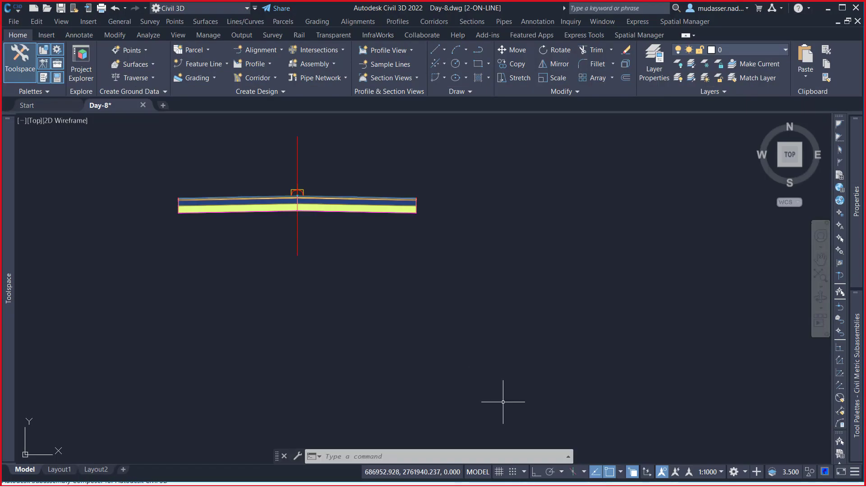
pyautogui.click(594, 474)
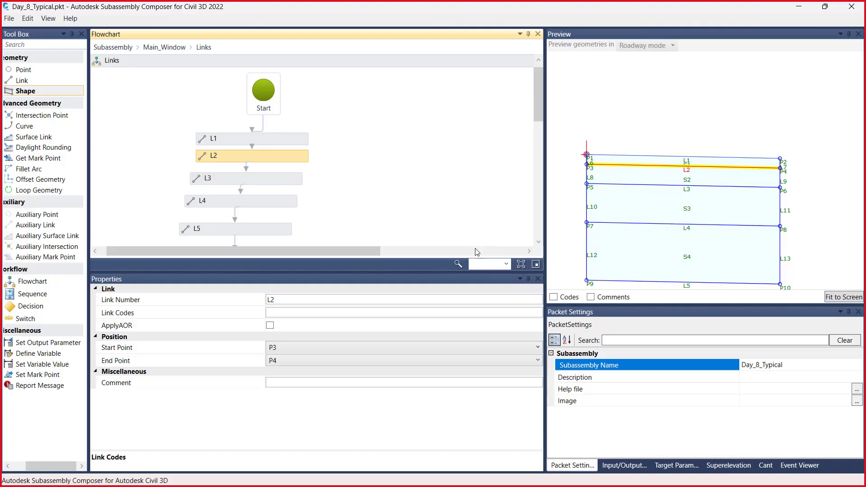
pyautogui.click(298, 313)
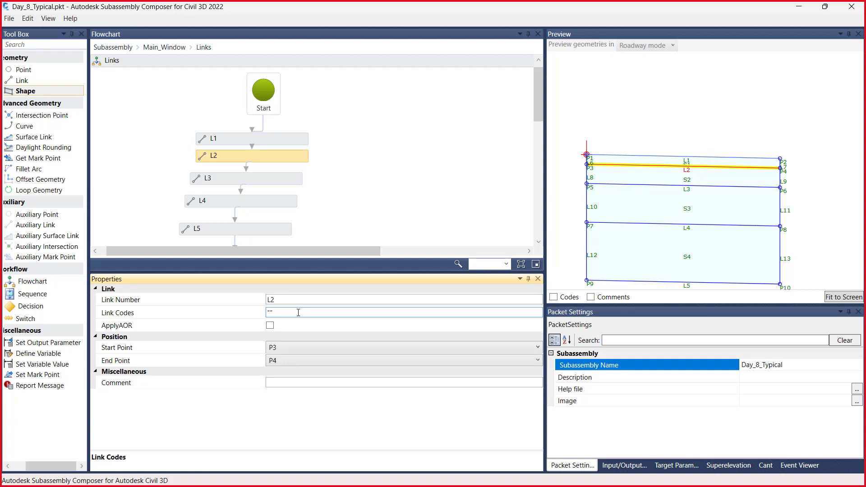
pyautogui.write('"Pave1')
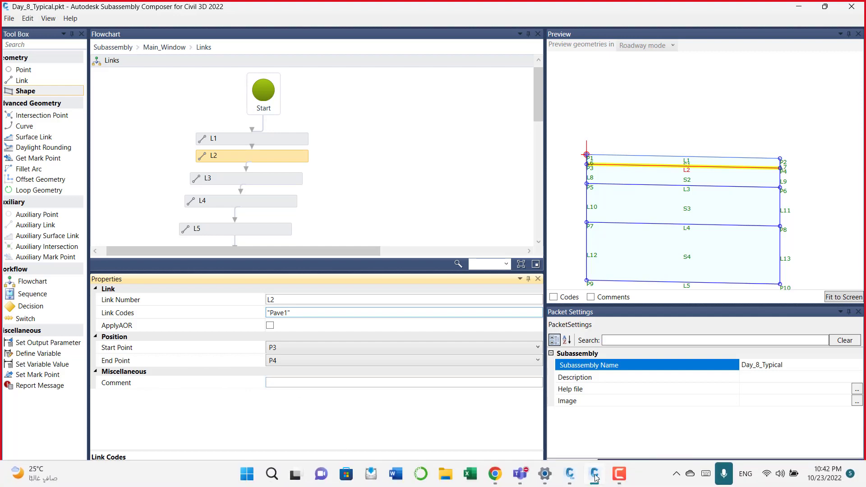
# Switch to Civil 3D Help and copy the L3 code Pave2 from the LaneSuperelevationAOR table
pyautogui.moveTo(571, 479)
pyautogui.click(630, 390)
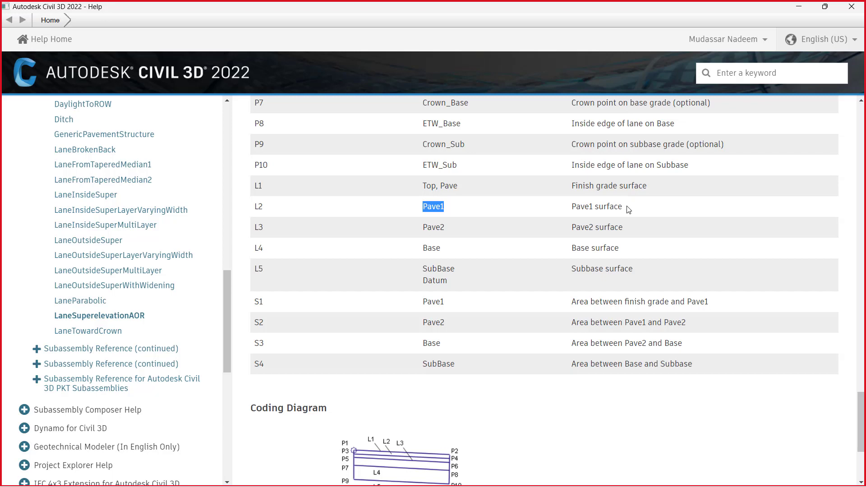
pyautogui.moveTo(628, 209); pyautogui.dragTo(568, 216)
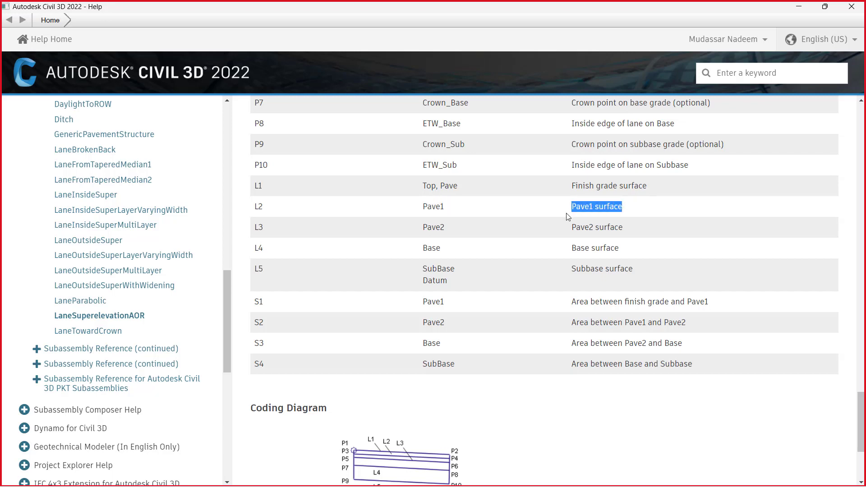
pyautogui.click(445, 226)
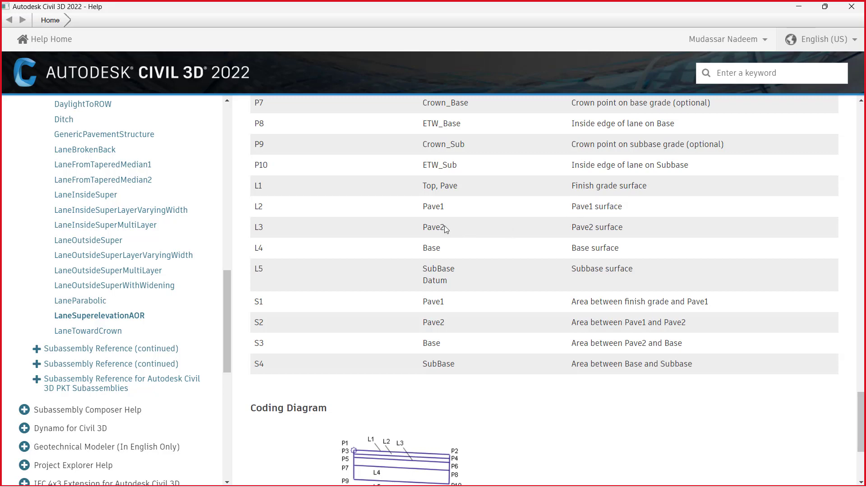
pyautogui.moveTo(446, 227); pyautogui.dragTo(424, 230)
pyautogui.rightClick(427, 232)
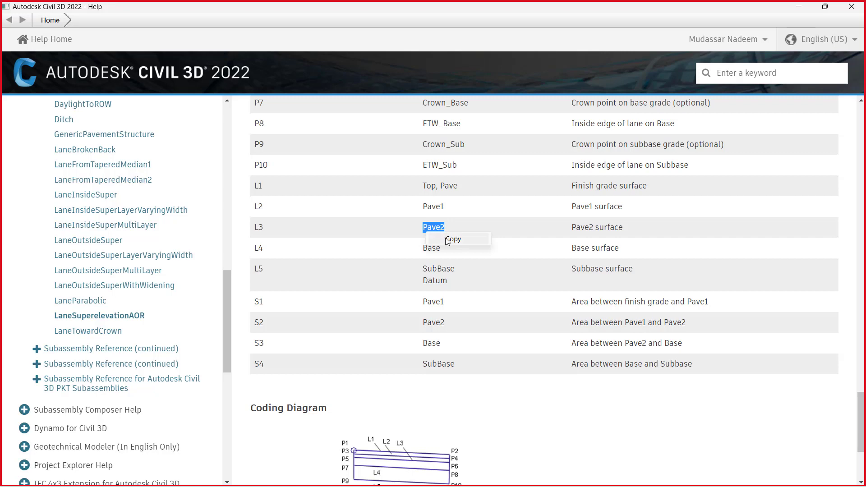
pyautogui.click(446, 239)
# Return to Subassembly Composer and set the link code of L3 to "Pave2"
pyautogui.click(801, 6)
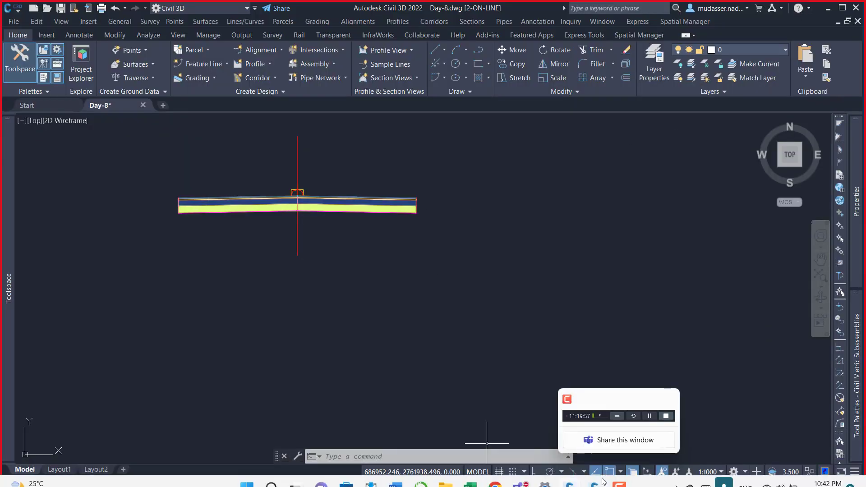
pyautogui.click(596, 481)
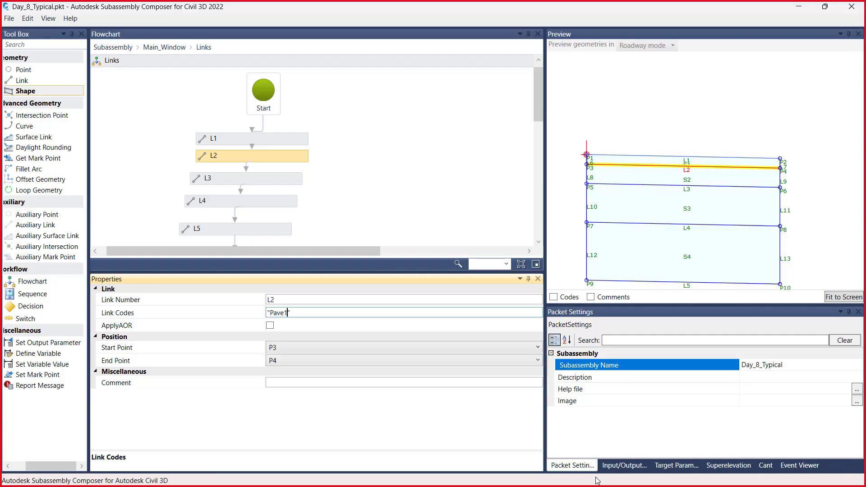
pyautogui.click(238, 179)
pyautogui.click(276, 312)
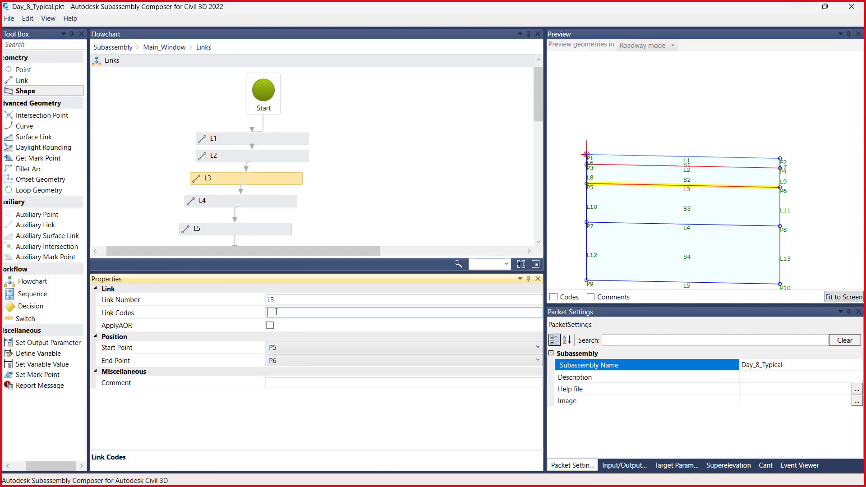
pyautogui.write('""')
pyautogui.write('Pave2')
# Select link L4 and copy its code Base from the LaneSuperelevationAOR table in Civil 3D Help
pyautogui.click(234, 202)
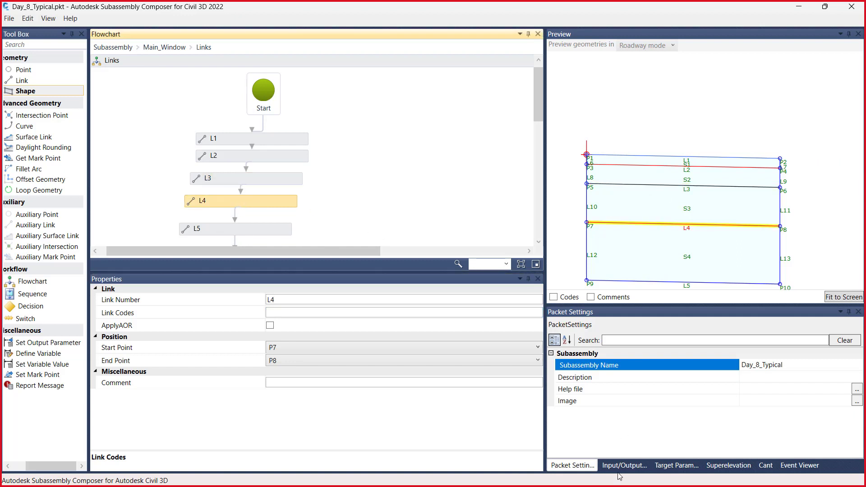
pyautogui.moveTo(616, 479)
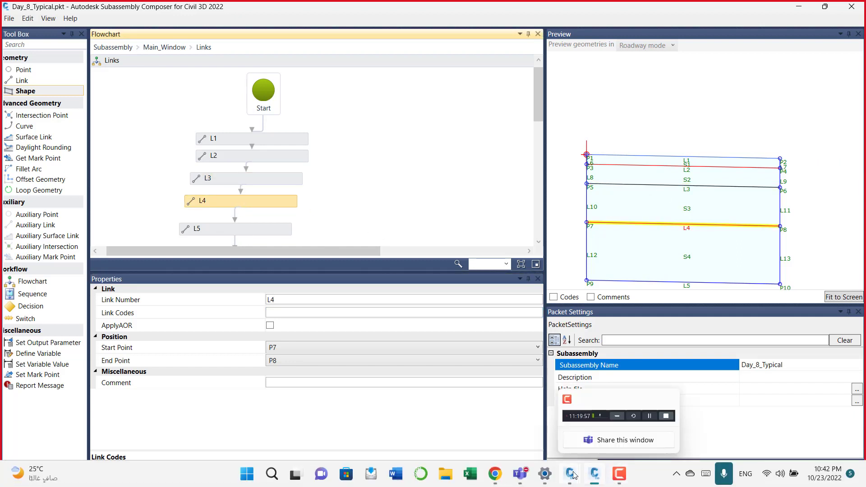
pyautogui.moveTo(570, 475)
pyautogui.click(592, 399)
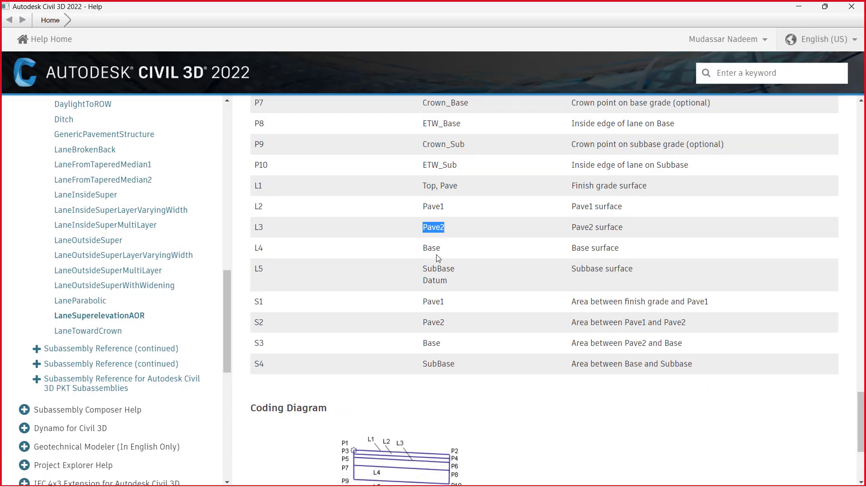
pyautogui.moveTo(442, 251); pyautogui.dragTo(426, 251)
# Return to Subassembly Composer and set the link code of L4 to "Base"
pyautogui.click(852, 7)
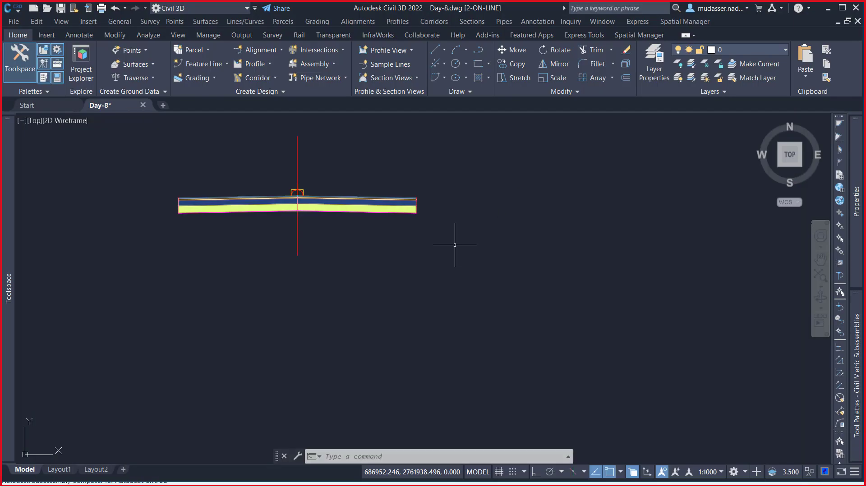
pyautogui.click(599, 475)
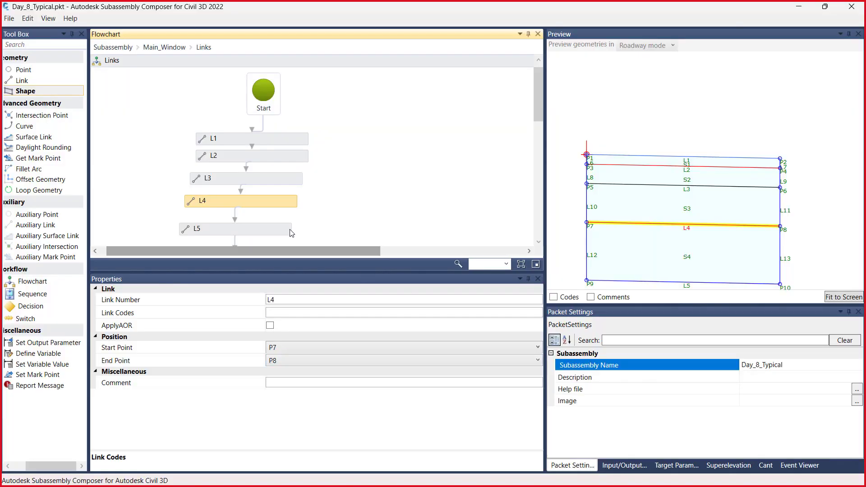
pyautogui.click(281, 311)
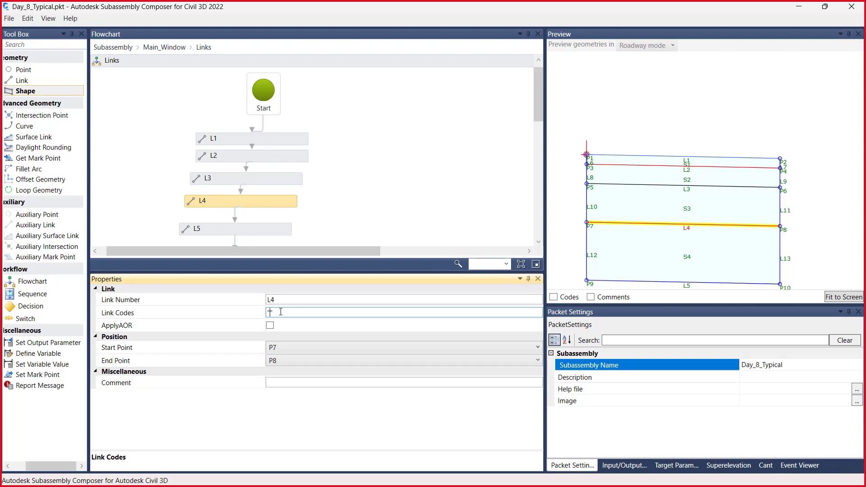
pyautogui.write('Base')
pyautogui.scroll(-1, 600, 192)
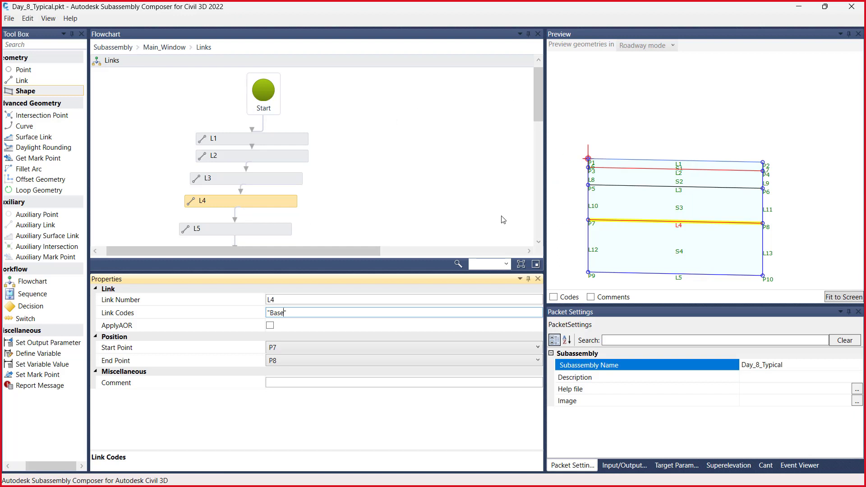
# Select link L5, copy its codes SubBase and Datum from the LaneSuperelevationAOR table in Civil 3D Help, and return to Subassembly Composer
pyautogui.click(255, 229)
pyautogui.scroll(-2, 374, 185)
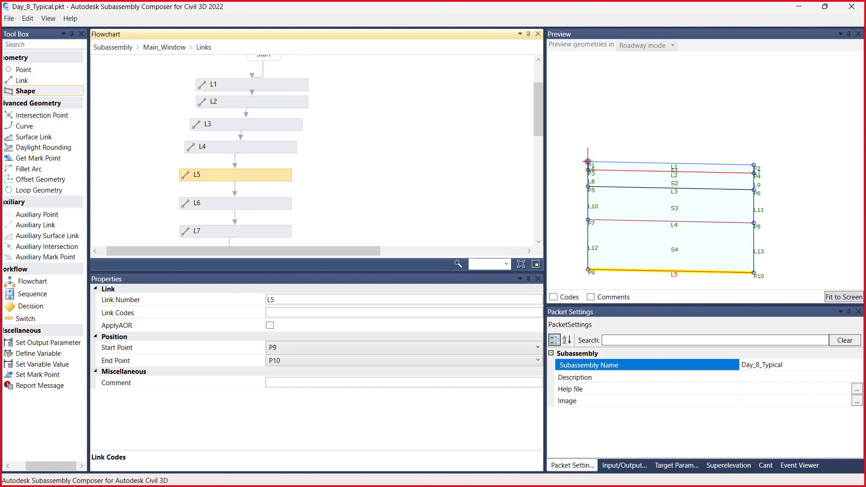
pyautogui.moveTo(595, 477)
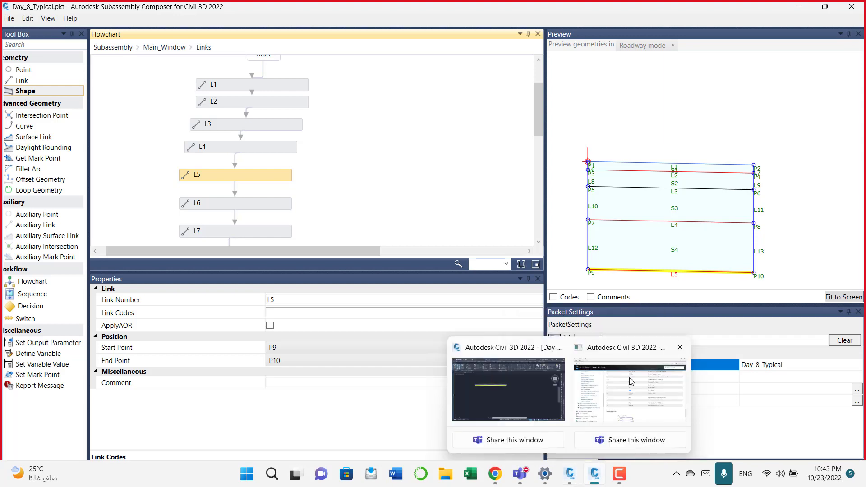
pyautogui.click(631, 382)
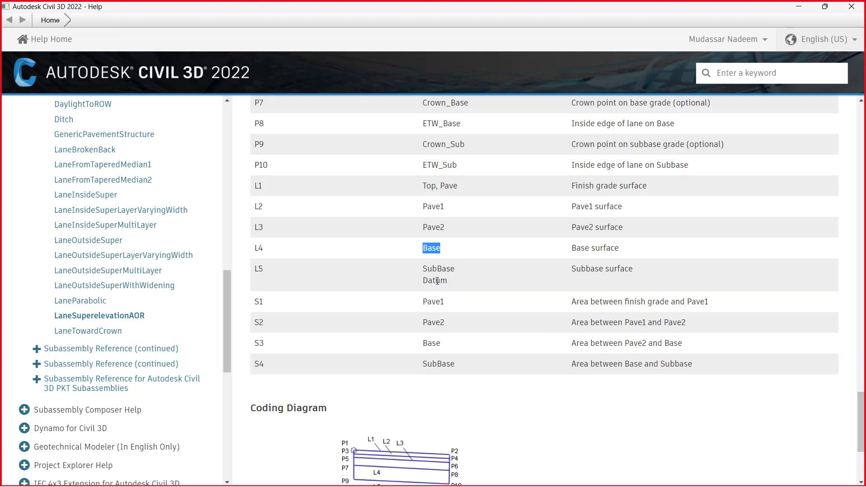
pyautogui.moveTo(448, 282); pyautogui.dragTo(425, 266)
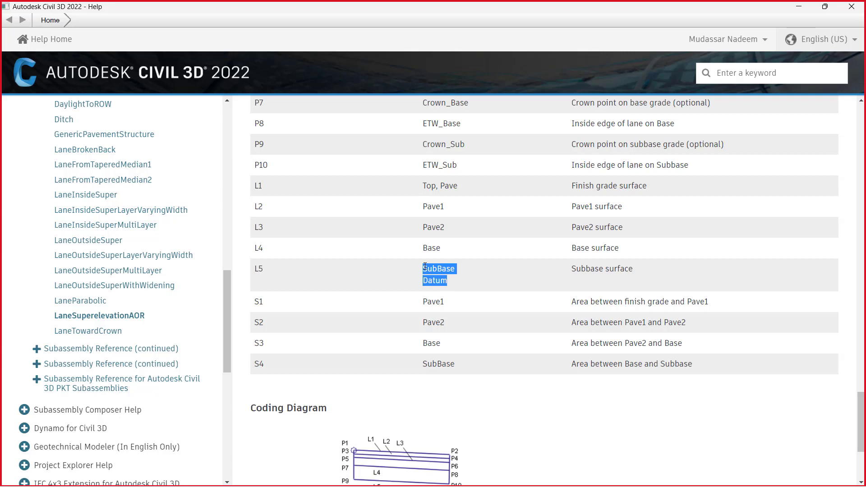
pyautogui.rightClick(425, 266)
pyautogui.click(438, 273)
pyautogui.click(797, 7)
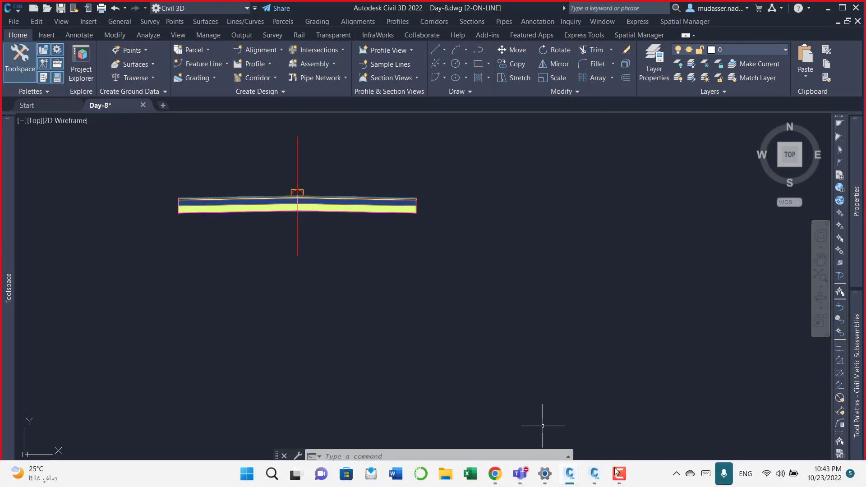
pyautogui.click(617, 471)
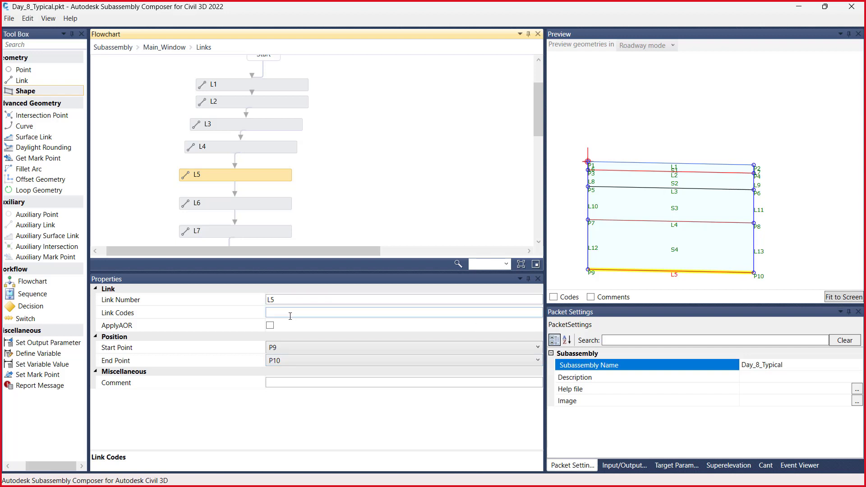
# Set the link code of L5 to "SubBase Datum"
pyautogui.click(294, 315)
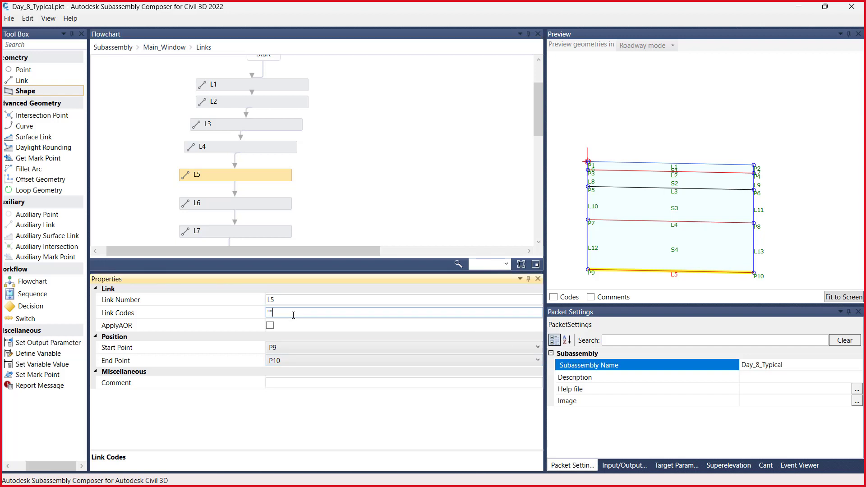
pyautogui.write('"SubBase"')
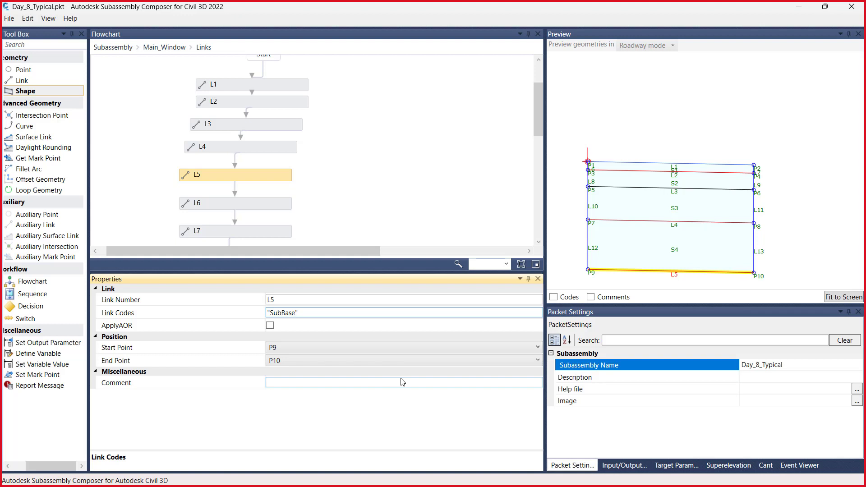
pyautogui.write('dATUM')
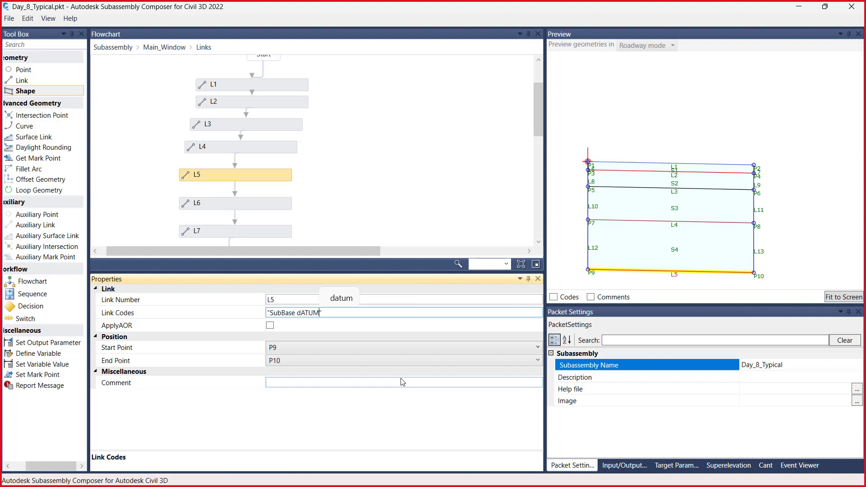
pyautogui.press('BackSpace')
pyautogui.press('BackSpace')
pyautogui.press('BackSpace')
pyautogui.press('BackSpace')
pyautogui.press('BackSpace')
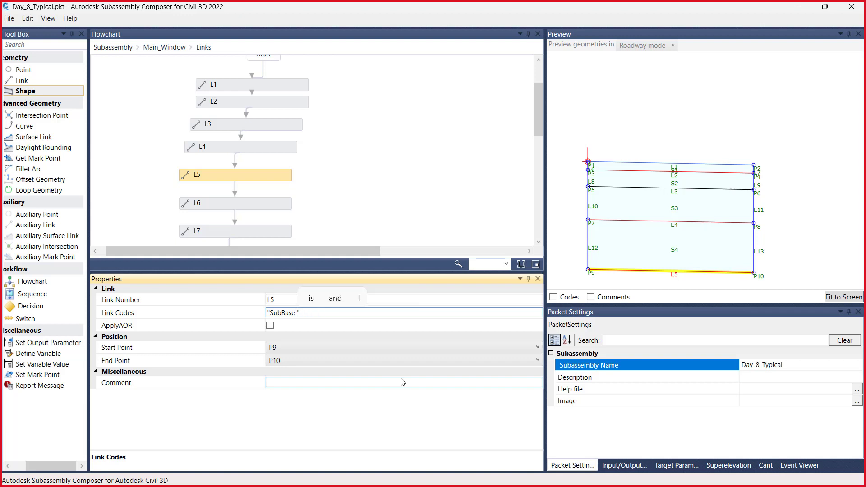
pyautogui.write('d')
pyautogui.press('BackSpace')
pyautogui.write('Datum')
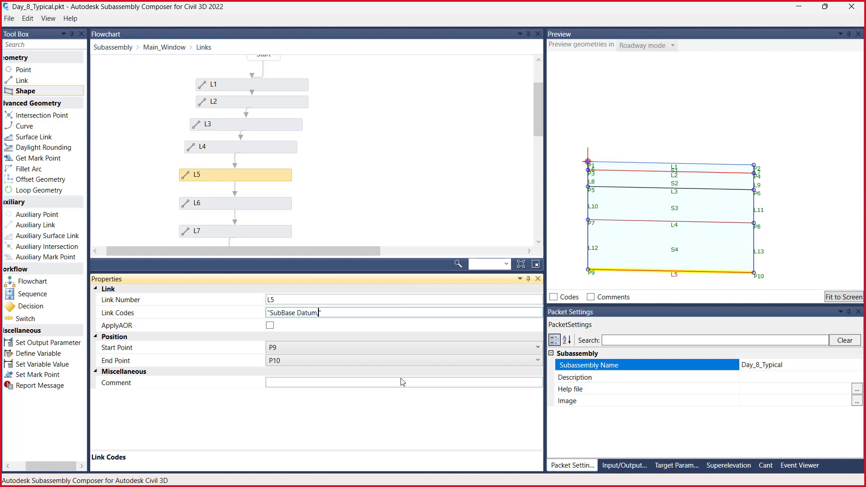
pyautogui.click(295, 298)
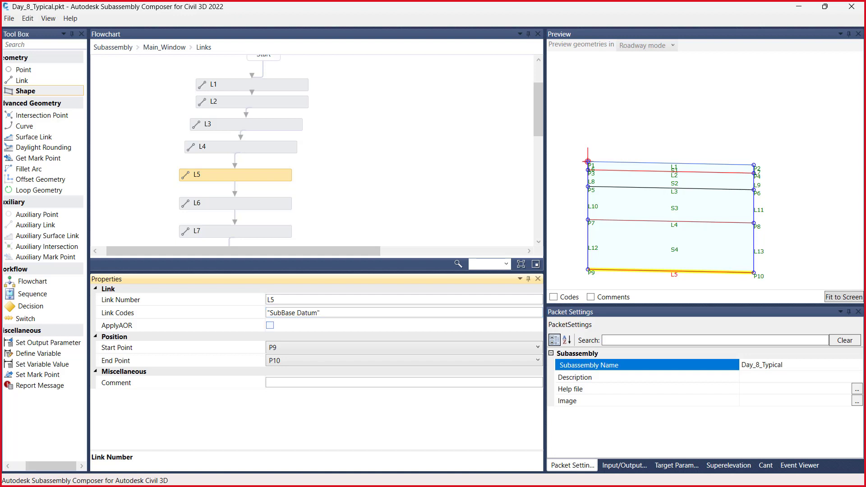
# Recheck L5's codes in Civil 3D Help, return to Subassembly Composer and change its link code to "SubBaseDatum"
pyautogui.moveTo(594, 478)
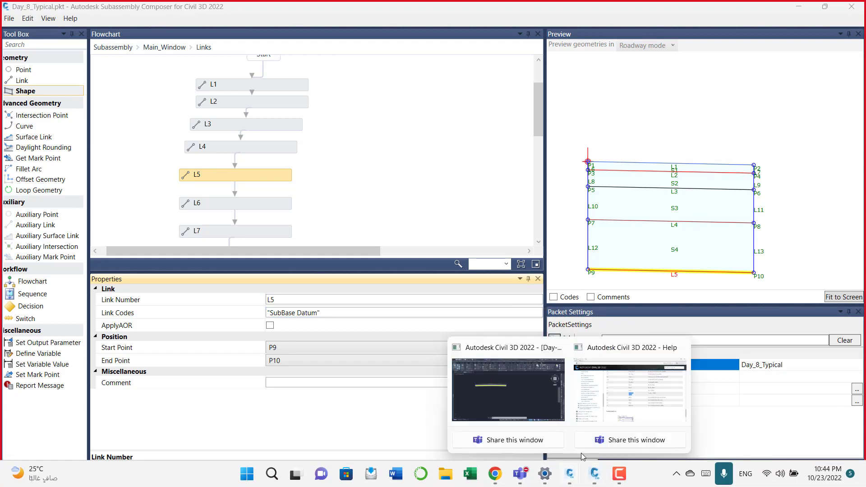
pyautogui.click(604, 399)
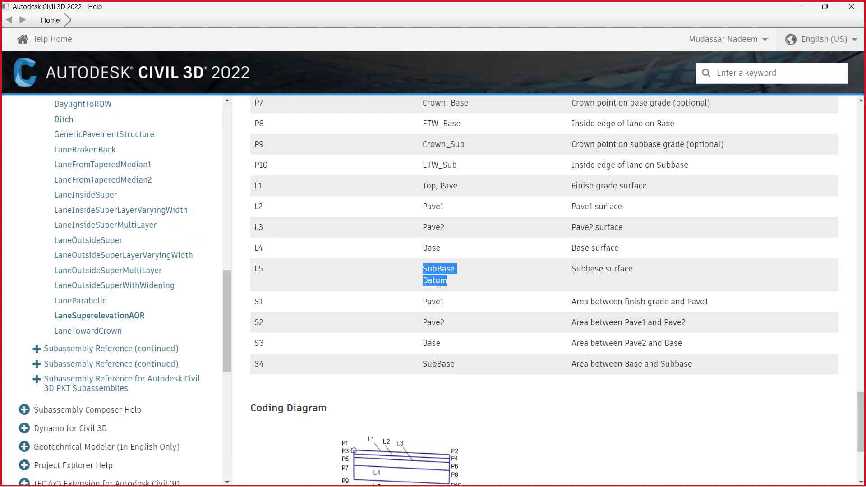
pyautogui.click(800, 8)
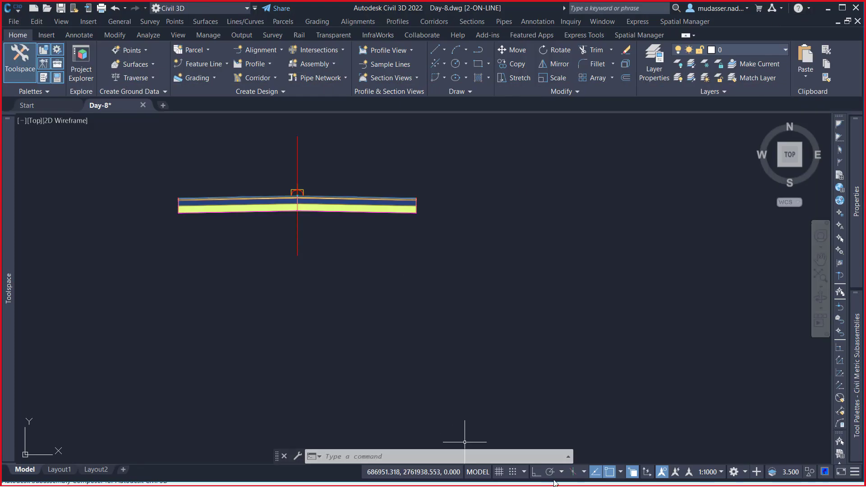
pyautogui.click(592, 474)
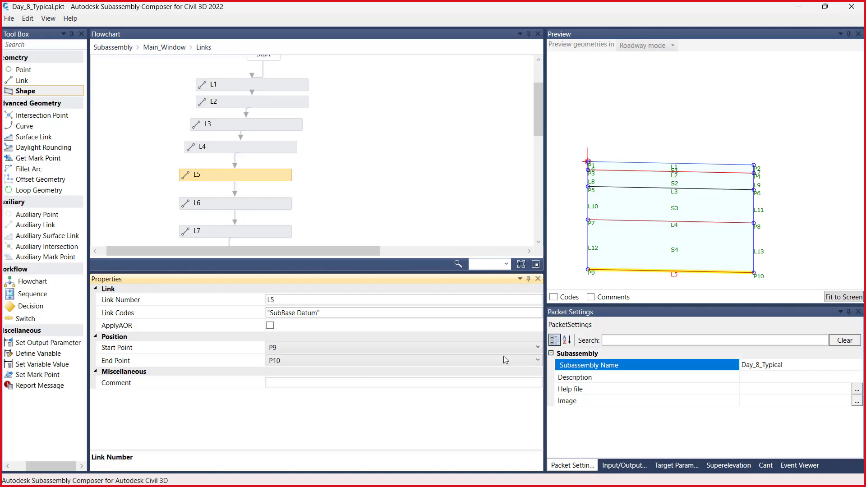
pyautogui.click(298, 312)
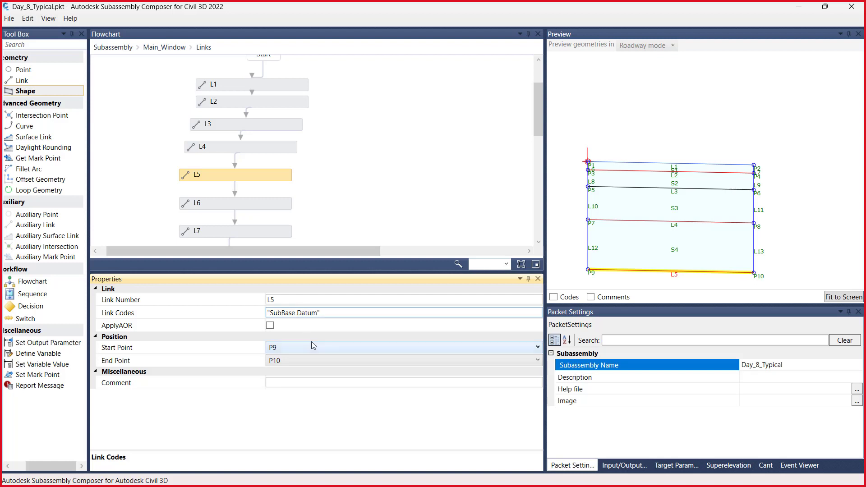
pyautogui.press('BackSpace')
pyautogui.click(322, 299)
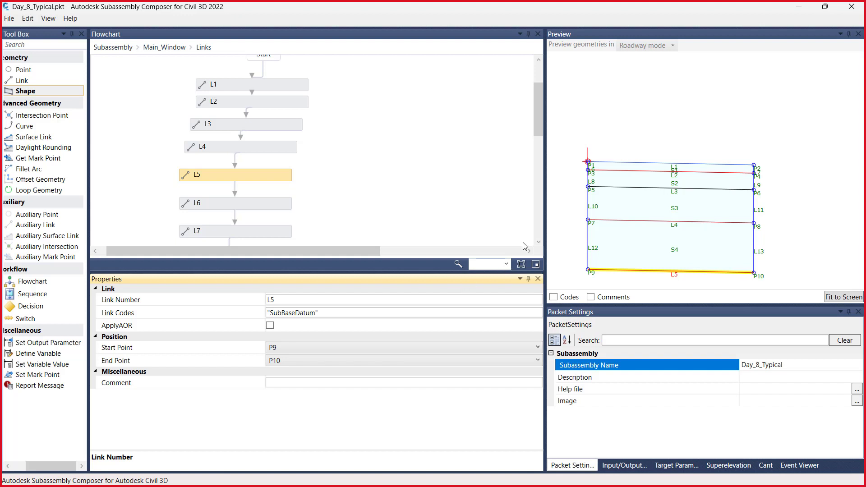
# Leave the Links flowchart, open the Shape flowchart in Main_Window and select shape S1
pyautogui.click(334, 161)
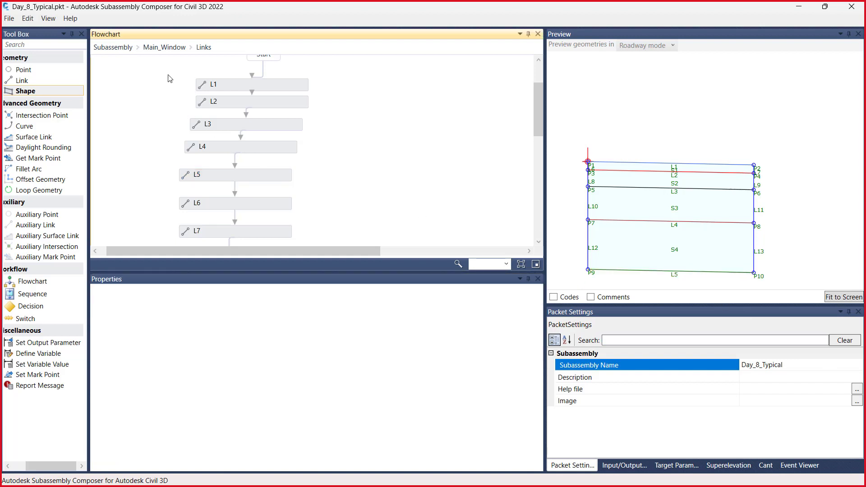
pyautogui.click(150, 48)
pyautogui.scroll(-2, 232, 242)
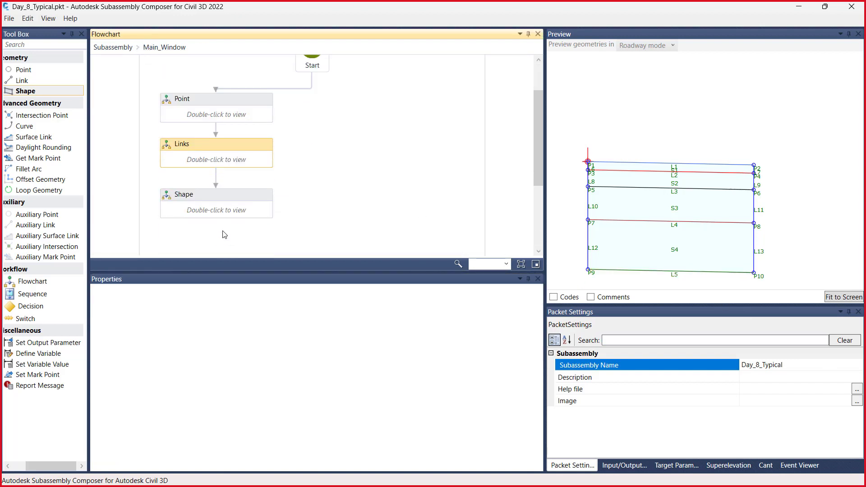
pyautogui.doubleClick(215, 214)
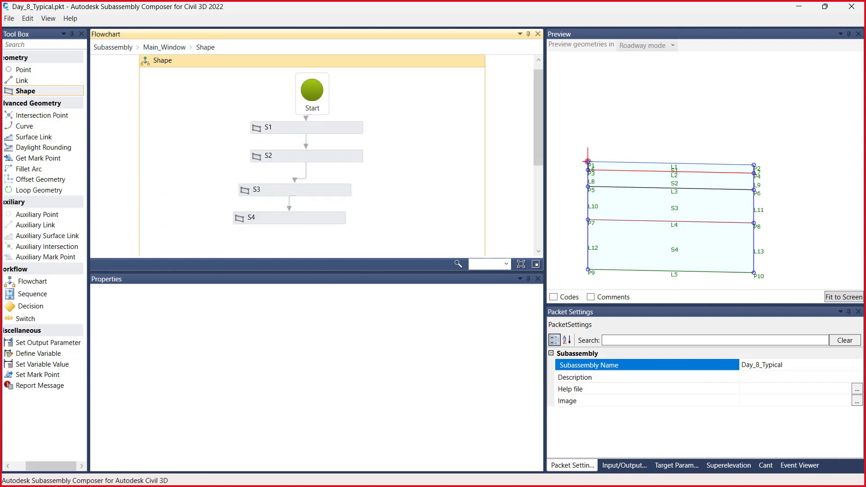
pyautogui.click(283, 128)
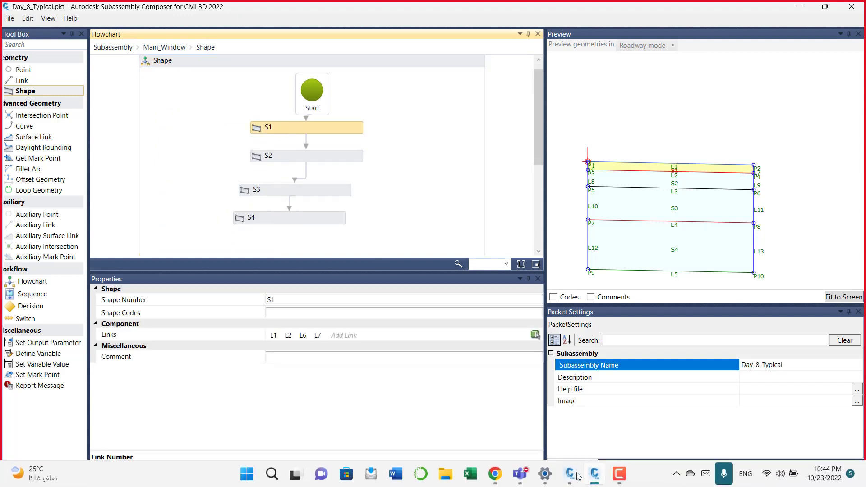
# Copy the code Pave1 for shape S1 from the LaneSuperelevationAOR table in Civil 3D Help
pyautogui.moveTo(570, 474)
pyautogui.click(606, 412)
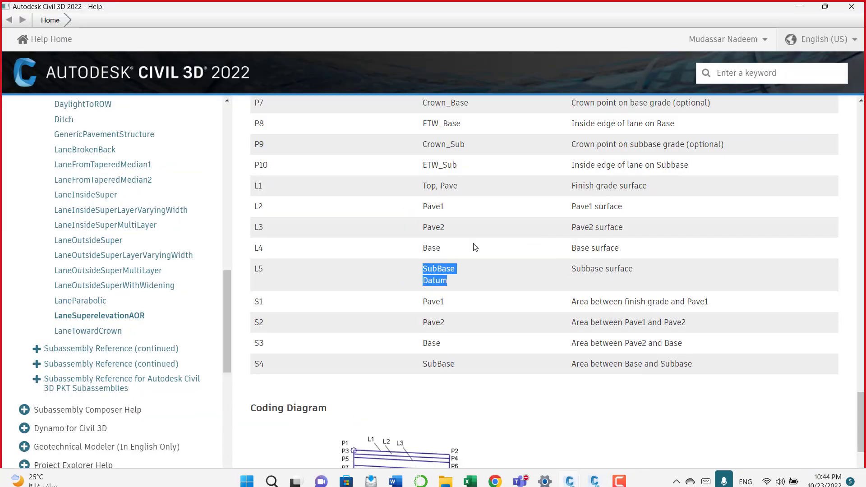
pyautogui.moveTo(444, 302); pyautogui.dragTo(419, 305)
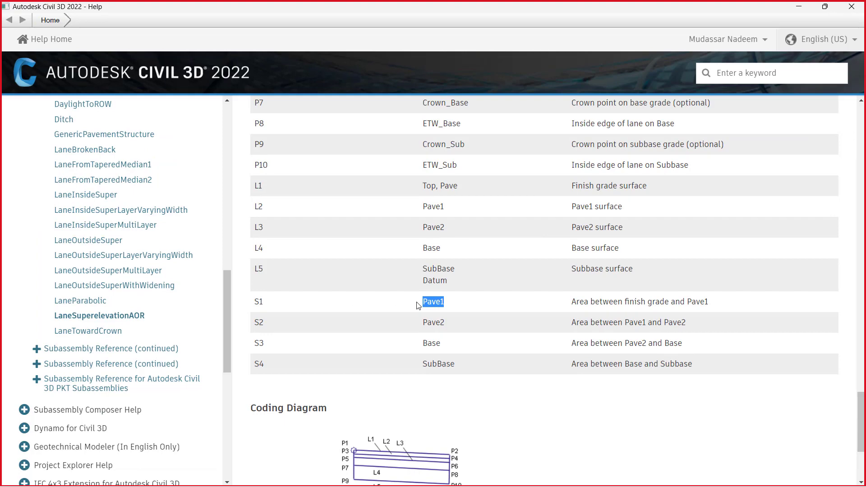
pyautogui.rightClick(431, 302)
pyautogui.click(440, 305)
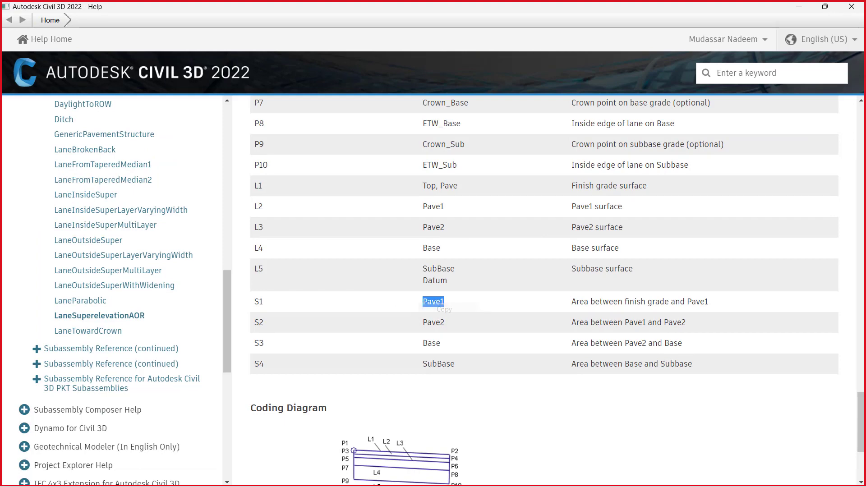
pyautogui.click(800, 9)
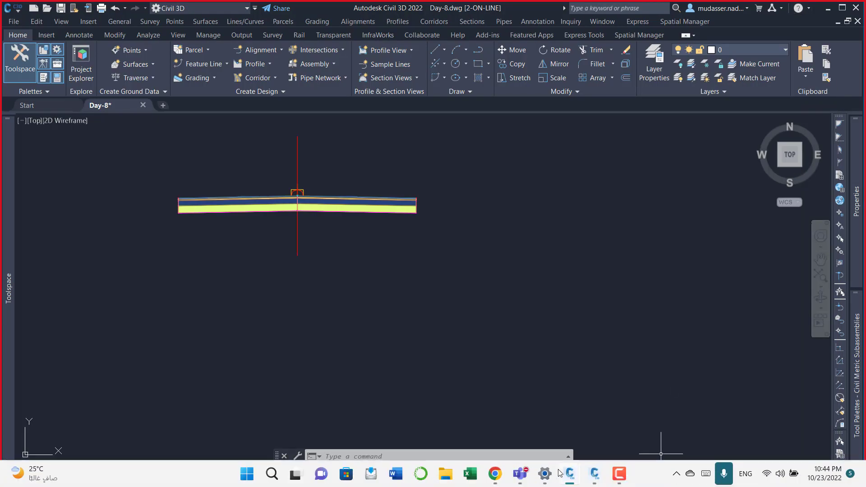
# Return to Subassembly Composer, enter a pair of quotation marks as S1's shape code and try to paste the copied code between them
pyautogui.click(594, 474)
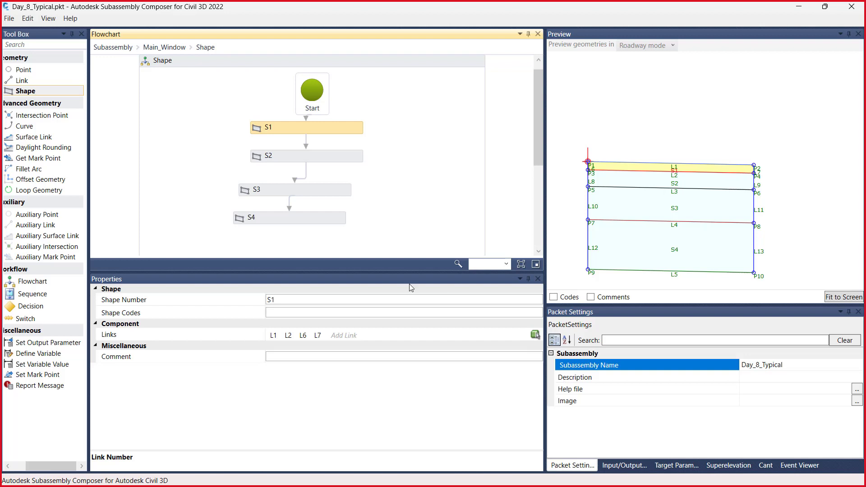
pyautogui.click(278, 313)
pyautogui.write('""')
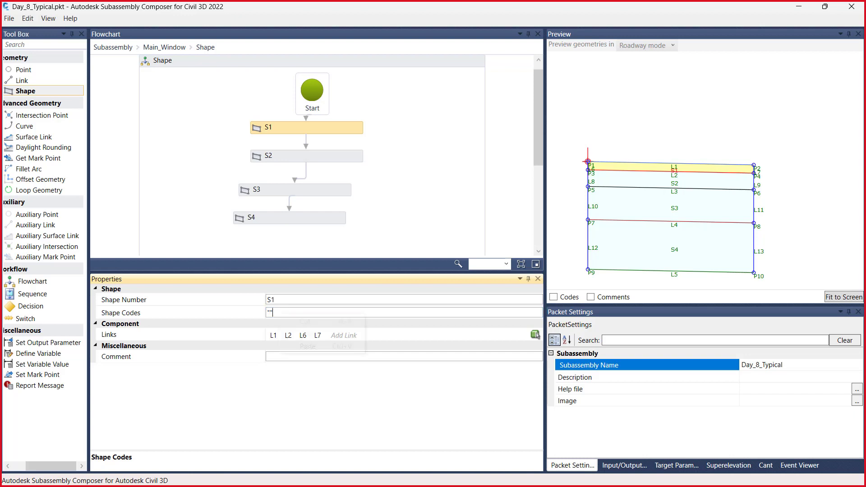
pyautogui.rightClick(279, 313)
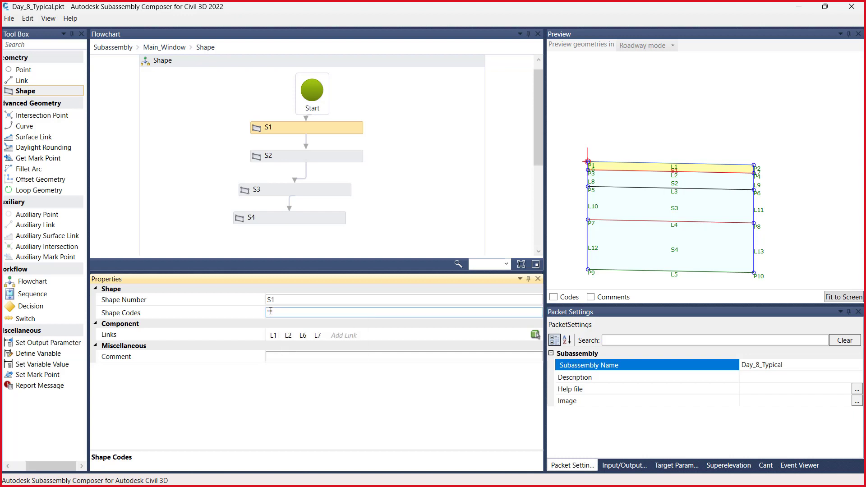
pyautogui.rightClick(270, 311)
# Go back to Civil 3D Help and copy S1's code Pave1 from the table again
pyautogui.click(574, 479)
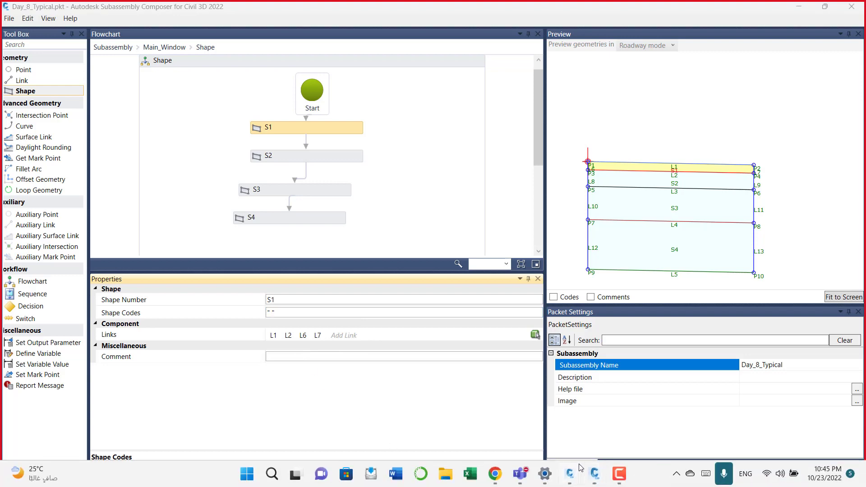
pyautogui.click(608, 411)
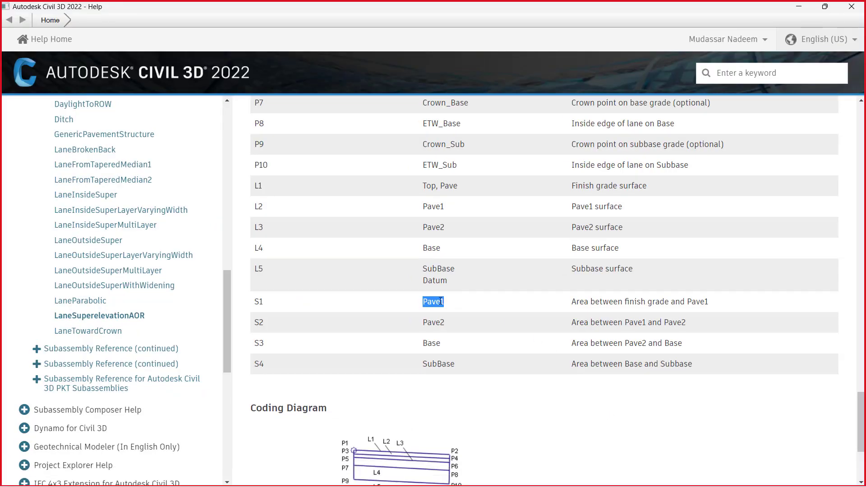
pyautogui.rightClick(439, 301)
pyautogui.click(467, 307)
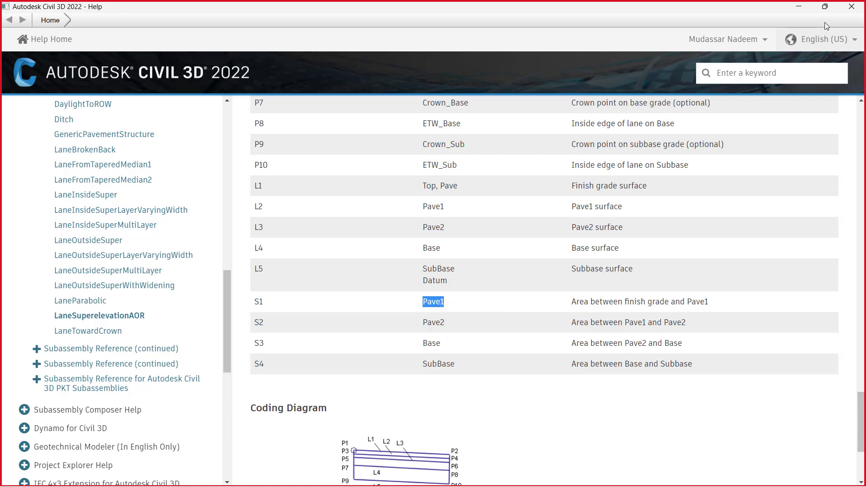
pyautogui.click(799, 6)
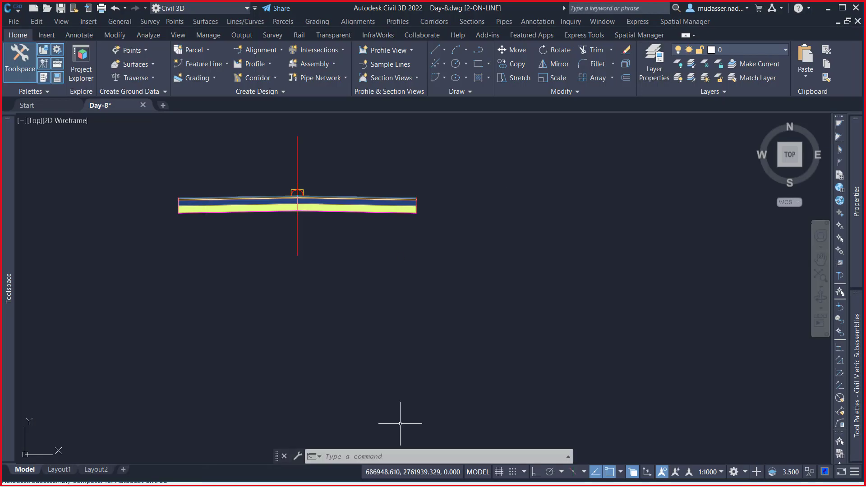
# Return to Subassembly Composer and set the shape code of S1 to "Pave1"
pyautogui.click(593, 478)
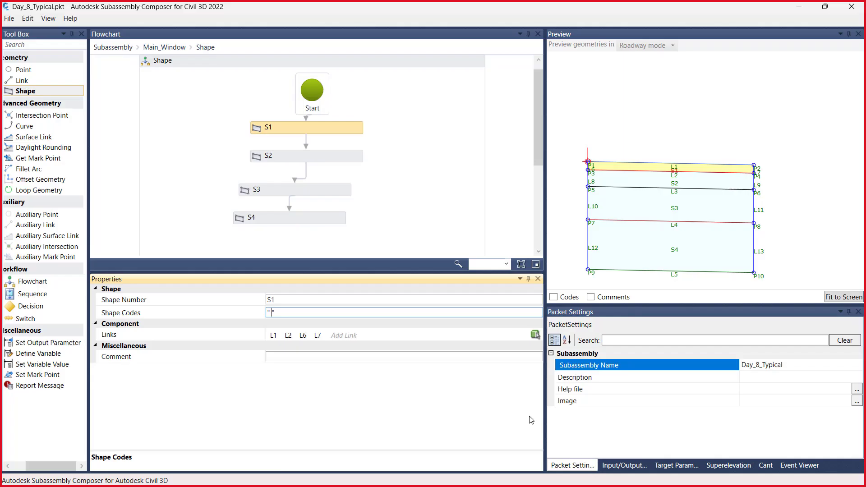
pyautogui.rightClick(272, 312)
pyautogui.click(291, 344)
pyautogui.write('Pave')
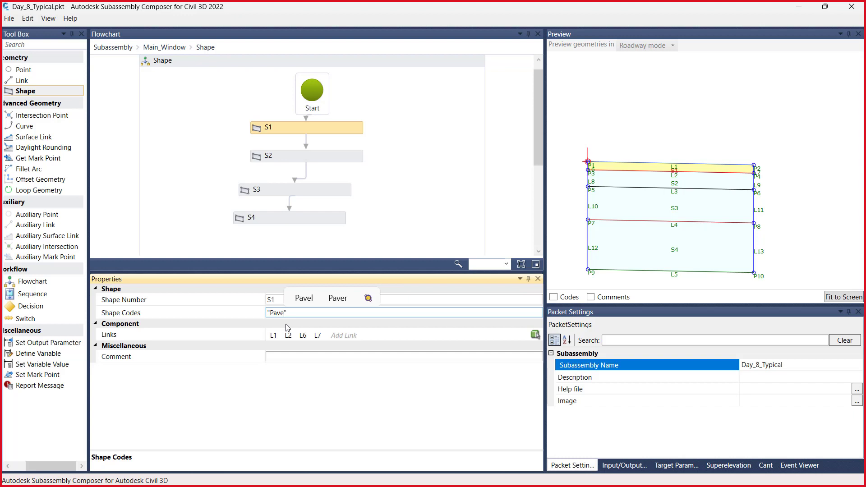
pyautogui.write('1')
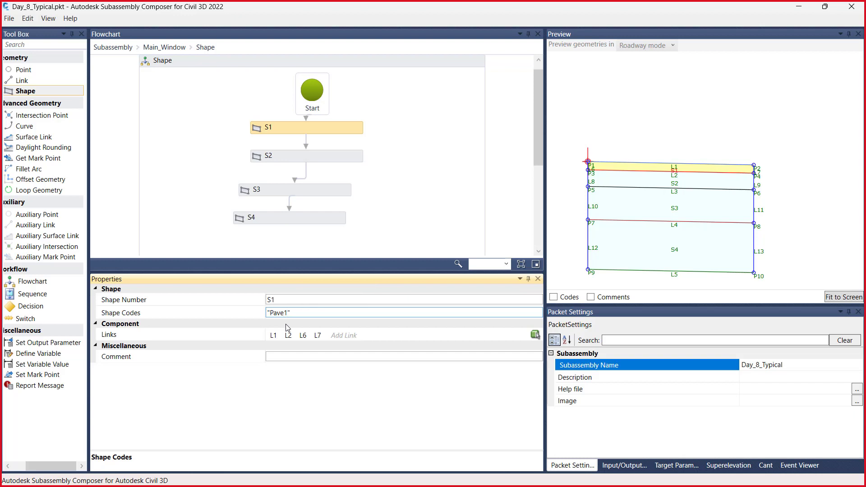
# Select shape S2 and copy its code Pave2 from the LaneSuperelevationAOR table in Civil 3D Help
pyautogui.click(319, 161)
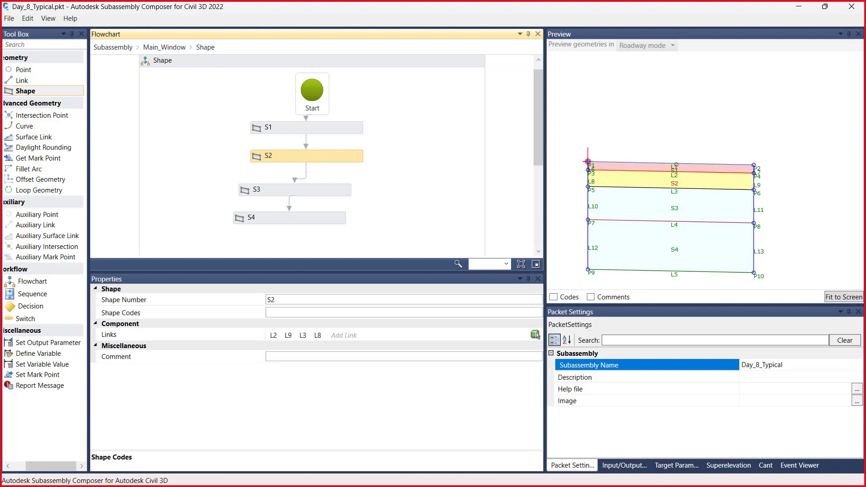
pyautogui.moveTo(577, 481)
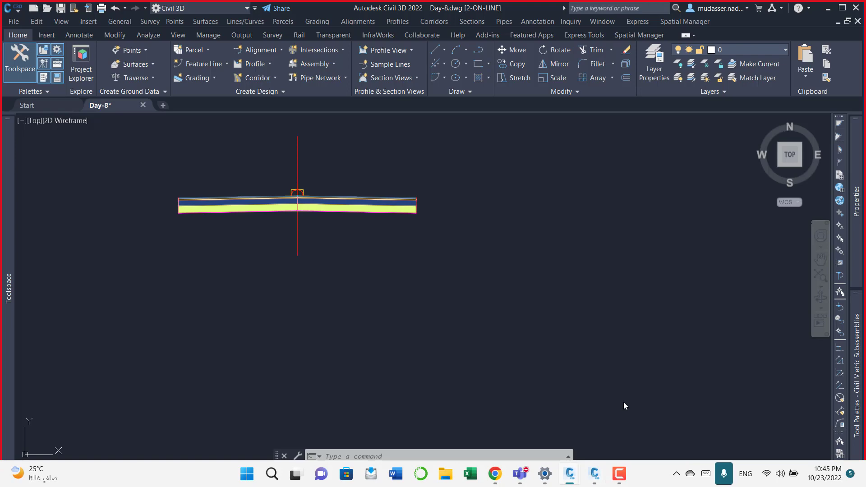
pyautogui.click(623, 402)
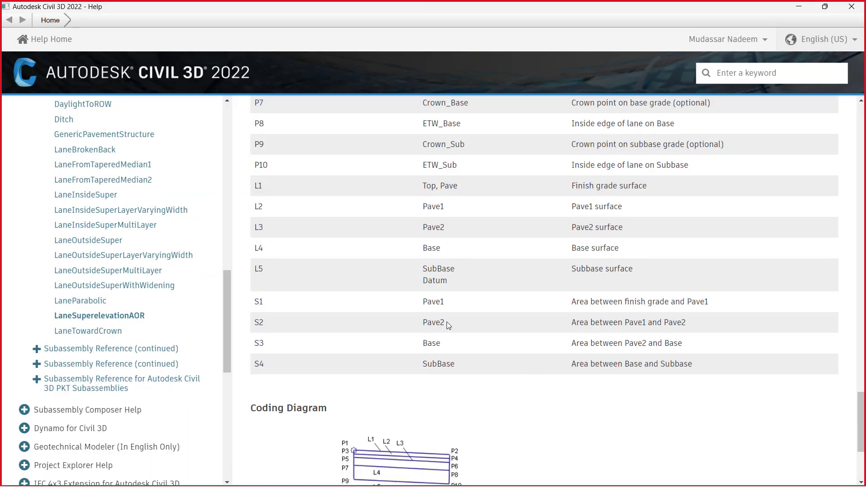
pyautogui.moveTo(446, 322); pyautogui.dragTo(423, 323)
pyautogui.rightClick(434, 323)
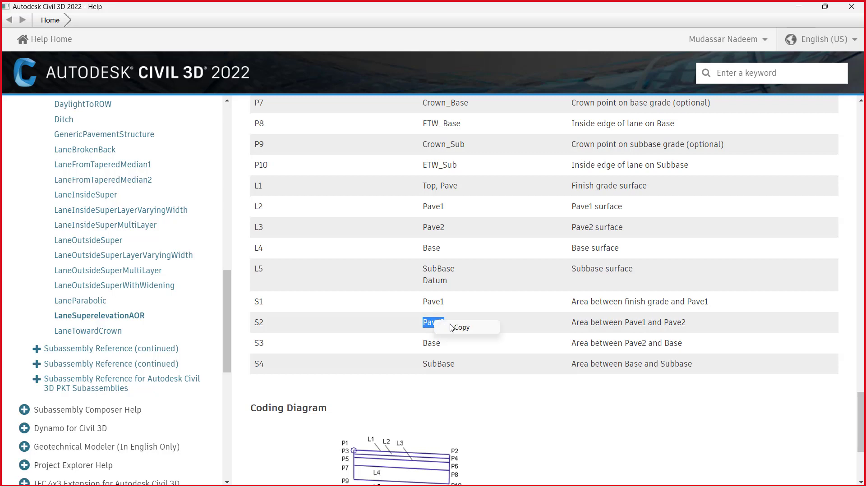
pyautogui.click(799, 9)
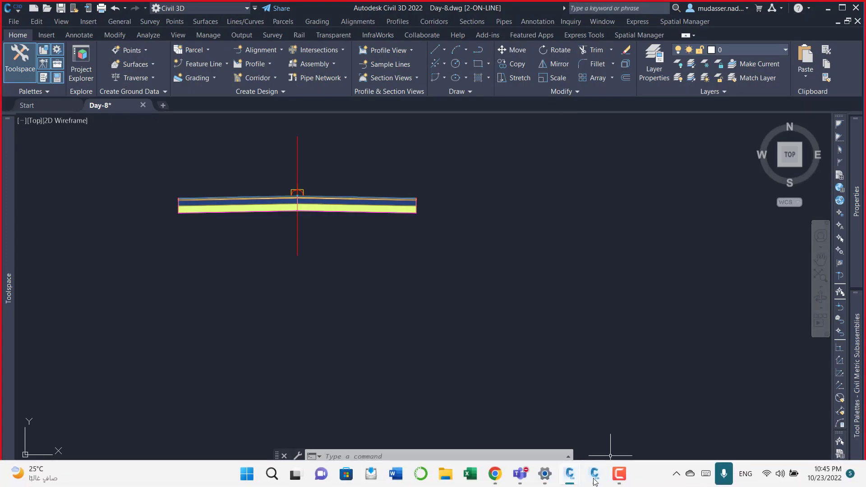
# Return to Subassembly Composer and set the shape code of S2 to "Pave2"
pyautogui.click(594, 482)
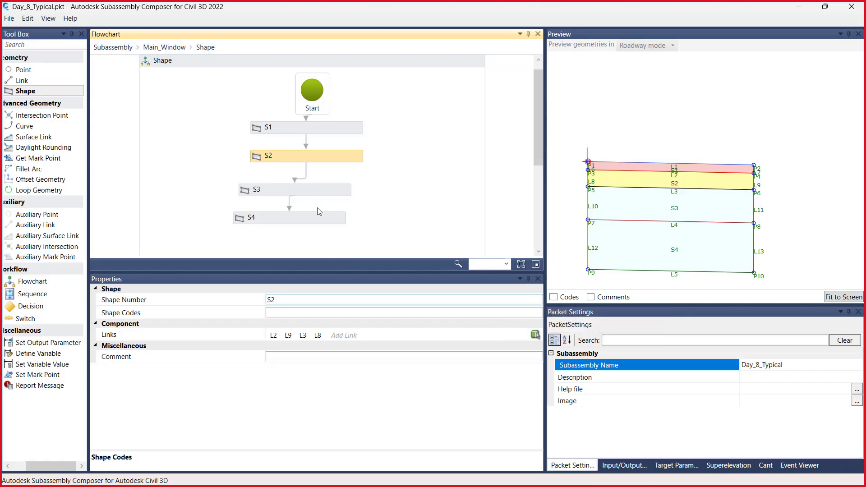
pyautogui.click(294, 312)
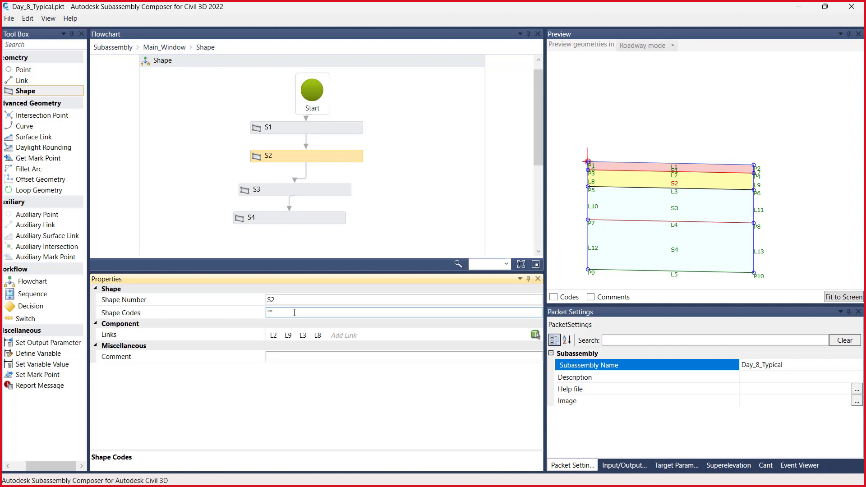
pyautogui.rightClick(270, 313)
pyautogui.click(297, 345)
pyautogui.write('"Pave2')
# Select shape S3 and copy its code Base from the LaneSuperelevationAOR table in Civil 3D Help
pyautogui.click(289, 191)
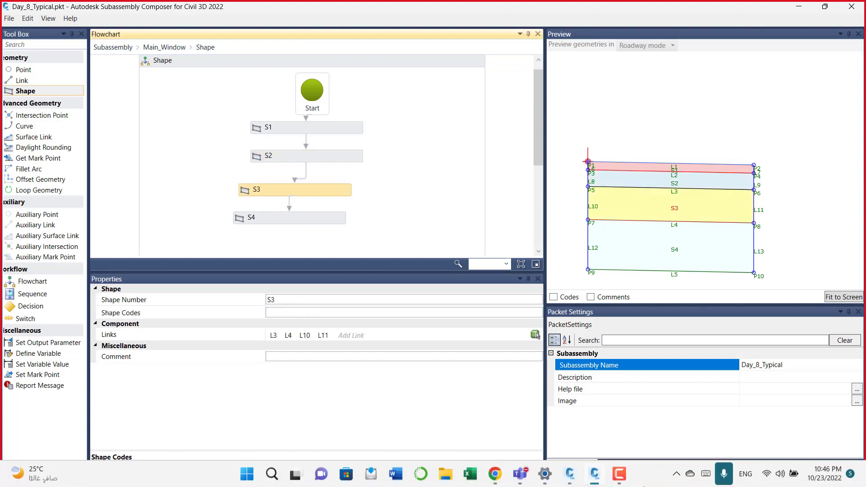
pyautogui.moveTo(570, 473)
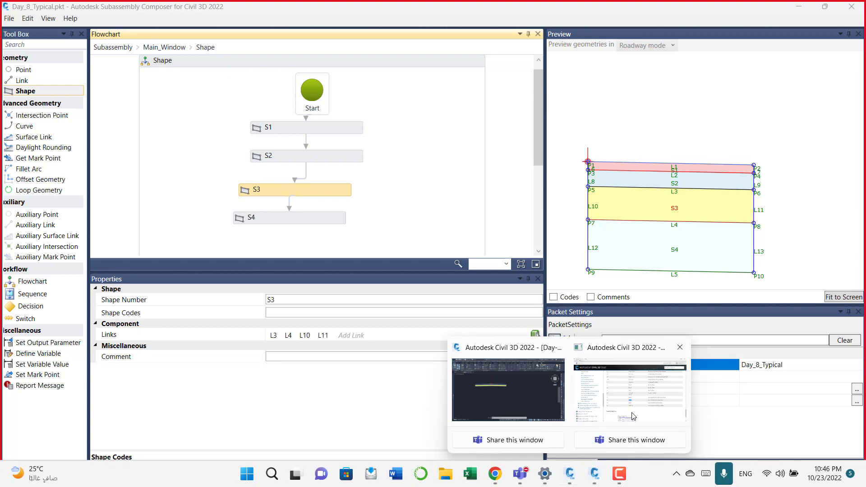
pyautogui.click(605, 381)
pyautogui.click(441, 346)
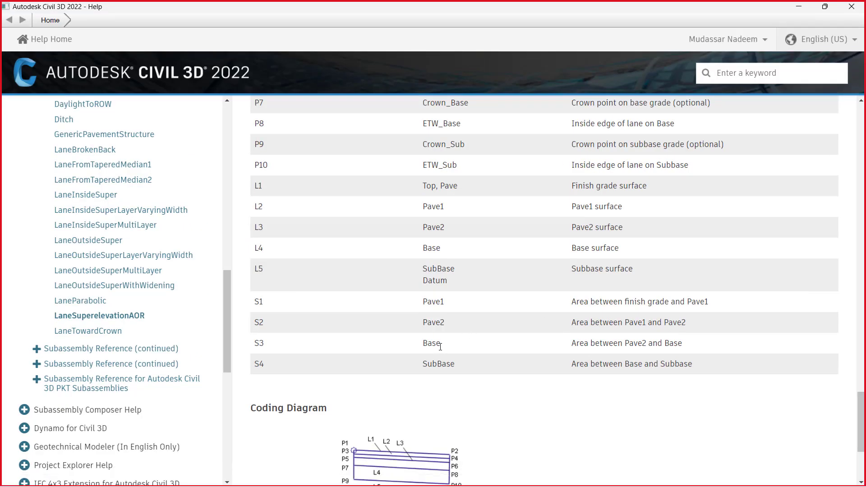
pyautogui.doubleClick(427, 344)
pyautogui.rightClick(429, 343)
pyautogui.click(448, 351)
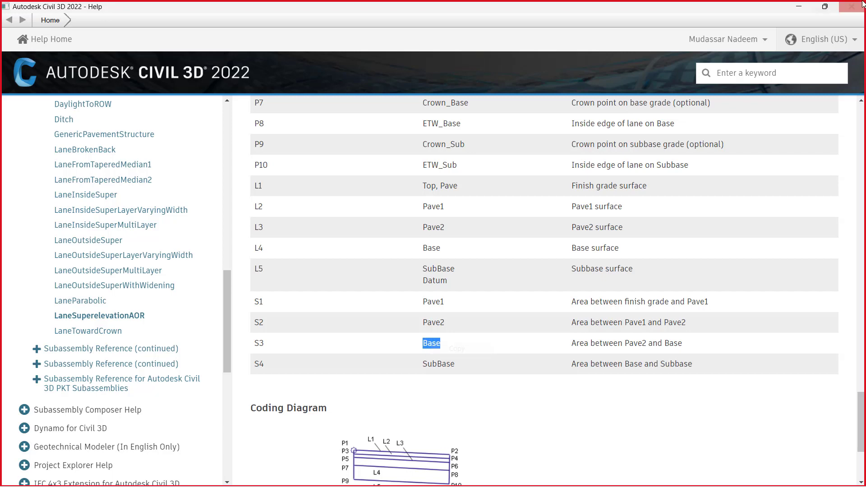
# Return to Subassembly Composer and set the shape code of S3 to "Base", without a space inside the quotation marks
pyautogui.click(806, 8)
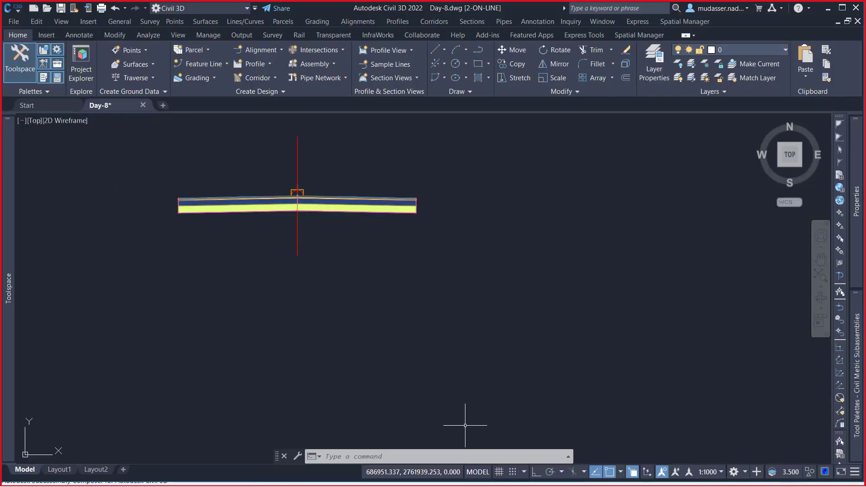
pyautogui.moveTo(564, 486)
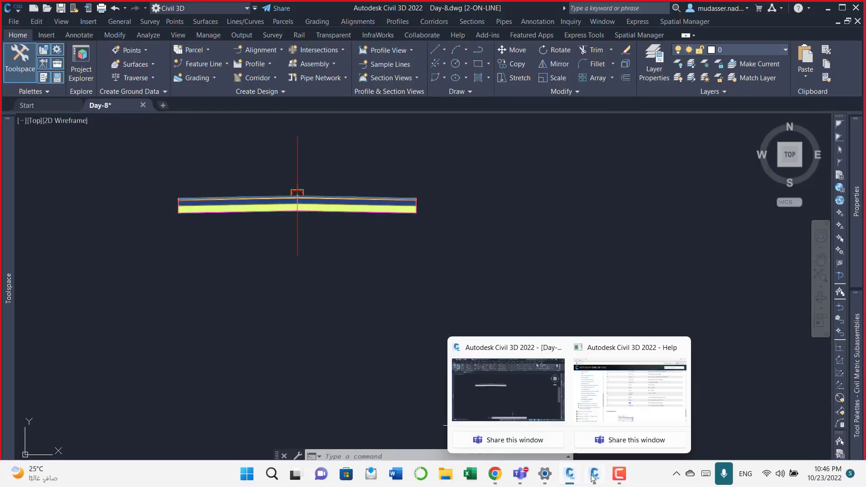
pyautogui.click(591, 476)
pyautogui.click(275, 313)
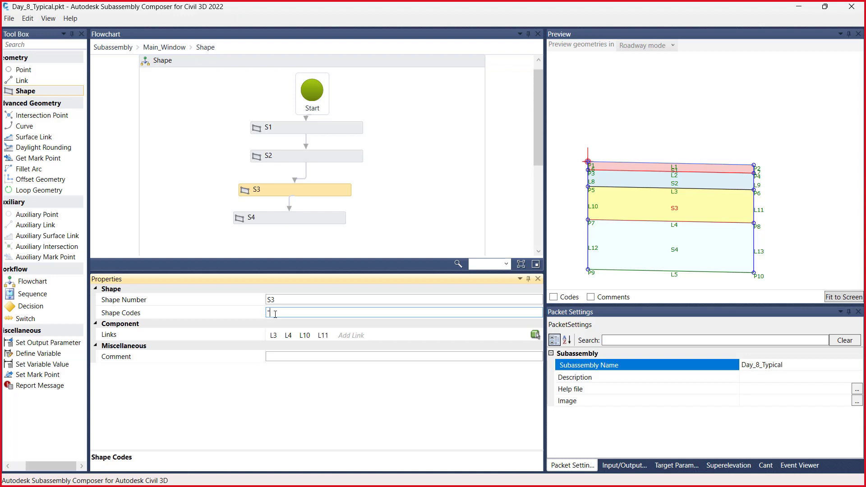
pyautogui.rightClick(275, 313)
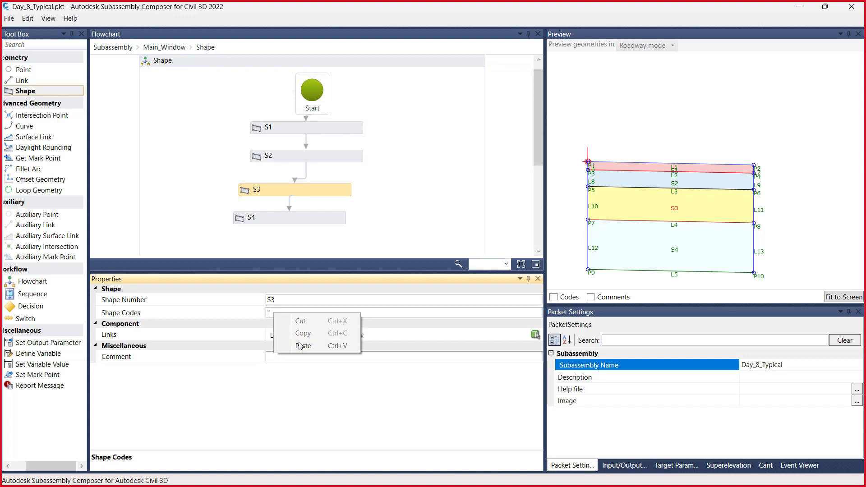
pyautogui.click(302, 347)
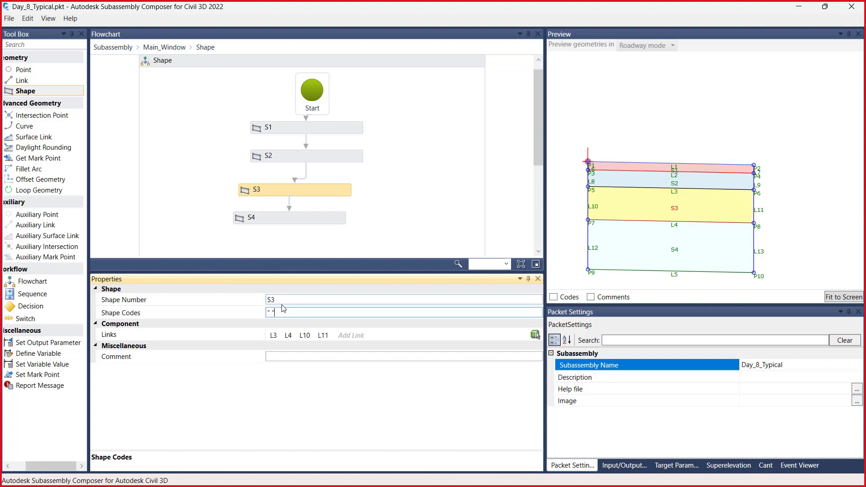
pyautogui.rightClick(272, 312)
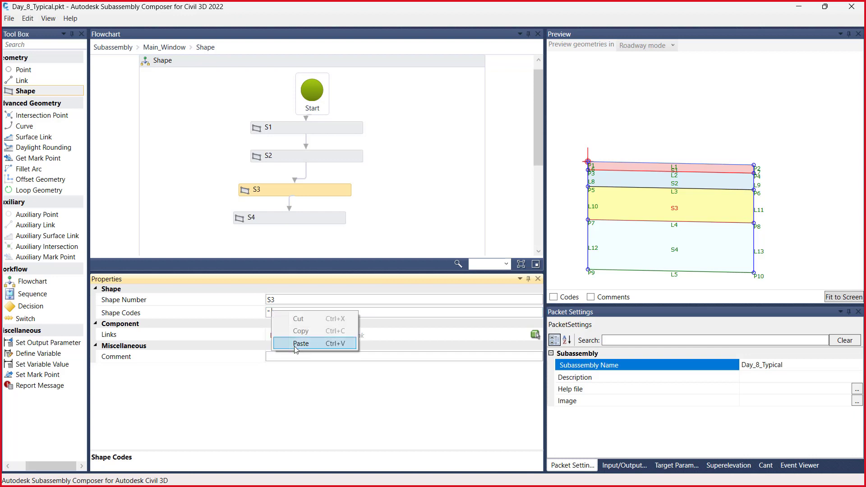
pyautogui.click(295, 345)
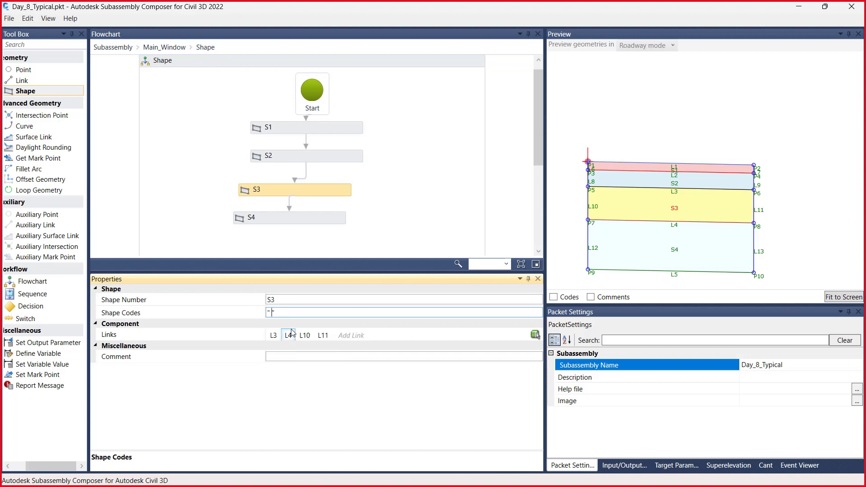
pyautogui.write('Base')
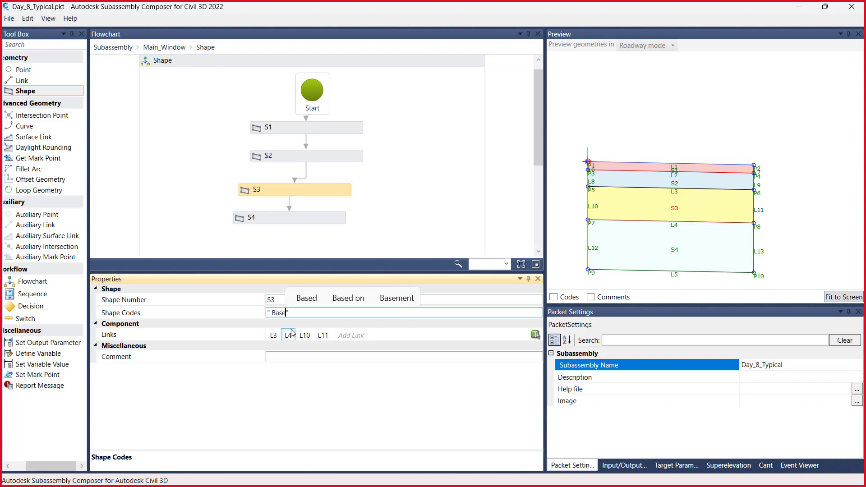
pyautogui.click(273, 313)
pyautogui.press('BackSpace')
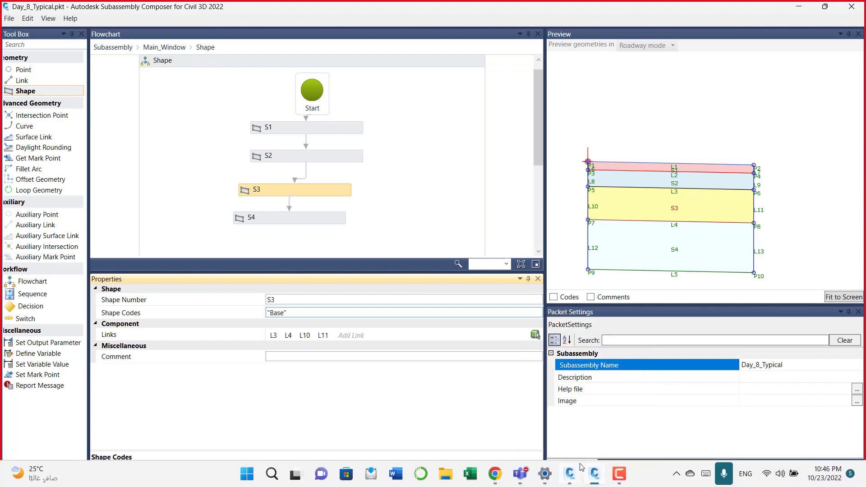
# Look up S4's code in the Civil 3D Help table and set the shape code of S4 to "SubBase" in Subassembly Composer
pyautogui.click(604, 408)
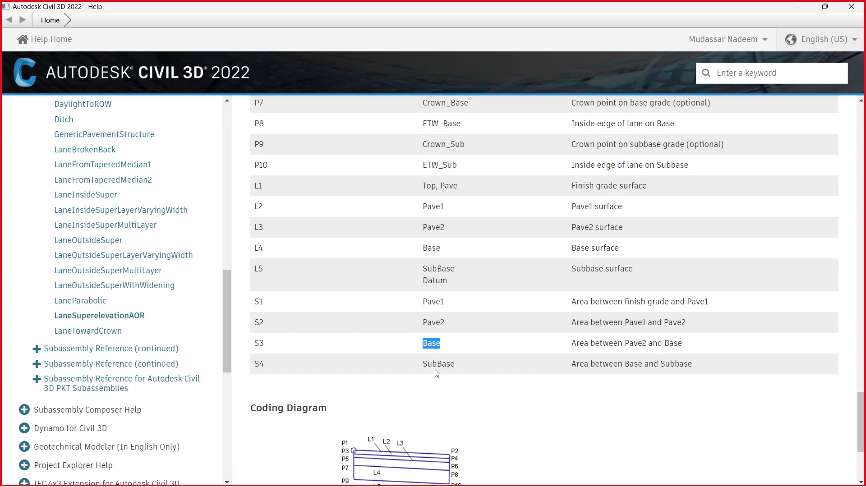
pyautogui.moveTo(456, 364)
pyautogui.mouseDown()
pyautogui.moveTo(422, 365)
pyautogui.moveTo(444, 367)
pyautogui.mouseUp()
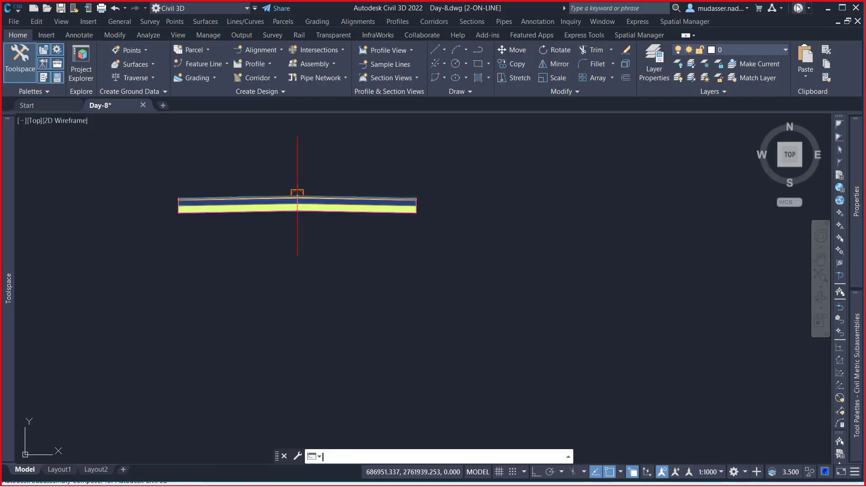
pyautogui.click(799, 6)
pyautogui.click(591, 474)
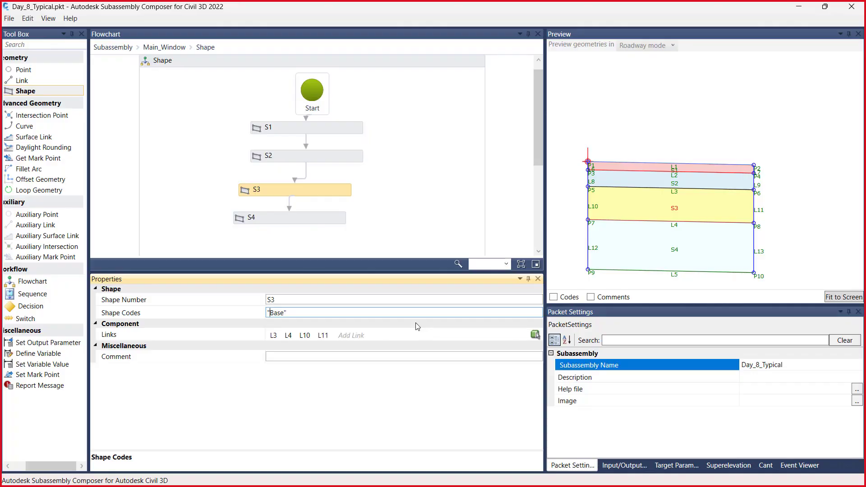
pyautogui.click(277, 211)
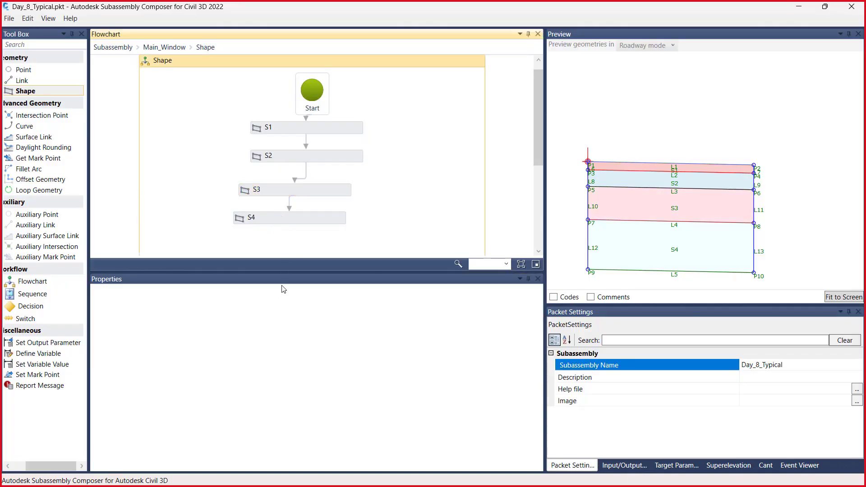
pyautogui.click(304, 220)
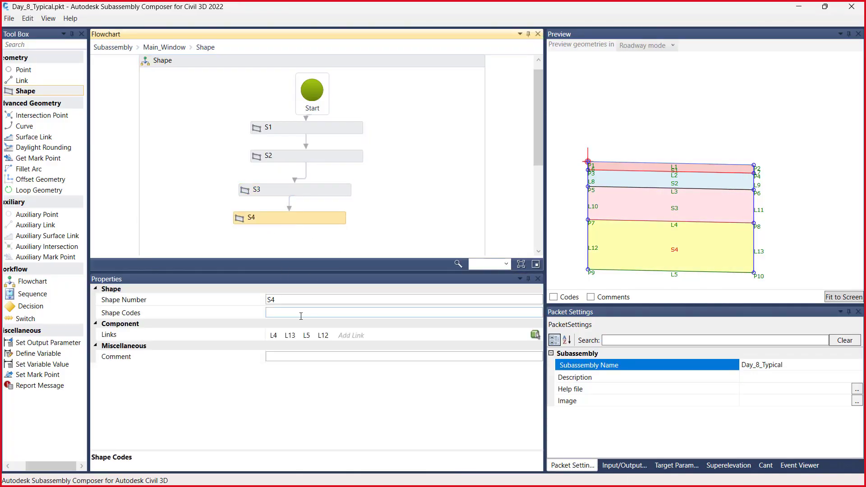
pyautogui.click(289, 314)
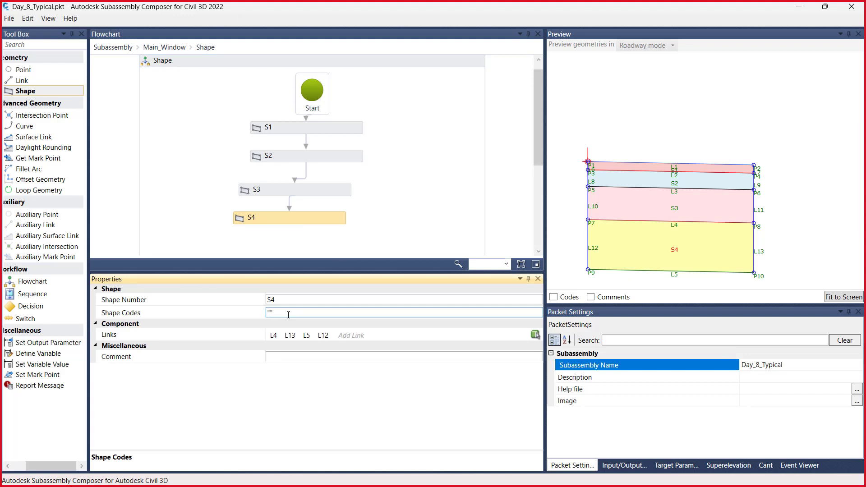
pyautogui.write('"SubBase')
pyautogui.click(415, 200)
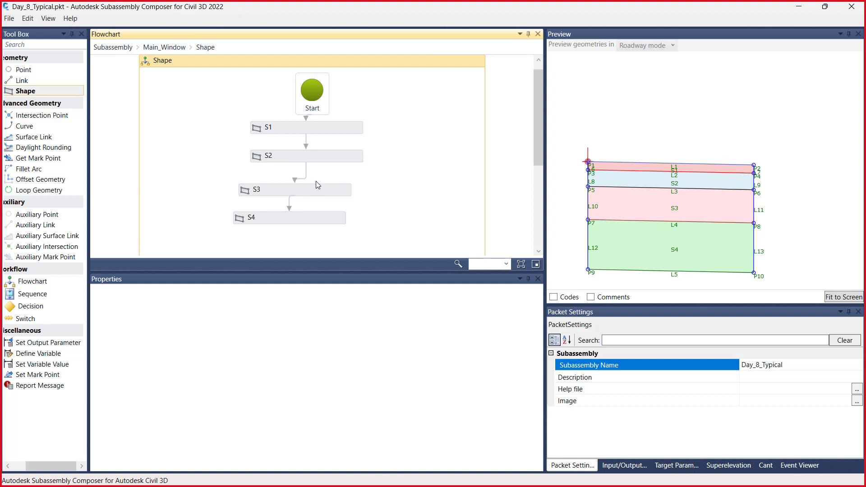
# Close Subassembly Composer and erase the R-Lane-Day-8 and L-Lane-Day-8 subassemblies from the assembly in the Civil 3D drawing Day-8
pyautogui.click(851, 7)
pyautogui.scroll(-3, 378, 217)
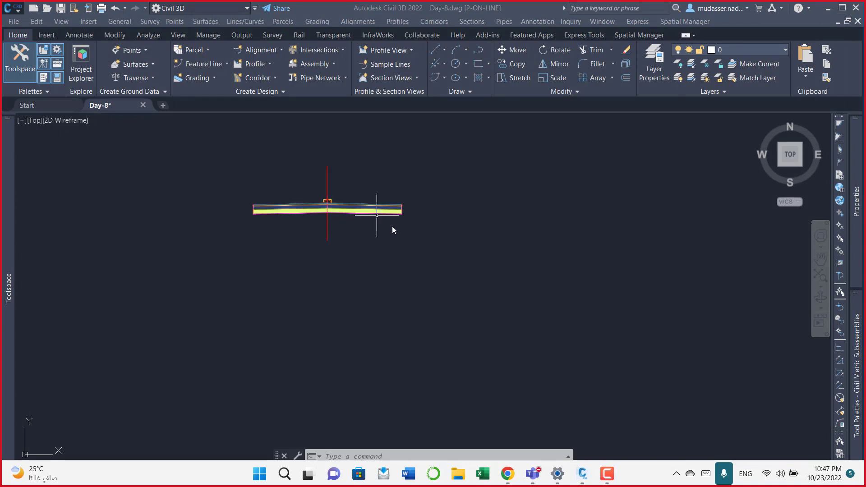
pyautogui.click(408, 190)
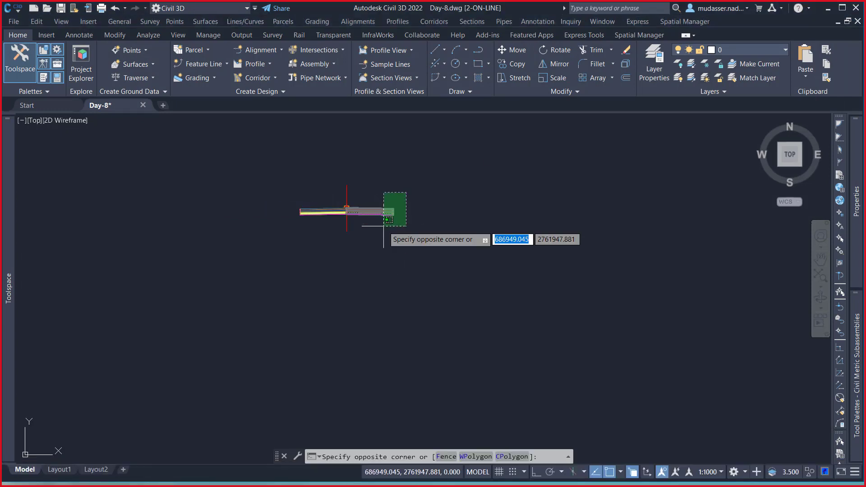
pyautogui.click(384, 227)
pyautogui.press('Delete')
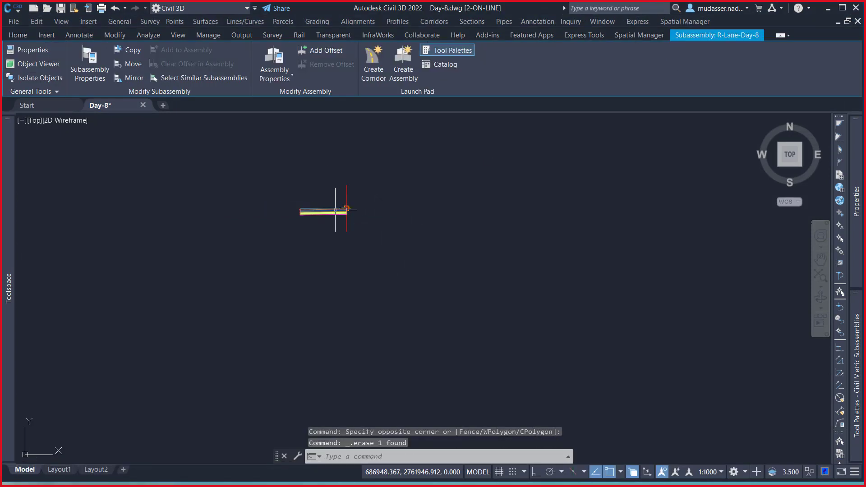
pyautogui.click(347, 198)
pyautogui.click(299, 243)
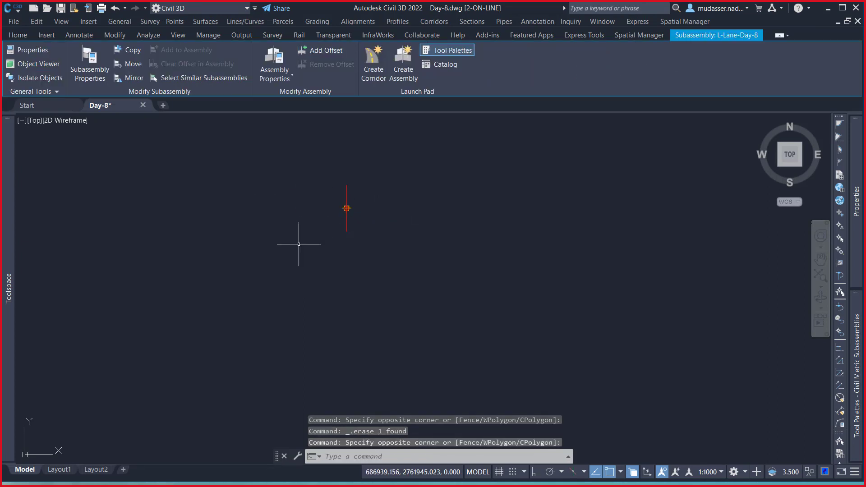
pyautogui.press('Escape')
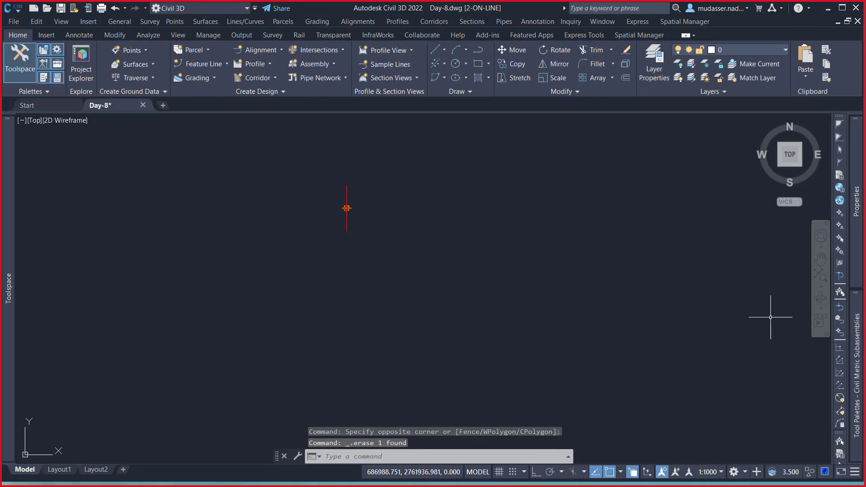
# Create a new palette among the Civil Metric Subassemblies tool palettes and name it with the author's first name
pyautogui.moveTo(863, 321)
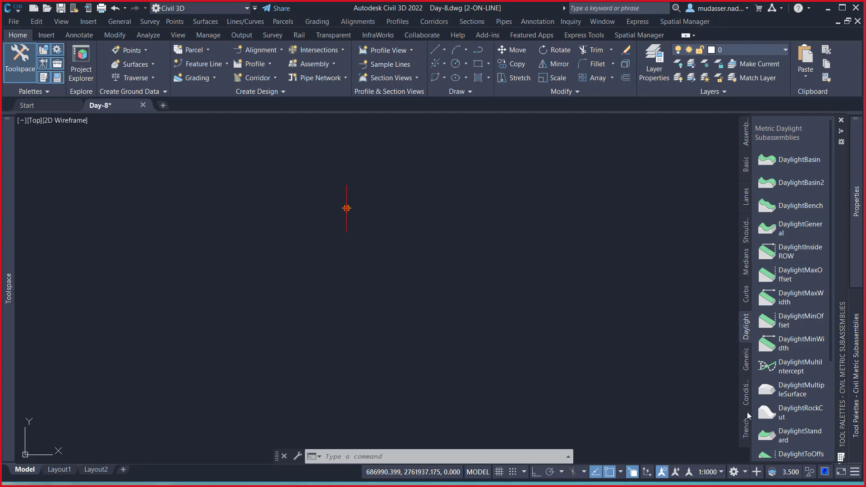
pyautogui.rightClick(745, 427)
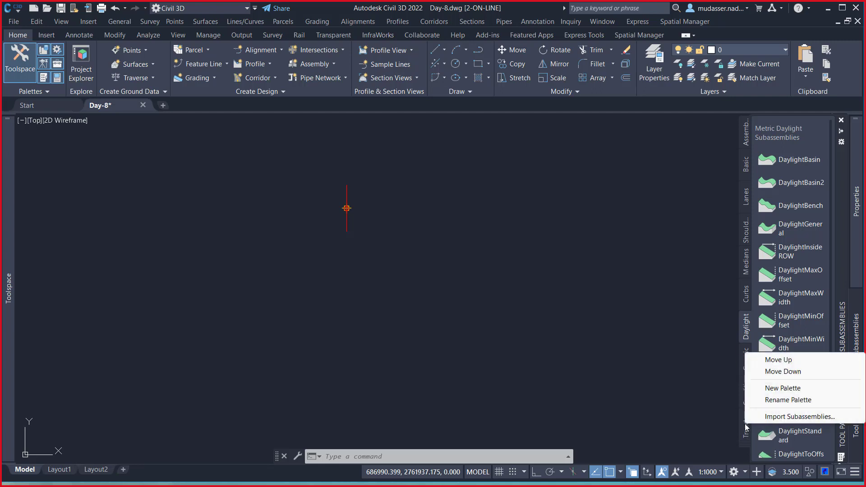
pyautogui.click(782, 388)
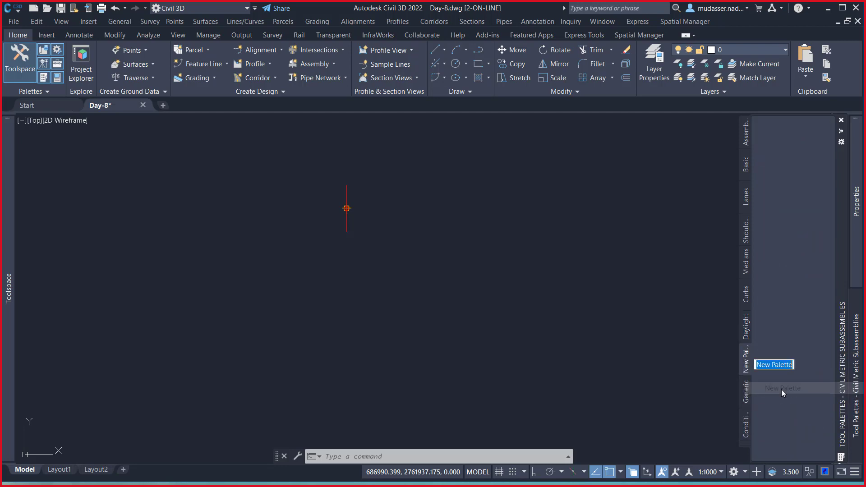
pyautogui.write('Mu')
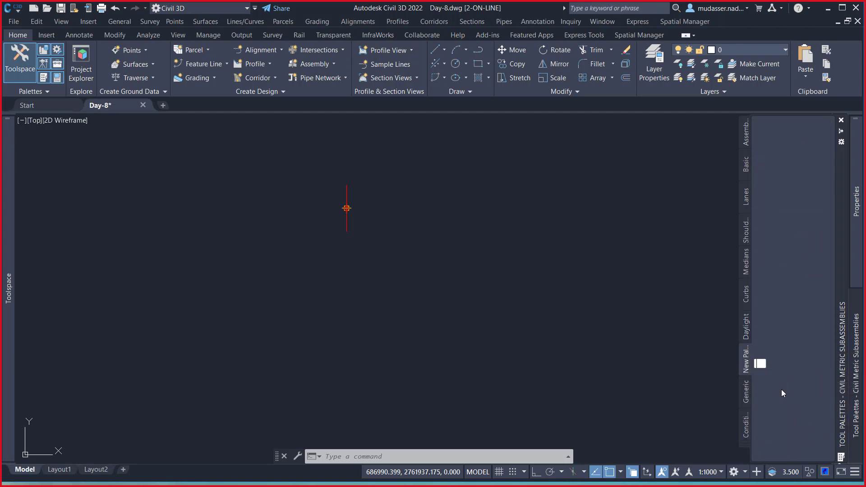
pyautogui.write('dass')
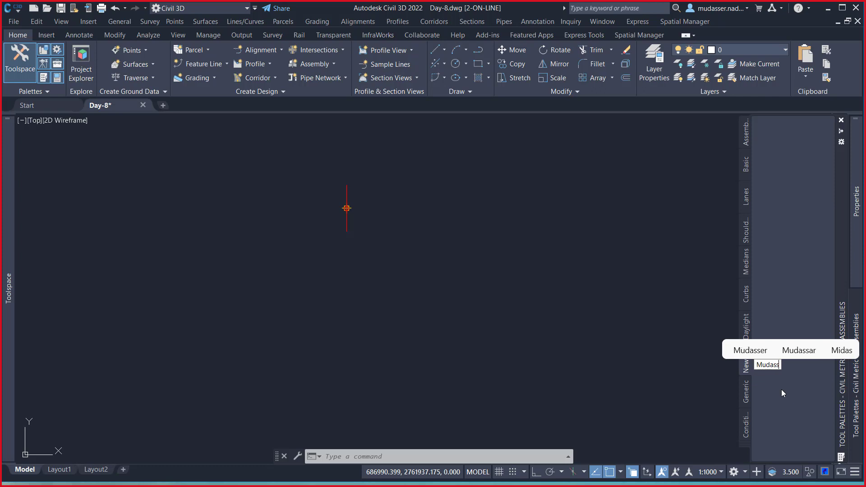
pyautogui.write('ar')
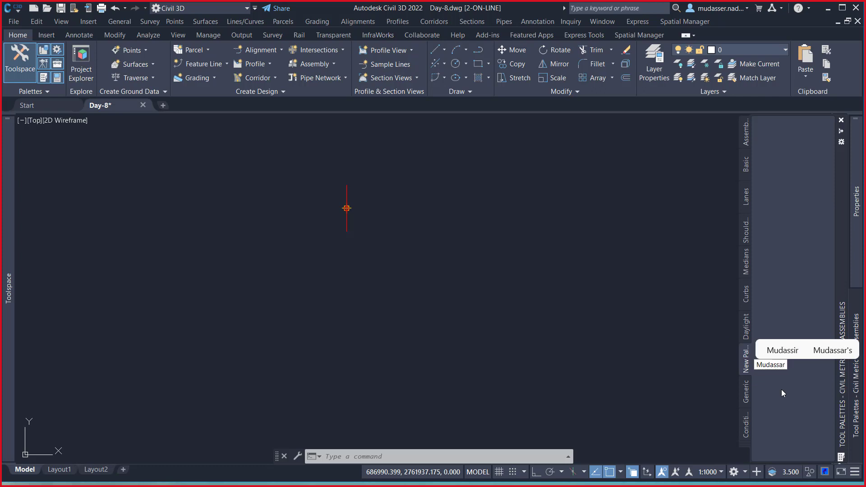
pyautogui.press('Return')
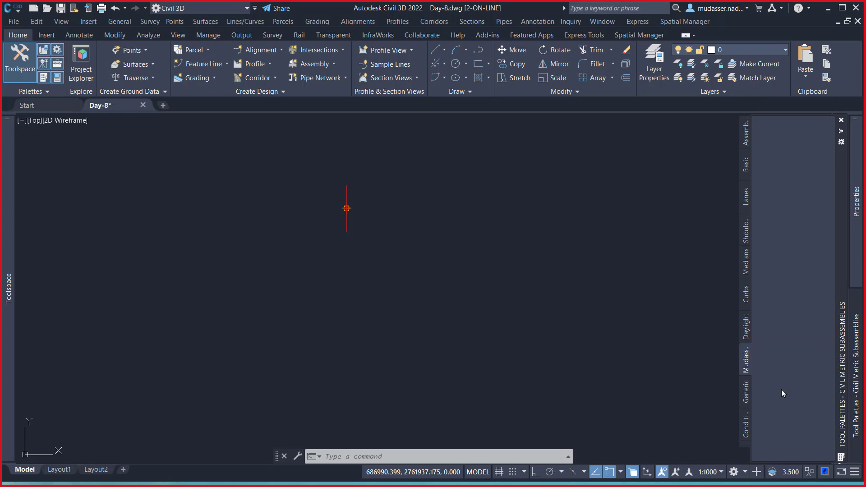
# Import Day_8_Typical.pkt from D:\Fursan\PAK-ONLINE -LECTURE\1-Work\Day-8 into the new tool palette and refresh the imported tool's image
pyautogui.rightClick(745, 366)
pyautogui.rightClick(784, 350)
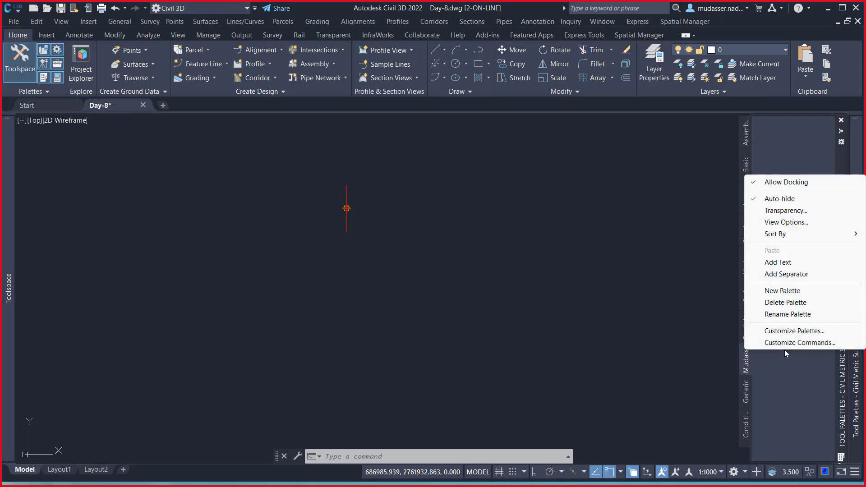
pyautogui.rightClick(746, 366)
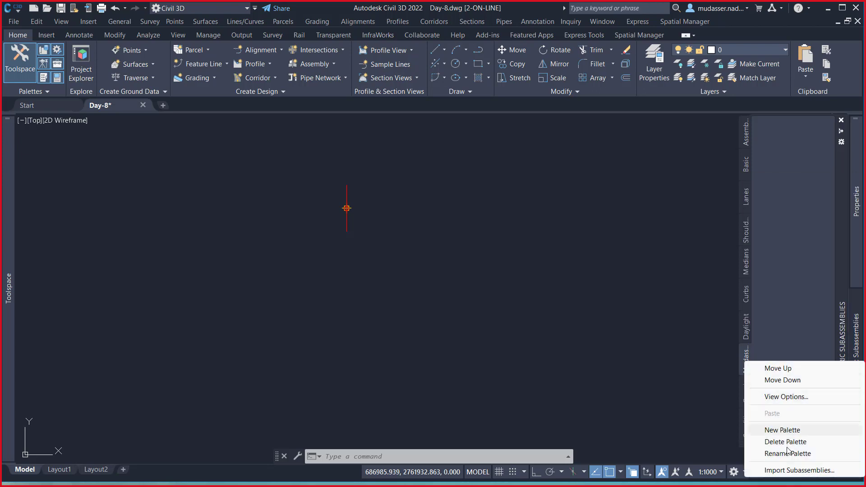
pyautogui.click(796, 471)
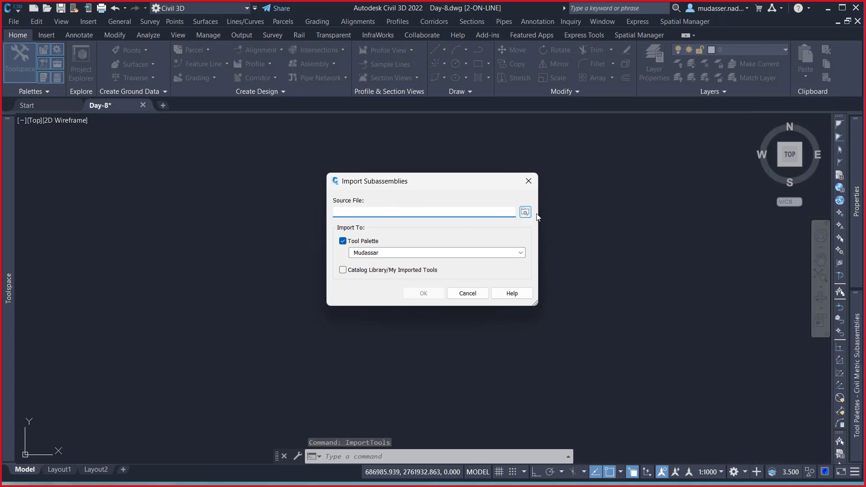
pyautogui.click(525, 212)
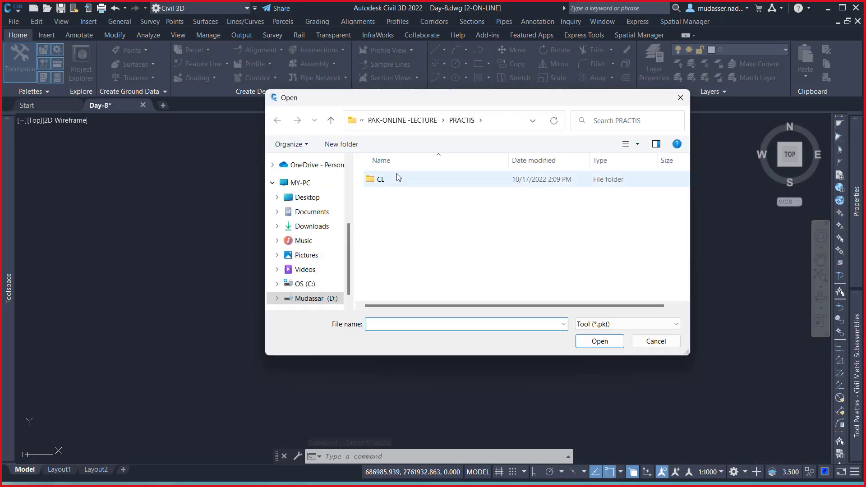
pyautogui.click(310, 298)
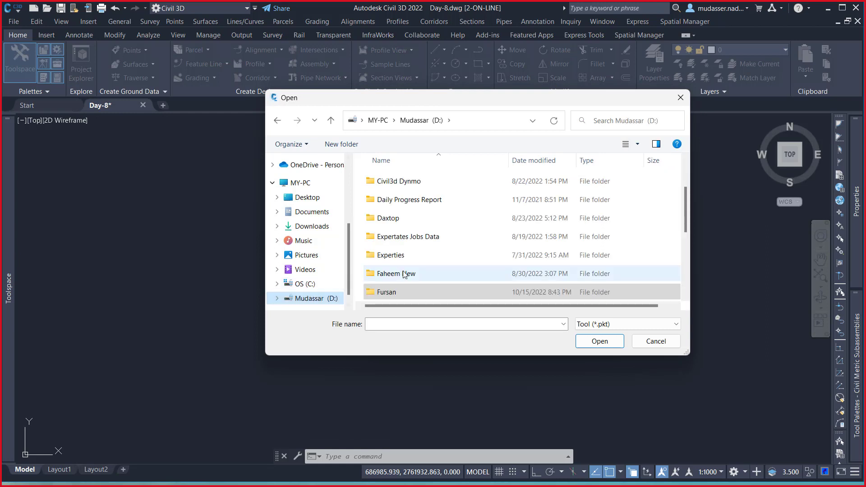
pyautogui.doubleClick(392, 294)
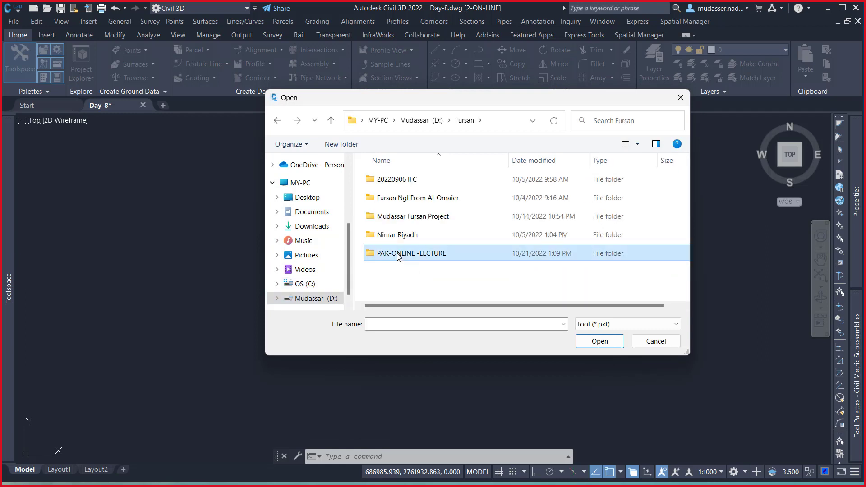
pyautogui.doubleClick(398, 254)
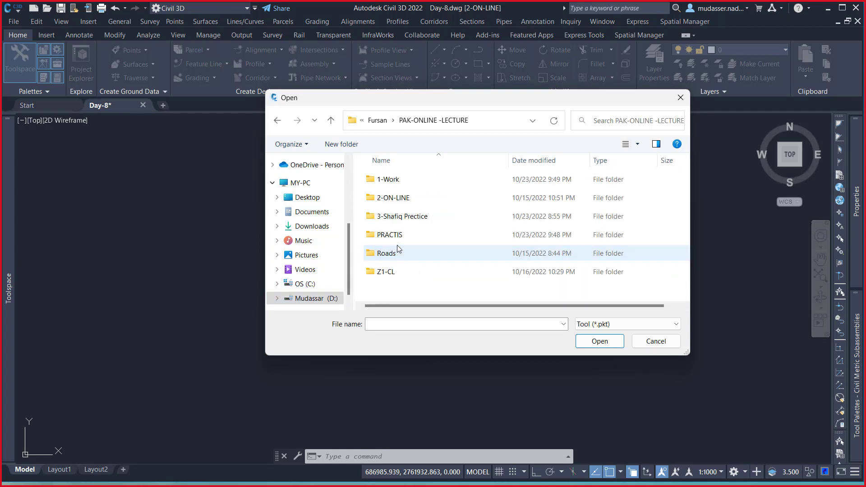
pyautogui.doubleClick(388, 184)
pyautogui.doubleClick(389, 217)
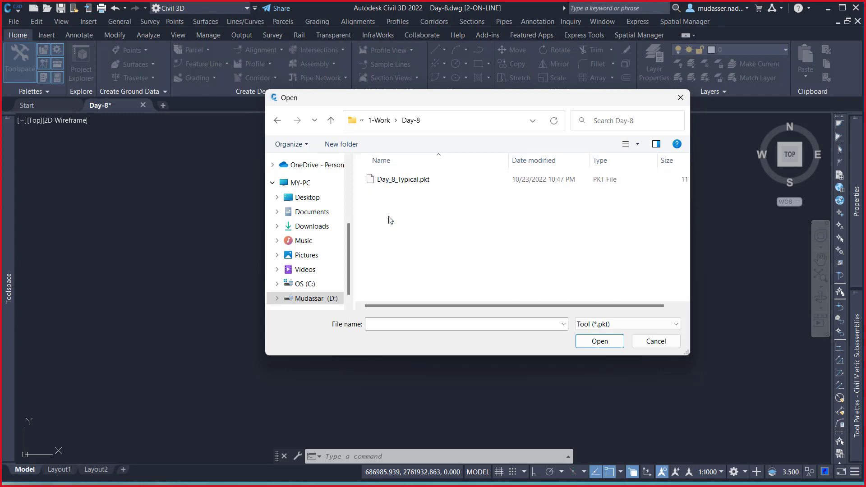
pyautogui.click(402, 182)
pyautogui.click(600, 342)
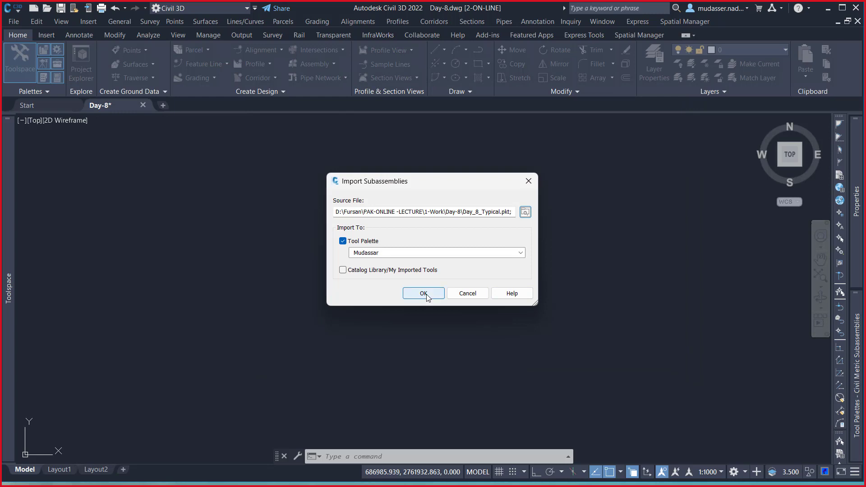
pyautogui.click(424, 294)
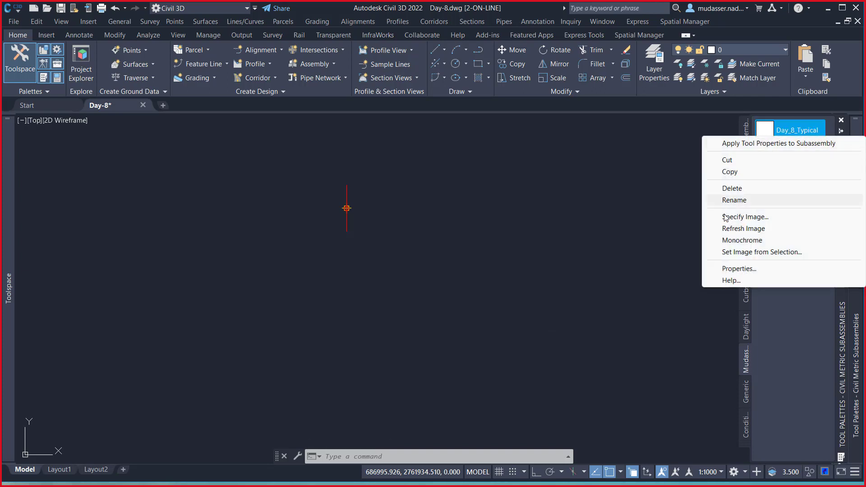
pyautogui.click(749, 229)
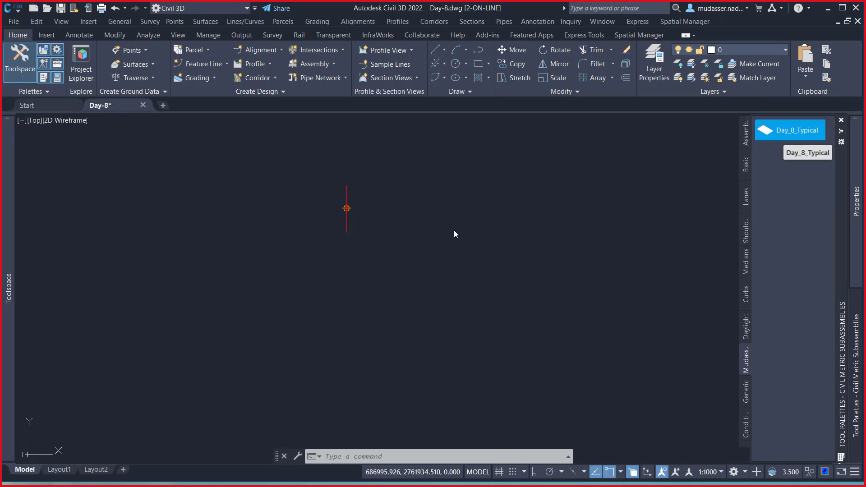
# Attach the Day_8_Typical subassembly to the assembly's marker point and check its properties
pyautogui.click(779, 129)
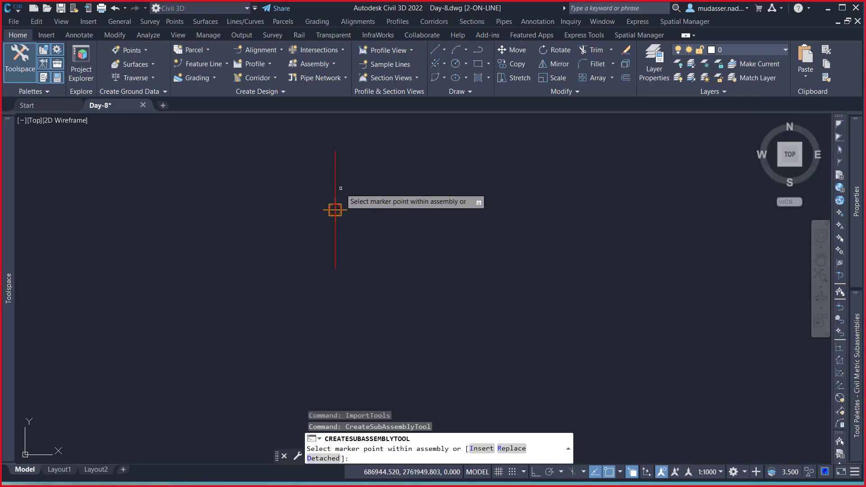
pyautogui.scroll(4, 346, 212)
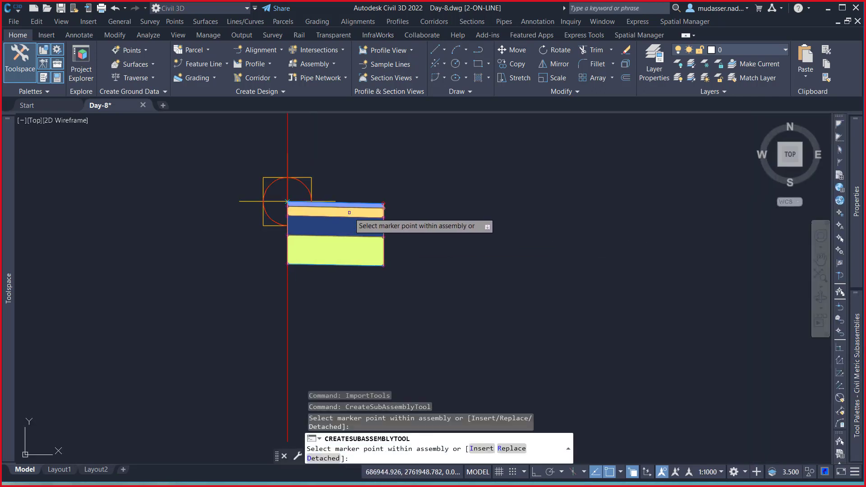
pyautogui.scroll(2, 349, 212)
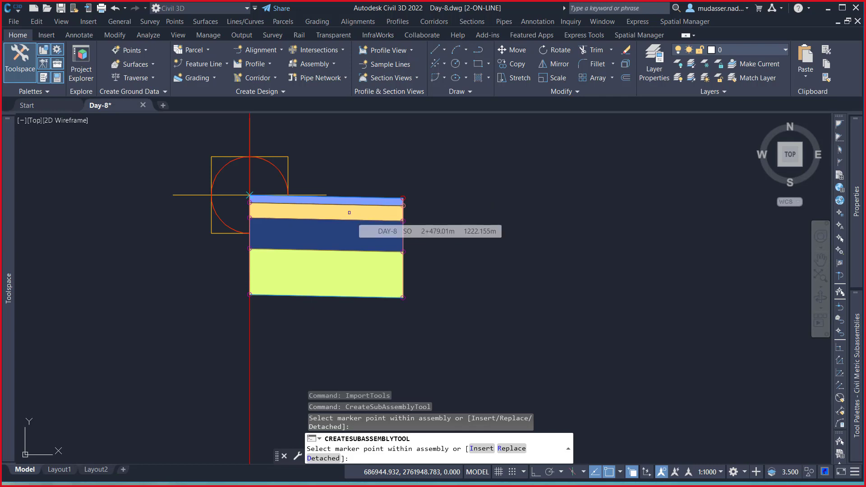
pyautogui.press('Escape')
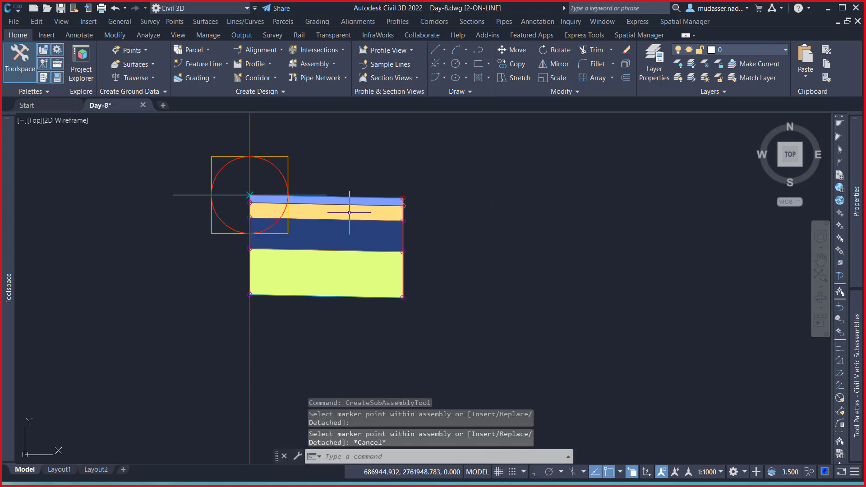
pyautogui.click(349, 213)
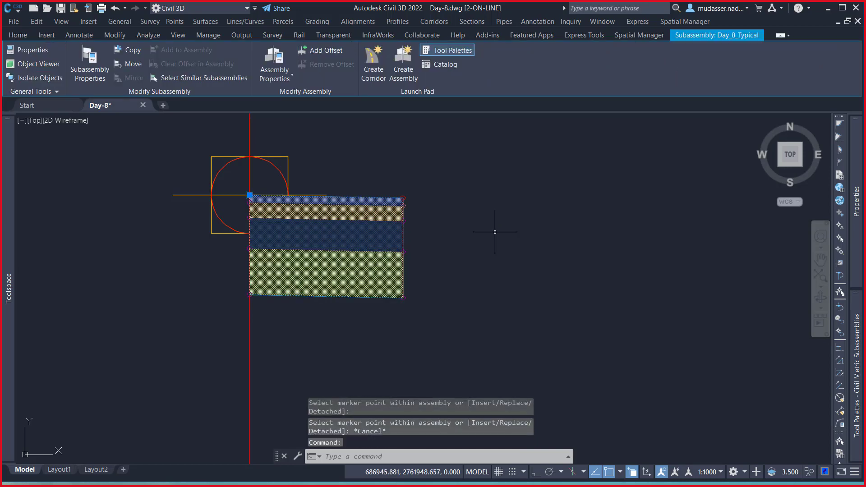
pyautogui.moveTo(857, 214)
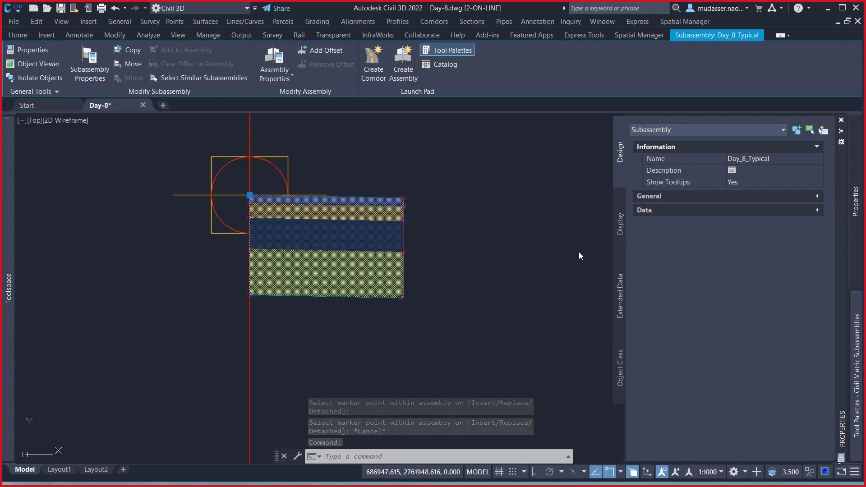
pyautogui.press('Escape')
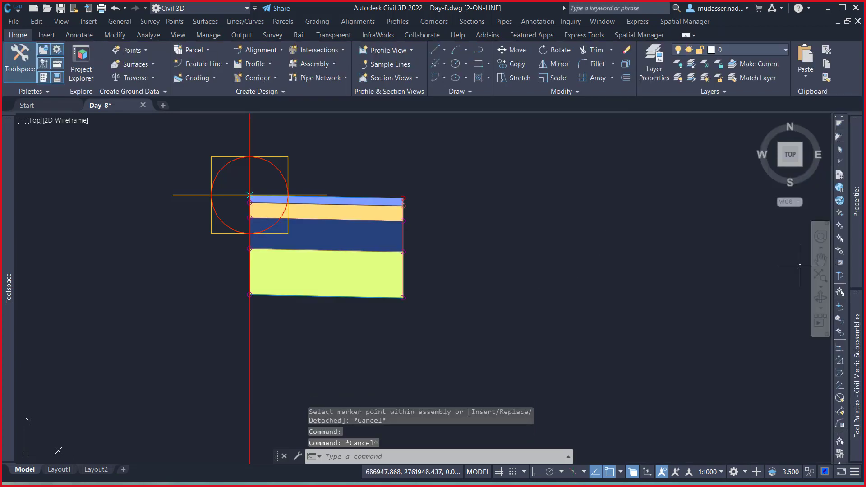
# Attach a LaneSuperelevationAOR subassembly from the Lanes palette to the left side of the assembly
pyautogui.moveTo(856, 321)
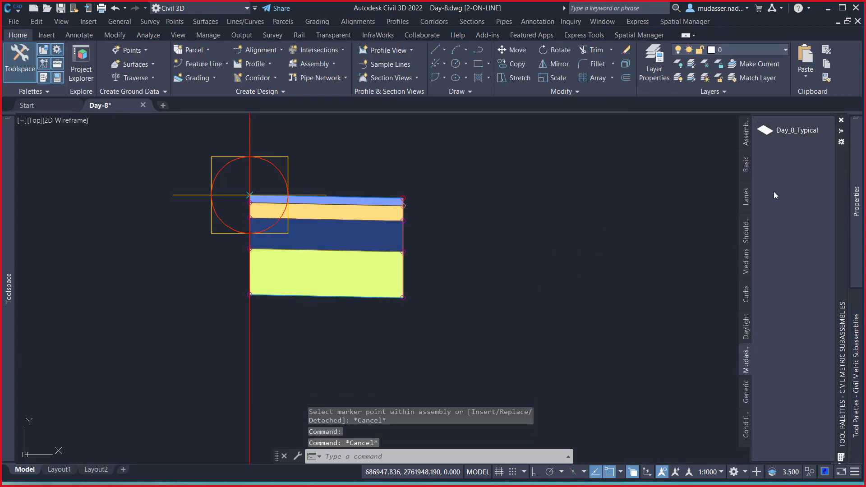
pyautogui.click(747, 194)
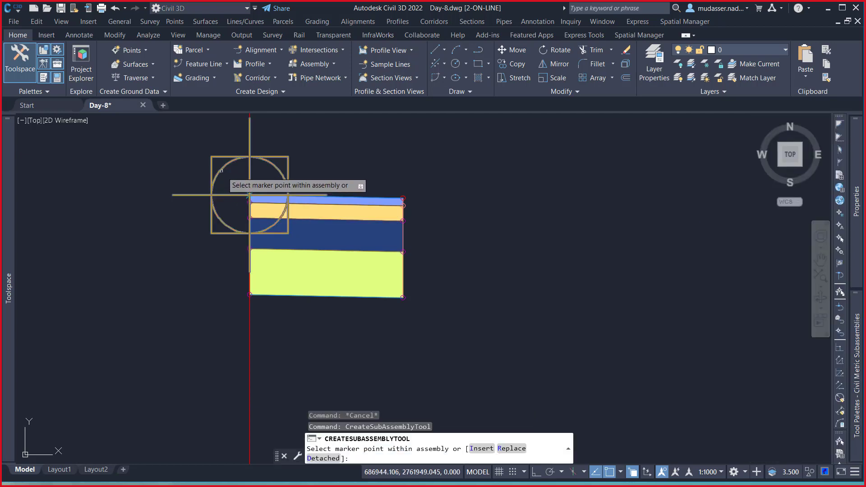
pyautogui.click(250, 194)
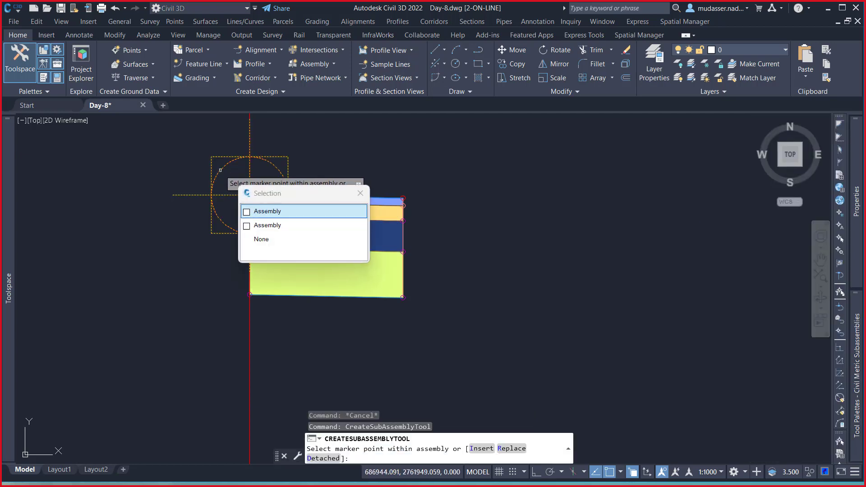
pyautogui.click(277, 212)
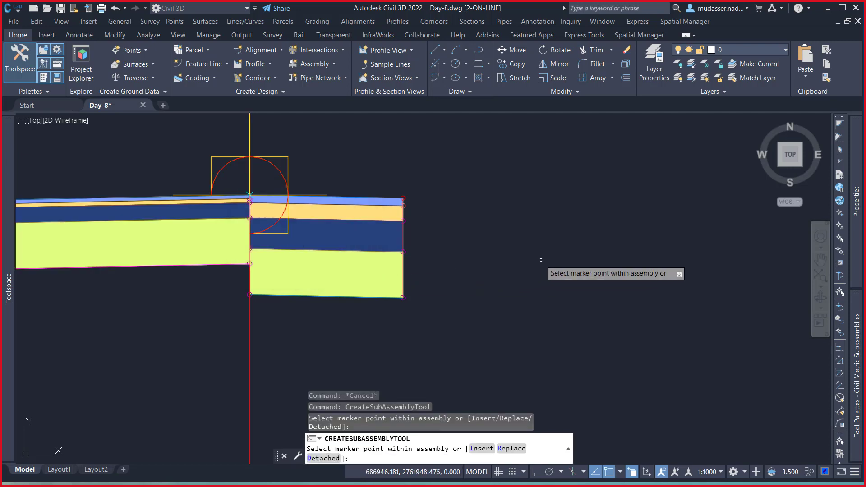
pyautogui.press('Escape')
# Set Potential Pivot to No for the left LaneSuperelevationAOR lane
pyautogui.scroll(-3, 631, 214)
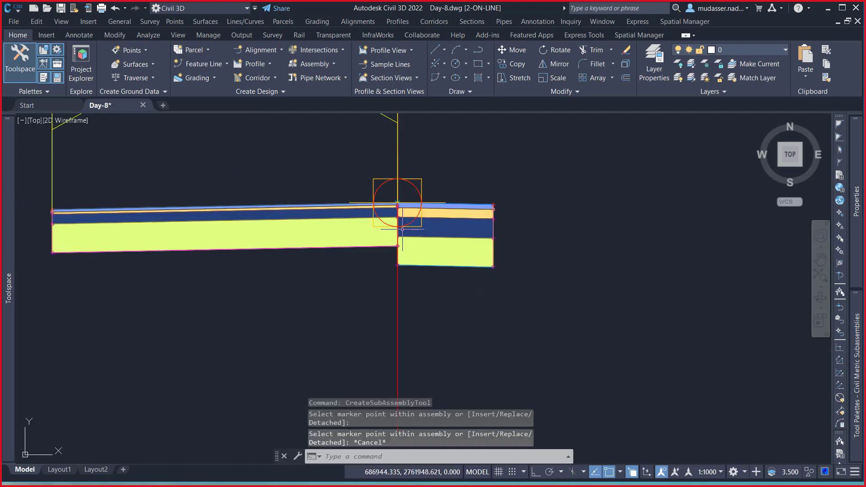
pyautogui.click(368, 239)
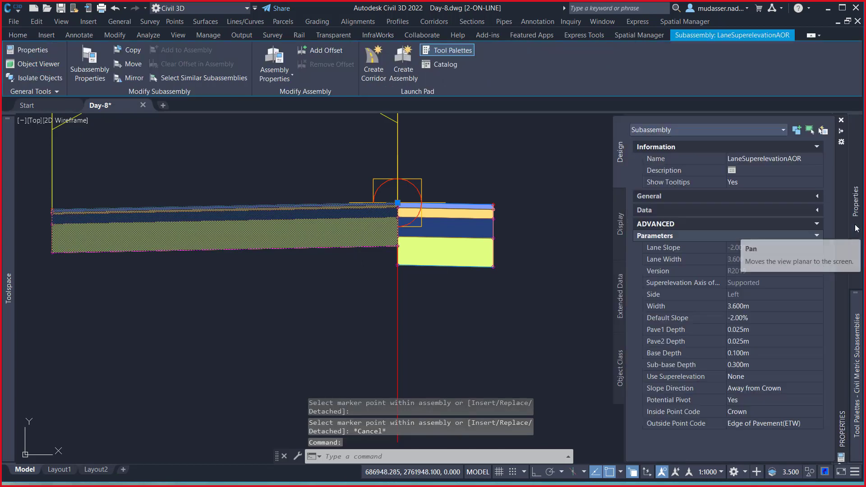
pyautogui.click(760, 403)
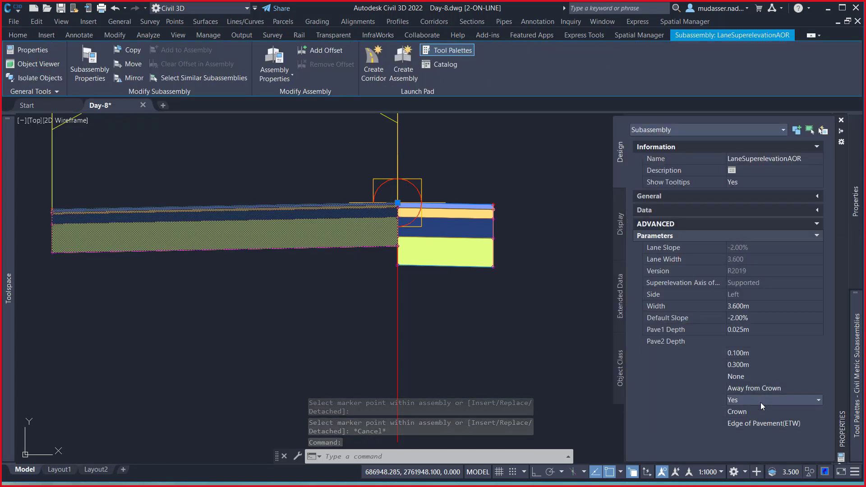
pyautogui.click(757, 404)
pyautogui.click(735, 421)
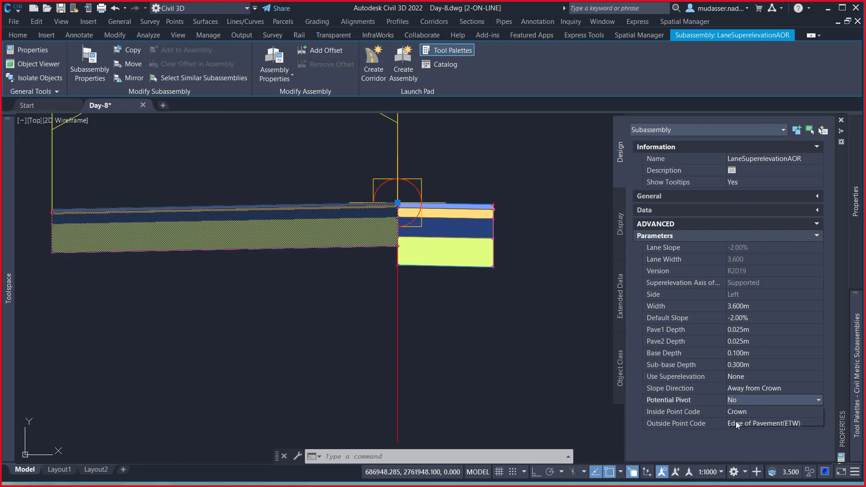
pyautogui.press('Escape')
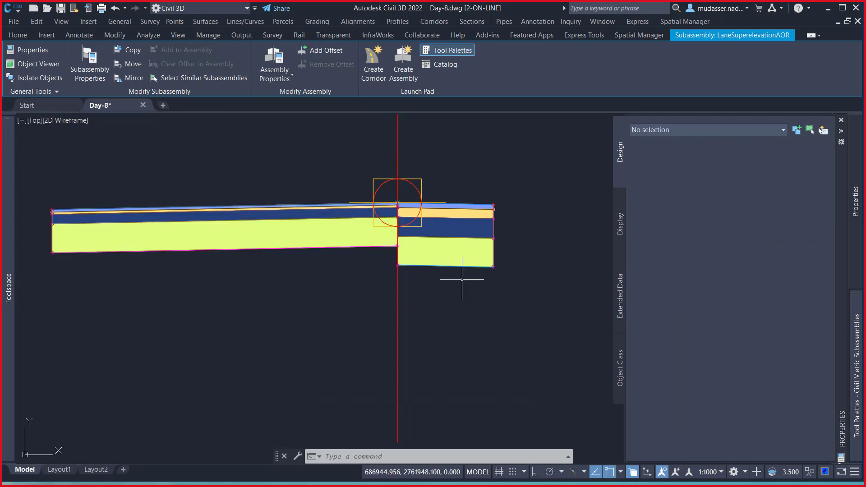
# Examine the properties of the Day_8_Typical subassembly on the right side for editable parameters
pyautogui.click(454, 247)
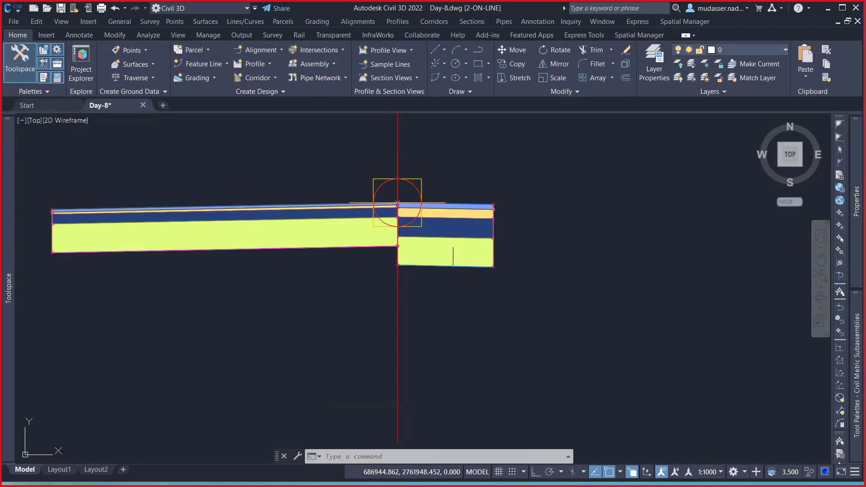
pyautogui.click(491, 235)
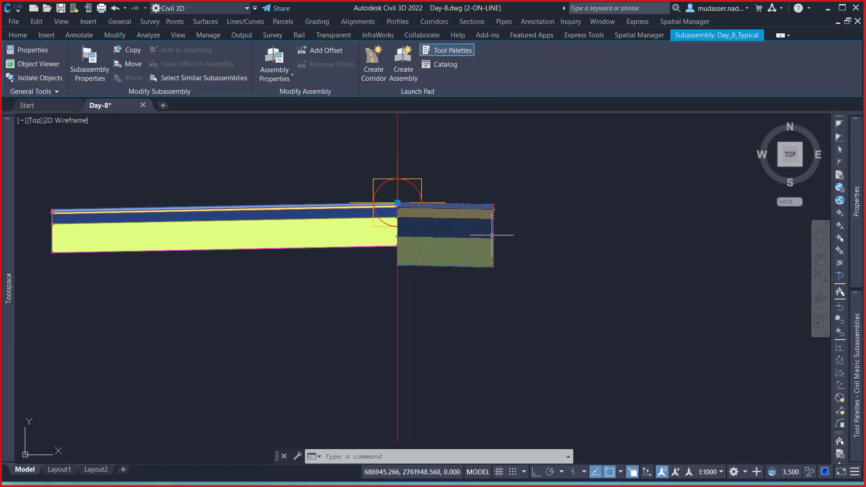
pyautogui.moveTo(861, 239)
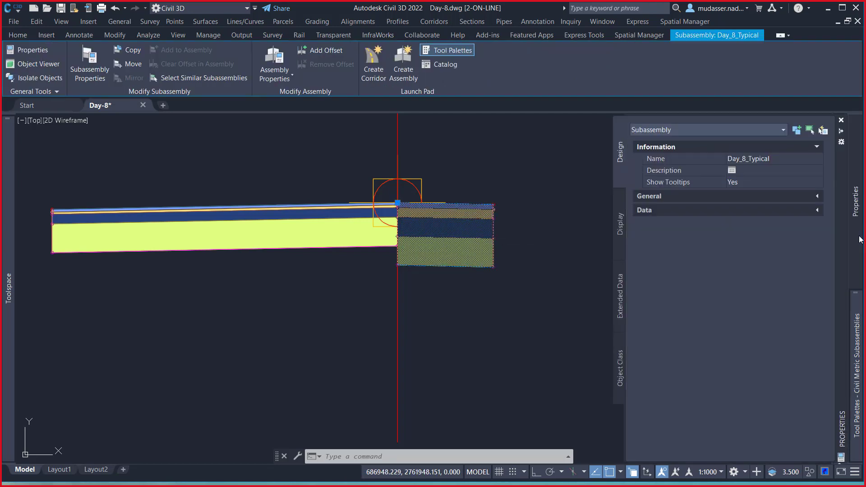
pyautogui.press('Escape')
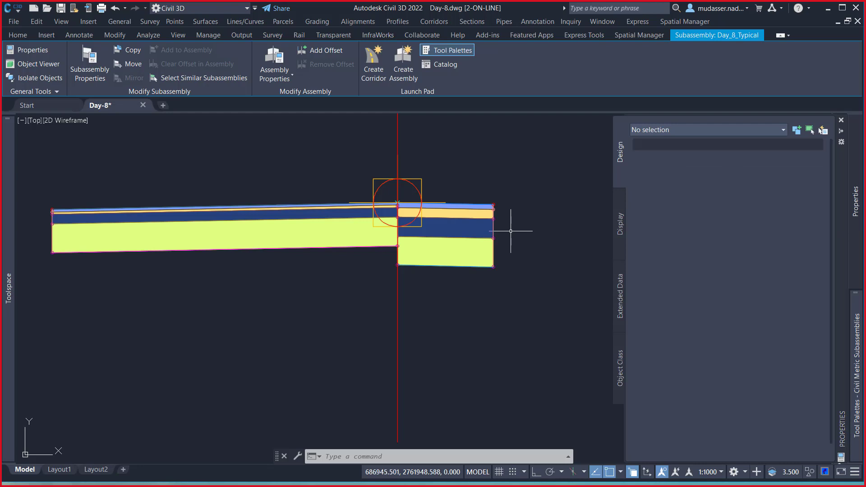
pyautogui.click(488, 217)
pyautogui.moveTo(857, 217)
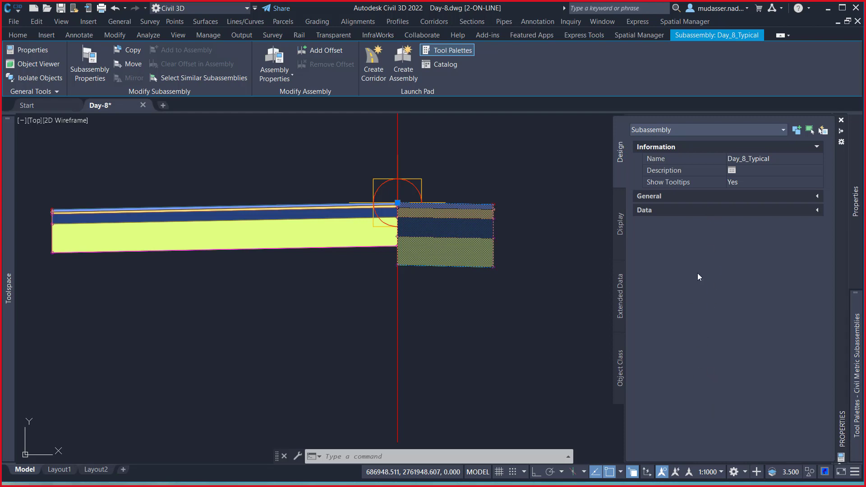
pyautogui.press('Escape')
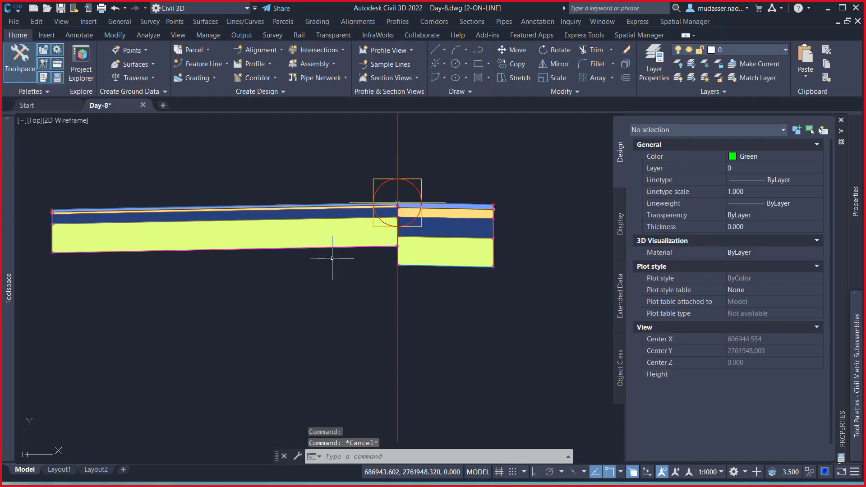
# Set the left LaneSuperelevationAOR lane's Pave1 Depth to 0.05 m and its Pave2 Depth to 0.075 m
pyautogui.click(329, 248)
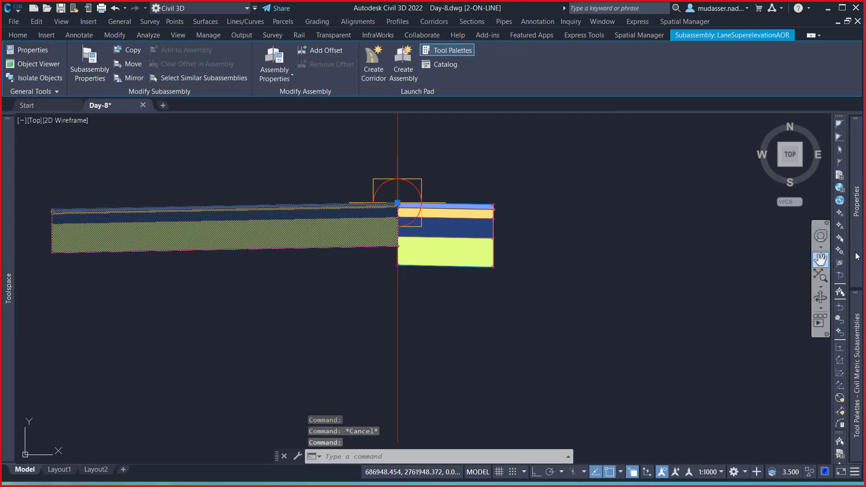
pyautogui.moveTo(857, 256)
pyautogui.click(756, 330)
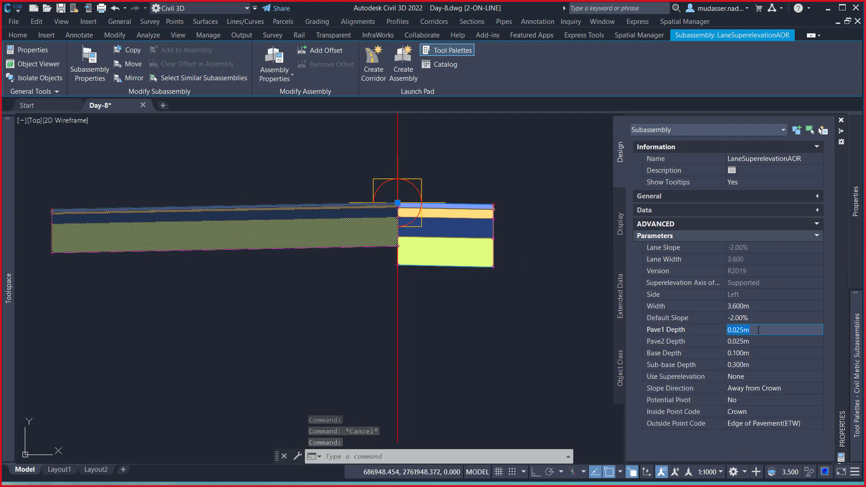
pyautogui.write('.05')
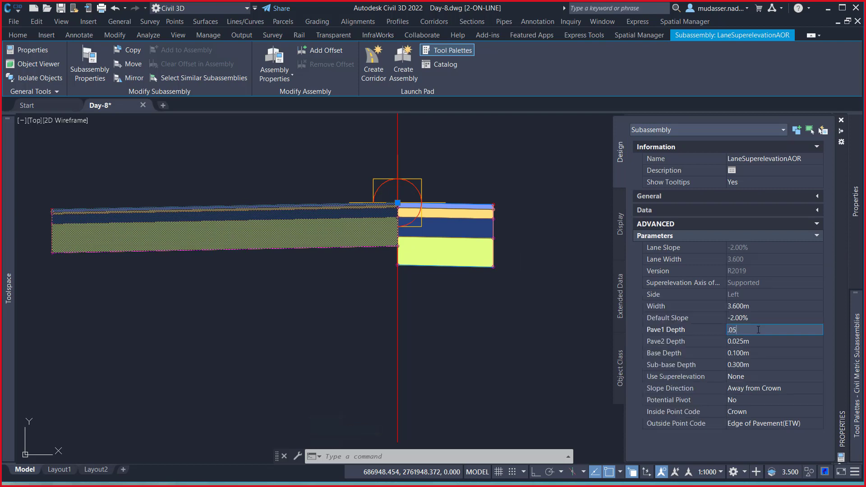
pyautogui.click(755, 341)
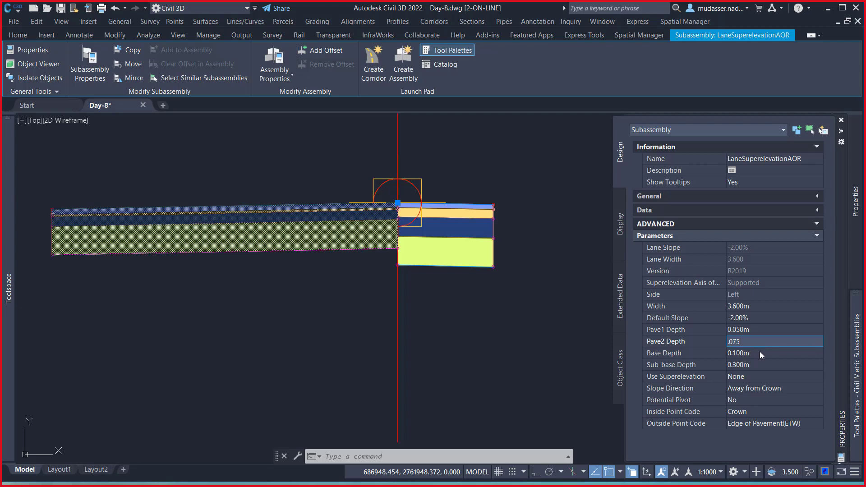
pyautogui.press('Return')
# Set the Base Depth of the left LaneSuperelevationAOR lane to 0.2 m
pyautogui.click(760, 353)
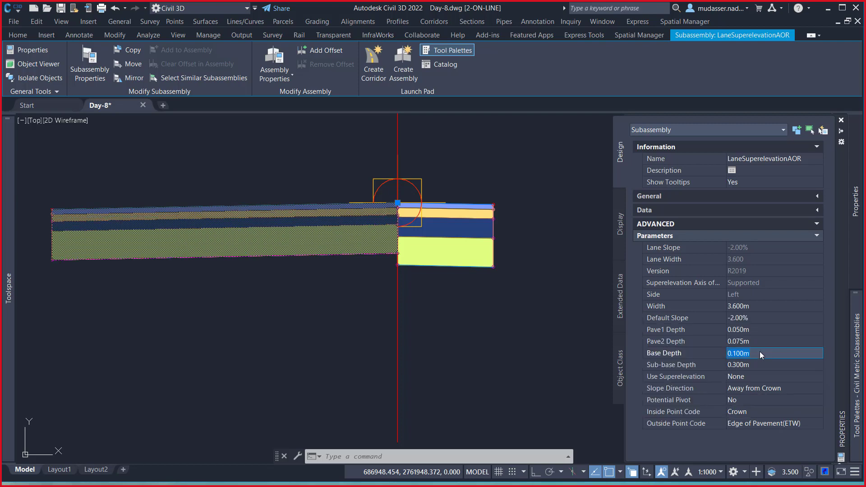
pyautogui.write('.2')
pyautogui.click(750, 364)
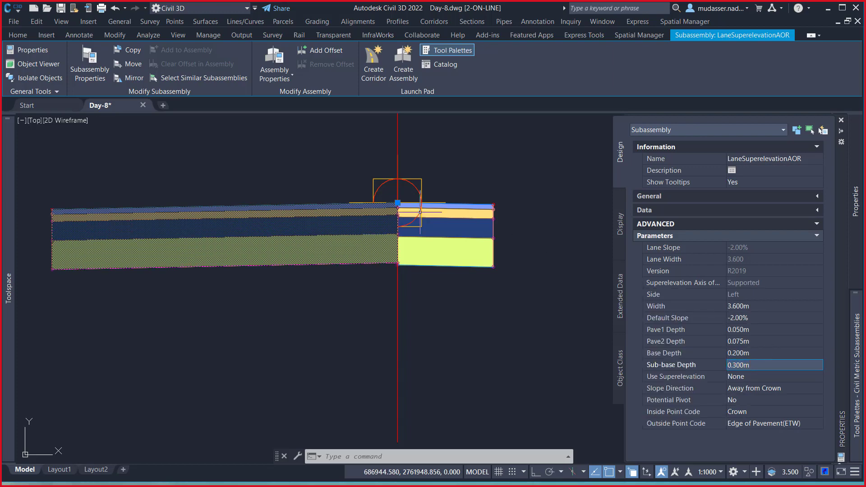
# Compare the layer boundaries of both lanes at the centerline and set the left lane's Pave2 Depth to 0.1 m
pyautogui.scroll(5, 406, 254)
pyautogui.scroll(-5, 397, 316)
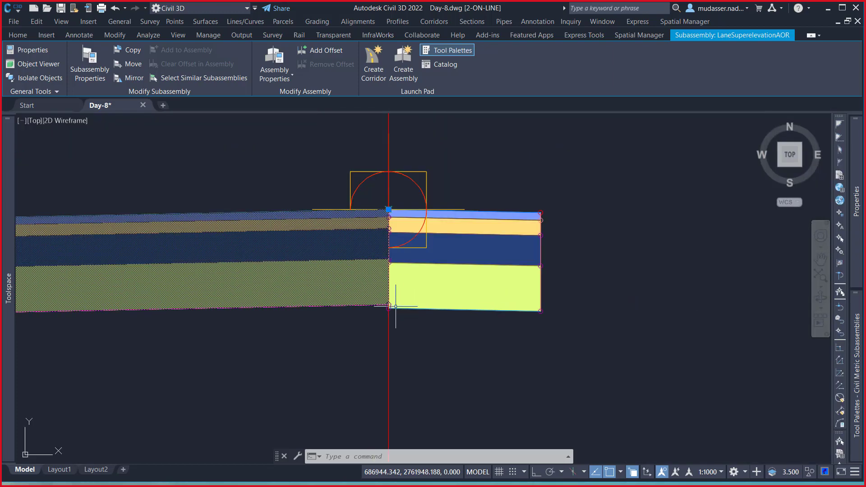
pyautogui.scroll(5, 384, 245)
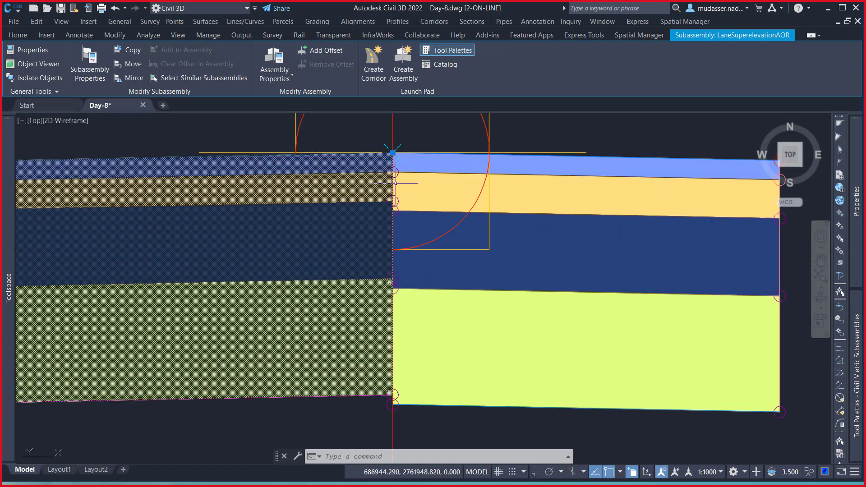
pyautogui.scroll(3, 385, 199)
pyautogui.scroll(-3, 381, 208)
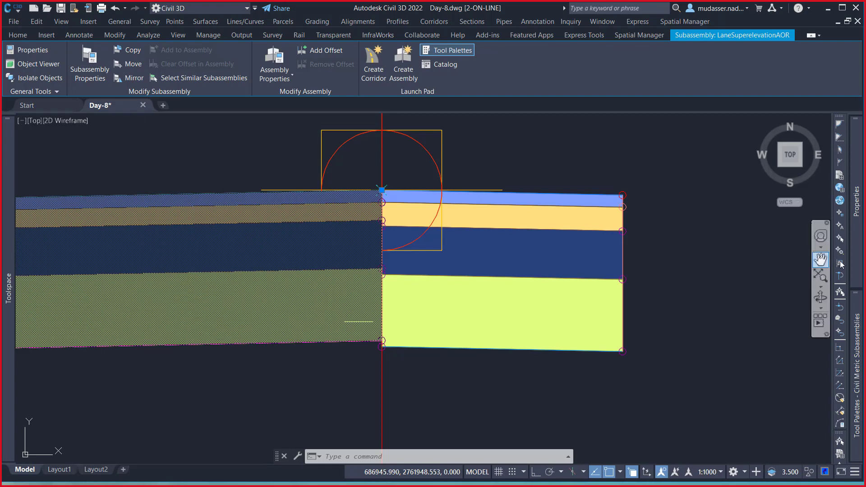
pyautogui.moveTo(855, 259)
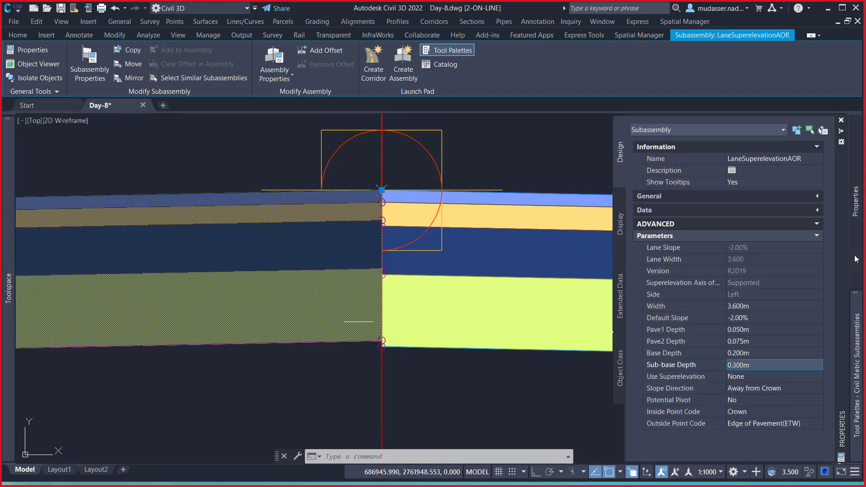
pyautogui.click(754, 330)
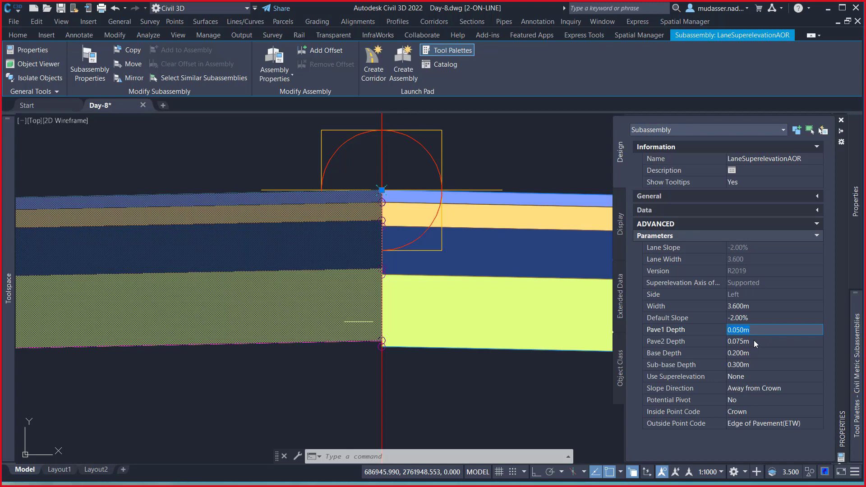
pyautogui.click(754, 341)
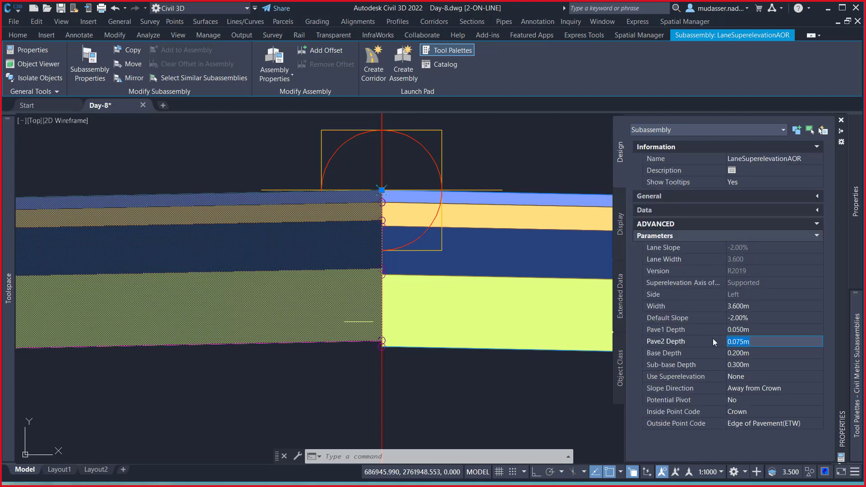
pyautogui.write('0.1')
pyautogui.press('Tab')
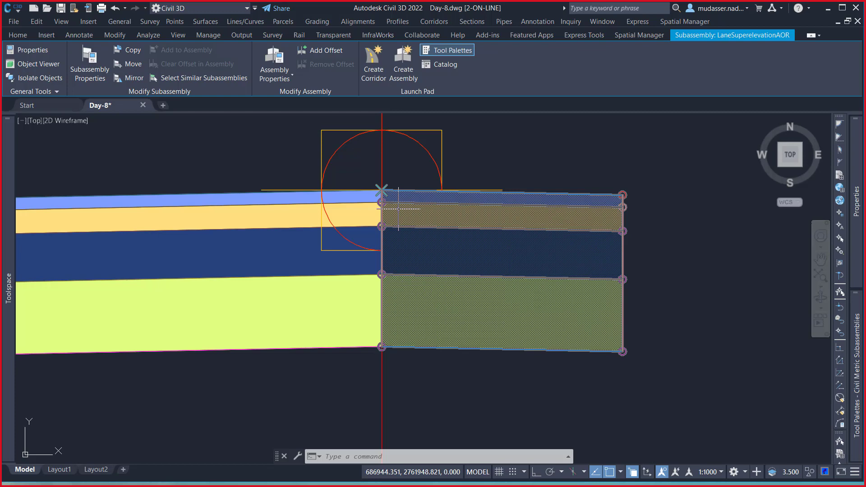
pyautogui.press('Escape')
# Compare the point codes at the outer top edges of the Day_8_Typical and LaneSuperelevationAOR subassemblies
pyautogui.scroll(-6, 514, 194)
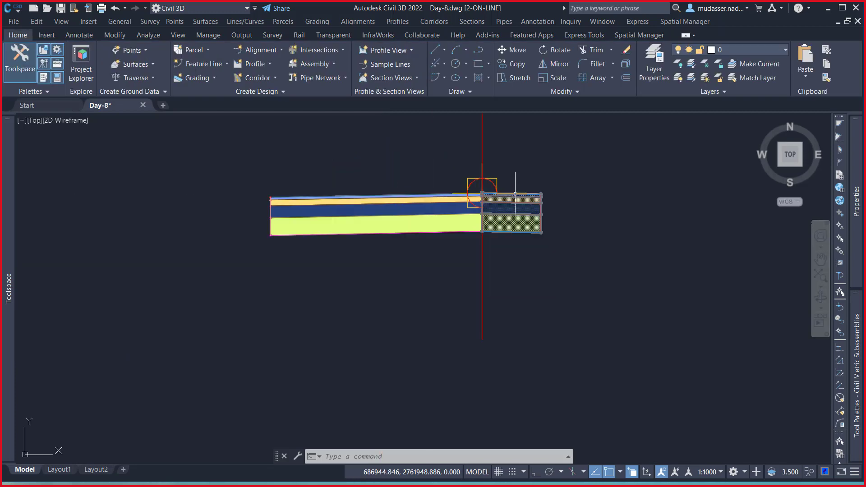
pyautogui.scroll(6, 518, 193)
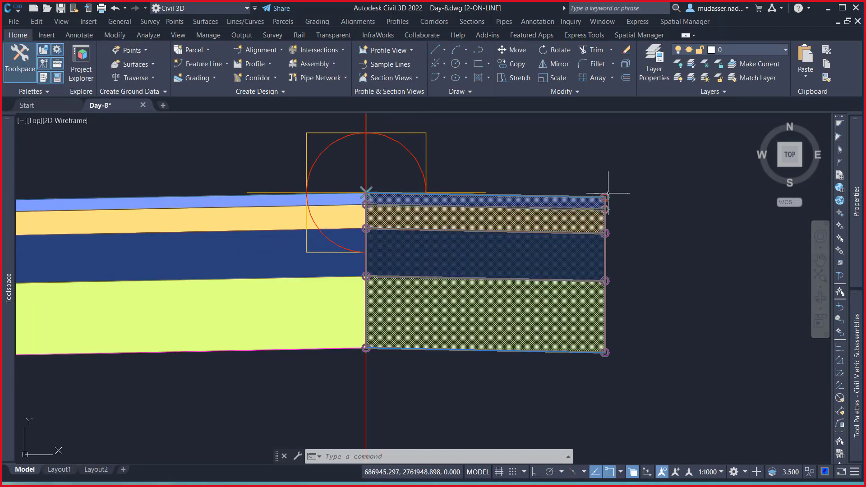
pyautogui.moveTo(608, 193)
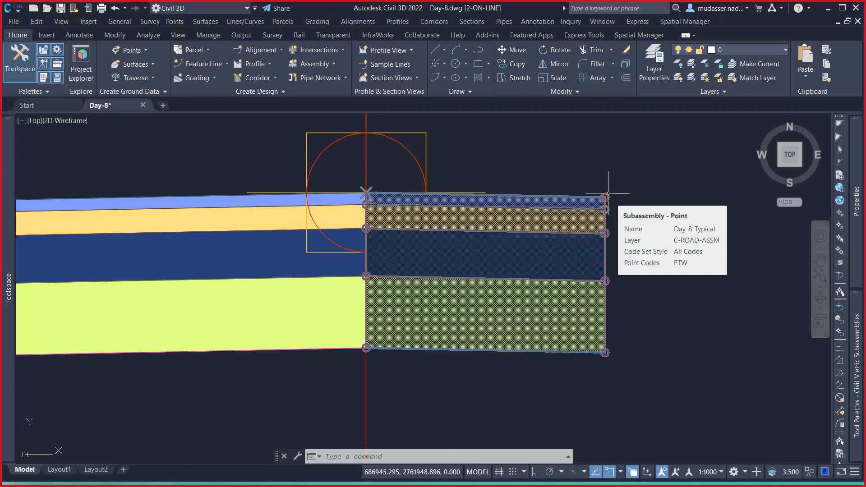
pyautogui.scroll(-6, 631, 187)
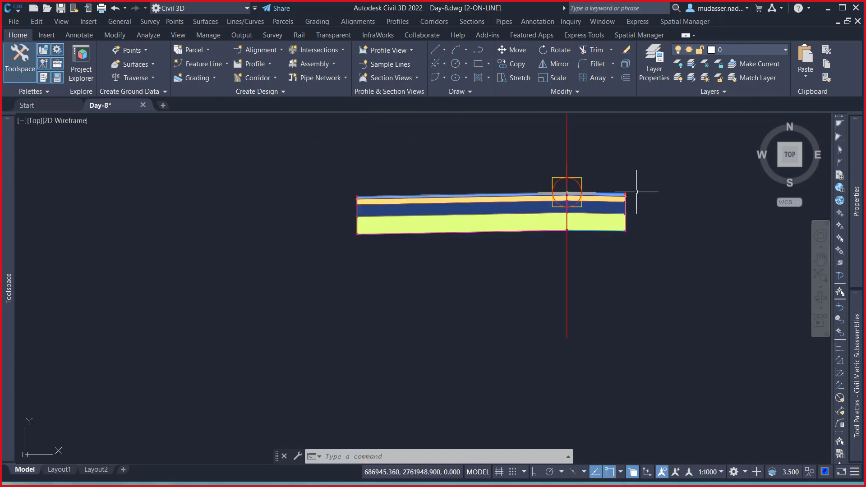
pyautogui.scroll(6, 341, 197)
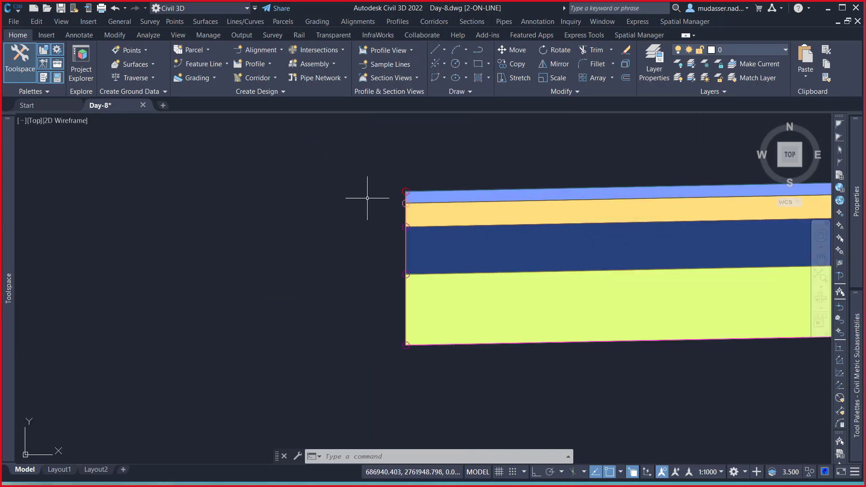
pyautogui.moveTo(404, 187)
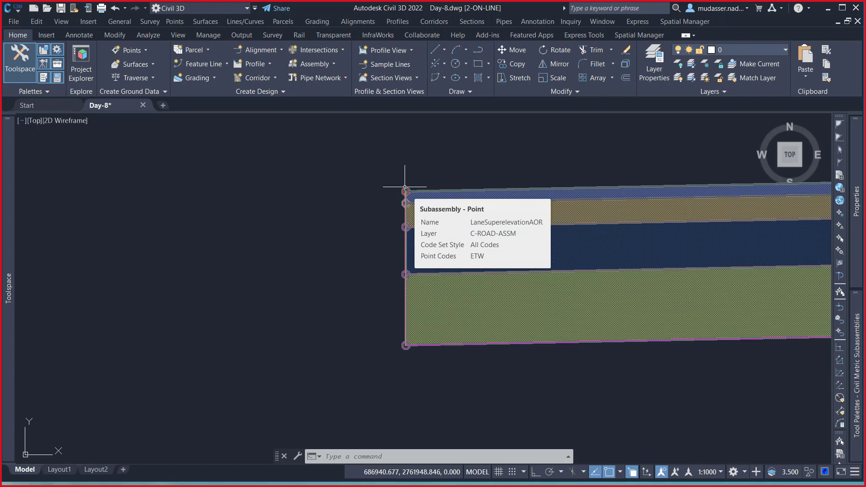
# Compare the point codes at the outer edge beneath the first pavement layer on the right and left subassemblies
pyautogui.scroll(-6, 298, 197)
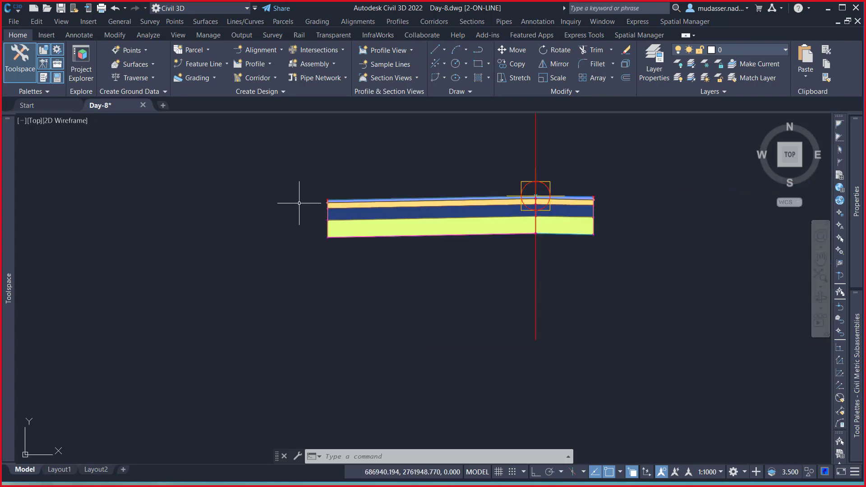
pyautogui.scroll(6, 607, 214)
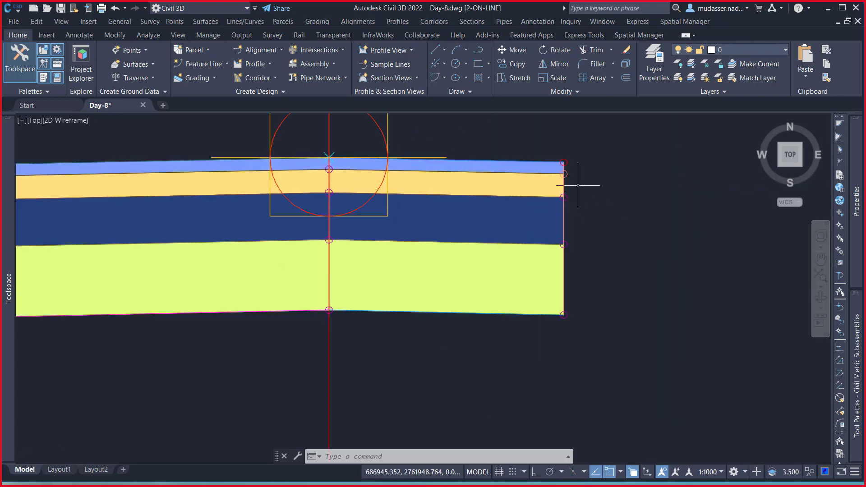
pyautogui.click(560, 162)
pyautogui.moveTo(561, 162)
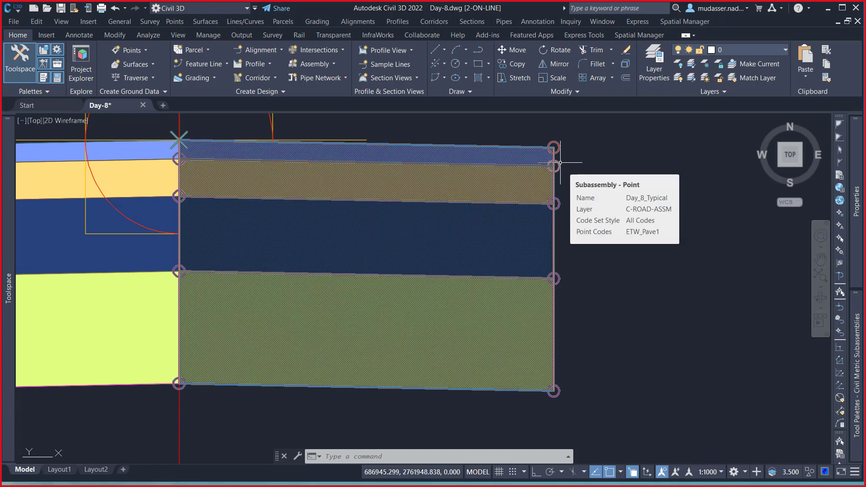
pyautogui.press('Escape')
pyautogui.scroll(-8, 610, 170)
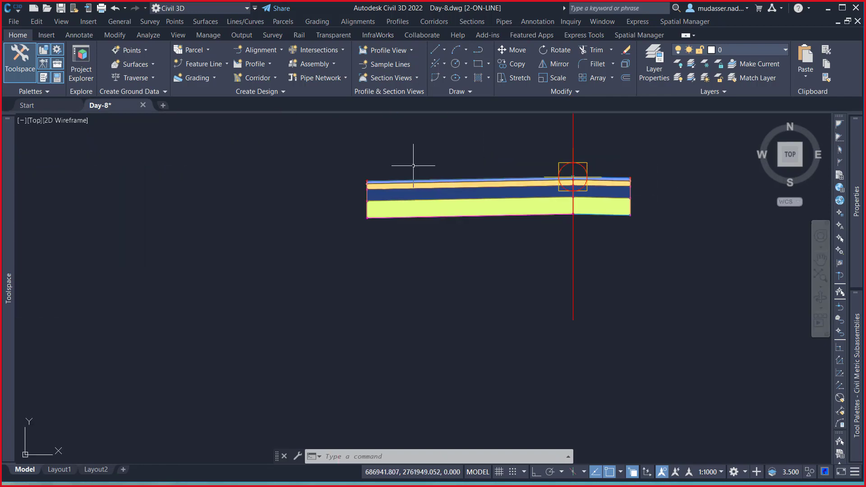
pyautogui.scroll(6, 357, 180)
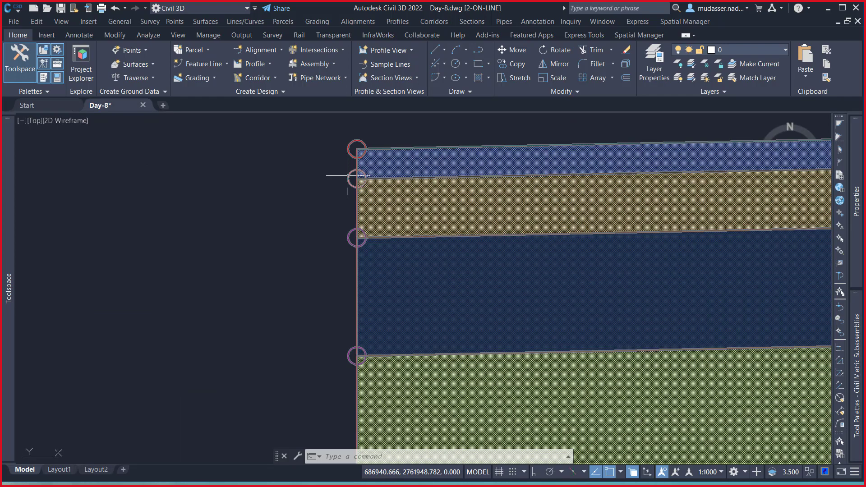
pyautogui.moveTo(347, 176)
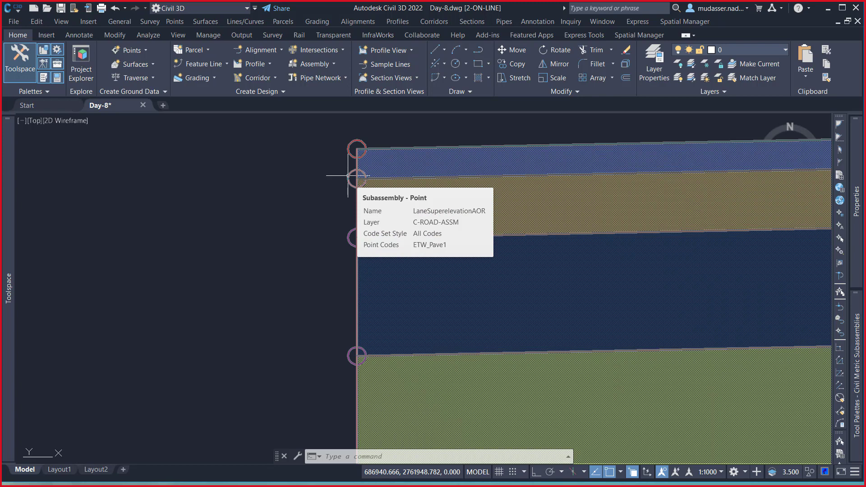
# Inspect the outer edge points beneath the second pavement layer on the left lane and on Day_8_Typical
pyautogui.scroll(-6, 339, 145)
pyautogui.scroll(6, 339, 154)
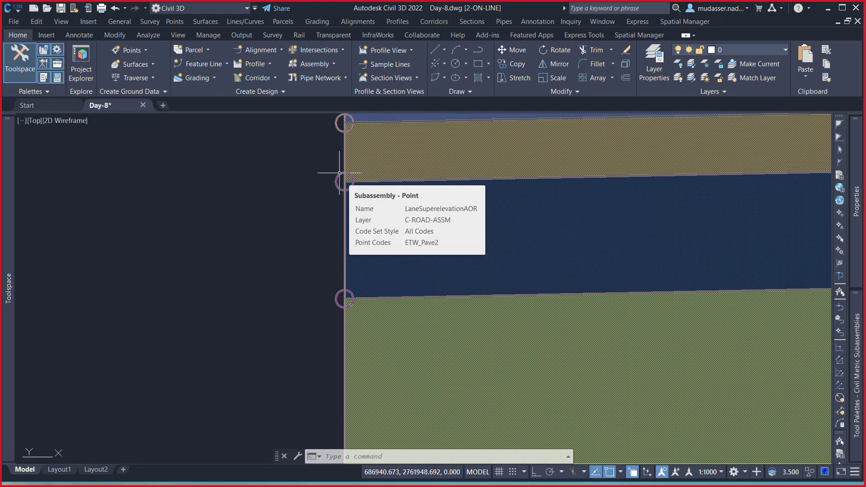
pyautogui.scroll(-8, 265, 193)
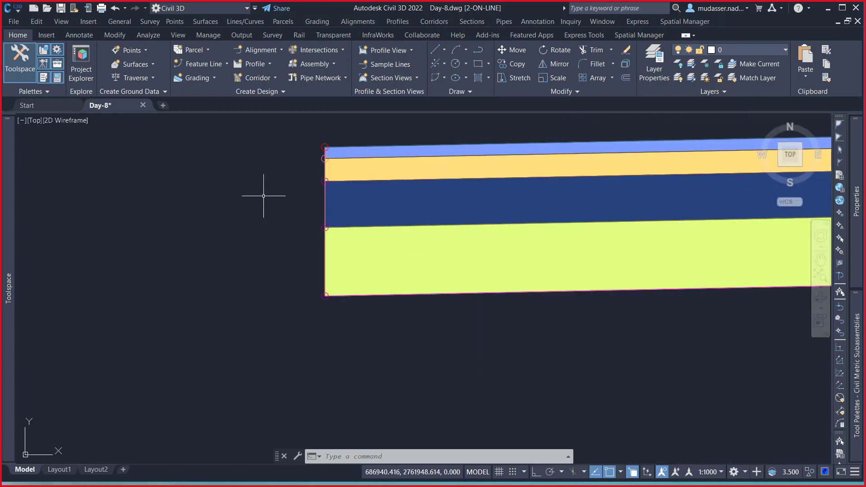
pyautogui.scroll(3, 697, 187)
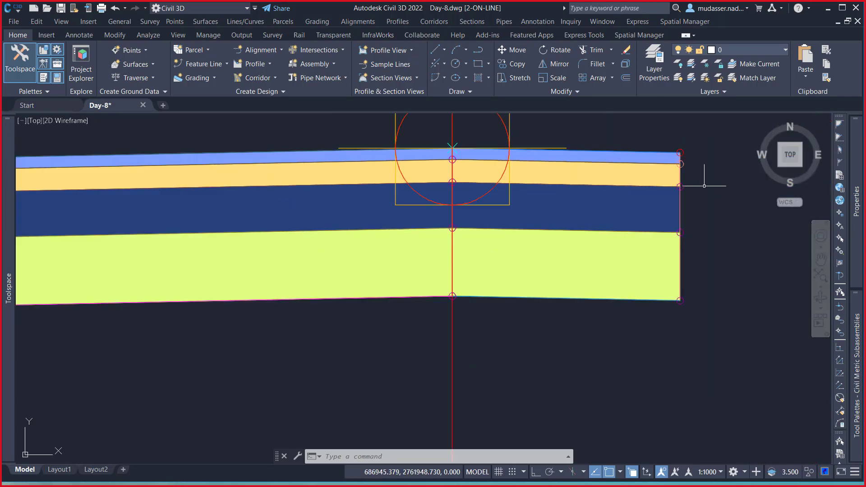
pyautogui.scroll(5, 688, 187)
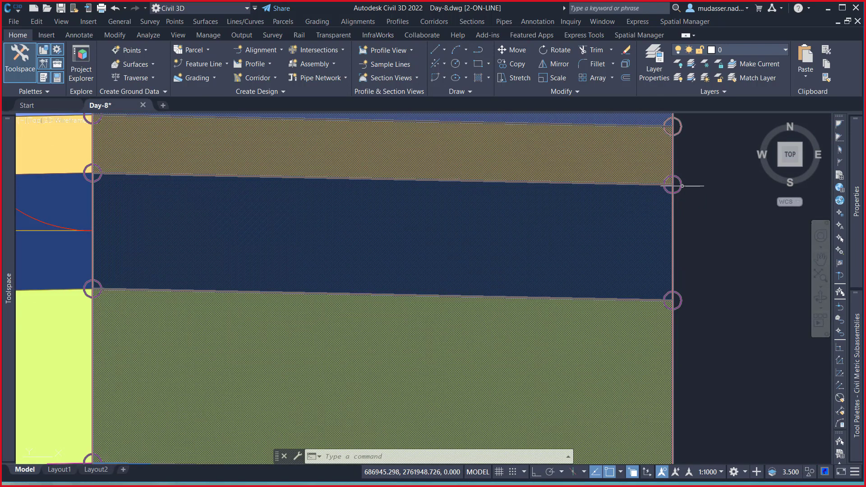
pyautogui.moveTo(682, 186)
# Compare the point codes at the outer bottom corners of the sub-base on Day_8_Typical and the left lane
pyautogui.scroll(-5, 672, 181)
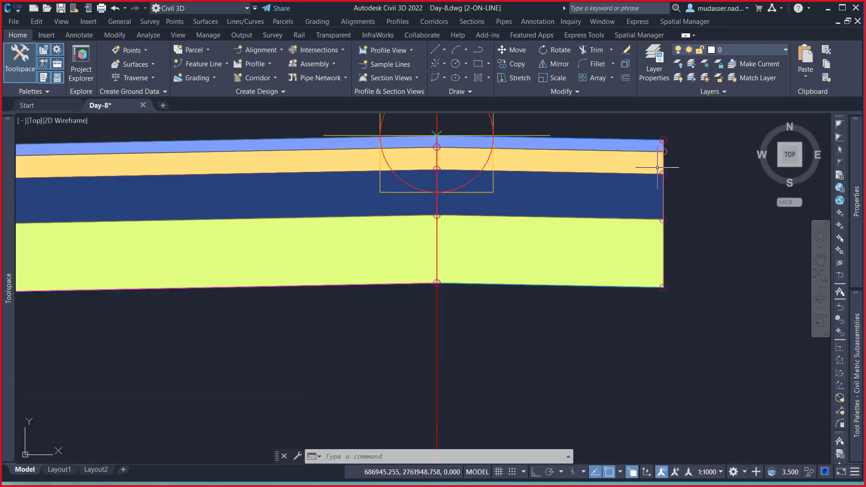
pyautogui.scroll(4, 662, 271)
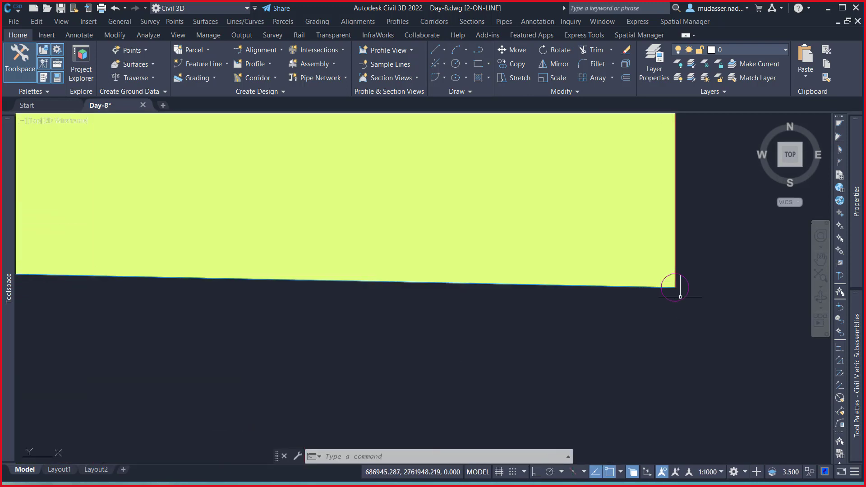
pyautogui.moveTo(684, 299)
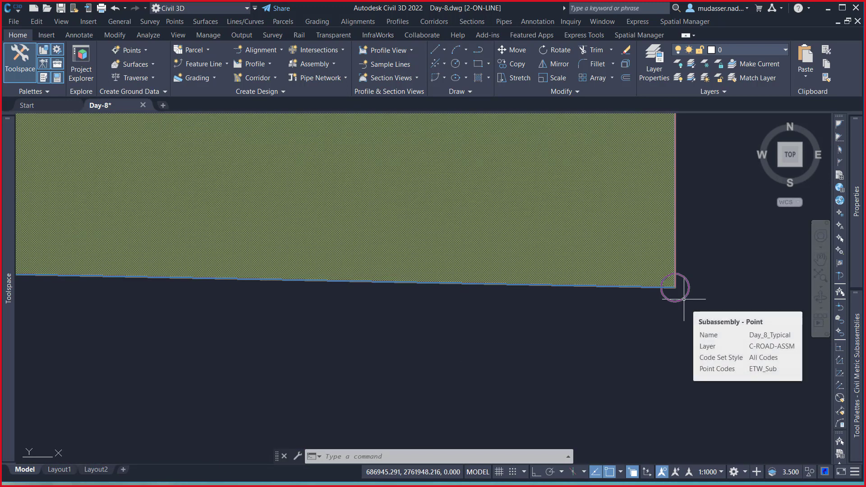
pyautogui.scroll(-6, 684, 293)
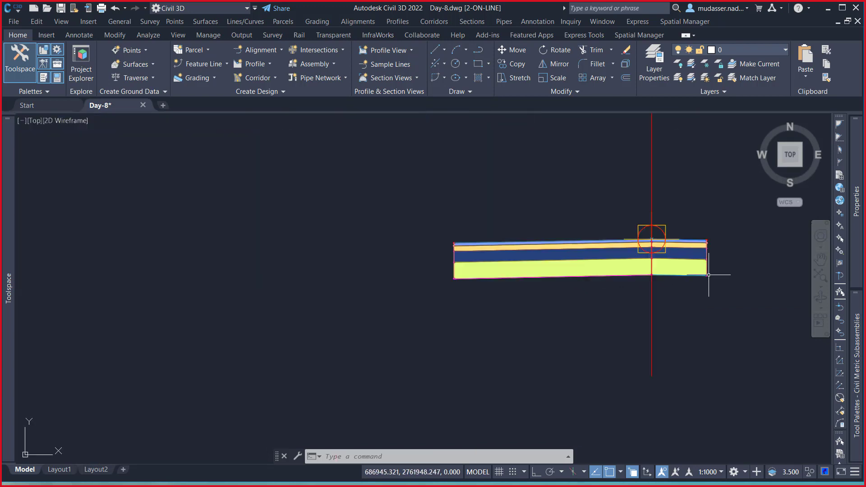
pyautogui.scroll(5, 447, 280)
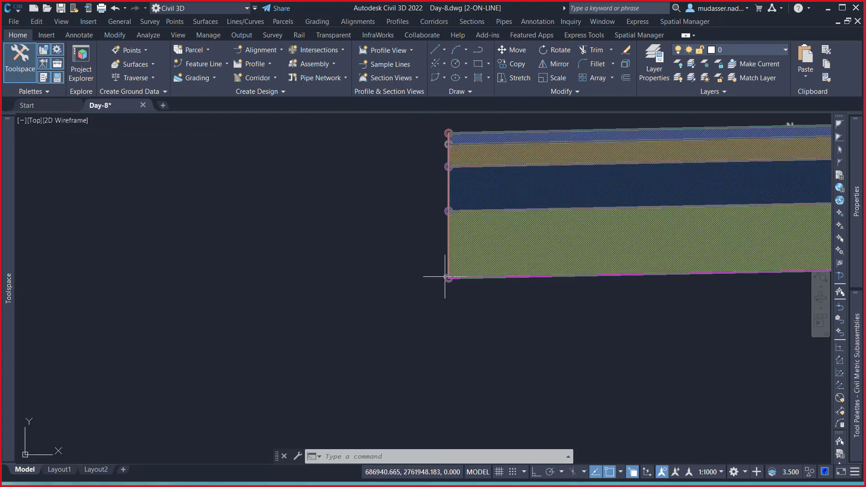
pyautogui.moveTo(446, 282)
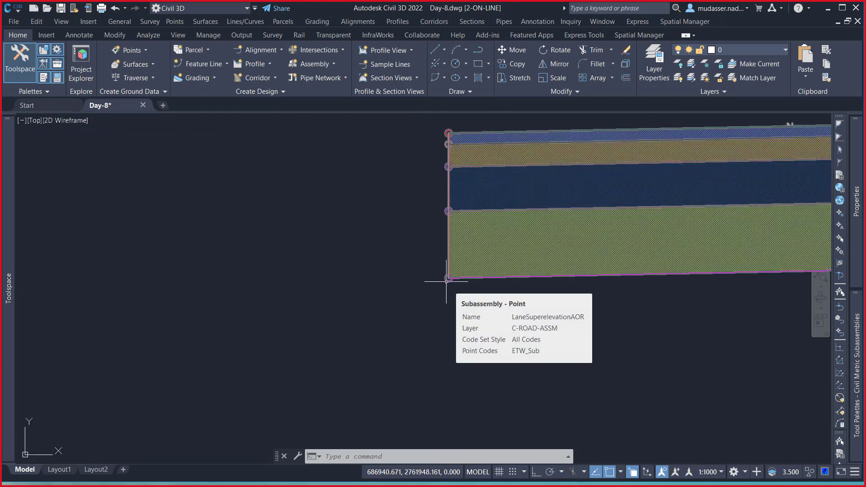
# Compare the top pavement layer of the left LaneSuperelevationAOR lane with that of the Day_8_Typical subassembly
pyautogui.scroll(-3, 344, 276)
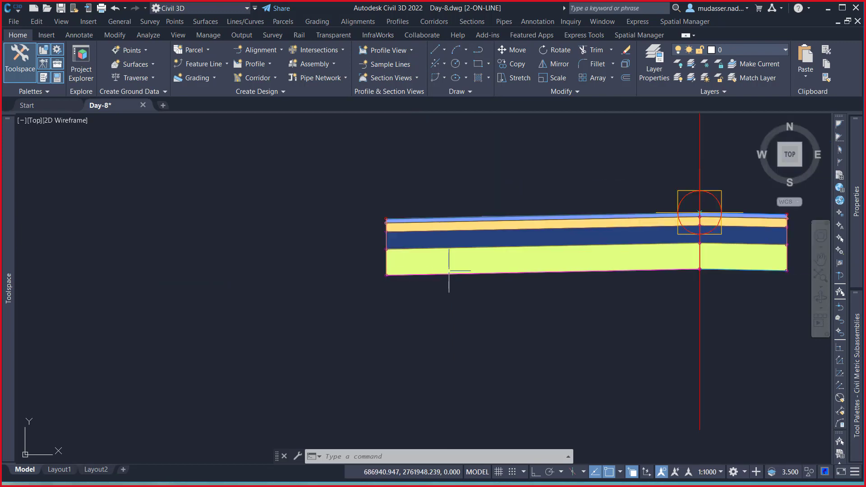
pyautogui.scroll(5, 503, 232)
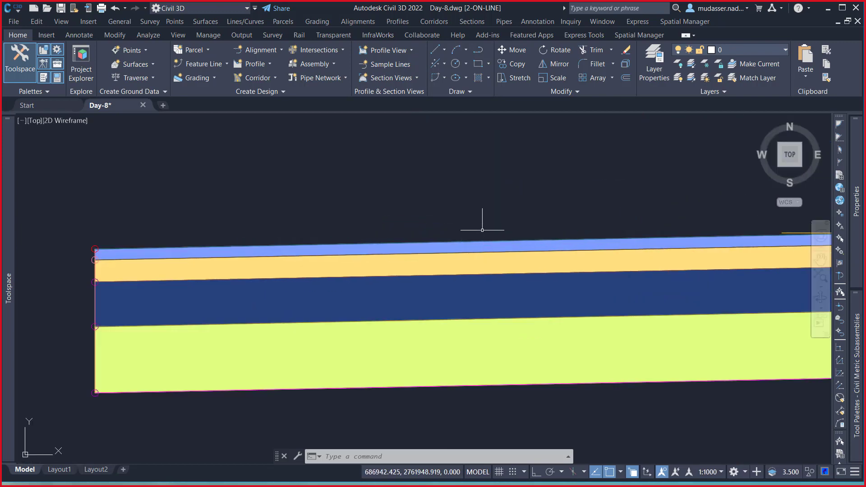
pyautogui.click(486, 240)
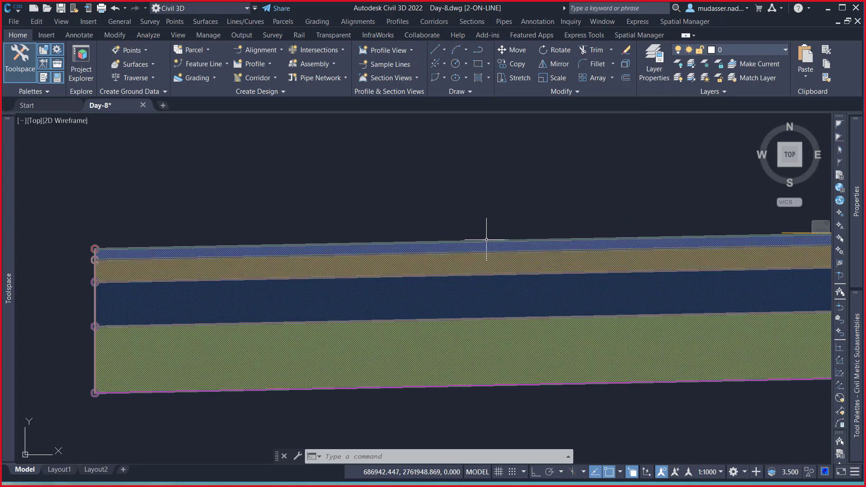
pyautogui.moveTo(486, 239)
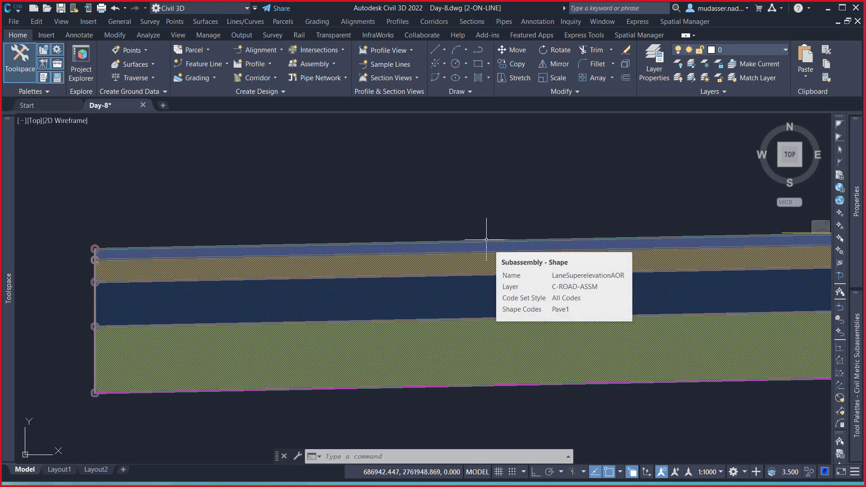
pyautogui.press('Escape')
pyautogui.scroll(-3, 348, 239)
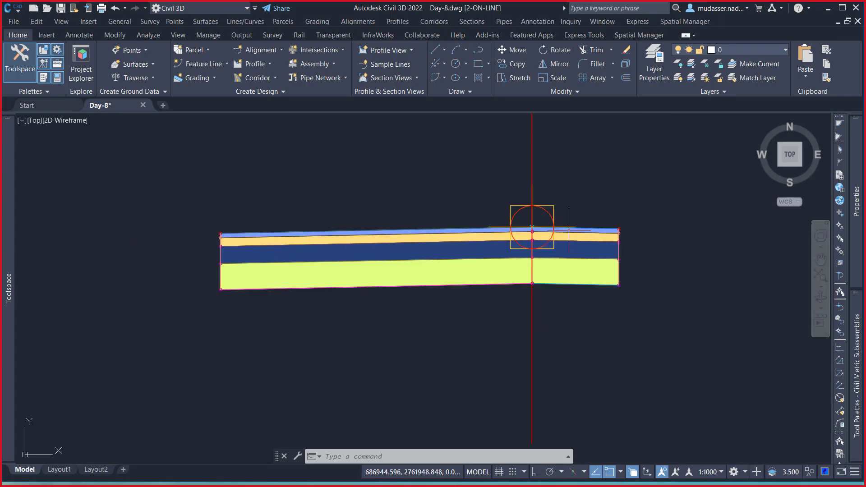
pyautogui.scroll(6, 595, 228)
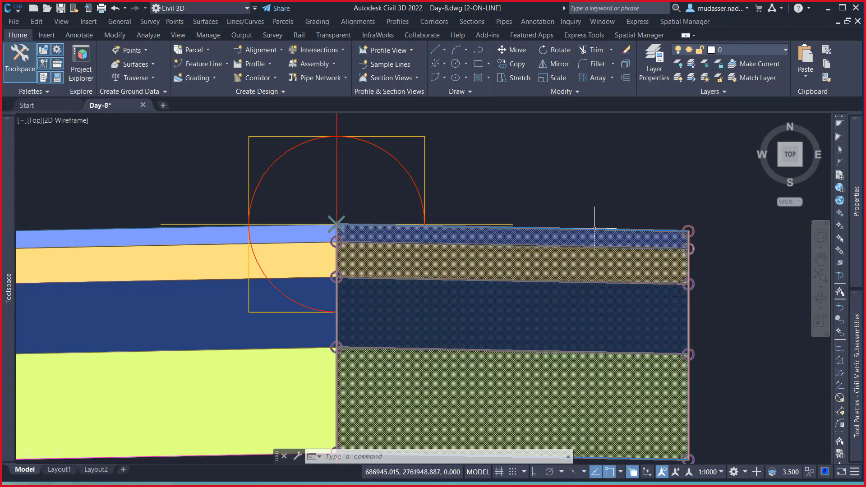
pyautogui.scroll(-6, 596, 180)
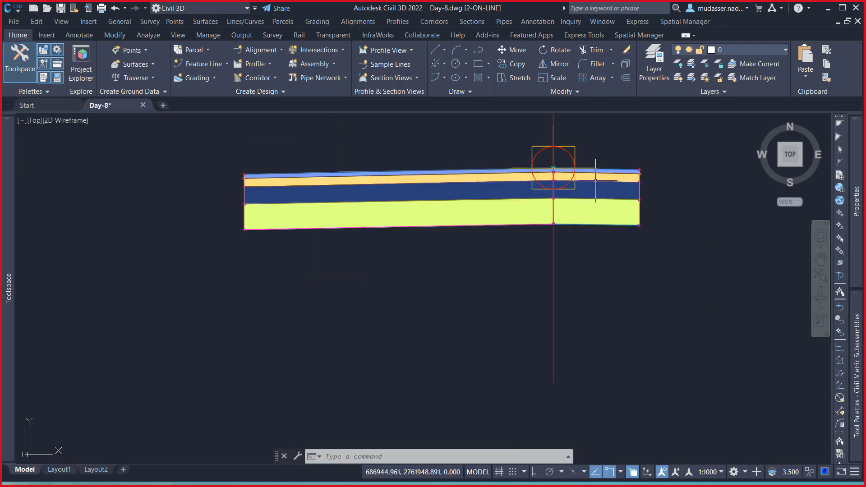
# Inspect the underside of the sub-base on the left lane and on the Day_8_Typical subassembly
pyautogui.scroll(5, 472, 225)
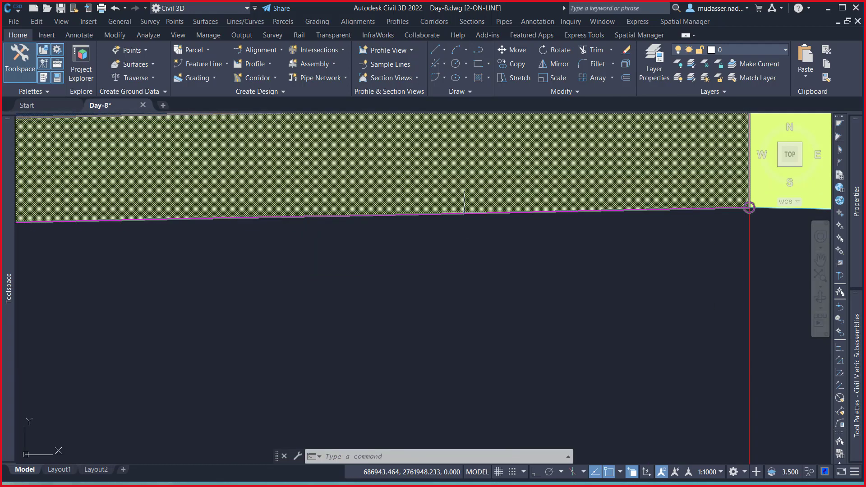
pyautogui.moveTo(464, 213)
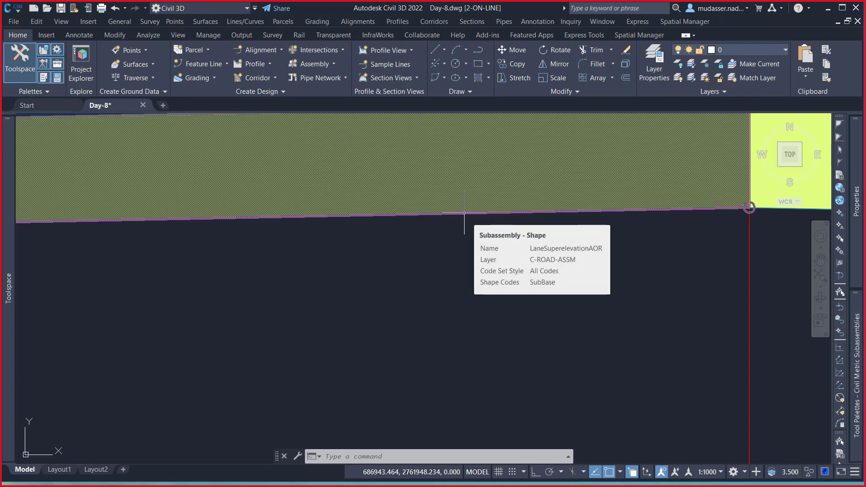
pyautogui.scroll(-2, 303, 238)
pyautogui.scroll(-3, 357, 246)
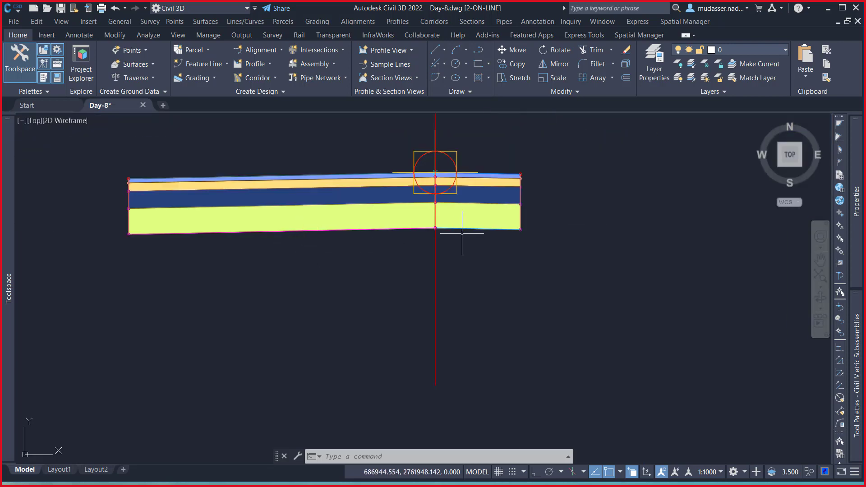
pyautogui.scroll(4, 463, 231)
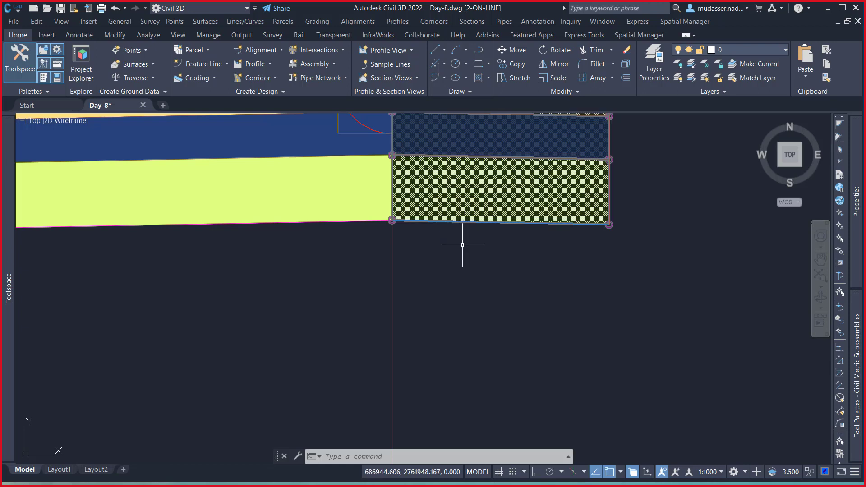
pyautogui.scroll(-4, 465, 243)
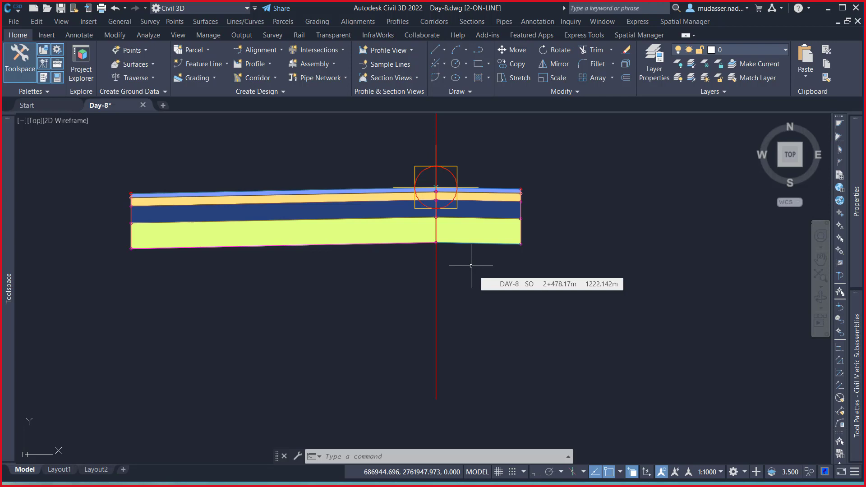
# Review the left LaneSuperelevationAOR lane's parameters in its properties and clear the selection
pyautogui.click(290, 174)
pyautogui.click(233, 308)
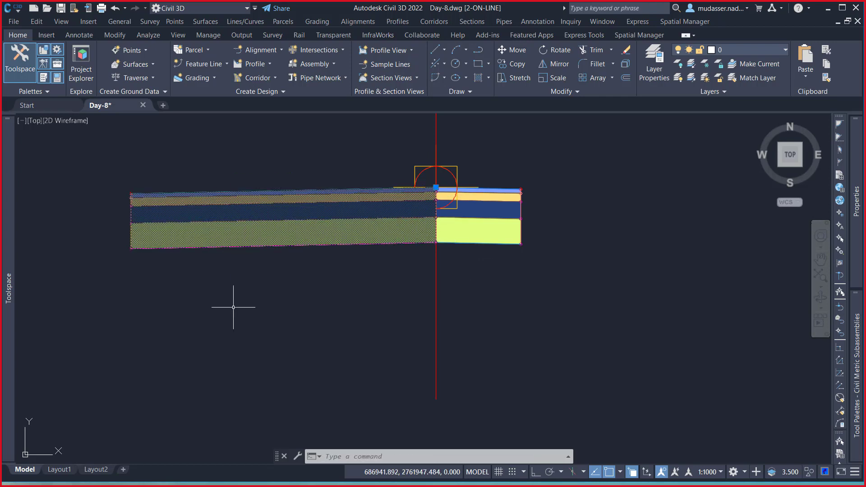
pyautogui.moveTo(857, 223)
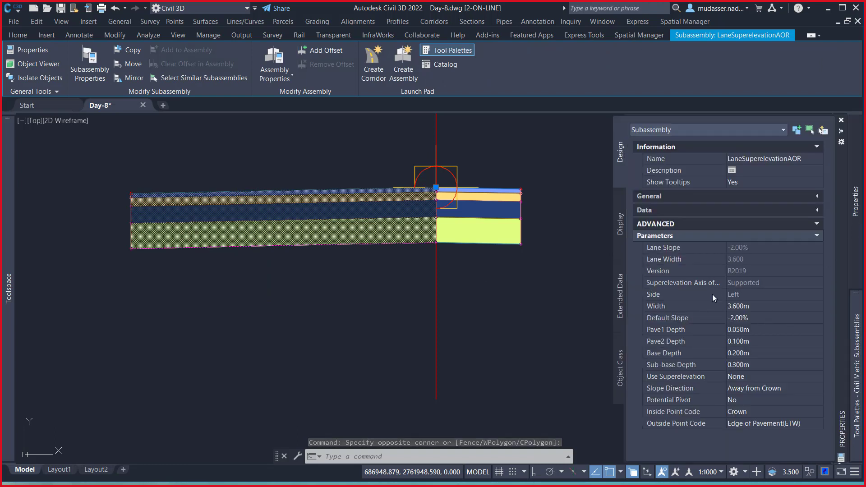
pyautogui.click(488, 219)
pyautogui.press('Escape')
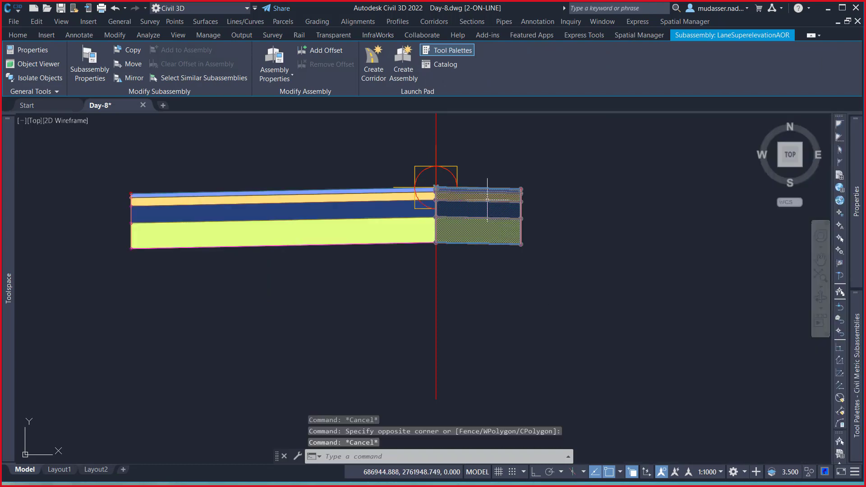
# Select the Day_8_Typical subassembly, view it within the whole assembly, and clear the selection
pyautogui.click(492, 189)
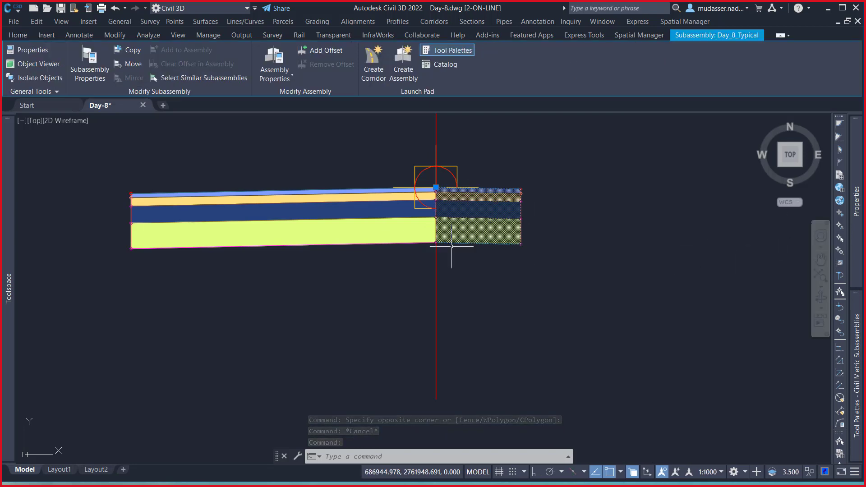
pyautogui.moveTo(587, 483)
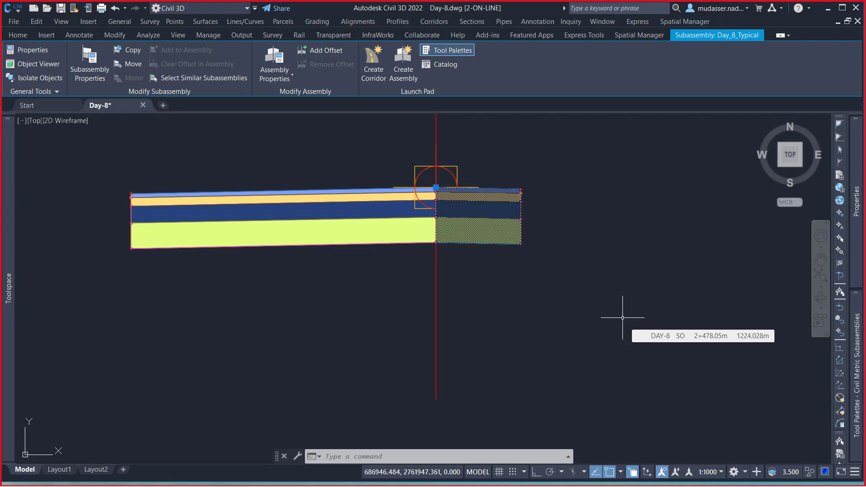
pyautogui.scroll(-6, 294, 187)
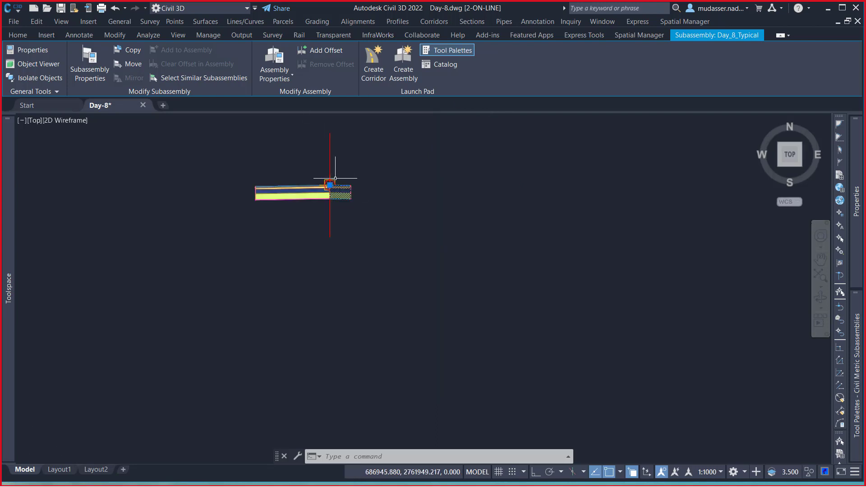
pyautogui.scroll(2, 347, 176)
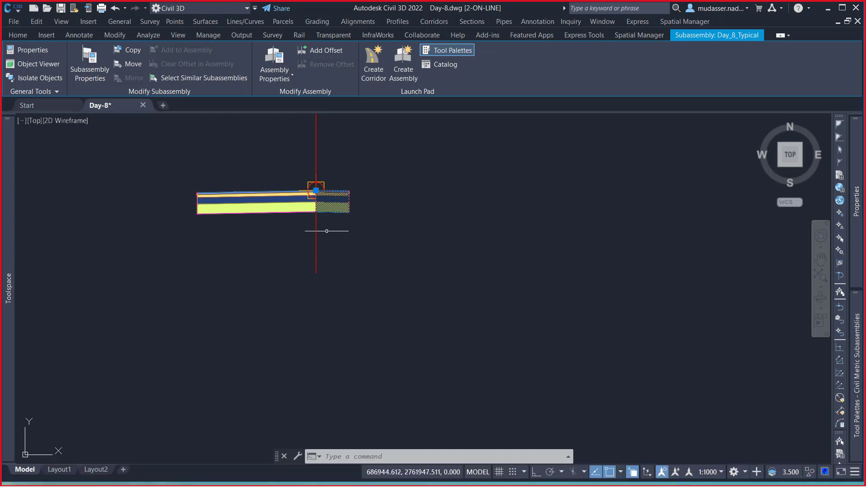
pyautogui.press('Escape')
pyautogui.press('Escape')
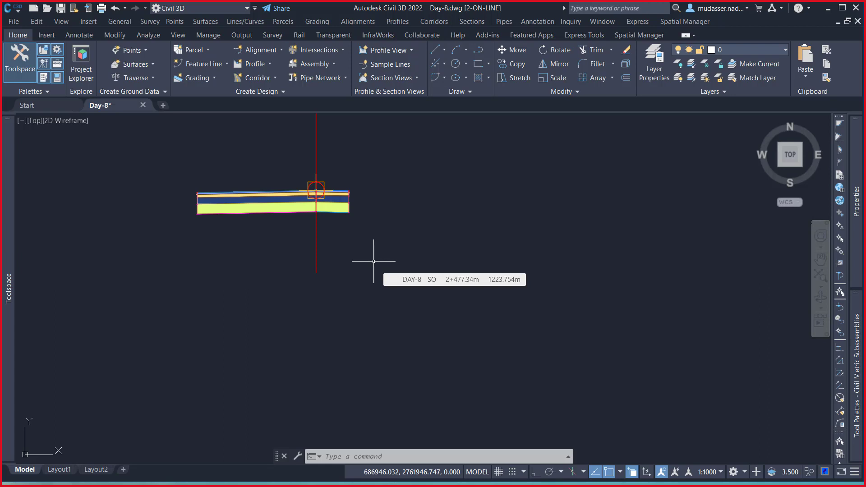
# Open the recent RD-701 drawing and examine the pavement layers in the curbstone detail for external roads
pyautogui.click(47, 104)
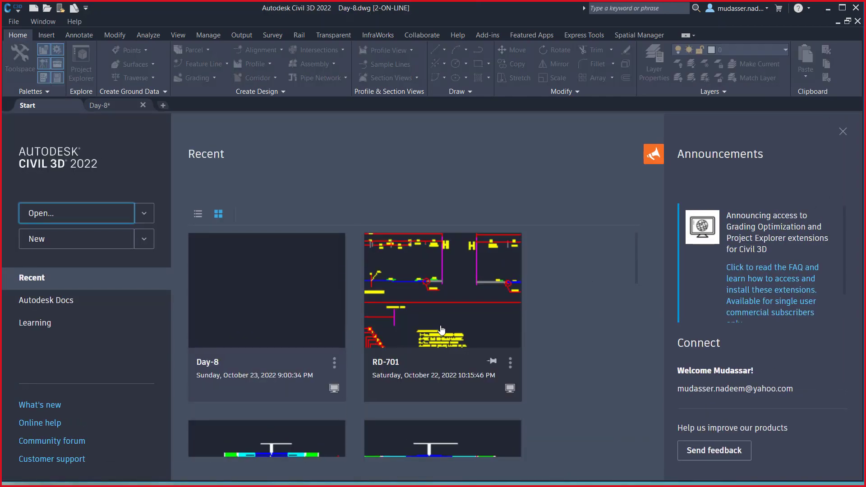
pyautogui.click(433, 291)
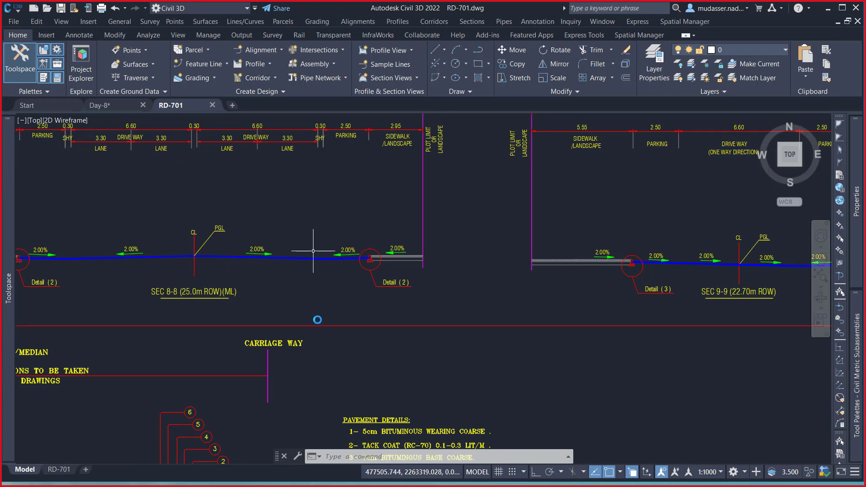
pyautogui.scroll(-10, 313, 250)
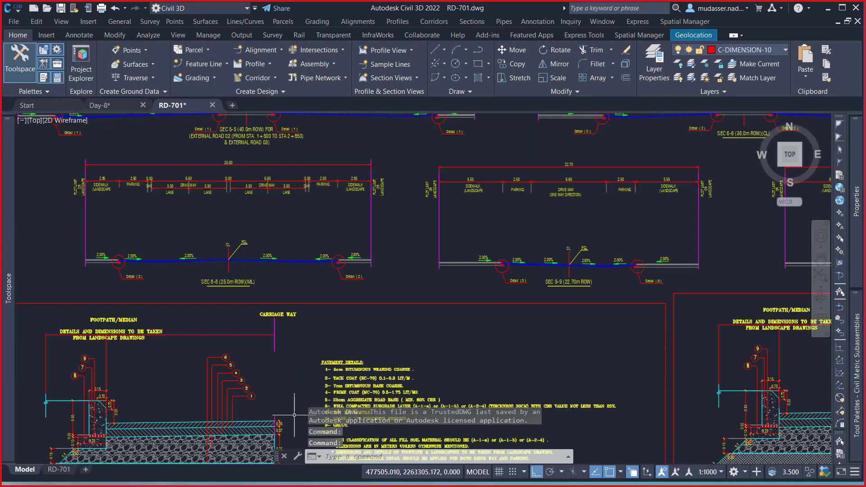
pyautogui.scroll(10, 249, 404)
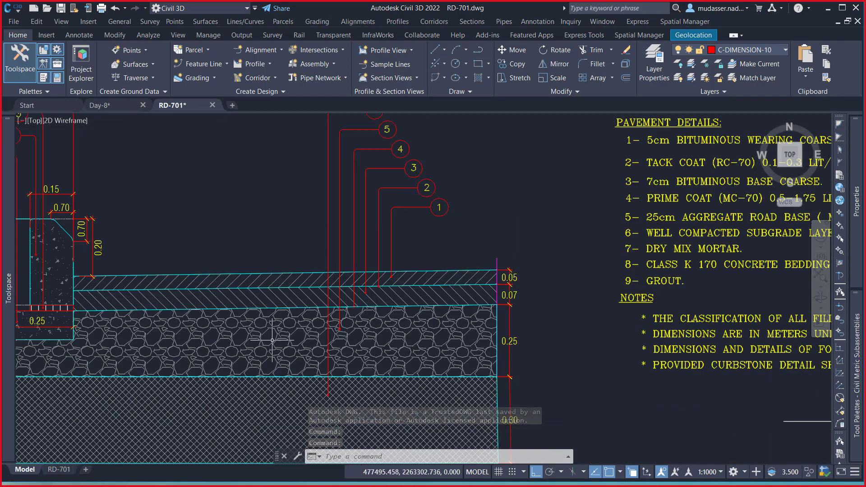
pyautogui.scroll(-8, 273, 363)
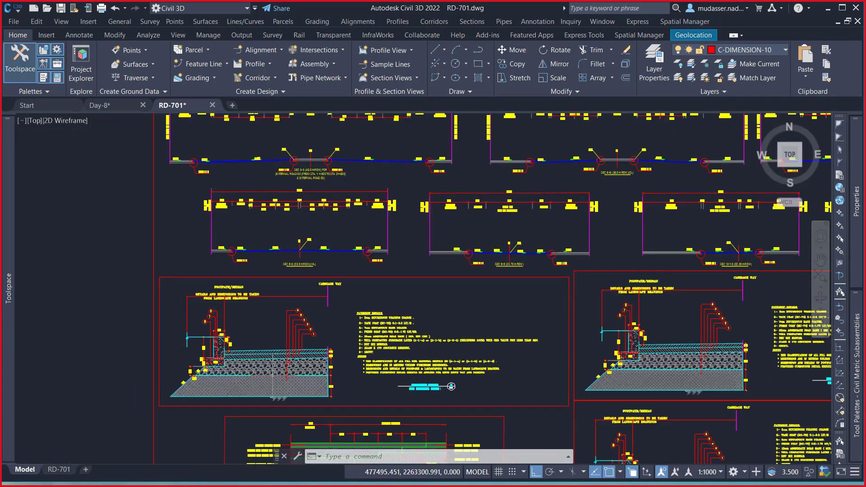
# Examine typical section 8-8 and the curbstone, footpath edge and side slopes in the curbstone detail below it
pyautogui.scroll(2, 322, 289)
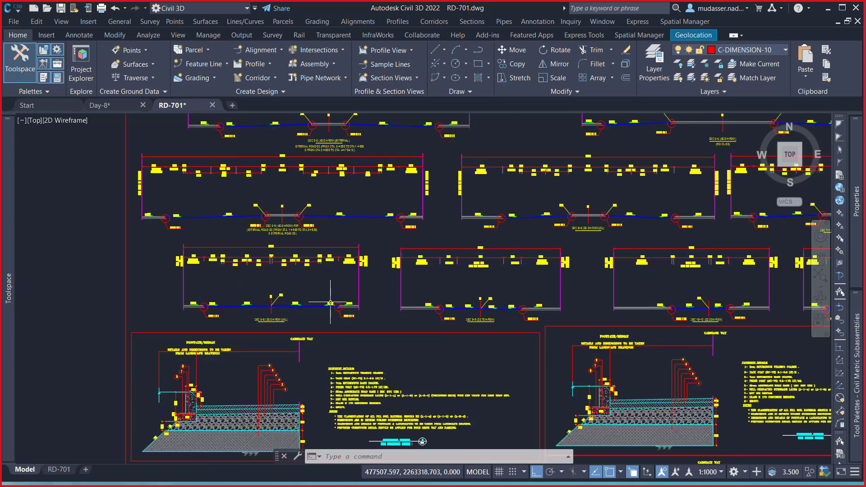
pyautogui.scroll(3, 330, 303)
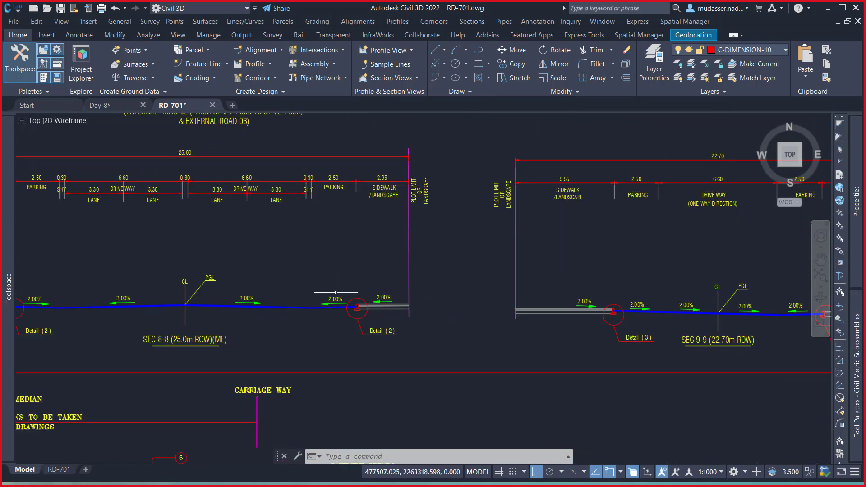
pyautogui.scroll(-3, 356, 290)
pyautogui.scroll(-1, 356, 291)
pyautogui.scroll(5, 287, 324)
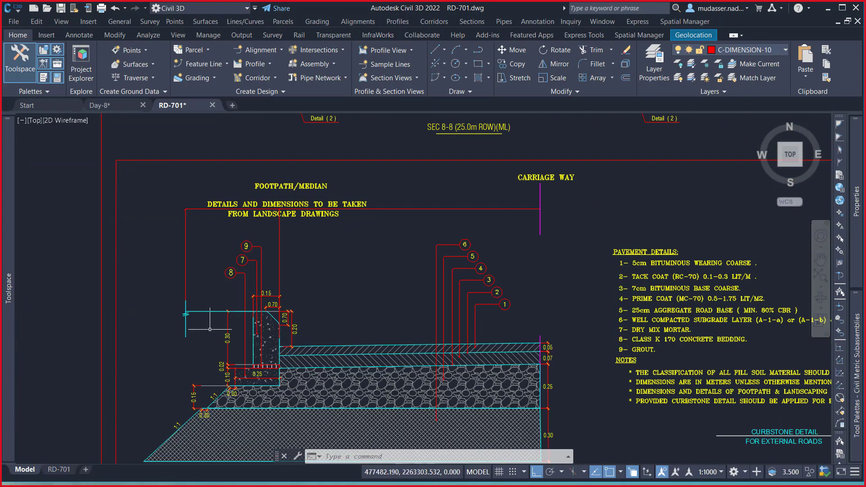
pyautogui.moveTo(285, 384); pyautogui.dragTo(285, 341, button='middle')
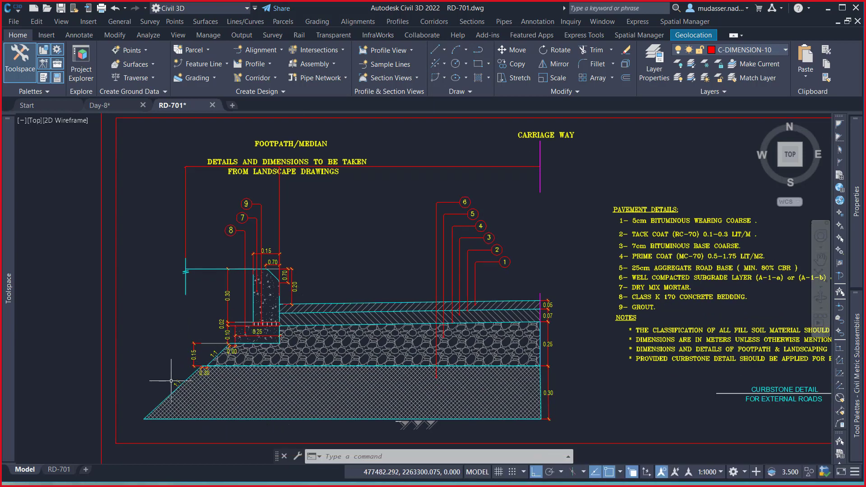
pyautogui.moveTo(173, 380)
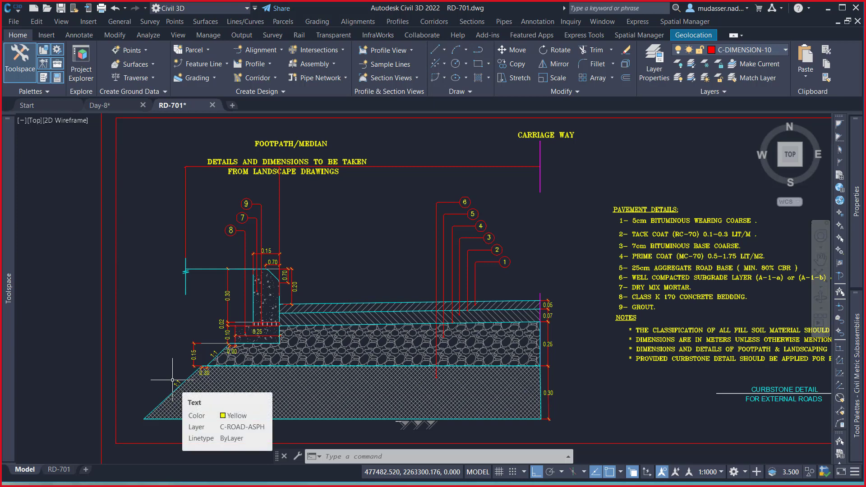
# Return to the Day-8 drawing and inspect the base layer and outer edge of the Day_8_Typical subassembly
pyautogui.click(118, 109)
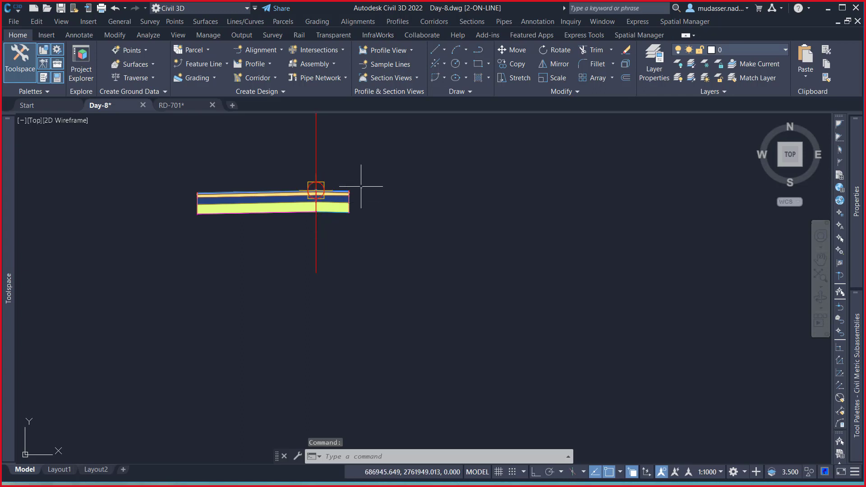
pyautogui.click(331, 199)
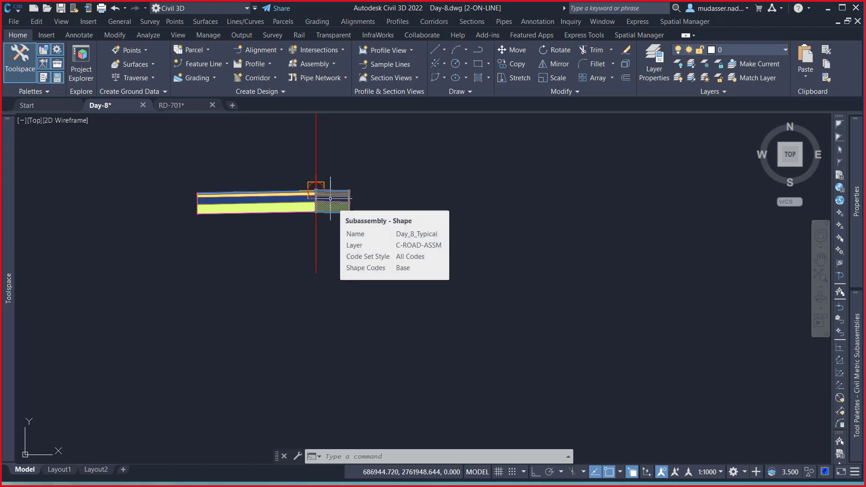
pyautogui.scroll(3, 344, 196)
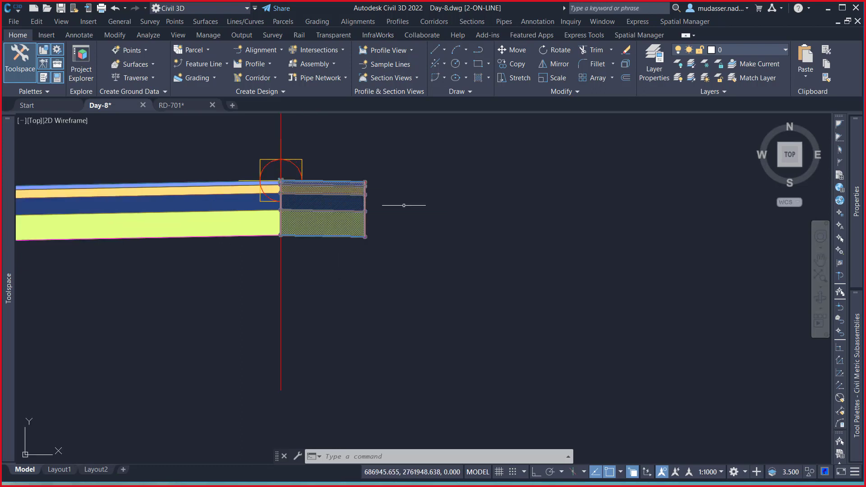
pyautogui.press('Escape')
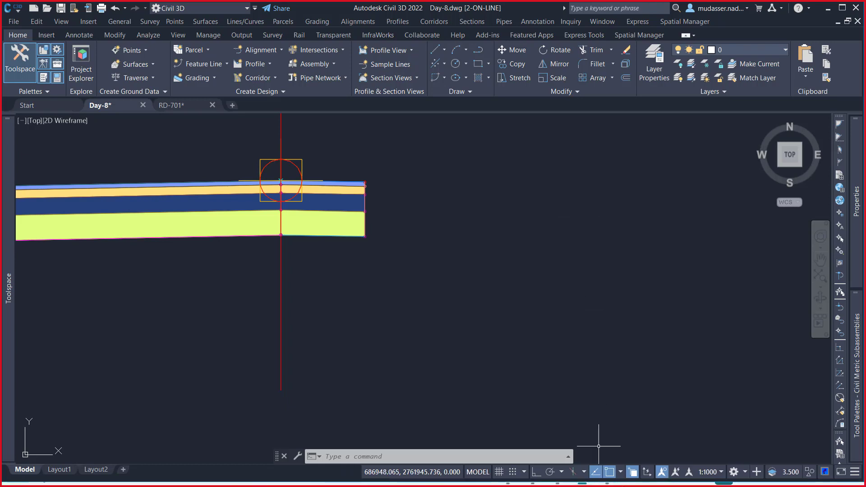
pyautogui.click(604, 474)
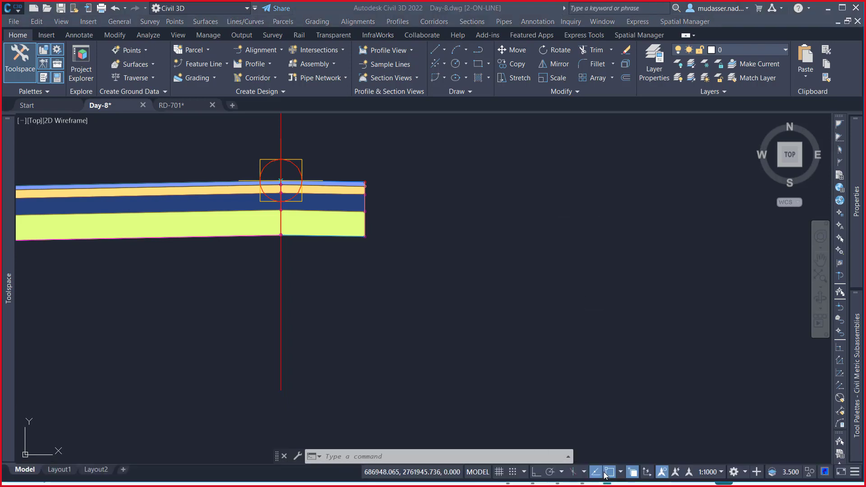